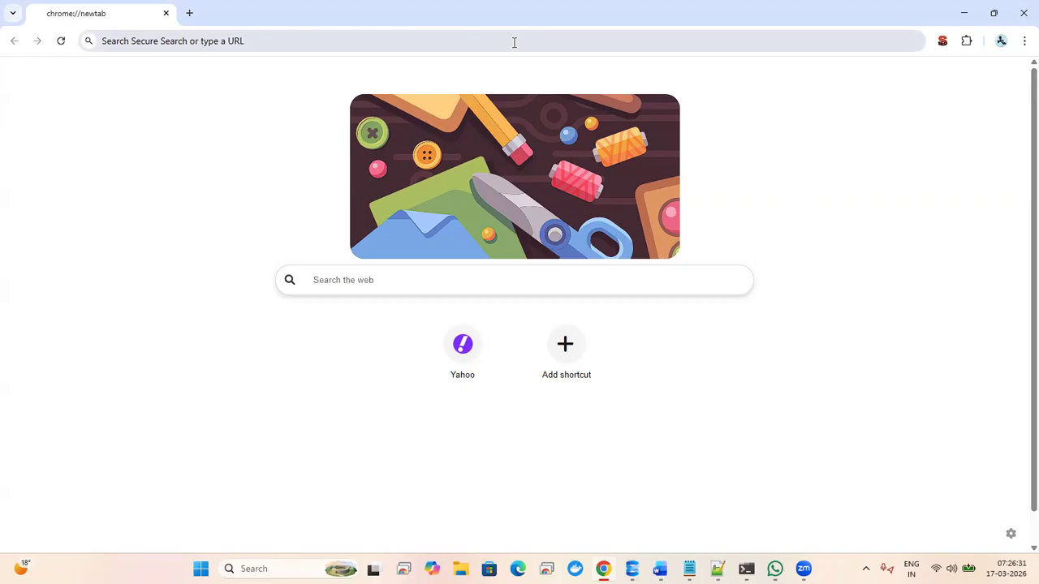
- Go to portal.azure.com and sign in with the personal Microsoft account
left_click(514, 43)
type("port")
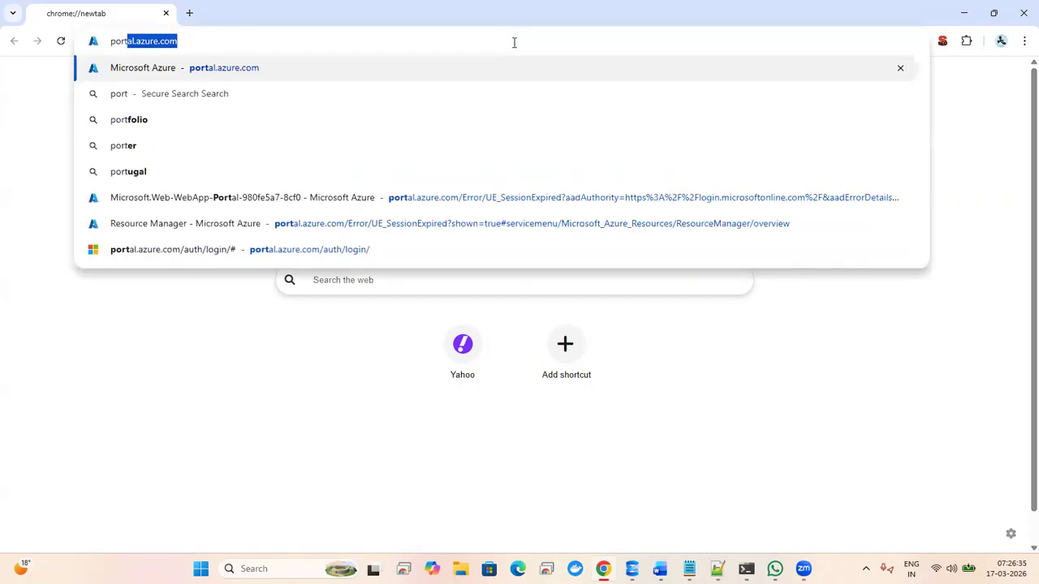
key("Return")
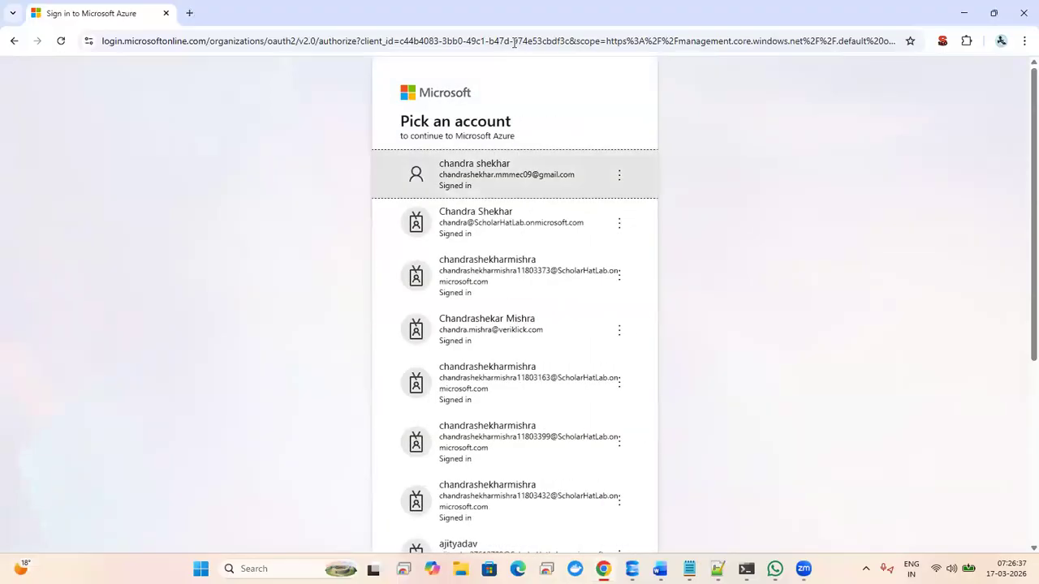
left_click(484, 182)
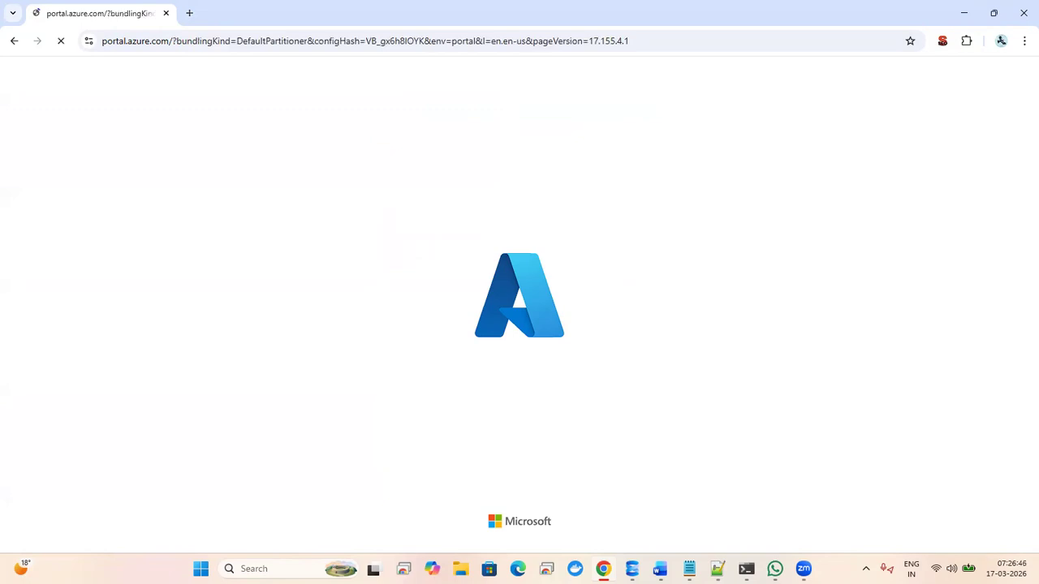
key("alt+Tab")
left_click(11, 21)
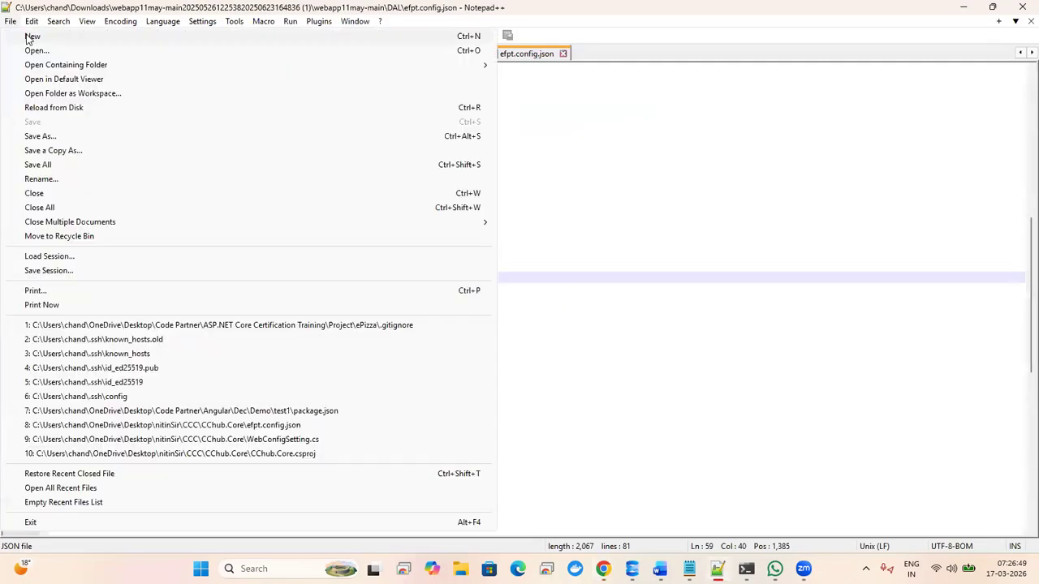
- Start a new Notepad++ note listing 'git repo on github/azure devops', 'web app' and 'tool for data migration'
left_click(30, 36)
key("Return")
key("Return")
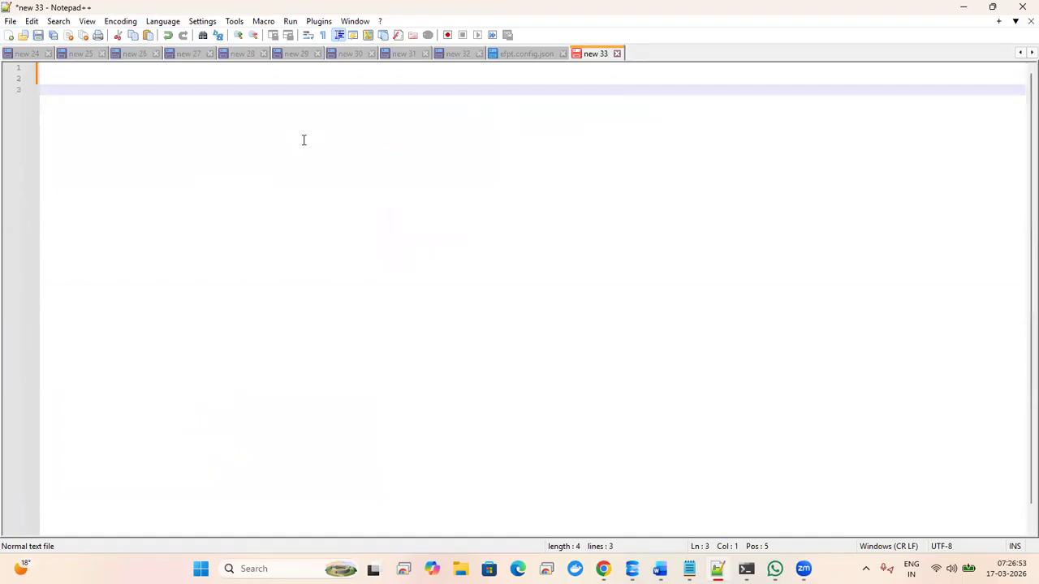
type("git repo ")
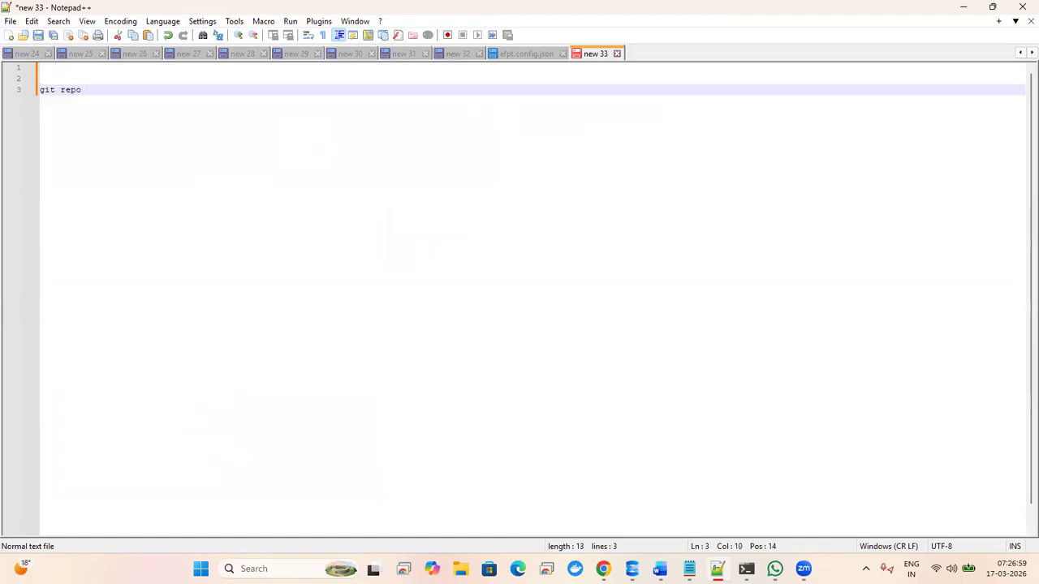
type("on github/azure dev")
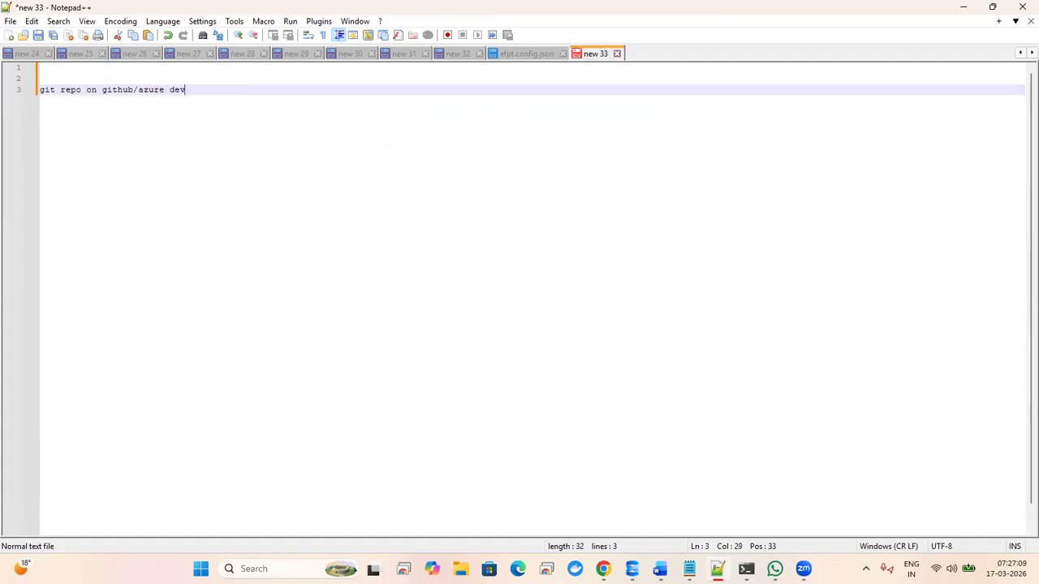
type("ops")
key("Return")
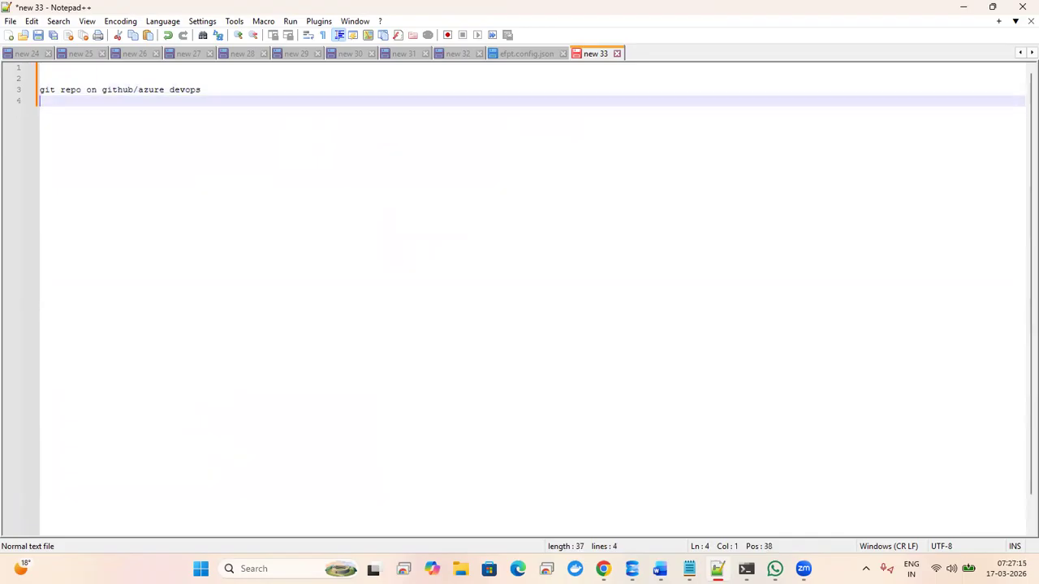
type("web app")
key("Return")
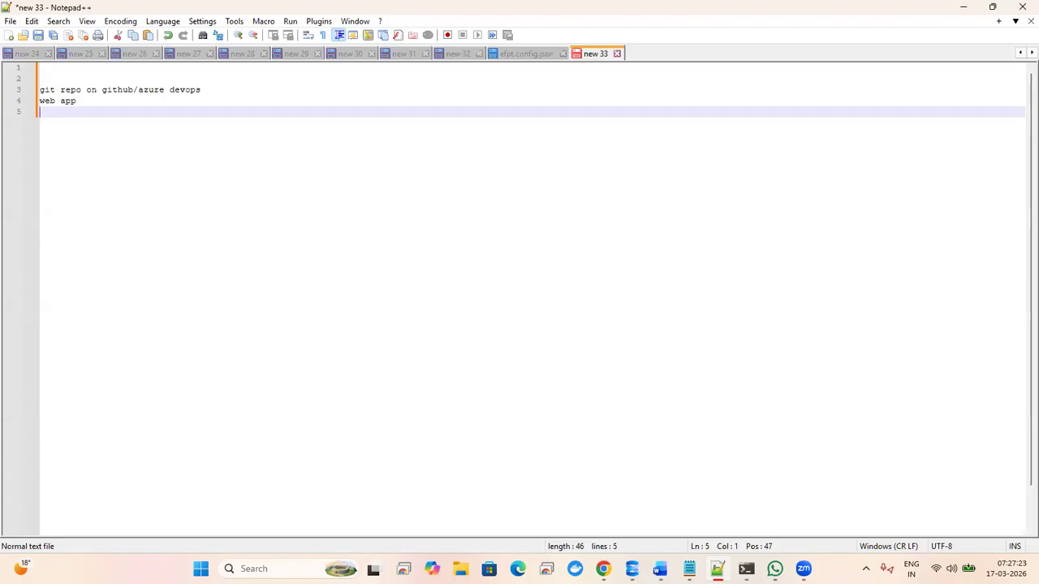
type("tool for data migration")
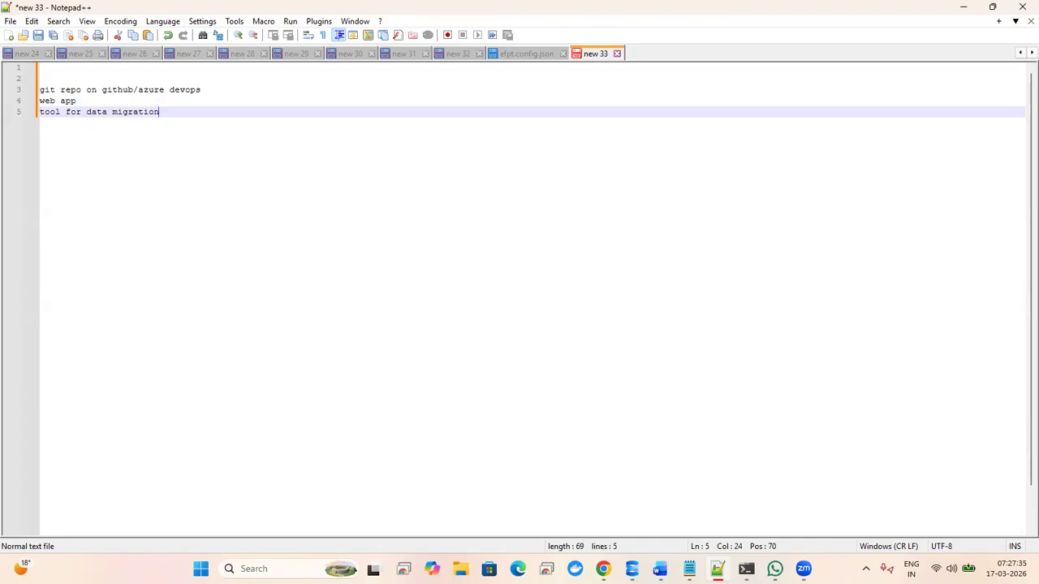
- Add the lines 'azure devops for CICD' and 'today : asp.net core' to the note
key("Return")
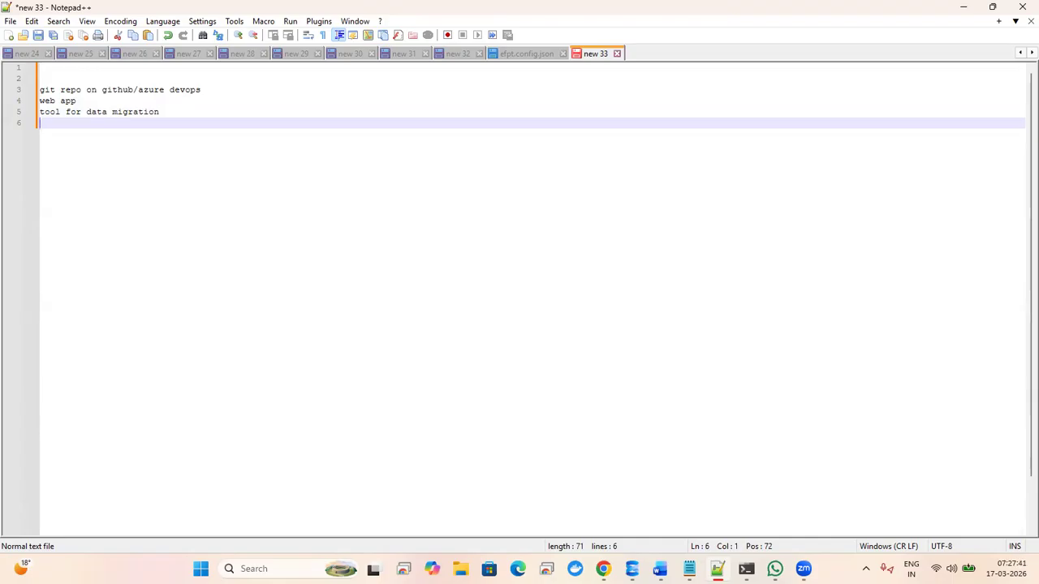
type("azure ")
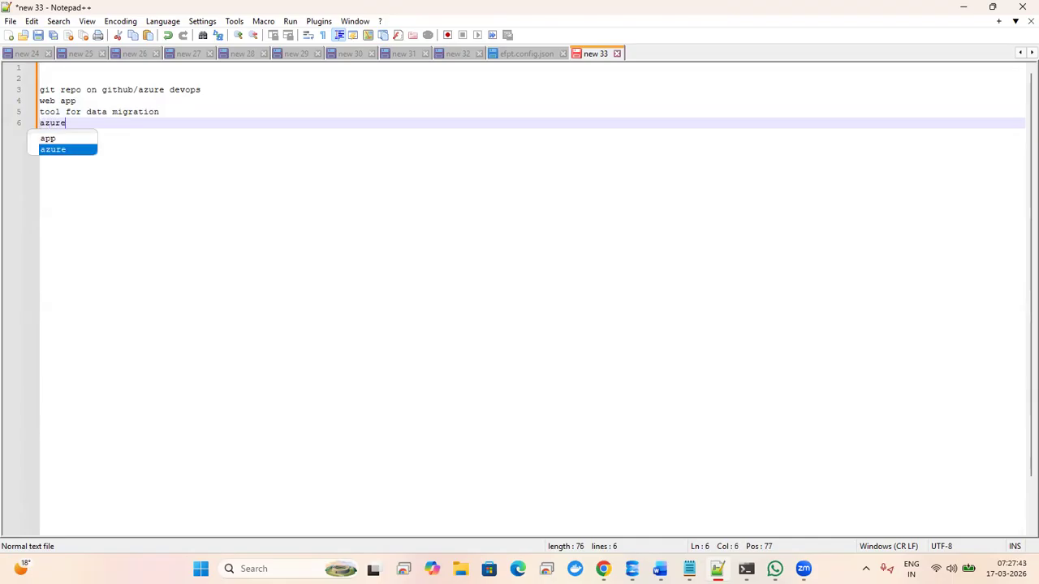
type("devops")
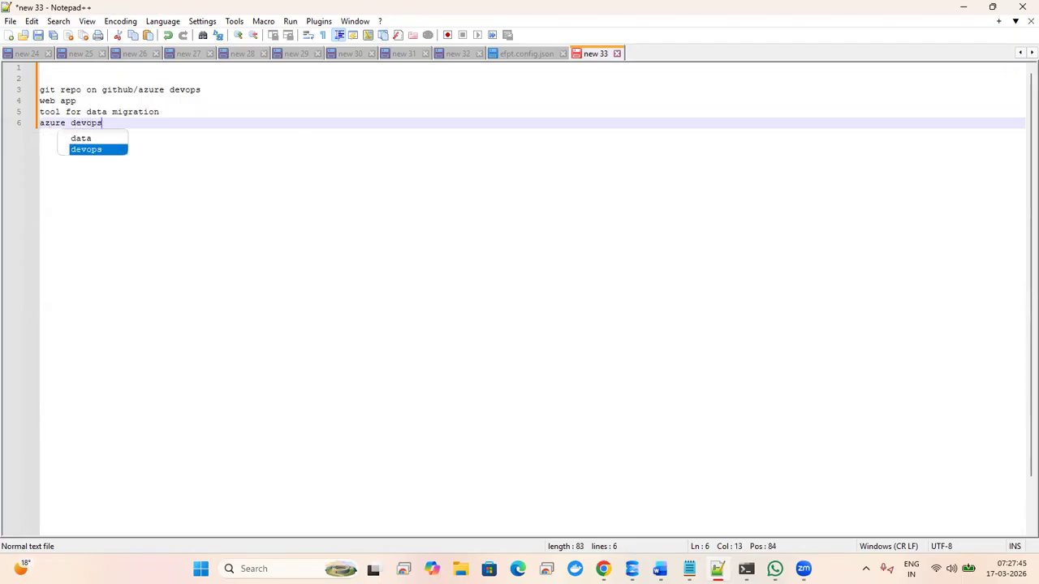
type(" for CICD")
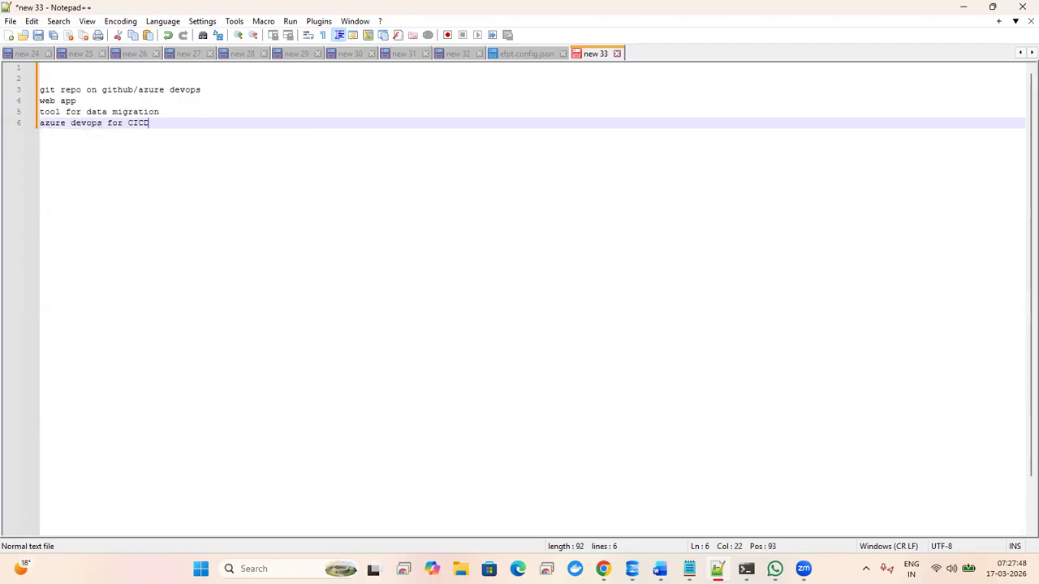
key("Return")
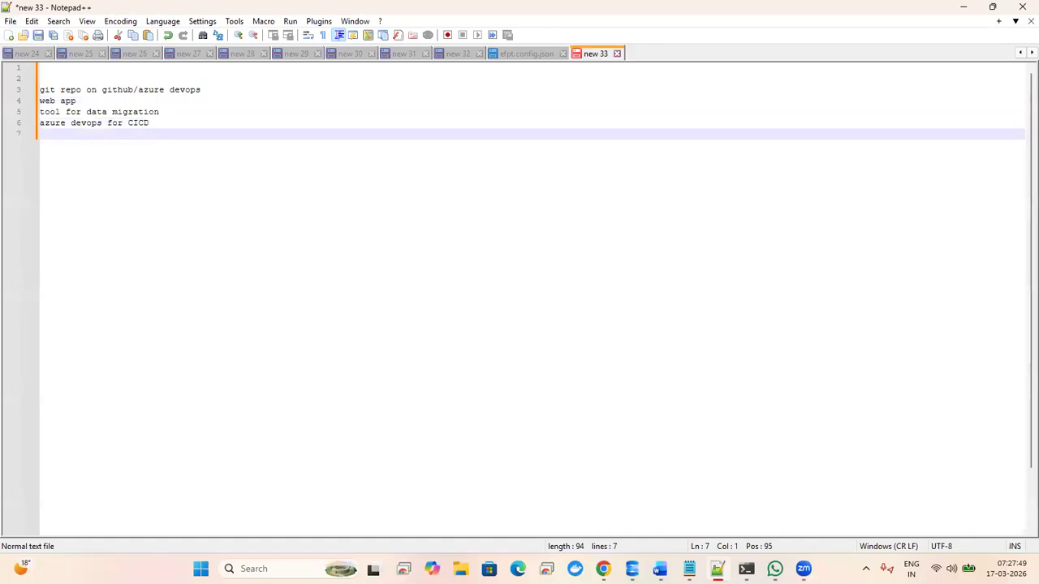
key("Return")
type("to")
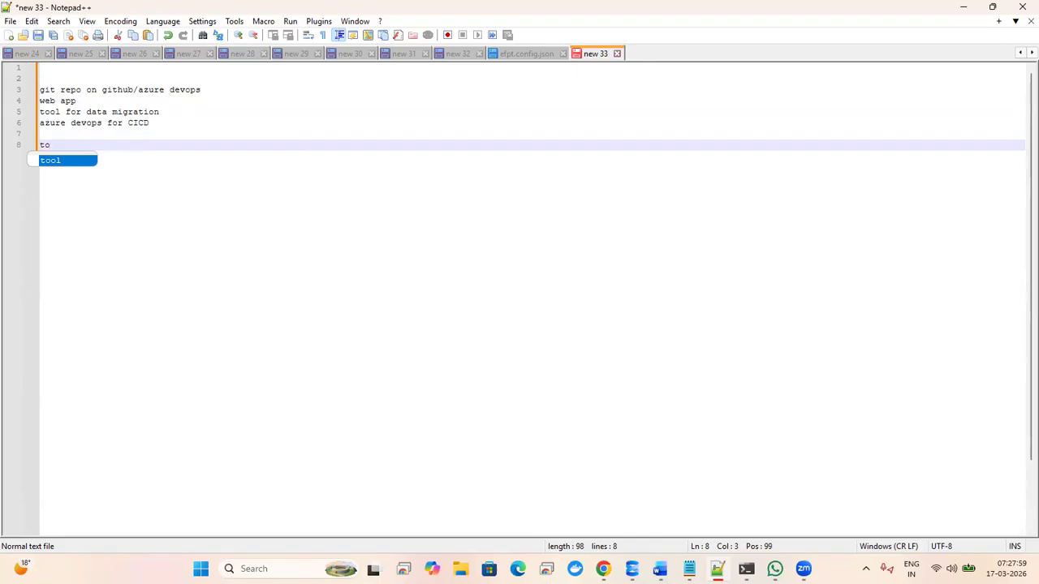
type("day ")
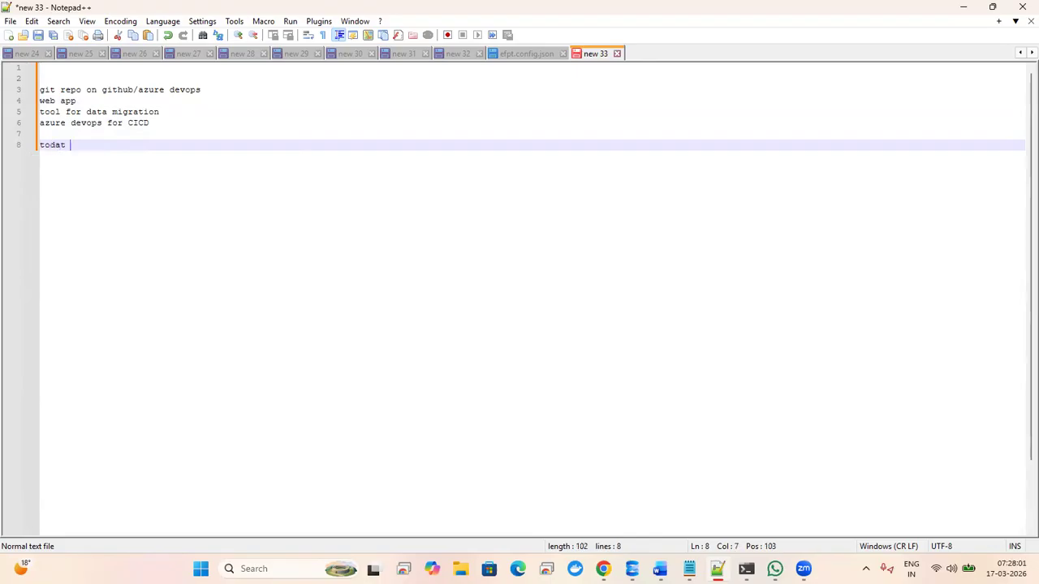
type(":  asp.net core")
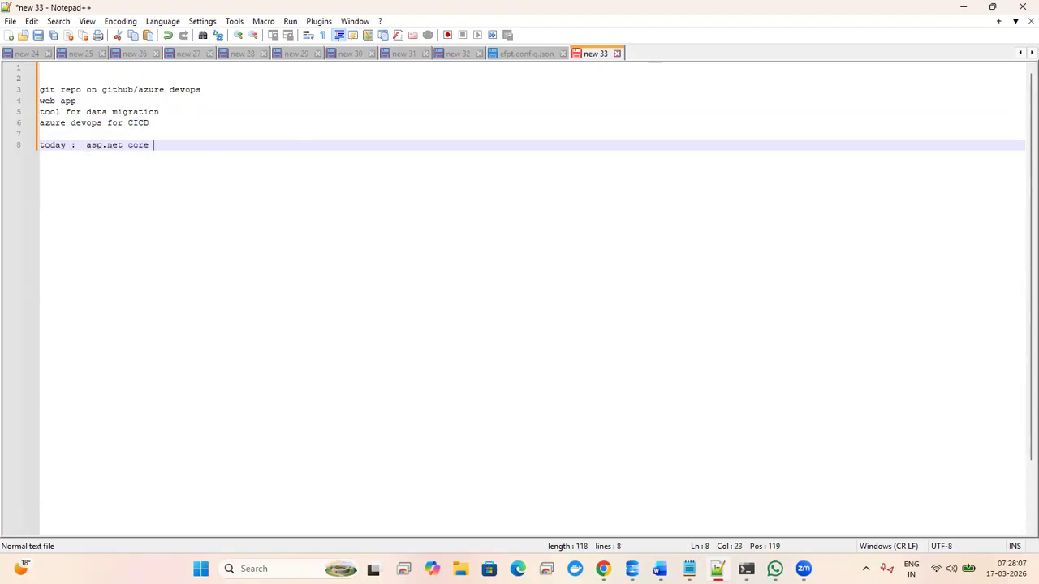
key("Return")
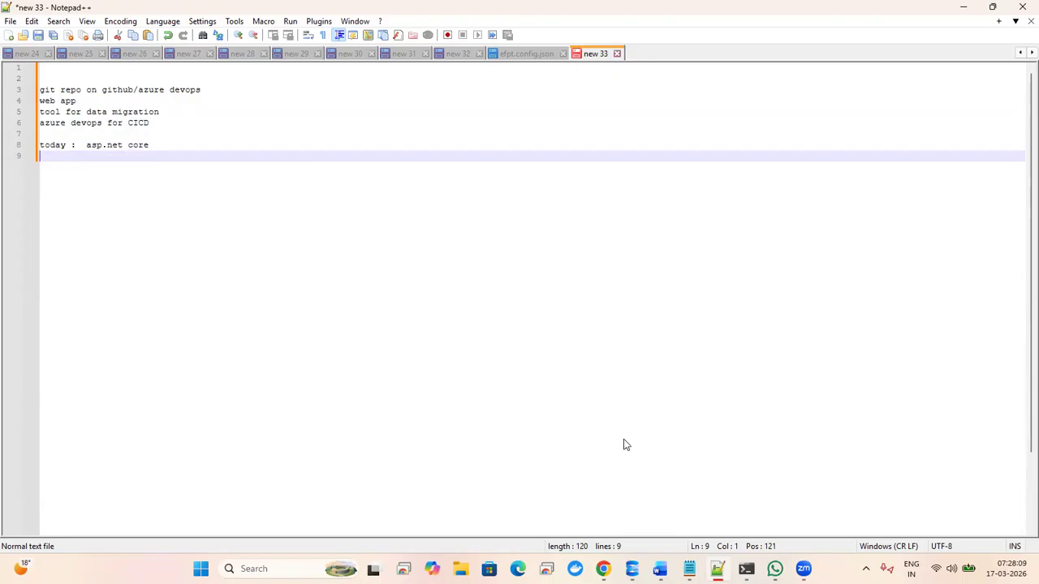
key("alt+Tab")
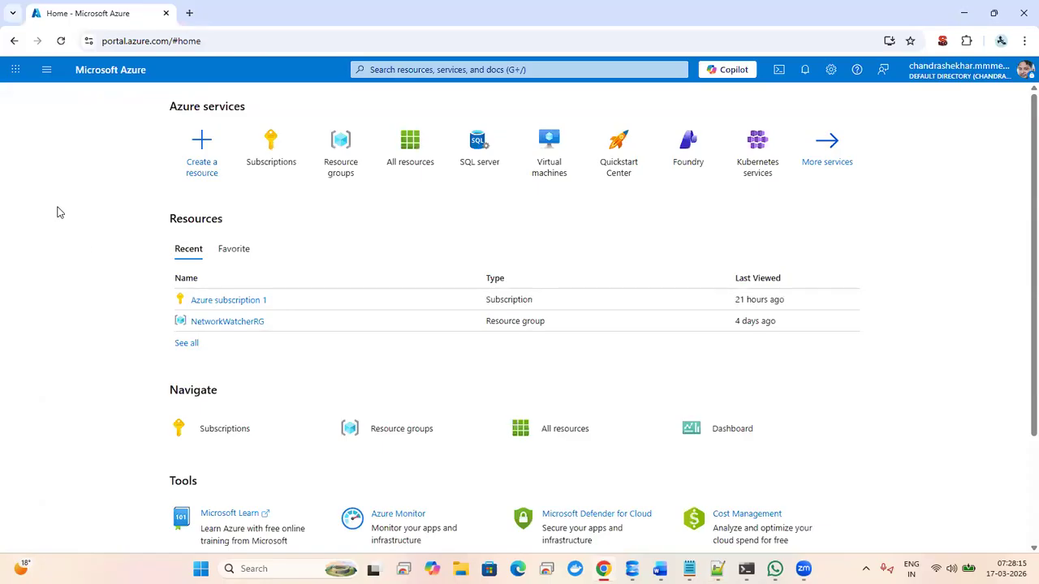
- Open Azure DevOps from the app launcher, sign in with the personal account, and return to the portal home
left_click(16, 70)
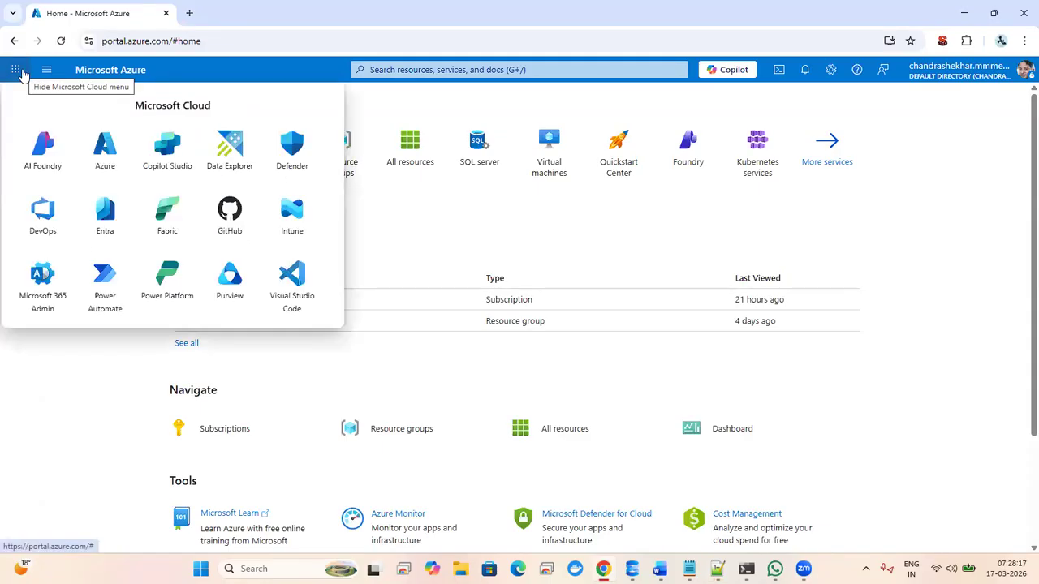
left_click(43, 215)
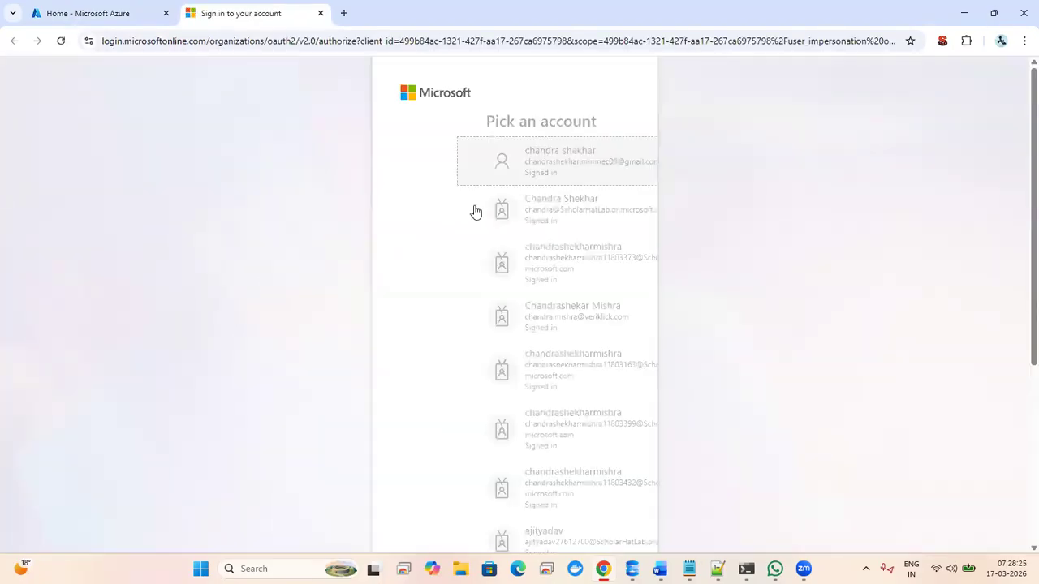
left_click(513, 160)
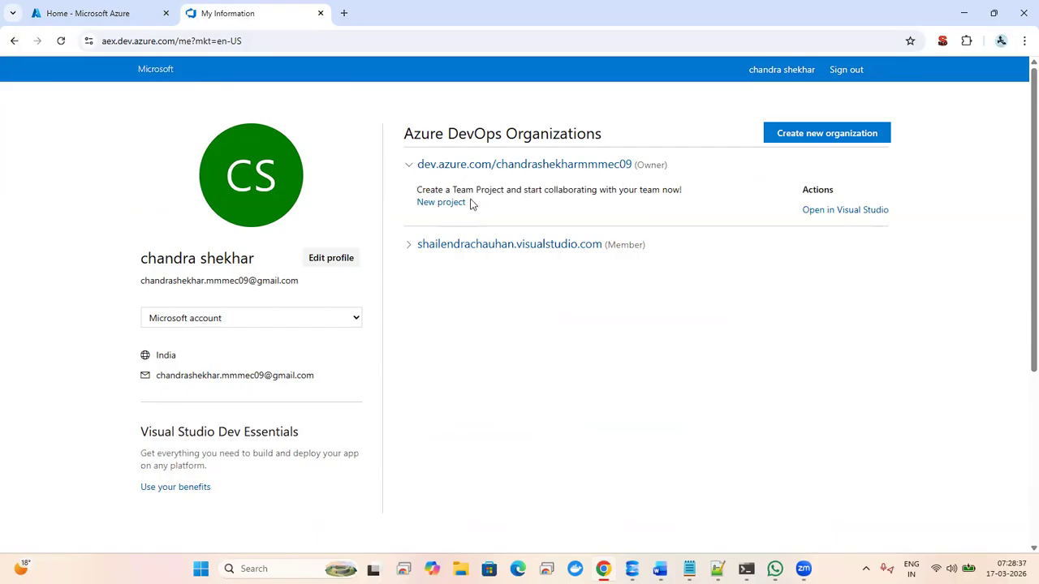
left_click(149, 8)
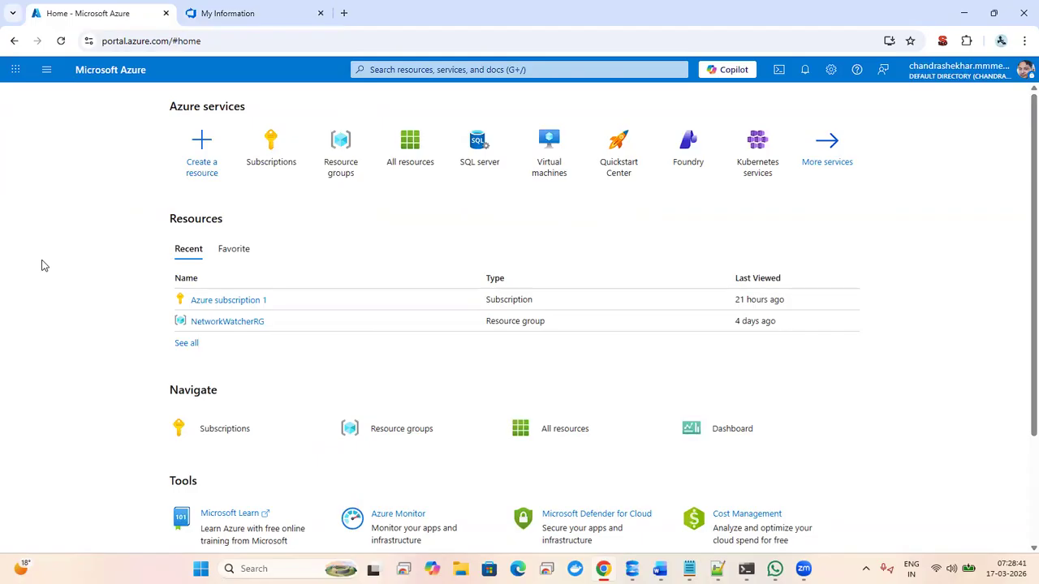
- Open github.com in a new tab and go to the WebAppMarch13 repository
left_click(345, 14)
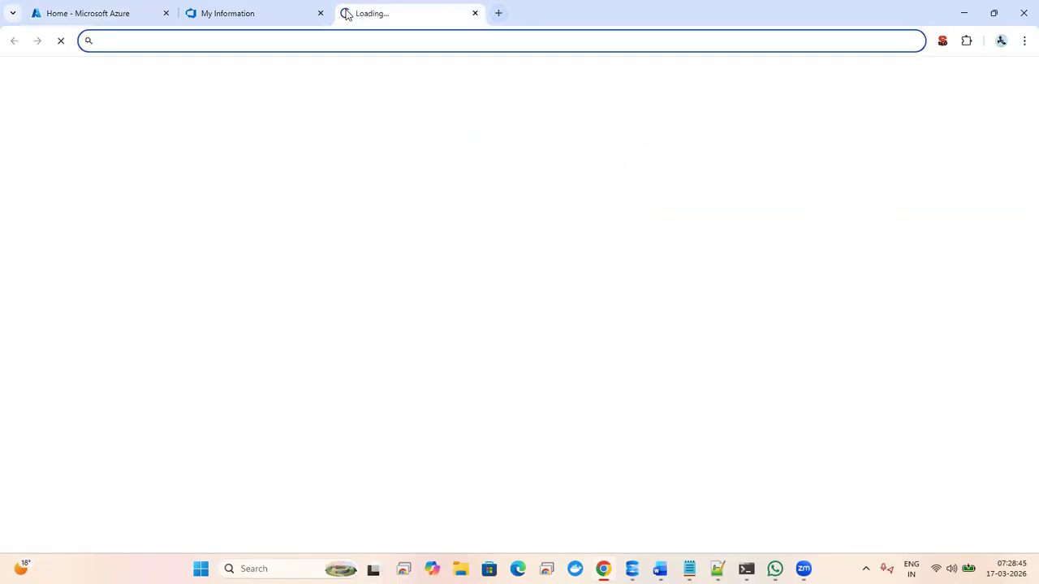
type("git")
key("Return")
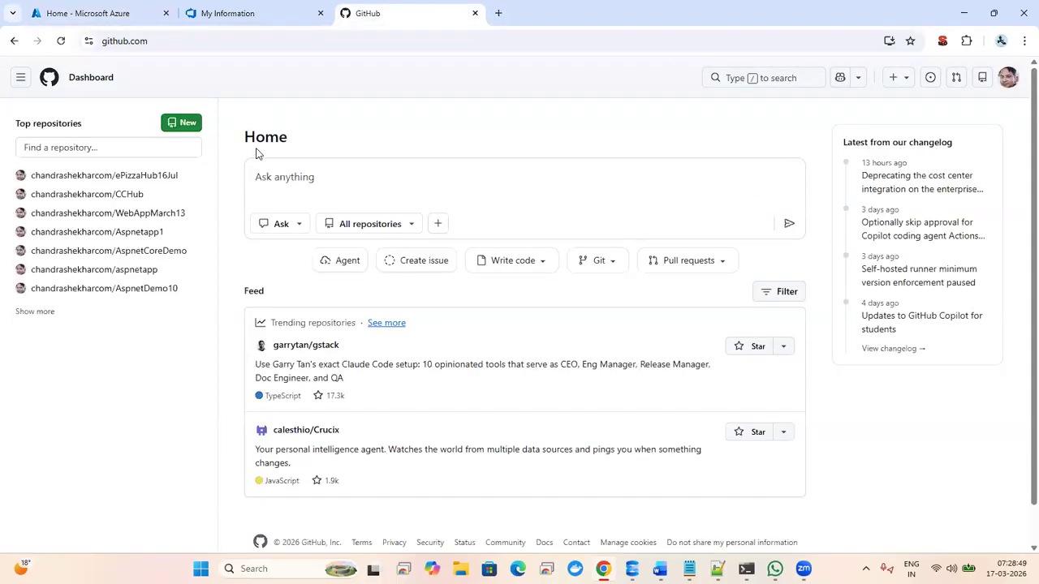
mouse_move(108, 218)
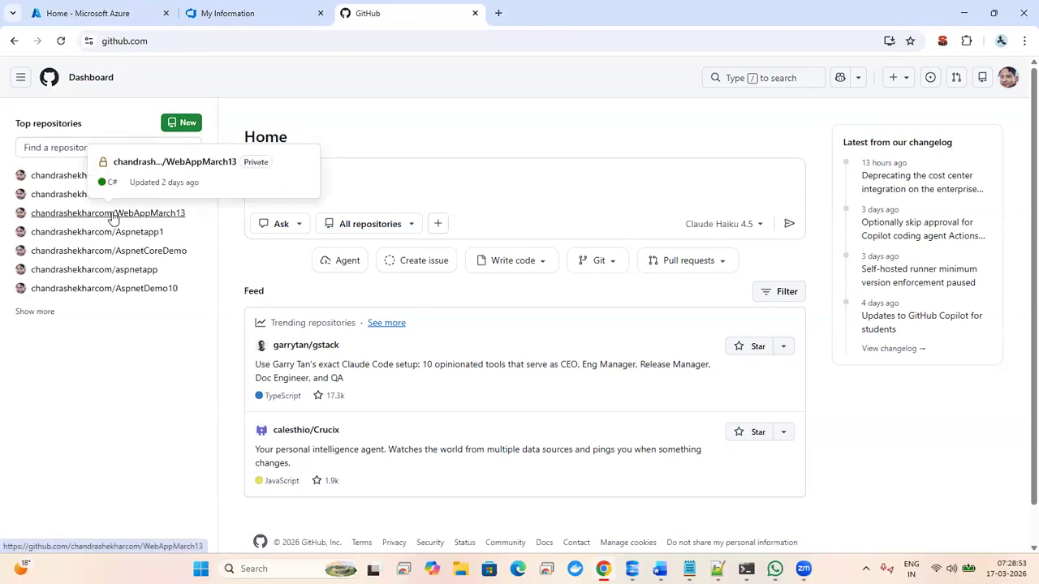
left_click(98, 216)
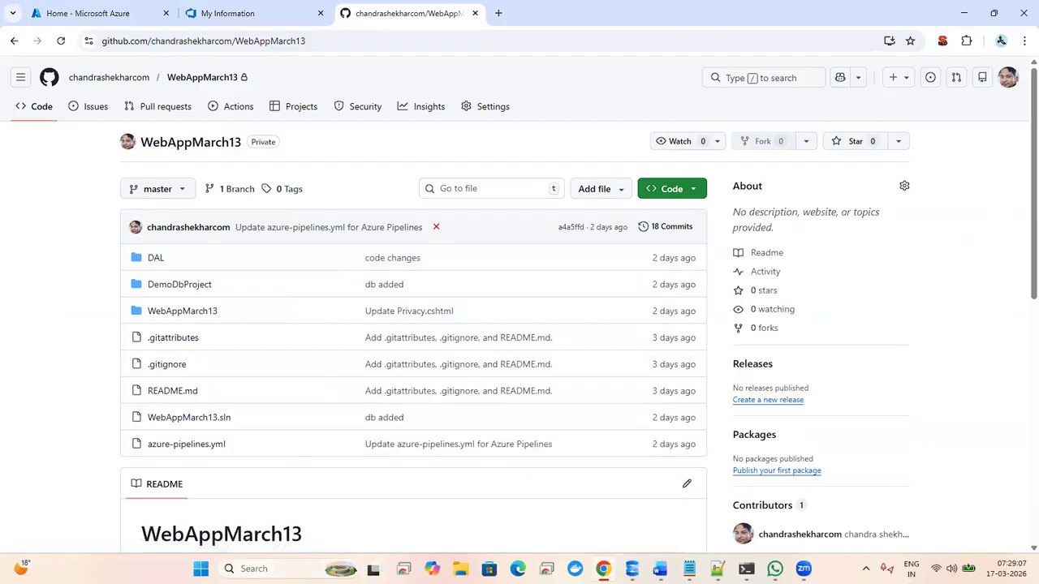
left_click(267, 568)
type("visua")
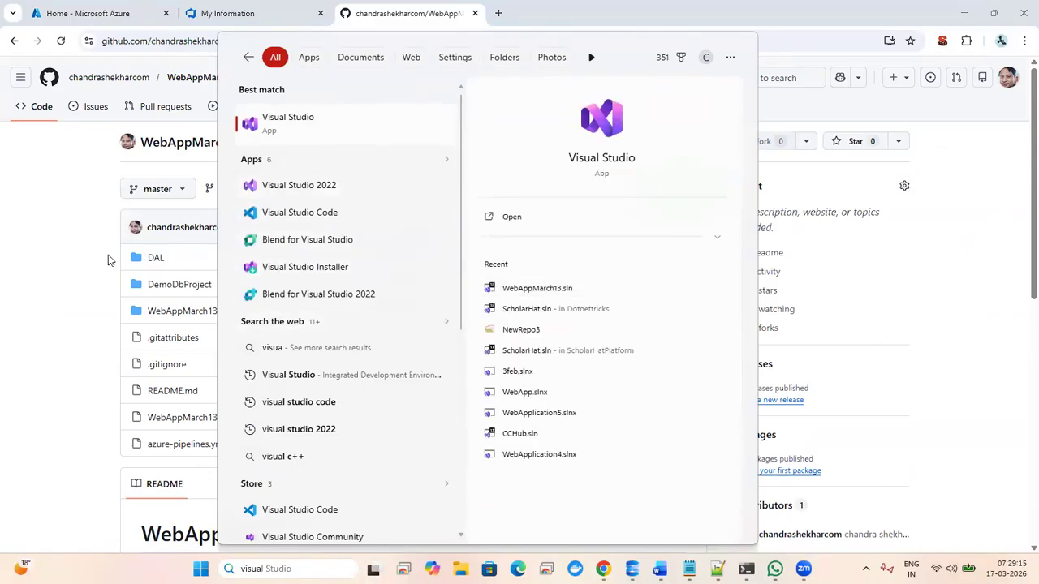
- Search Start for 'visual' and open WebAppMarch13.sln in Visual Studio 2022
left_click(47, 271)
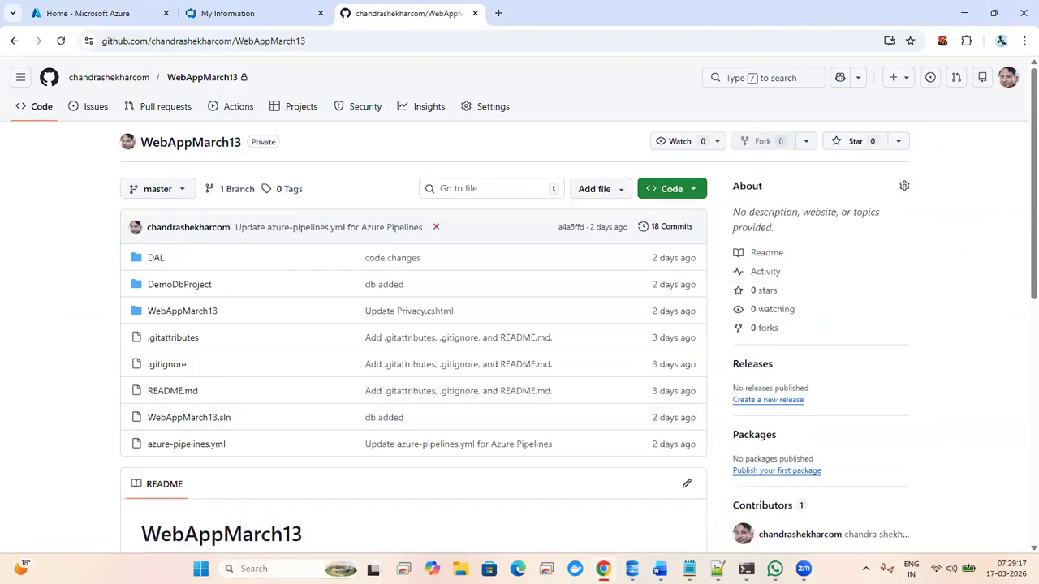
left_click(278, 564)
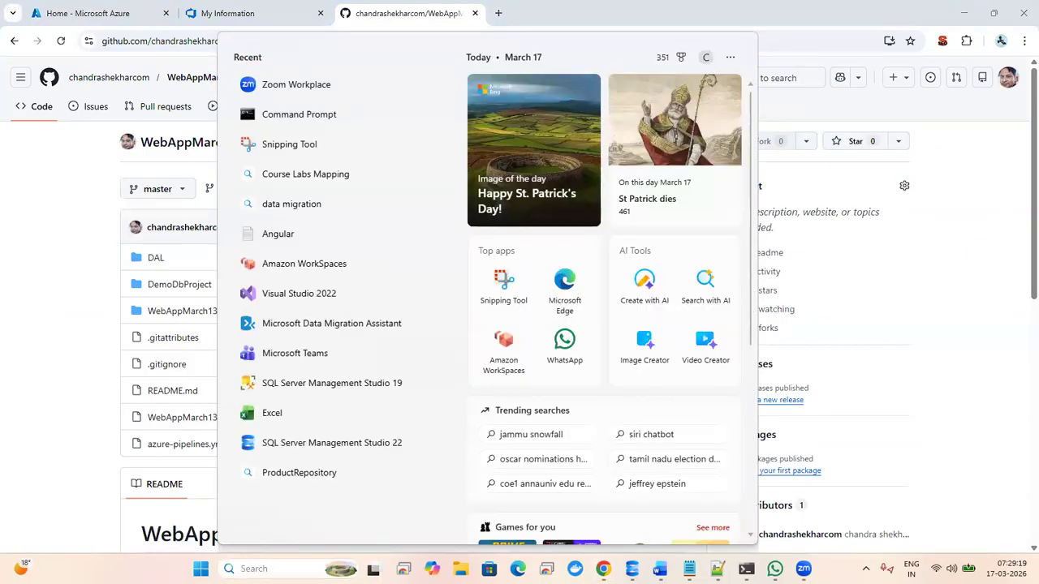
type("visual")
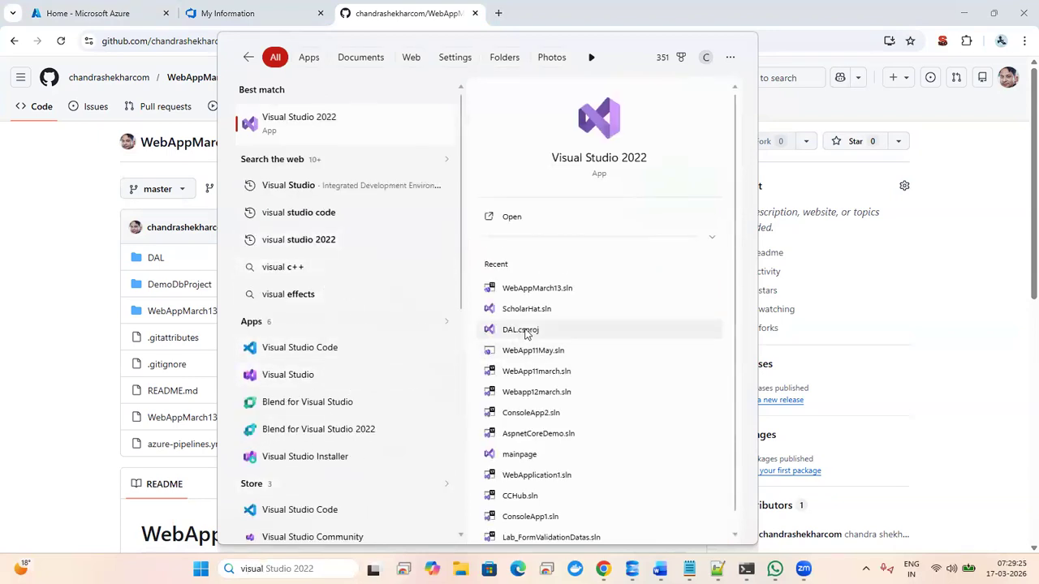
left_click(571, 290)
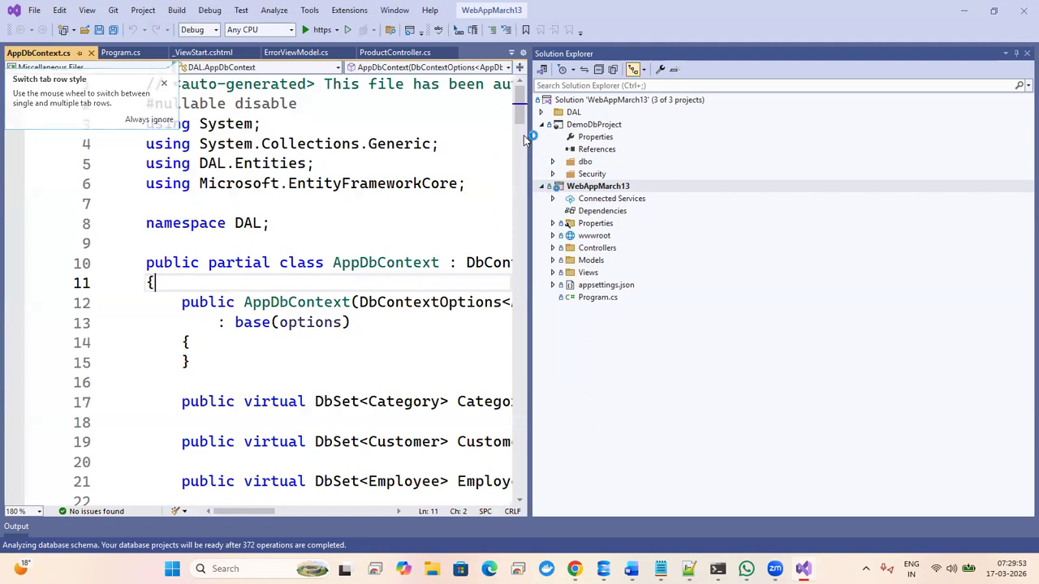
- In Solution Explorer, collapse DemoDbProject and expand the DAL folder
left_click(542, 126)
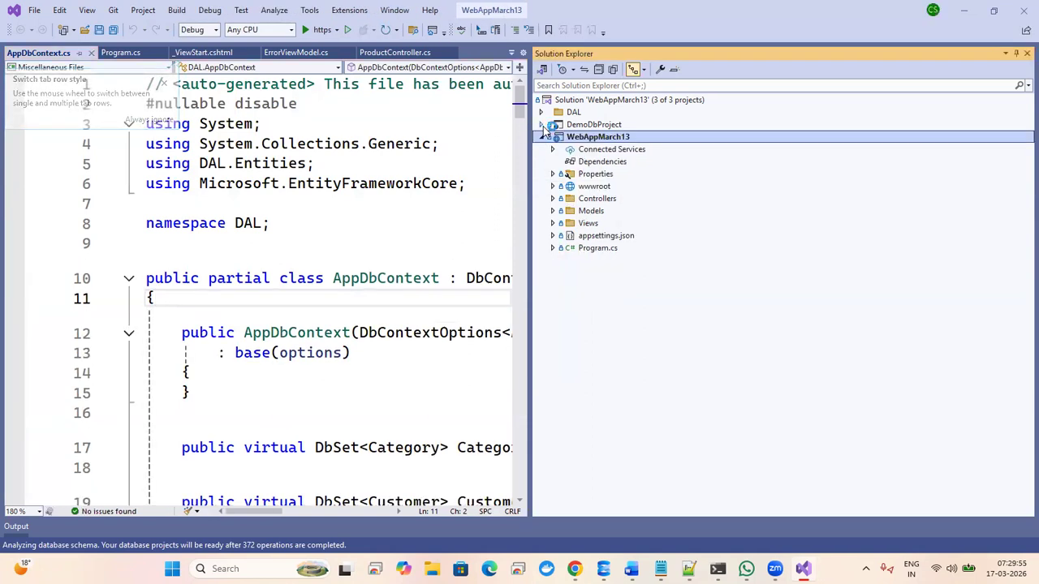
left_click(542, 112)
left_click(552, 124)
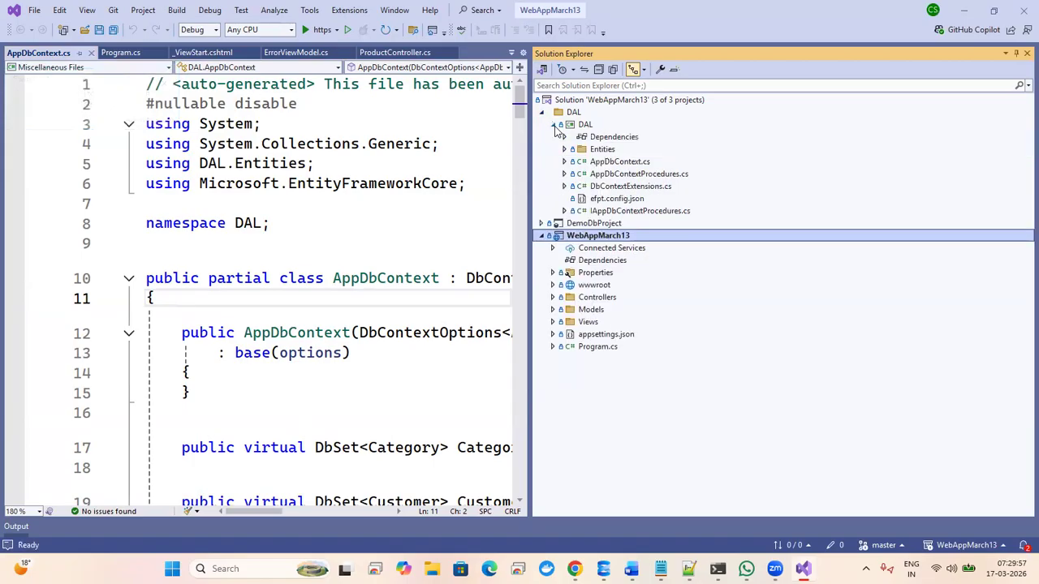
left_click(553, 124)
left_click(456, 226)
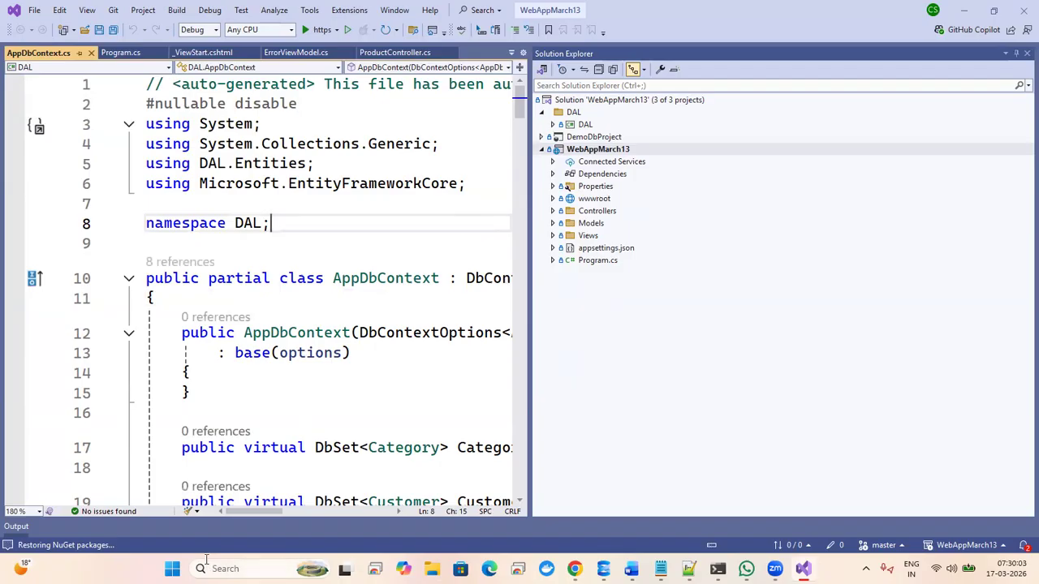
key("super")
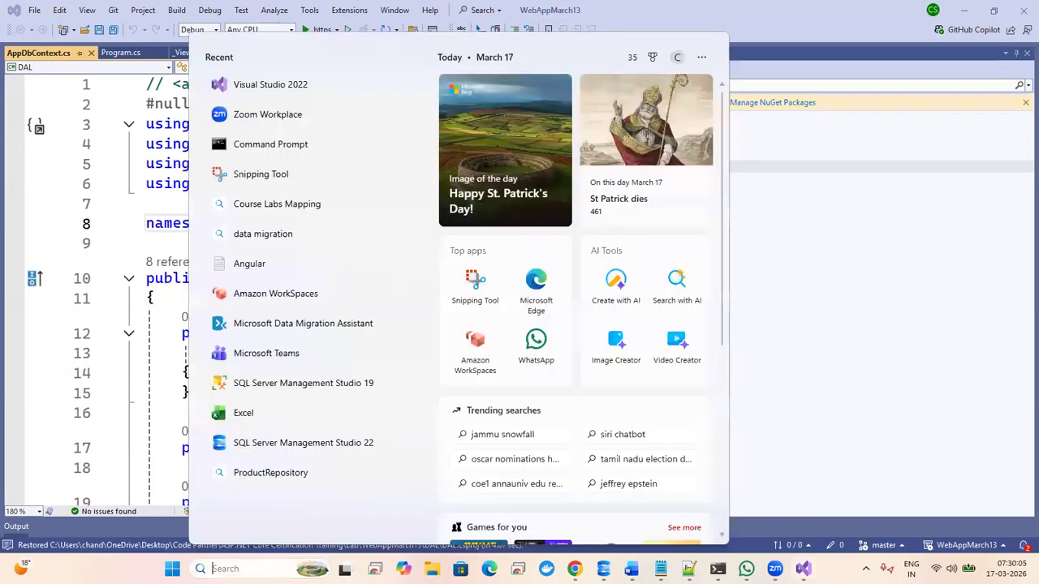
- Launch Microsoft Data Migration Assistant and minimize its window once it opens
left_click(355, 325)
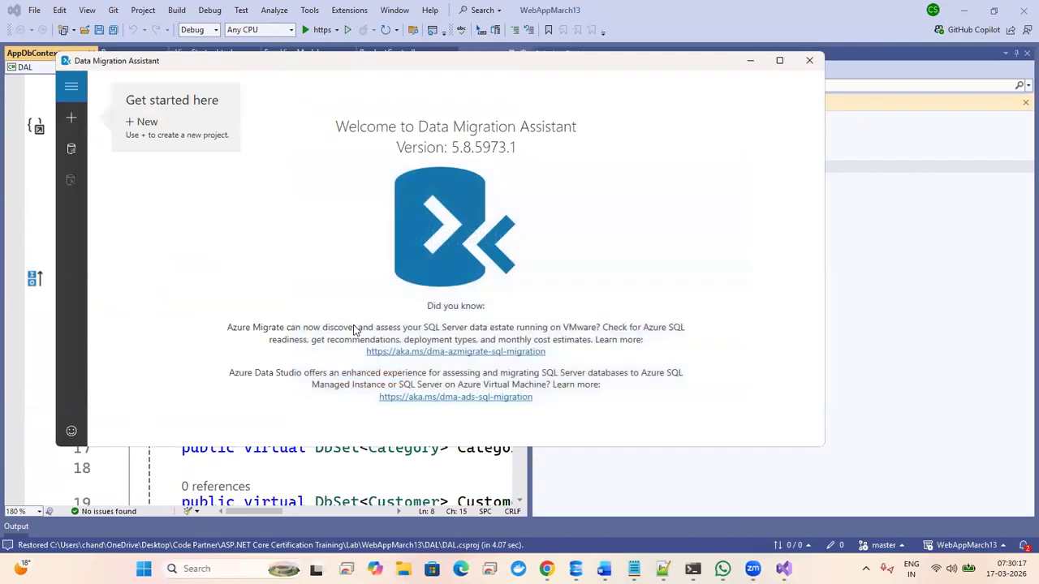
left_click(751, 64)
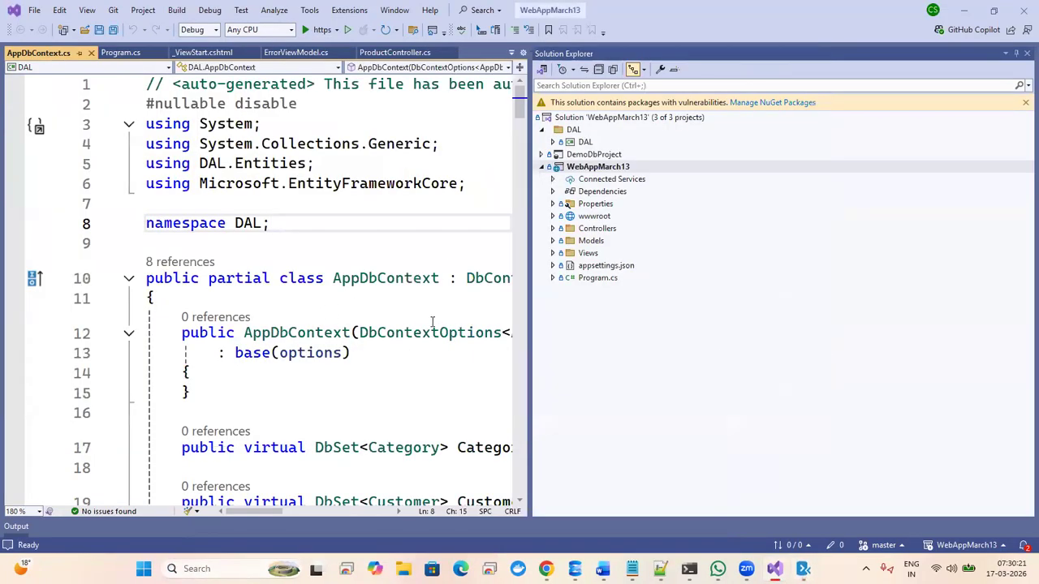
- Append ': microsoft data migarion tool' to line 5 of the Notepad++ note
mouse_move(718, 568)
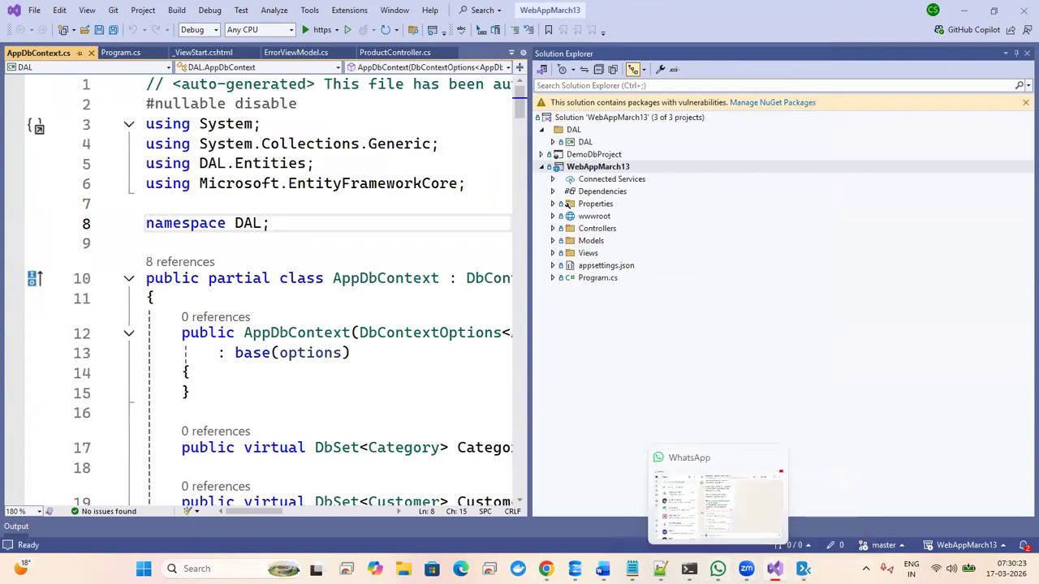
left_click(660, 568)
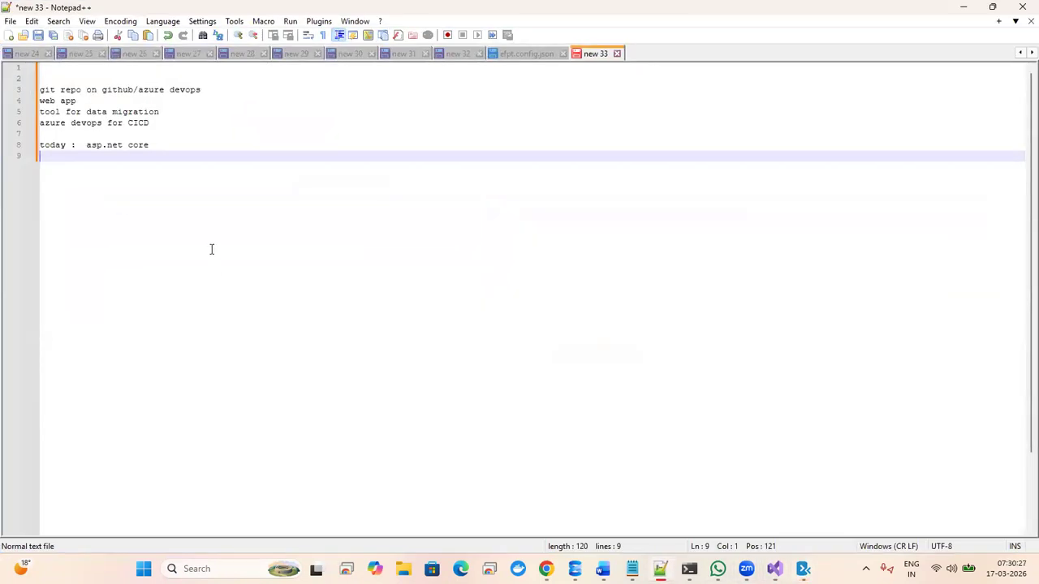
left_click(199, 113)
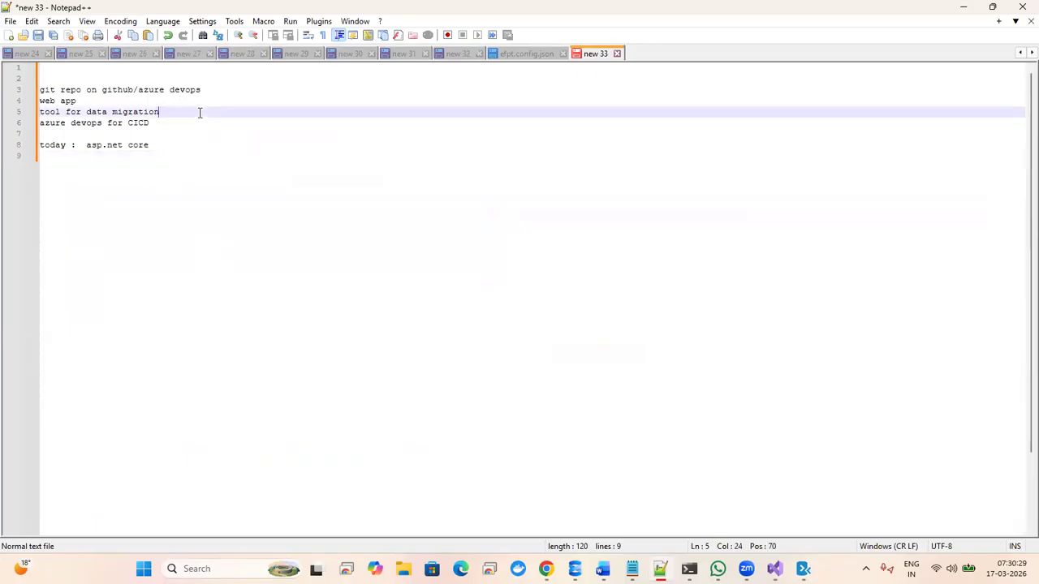
type(":  micro")
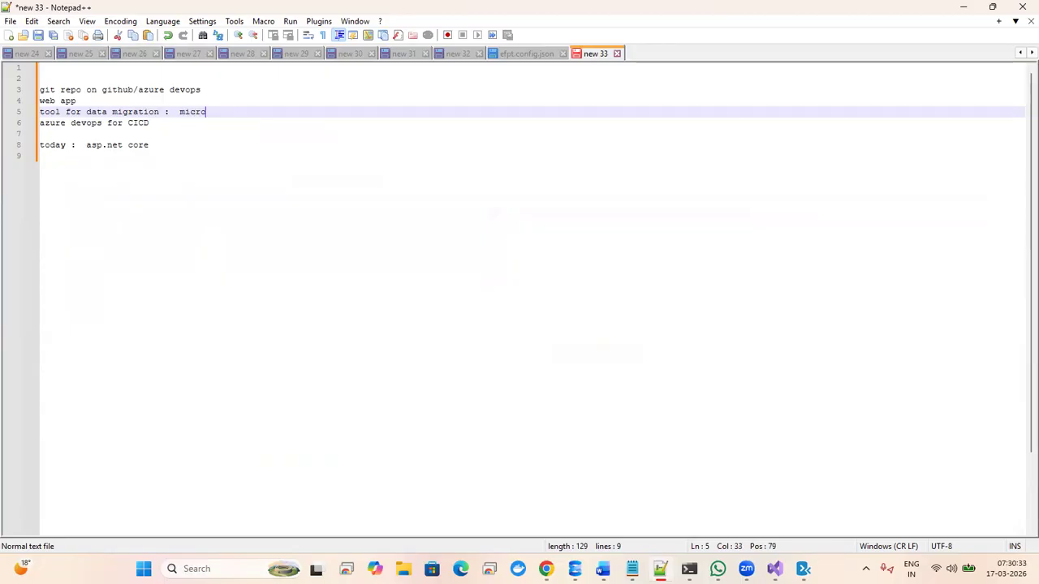
type("soft data ")
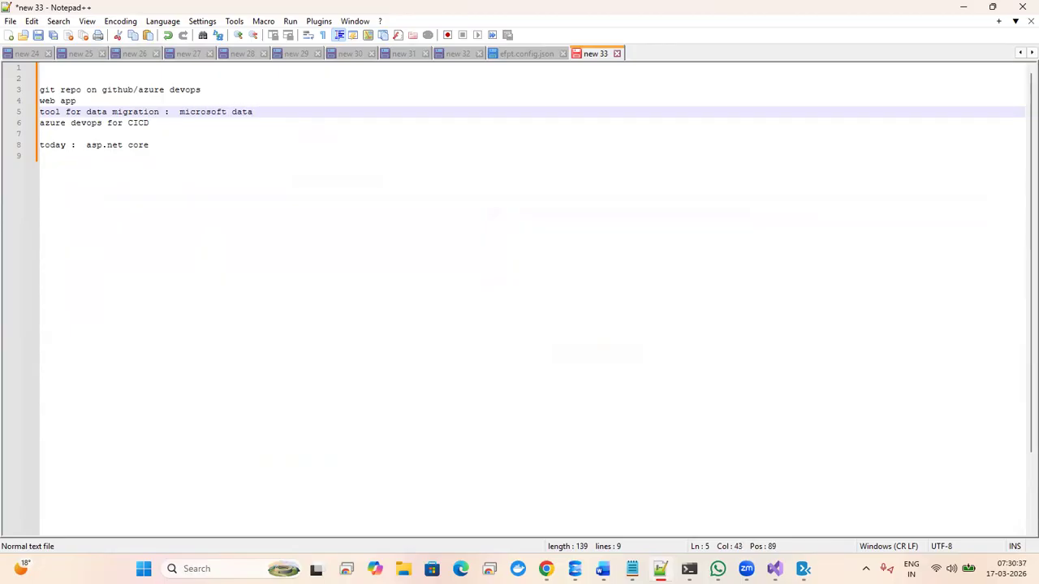
type("m")
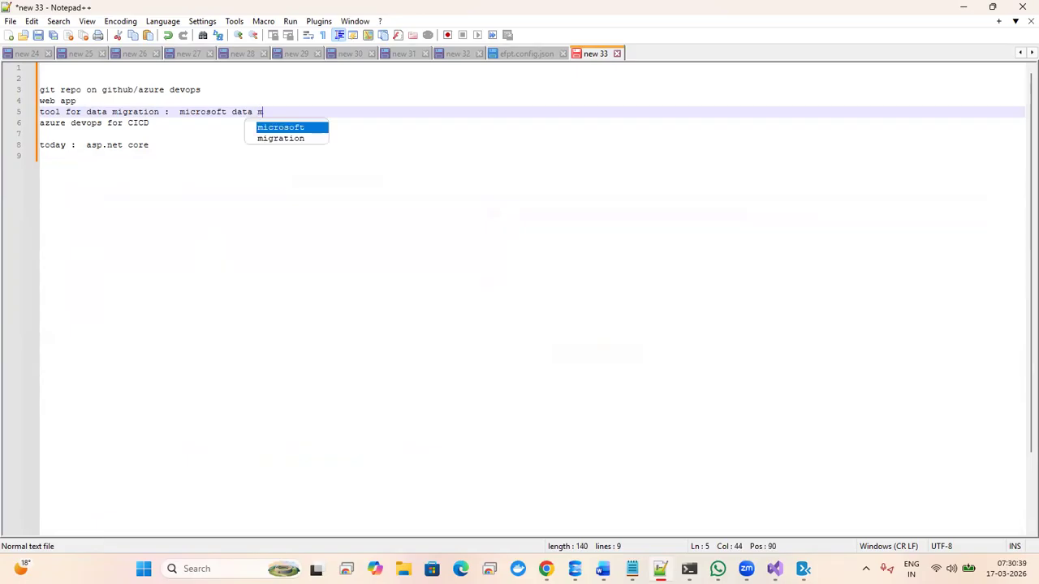
type("igarion ")
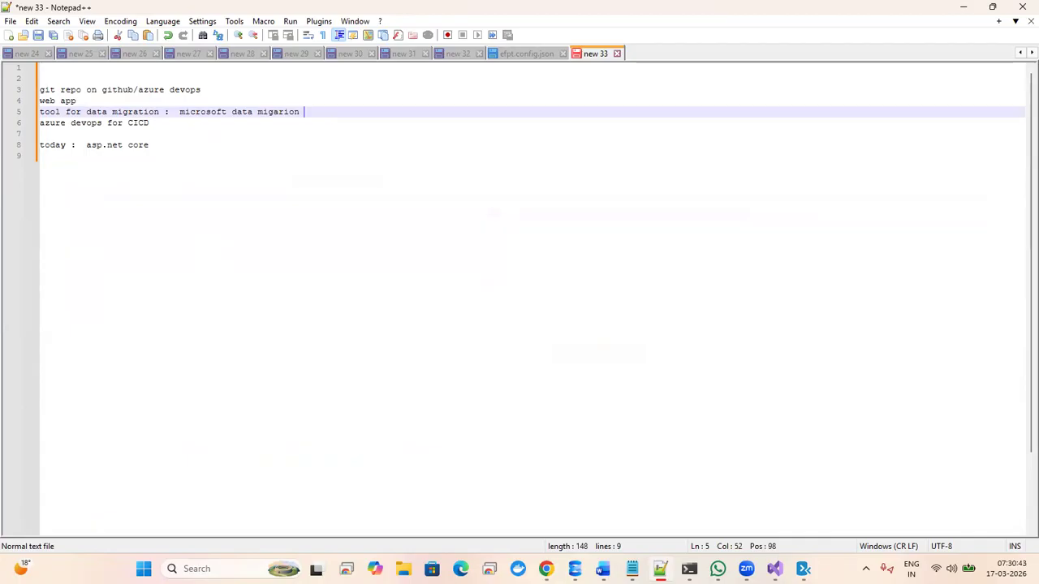
type("tool")
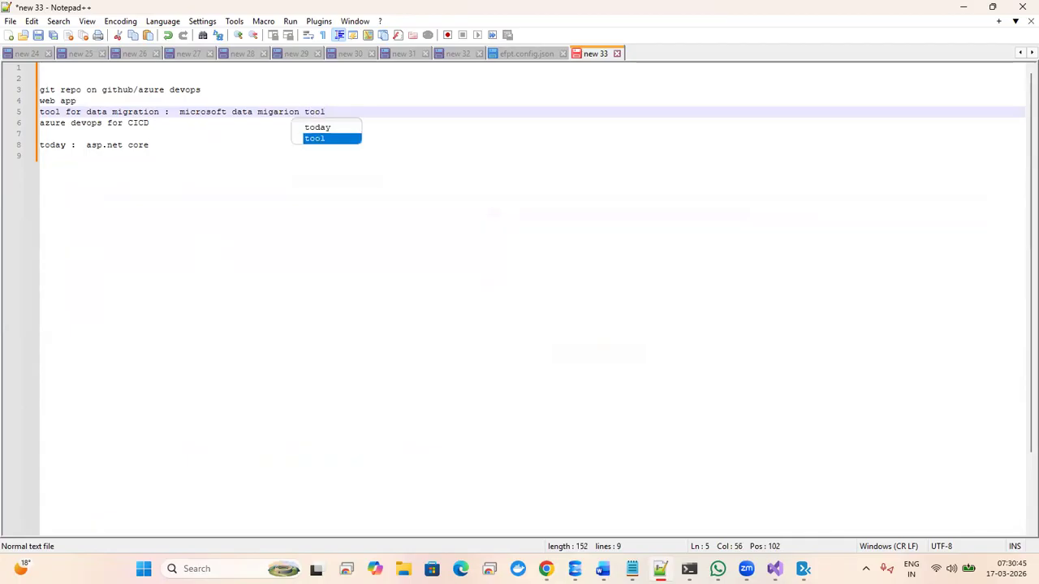
left_click(178, 191)
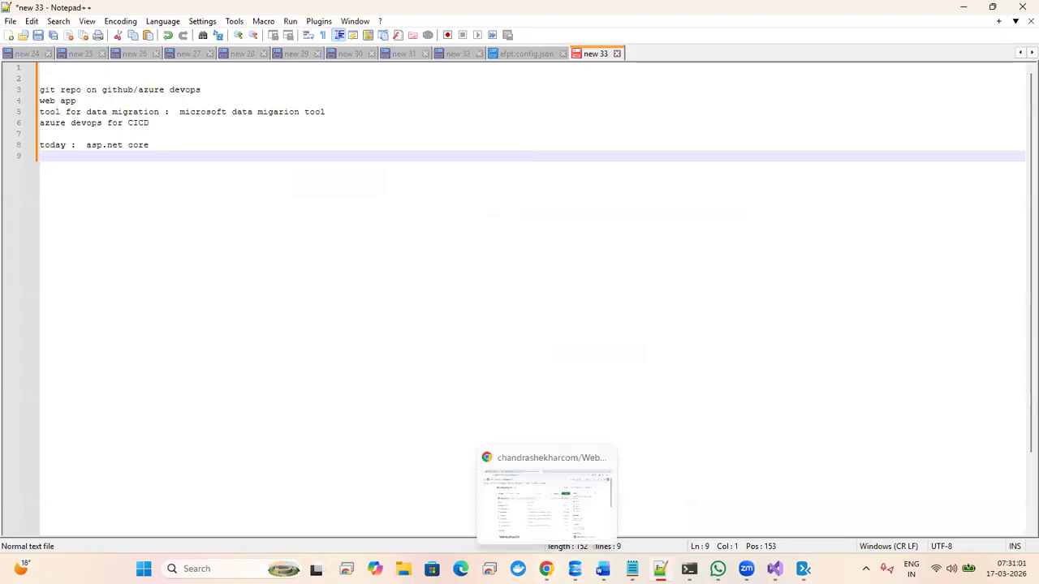
left_click(546, 568)
- Create a private Azure DevOps project named AspnetDemo using Git and the Agile process
left_click(243, 13)
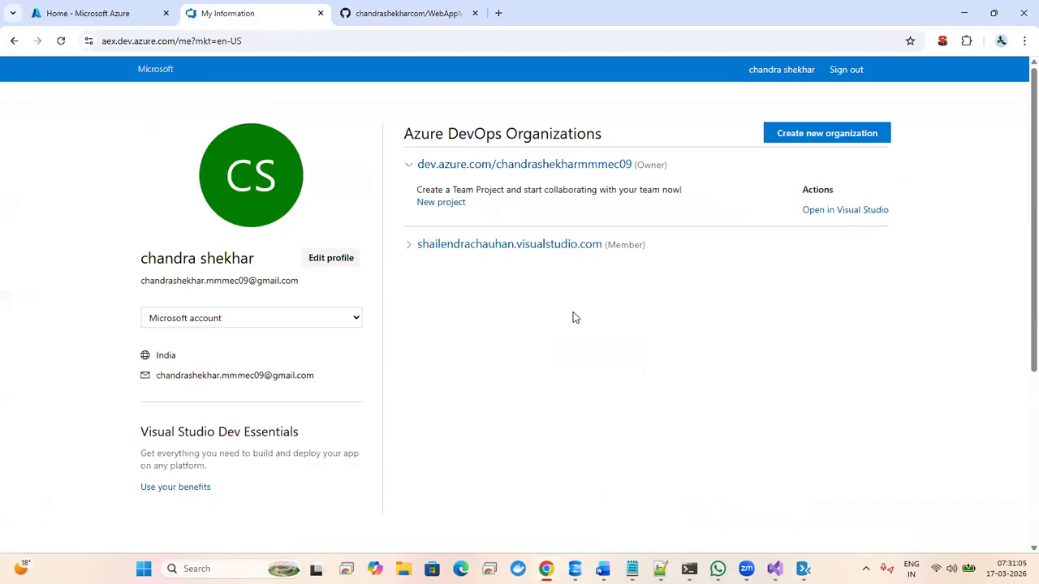
left_click(447, 206)
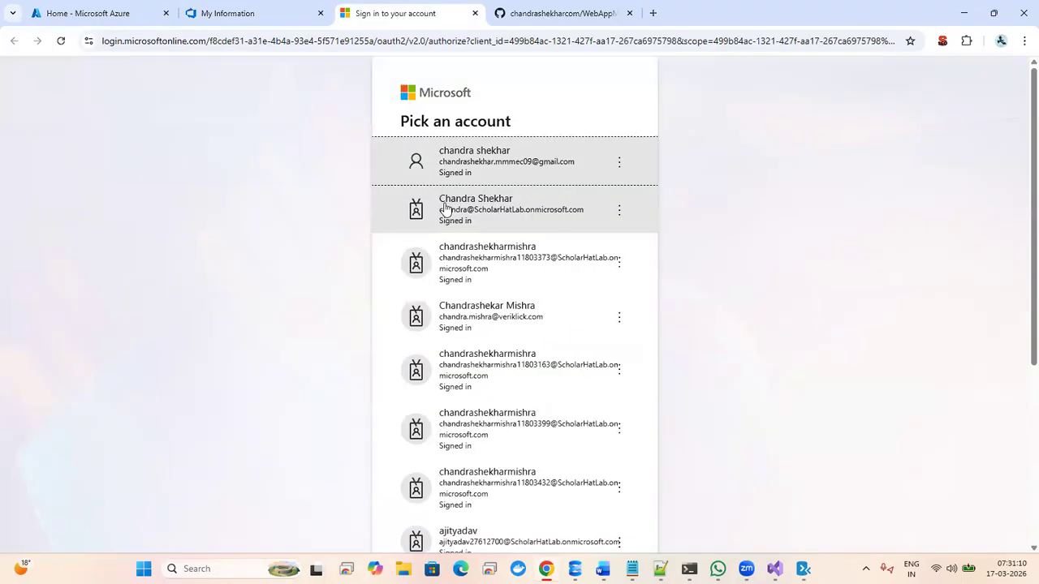
left_click(488, 161)
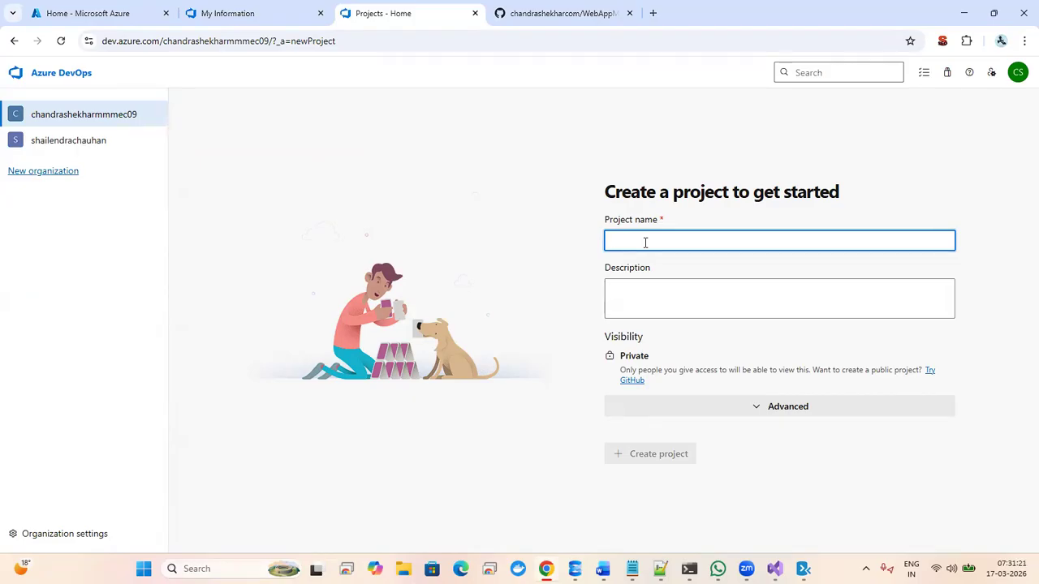
type("Aspnet")
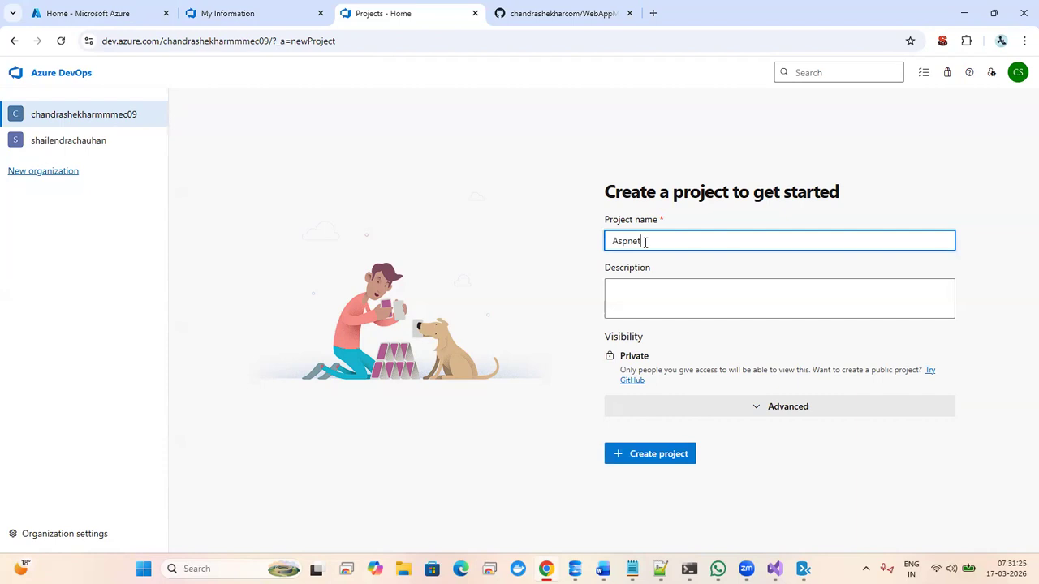
type("Demo")
left_click(775, 411)
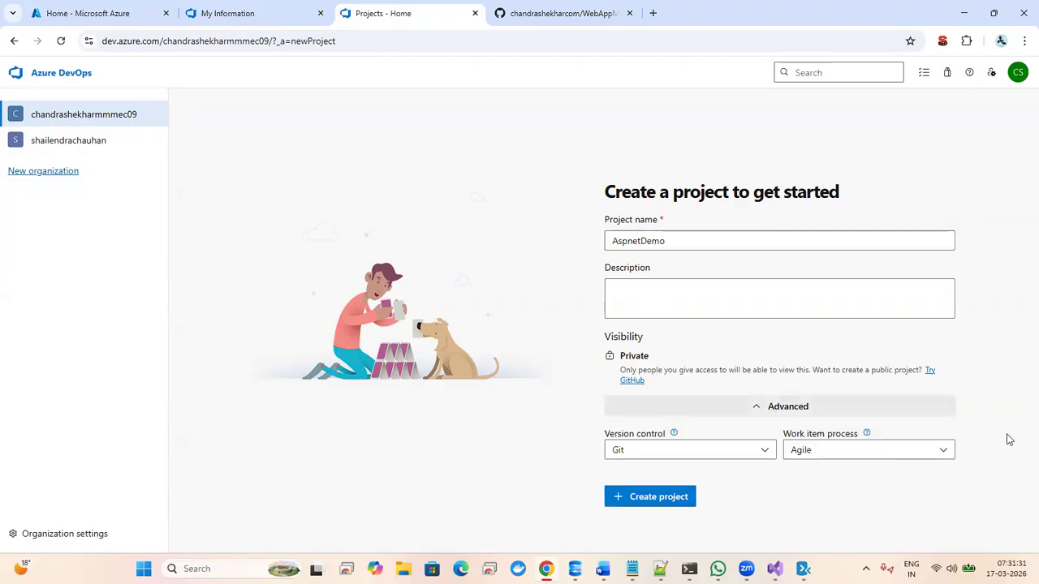
left_click_drag(1020, 174, 1017, 332)
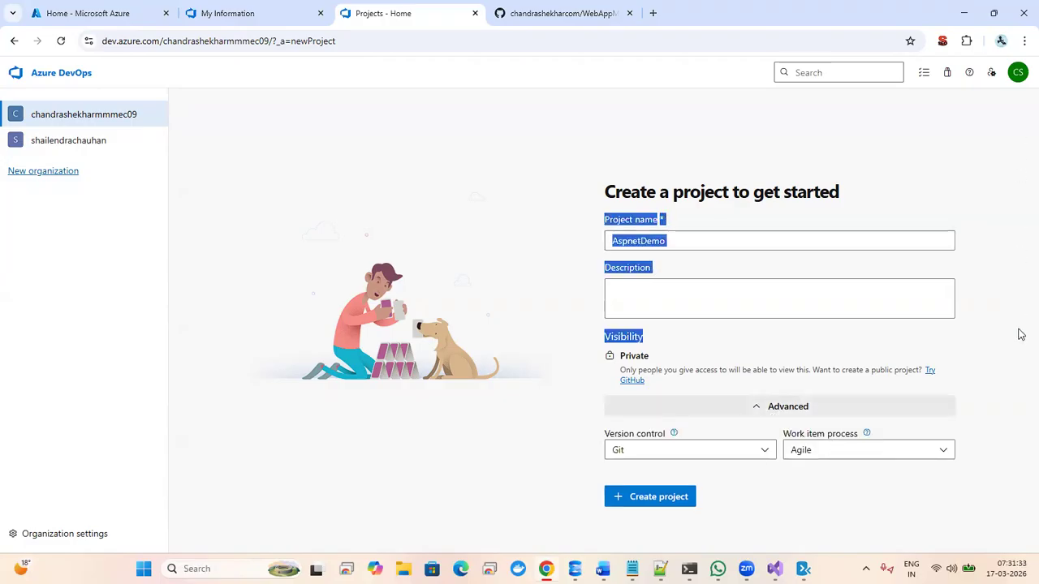
left_click(1007, 295)
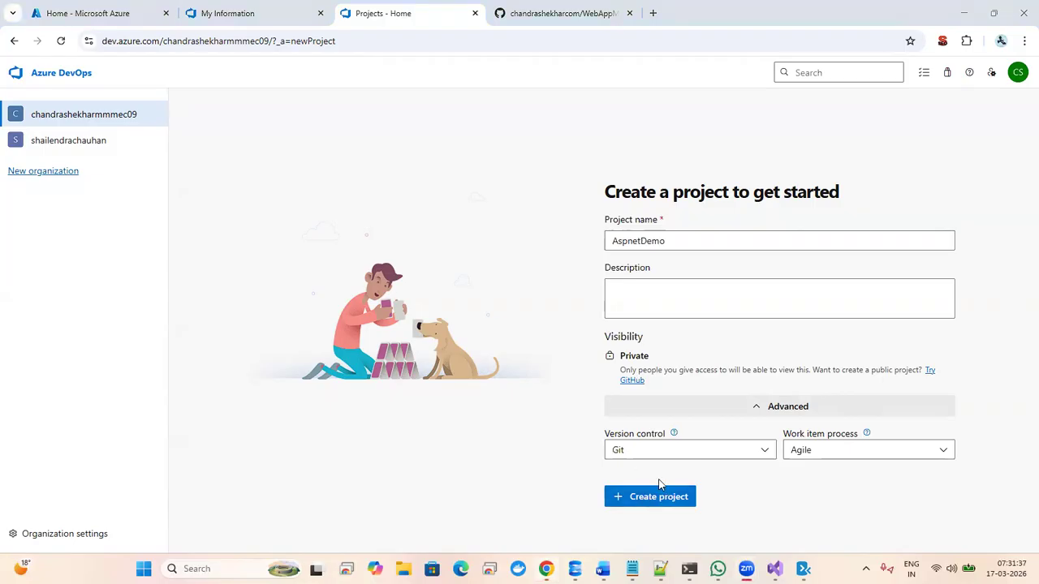
left_click(636, 496)
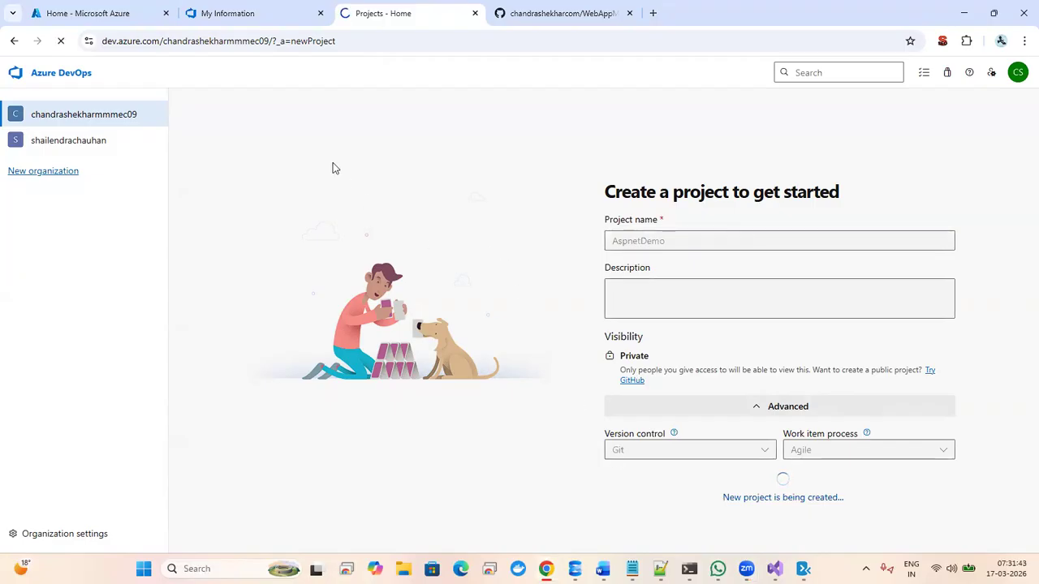
left_click(243, 14)
- Look over the AspnetDemo project's Boards, Repos and Pipelines menus, then return to the Azure portal home
left_click(363, 8)
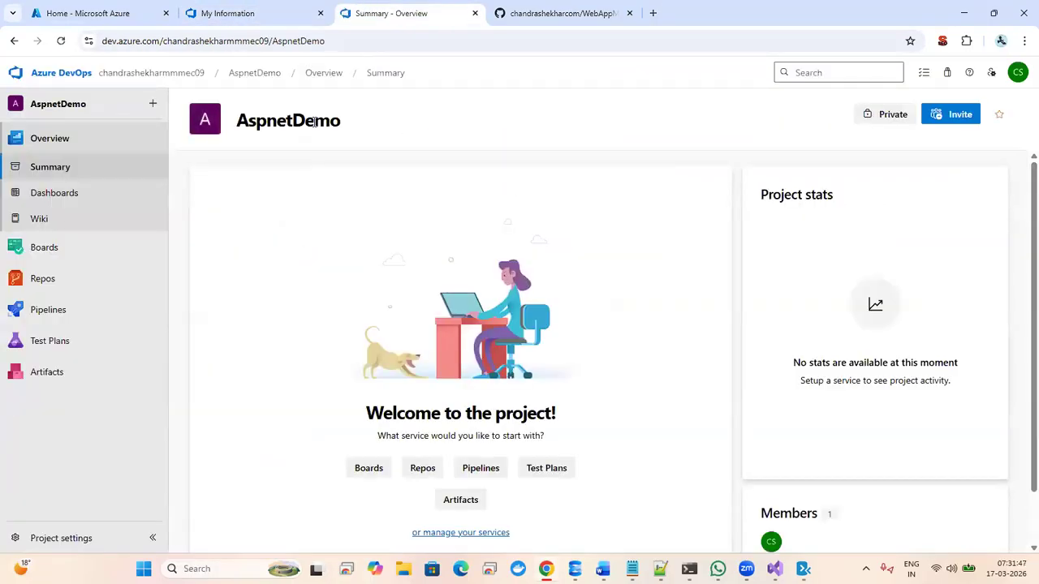
mouse_move(155, 252)
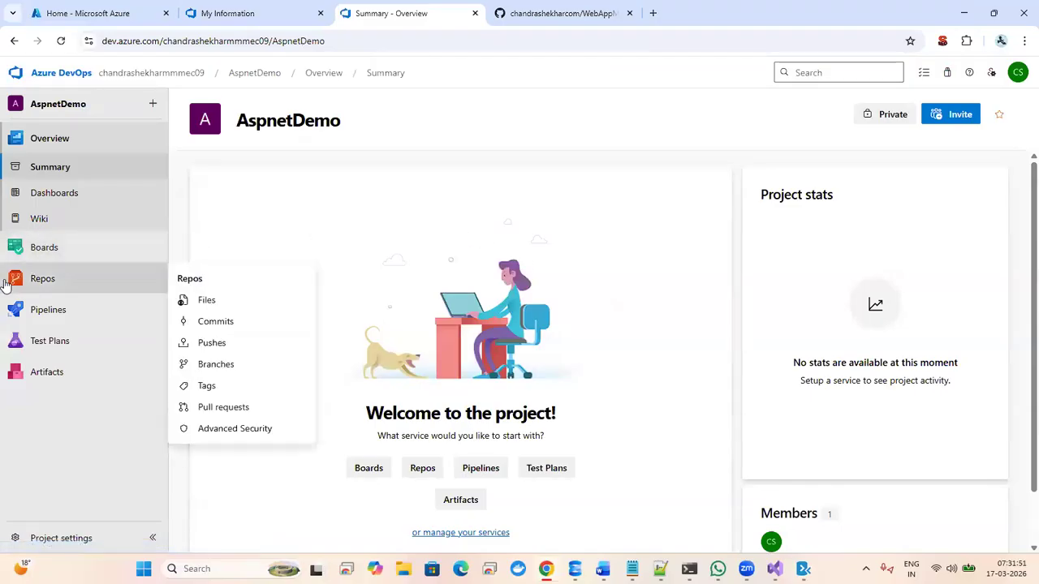
mouse_move(69, 314)
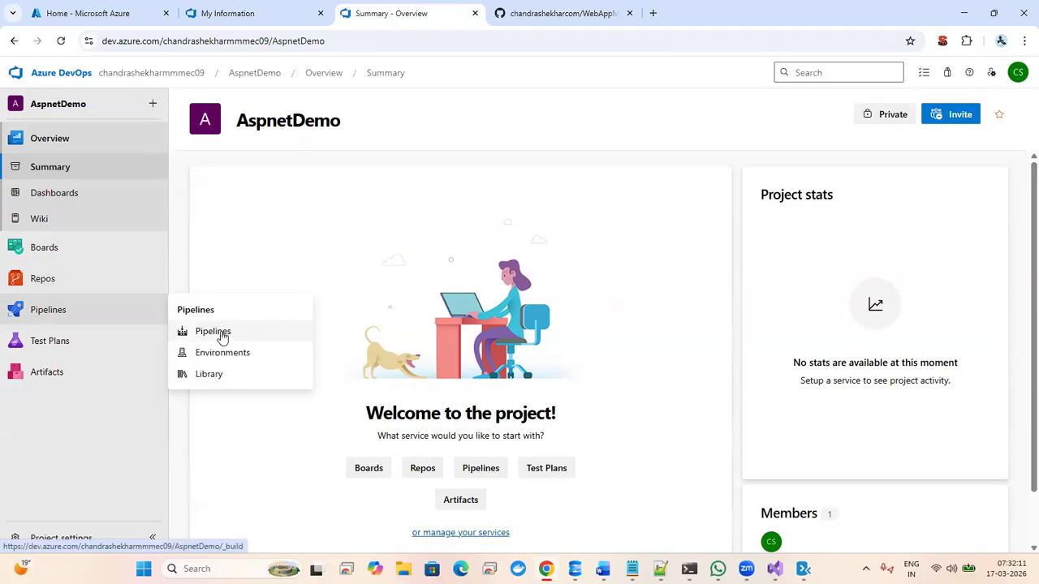
left_click(101, 18)
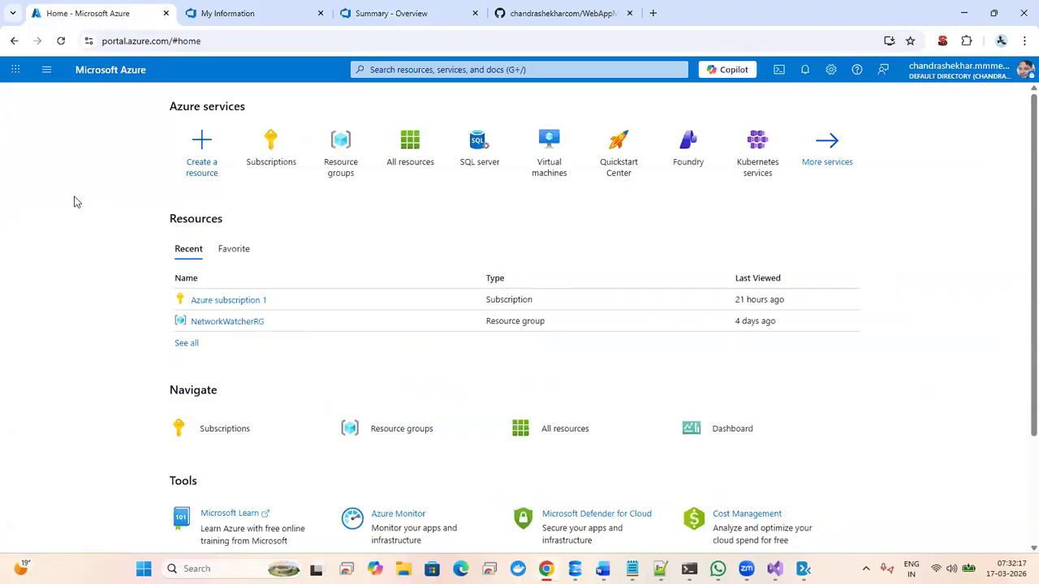
- Search for 'web app' and start creating a Marketplace Web App
left_click(410, 70)
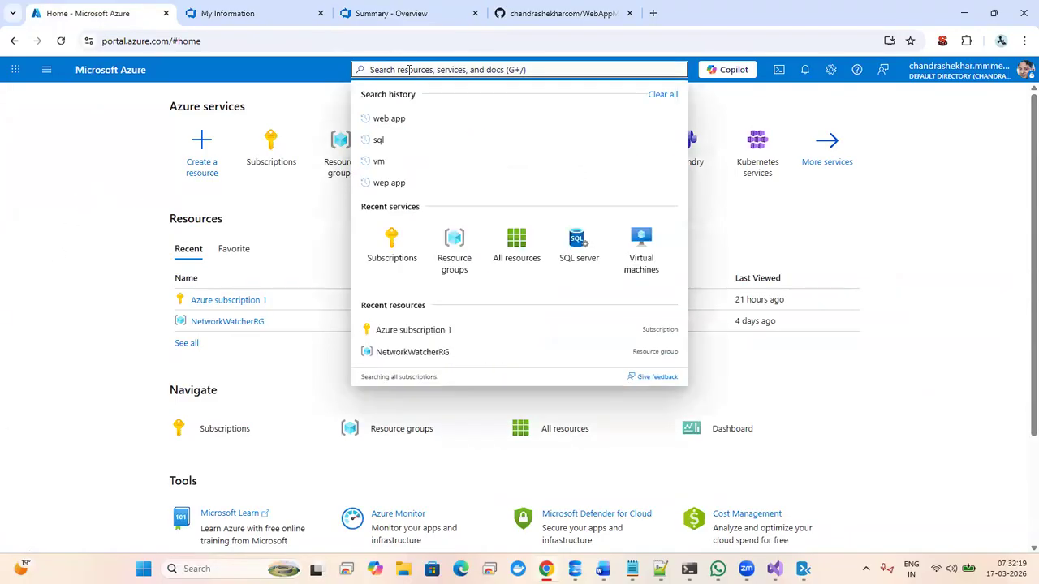
left_click(412, 118)
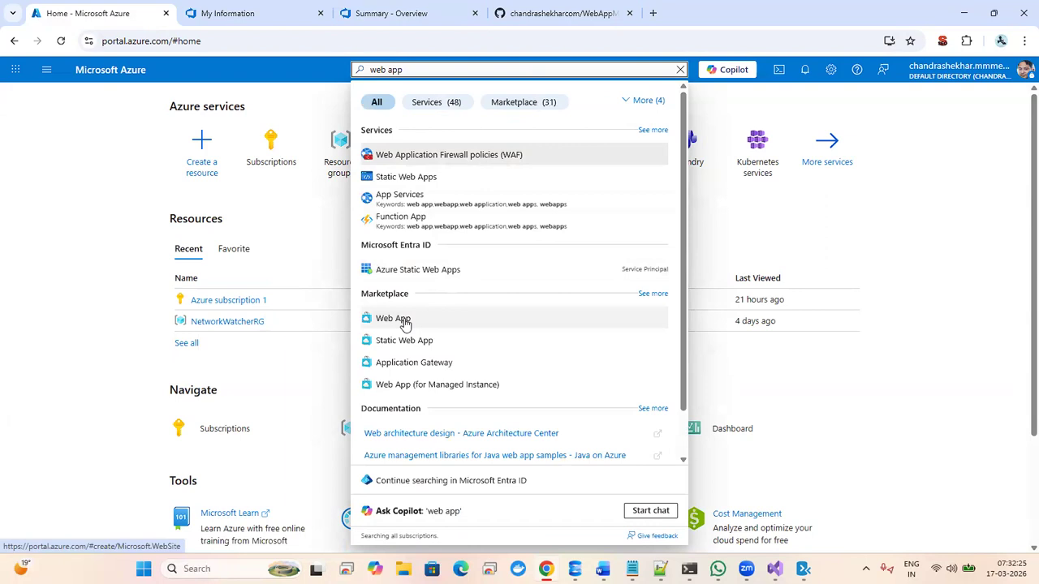
left_click(405, 320)
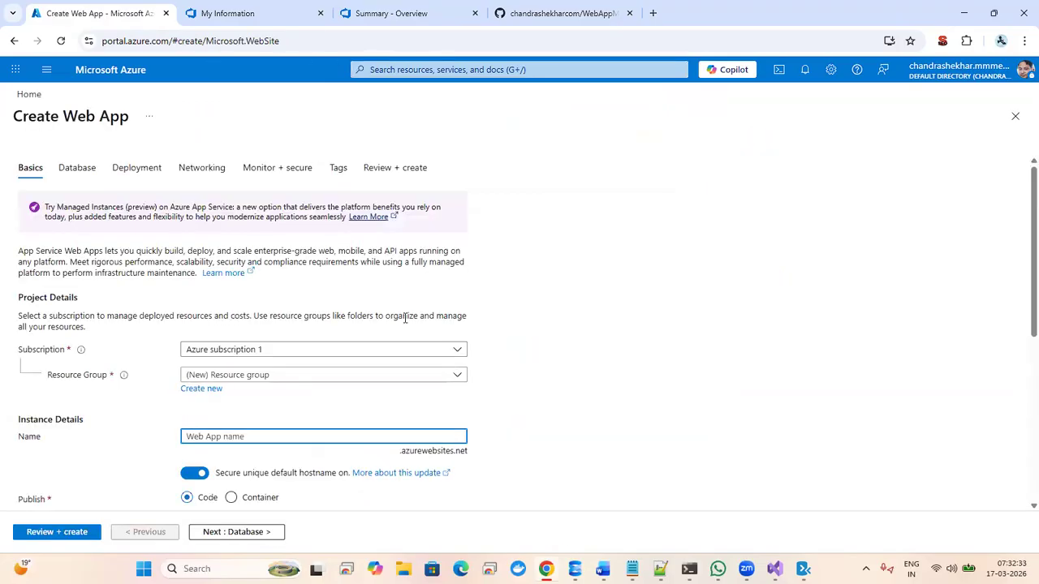
- Create a new resource group named Focus101 for the web app
left_click(1021, 228)
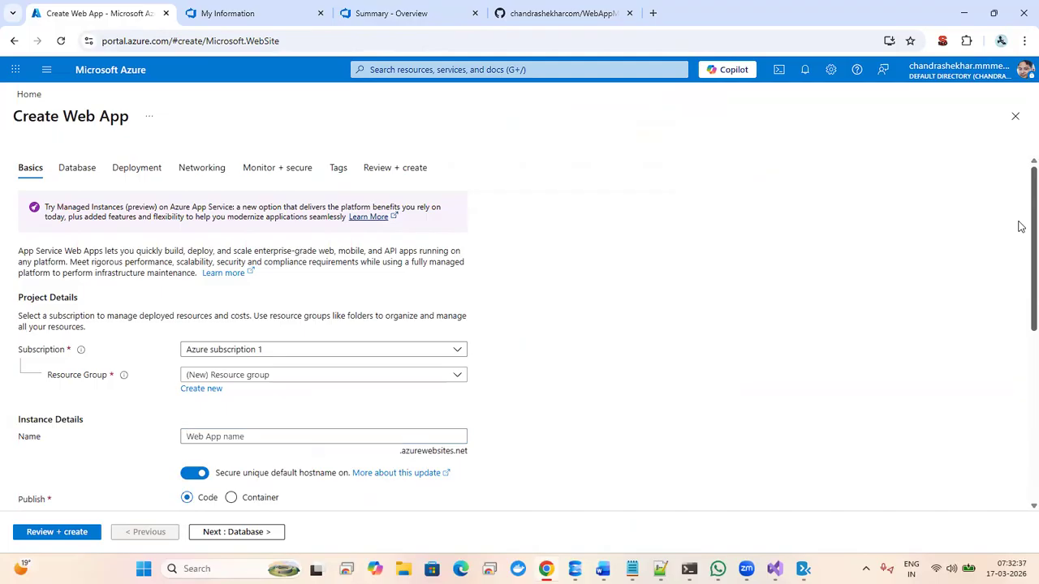
left_click_drag(1021, 227, 1020, 283)
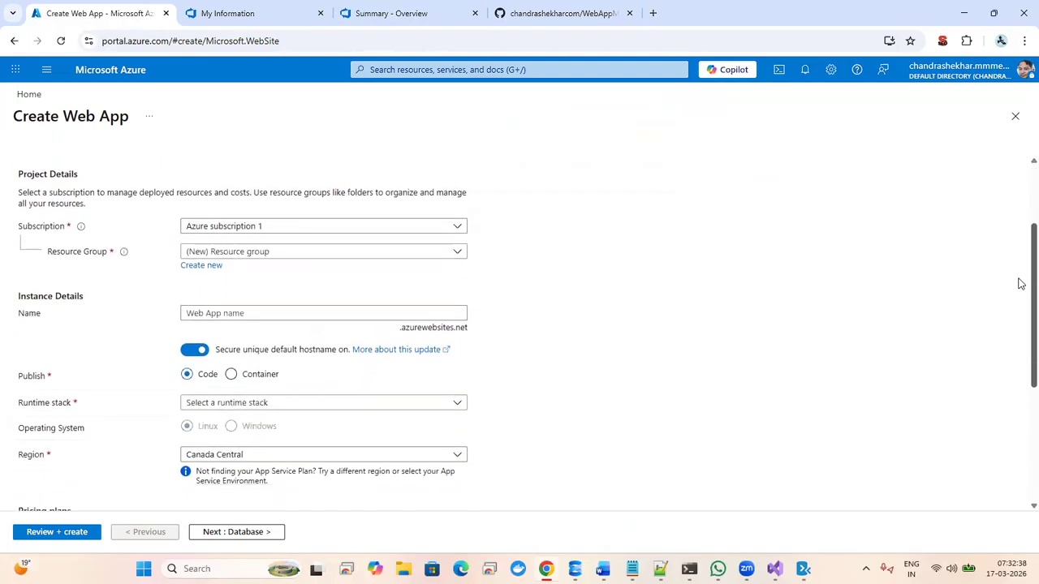
left_click(419, 258)
left_click(142, 282)
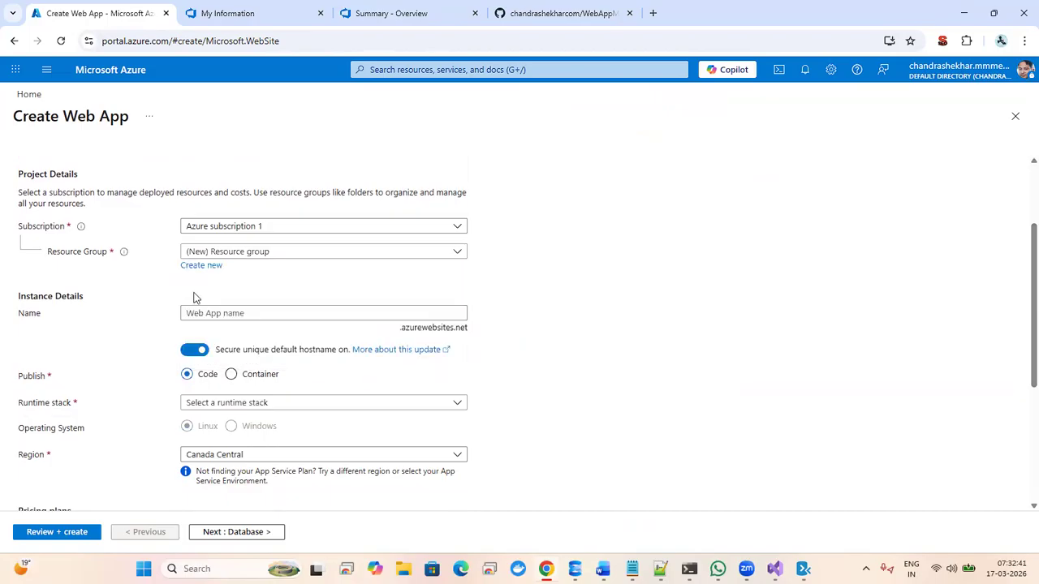
left_click(209, 267)
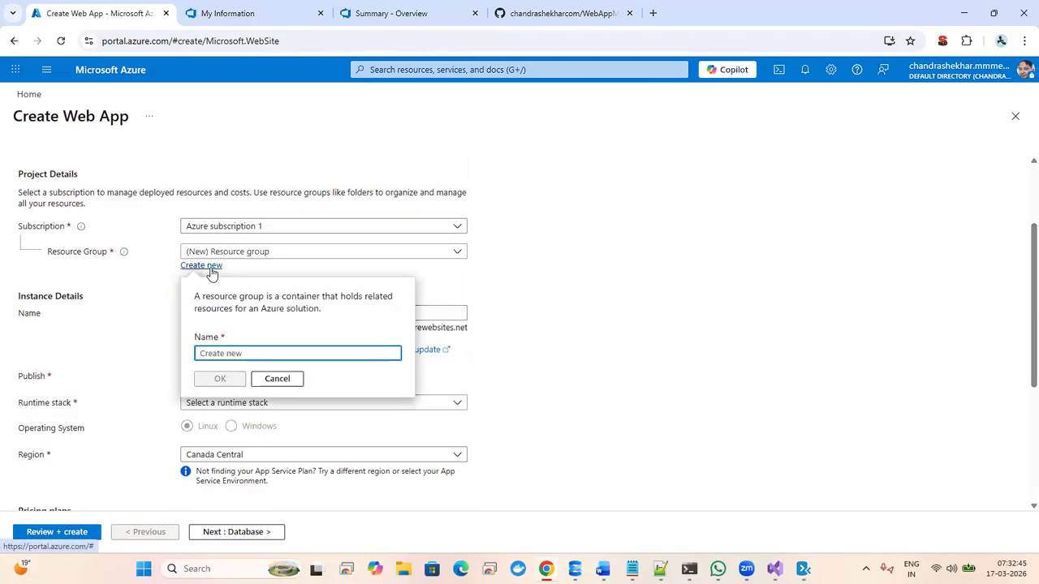
type("Focus")
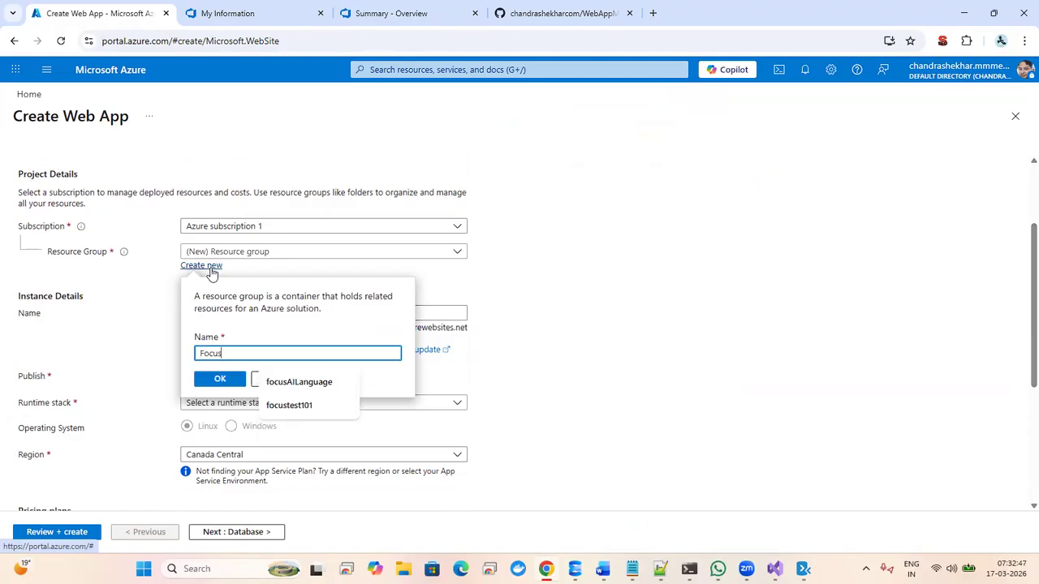
type("101")
left_click(227, 379)
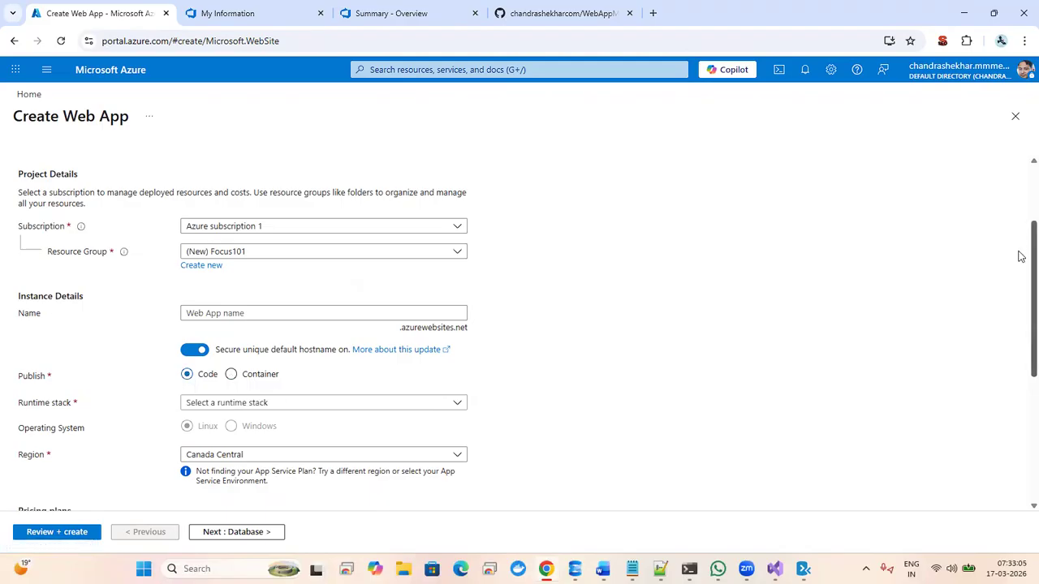
- Set the web app's runtime stack to .NET 9 (STS)
left_click_drag(1020, 256, 1017, 340)
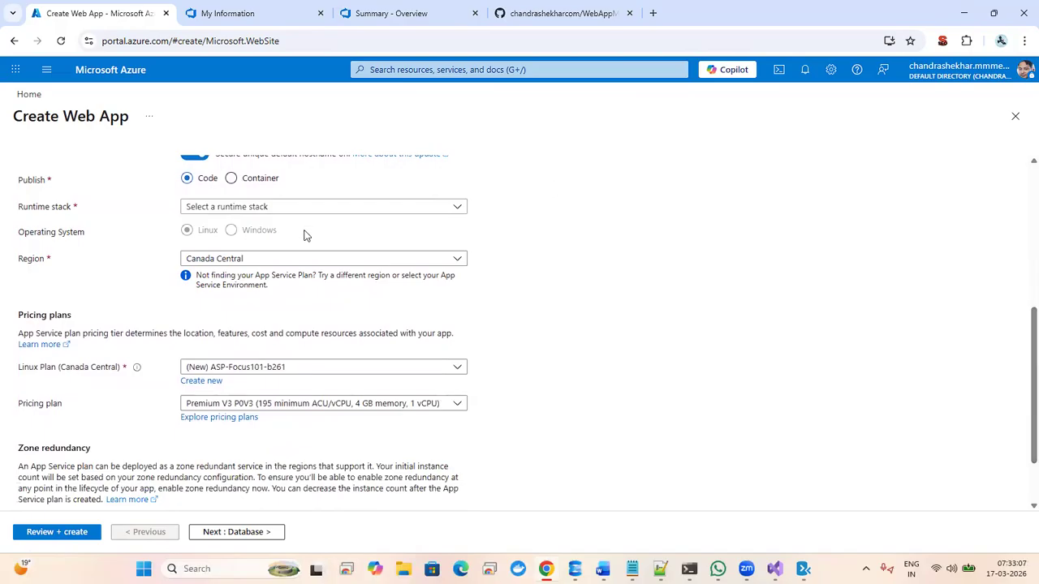
left_click(284, 212)
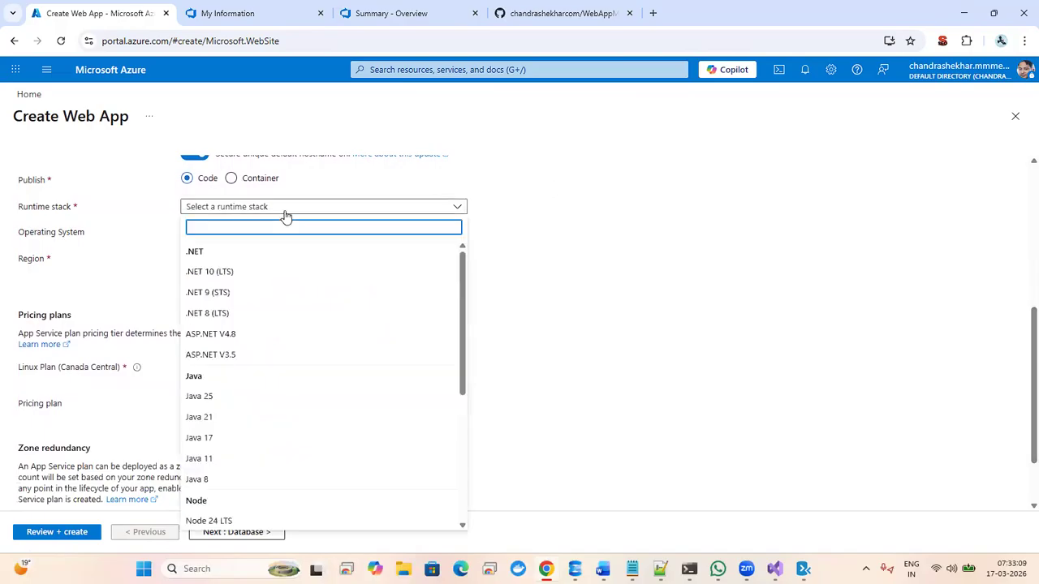
left_click(217, 293)
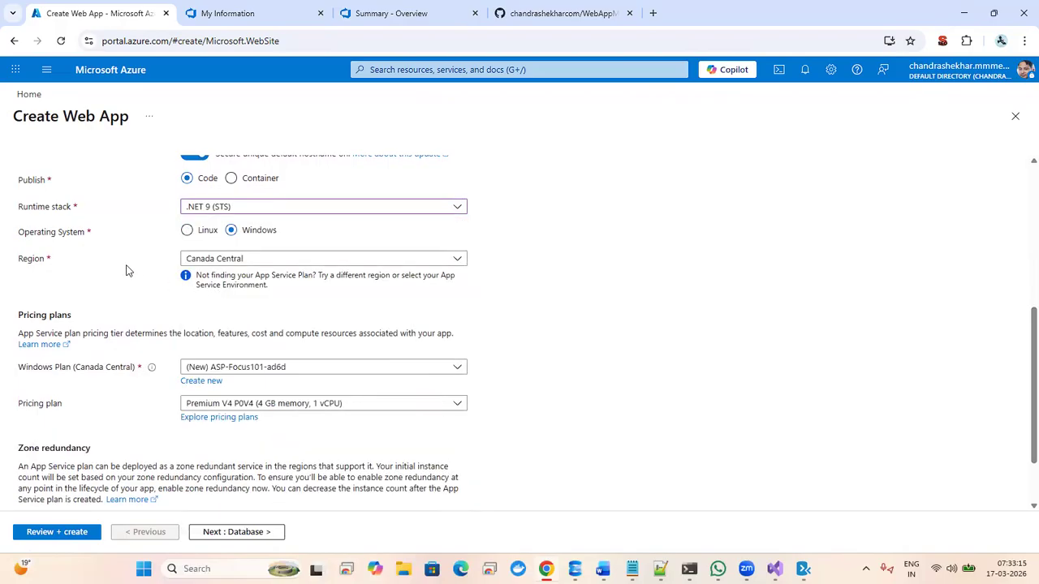
left_click(290, 210)
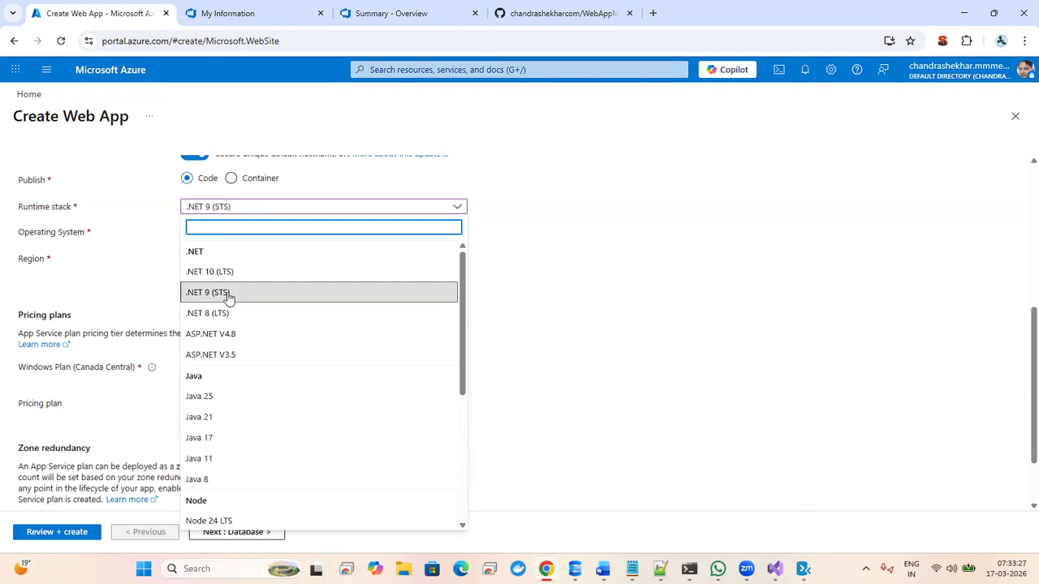
left_click(108, 249)
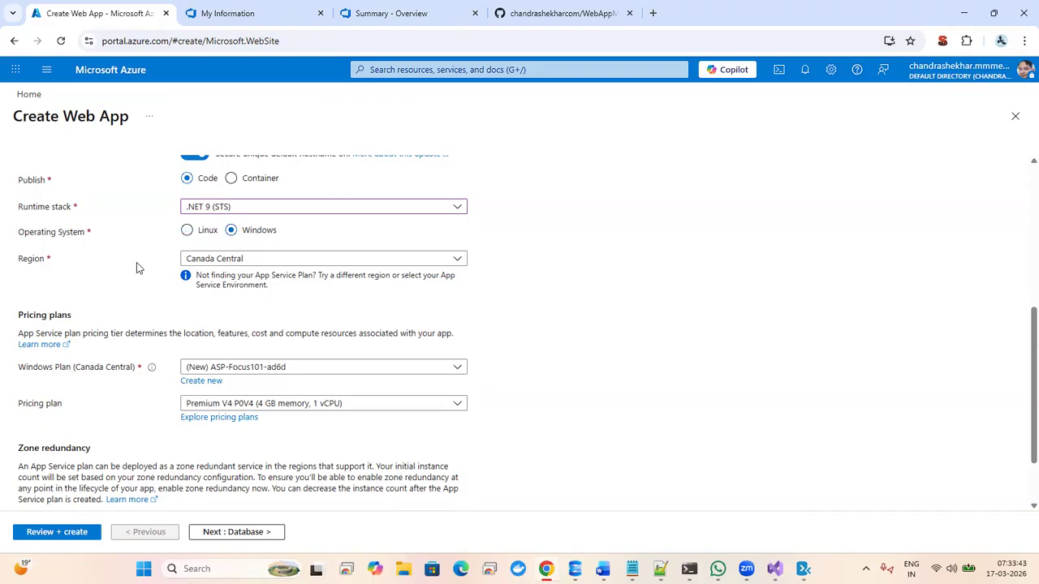
- Set the region to Central US and bring up the full pricing plan list
left_click(307, 259)
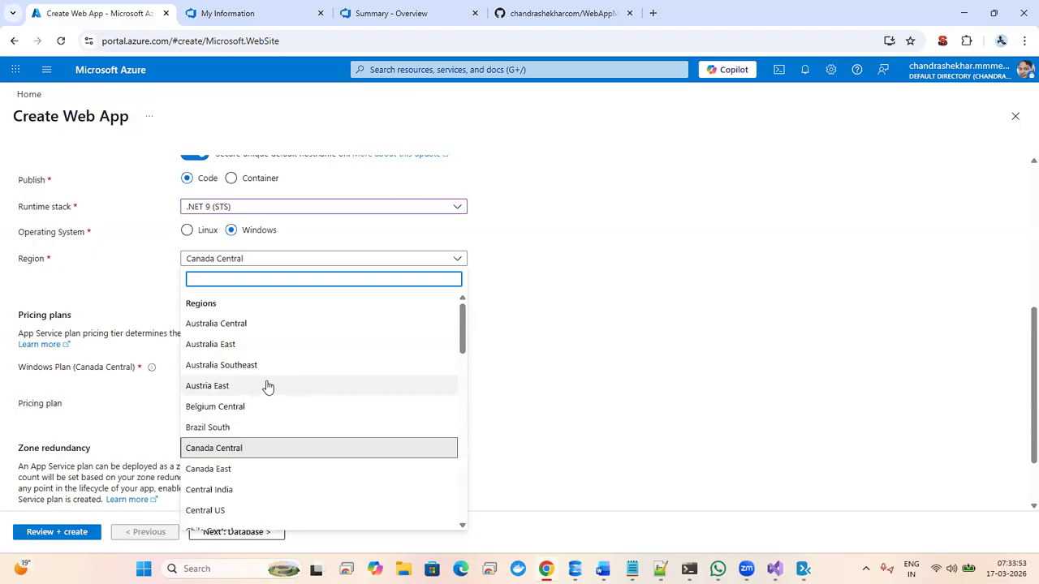
left_click(231, 514)
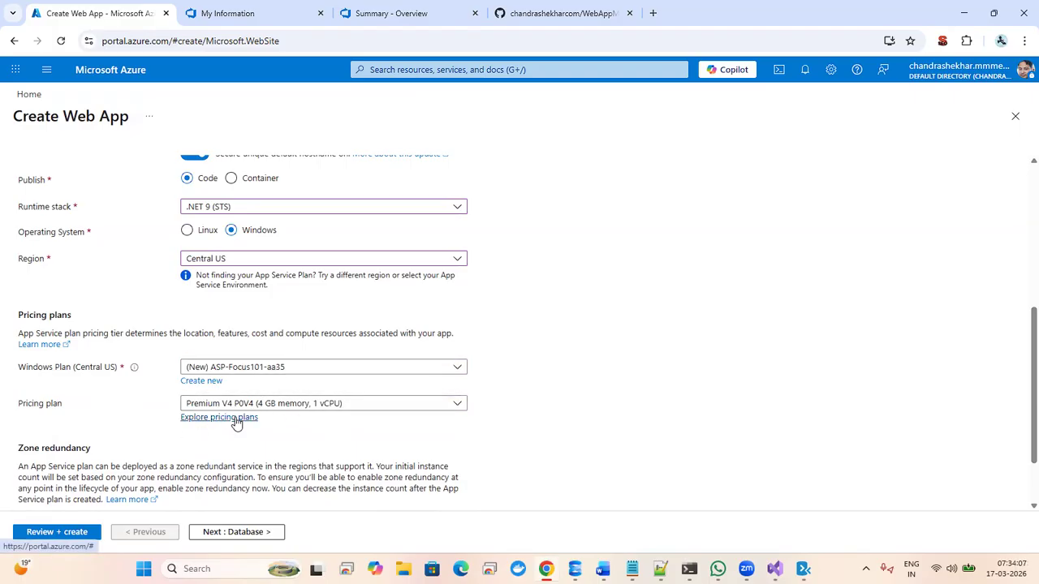
left_click(313, 406)
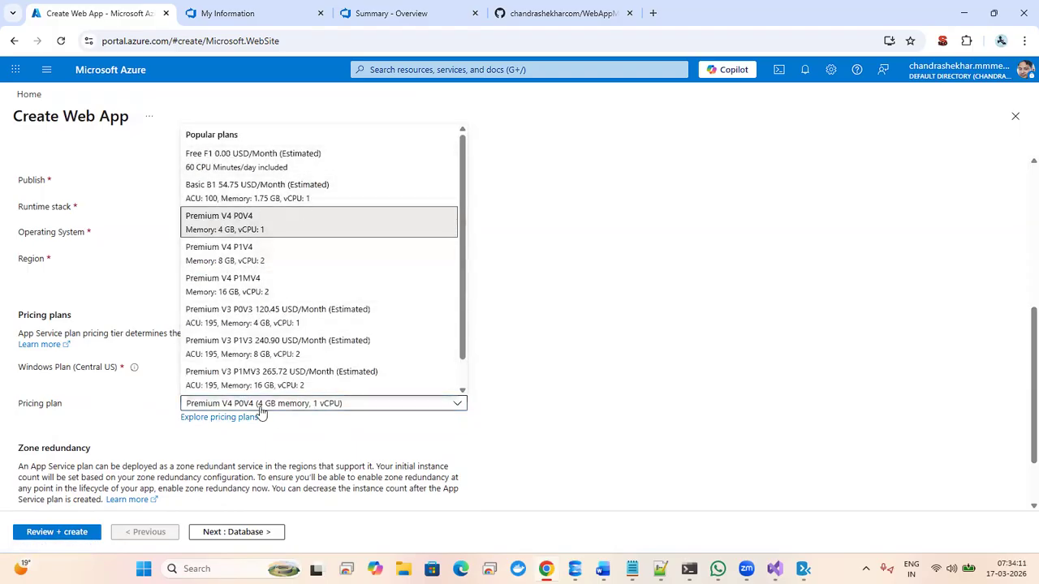
left_click(234, 422)
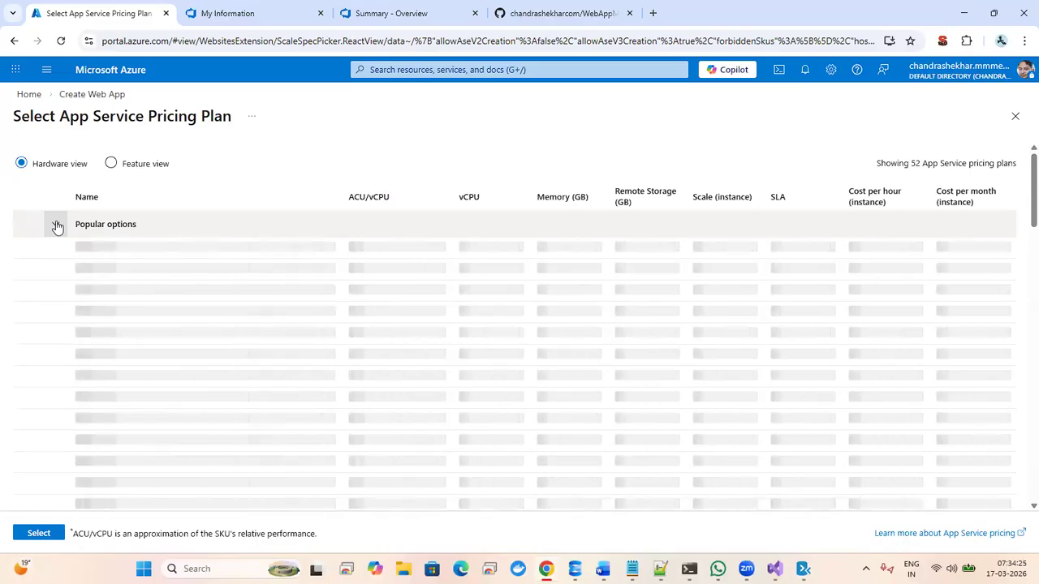
- Apply the Standard S1 (1.75 GB, 1 vCPU) pricing plan and proceed to the Database step
left_click(56, 227)
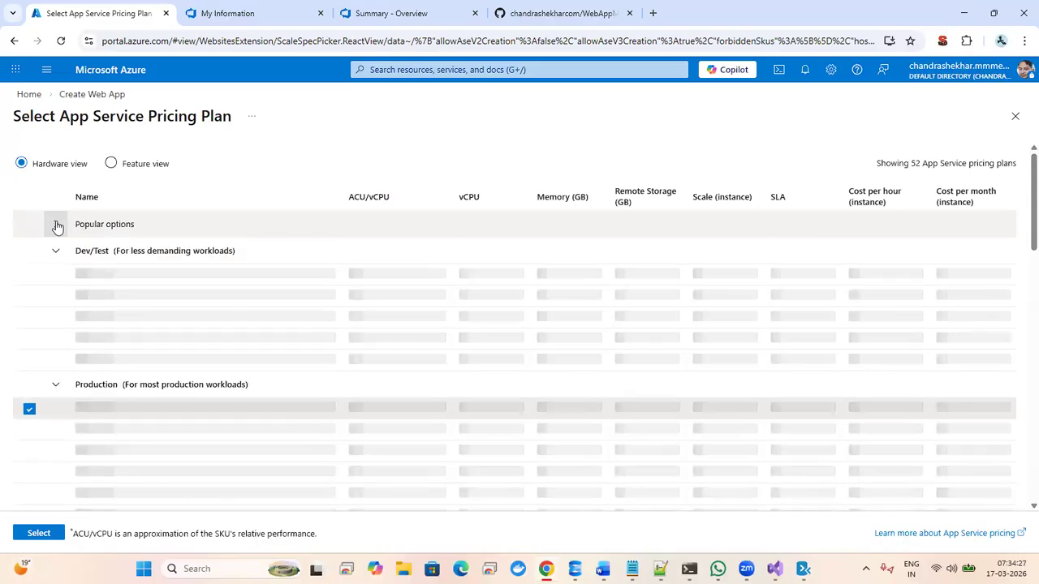
left_click(57, 249)
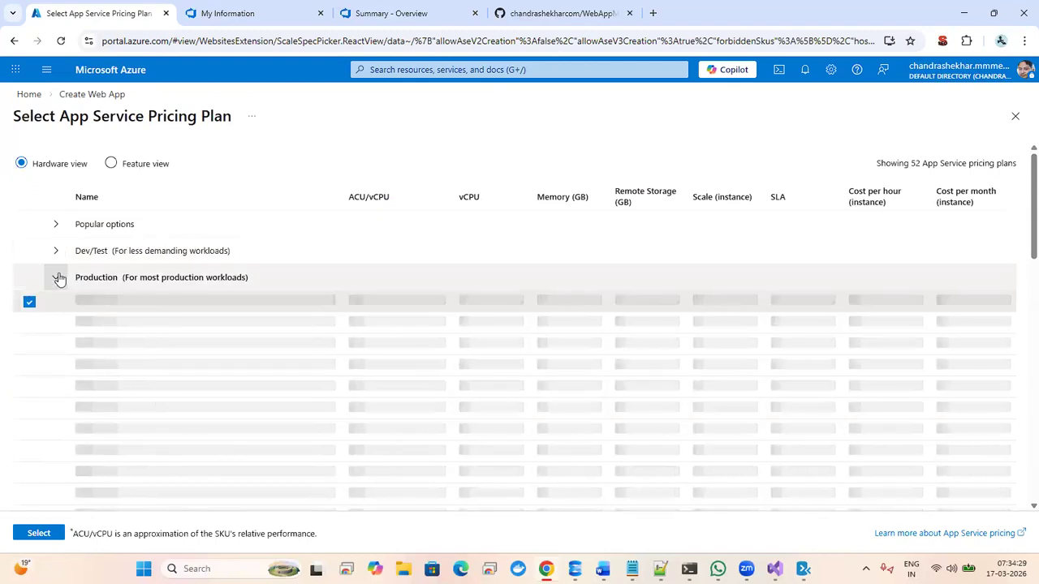
left_click(57, 278)
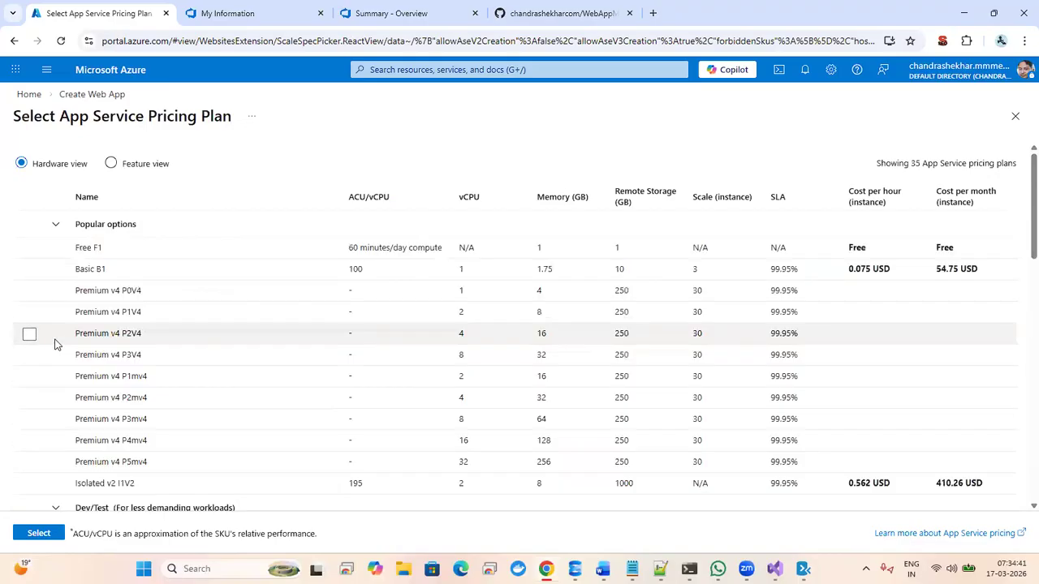
left_click(55, 224)
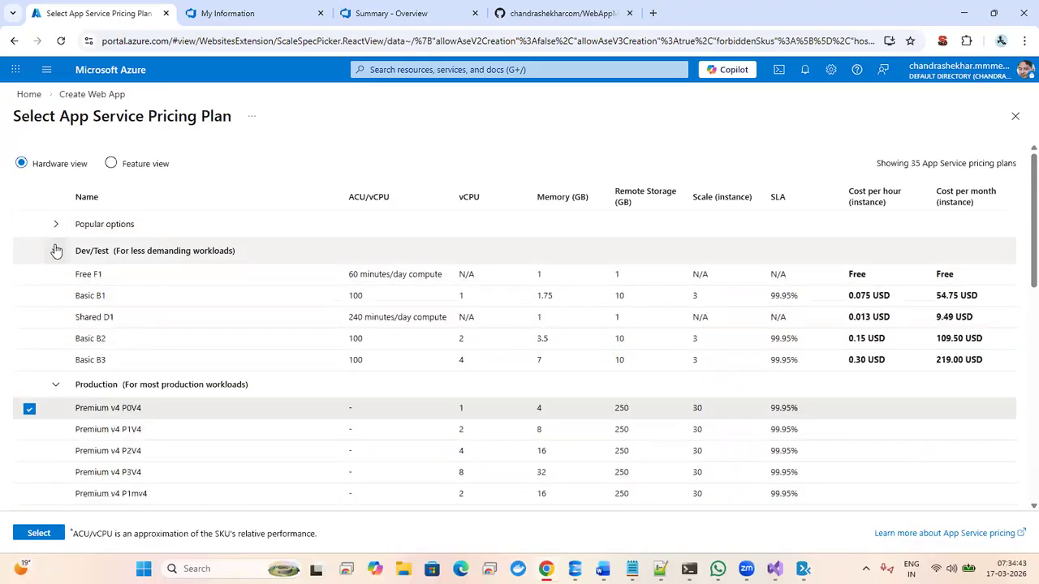
left_click(55, 251)
left_click(55, 276)
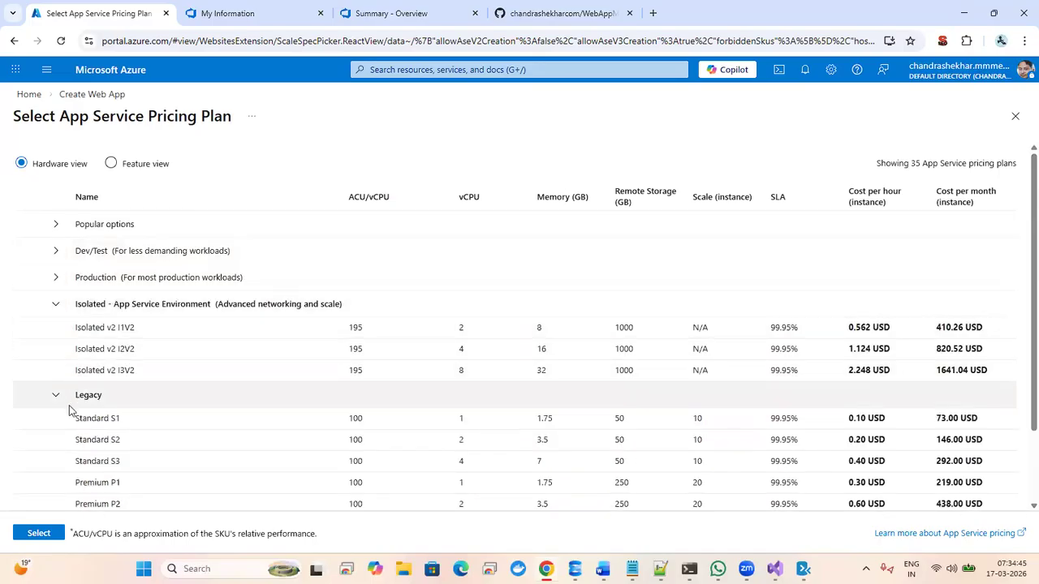
left_click(28, 420)
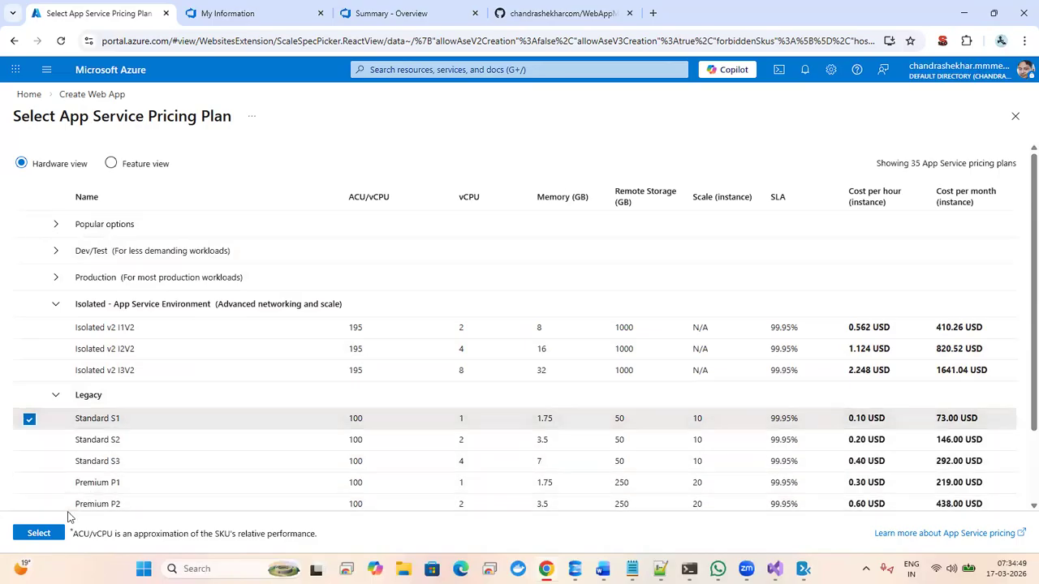
left_click(39, 533)
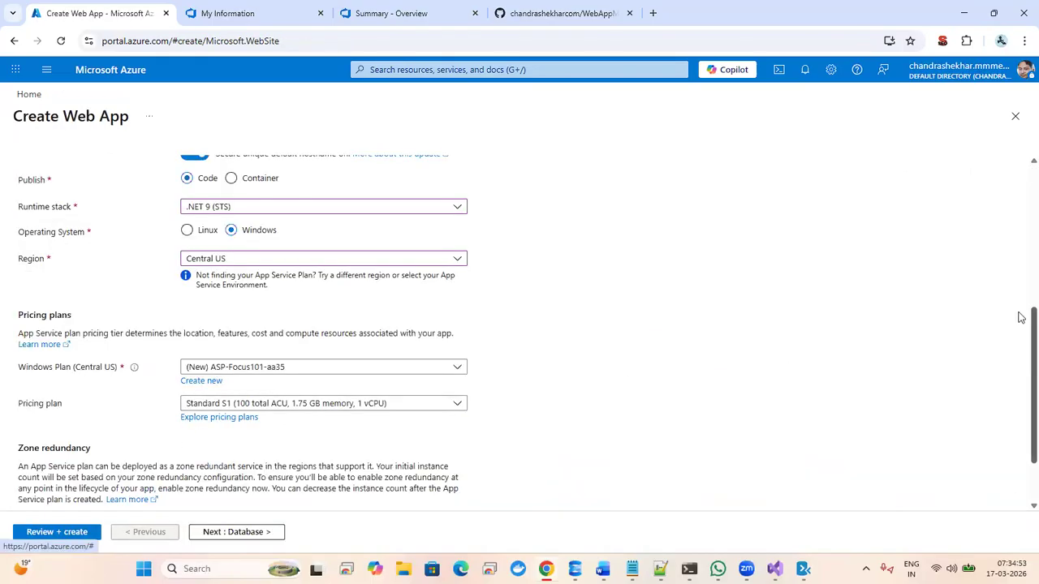
scroll(1021, 334, "down", 2)
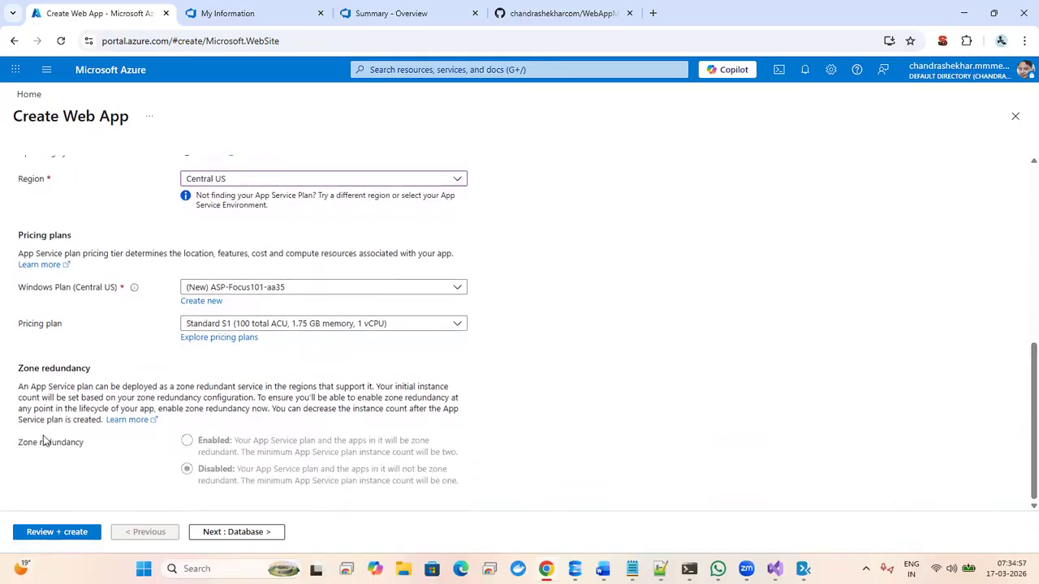
left_click(236, 532)
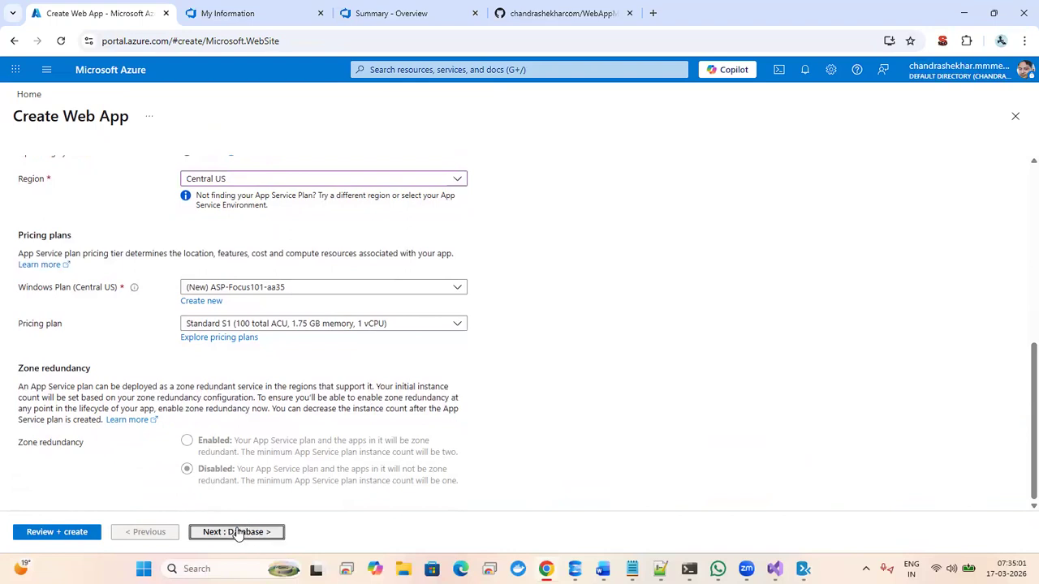
- On the Deployment step, set Basic authentication to Enable
left_click(236, 533)
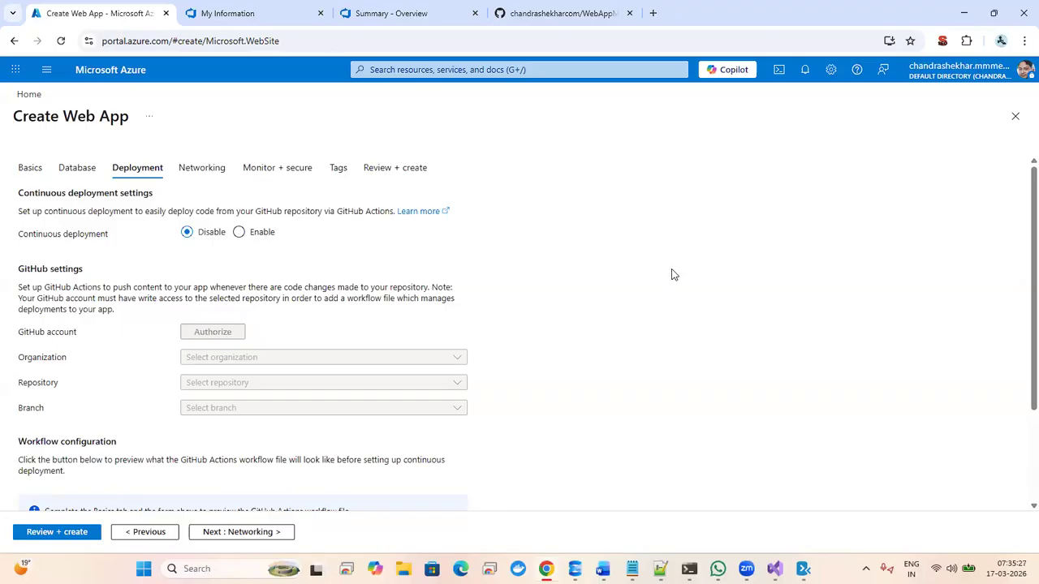
scroll(1020, 211, "down", 2)
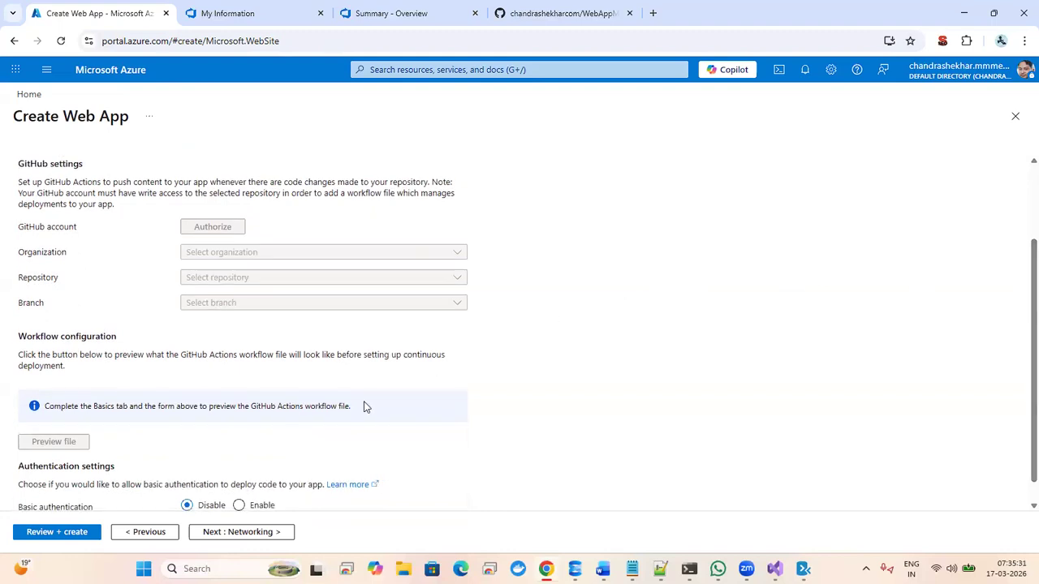
left_click(239, 504)
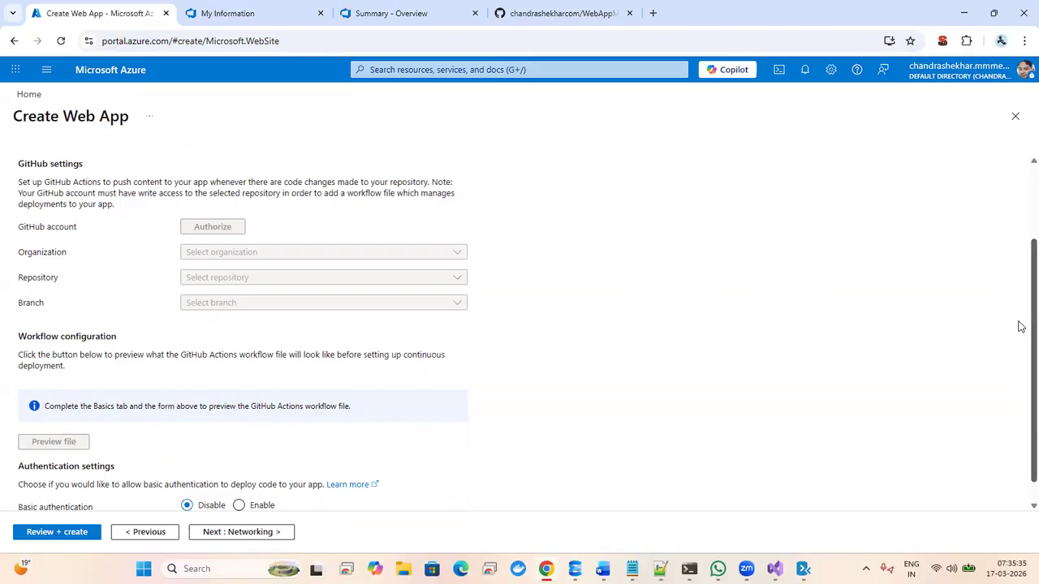
scroll(1018, 424, "down", 1)
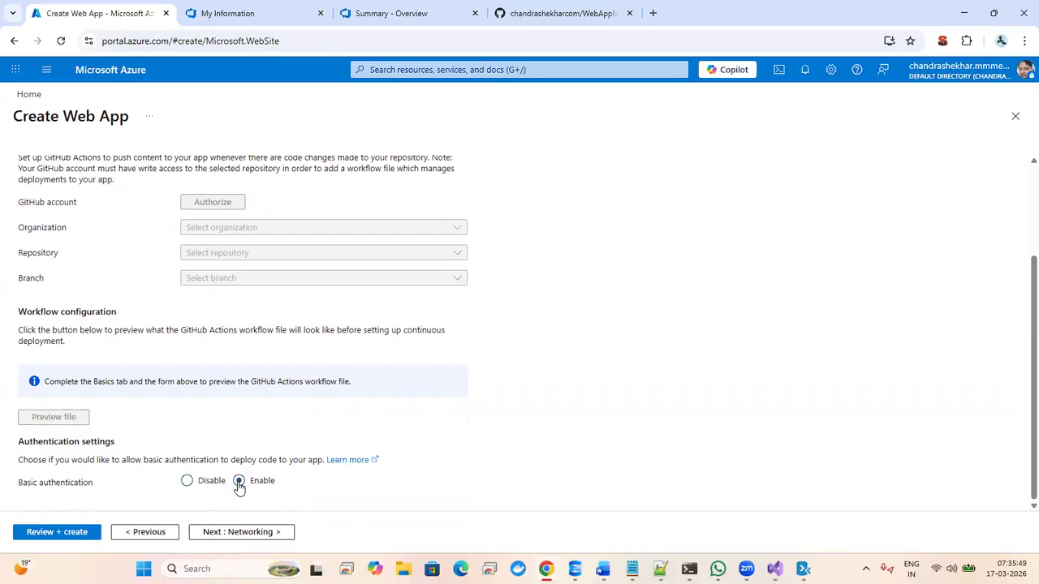
- Step through Networking, Monitor + secure and Tags to the Review + create validation
left_click(213, 533)
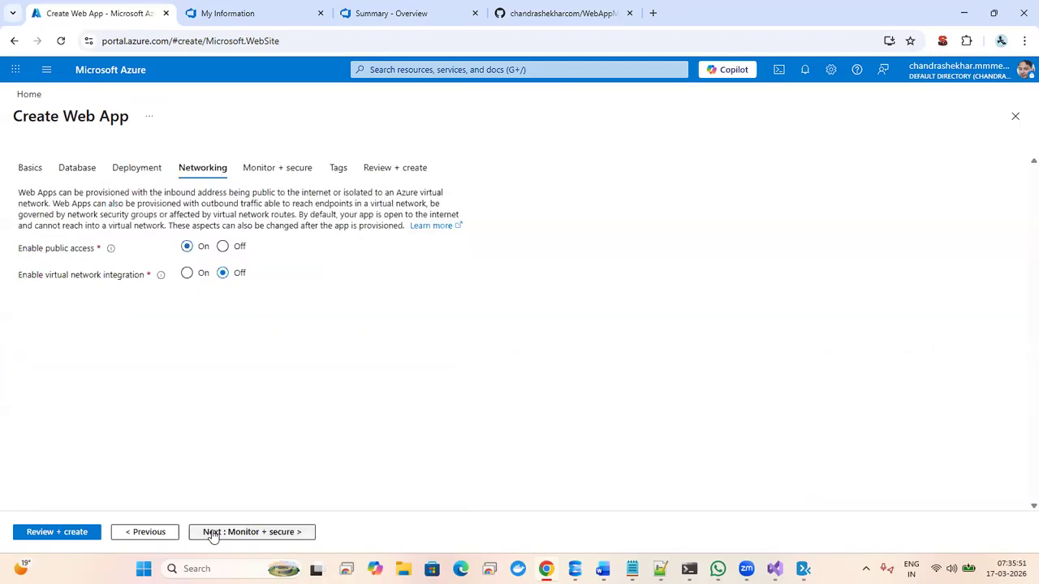
left_click(228, 535)
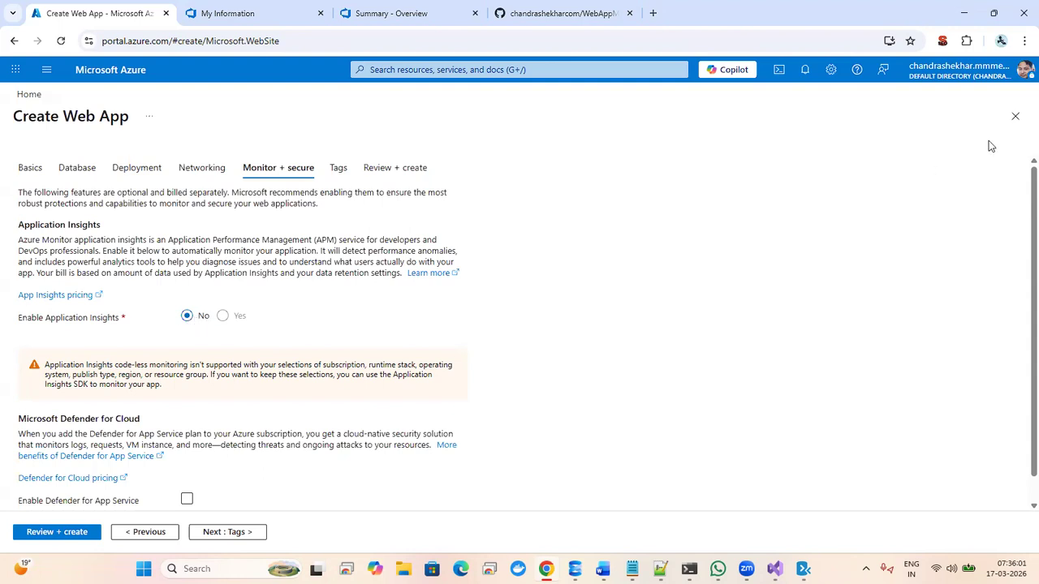
scroll(1020, 260, "down", 1)
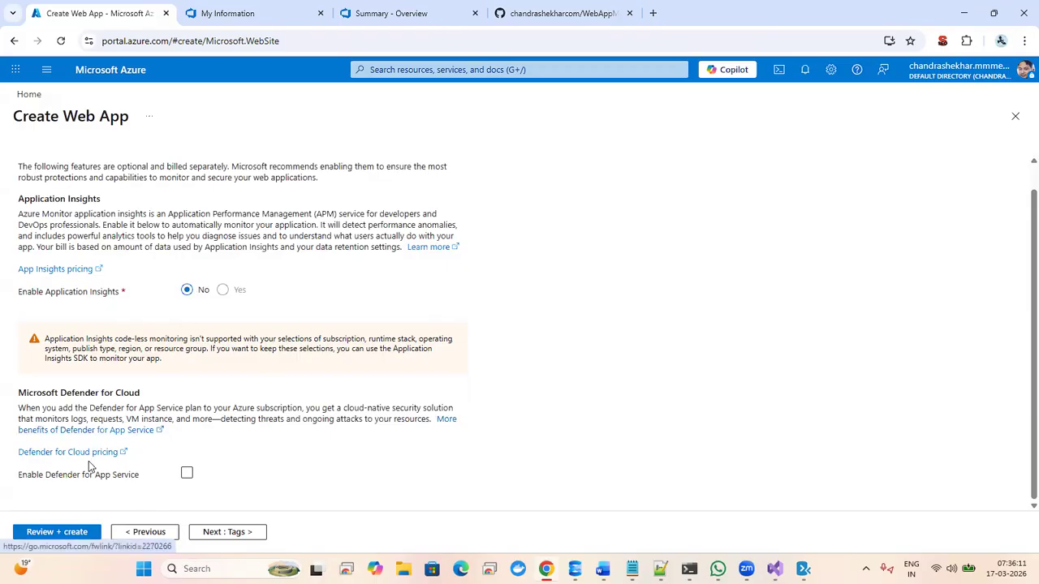
left_click(216, 533)
left_click(216, 532)
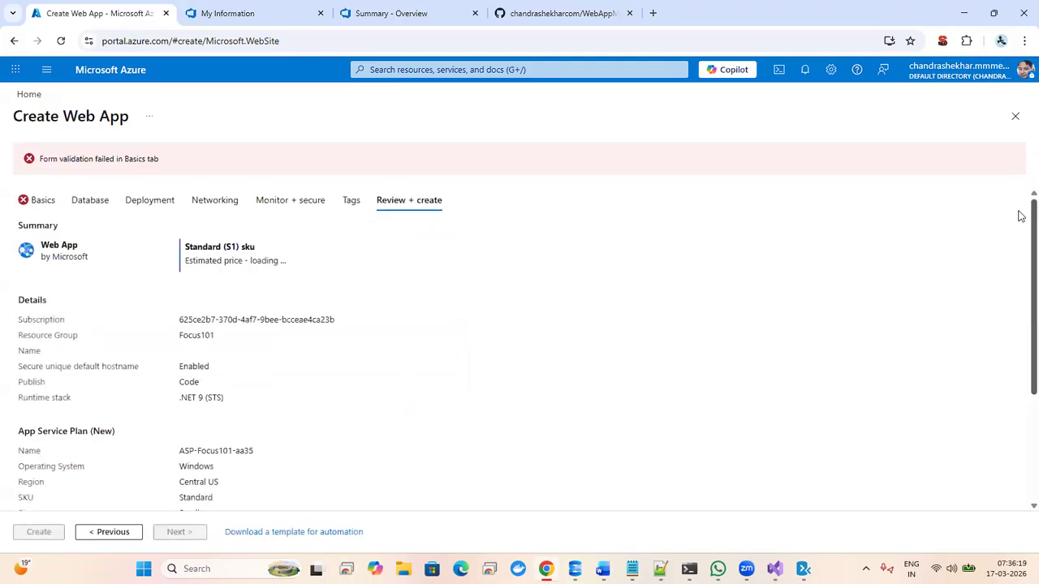
- Enter Aspnetdemo as the web app name on the Basics tab
left_click(53, 202)
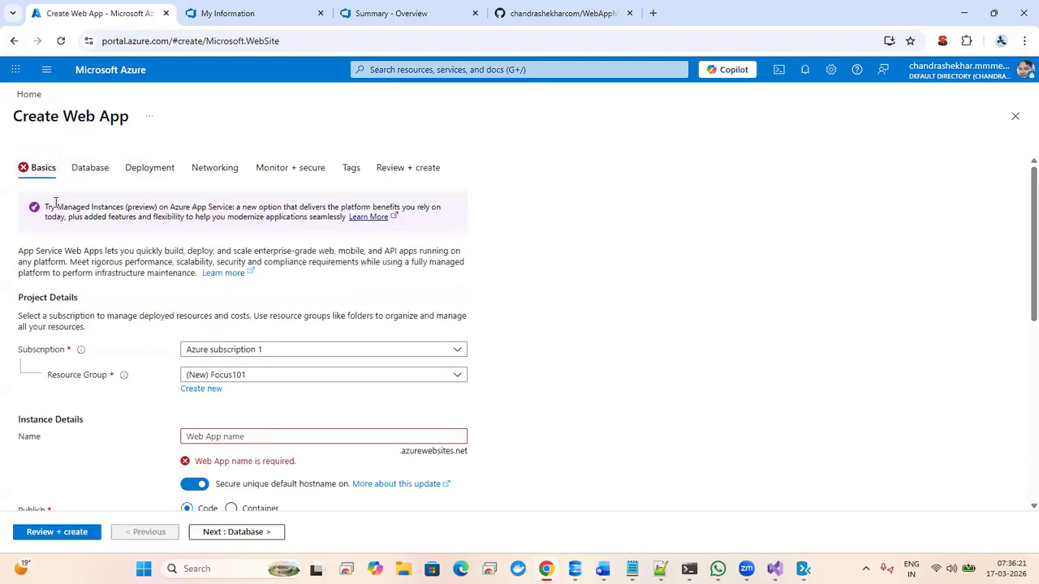
left_click(287, 439)
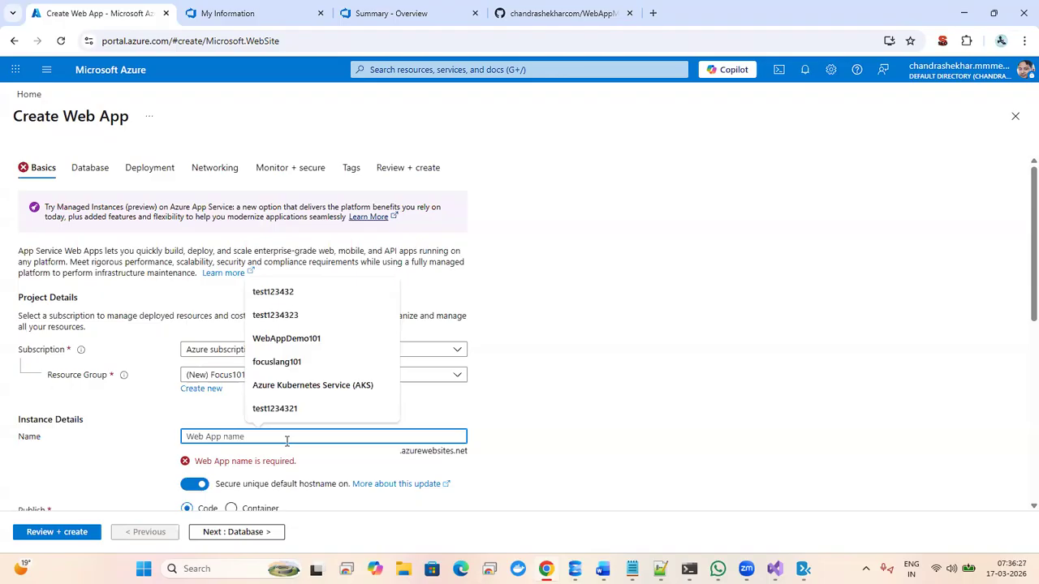
type("Aspnet")
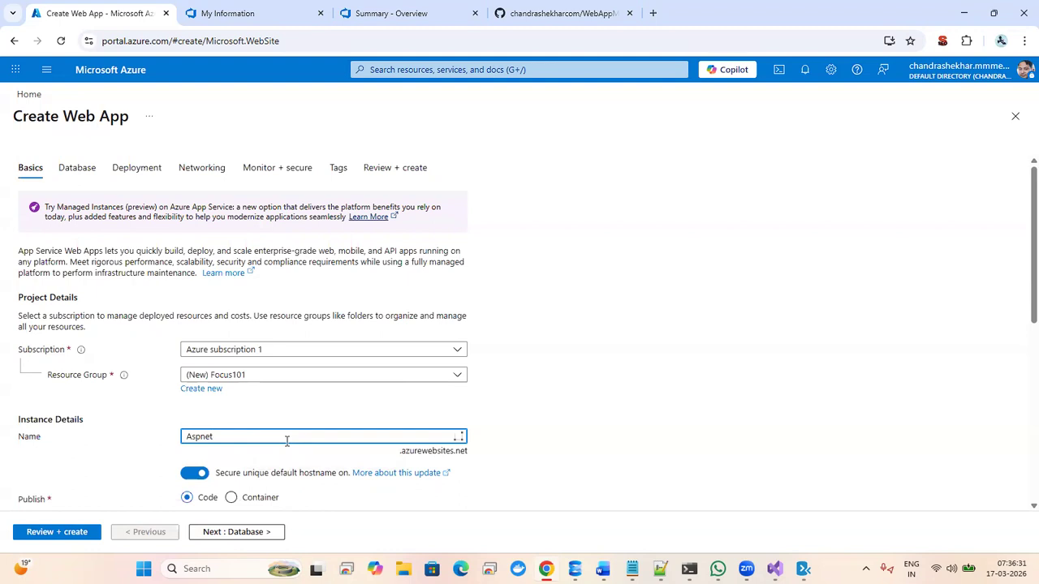
type("demo")
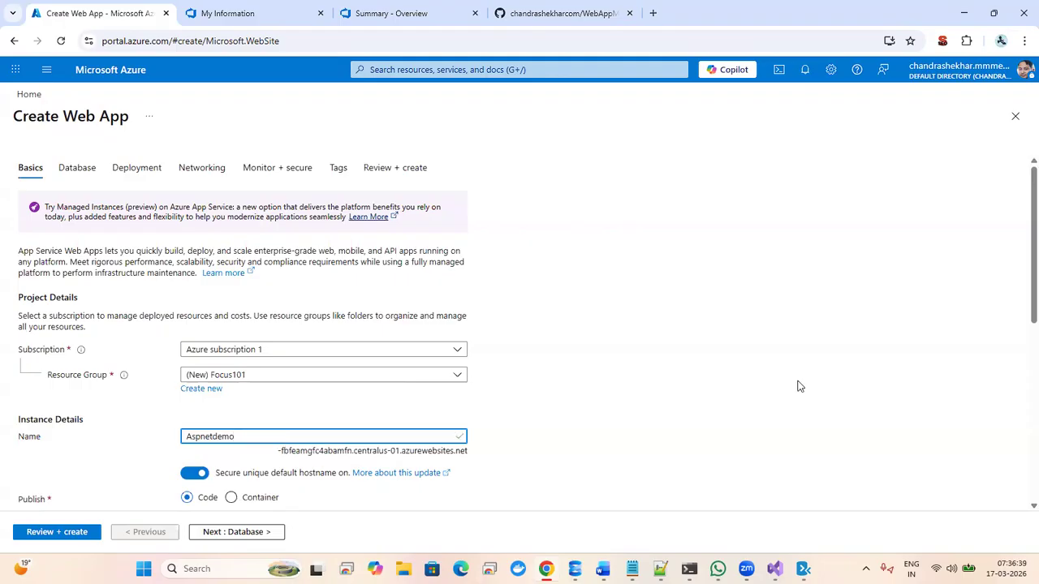
left_click(1019, 264)
scroll(1019, 324, "down", 3)
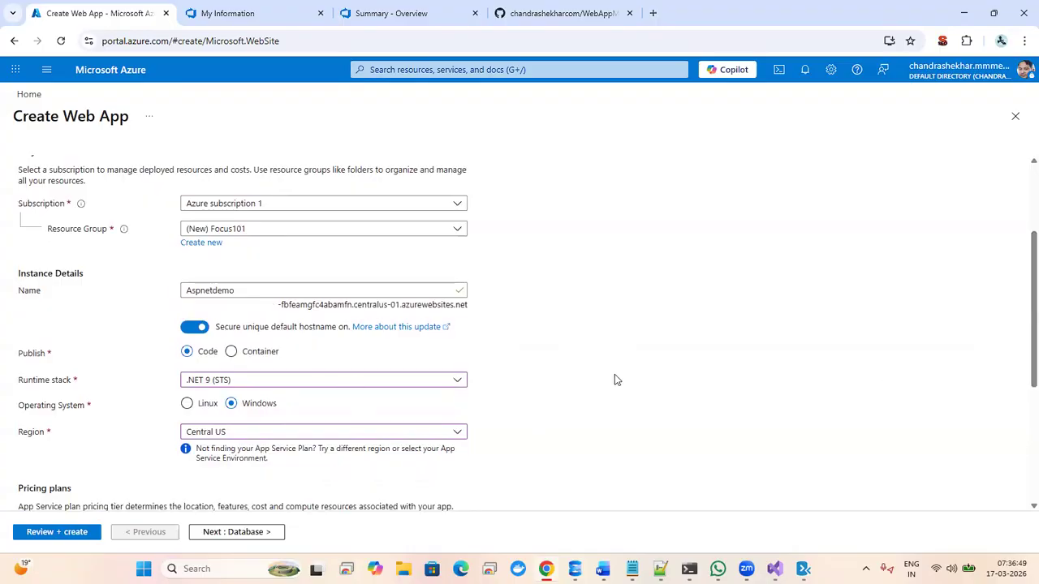
- Check the generated default hostname and submit the form with Review + create
left_click(348, 293)
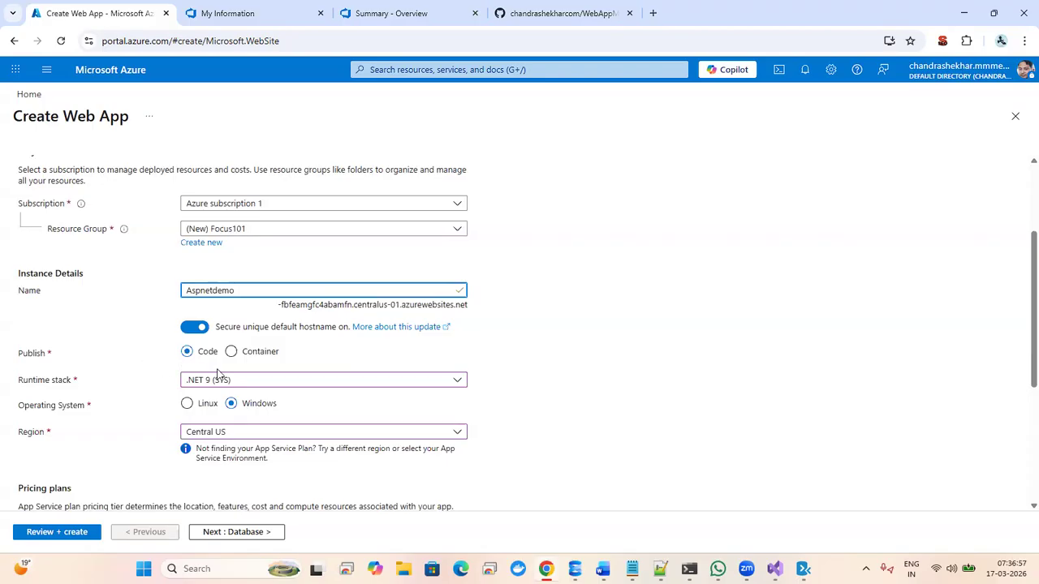
double_click(392, 306)
left_click(358, 290)
left_click(1019, 276)
scroll(1020, 353, "down", 2)
scroll(1020, 353, "down", 2)
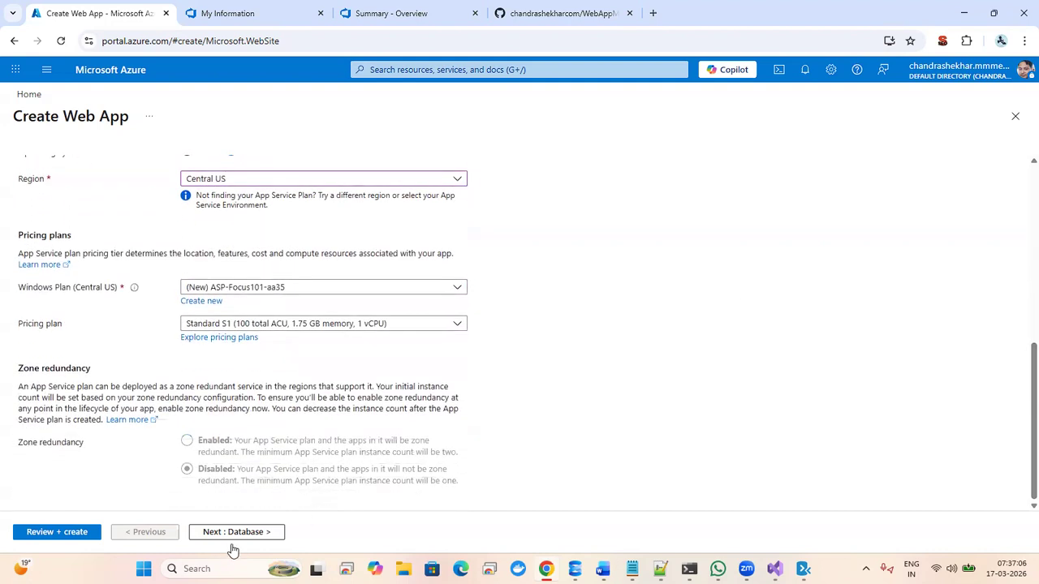
left_click(69, 536)
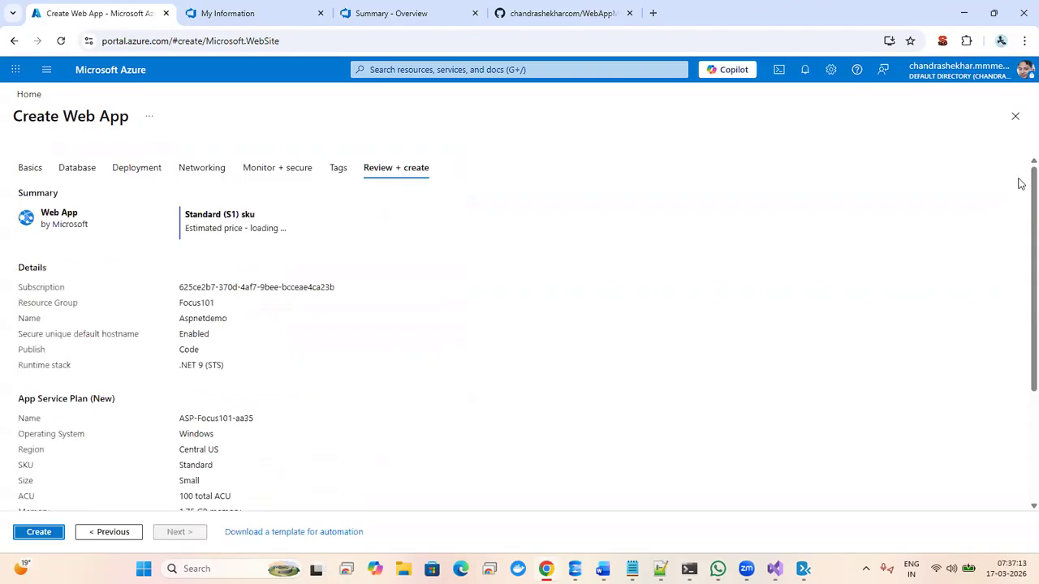
- Scroll the Aspnetdemo review summary, then switch to the Azure DevOps AspnetDemo project tab
scroll(1020, 176, "down", 2)
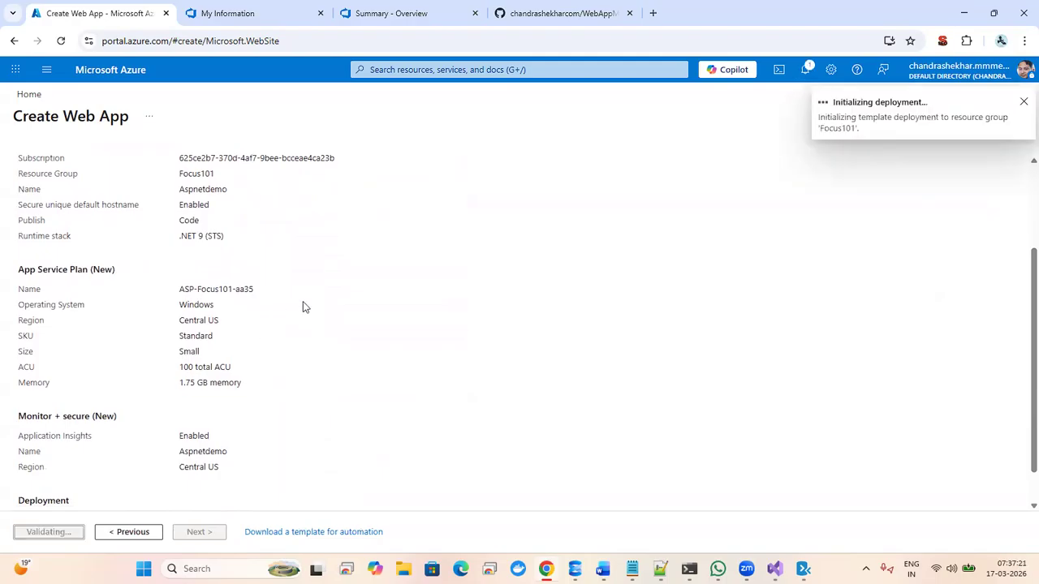
left_click(407, 14)
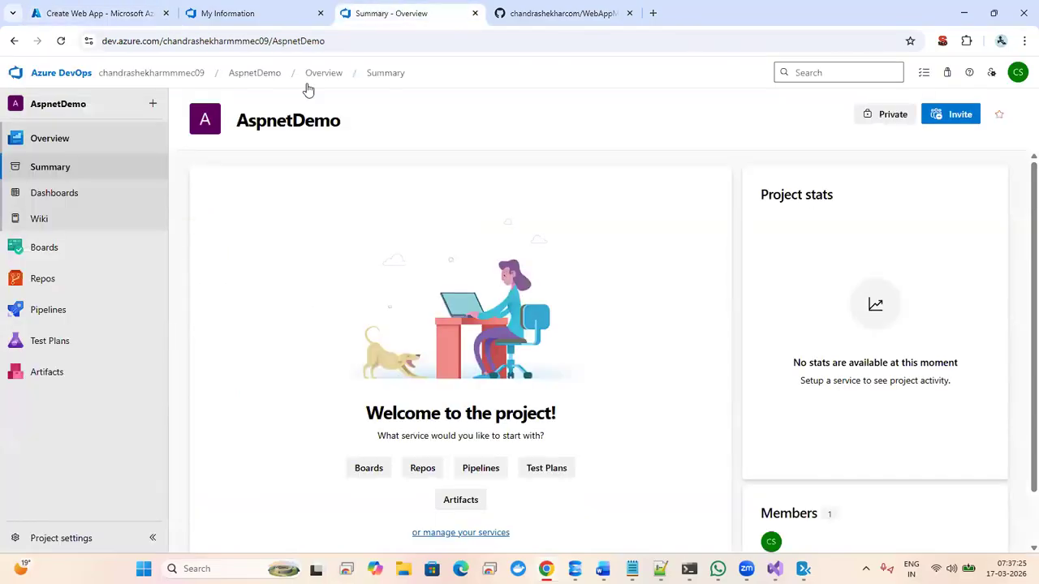
- Start a new Azure DevOps pipeline with GitHub as source, then view the WebAppMarch13 repository
mouse_move(57, 286)
mouse_move(56, 306)
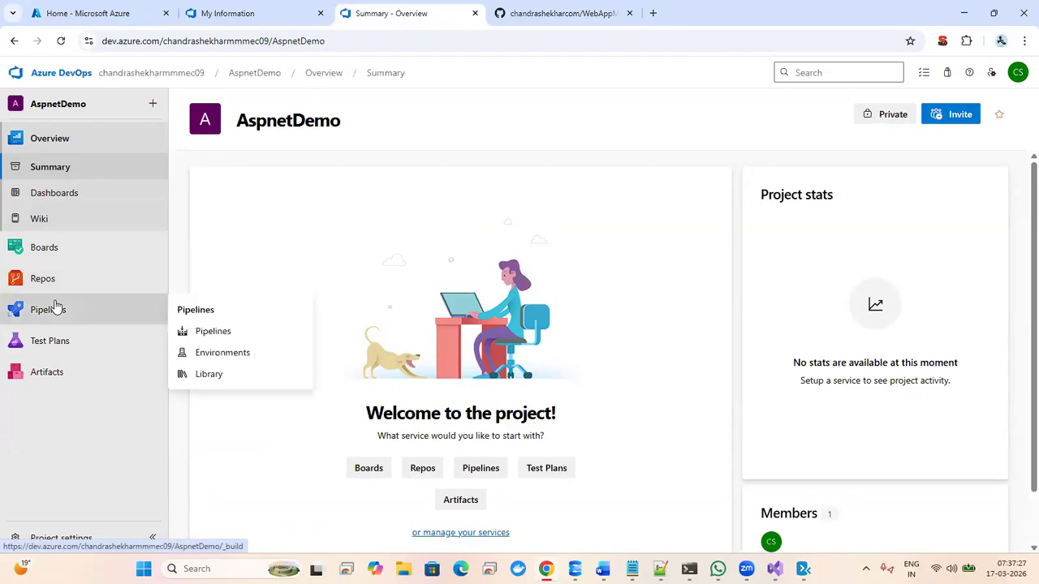
left_click(216, 334)
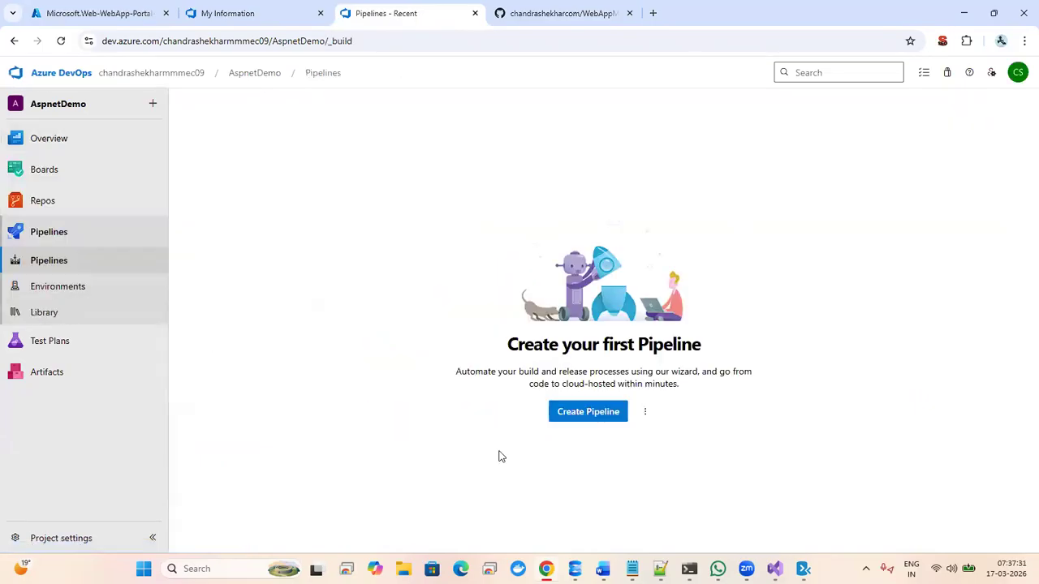
left_click(593, 413)
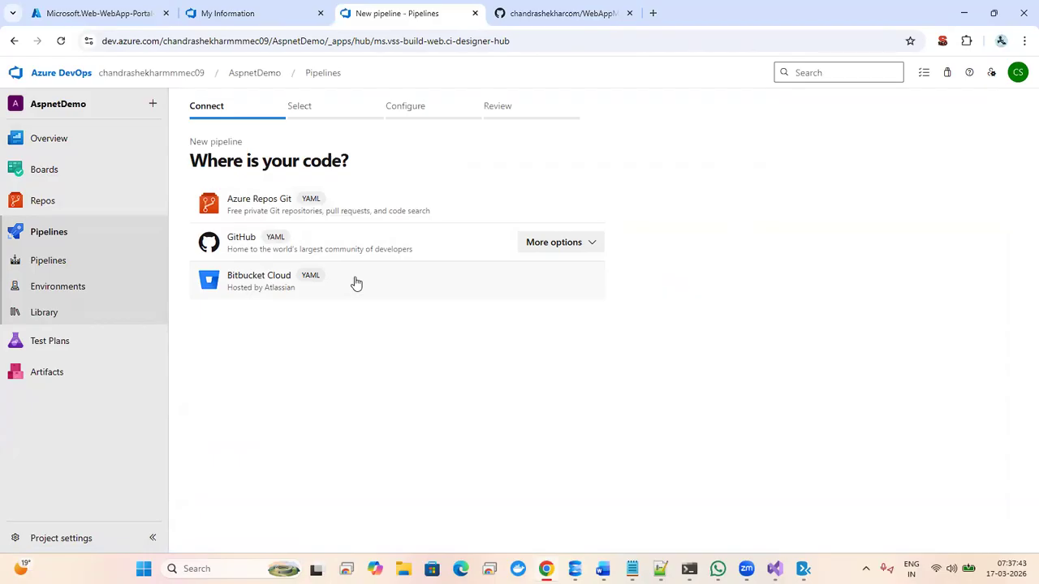
left_click(350, 243)
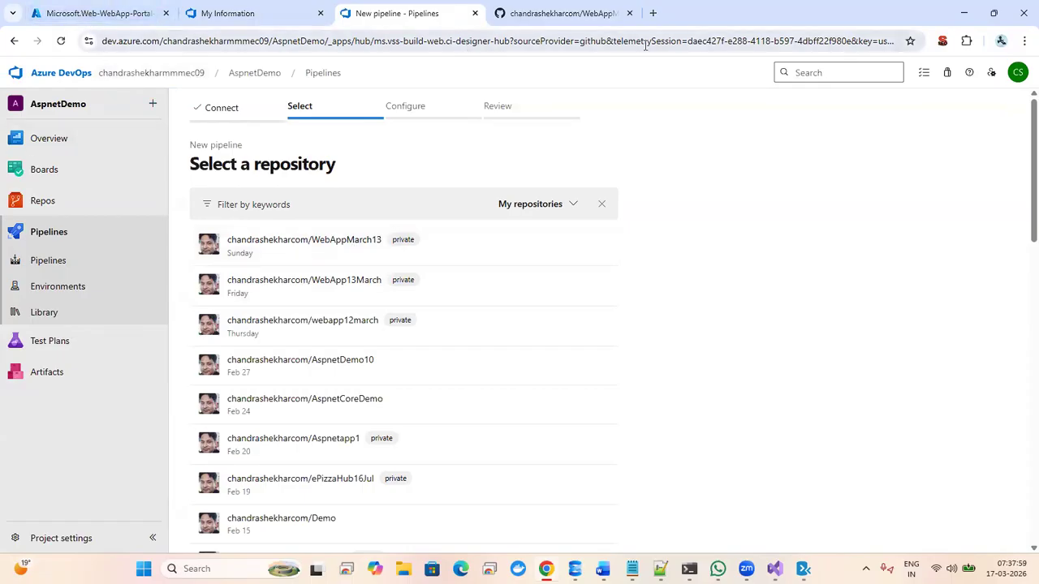
left_click(559, 14)
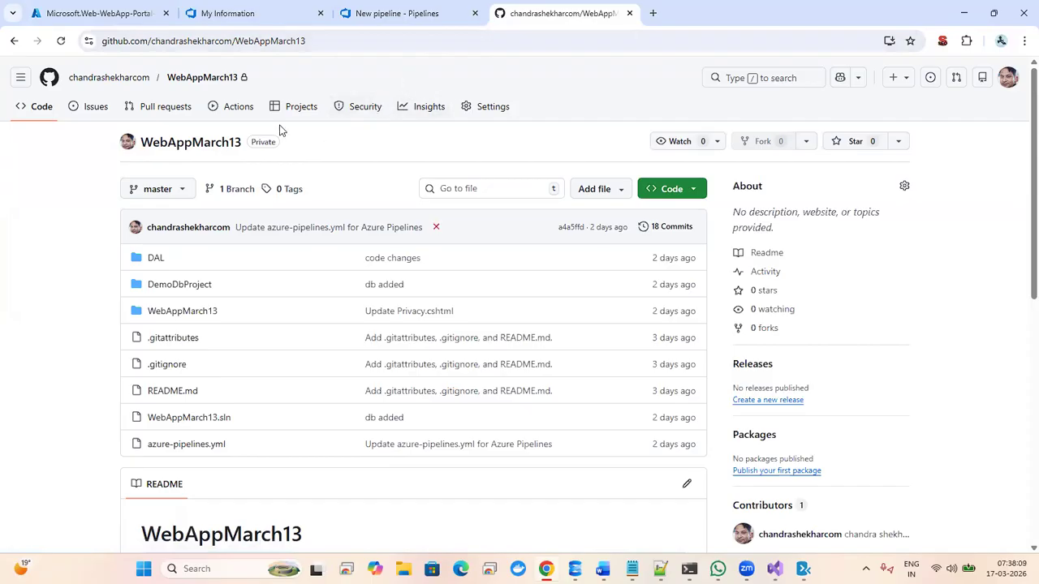
left_click(344, 44)
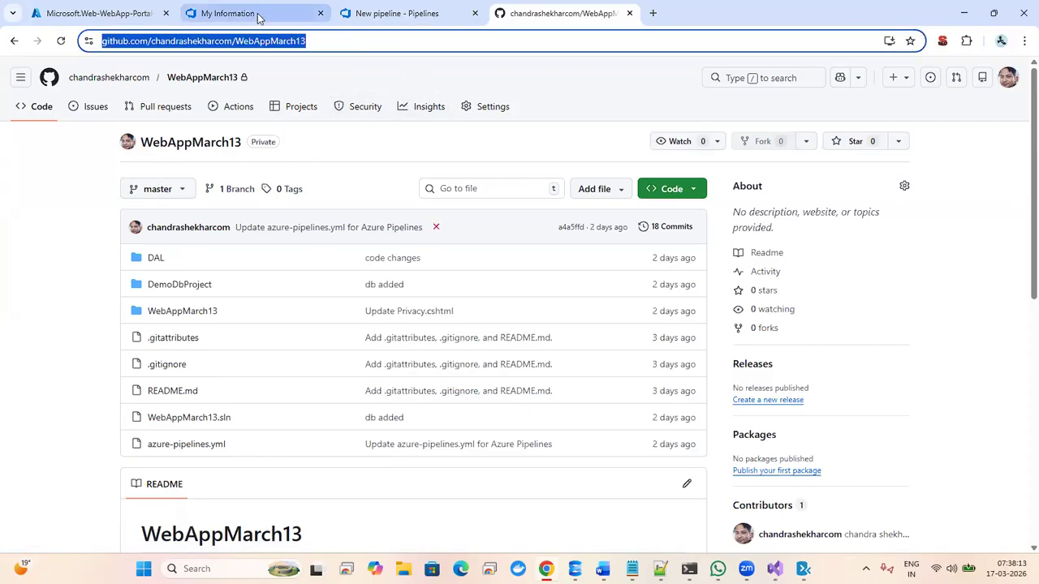
mouse_move(746, 568)
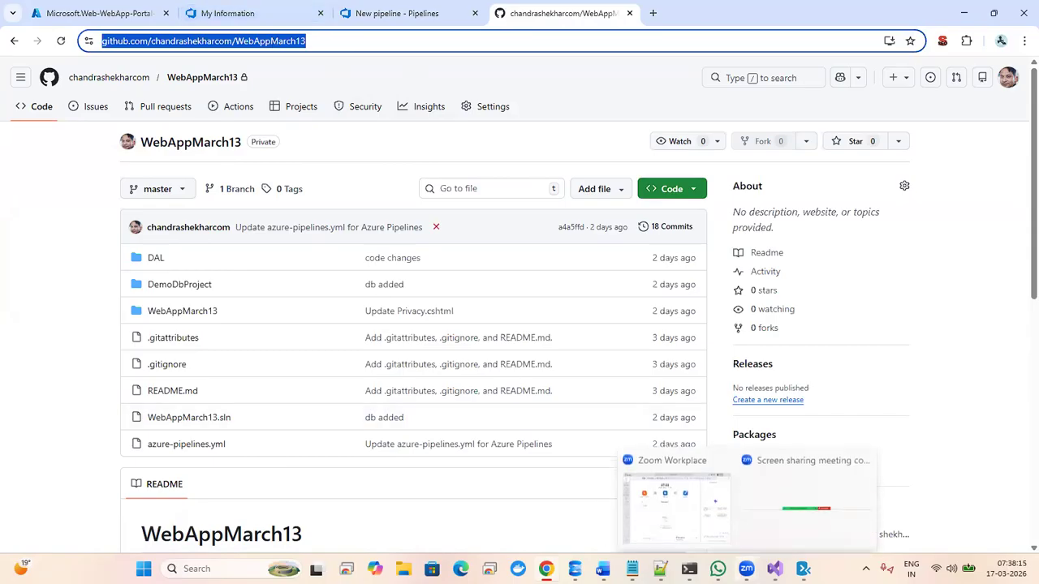
left_click(678, 516)
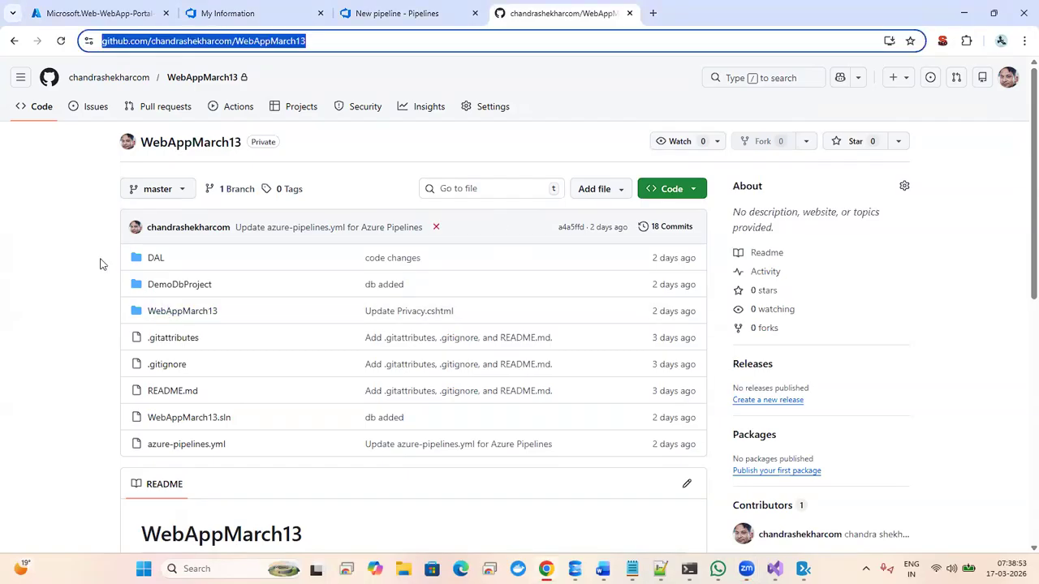
left_click(38, 274)
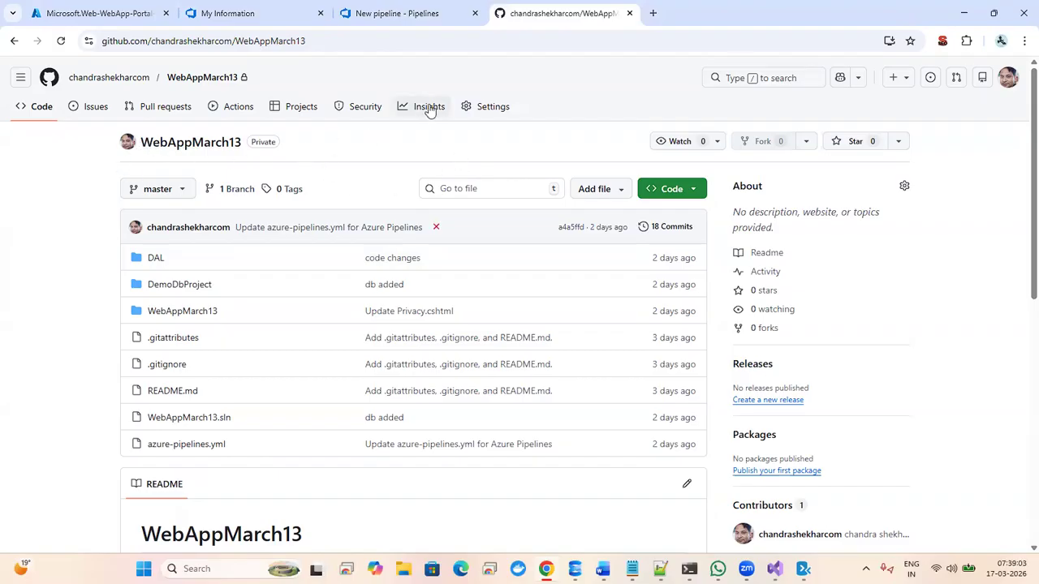
- Change the WebAppMarch13 repository's visibility to public from its Danger Zone settings
left_click(493, 108)
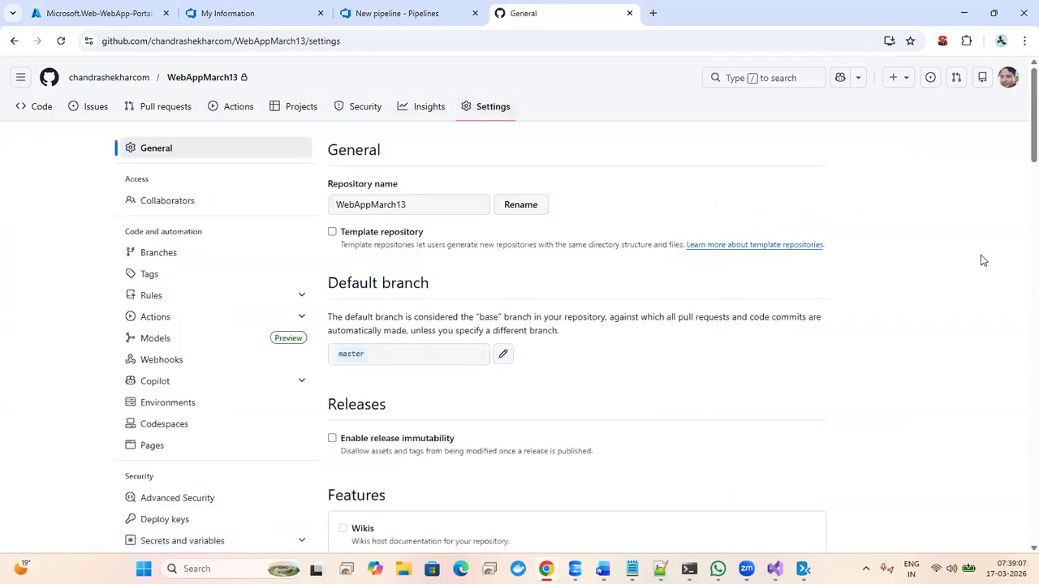
scroll(1021, 195, "down", 15)
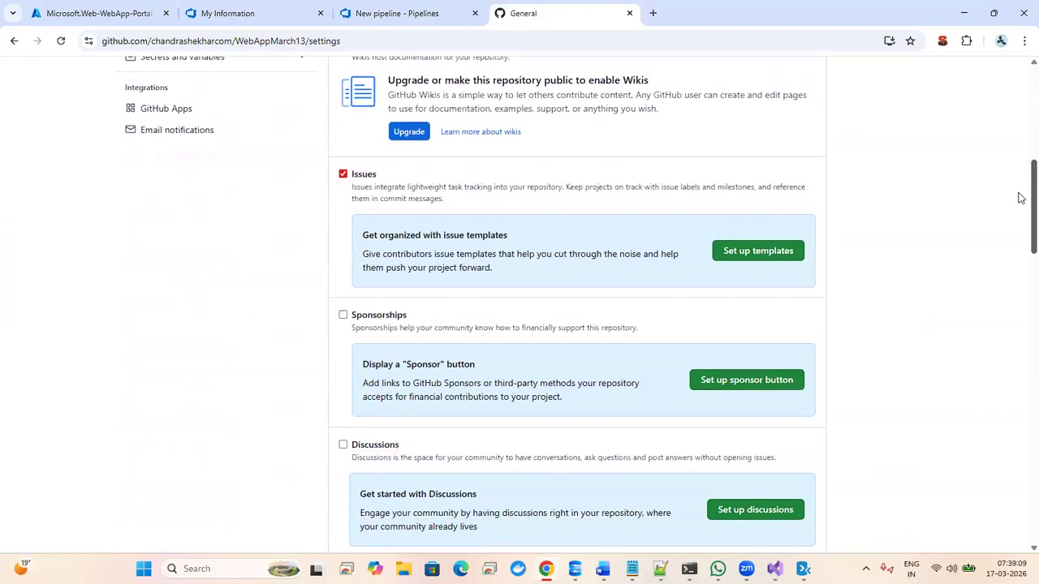
scroll(1021, 341, "down", 4)
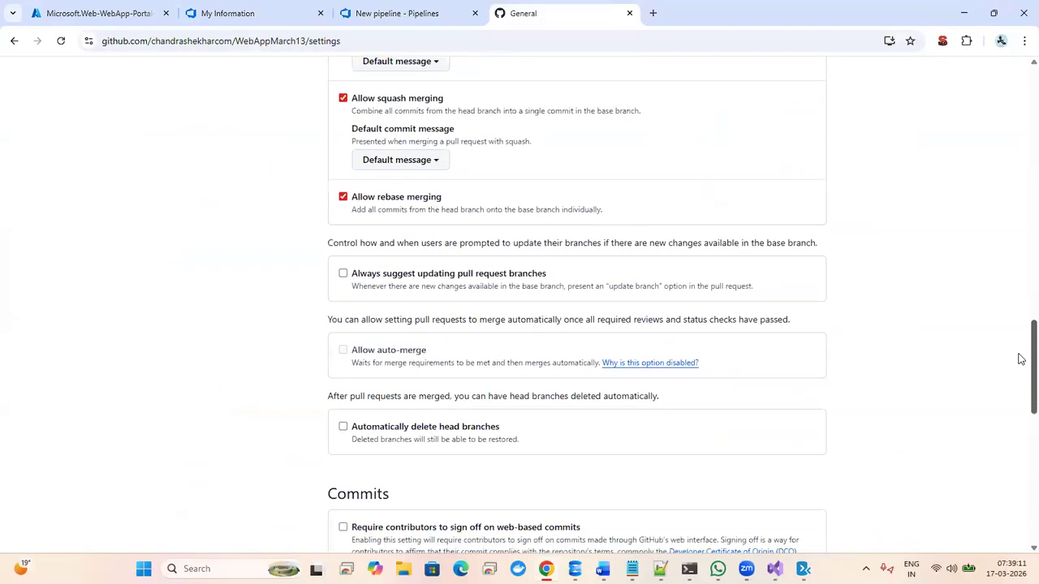
scroll(1020, 359, "down", 8)
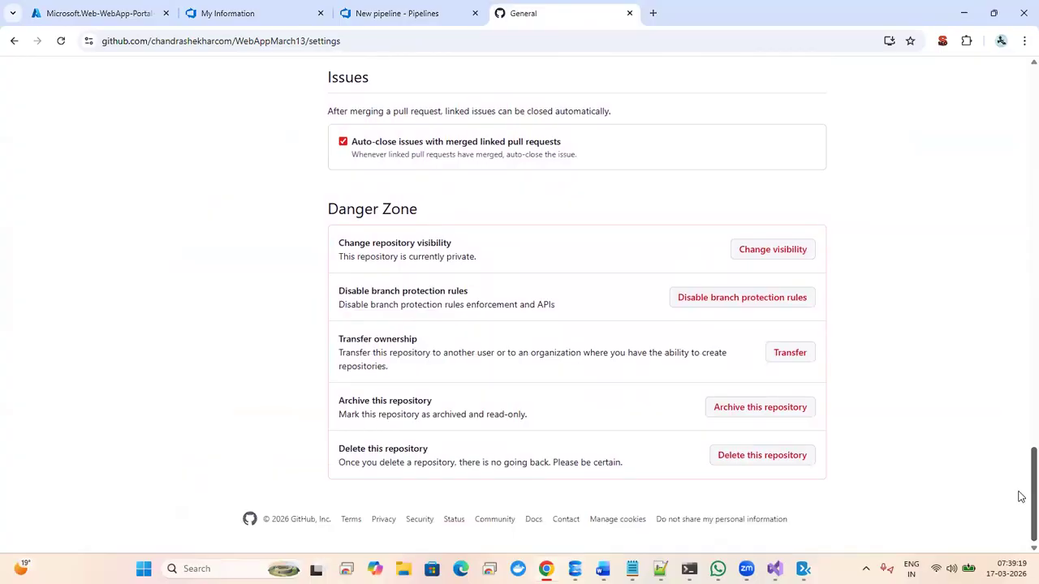
left_click(776, 254)
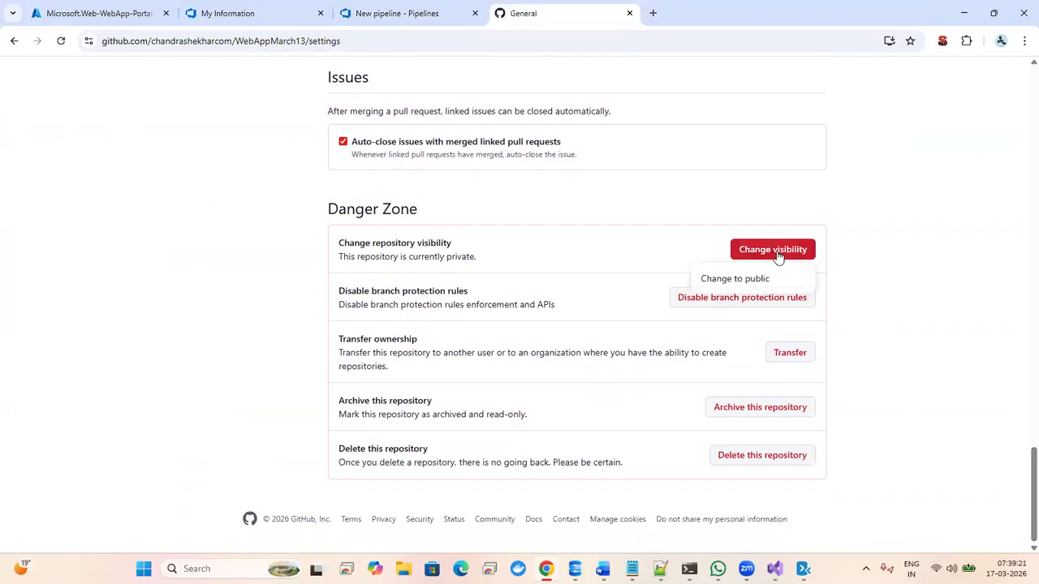
left_click(733, 279)
left_click(486, 367)
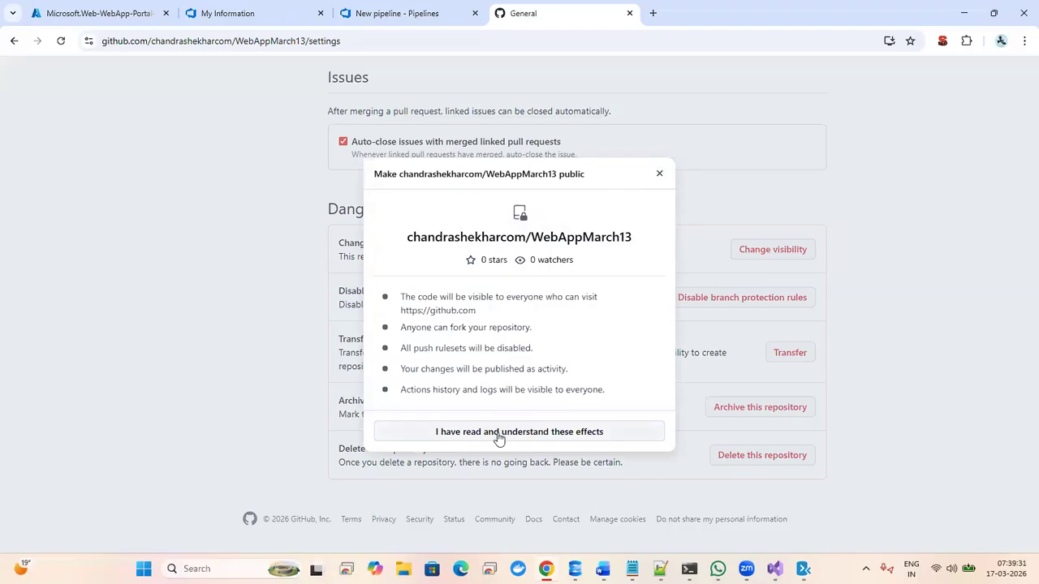
left_click(500, 436)
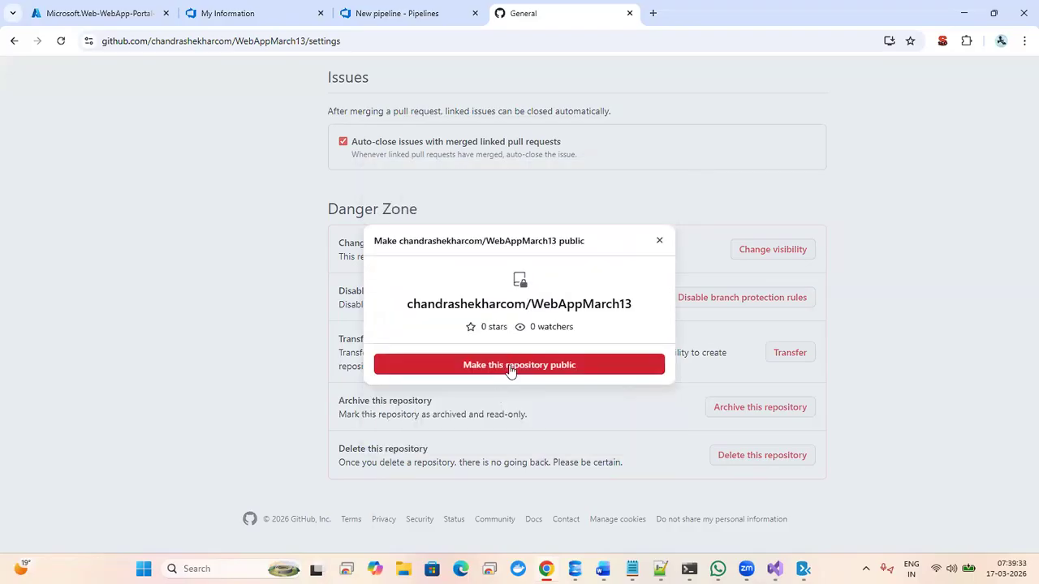
left_click(513, 371)
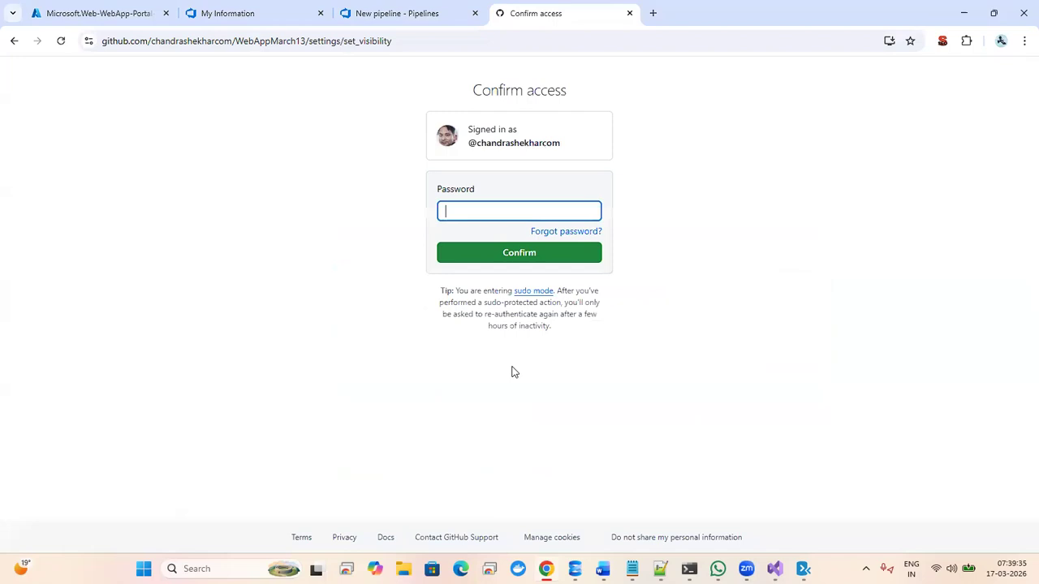
- Confirm GitHub access with the saved account password and return to the Azure DevOps pipeline setup
left_click(494, 212)
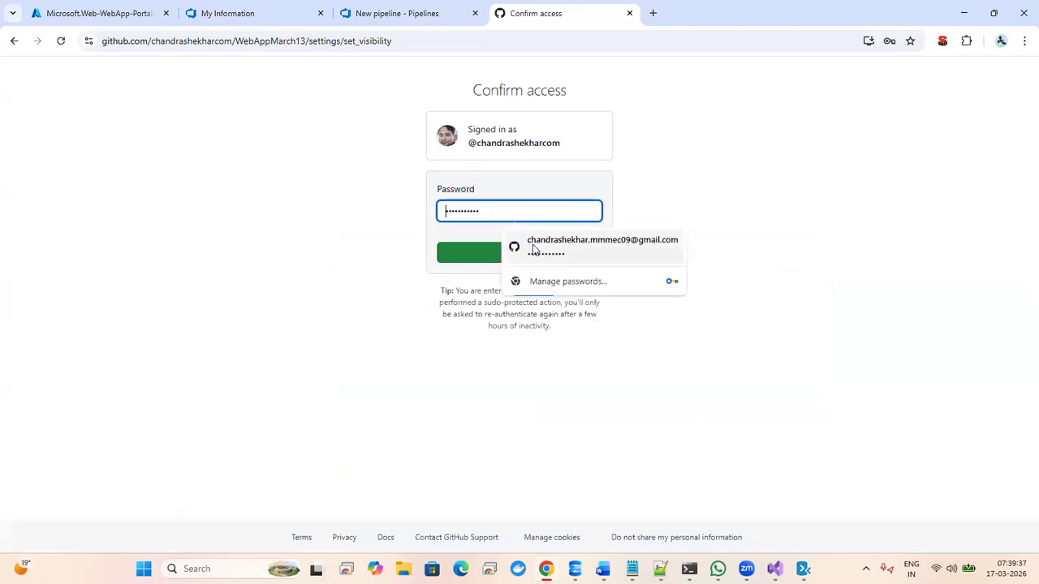
left_click(536, 245)
left_click(482, 254)
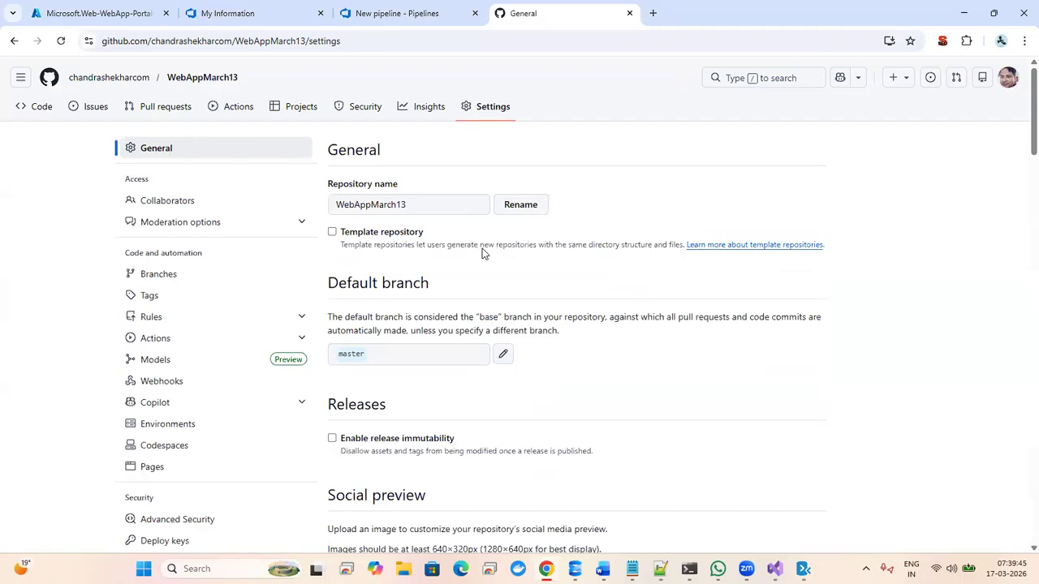
left_click(419, 16)
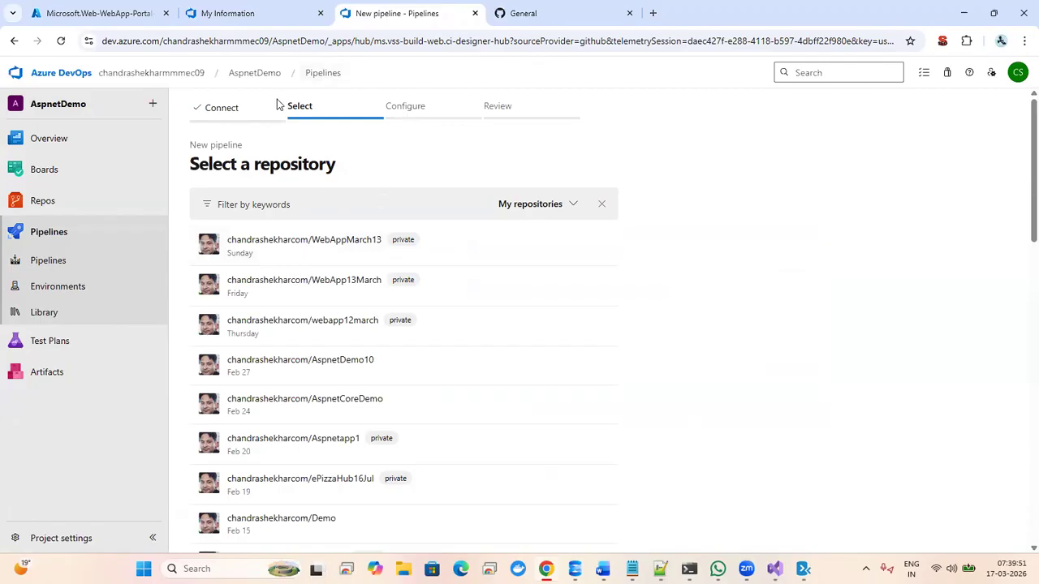
- Reload the repository list, select WebAppMarch13, and review the azure-pipelines.yml master trigger
left_click(308, 40)
key("Return")
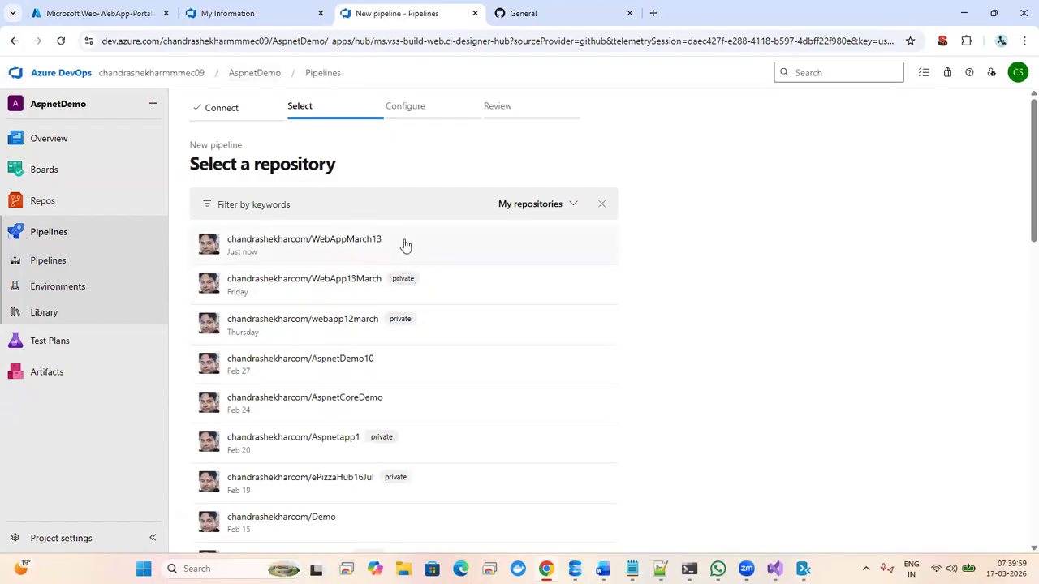
left_click(405, 243)
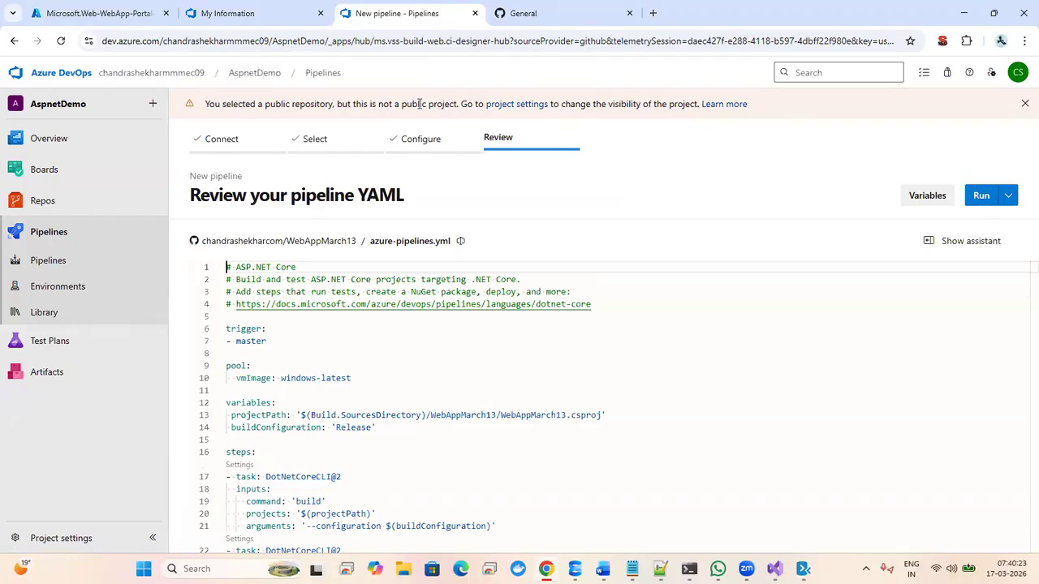
left_click(397, 330)
left_click(373, 337)
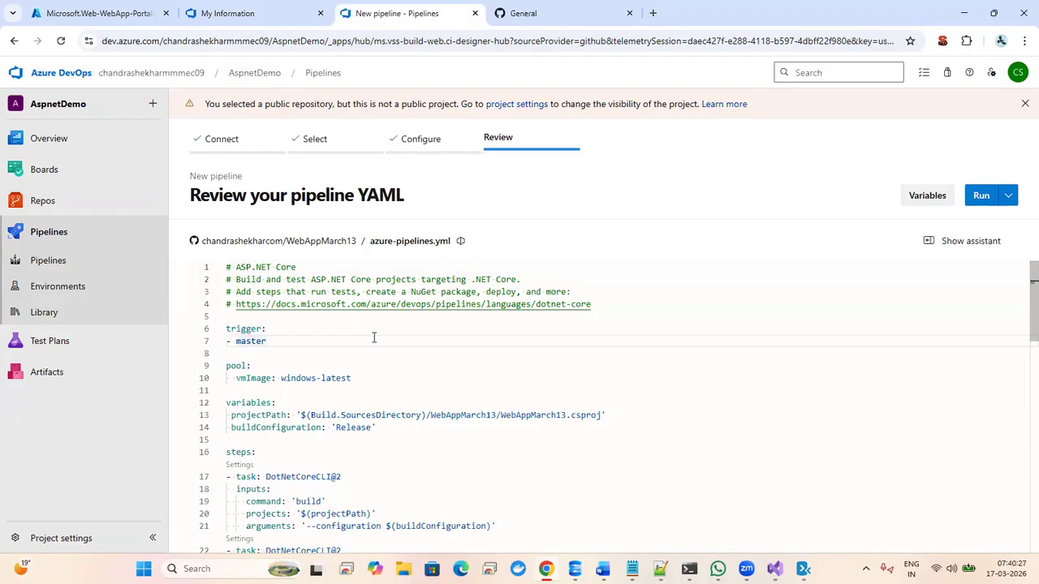
left_click(83, 15)
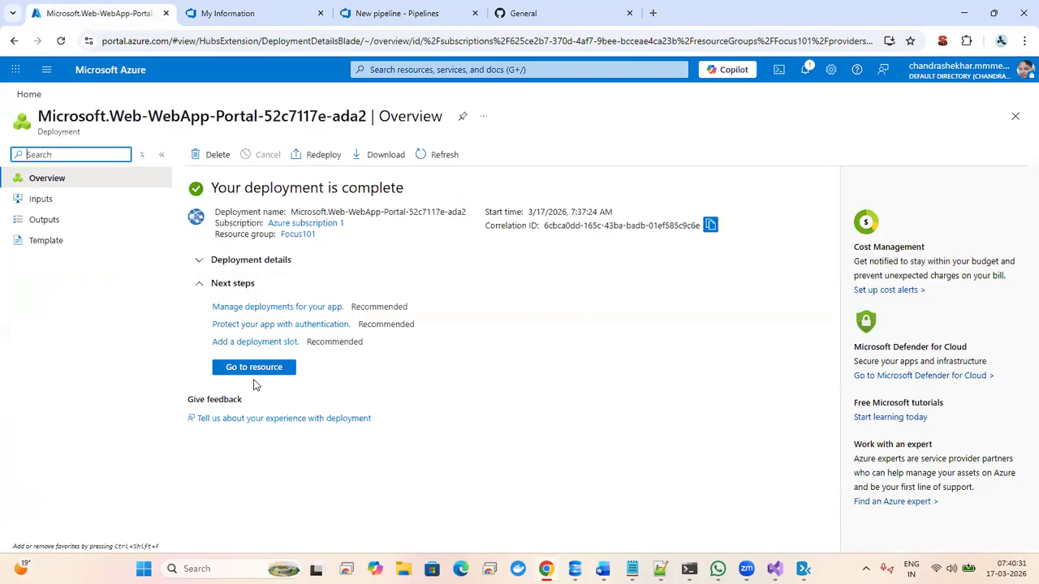
- Go to the deployed Aspnetdemo web app's overview and bring up the portal navigation menu
left_click(260, 369)
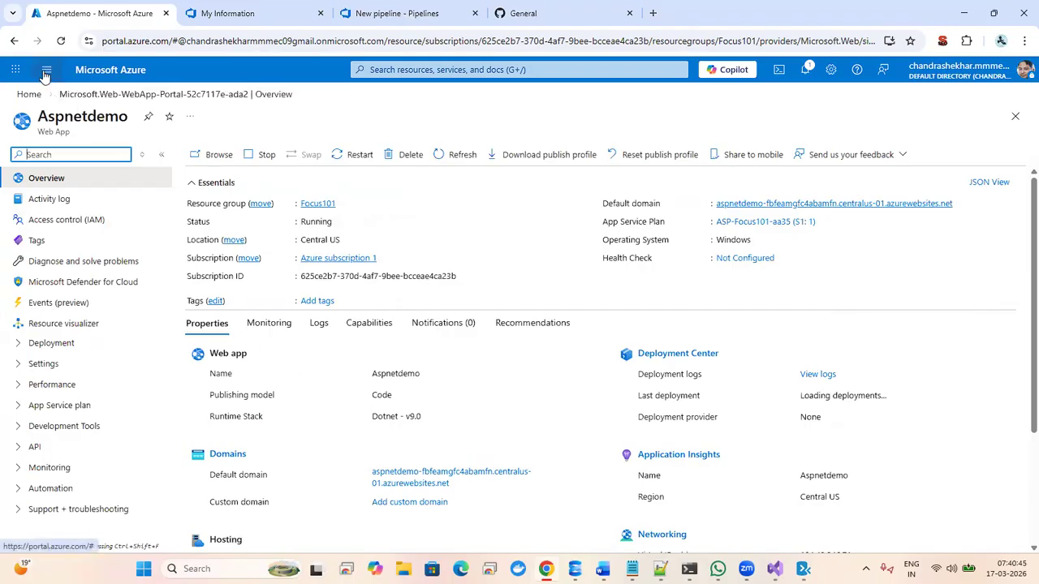
left_click(433, 69)
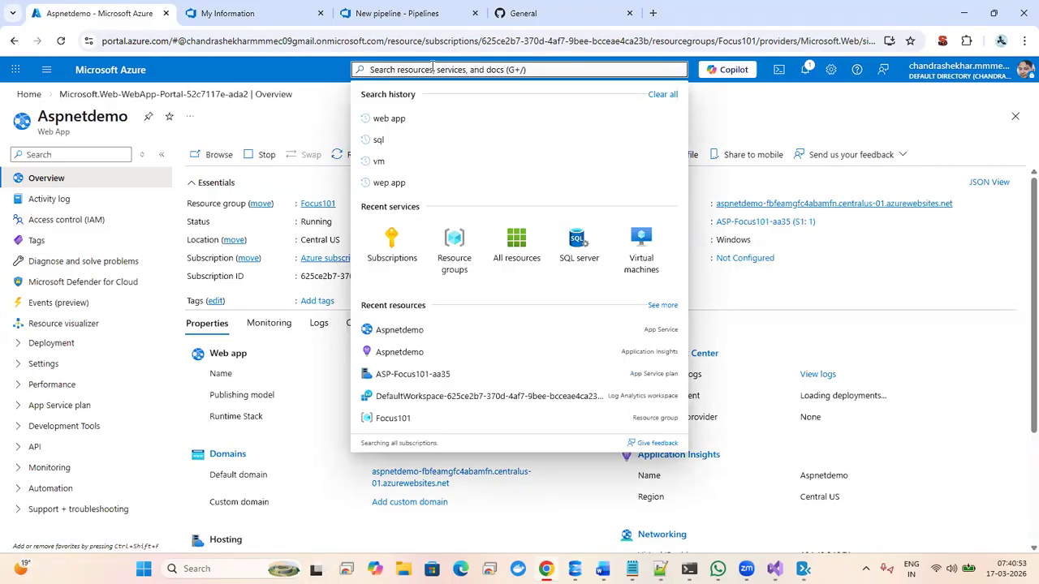
left_click(46, 71)
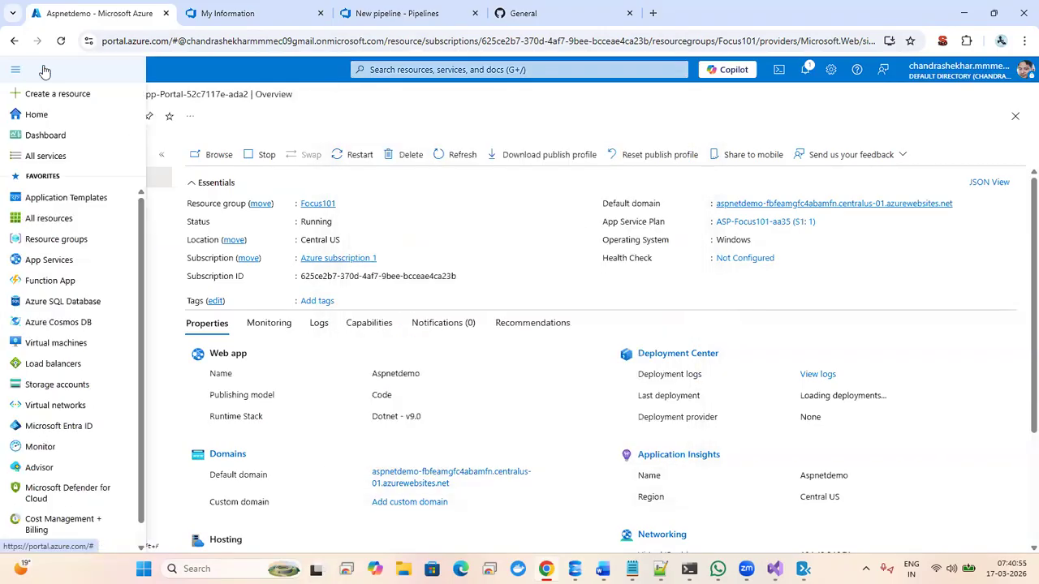
- Find SQL Database in the marketplace via Create a resource and start creating one
left_click(71, 97)
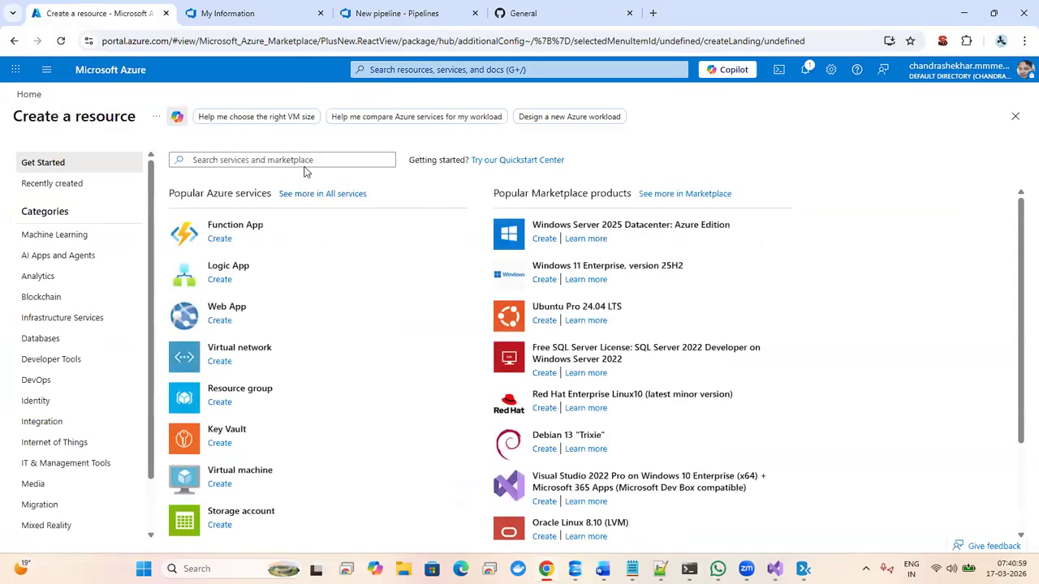
left_click(306, 160)
type("sql")
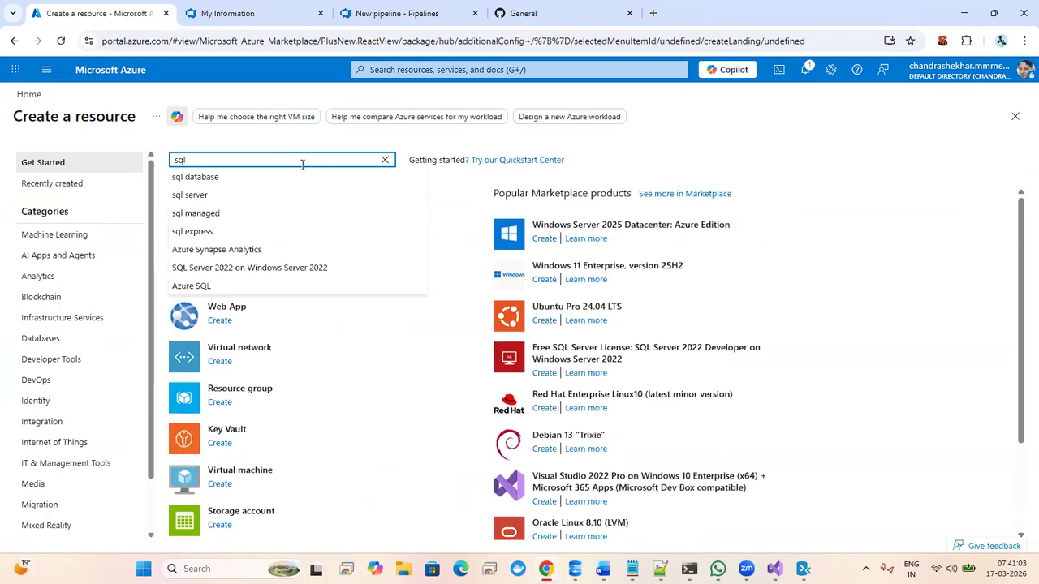
left_click(224, 178)
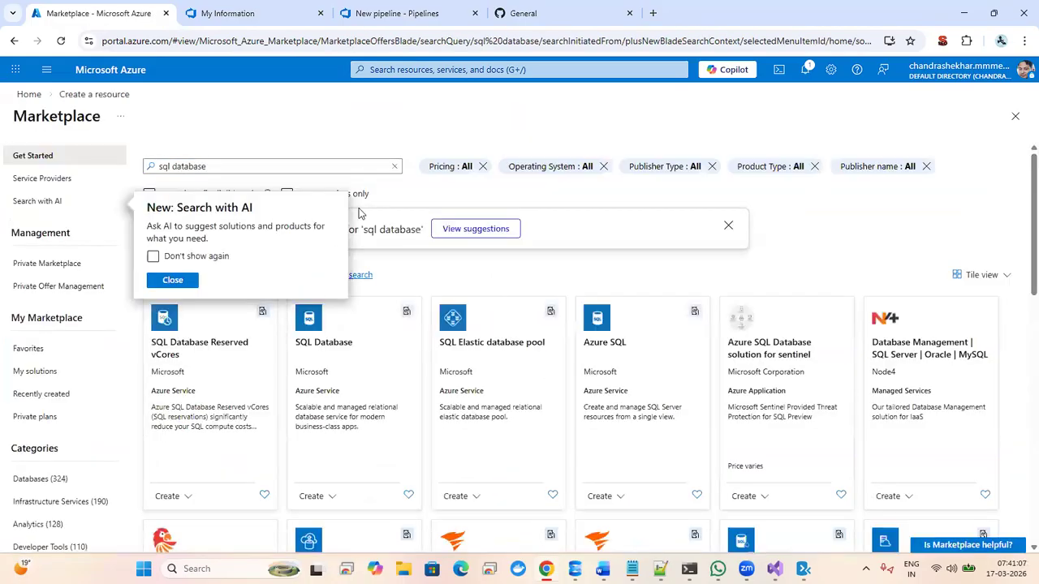
left_click(447, 267)
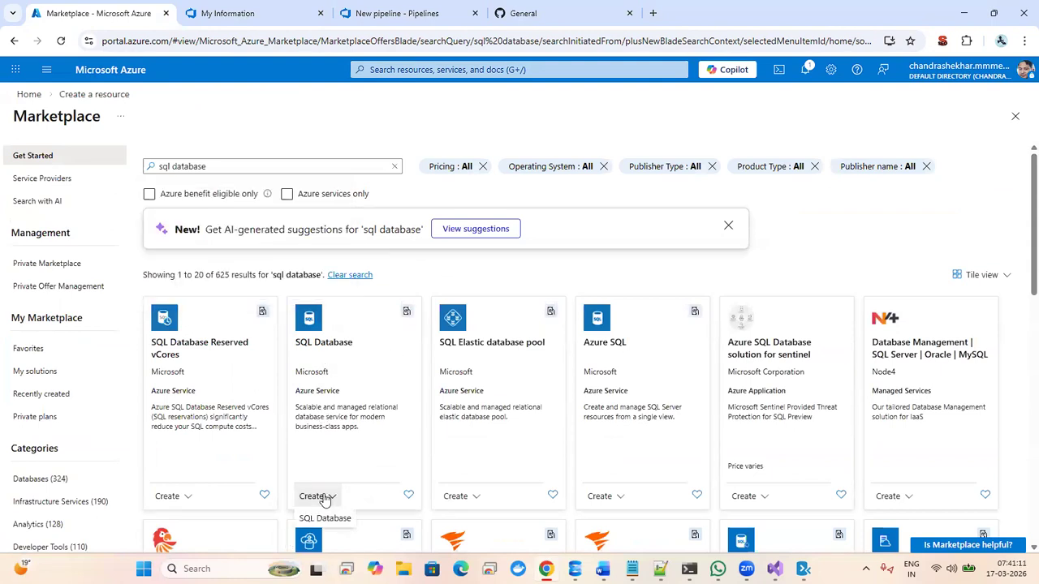
left_click(328, 515)
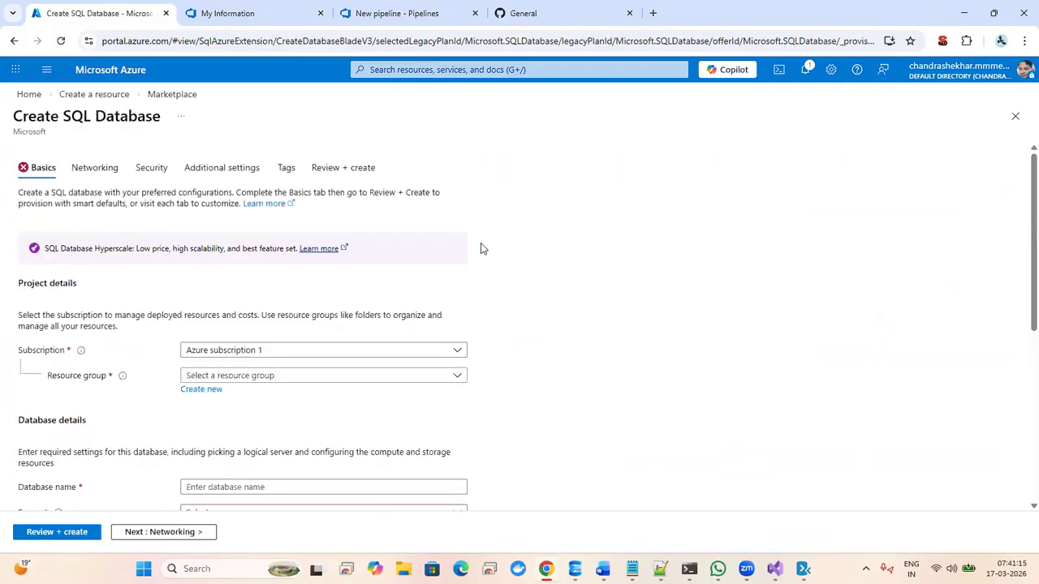
- Set the new database's resource group to Focus101
scroll(1020, 171, "down", 3)
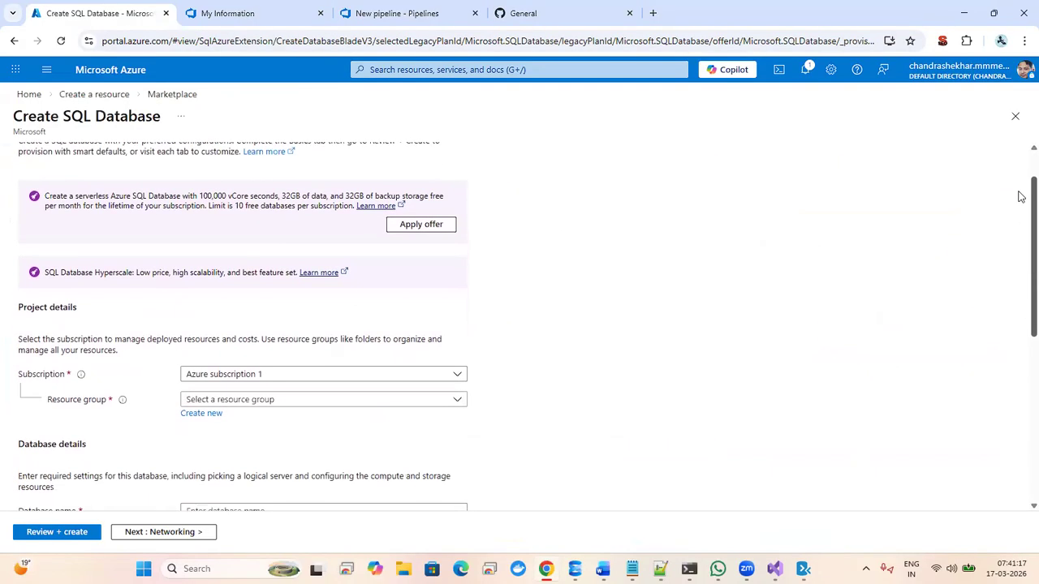
scroll(1024, 243, "down", 1)
scroll(1020, 227, "up", 3)
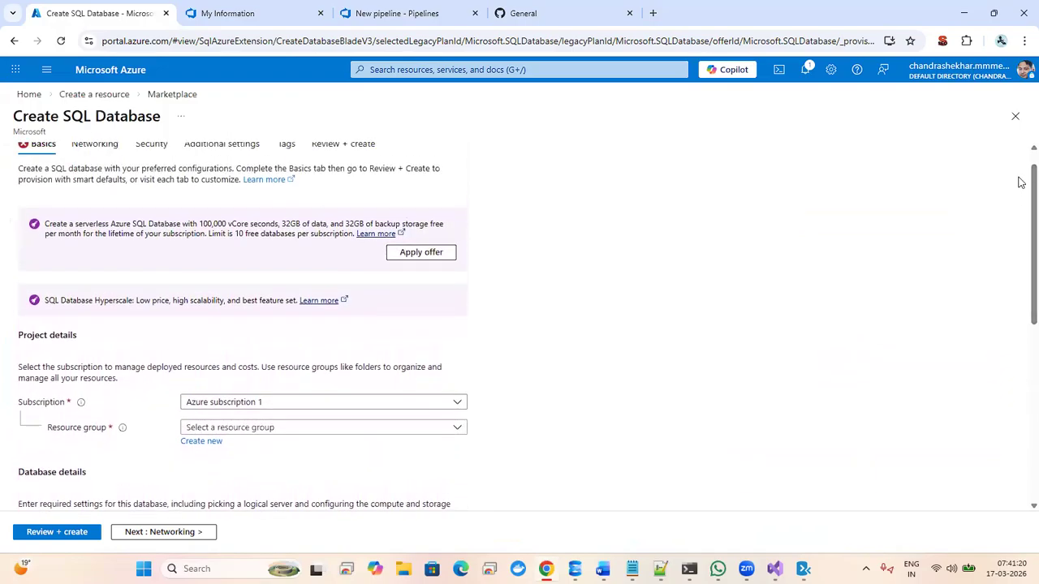
scroll(1020, 160, "up", 1)
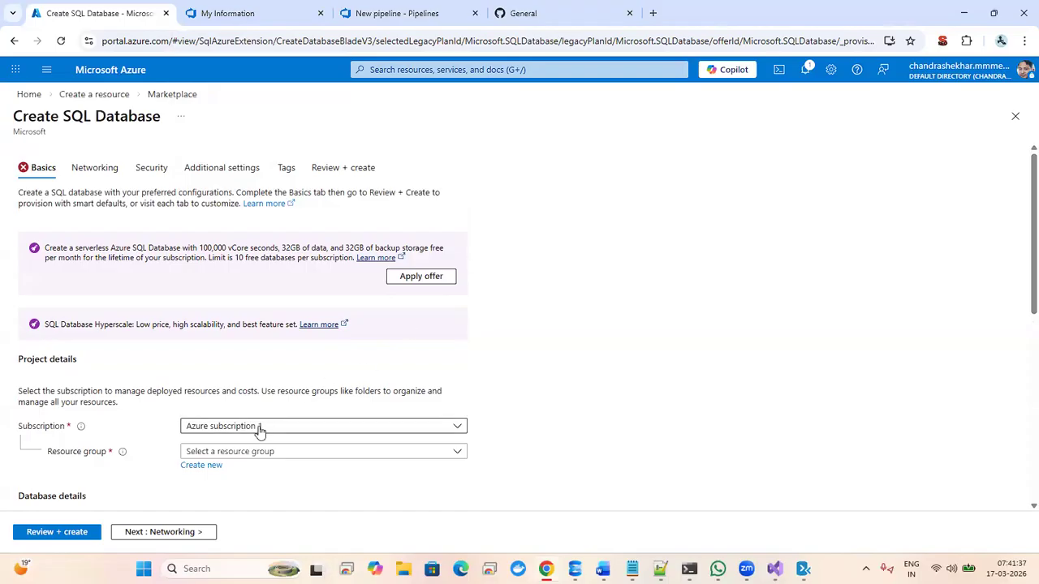
left_click_drag(1020, 174, 1020, 240)
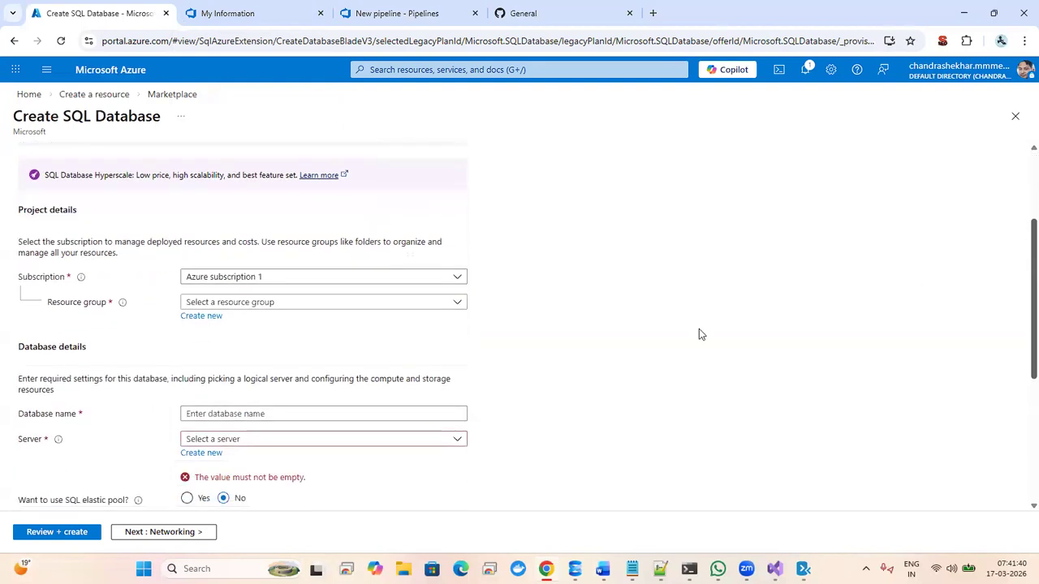
left_click(395, 303)
left_click(233, 407)
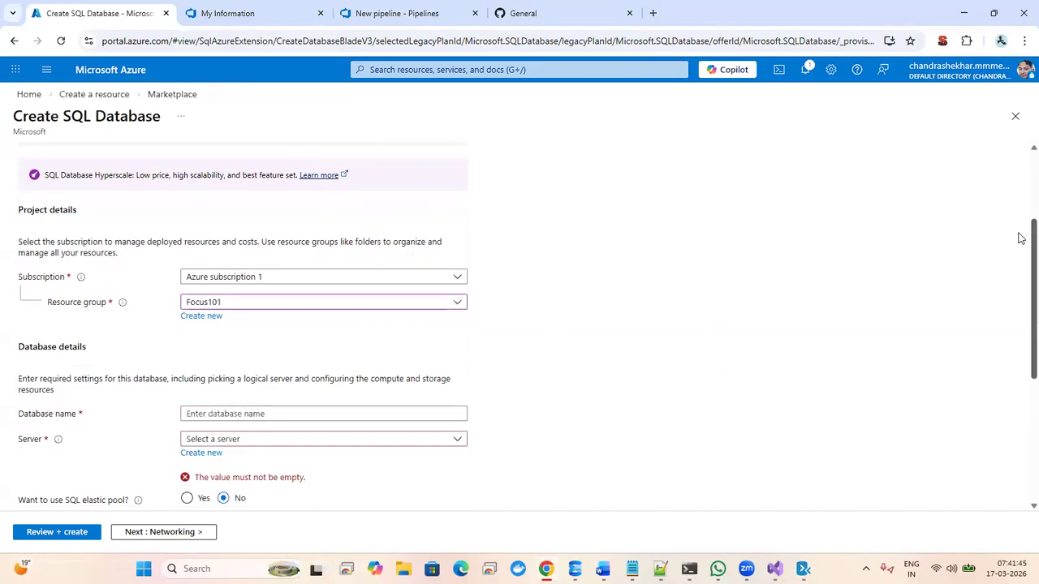
- Name the database demodb and begin creating a new server for it
left_click_drag(1020, 238, 1020, 315)
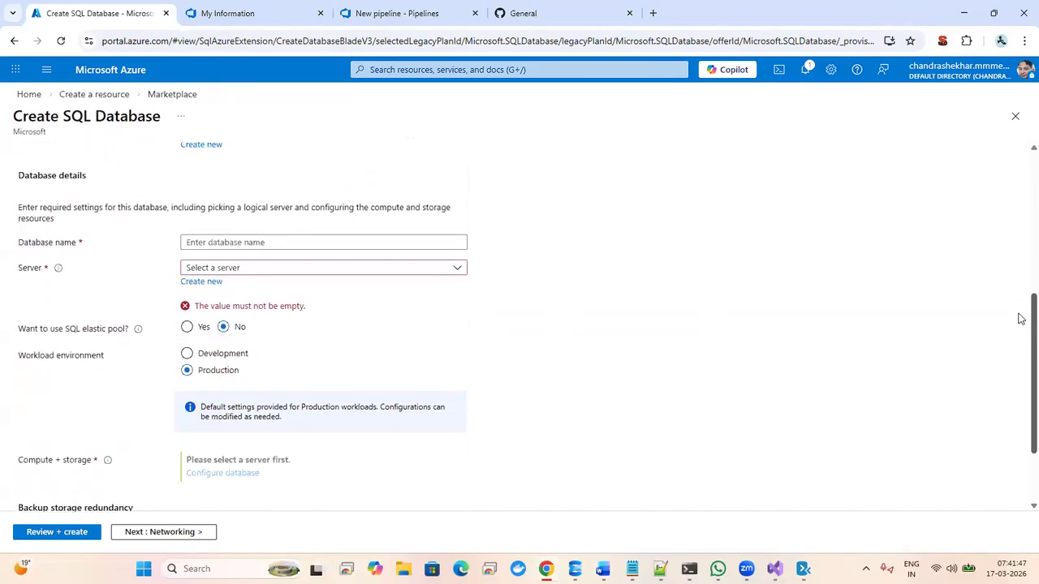
left_click(382, 241)
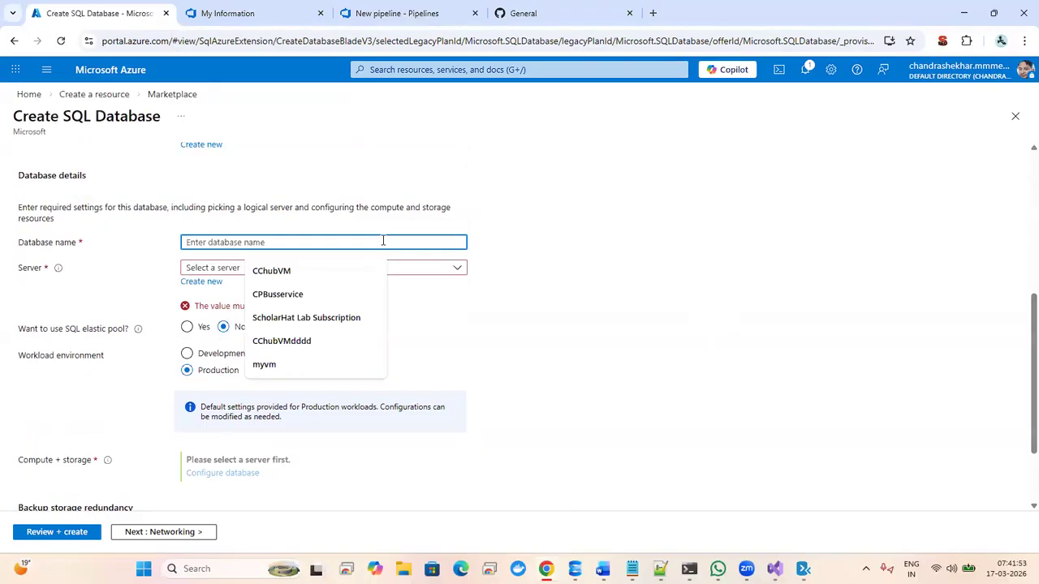
type("demo")
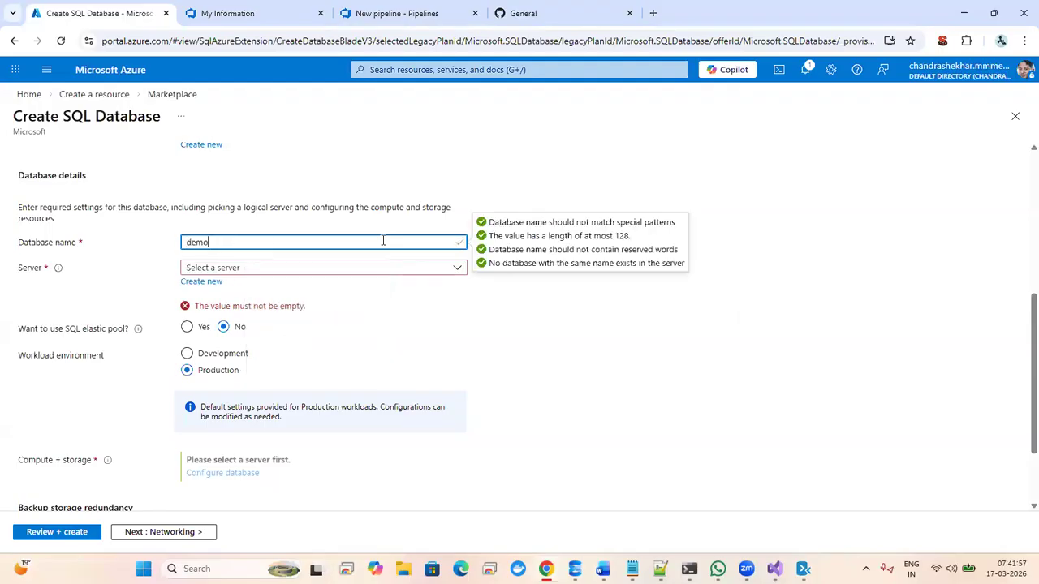
type("db")
left_click(478, 298)
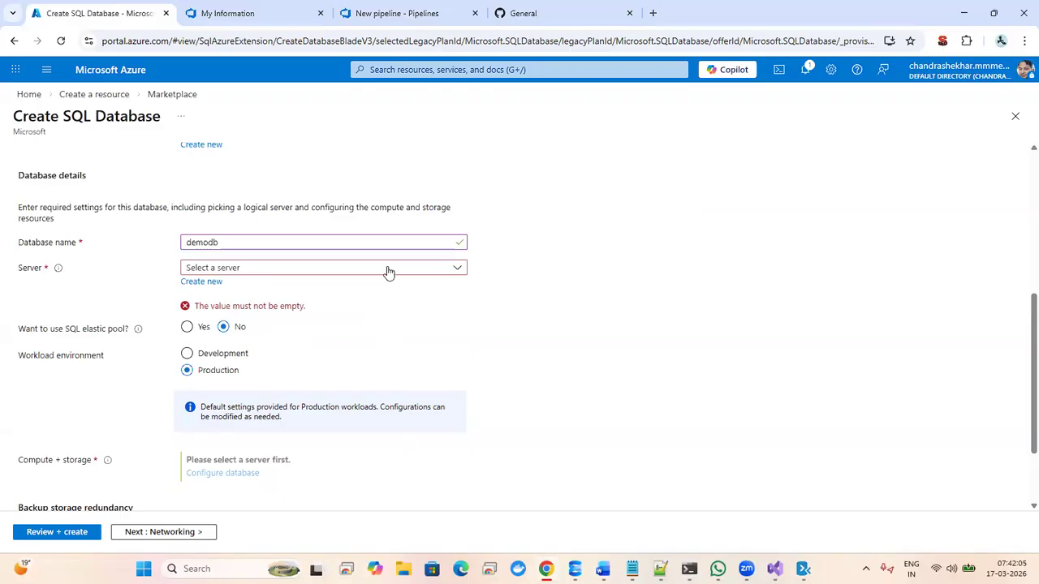
left_click(203, 285)
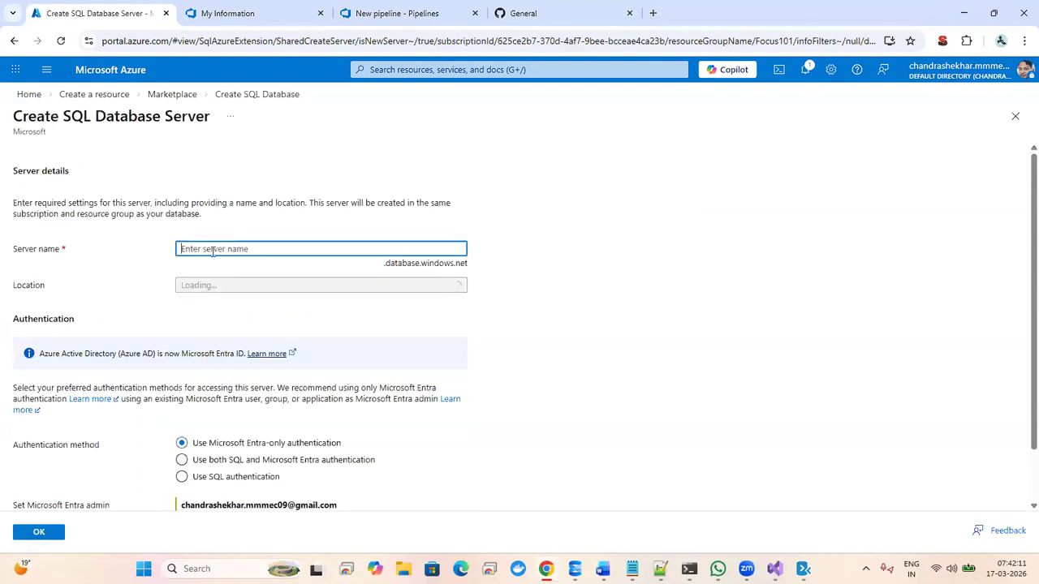
- Name the server aspnetdemodb in (US) Central US using SQL authentication
left_click(212, 250)
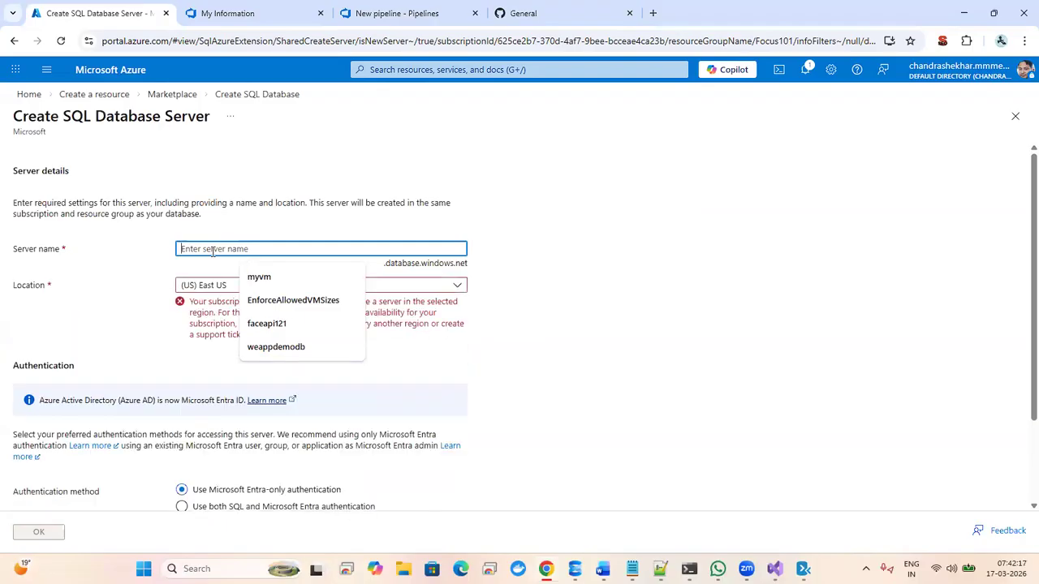
type("asp")
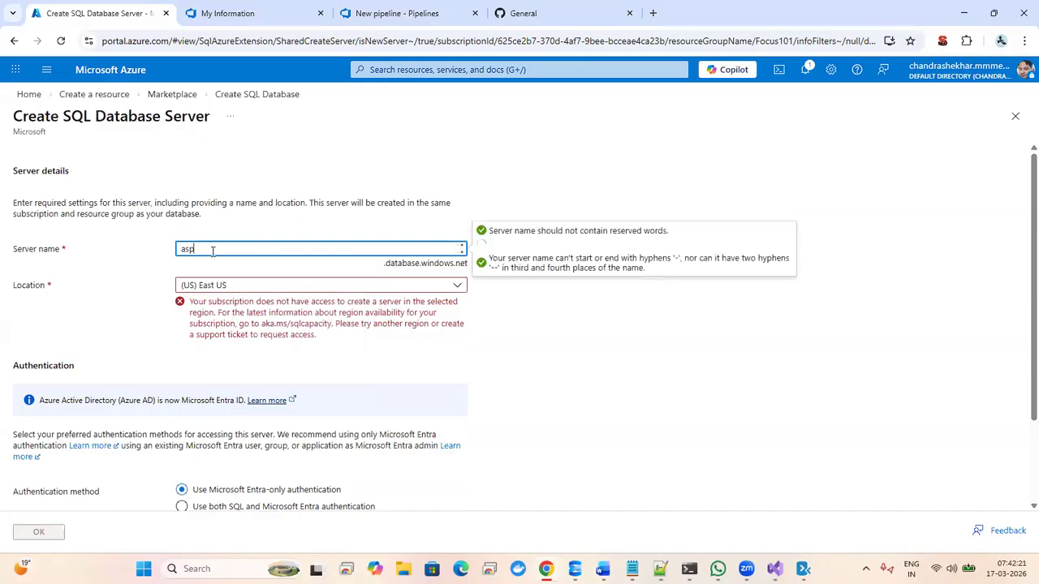
type("netdemo")
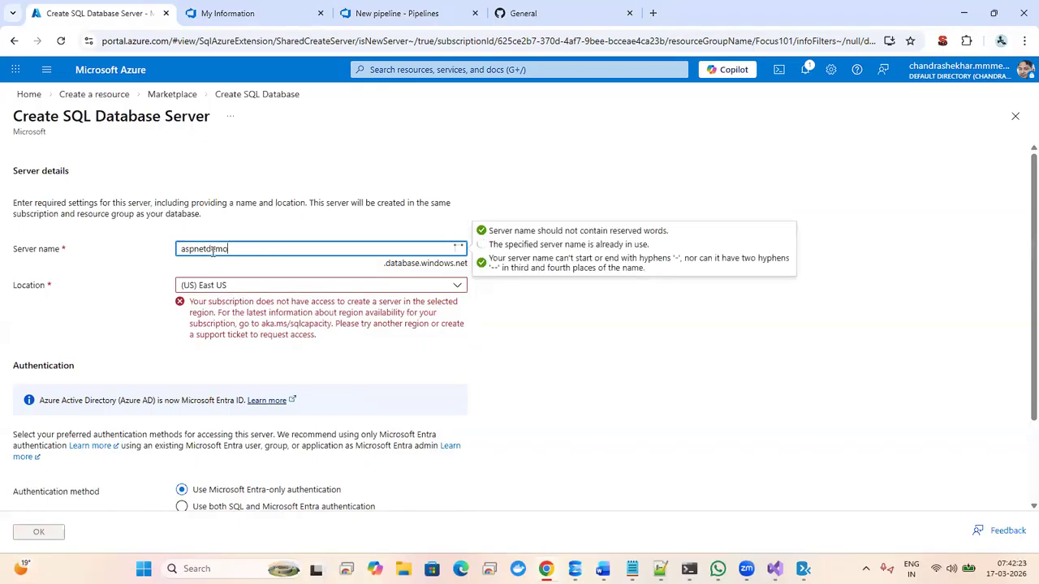
type("db")
left_click_drag(549, 336, 443, 287)
left_click(441, 289)
left_click(441, 289)
left_click(441, 288)
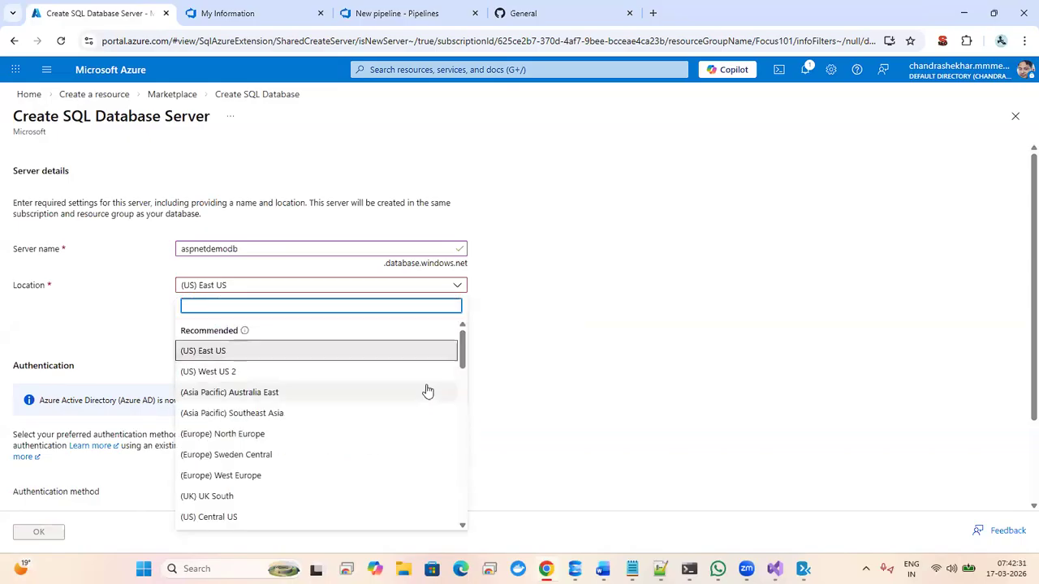
left_click(286, 517)
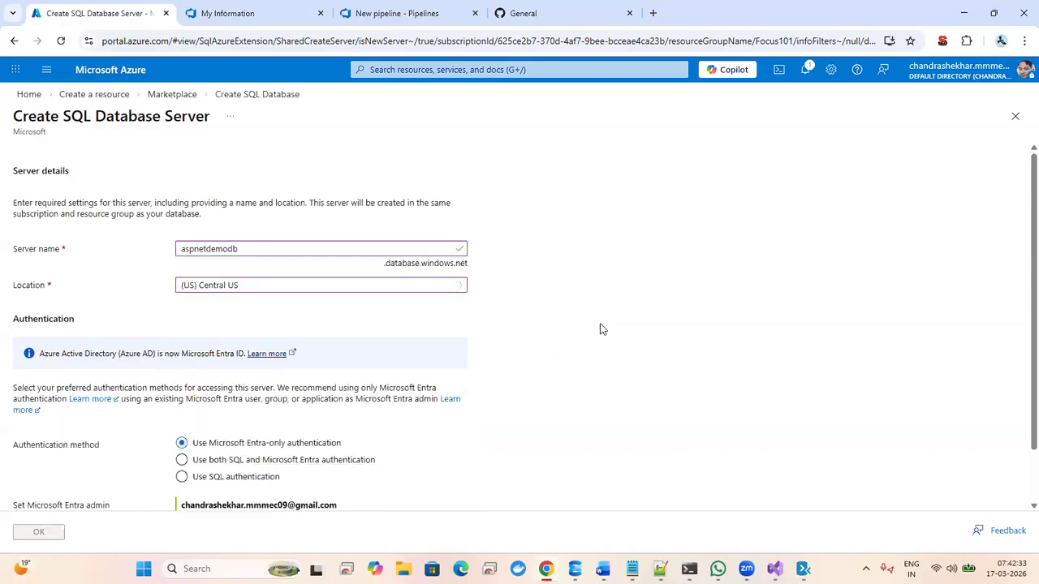
scroll(1018, 268, "down", 1)
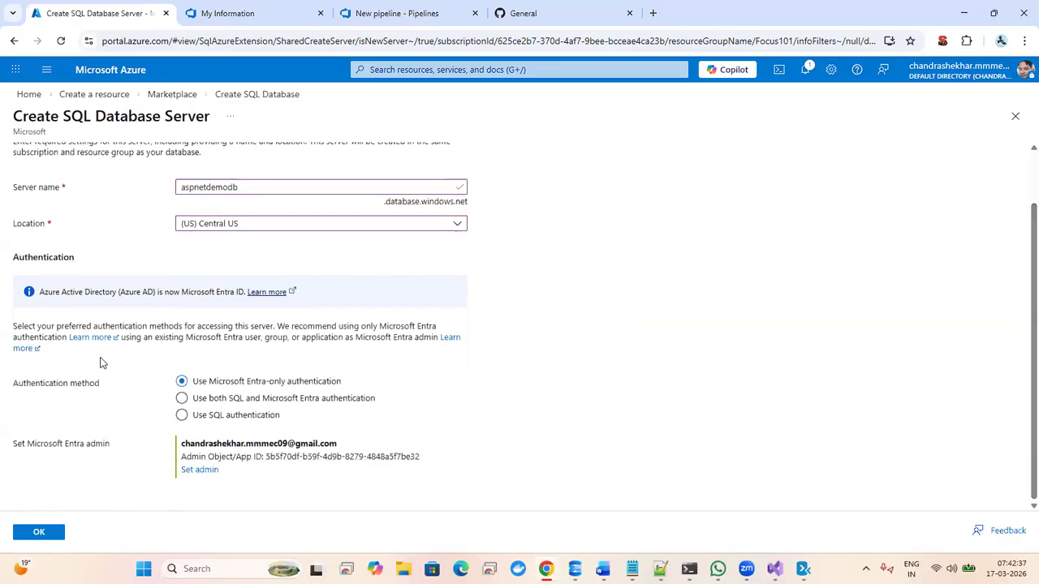
left_click(183, 417)
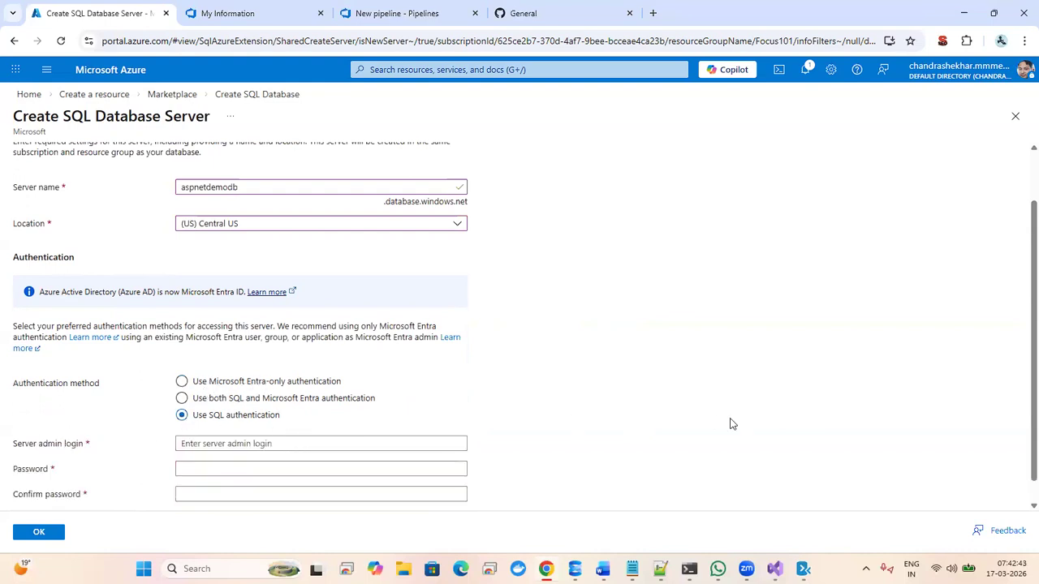
- Enter the server admin login, then type and confirm the admin password
scroll(1020, 248, "down", 1)
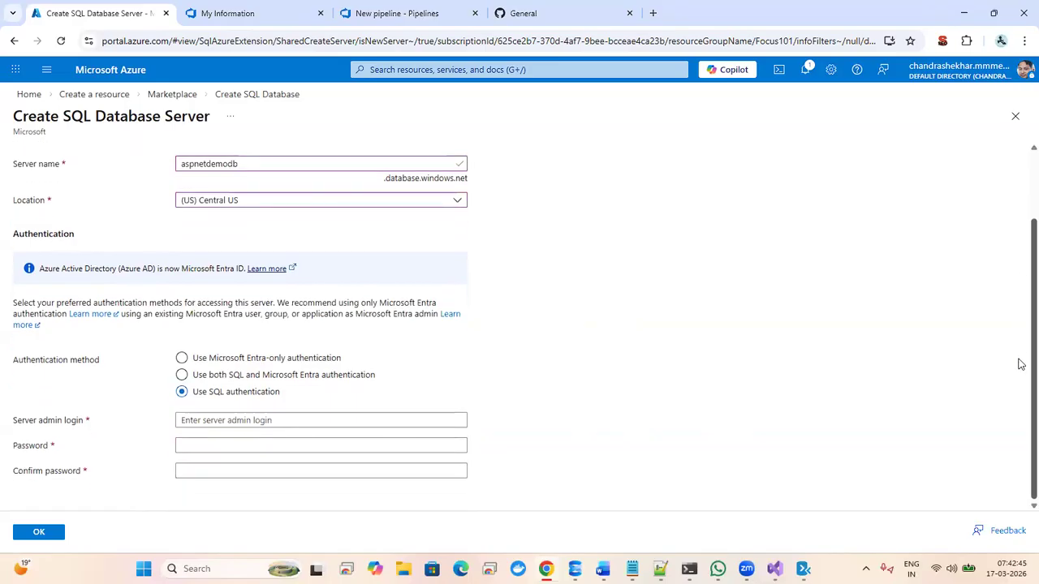
left_click(260, 420)
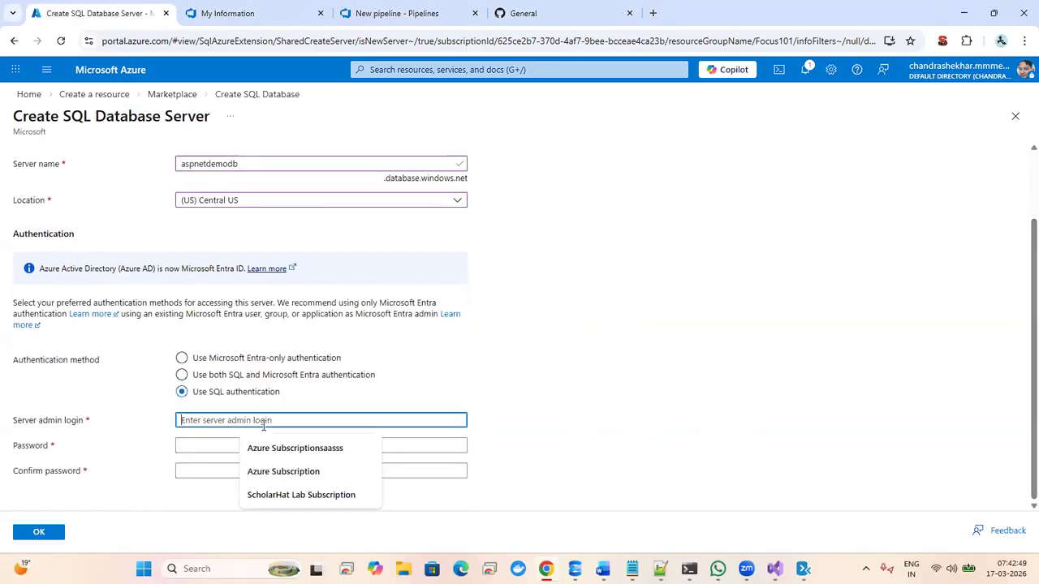
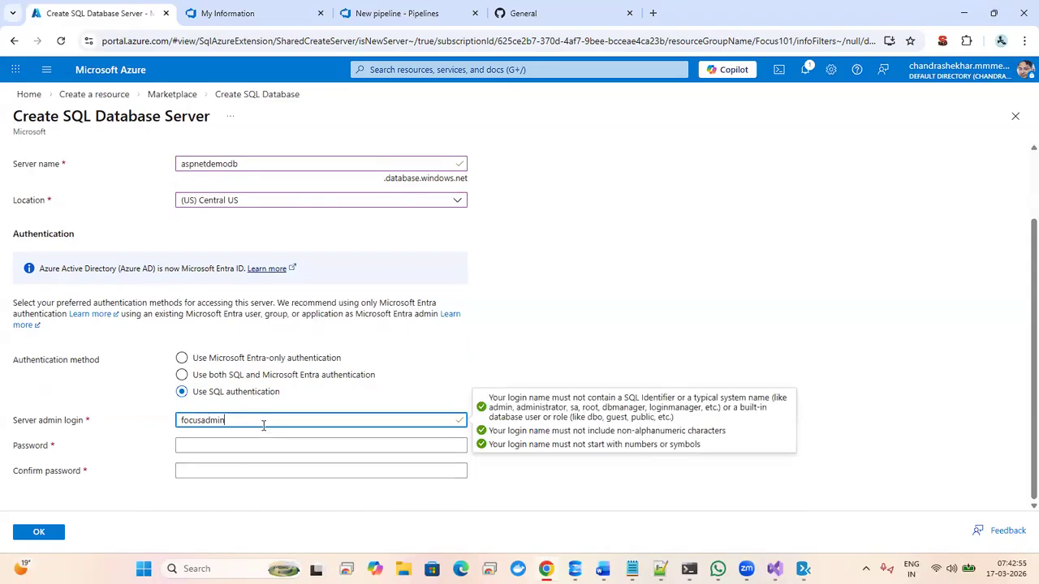
key("Tab")
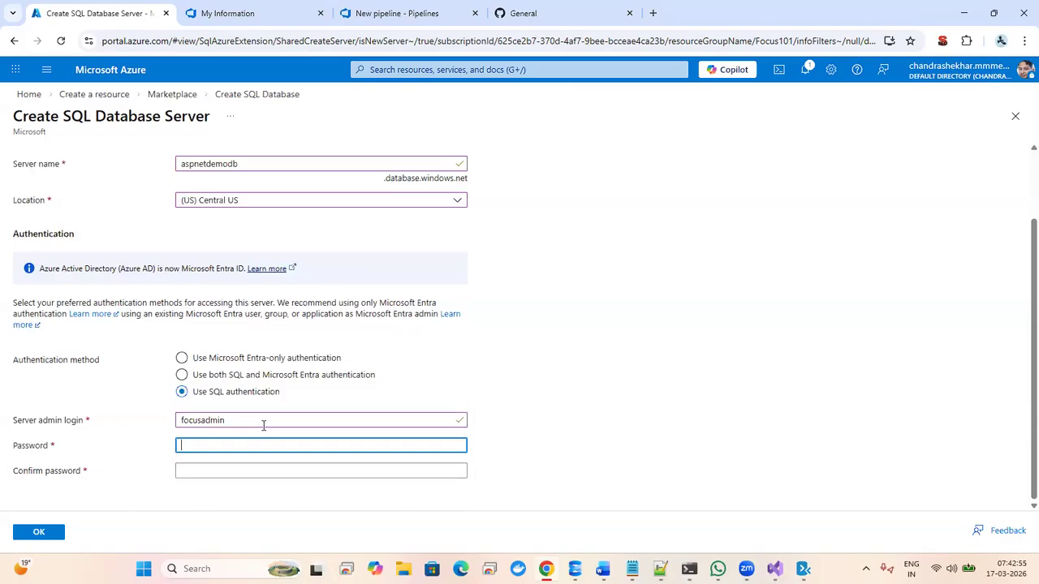
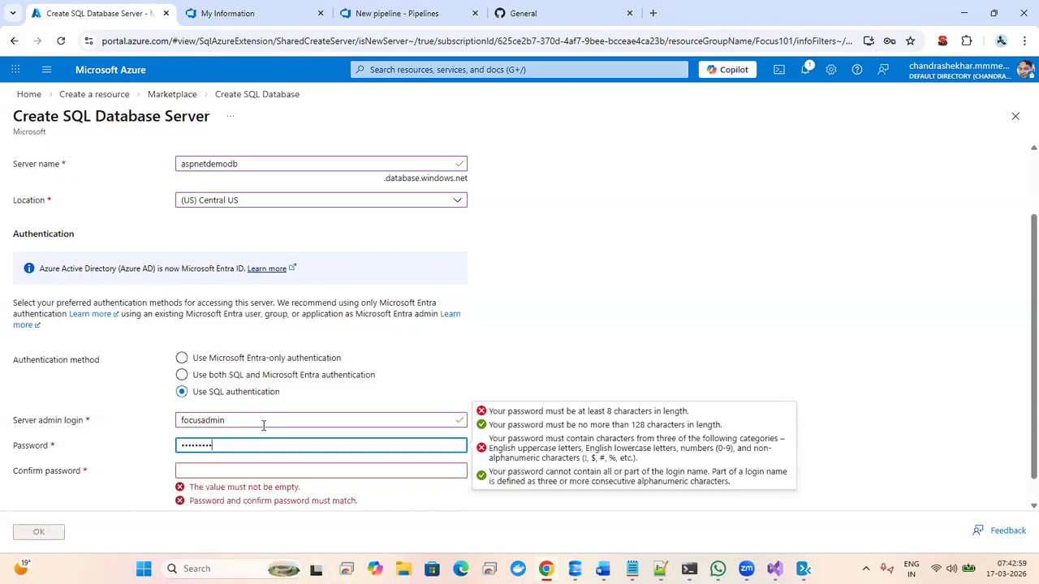
key("Tab")
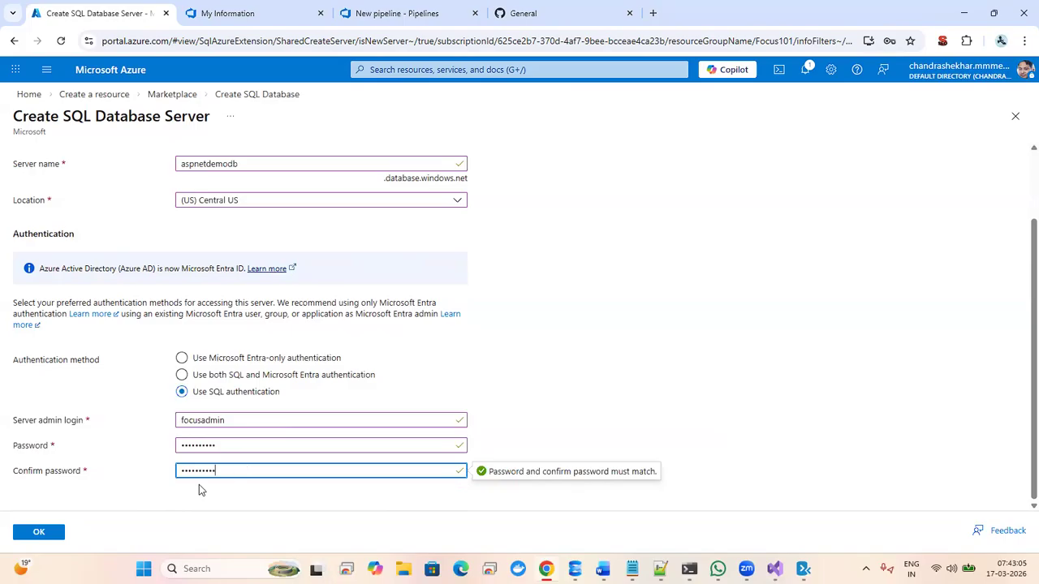
- Accept the aspnetdemodb server and review demodb's Basics, showing Hyperscale with geo-redundant backups
left_click(68, 538)
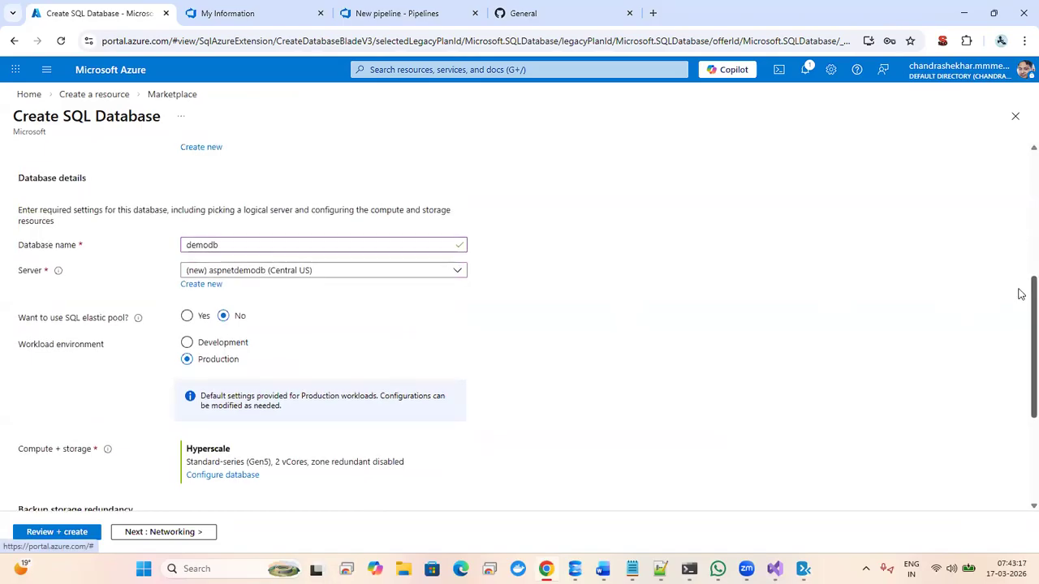
scroll(1019, 276, "up", 1)
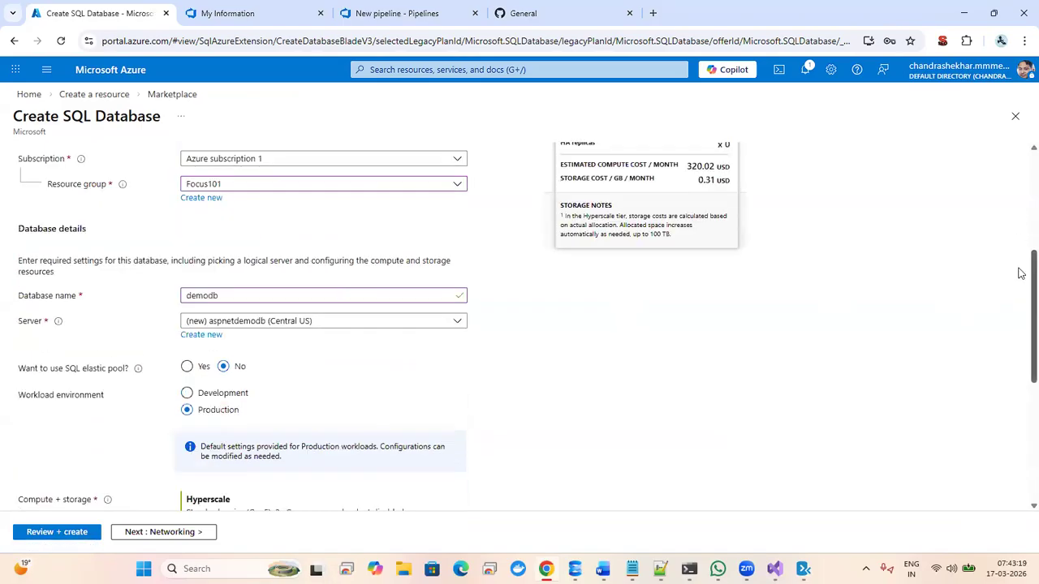
scroll(1020, 271, "up", 5)
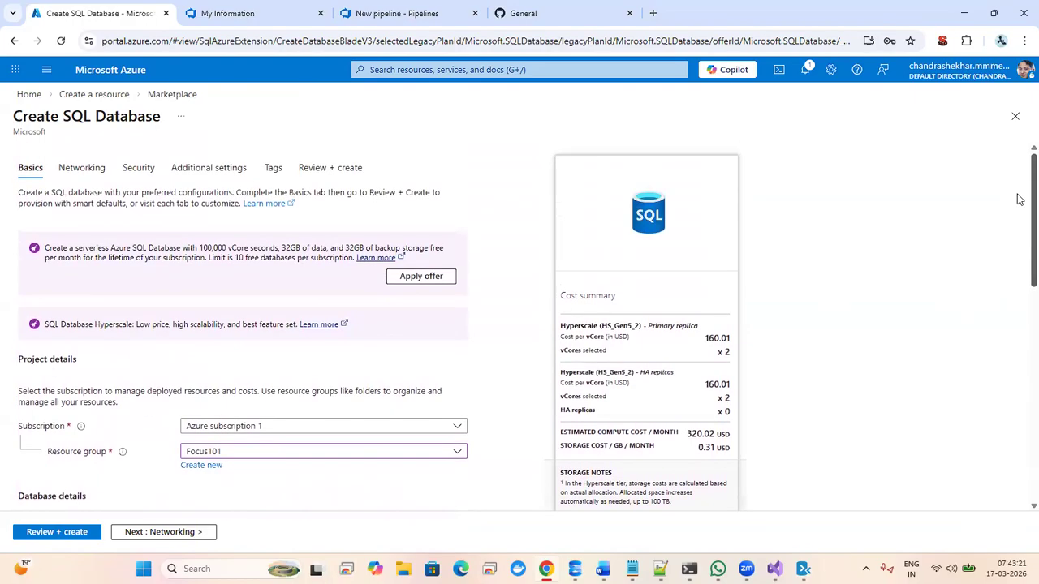
scroll(1019, 284, "down", 10)
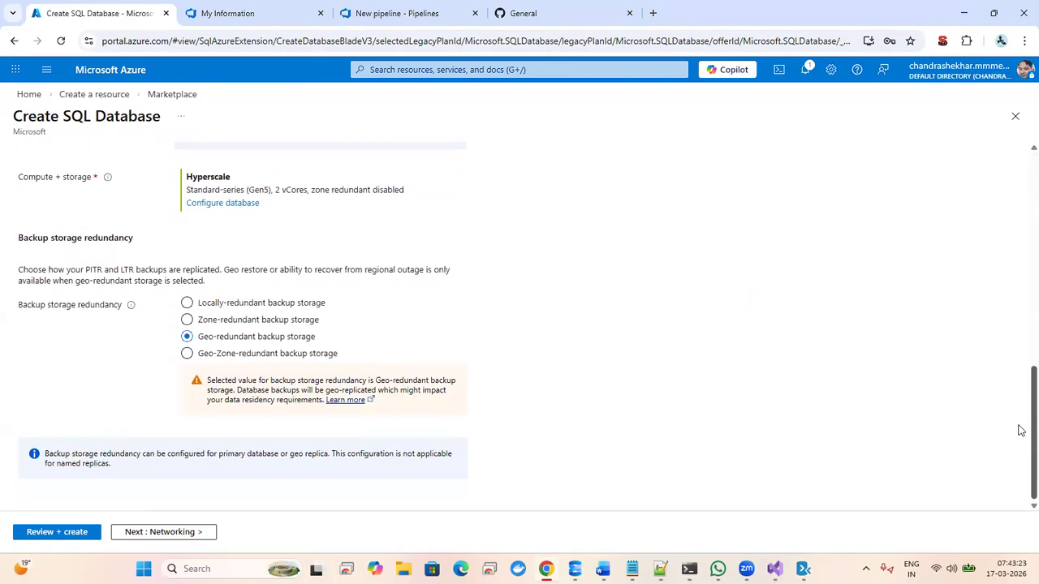
scroll(1002, 262, "up", 6)
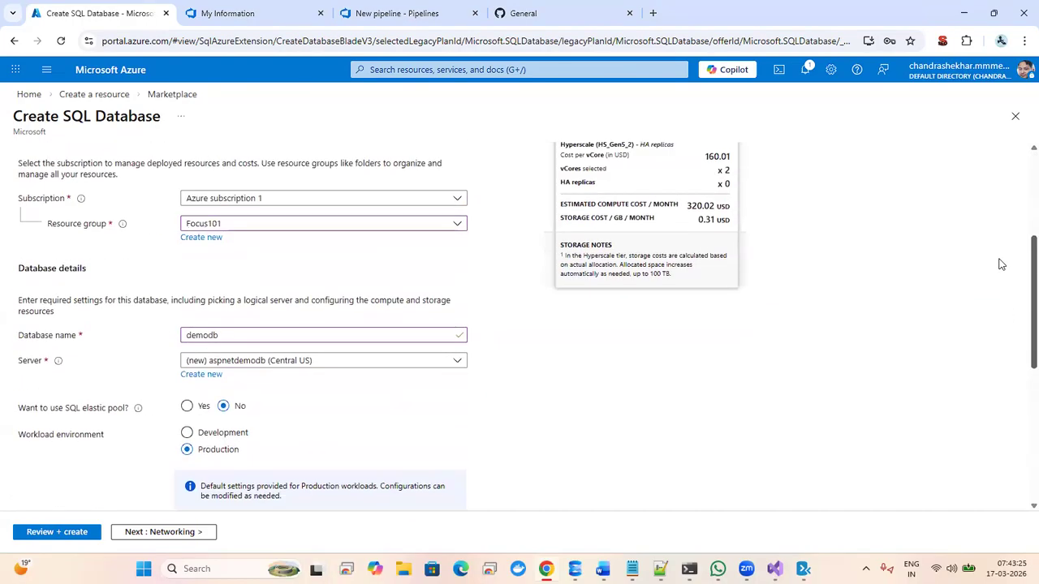
scroll(1001, 276, "down", 1)
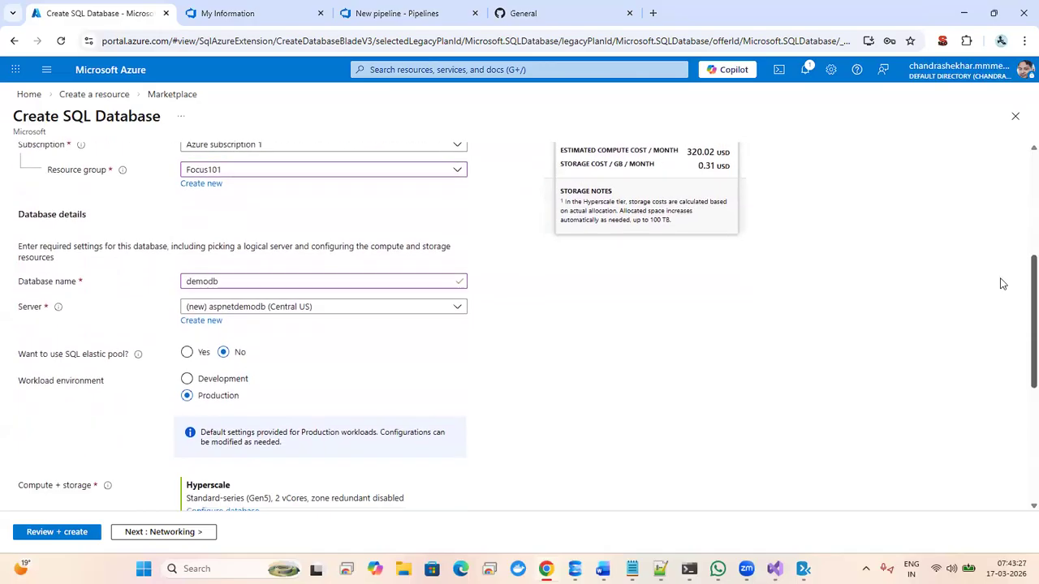
scroll(994, 244, "up", 2)
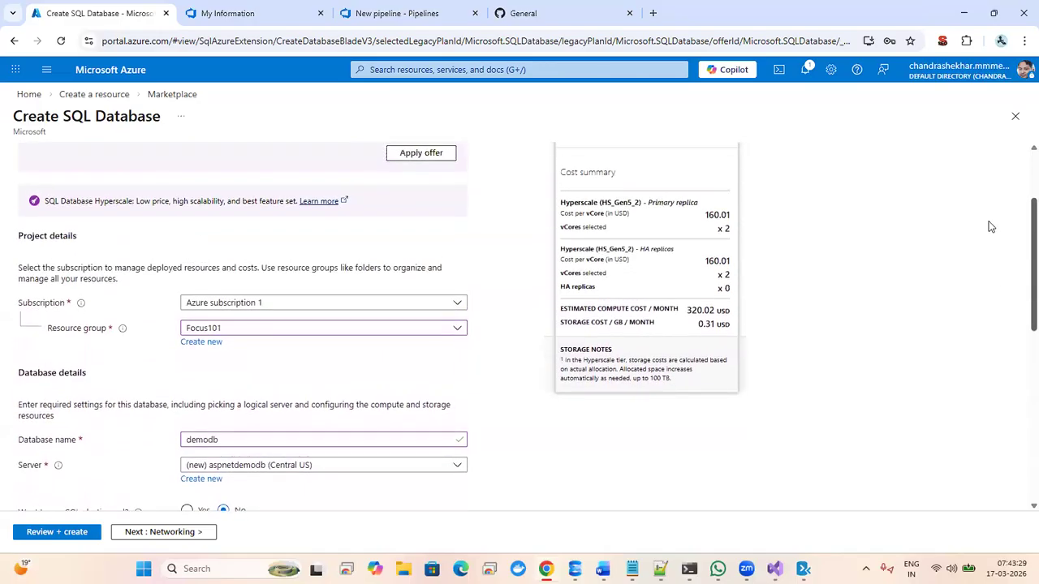
scroll(990, 235, "down", 1)
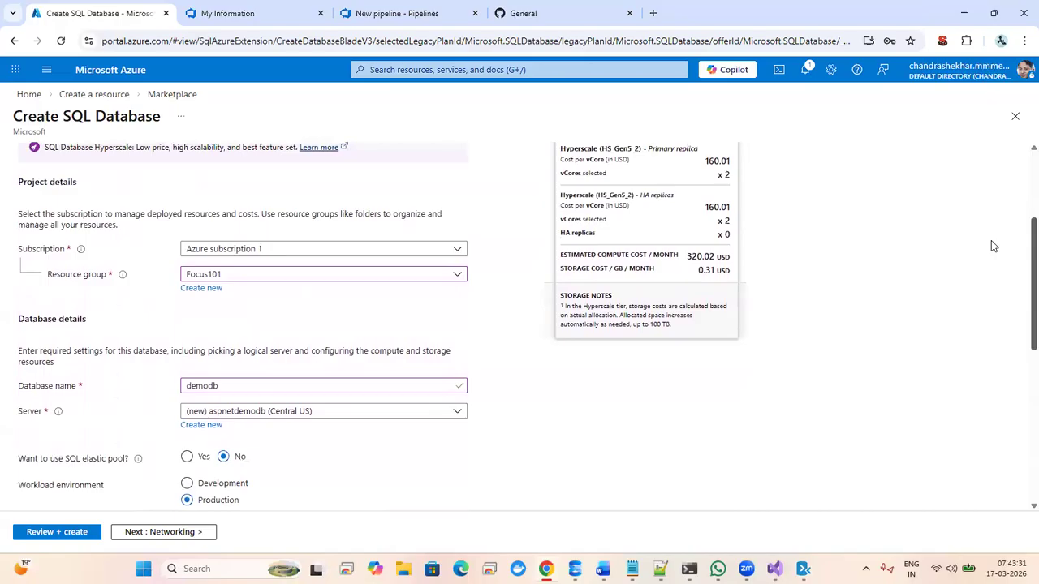
scroll(991, 246, "down", 4)
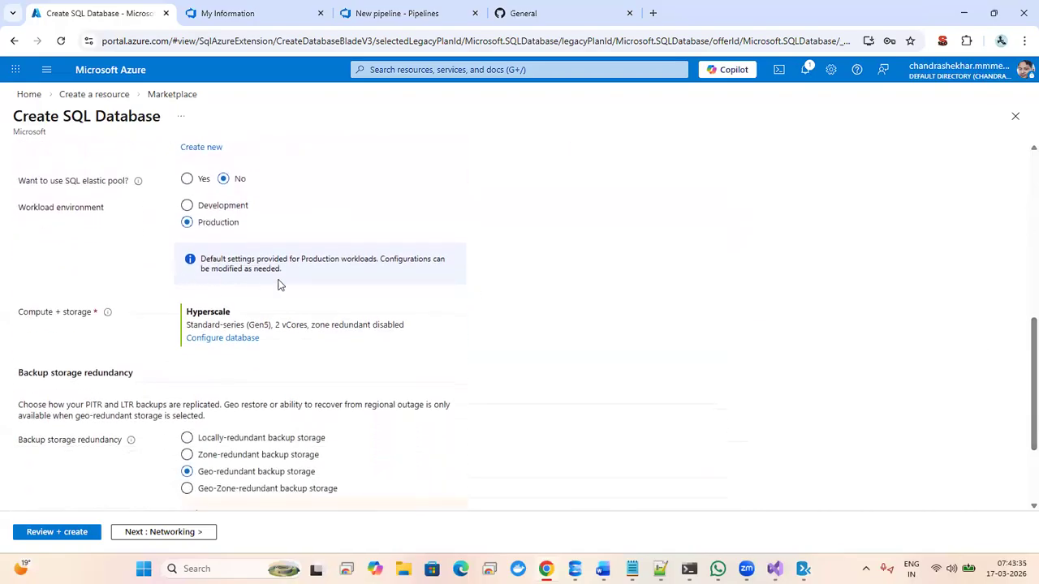
- Switch demodb's compute to the Standard tier, S0 with 10 DTUs and 250 GB storage
left_click(222, 339)
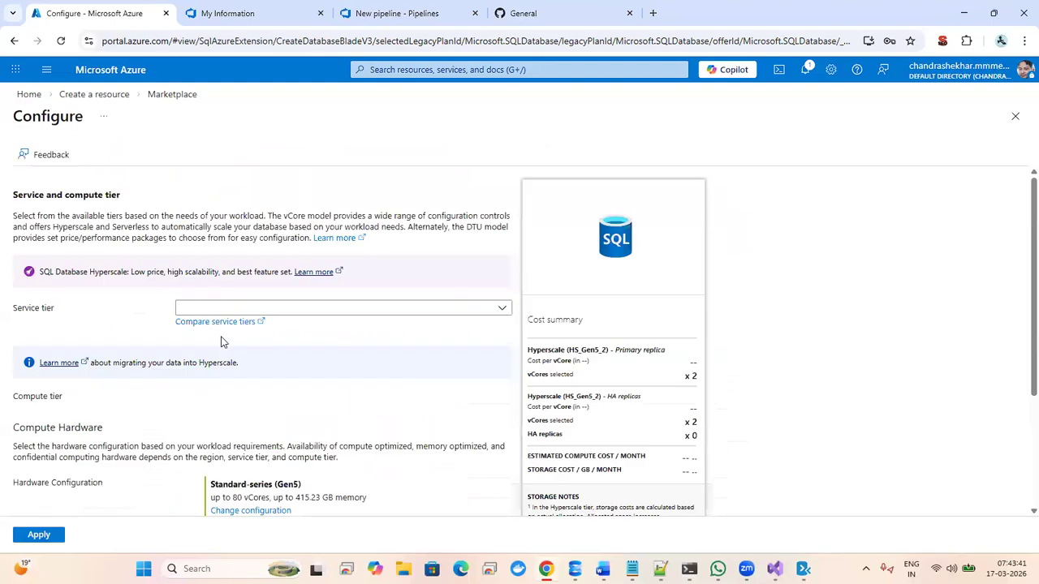
left_click(277, 309)
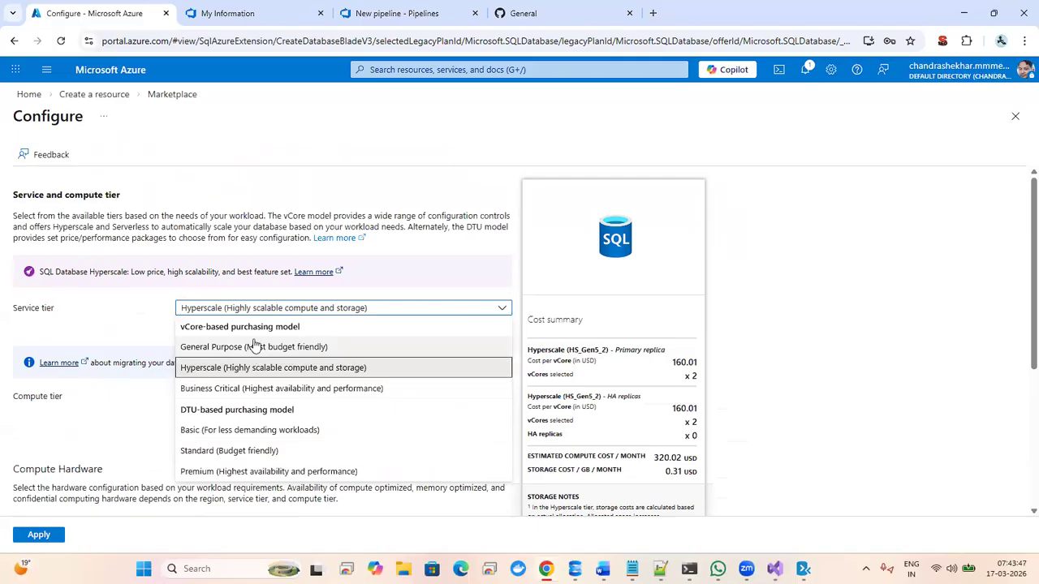
left_click(283, 453)
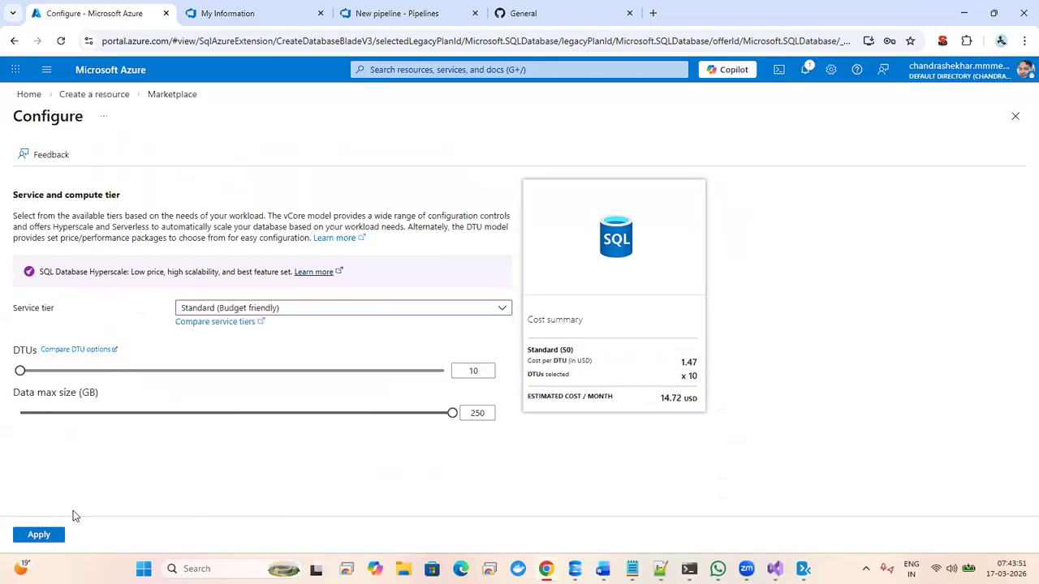
left_click(62, 531)
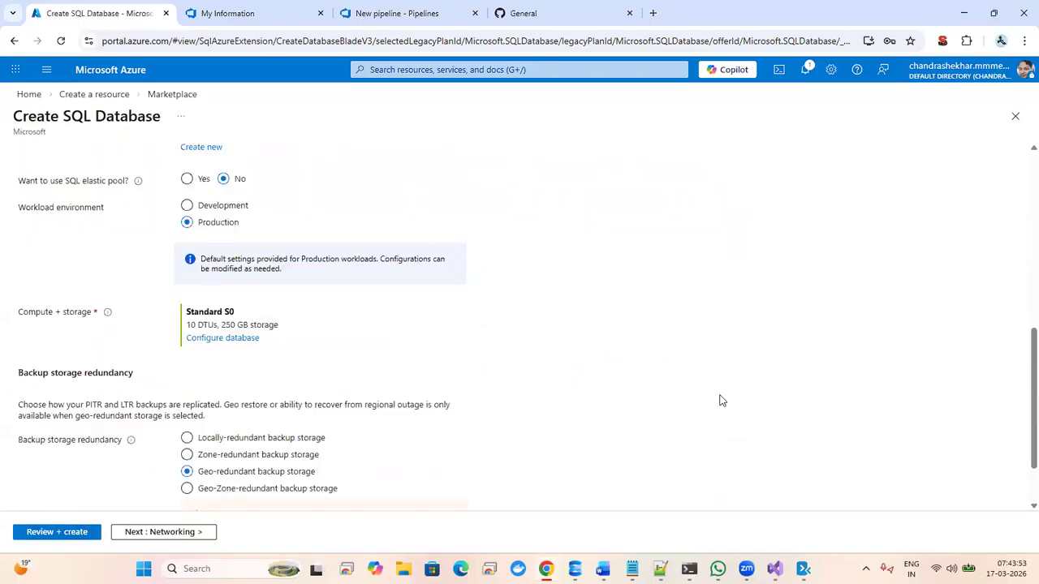
scroll(1020, 389, "down", 2)
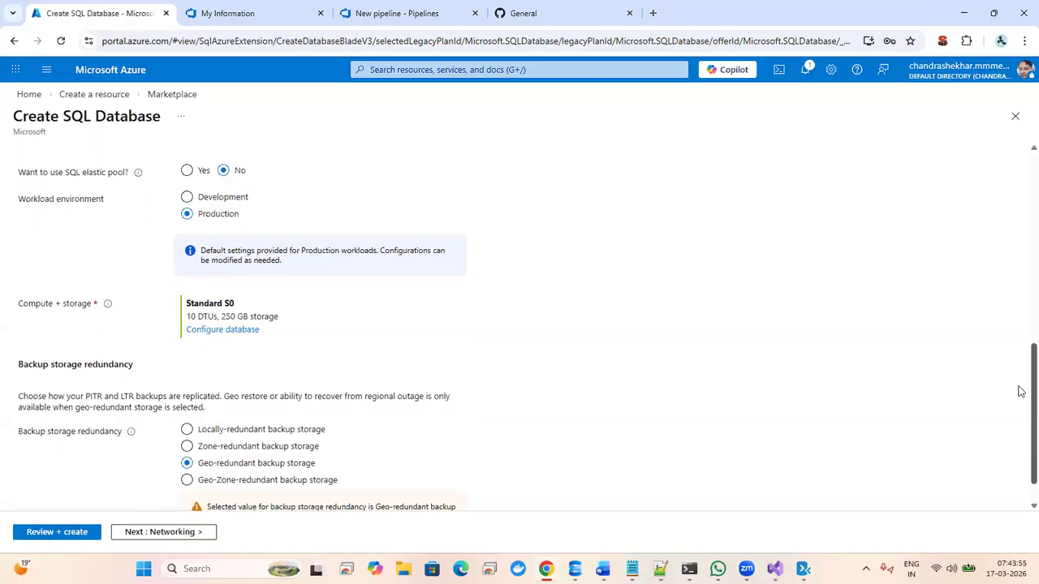
scroll(1020, 319, "up", 3)
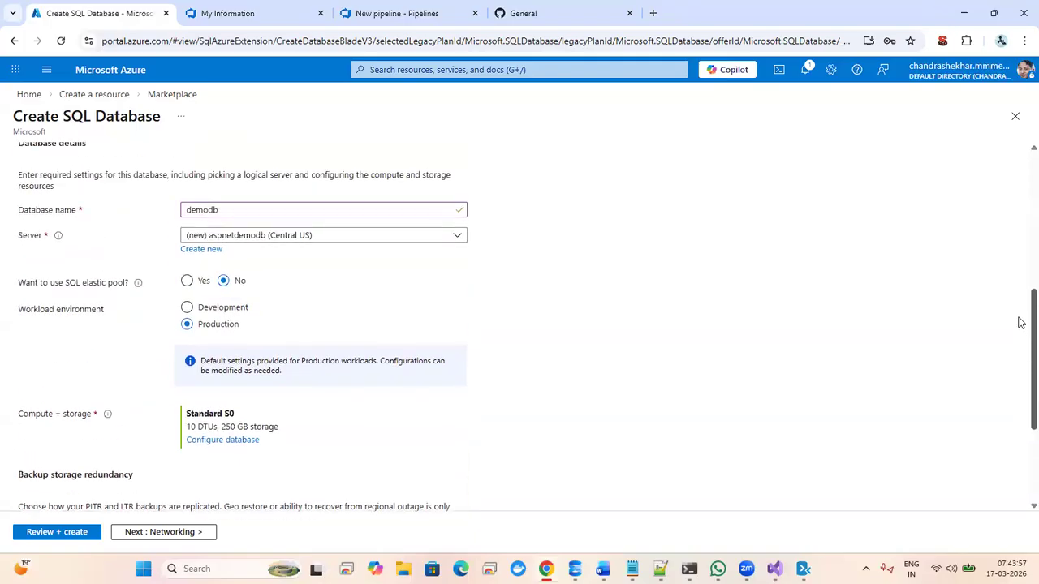
scroll(1020, 319, "up", 3)
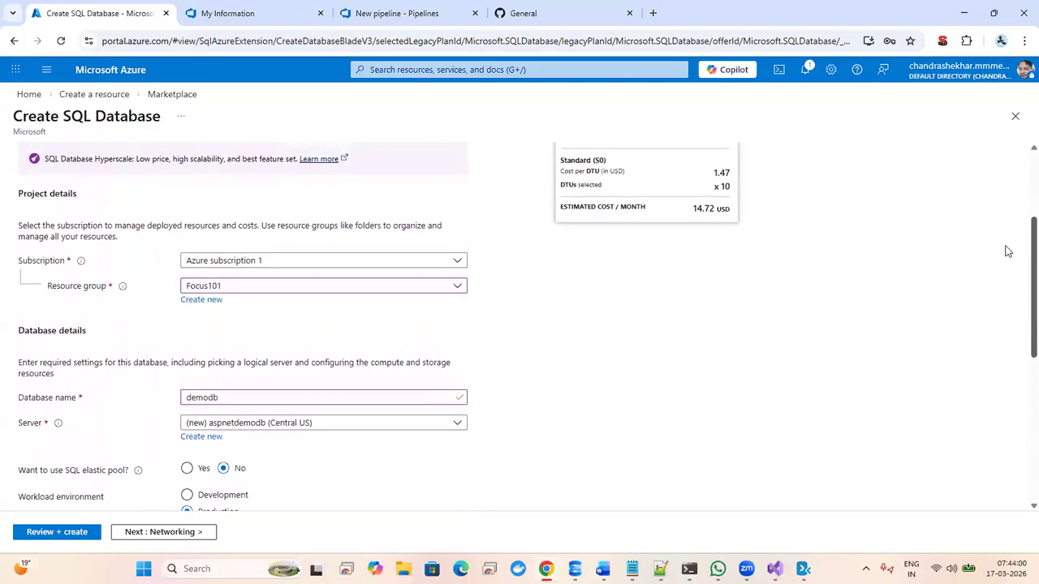
scroll(1006, 252, "down", 6)
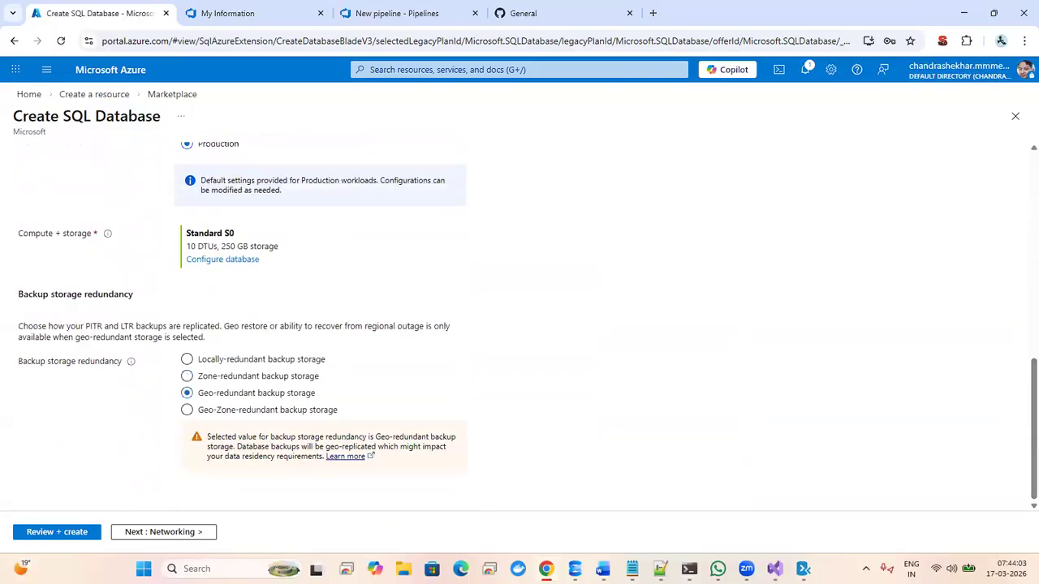
- Use a public endpoint, allow Azure services, and add the current client IP to the firewall
left_click(145, 534)
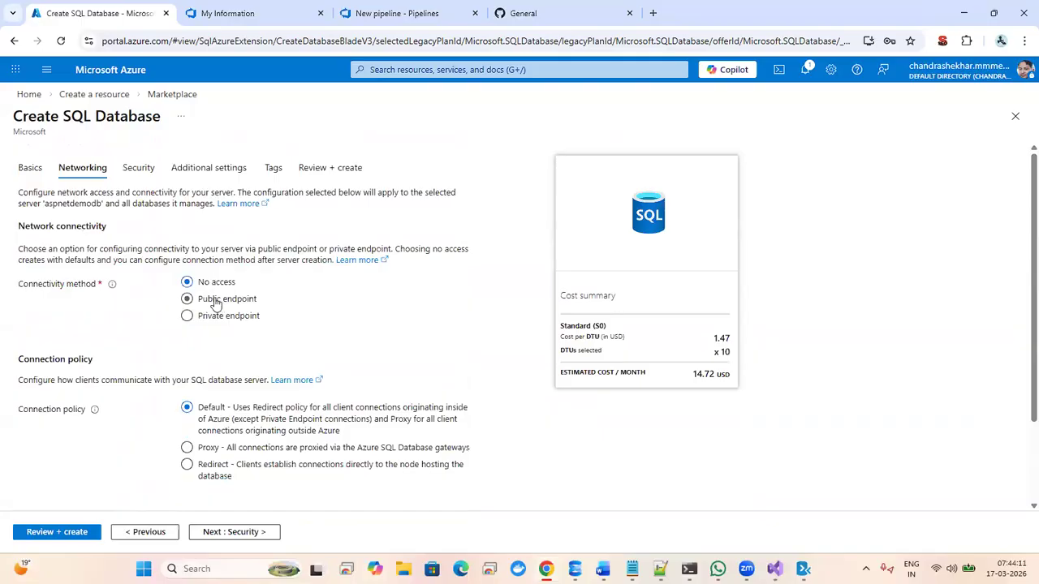
left_click(215, 304)
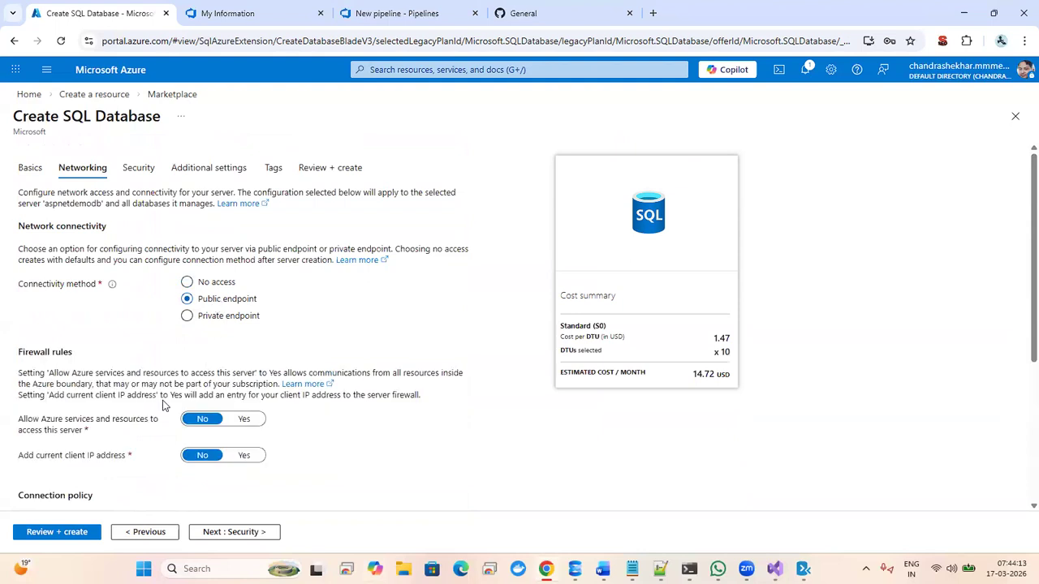
left_click(244, 421)
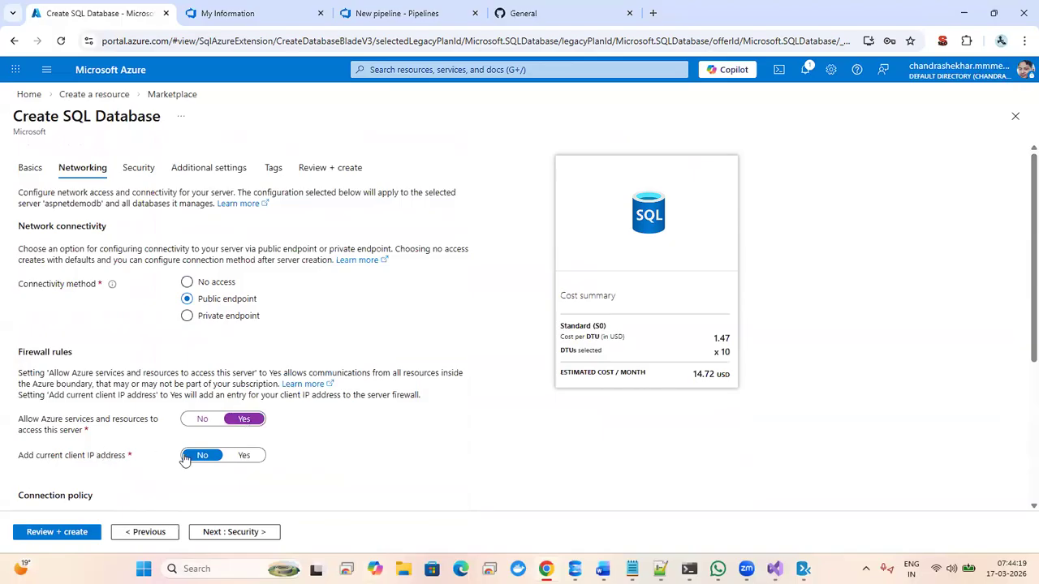
left_click(246, 457)
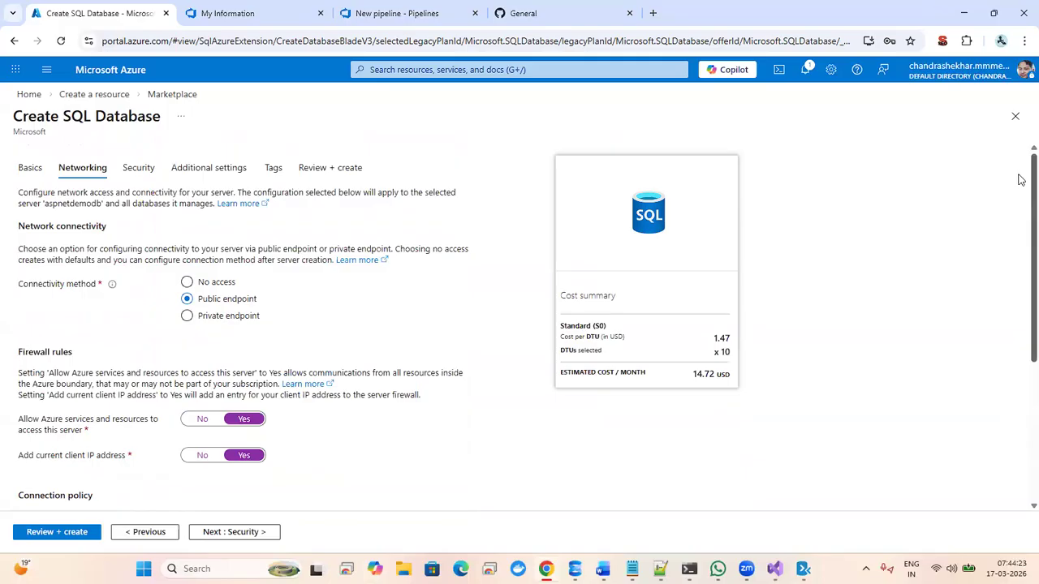
scroll(1020, 180, "down", 3)
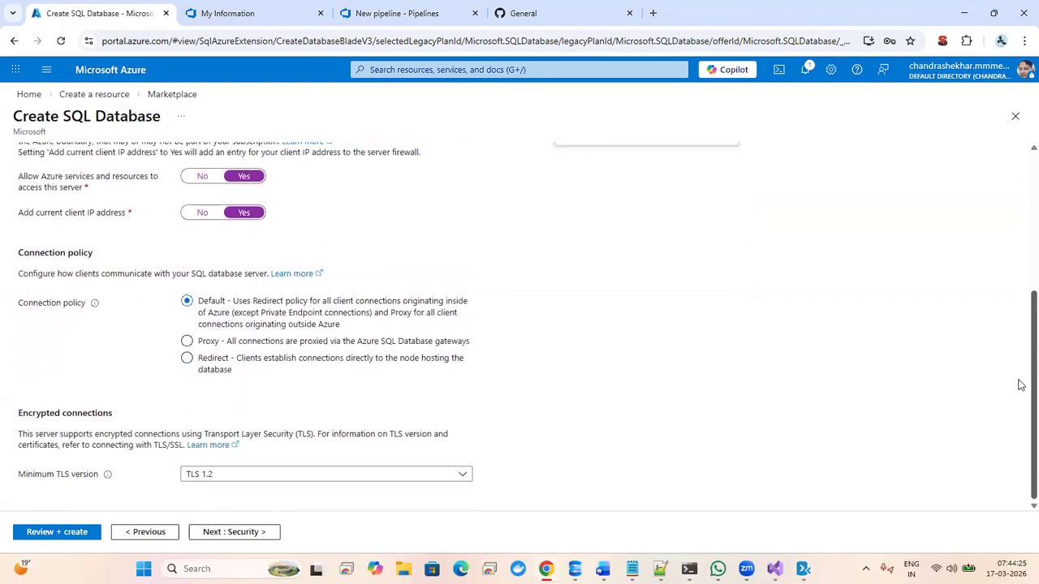
left_click(241, 532)
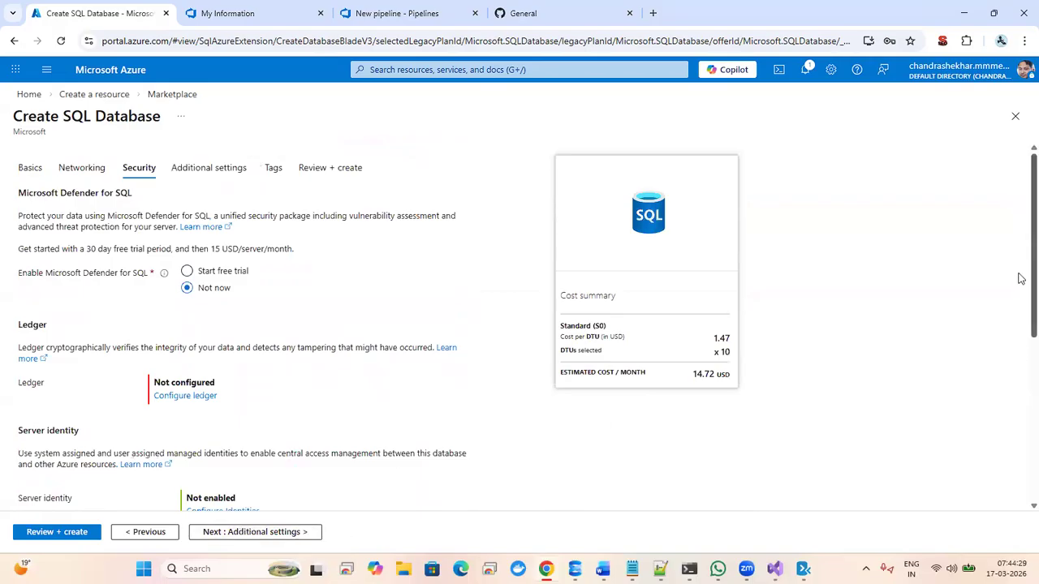
- Keep the default Security and Additional settings and advance to Tags
scroll(1020, 278, "down", 4)
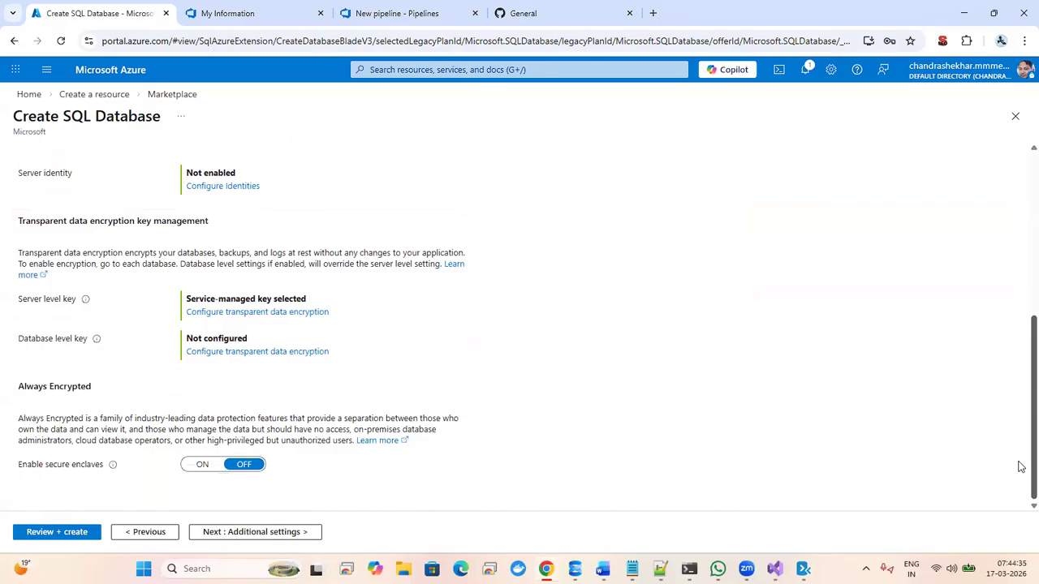
scroll(1020, 467, "up", 1)
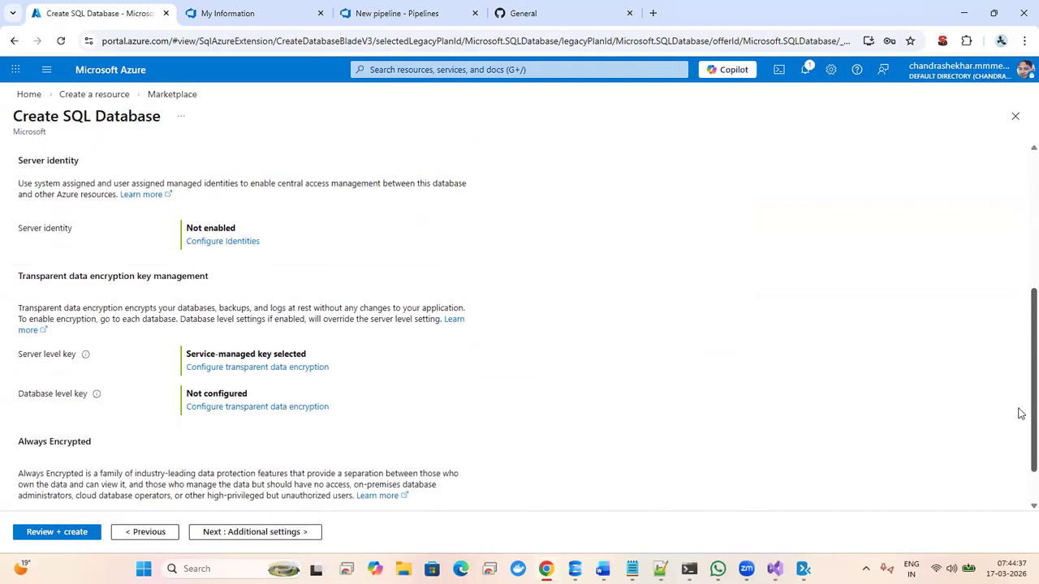
scroll(1020, 413, "up", 3)
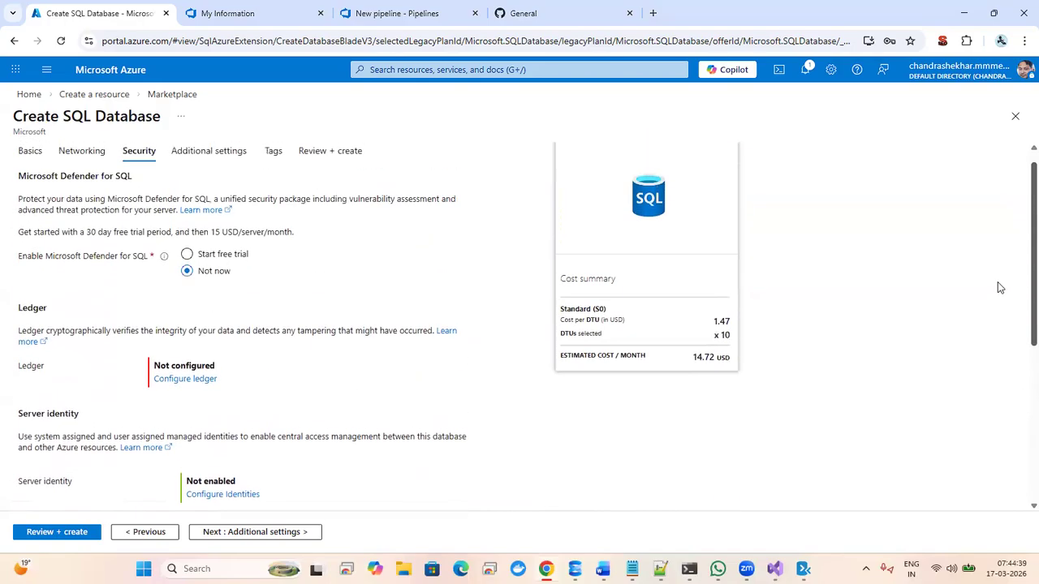
scroll(999, 287, "down", 4)
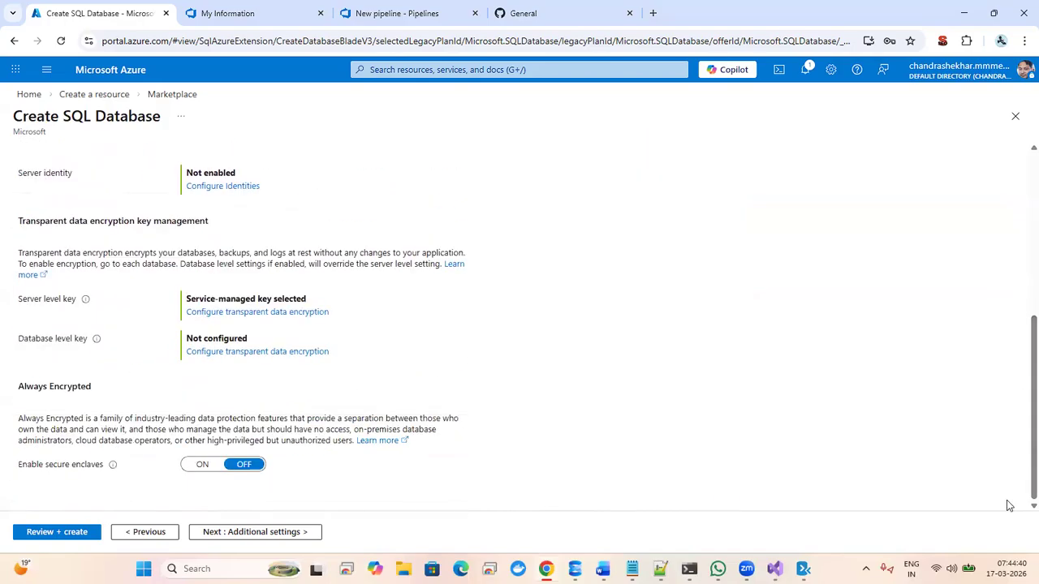
left_click(267, 532)
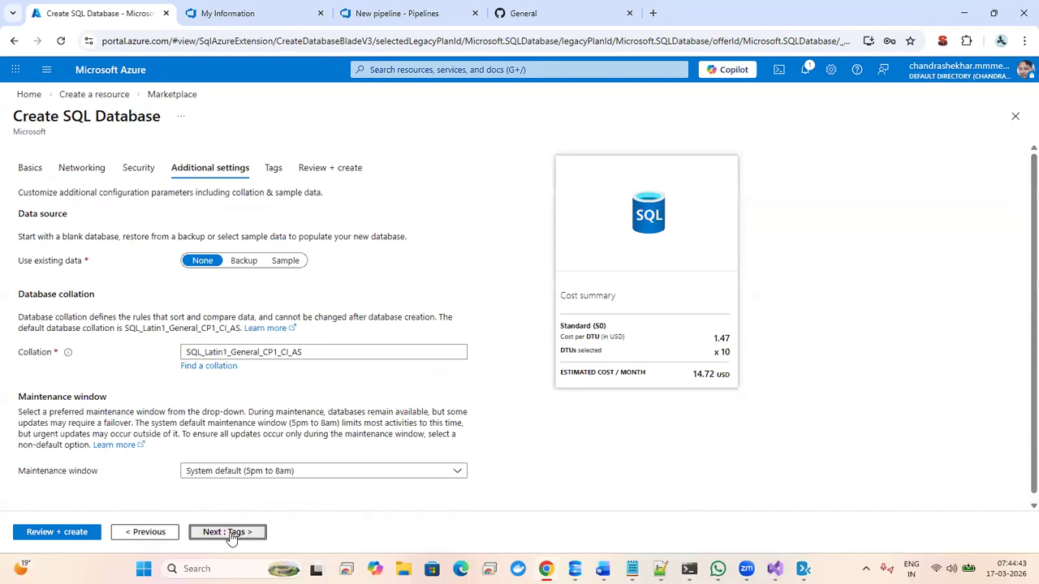
left_click(267, 532)
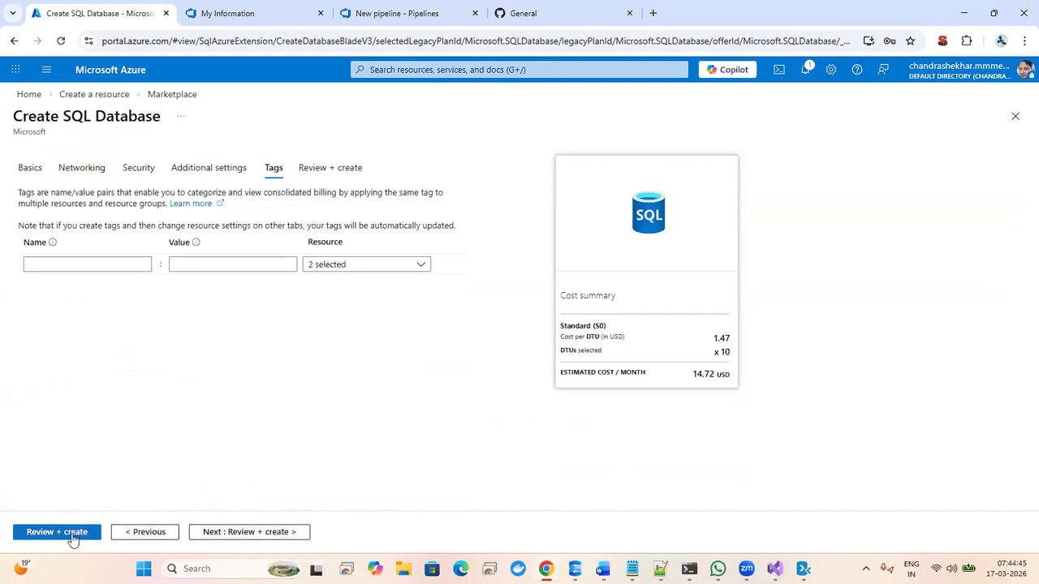
- Submit demodb and its aspnetdemodb server for deployment to Focus101
left_click(57, 533)
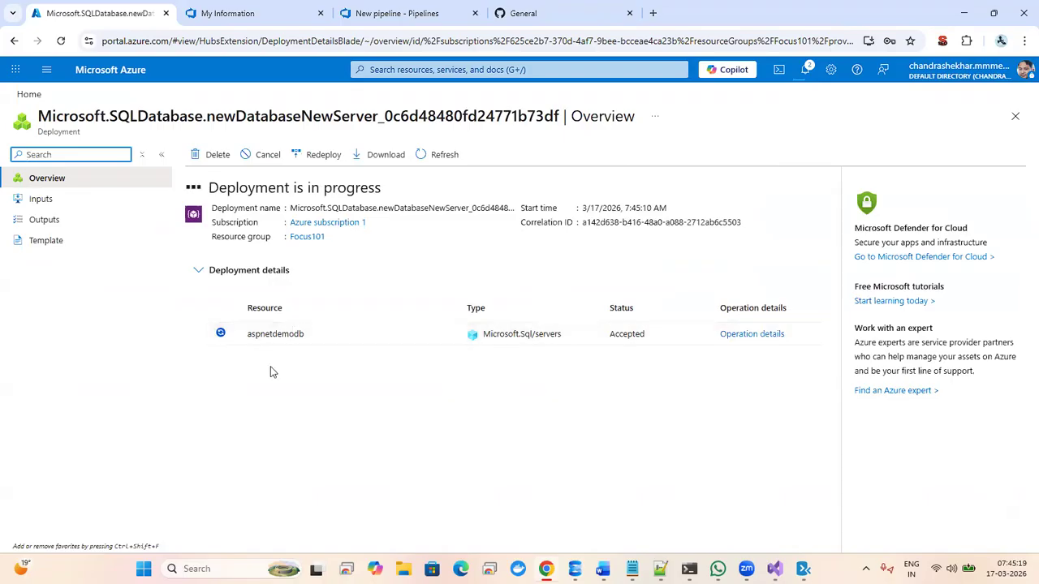
left_click(239, 16)
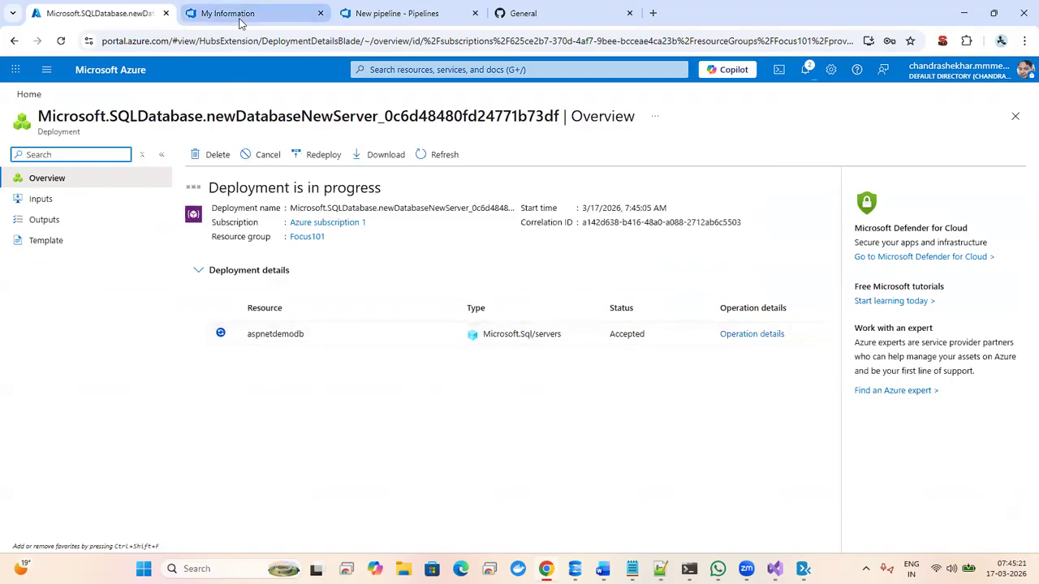
left_click(361, 13)
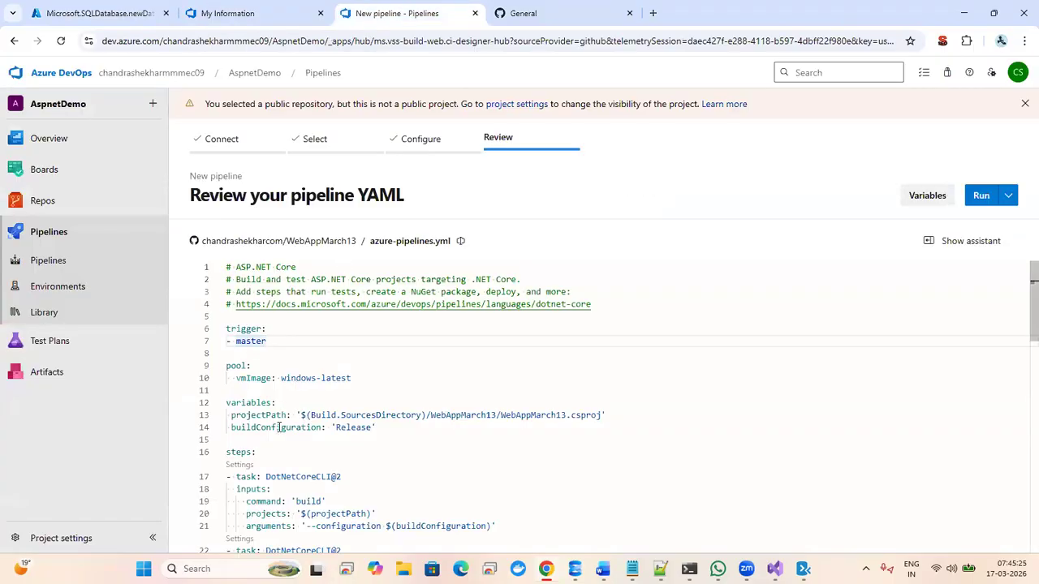
left_click(357, 391)
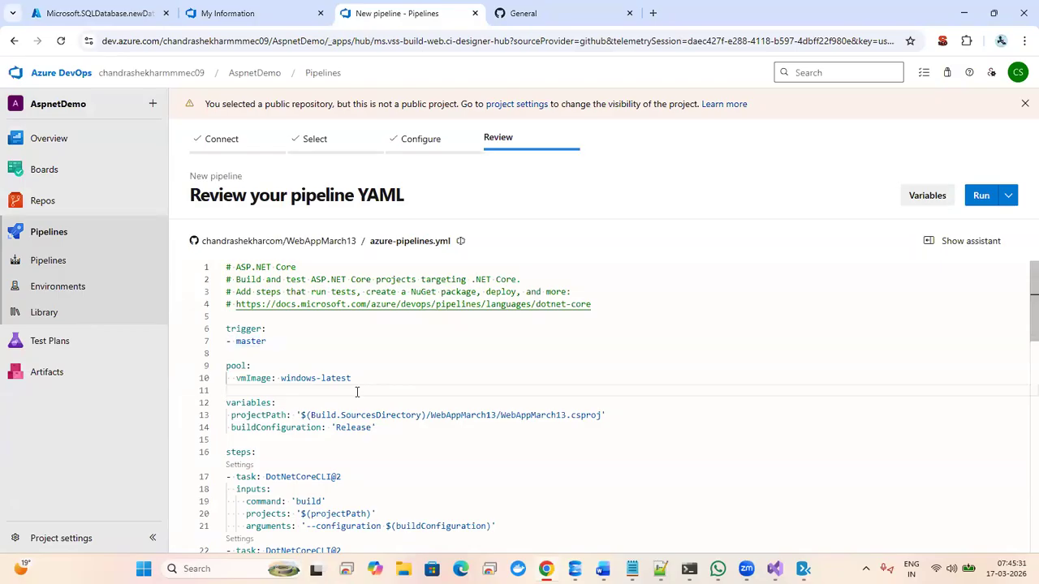
left_click(958, 245)
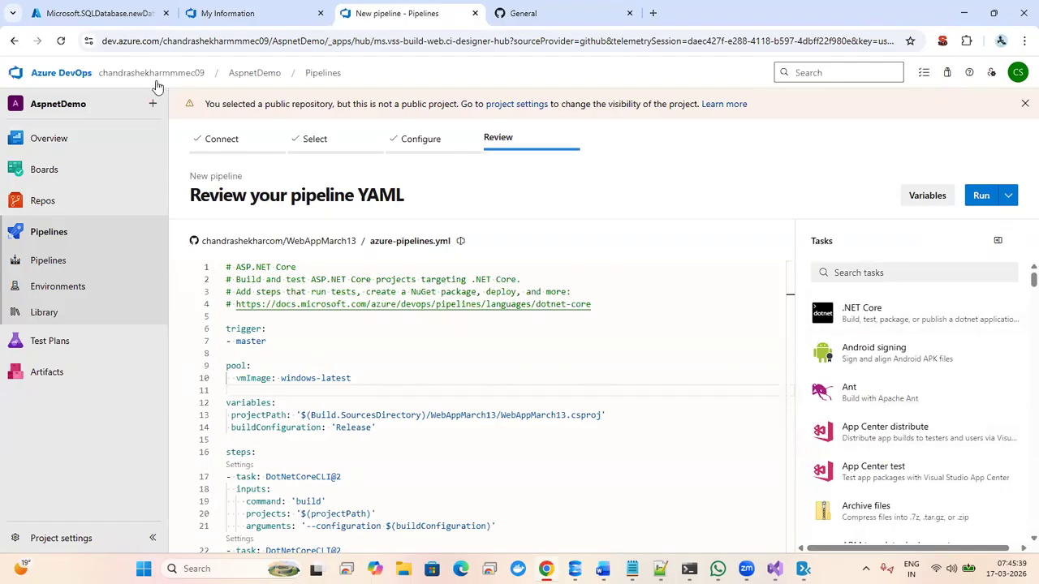
left_click(91, 12)
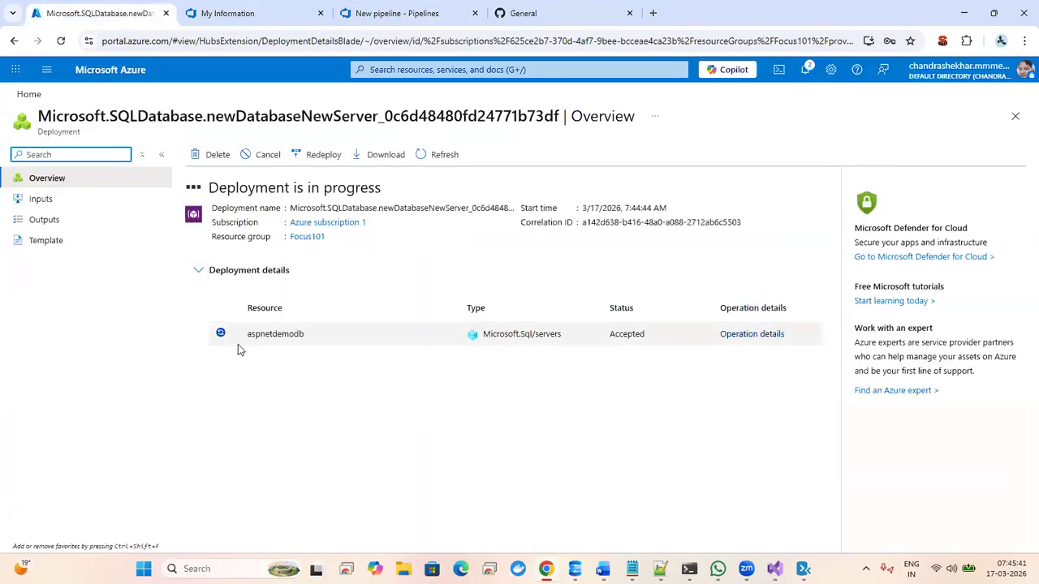
left_click(242, 18)
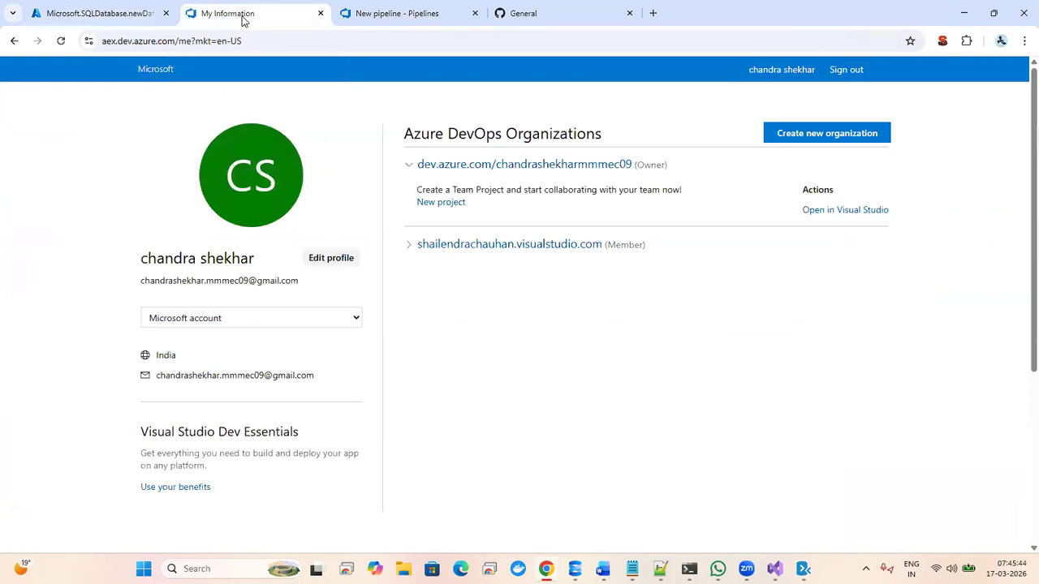
left_click(93, 16)
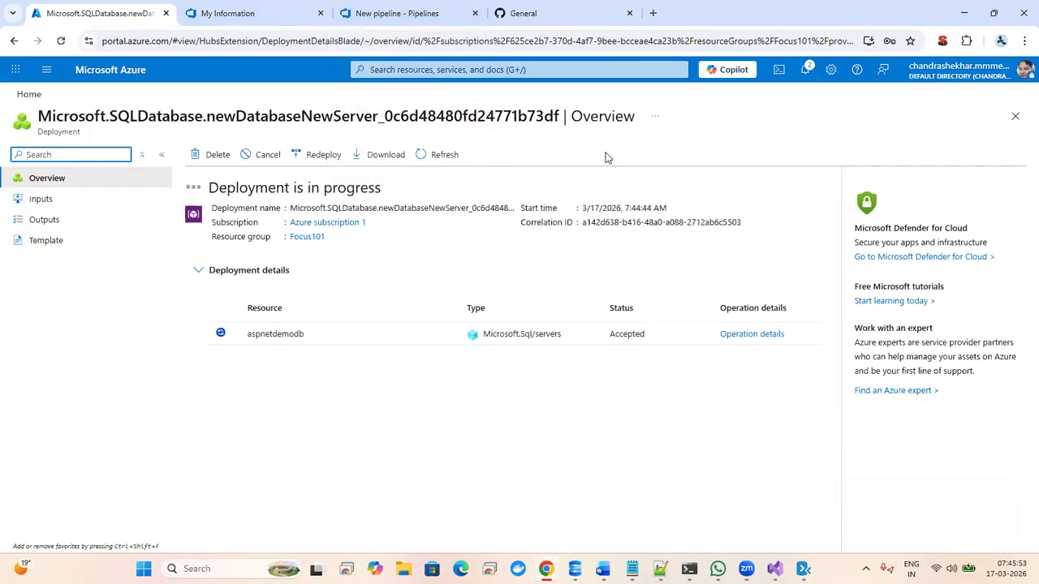
left_click(536, 13)
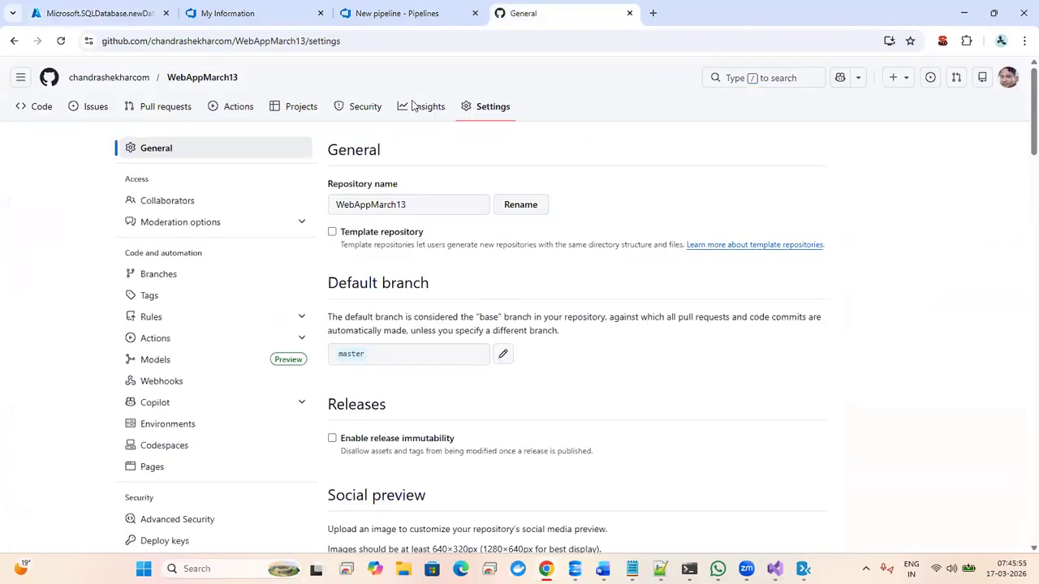
left_click(73, 16)
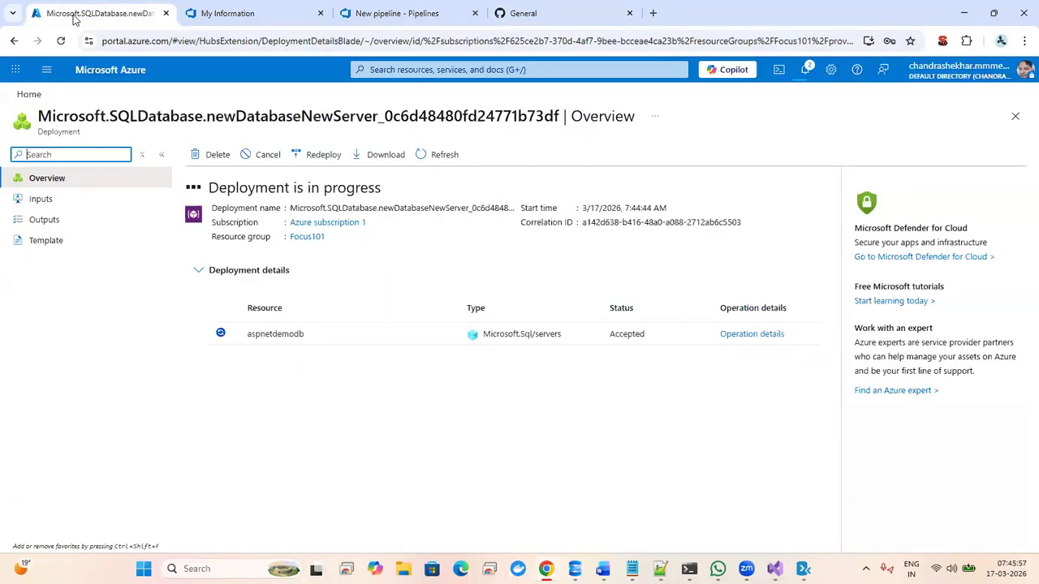
left_click(300, 428)
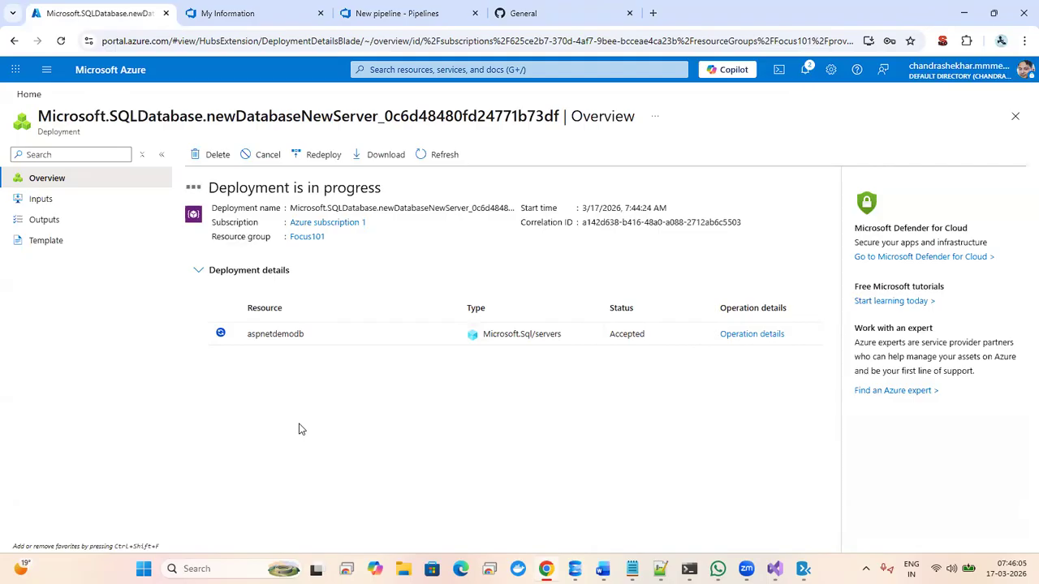
- Bring the Data Migration Assistant window in front of the Azure deployment page
mouse_move(803, 568)
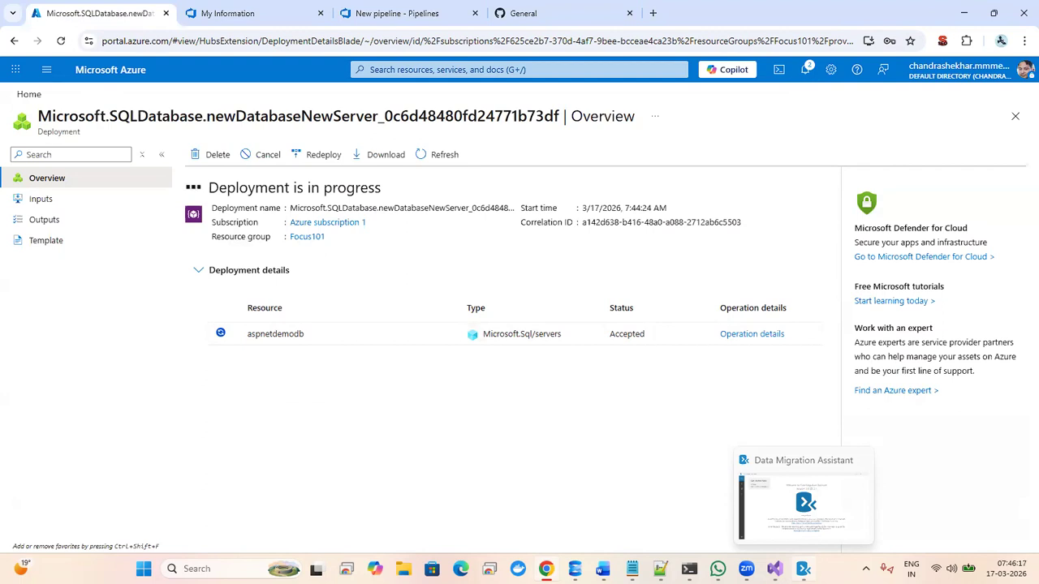
left_click(803, 568)
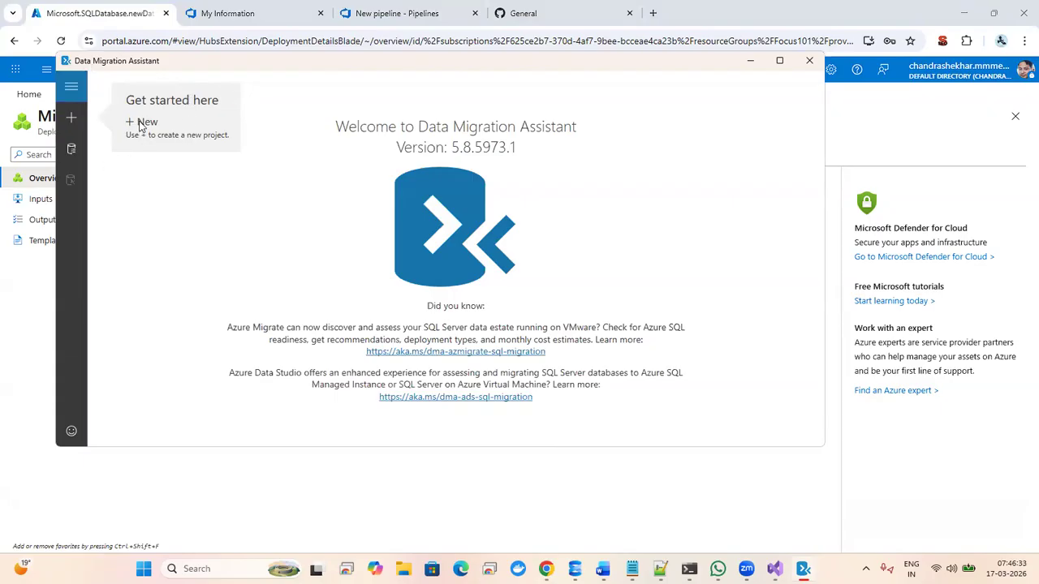
- Create migration project 'local' from SQL Server to Azure SQL Database, covering schema and data
left_click(81, 120)
left_click(132, 156)
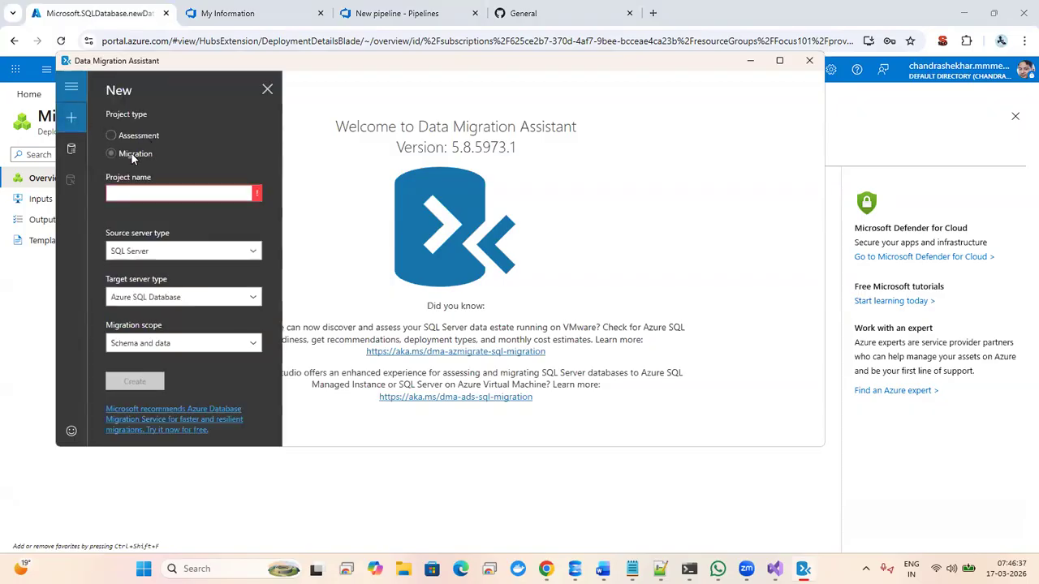
left_click(154, 190)
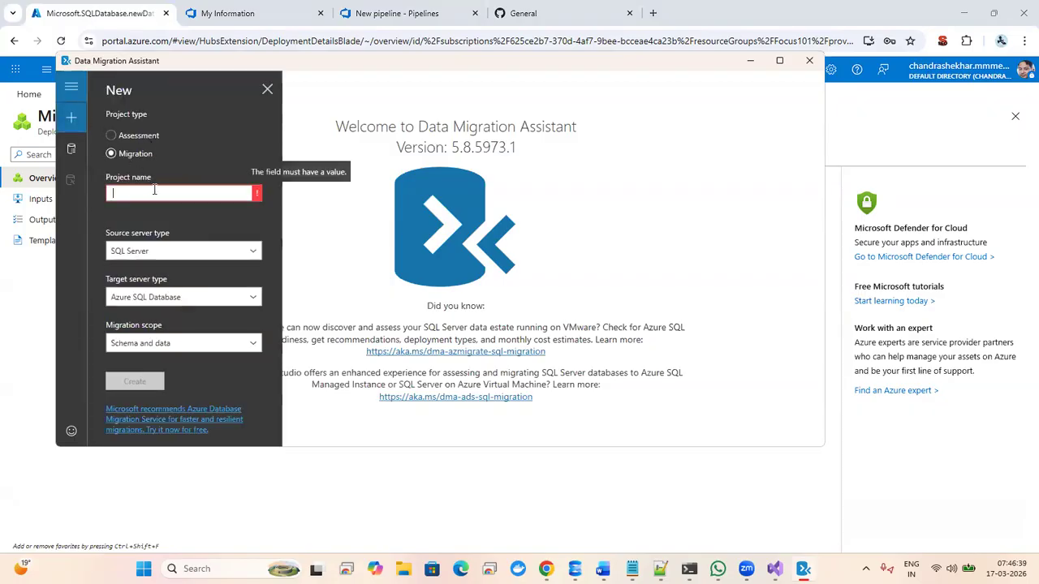
type("local")
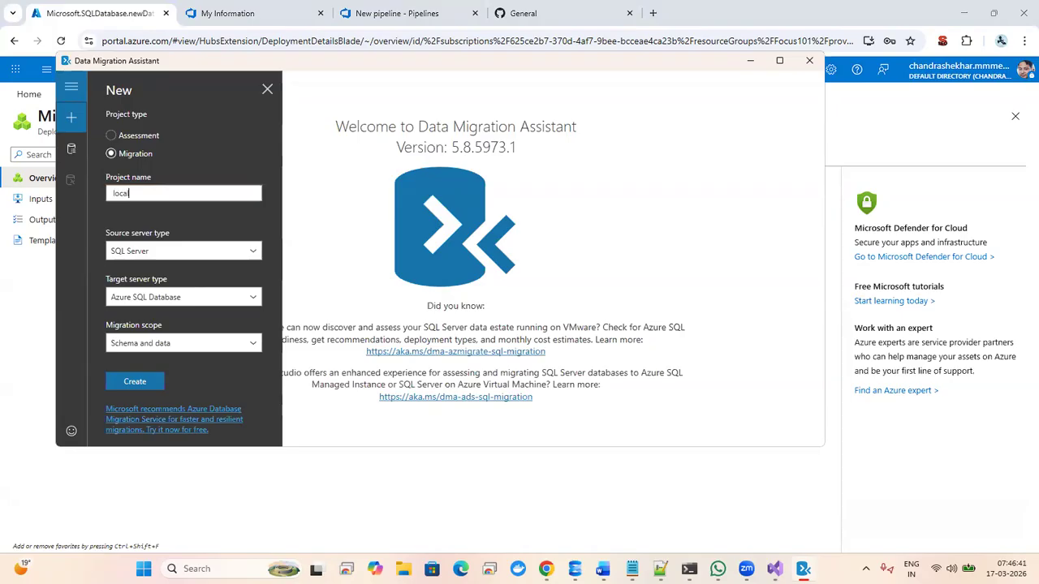
left_click(155, 251)
left_click(156, 271)
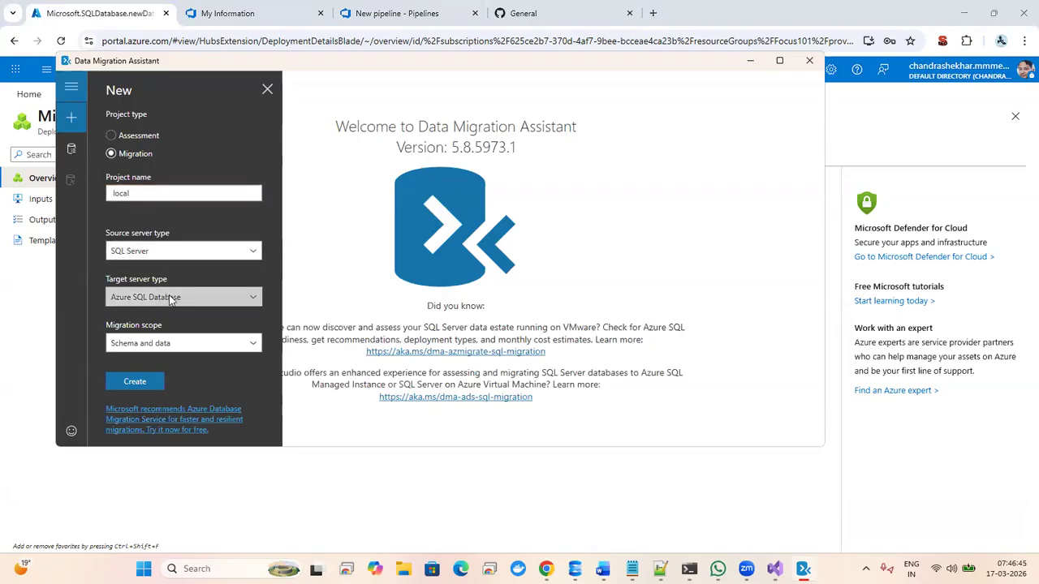
left_click(170, 298)
left_click(170, 297)
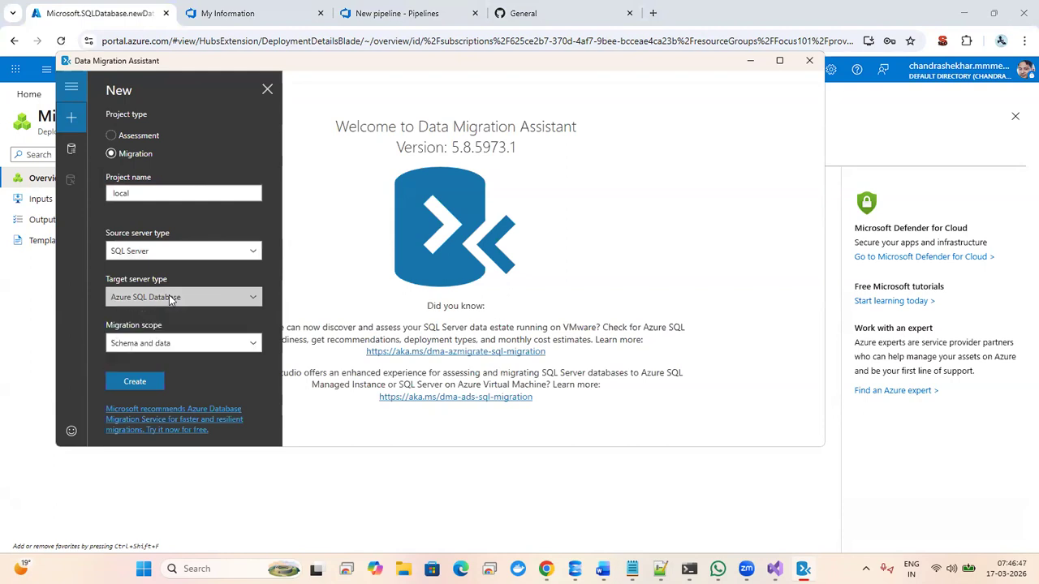
left_click(147, 385)
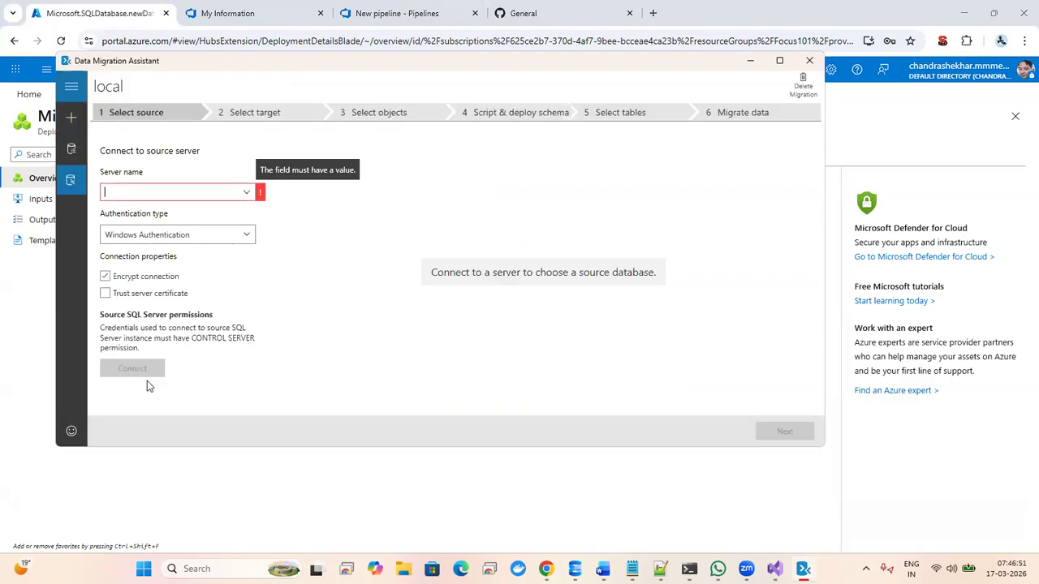
- Set the source authentication type to SQL Server Authentication
left_click(248, 192)
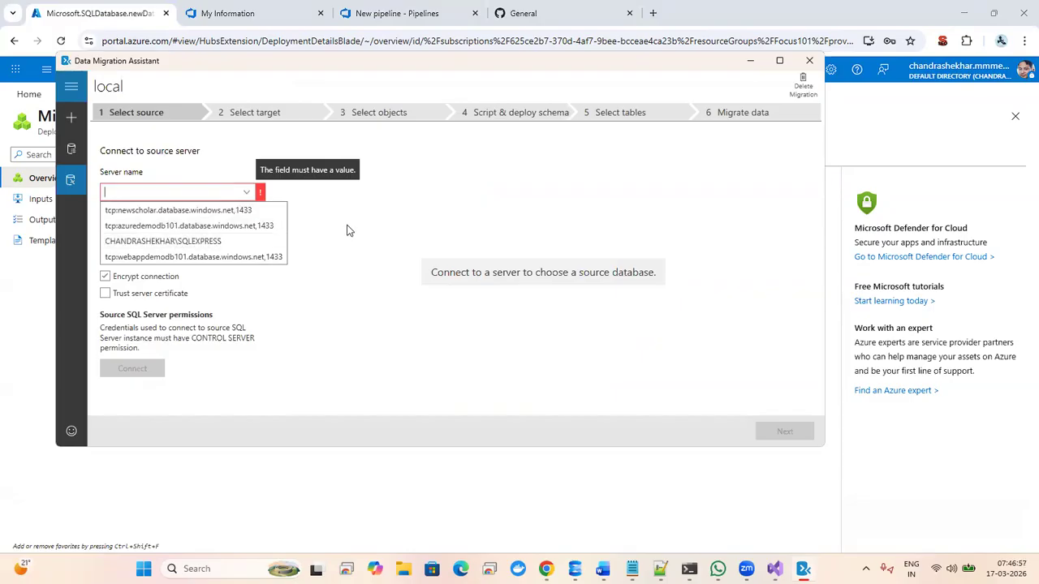
left_click(315, 294)
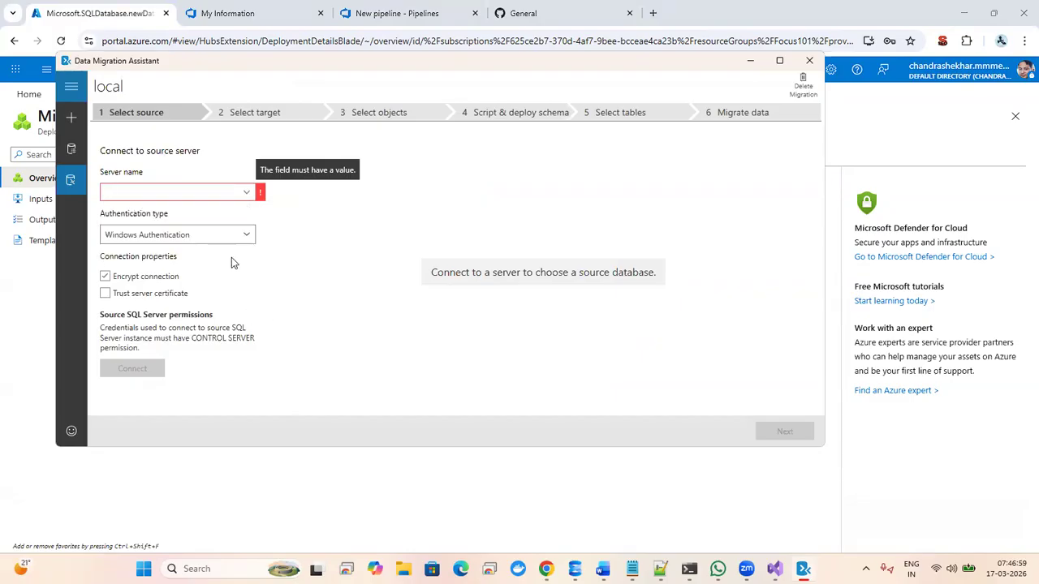
left_click(243, 235)
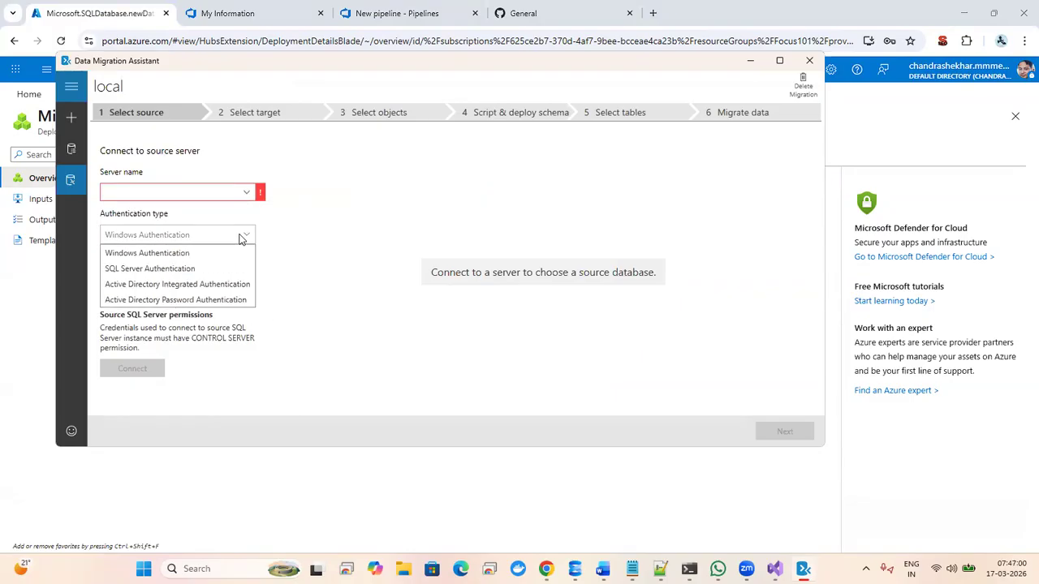
left_click(190, 273)
- Leave the server name empty and return to the completed Azure demodb deployment page
left_click(174, 195)
left_click(171, 194)
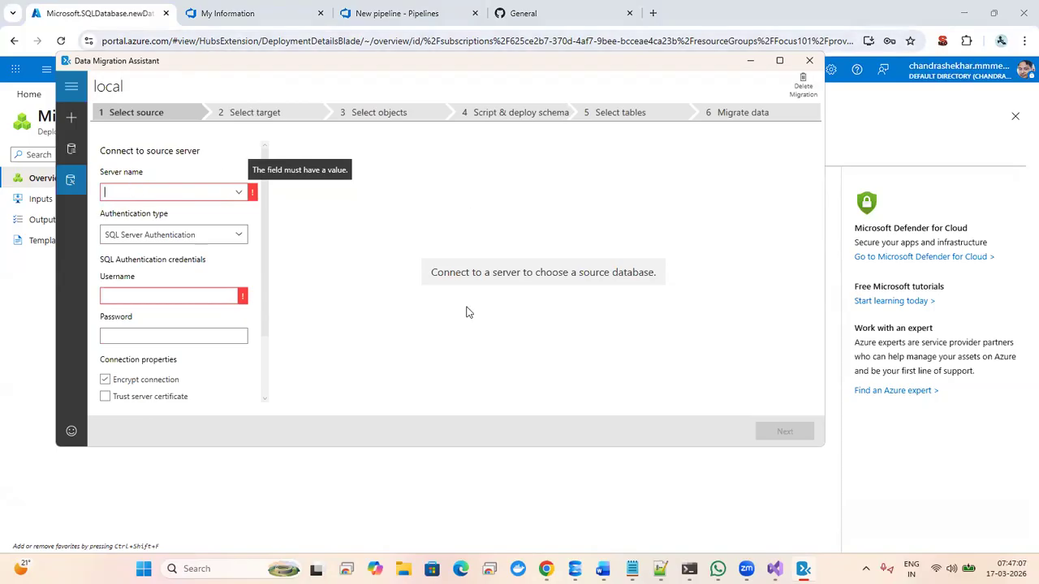
mouse_move(545, 568)
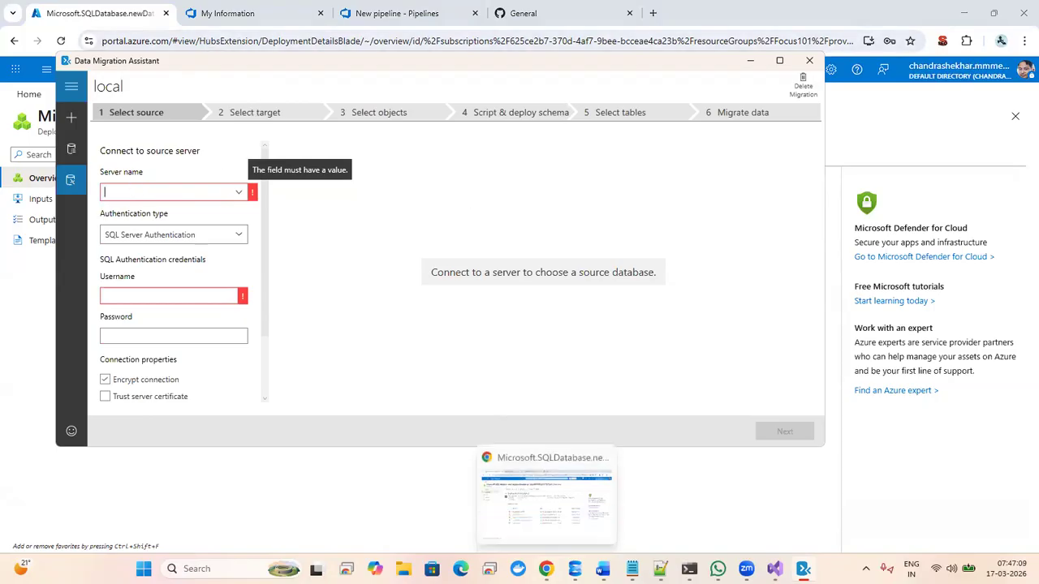
left_click(546, 497)
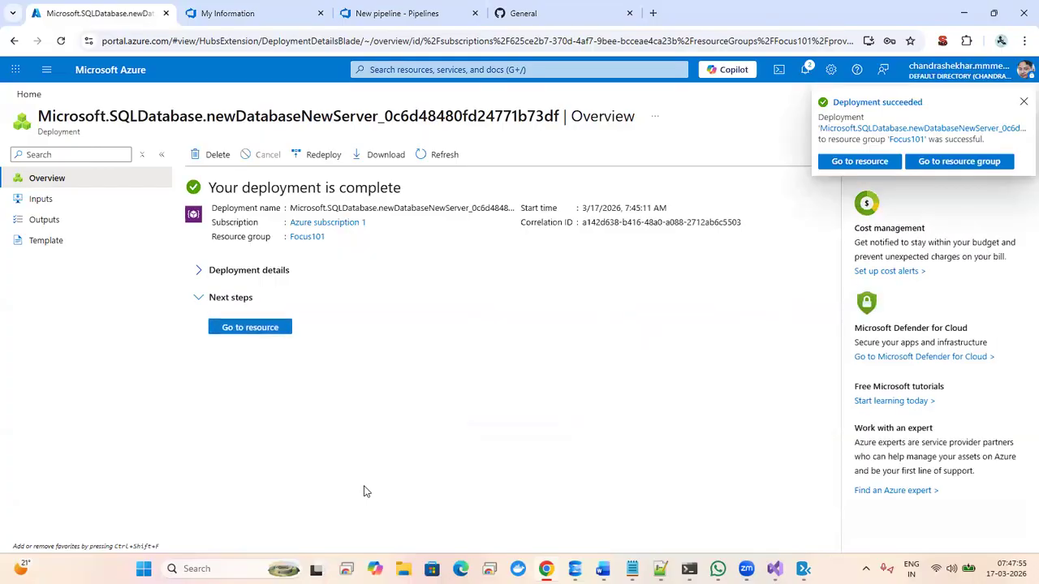
- Copy the server address from demodb's SQL-authentication ADO.NET connection string
left_click(248, 328)
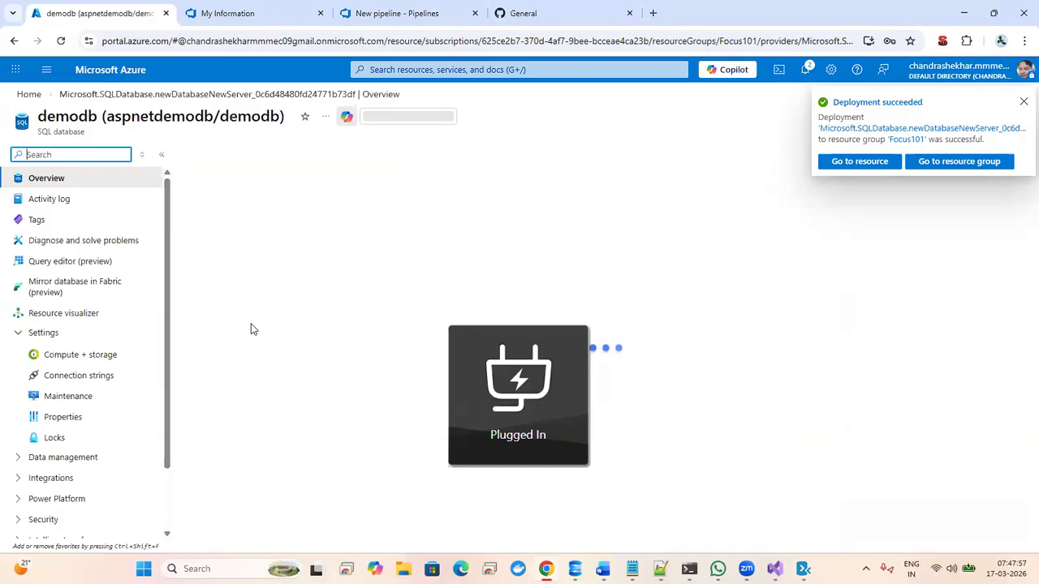
left_click(77, 378)
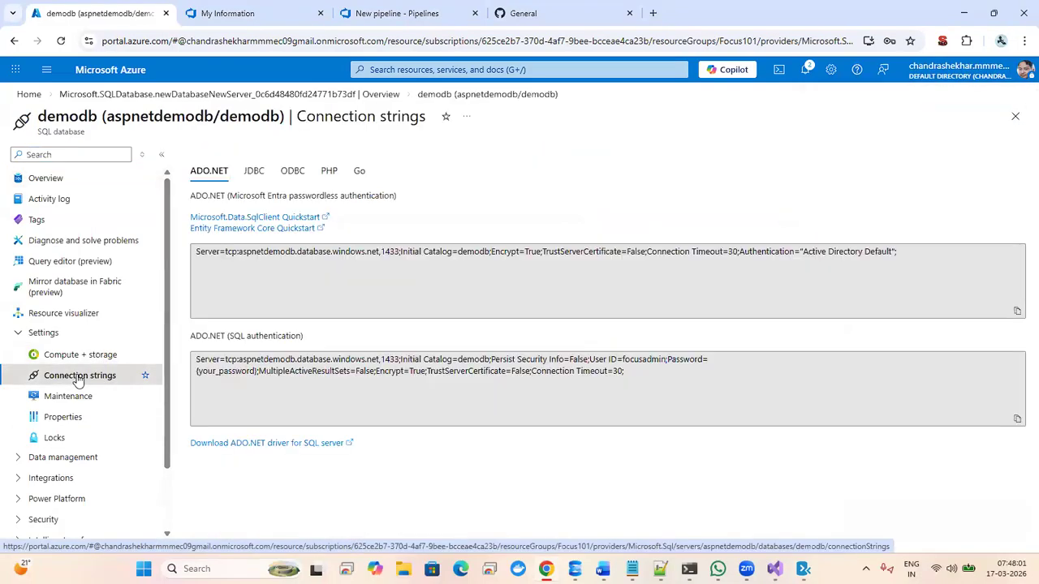
left_click(227, 365)
left_click(228, 364)
left_click_drag(227, 363, 400, 359)
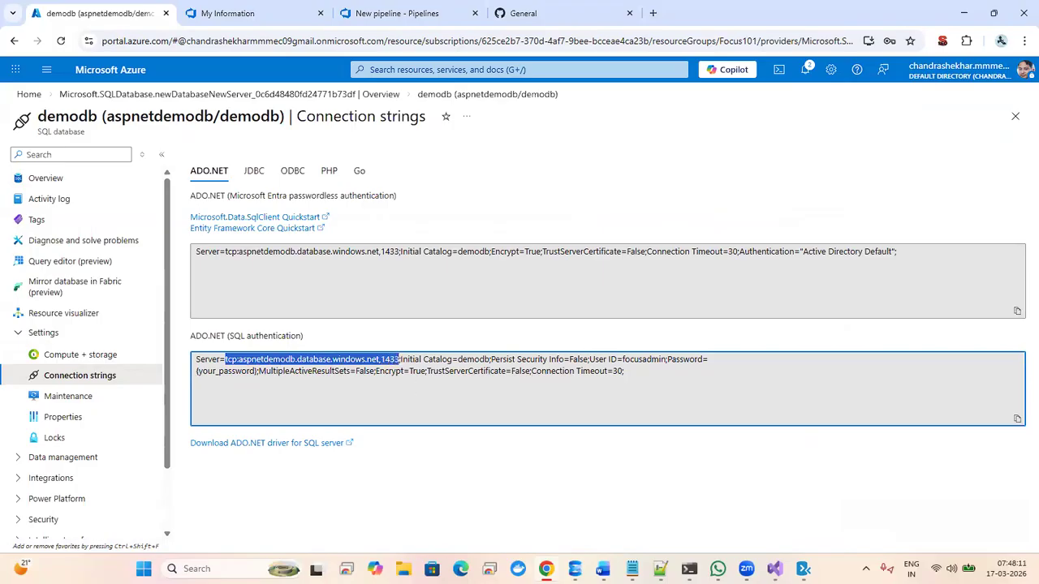
key("alt+Tab")
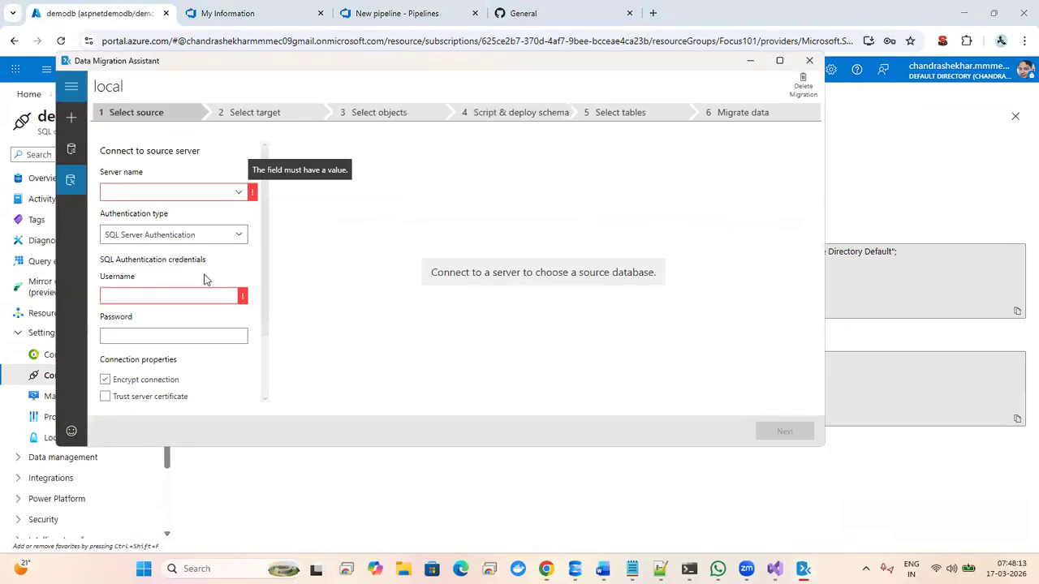
- Enter the pasted Azure server address, the admin login and its password as source
left_click(165, 193)
key("ctrl+v")
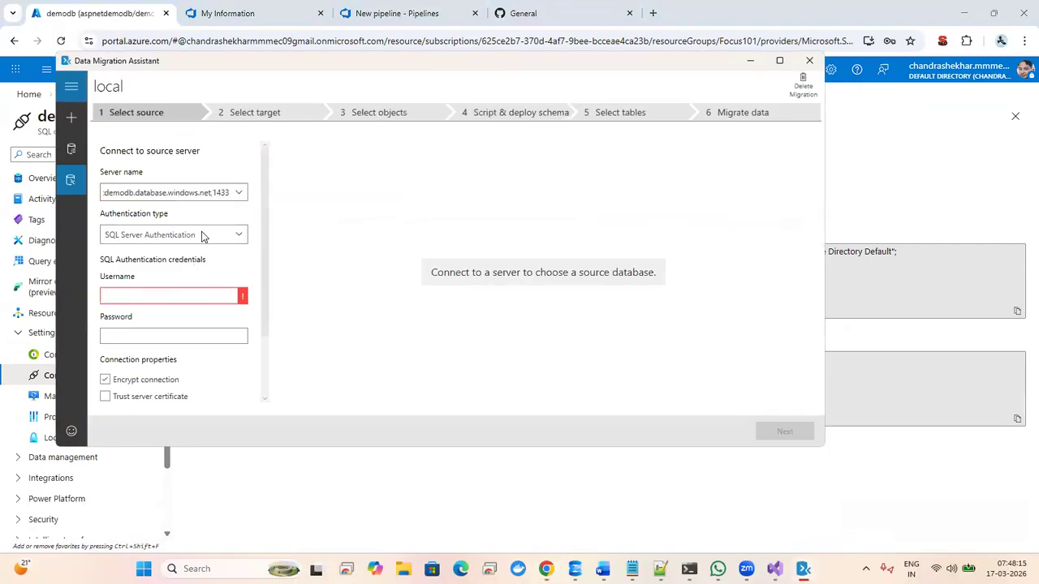
left_click(175, 305)
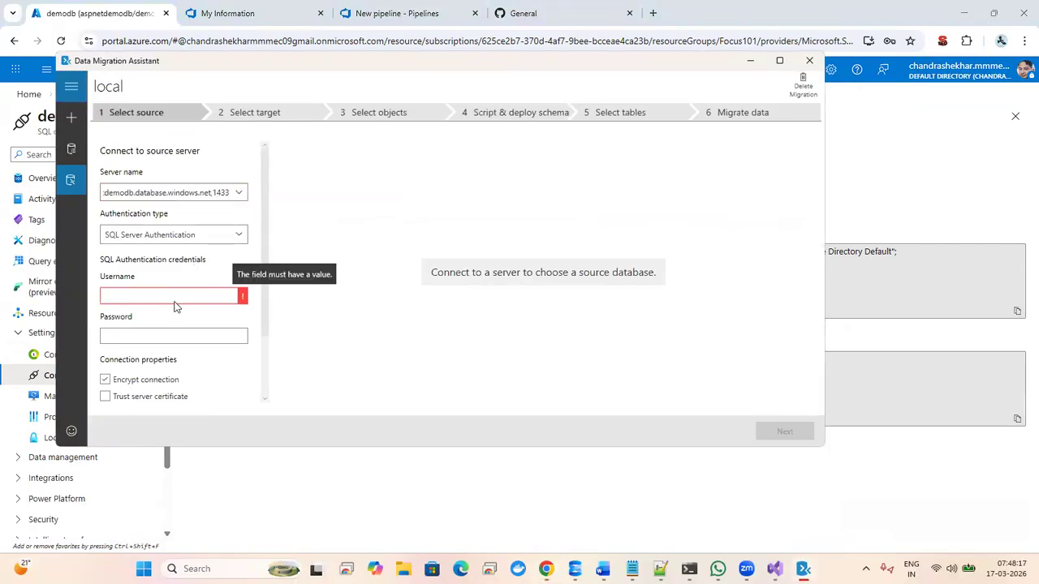
type("focusadmin")
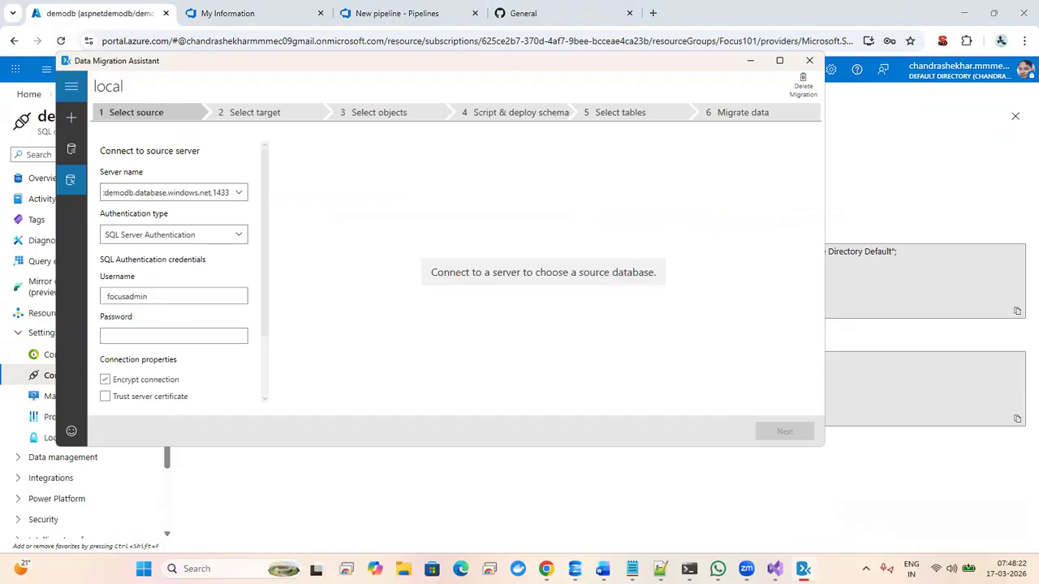
left_click(177, 335)
type("**********")
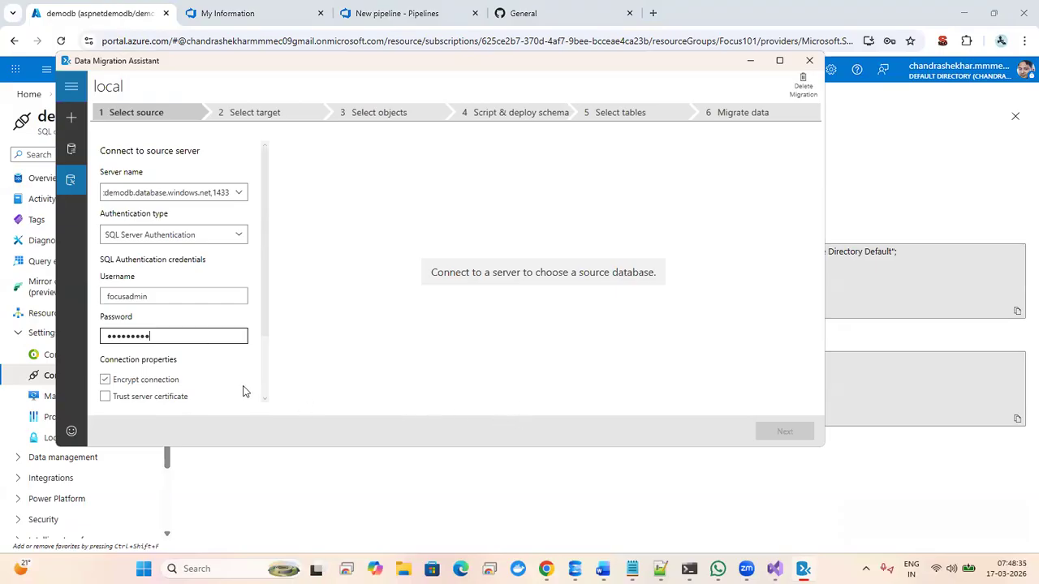
- Tick both Encrypt connection and Trust server certificate
left_click(150, 397)
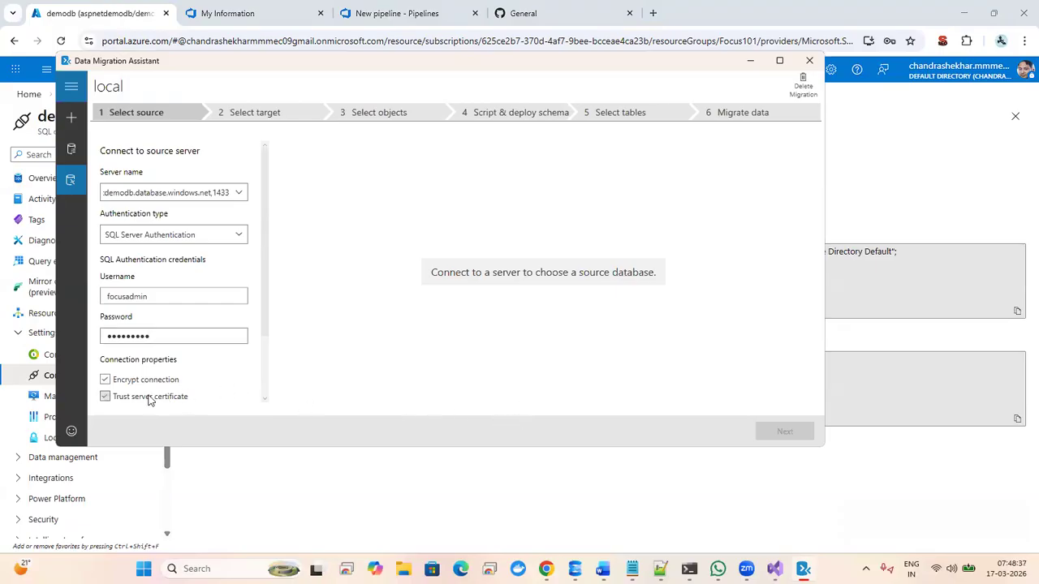
left_click(105, 397)
left_click(105, 380)
left_click(105, 380)
left_click(105, 396)
left_click(165, 195)
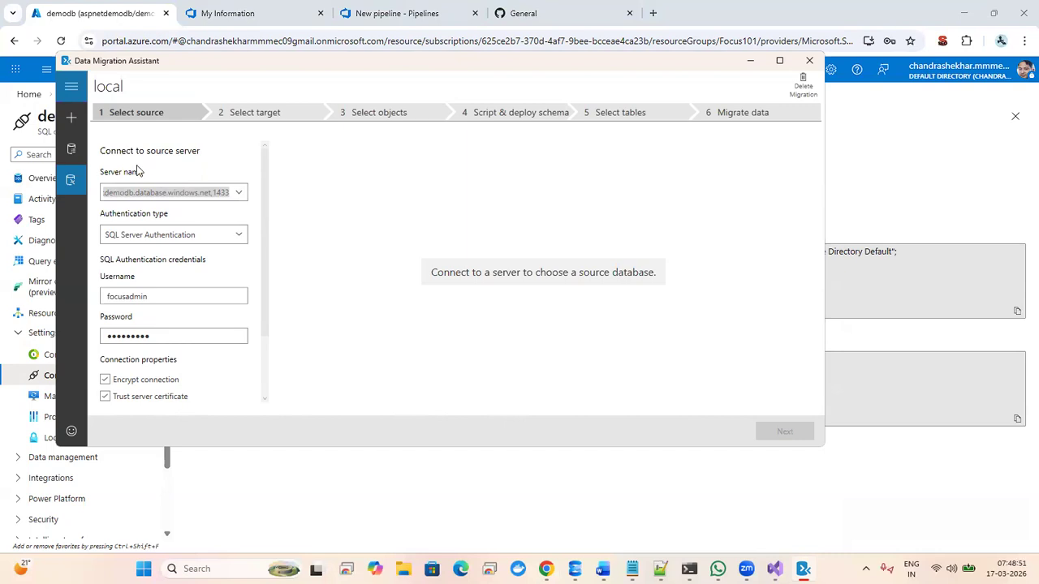
- Connect to local SQLEXPRESS with Windows Authentication, select DemoDB, and continue to the target step
left_click(238, 193)
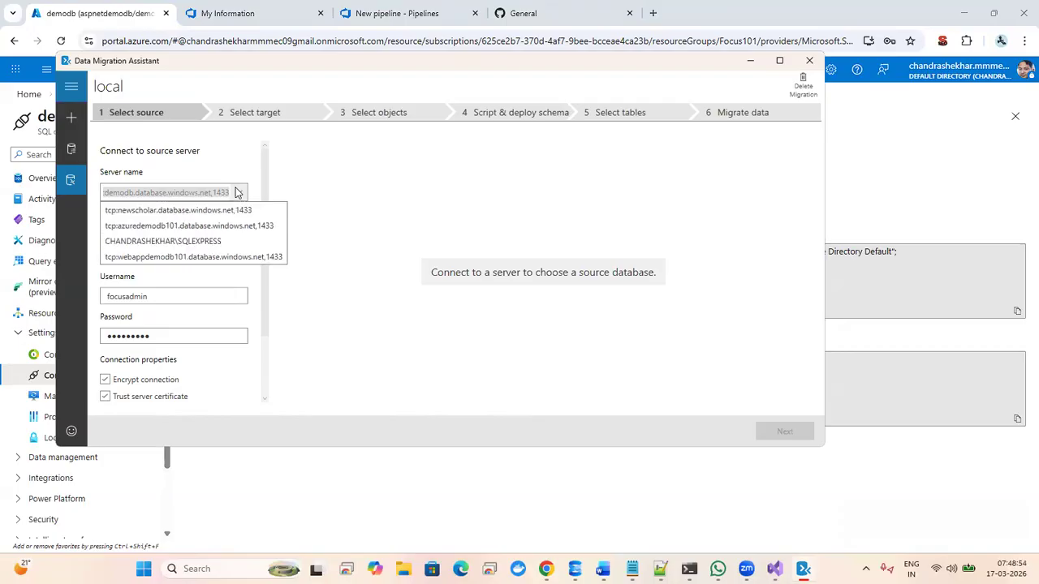
left_click(190, 240)
left_click(249, 236)
left_click(167, 254)
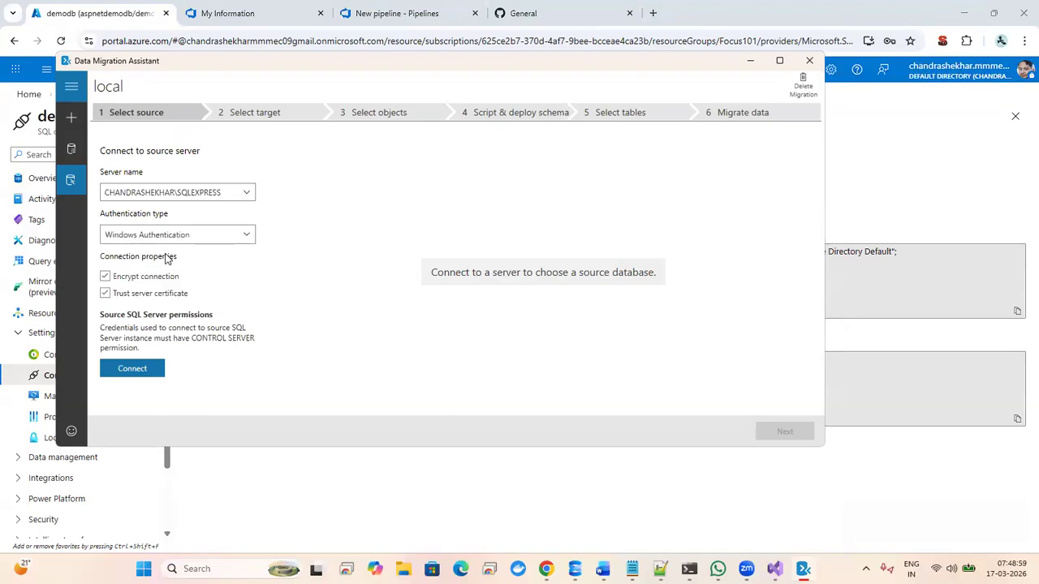
left_click(139, 368)
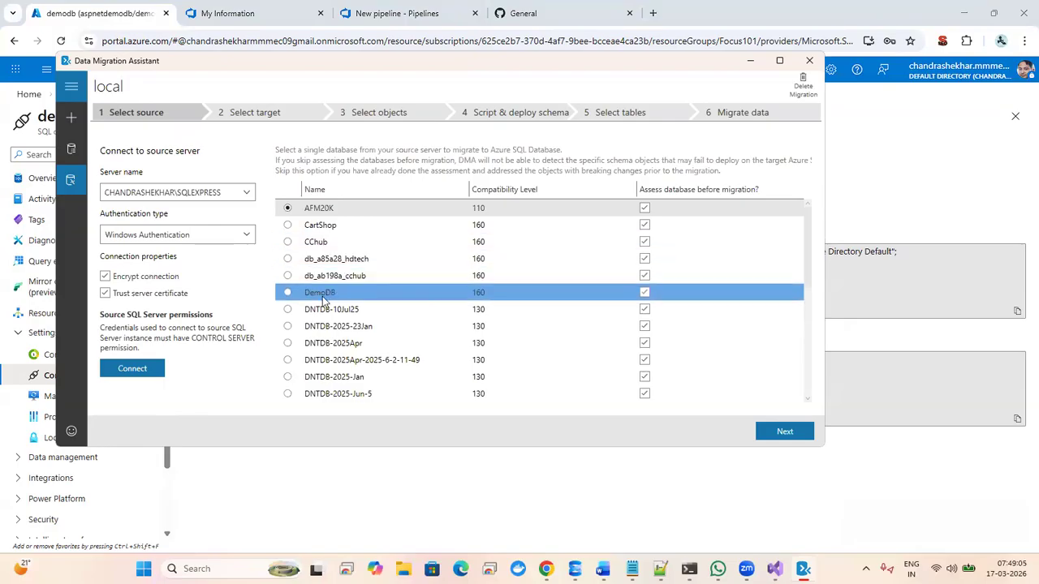
left_click(286, 295)
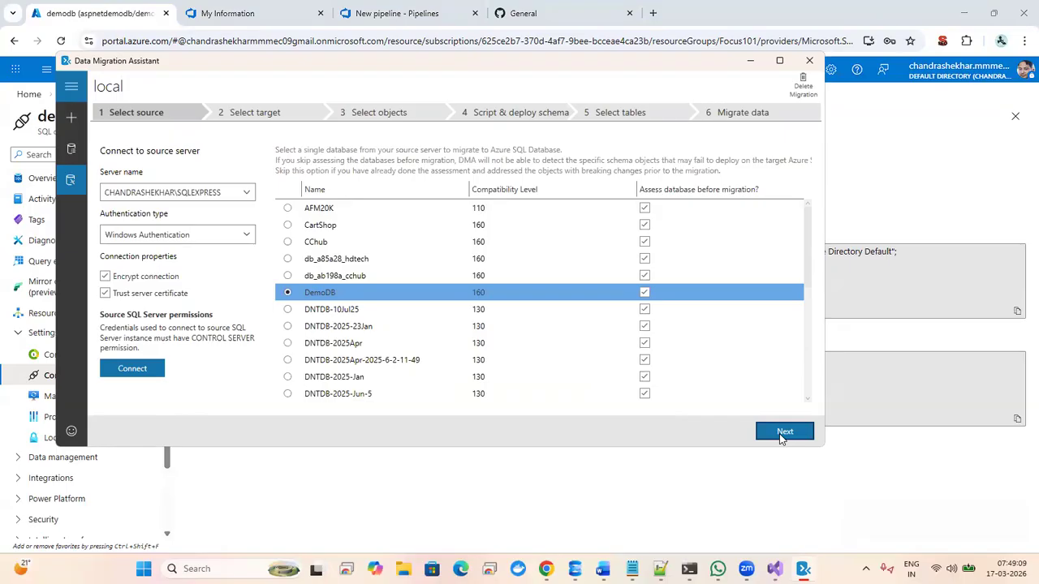
left_click(782, 433)
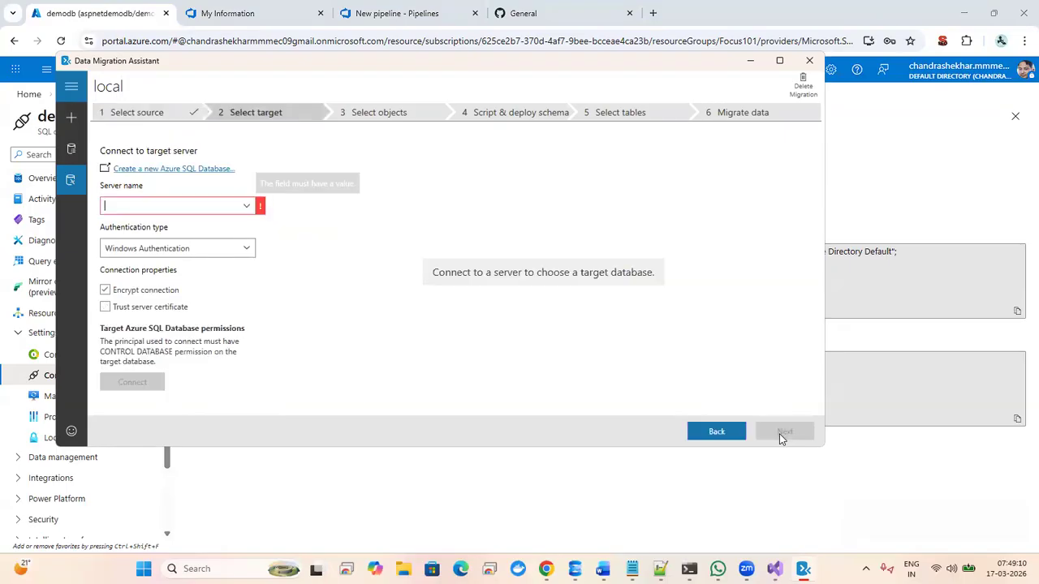
- Enter the Azure SQL server address with SQL Server Authentication, the admin login and password
left_click(144, 206)
key("ctrl+v")
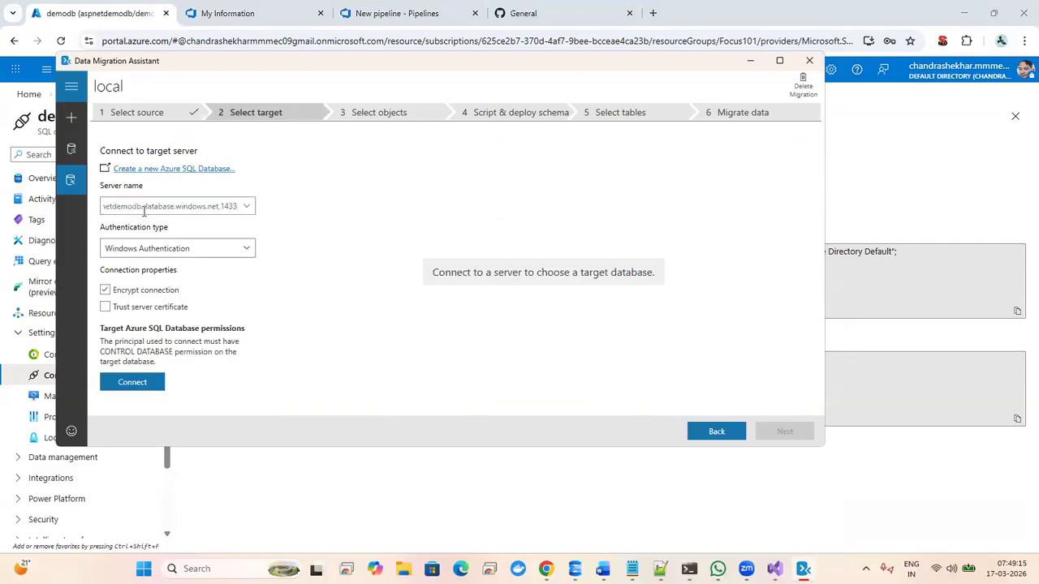
left_click(248, 248)
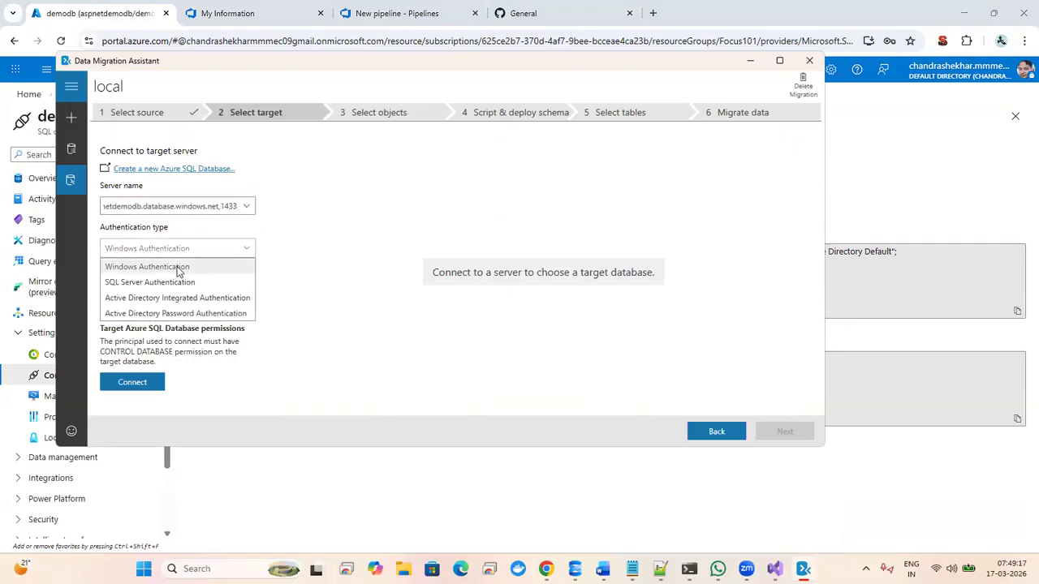
left_click(172, 284)
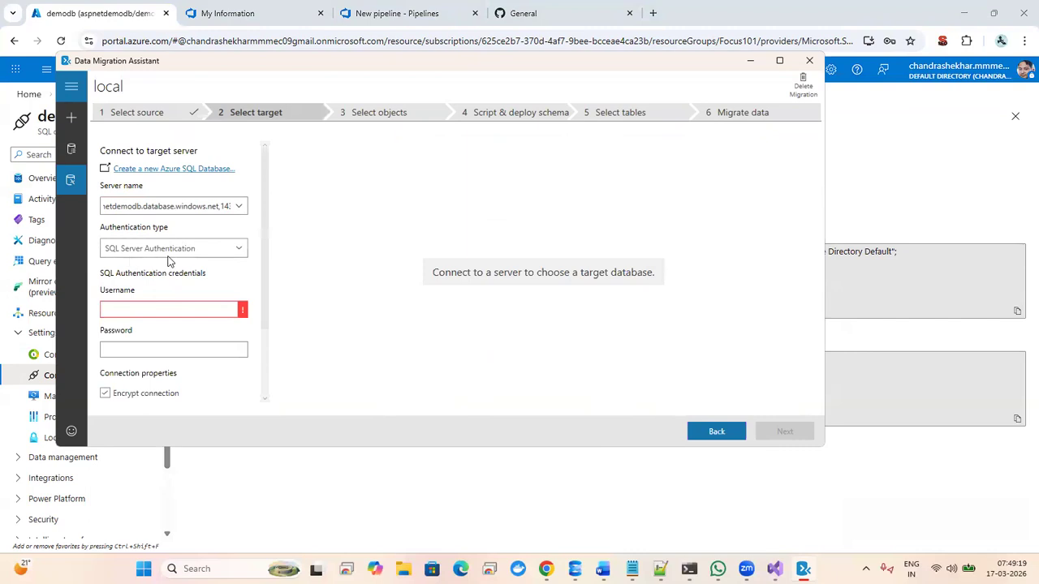
left_click(141, 308)
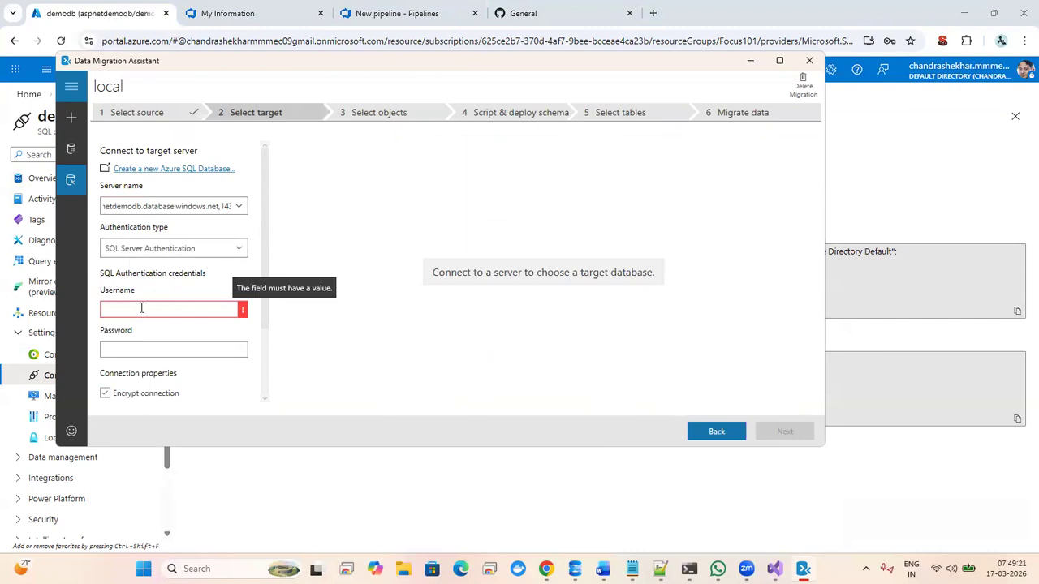
type("f")
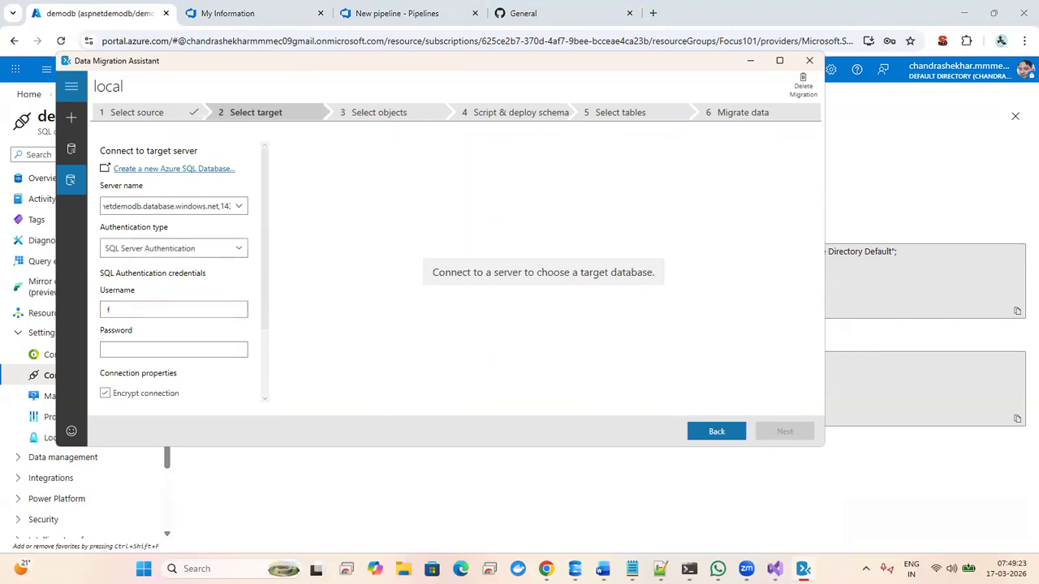
type("ocusadmin")
key("Tab")
type("**********")
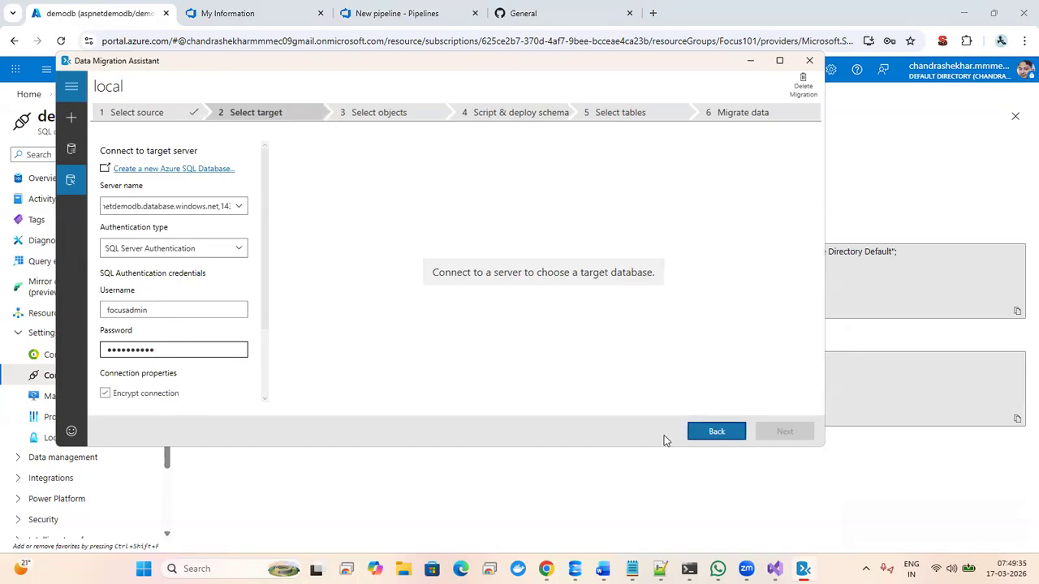
- Trust the server certificate, connect, choose demodb as target, and continue to schema objects
left_click(265, 400)
left_click(266, 400)
left_click(266, 400)
left_click(265, 400)
left_click(265, 400)
left_click(265, 400)
left_click(266, 400)
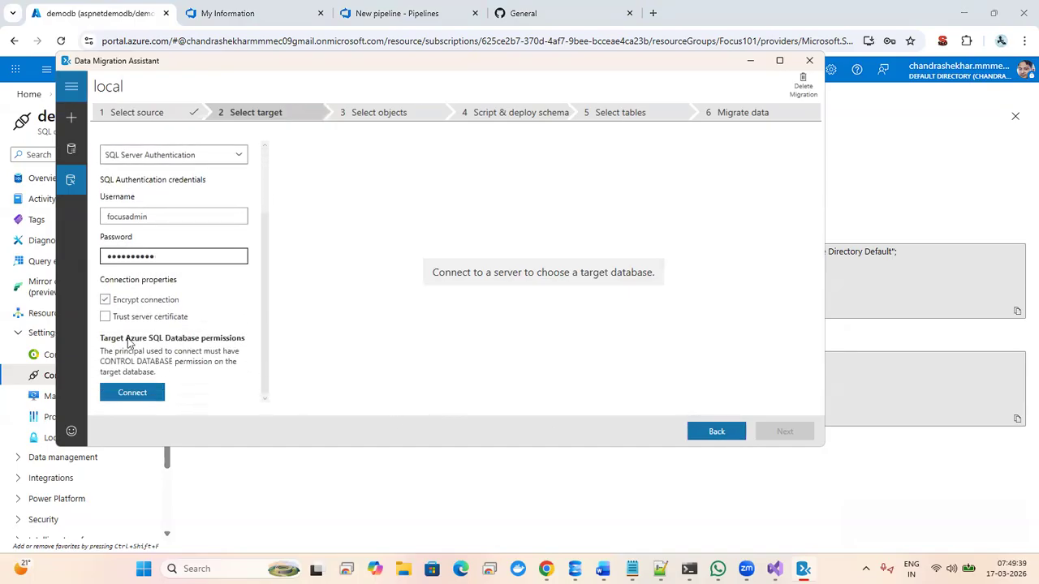
left_click(115, 318)
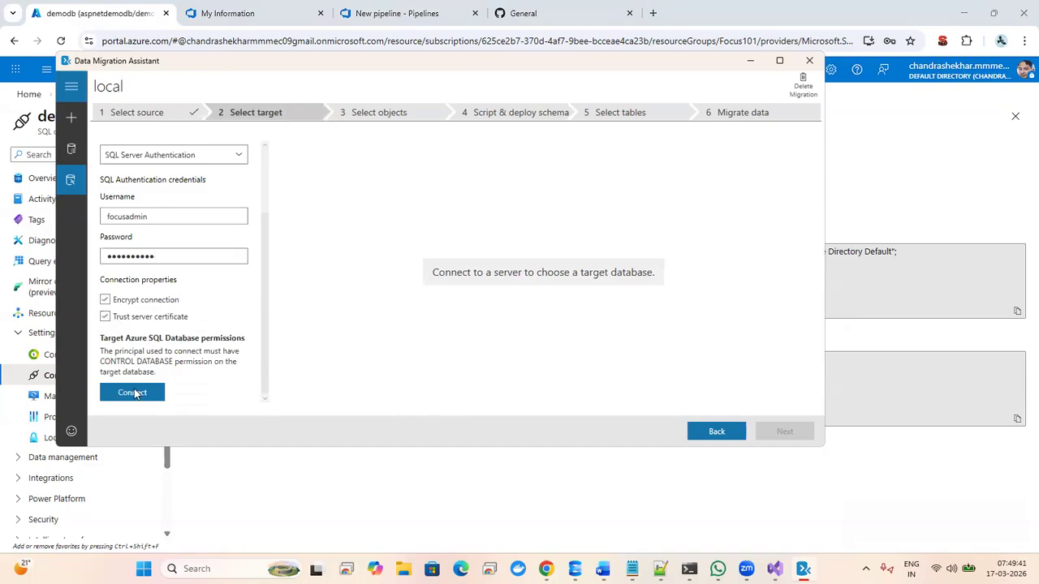
left_click(134, 393)
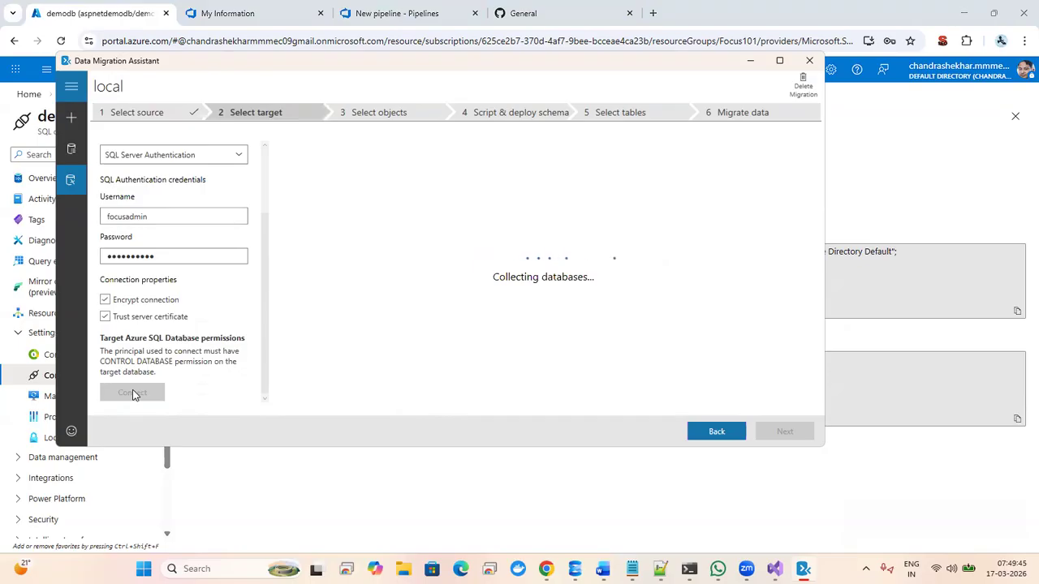
left_click(778, 60)
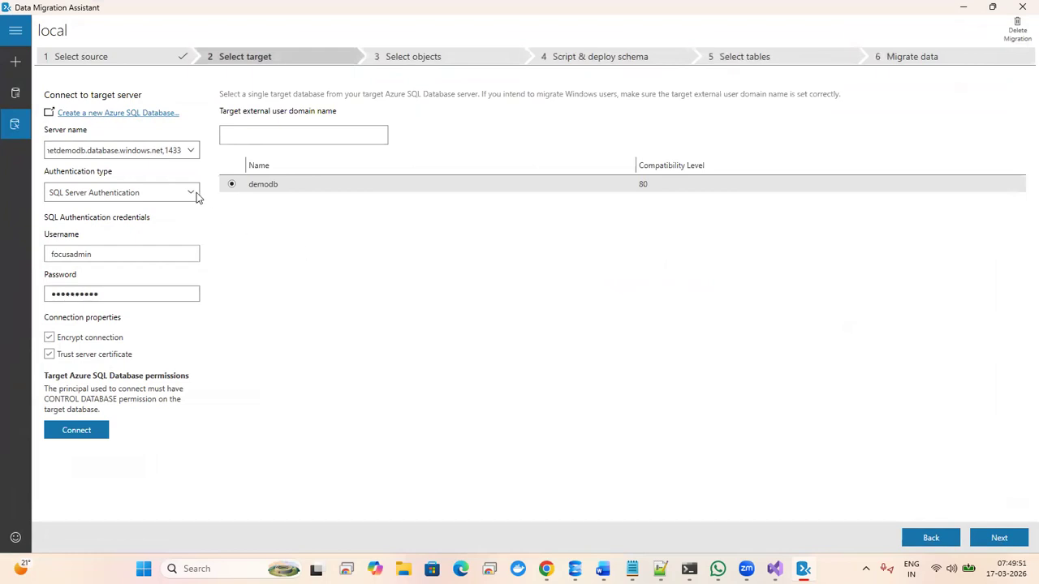
left_click(233, 185)
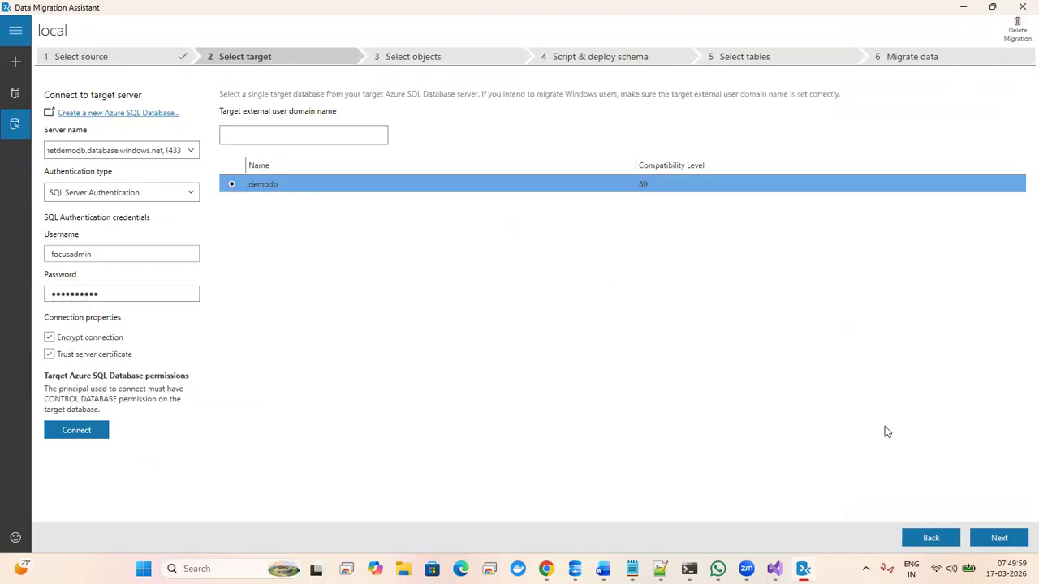
left_click(1000, 540)
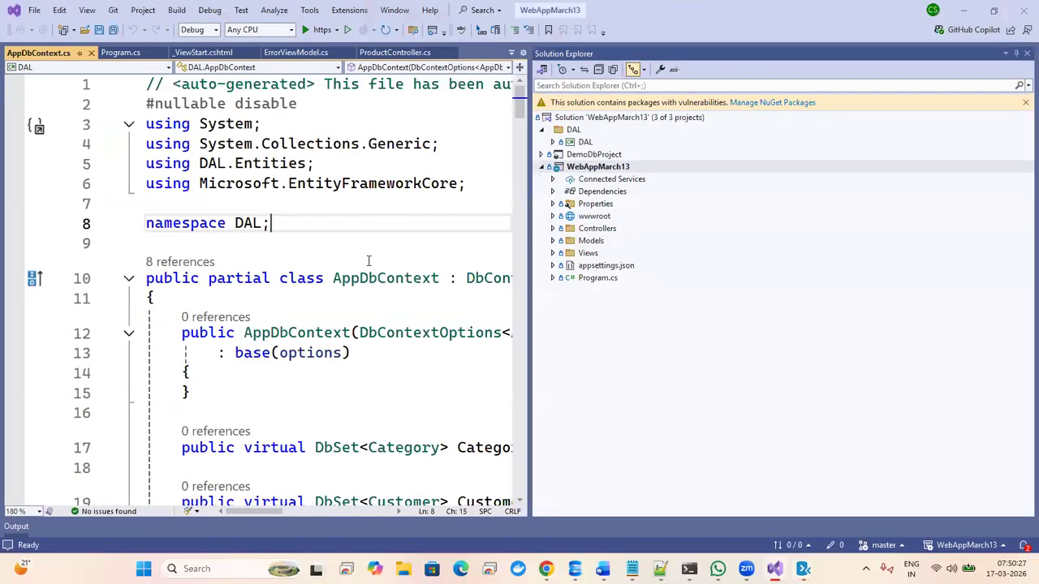
- Check the DbConnection string in appsettings.json, then launch the web app with the https run button
key("Down")
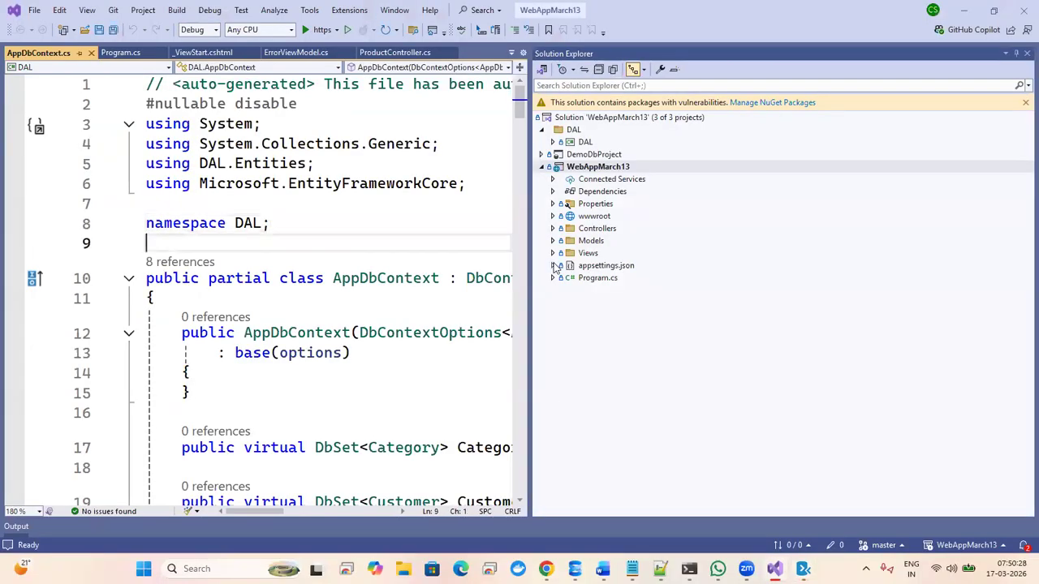
left_click(553, 265)
left_click(611, 278)
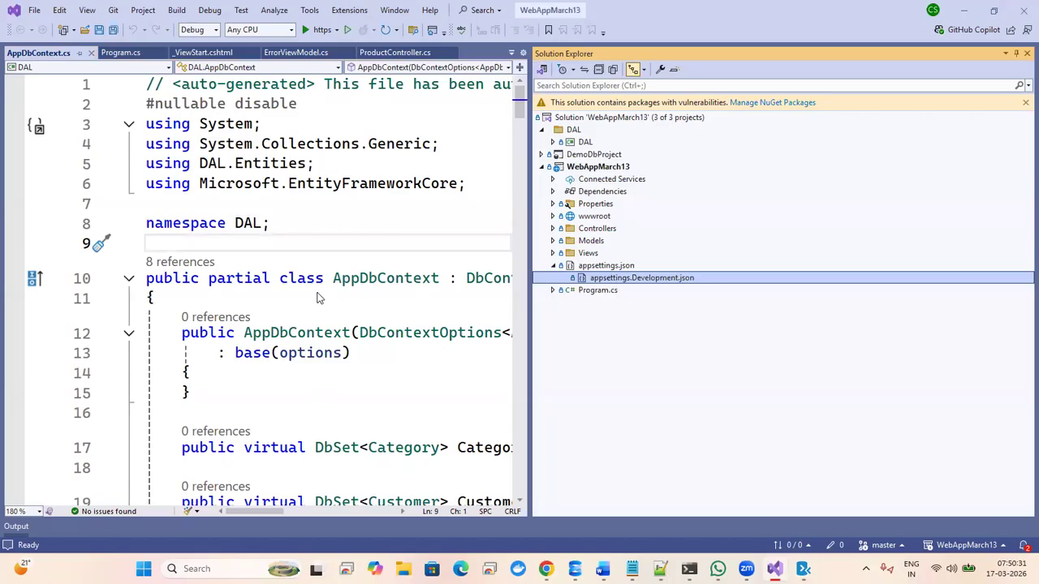
double_click(614, 280)
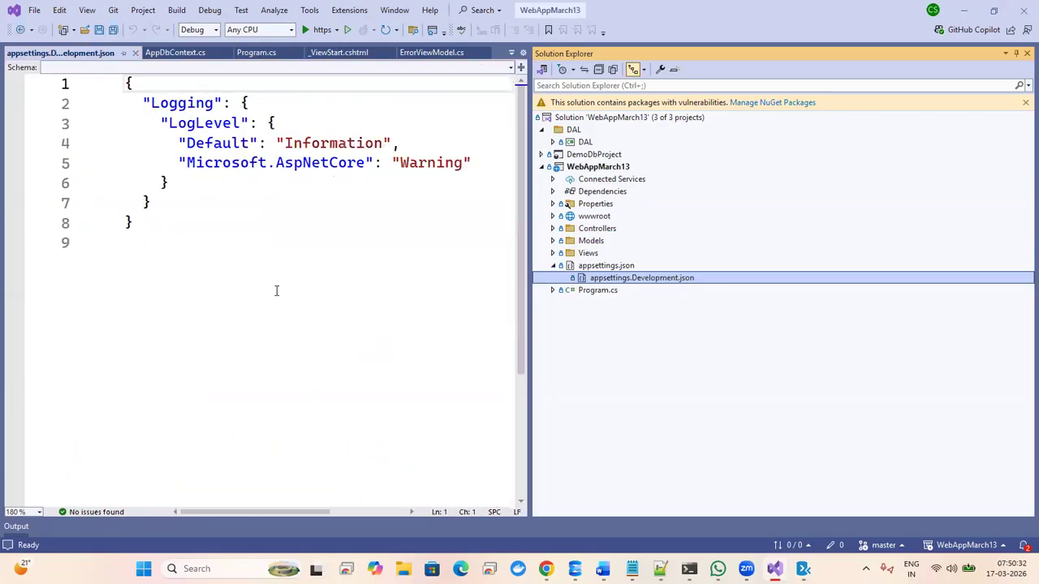
double_click(600, 266)
left_click(439, 263)
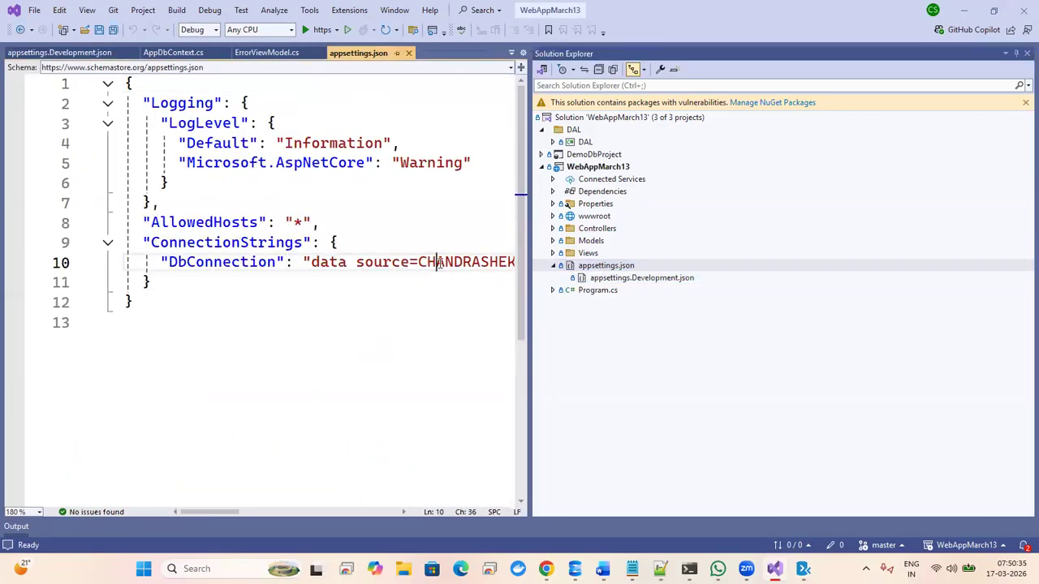
left_click_drag(214, 510, 269, 496)
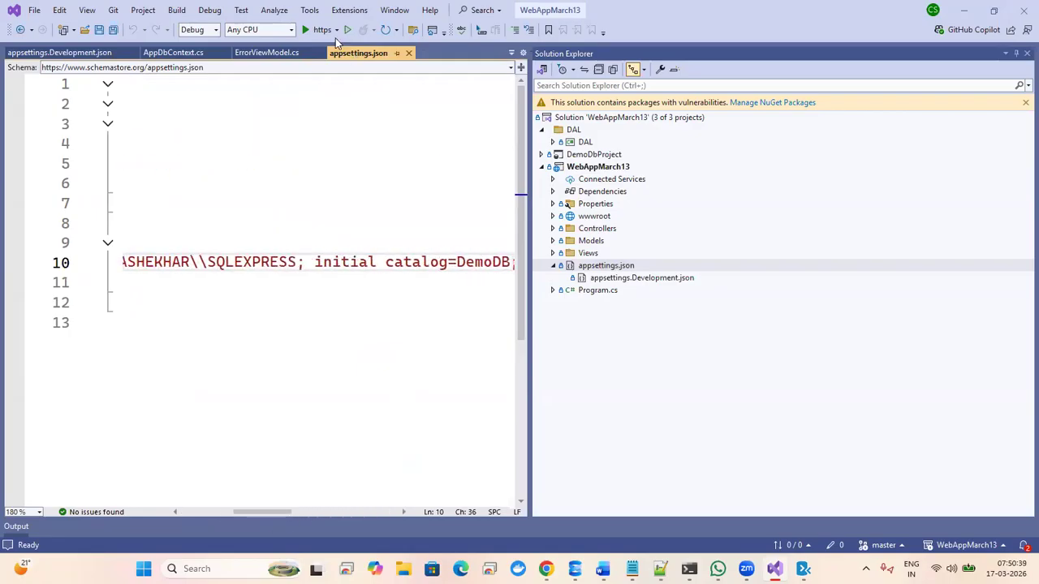
left_click(323, 30)
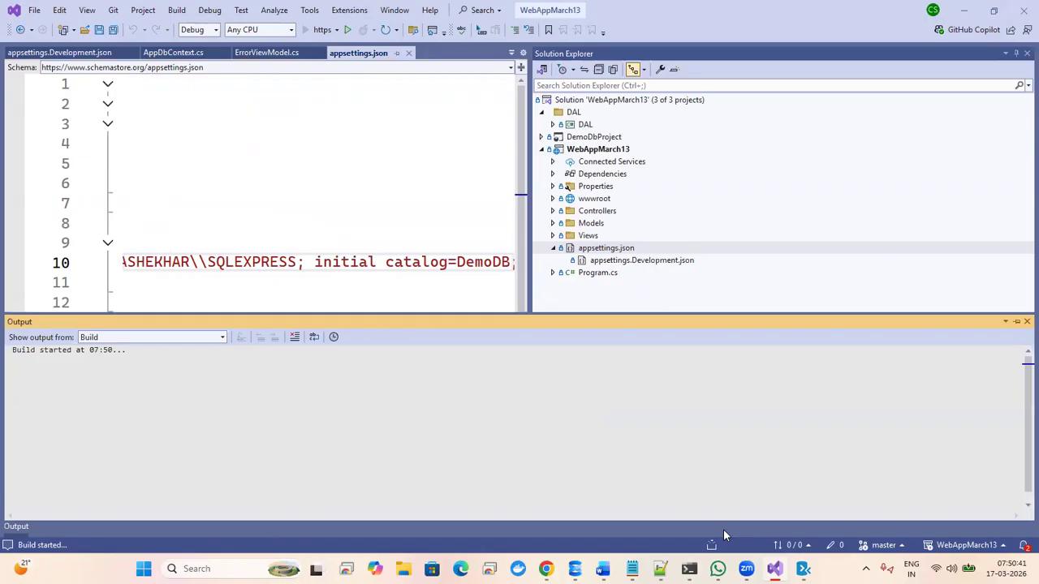
key("alt+Tab")
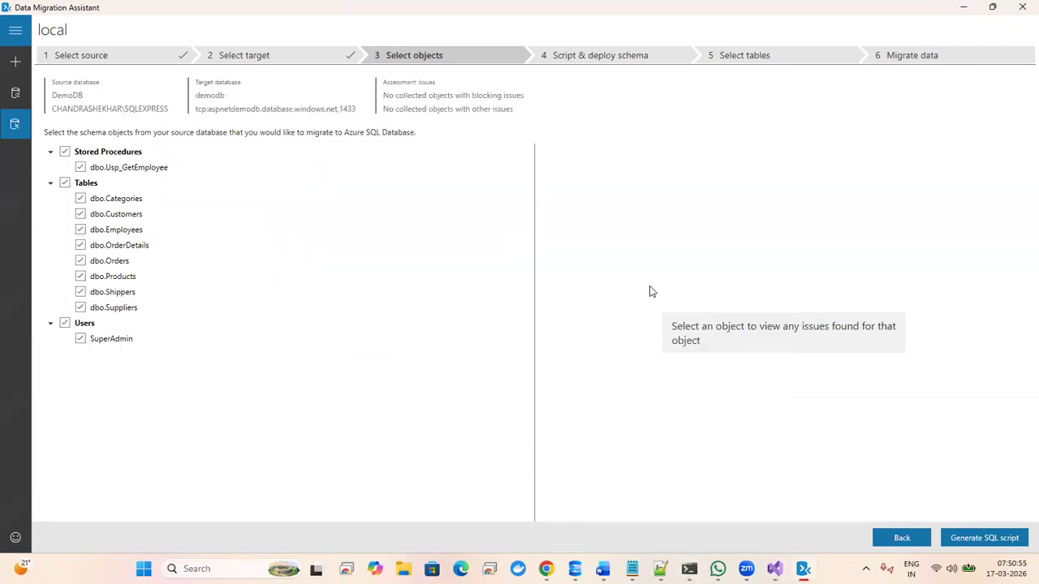
- Generate the SQL script for all selected DemoDB schema objects and view the running web app
left_click(963, 539)
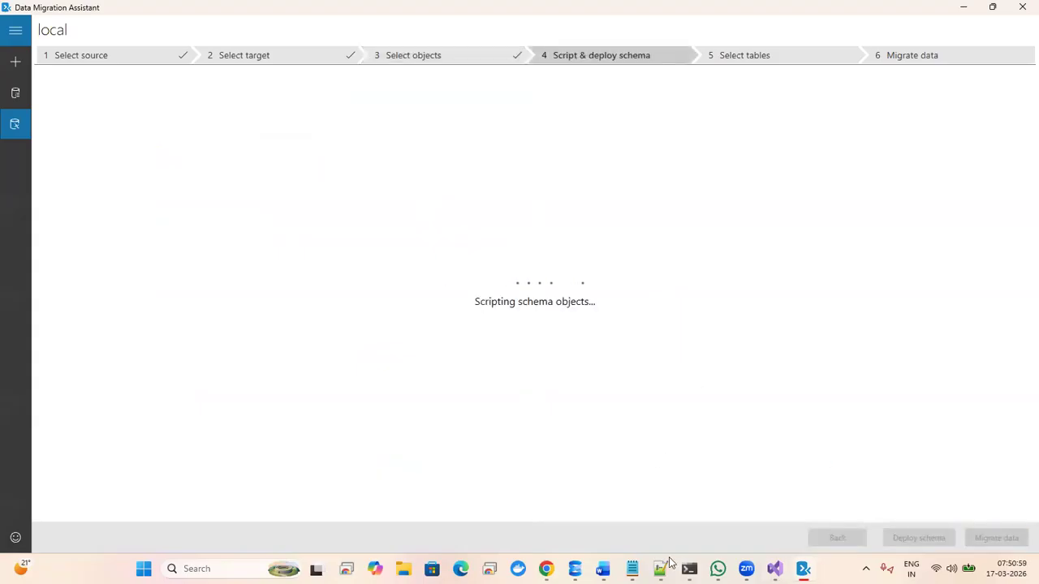
key("alt+Tab")
key("alt+Tab")
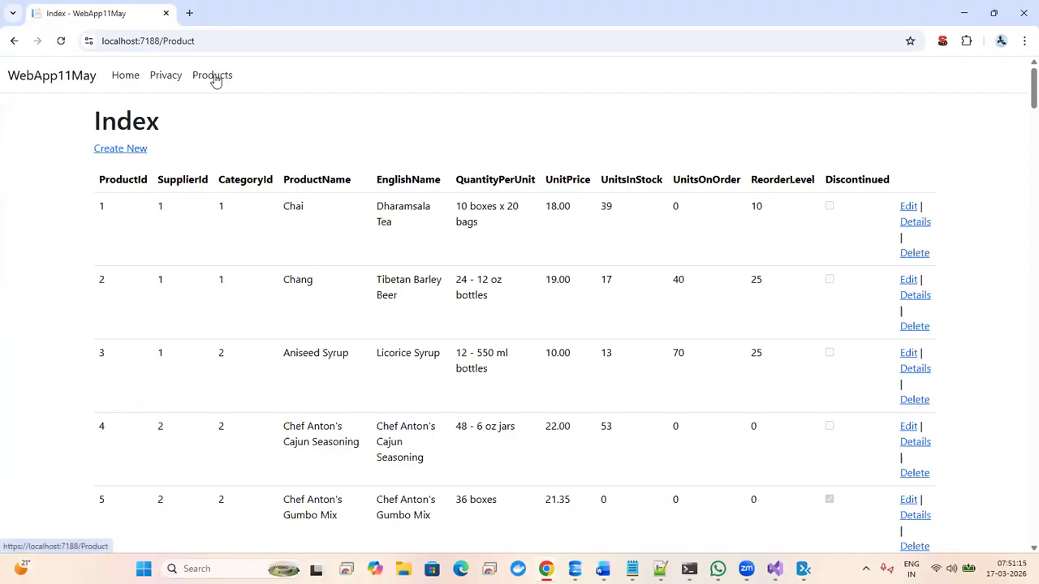
- Close the web app window, review demodb's connection strings, and return to the generated script
left_click(166, 13)
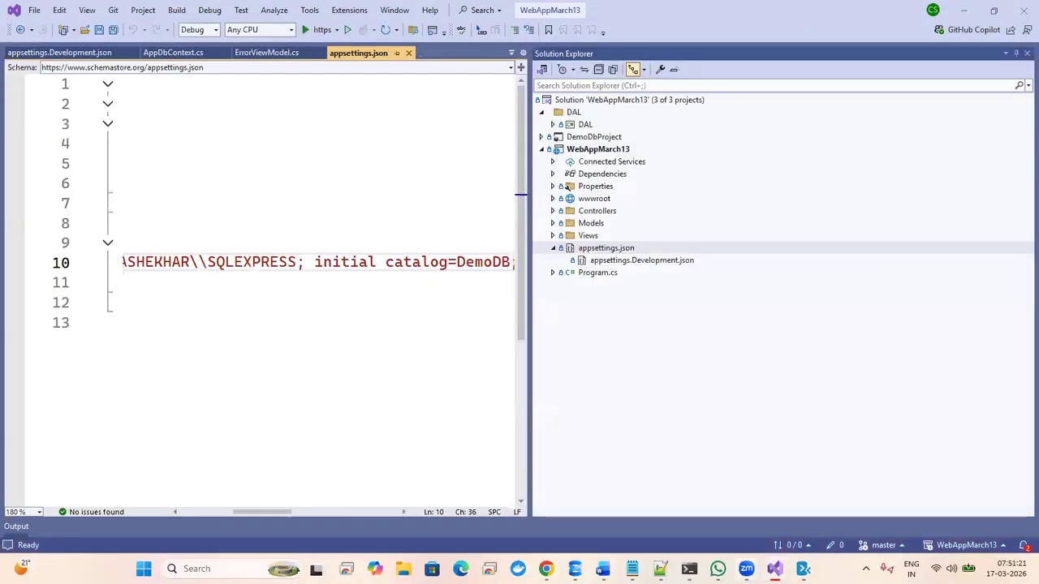
key("alt+Tab")
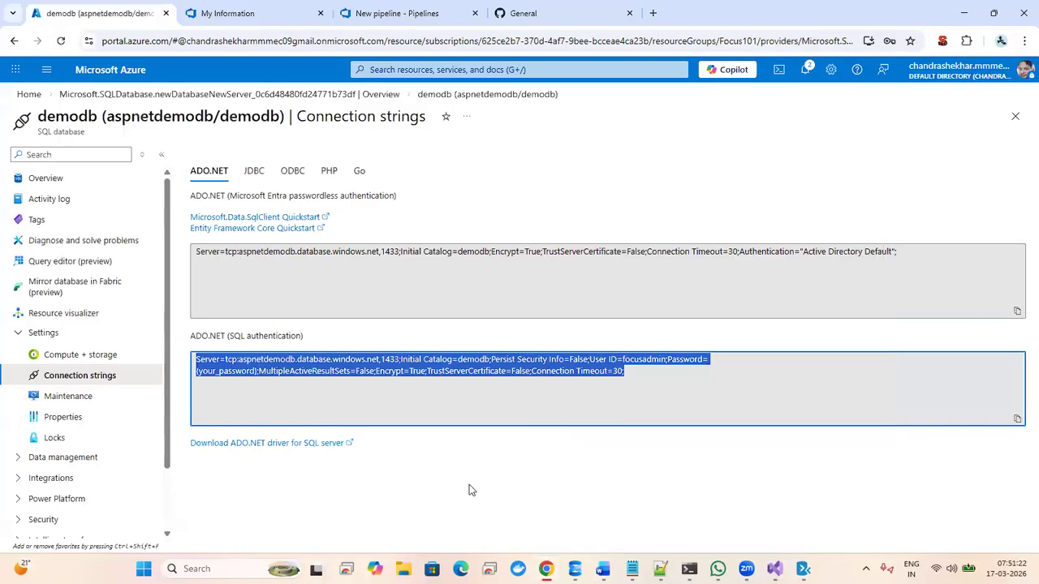
left_click(803, 568)
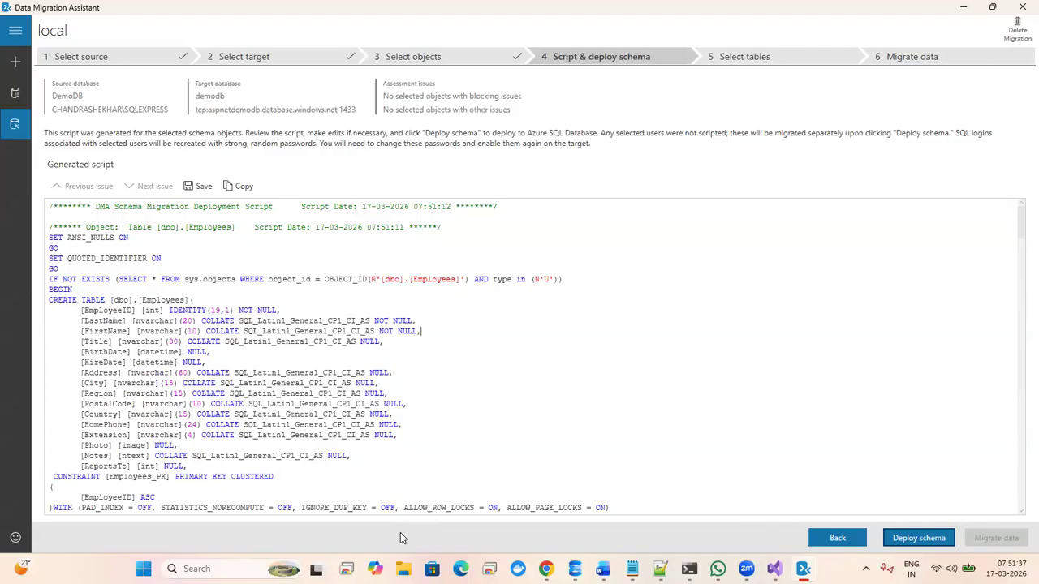
- Deploy the schema to demodb (46 commands, 0 errors) and proceed to data migration
key("Return")
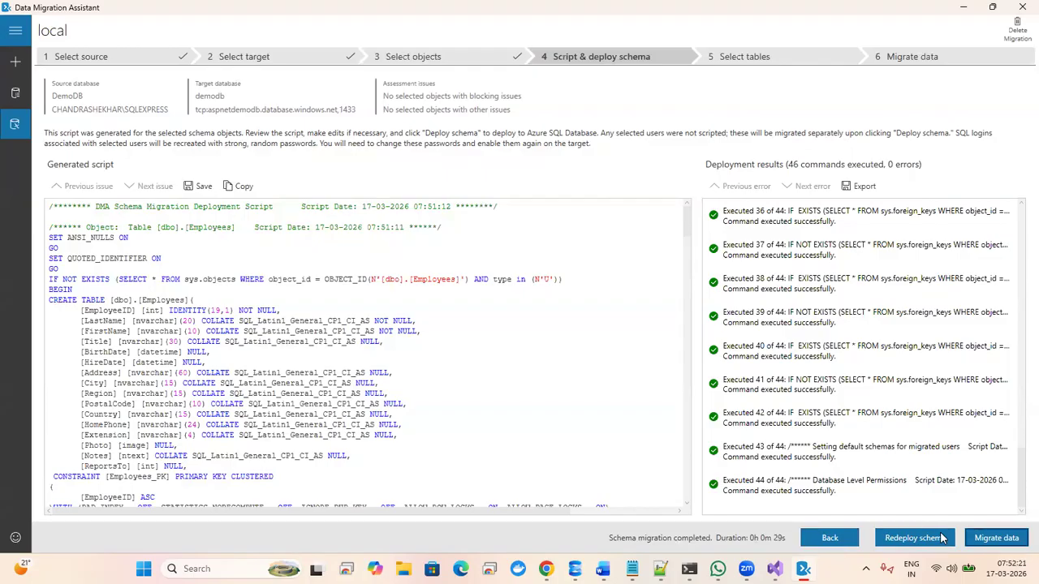
left_click(997, 538)
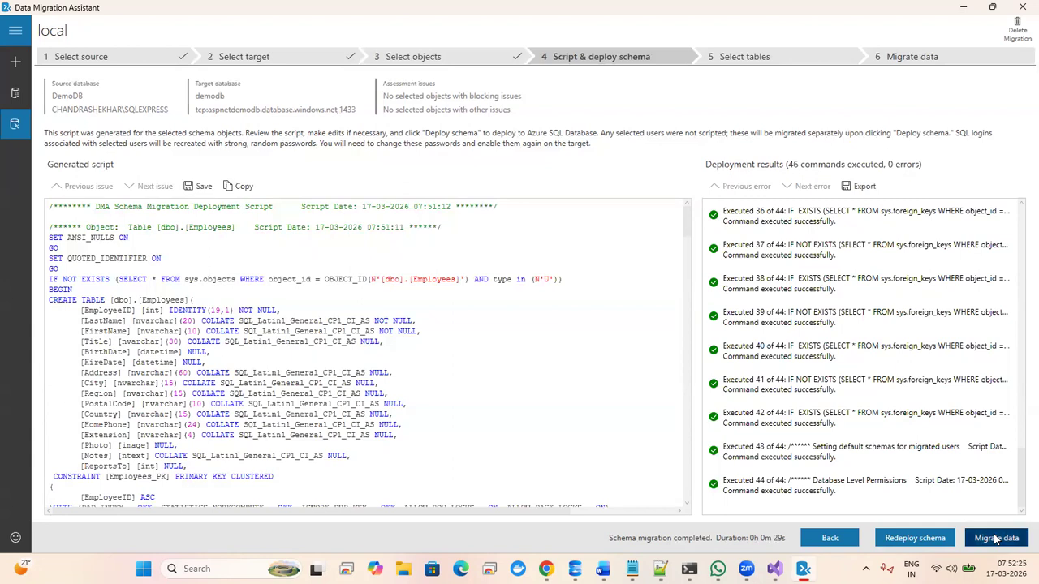
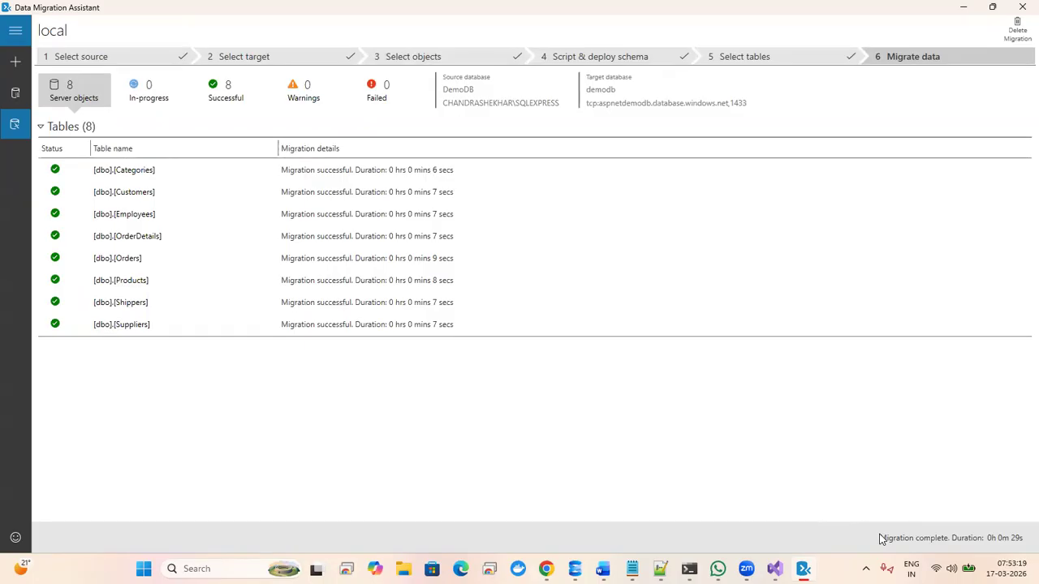
- Confirm all 8 tables migrated, then select part of demodb's SQL-authentication connection string
mouse_move(803, 568)
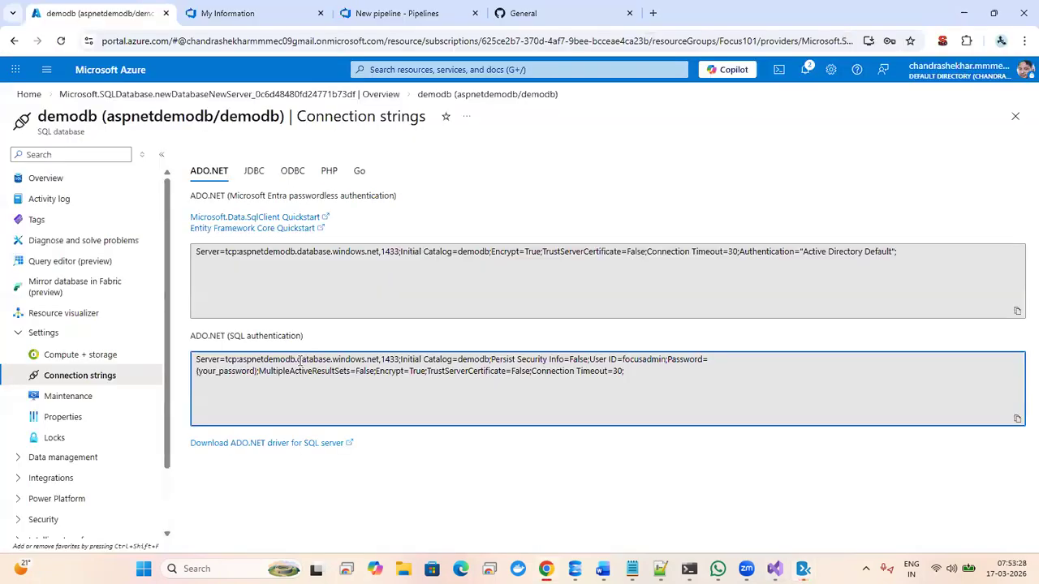
double_click(301, 360)
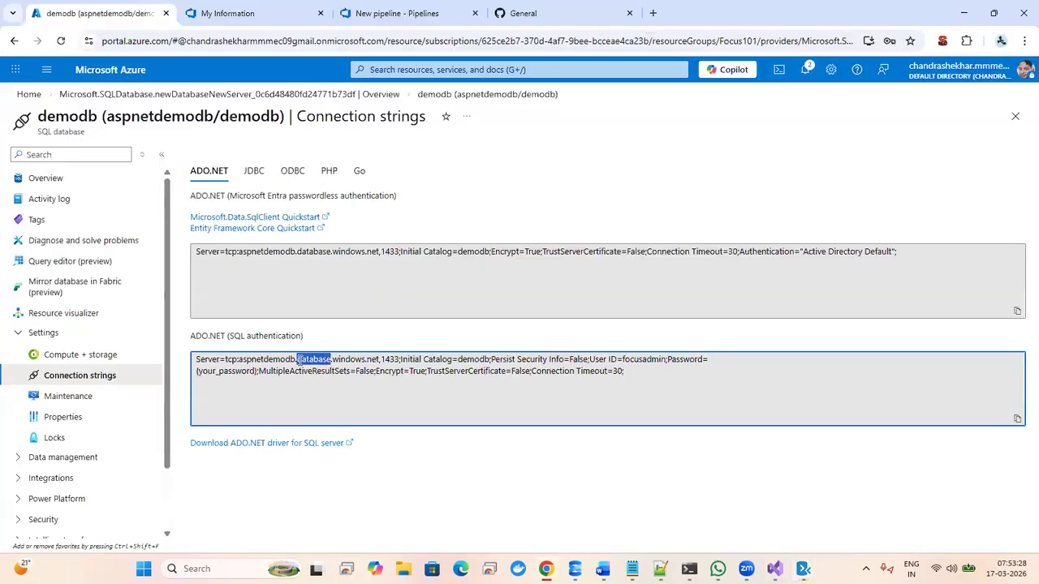
- Copy the server address tcp:aspnetdemodb.database.windows.net,1433 and open SSMS's Connect to Server dialog
double_click(465, 360)
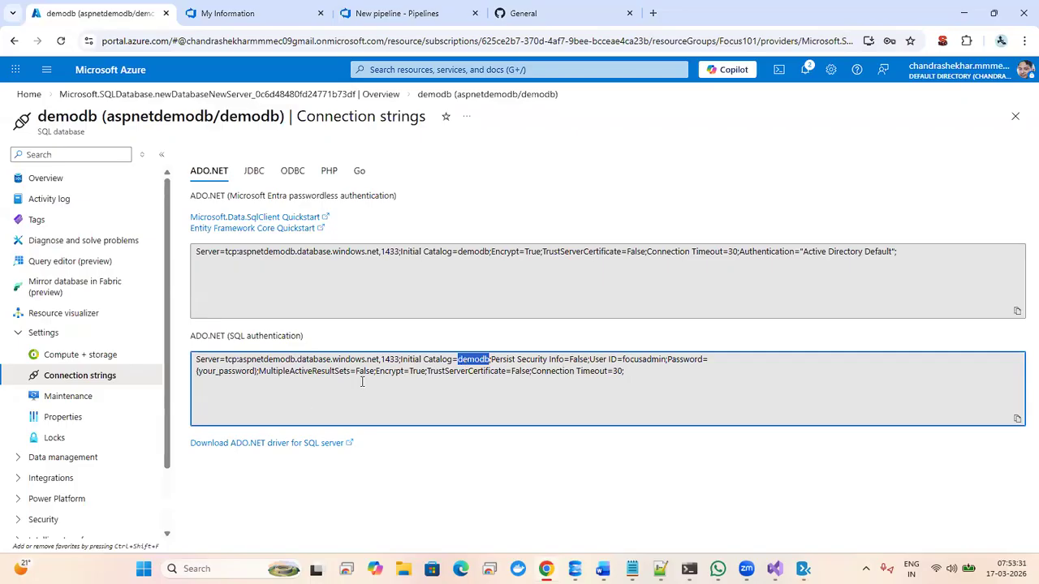
left_click(362, 382)
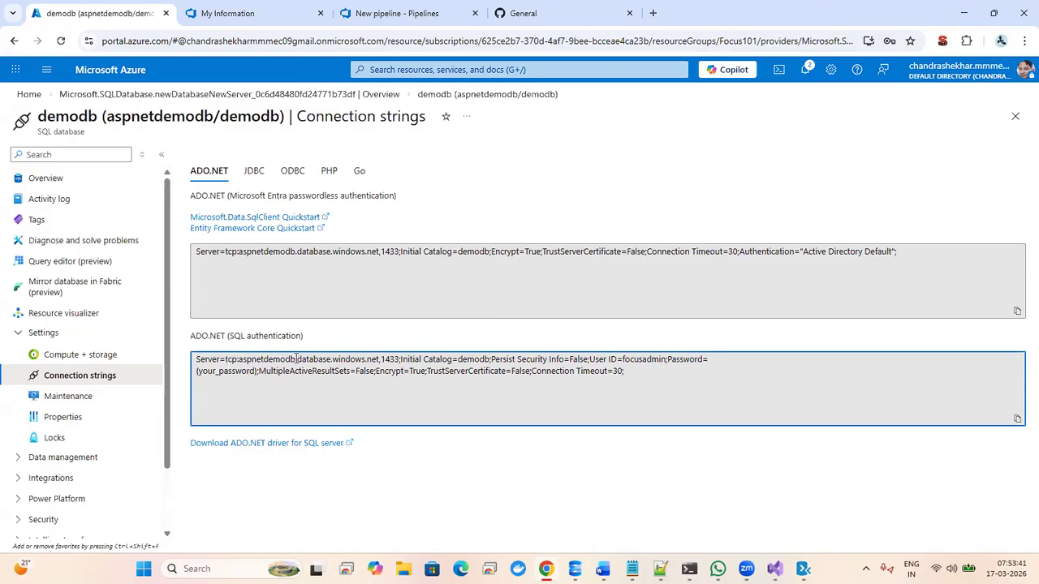
double_click(395, 359)
key("ctrl+c")
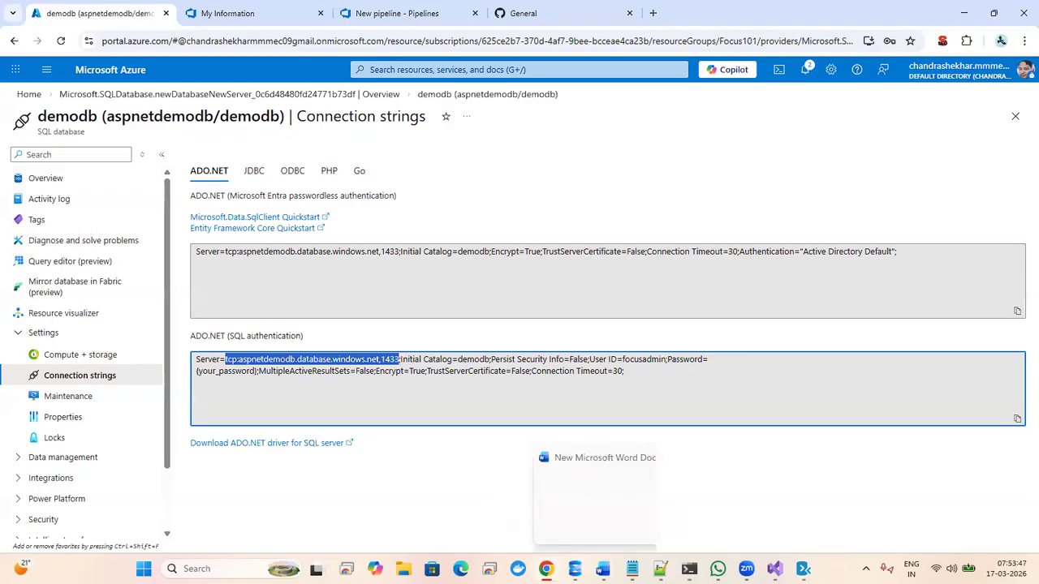
left_click(574, 568)
left_click(65, 91)
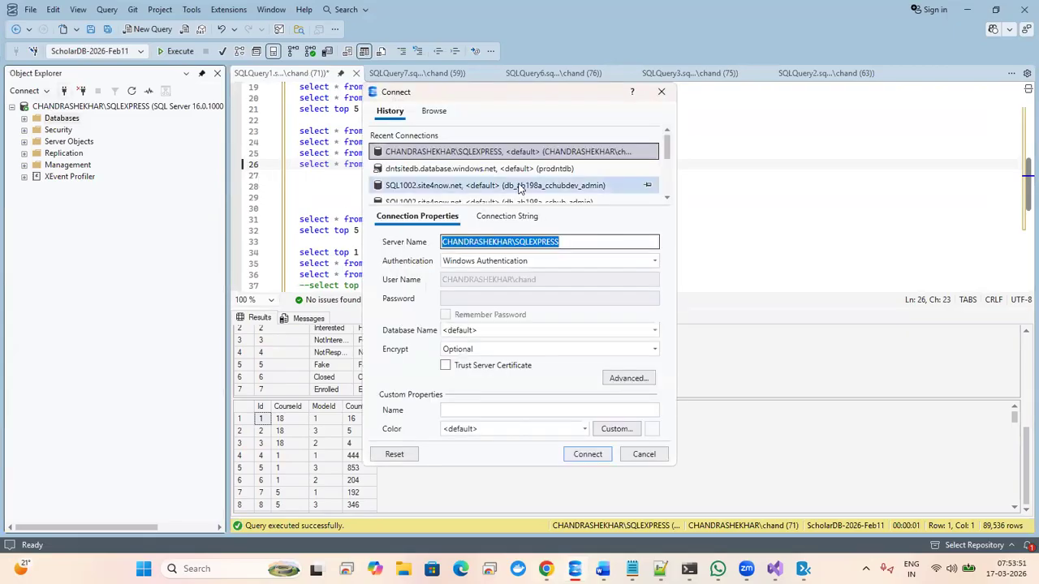
- Connect SSMS to aspnetdemodb.database.windows.net,1433 with SQL Server Authentication, admin login and trusted certificate
key("ctrl+v")
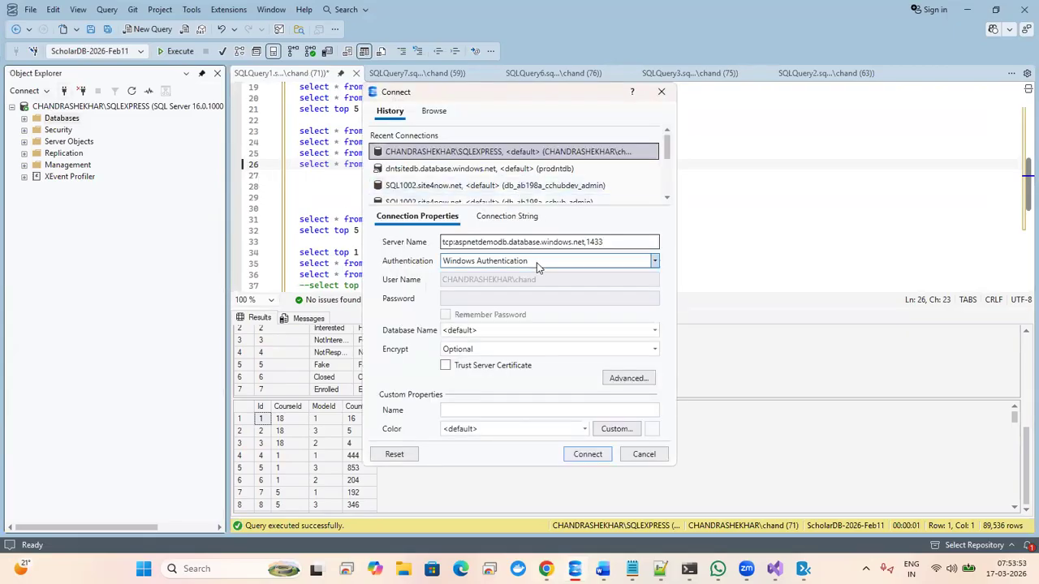
left_click(535, 265)
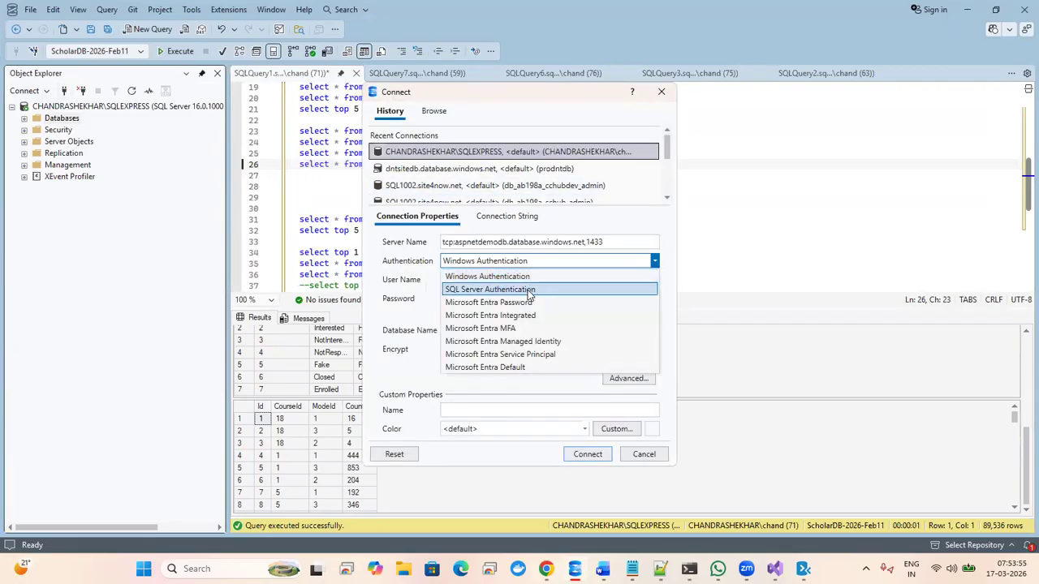
left_click(528, 289)
left_click(533, 282)
type("foc")
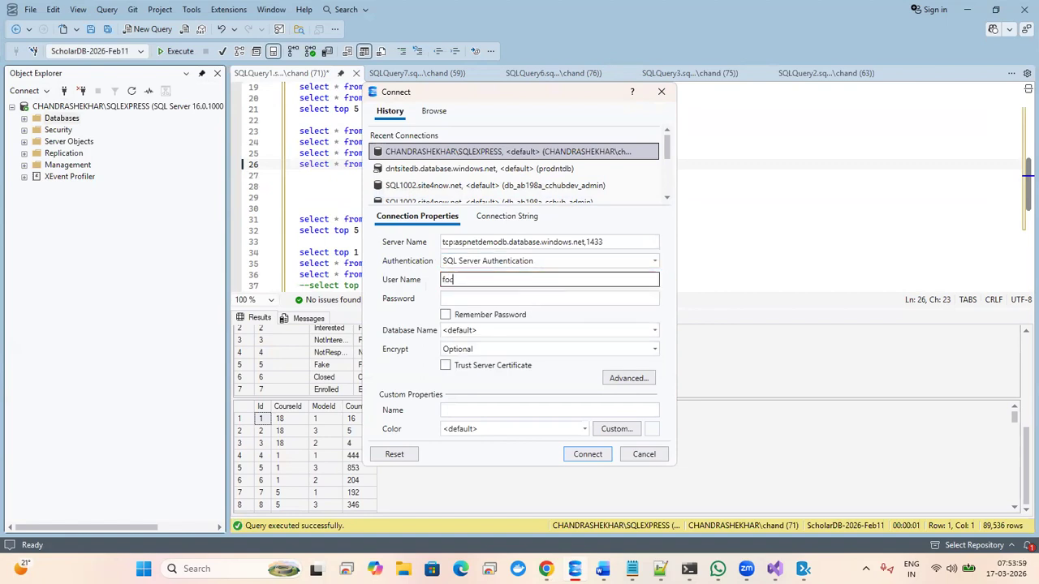
type("usadmin")
key("Tab")
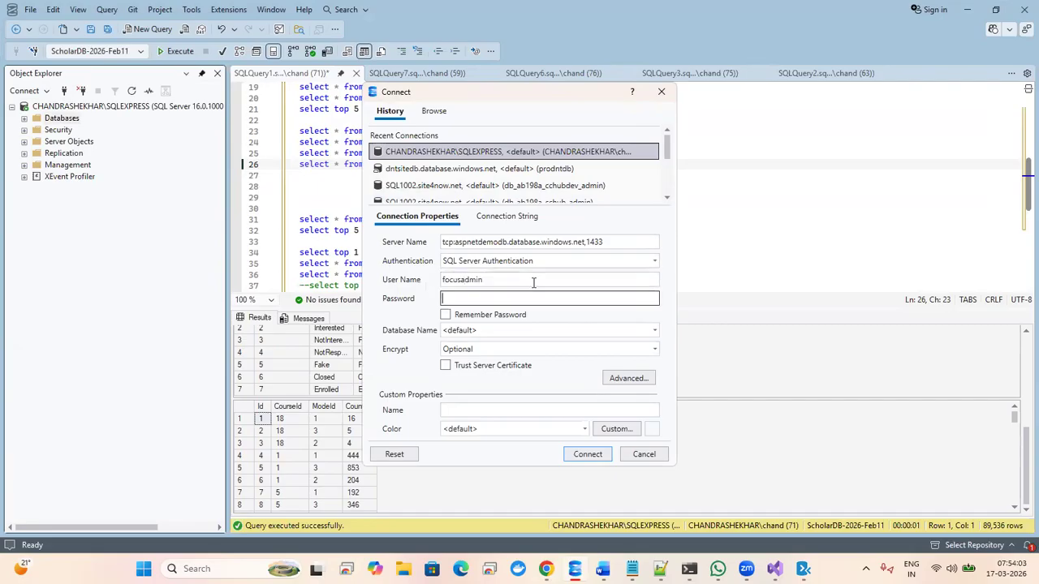
type("••••••••••")
left_click(446, 366)
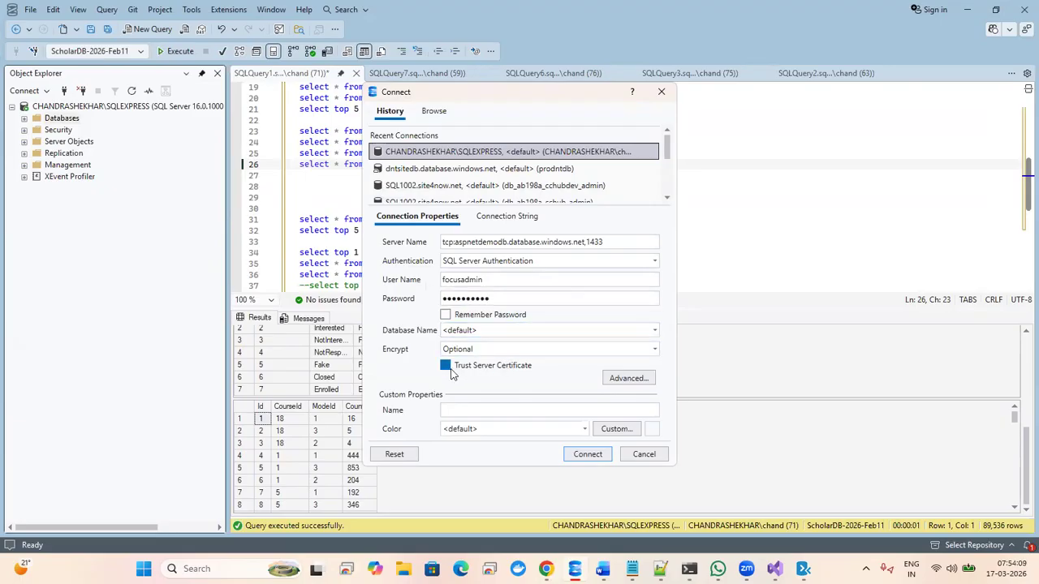
left_click(578, 454)
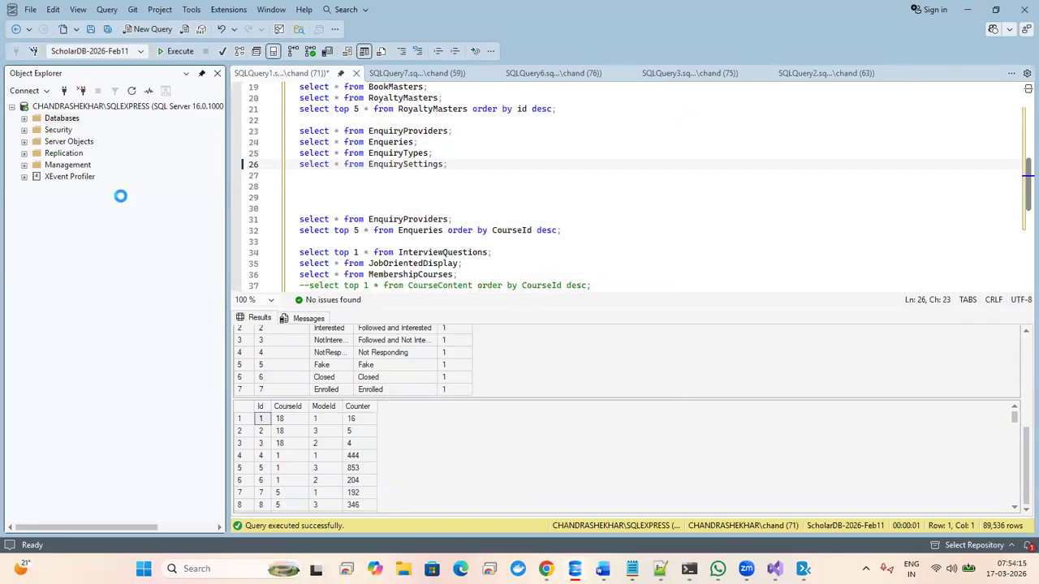
left_click(13, 107)
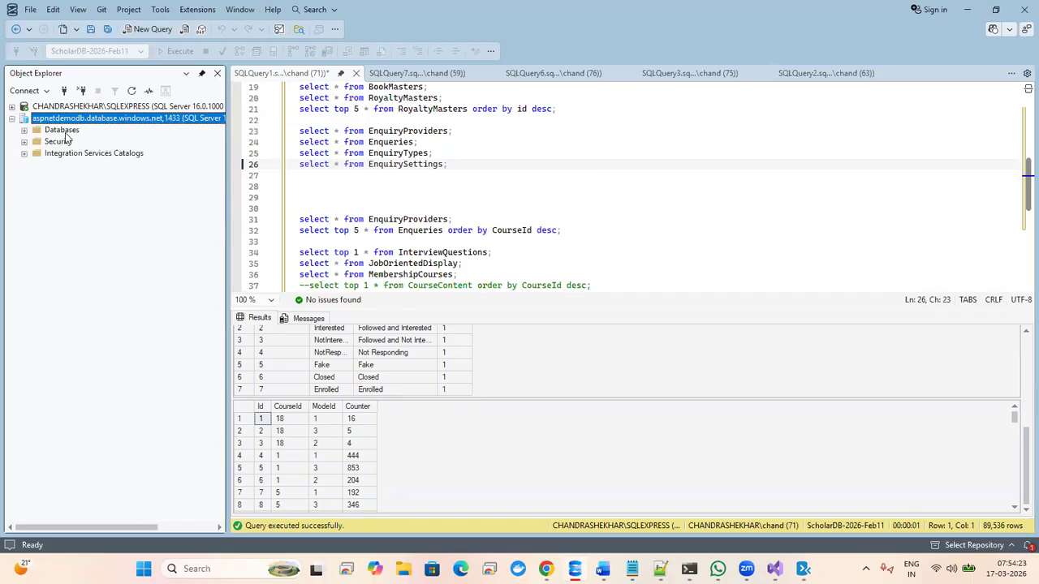
double_click(65, 132)
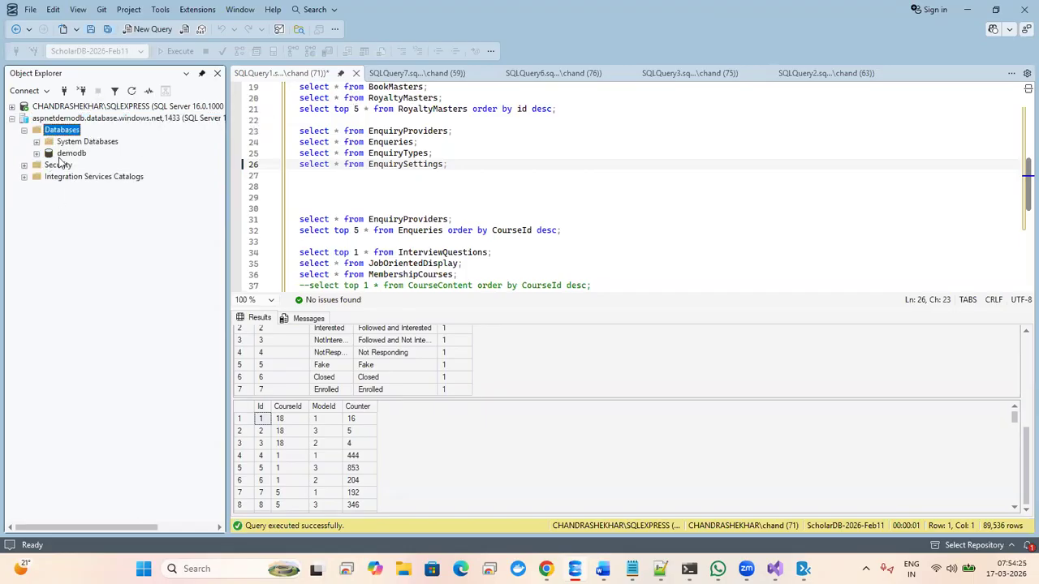
left_click(67, 154)
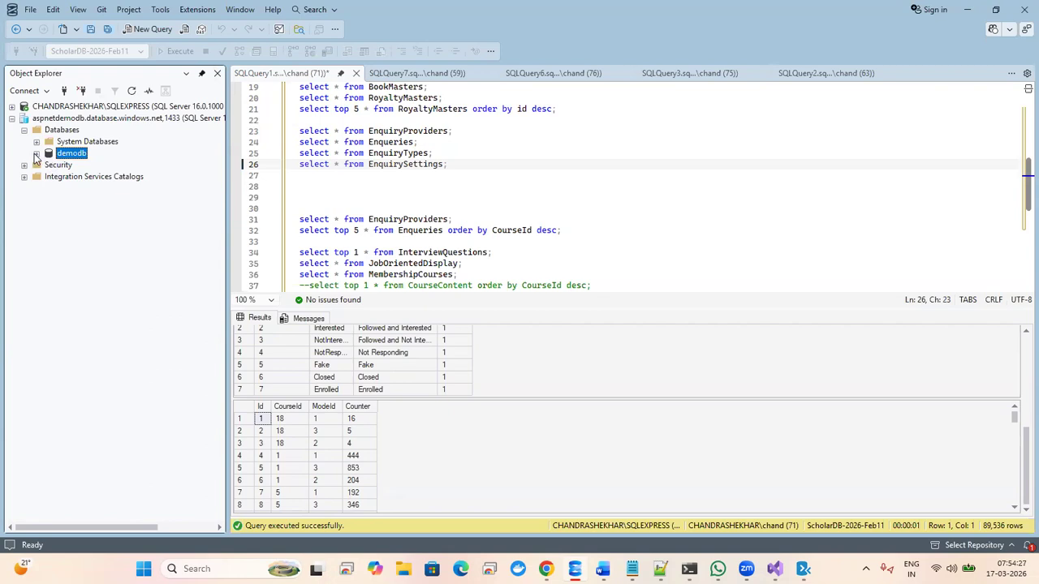
left_click(35, 154)
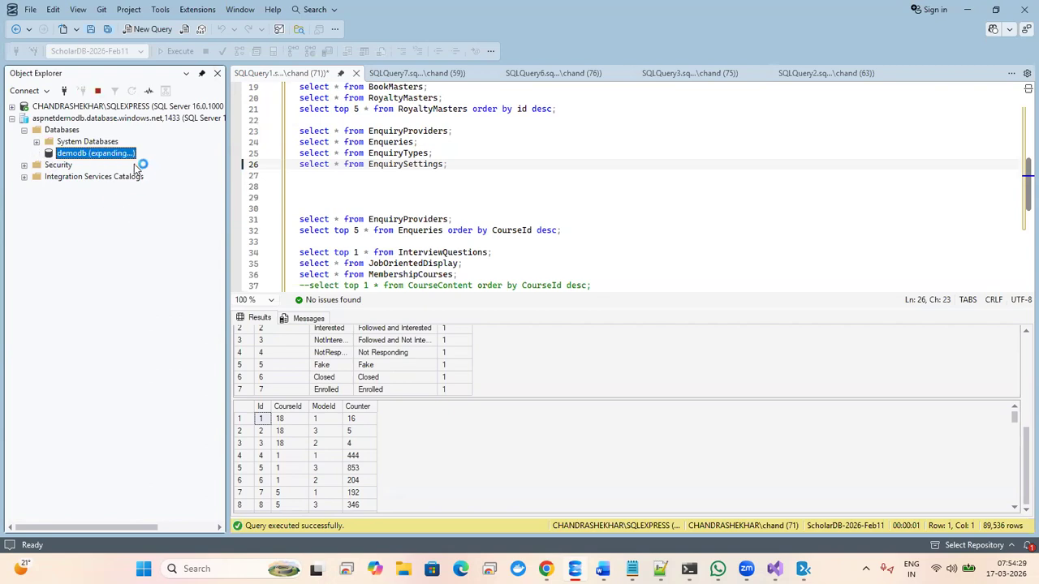
left_click(48, 177)
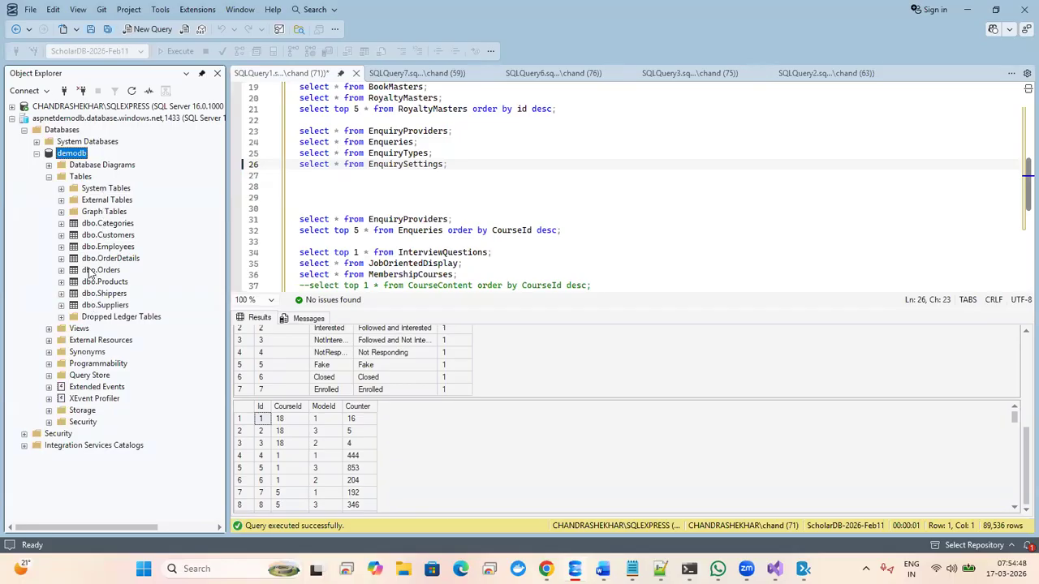
left_click(36, 153)
left_click(13, 120)
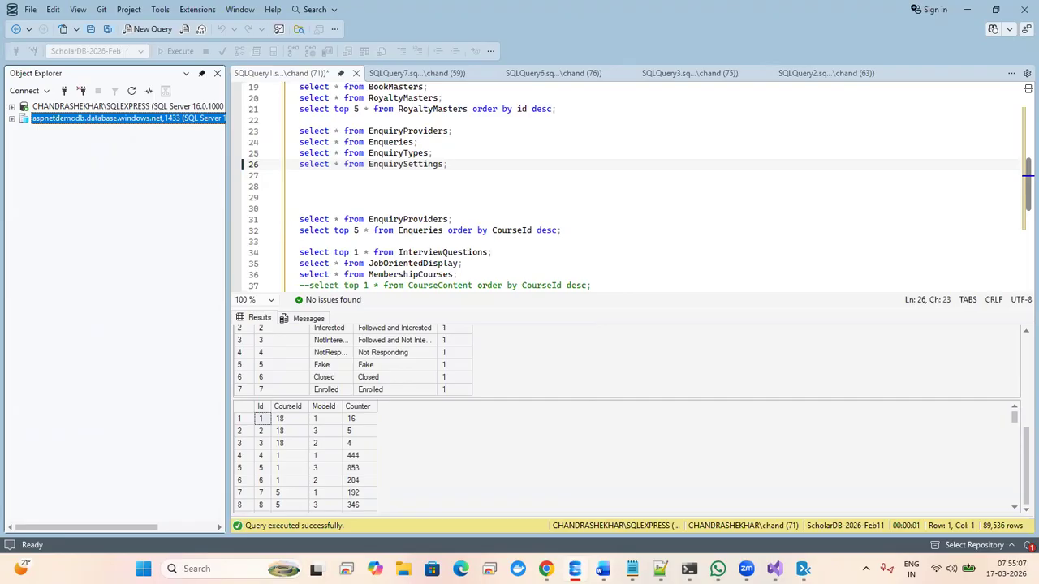
- Return to the new pipeline's azure-pipelines.yml review and inspect the windows-latest vmImage
key("alt+Tab")
left_click(593, 406)
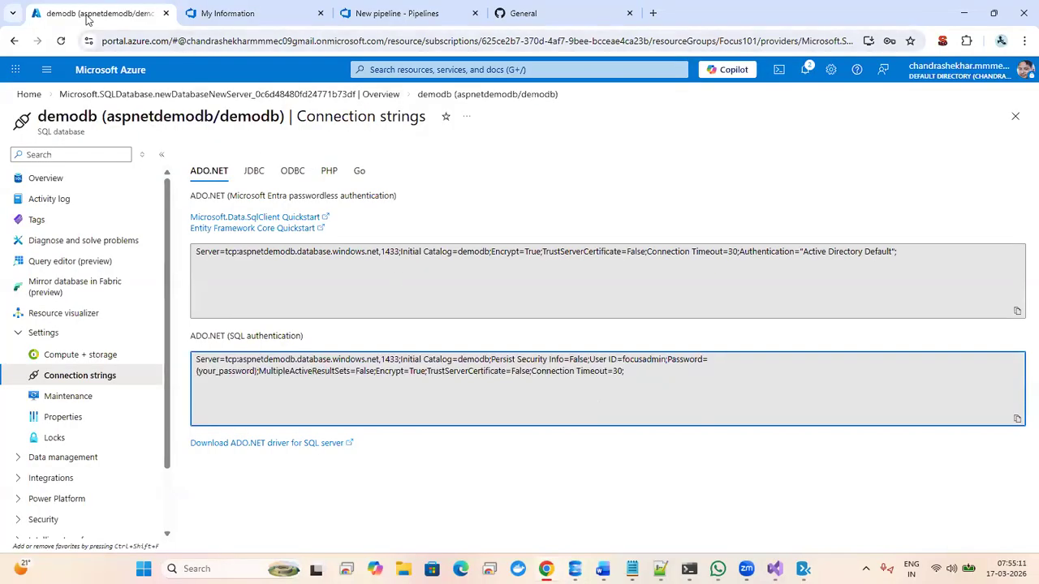
left_click(253, 10)
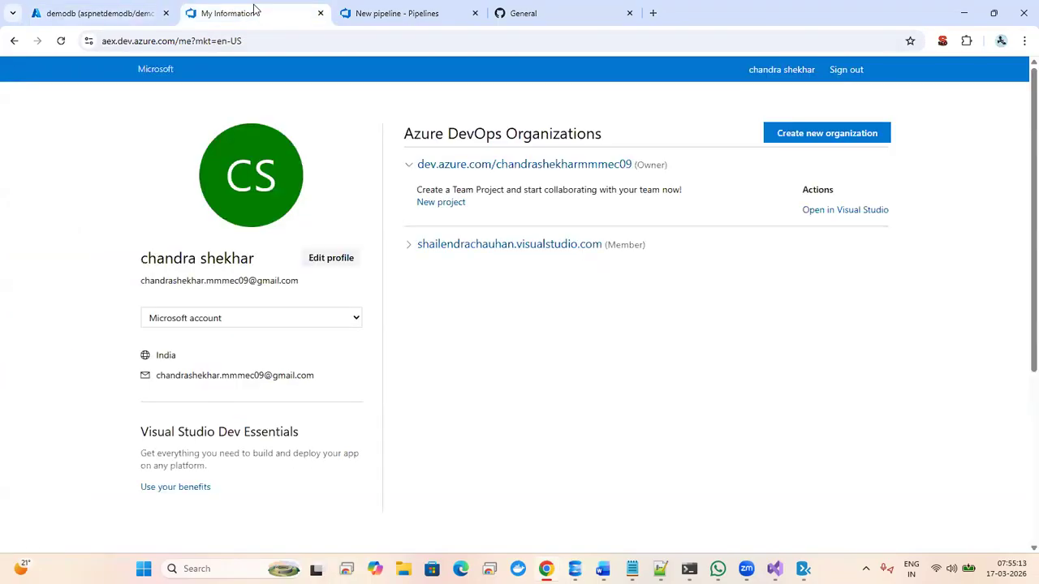
left_click(397, 10)
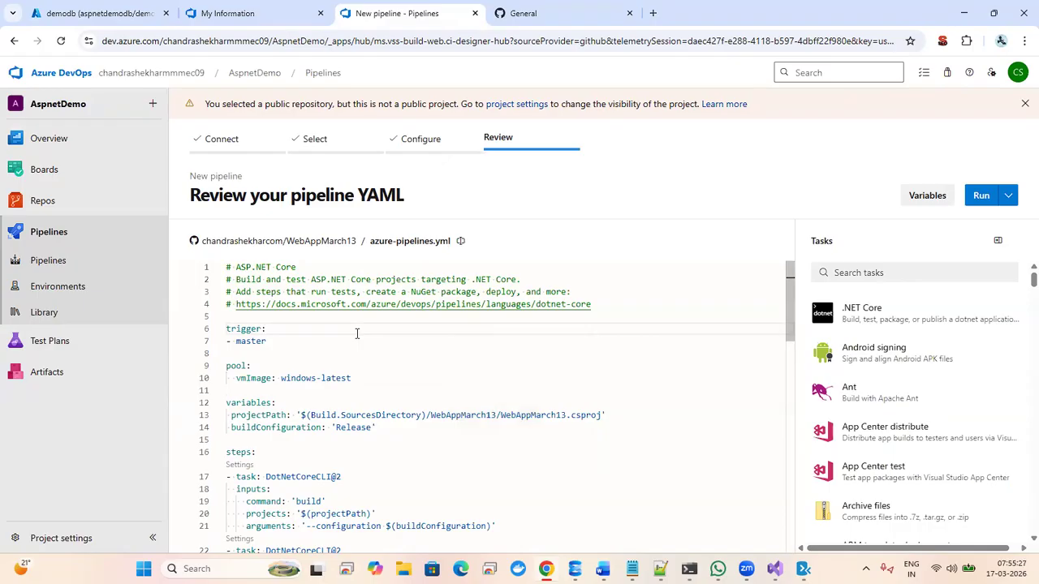
key("Down")
key("Down")
key("Down")
key("Down")
key("Down")
key("Down")
key("Down")
key("Down")
key("Down")
key("Down")
key("Down")
key("Down")
key("Down")
key("Down")
key("Down")
key("Down")
key("Down")
key("Down")
key("Down")
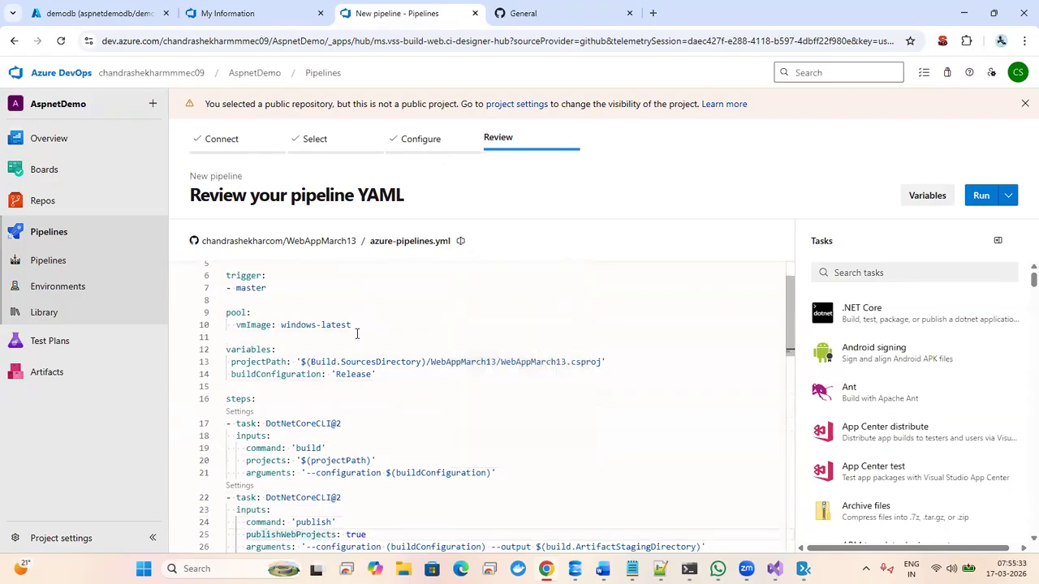
double_click(285, 325)
left_click_drag(286, 324, 357, 325)
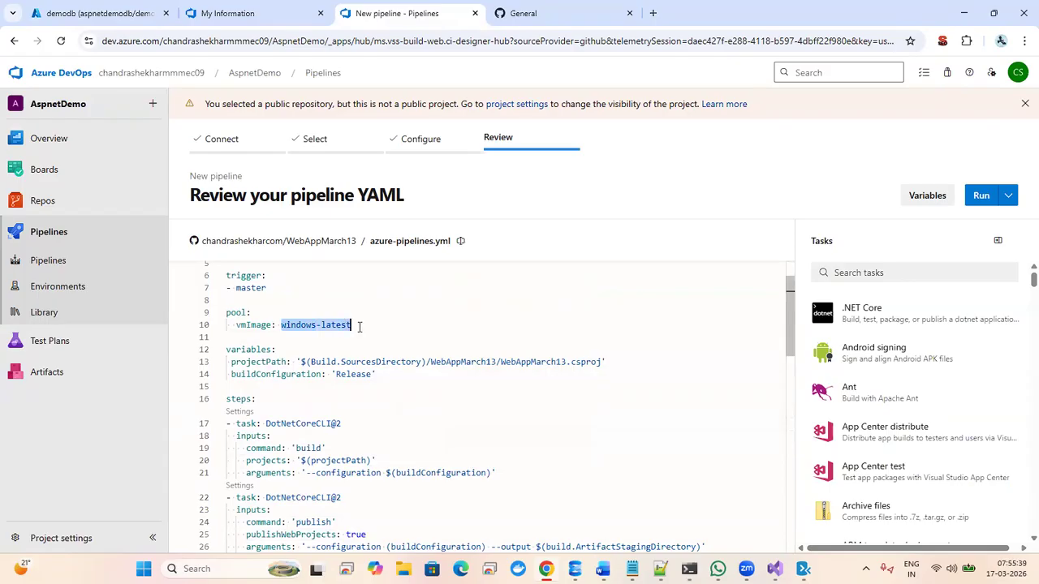
- Inspect the projectPath variable's WebAppMarch13 folder and project name, then go to GitHub settings
double_click(264, 325)
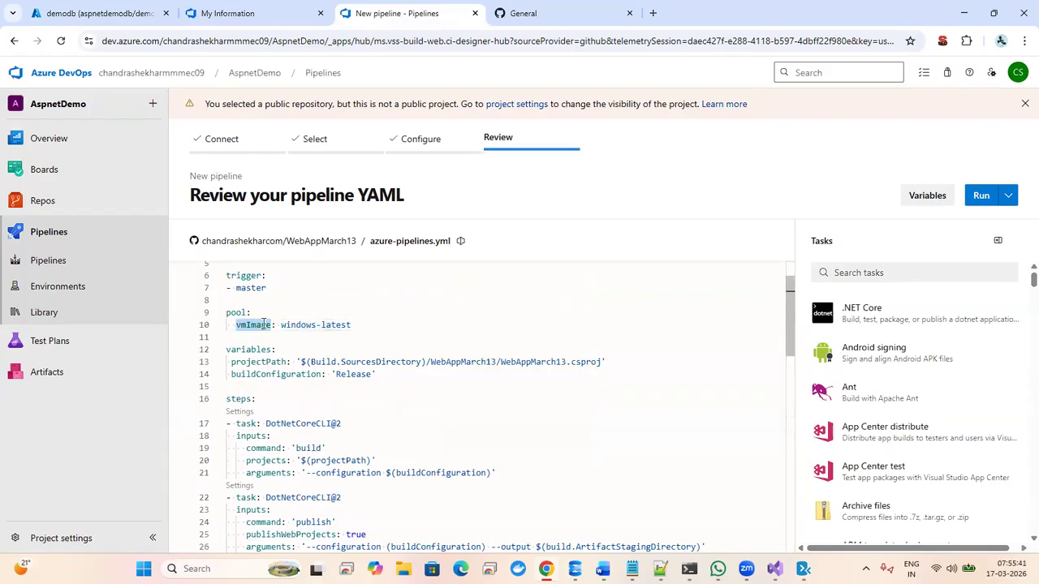
left_click(246, 349)
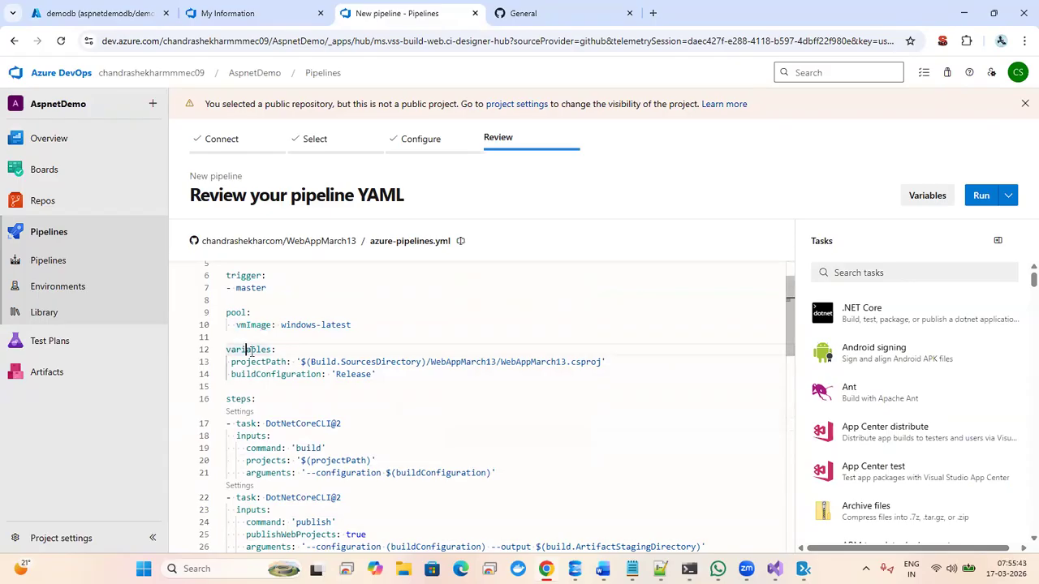
left_click(260, 361)
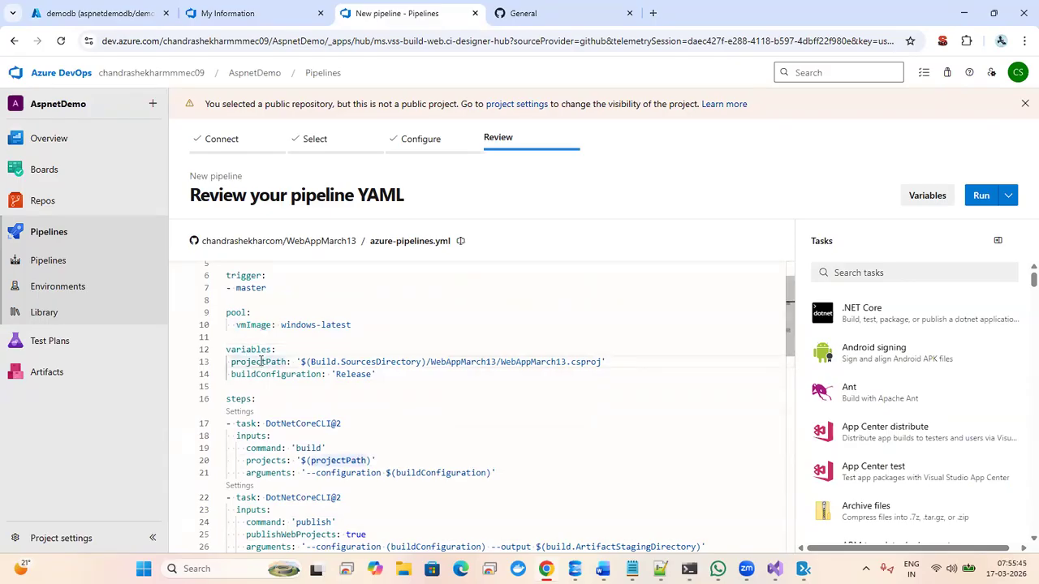
left_click(395, 361)
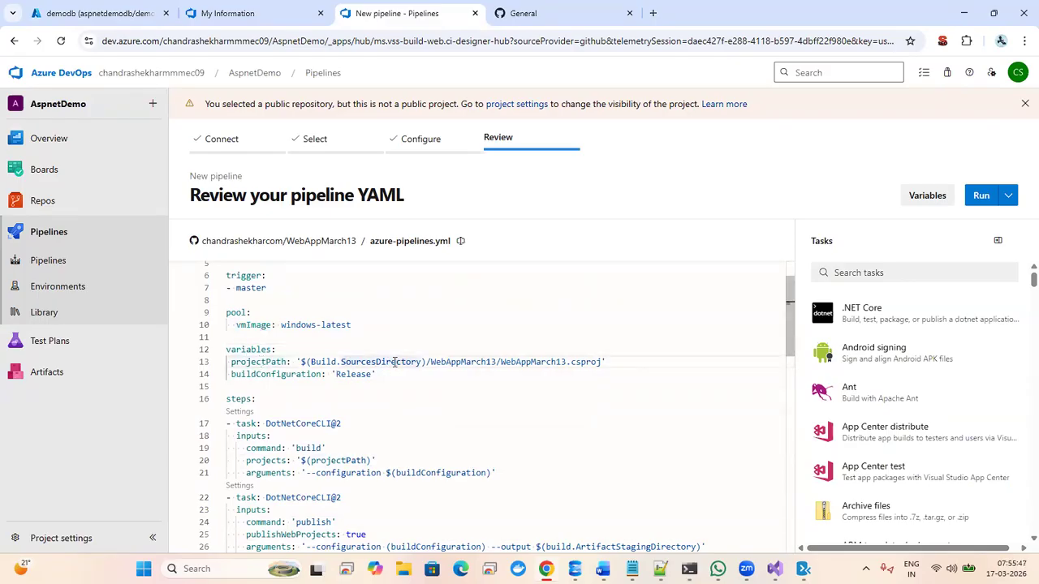
double_click(464, 363)
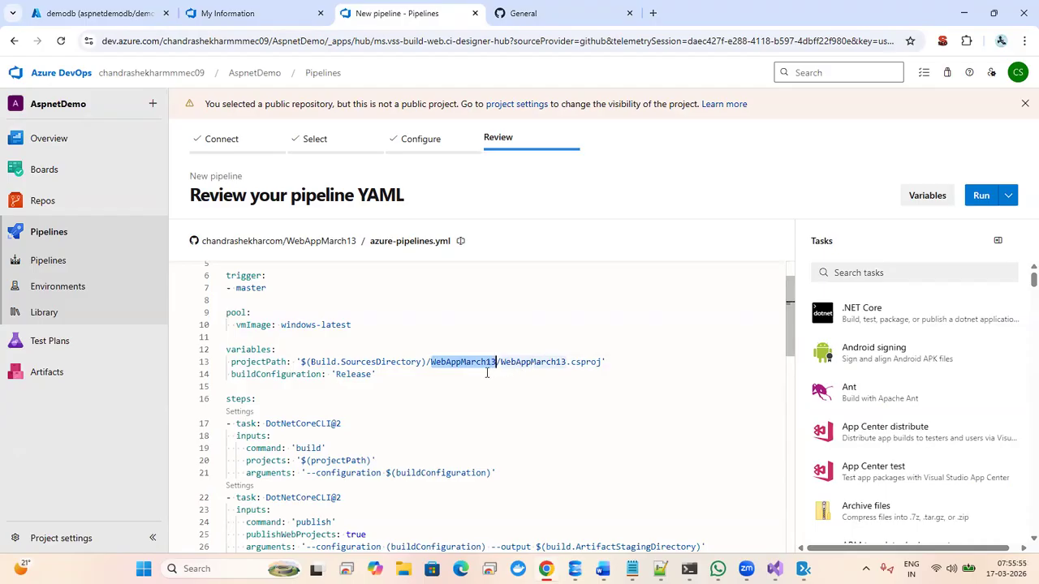
double_click(547, 362)
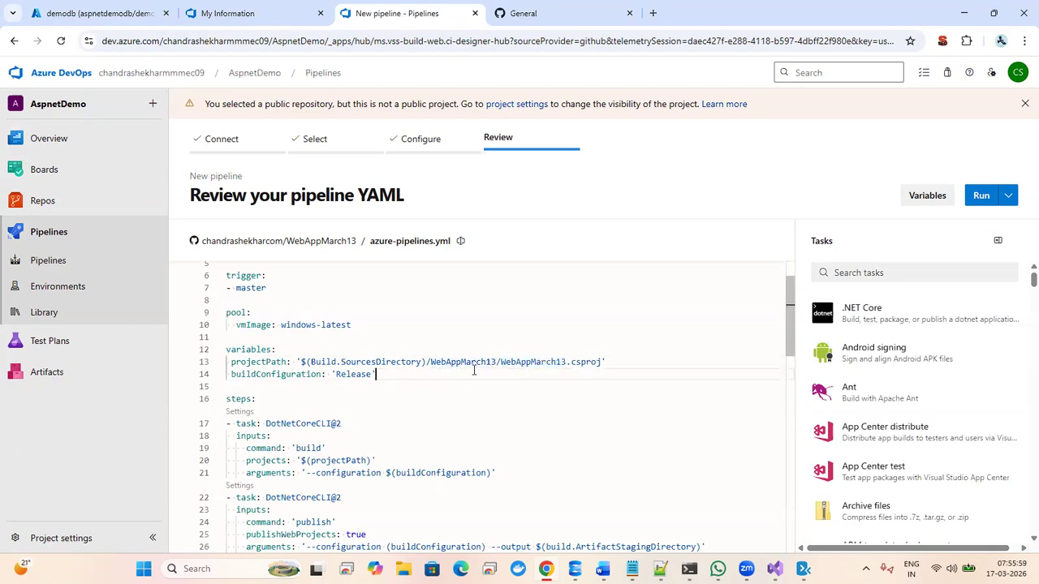
left_click(523, 13)
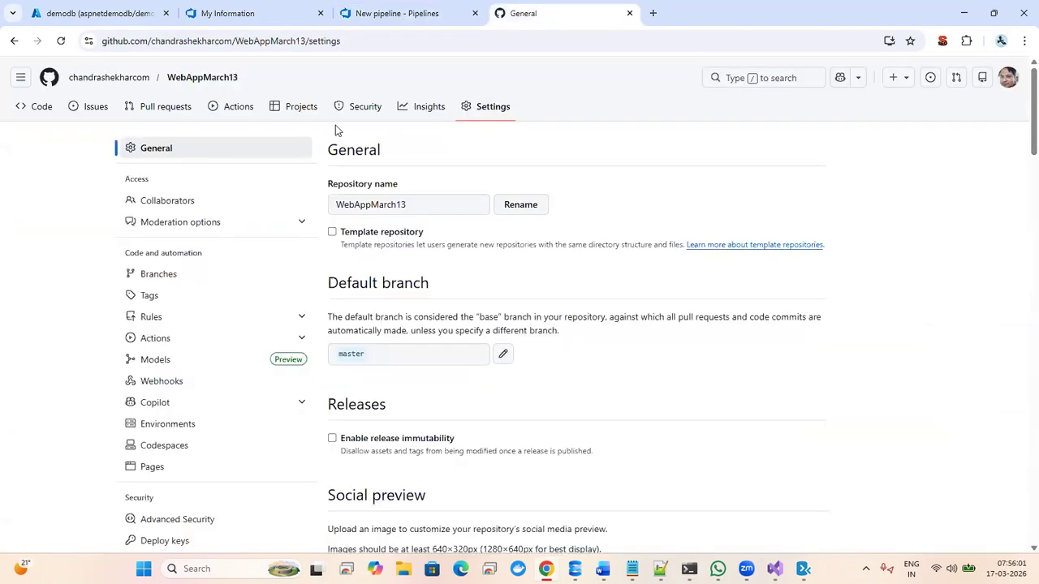
- View WebAppMarch13/WebAppMarch13.csproj in the GitHub repo, then return to the pipeline review
left_click(195, 84)
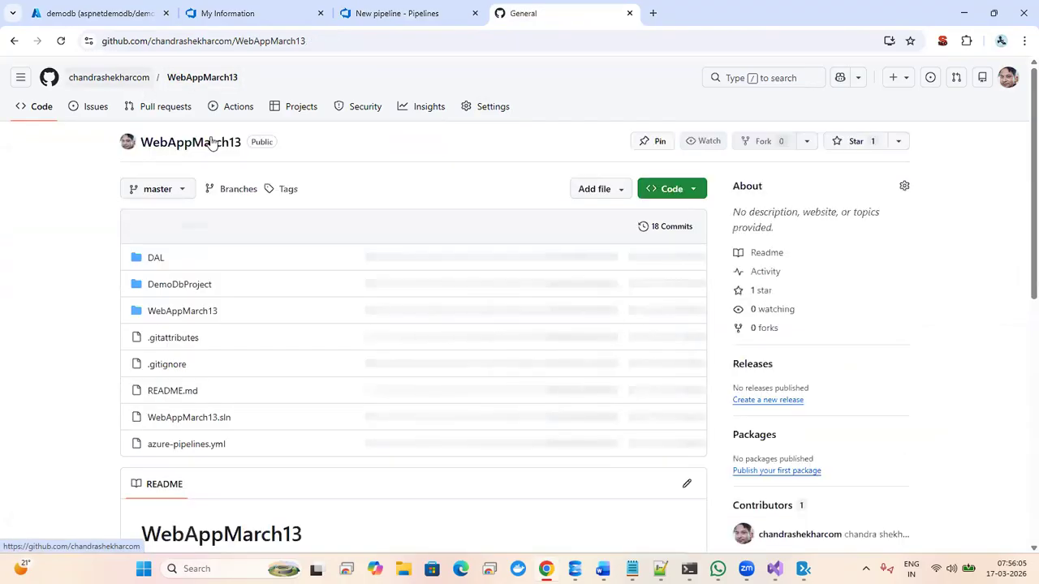
left_click(192, 313)
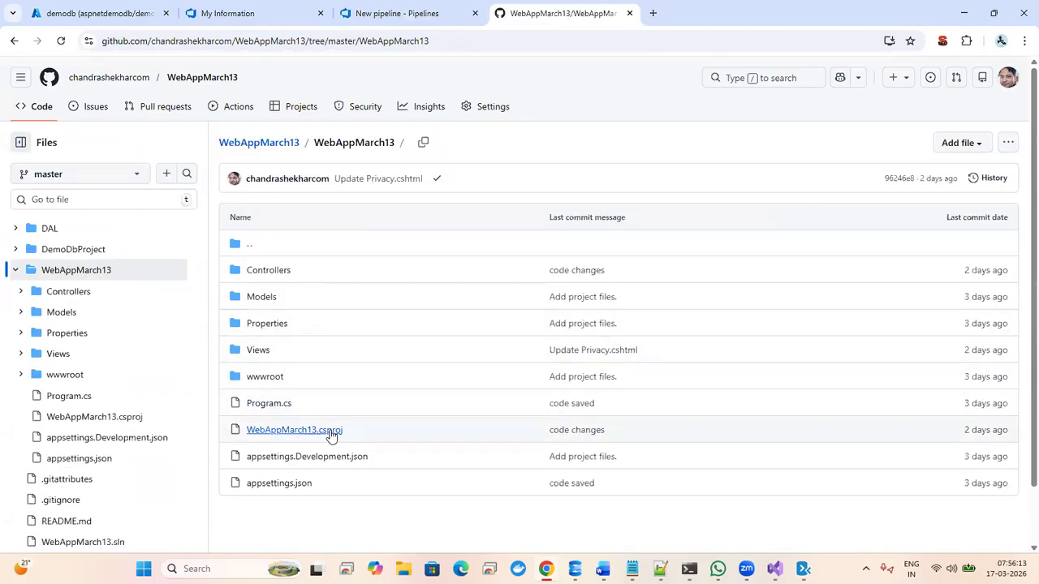
left_click(295, 431)
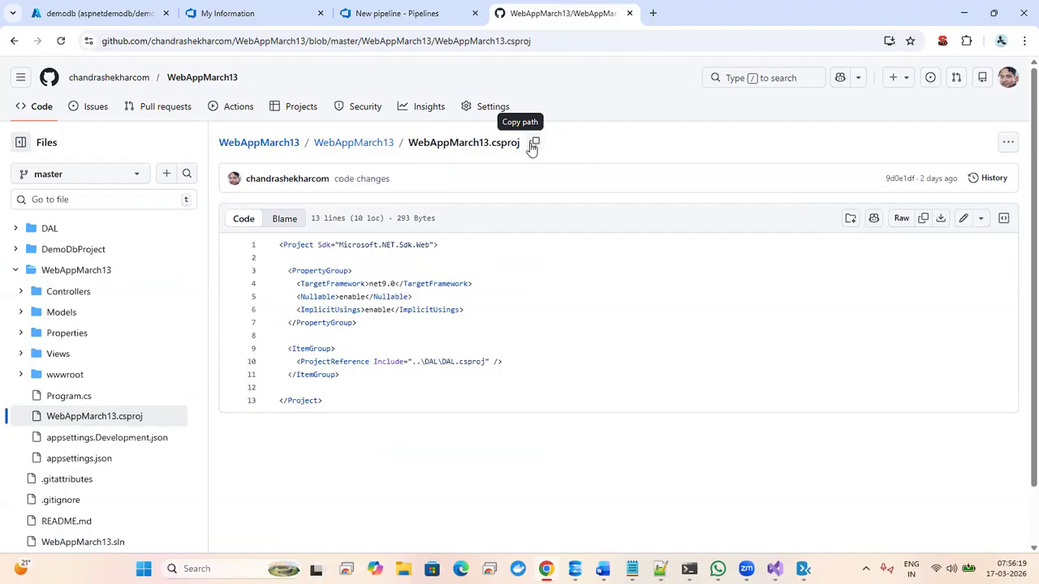
left_click(409, 15)
key("Up")
key("Up")
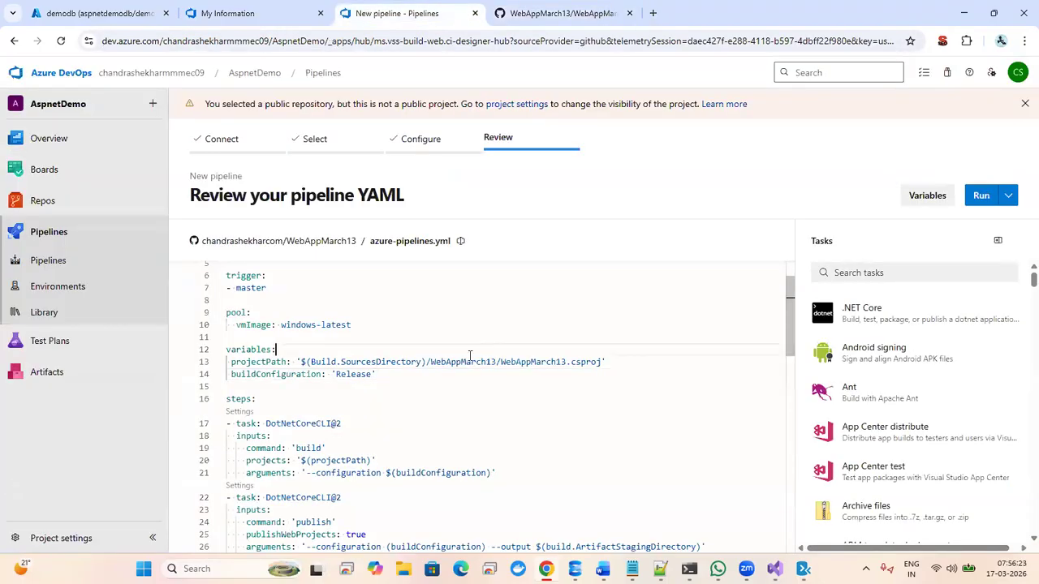
double_click(477, 363)
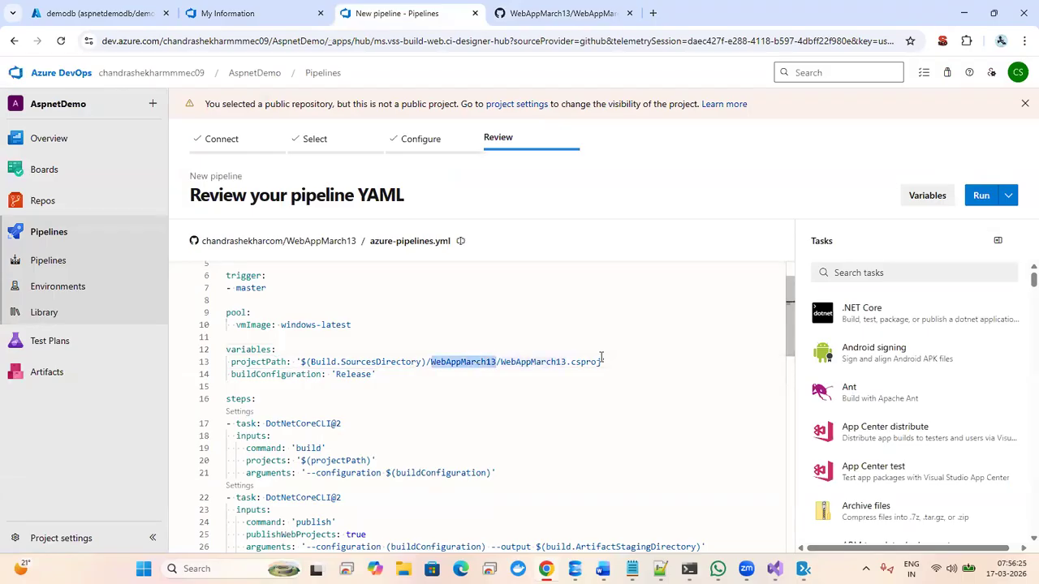
left_click(601, 362, "shift")
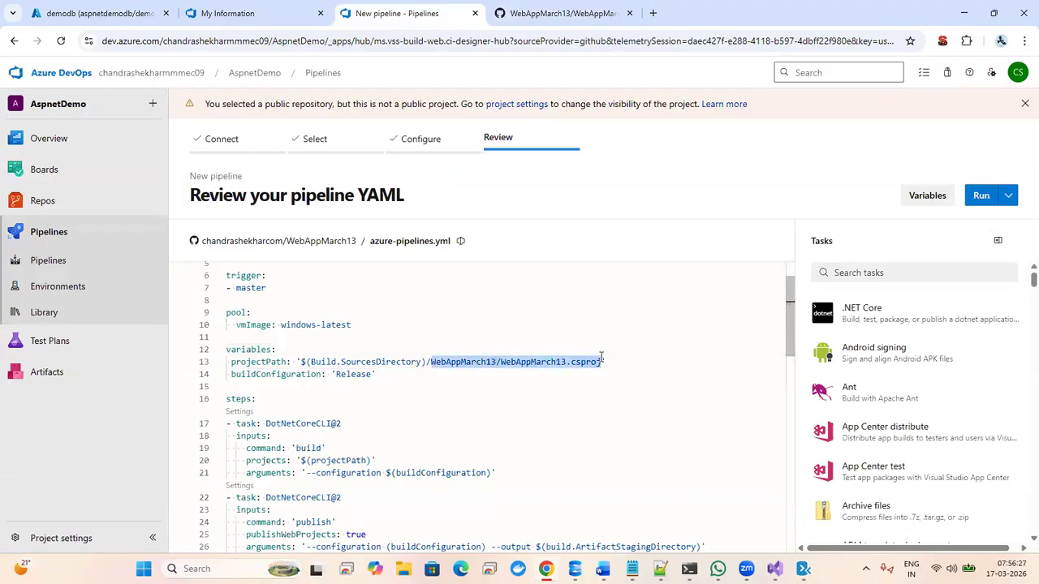
key("Down")
key("Down")
key("Down")
key("Down")
key("Down")
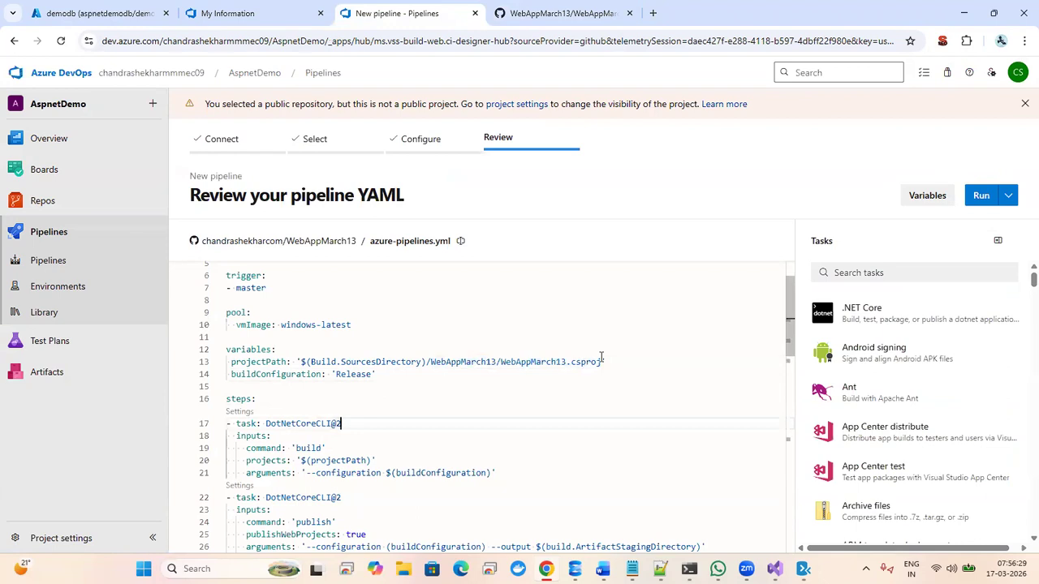
key("Down")
key("Down")
key("Down")
key("End")
key("Down")
key("Down")
key("Down")
key("Down")
key("Down")
key("Down")
key("Down")
key("Down")
key("Down")
key("Down")
key("Down")
key("Down")
key("Down")
key("Down")
key("Down")
key("Down")
key("Down")
key("Down")
key("Down")
key("Down")
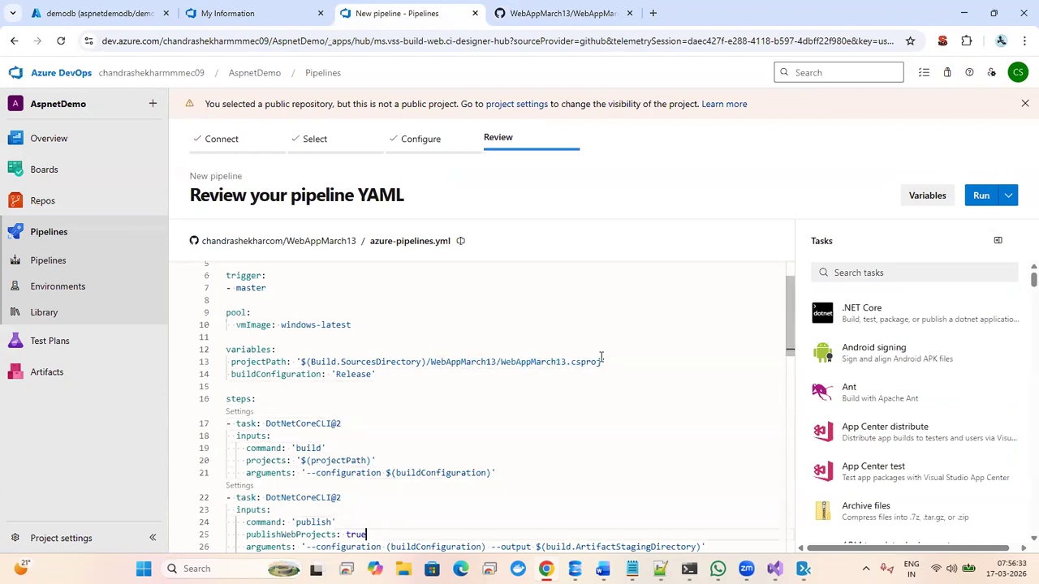
key("Down")
key("Down")
key("Down")
key("Down")
key("Down")
key("Down")
key("Down")
key("Down")
key("Down")
key("Down")
key("Down")
key("Down")
key("Down")
key("Down")
key("Down")
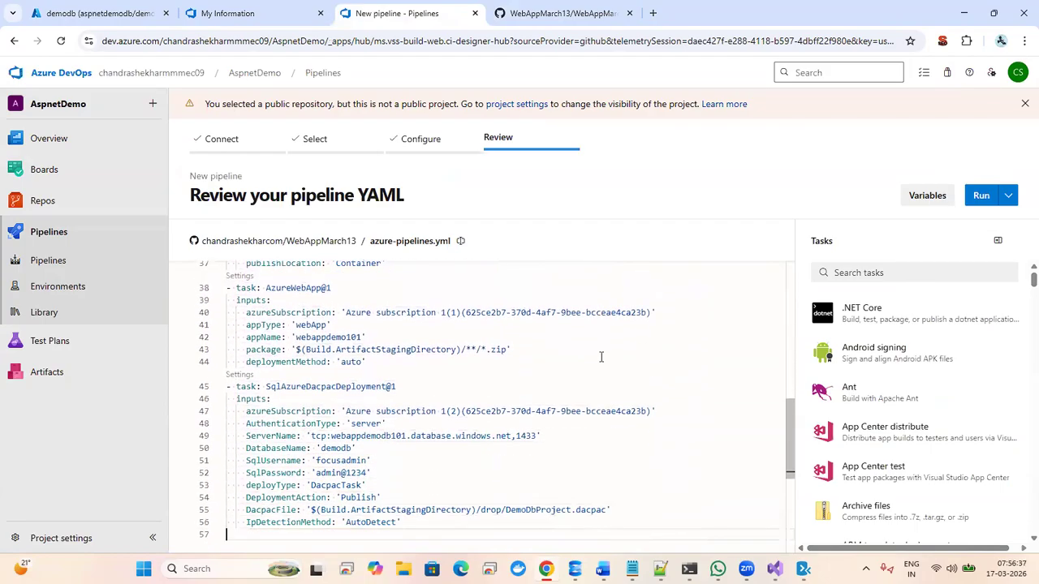
key("shift+Up")
key("shift+Up")
key("shift+Up")
key("shift+Up")
key("shift+Up")
key("shift+Up")
key("shift+Up")
key("shift+Up")
key("shift+Up")
key("shift+Up")
key("shift+Up")
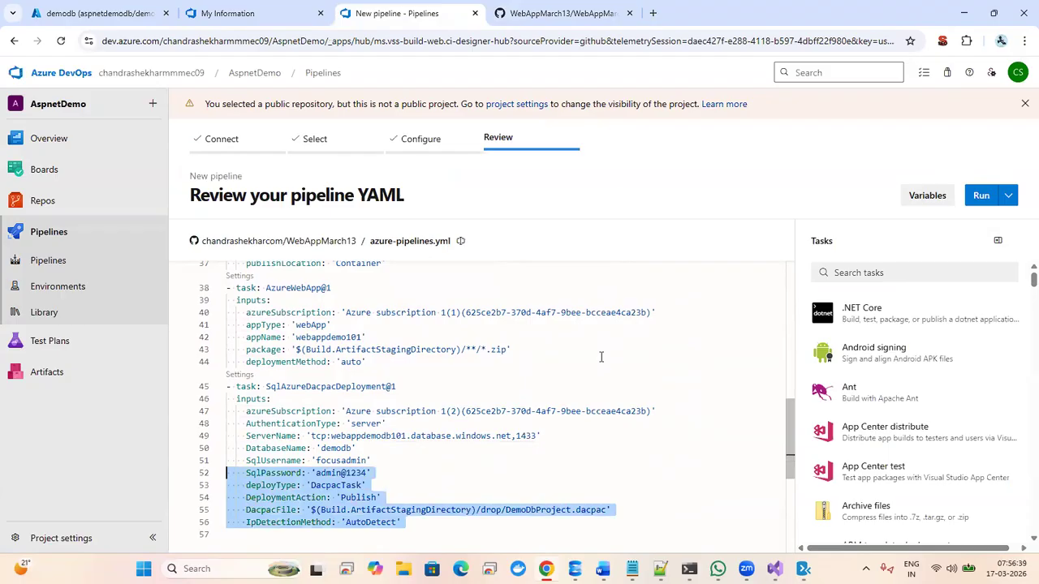
key("shift+Up")
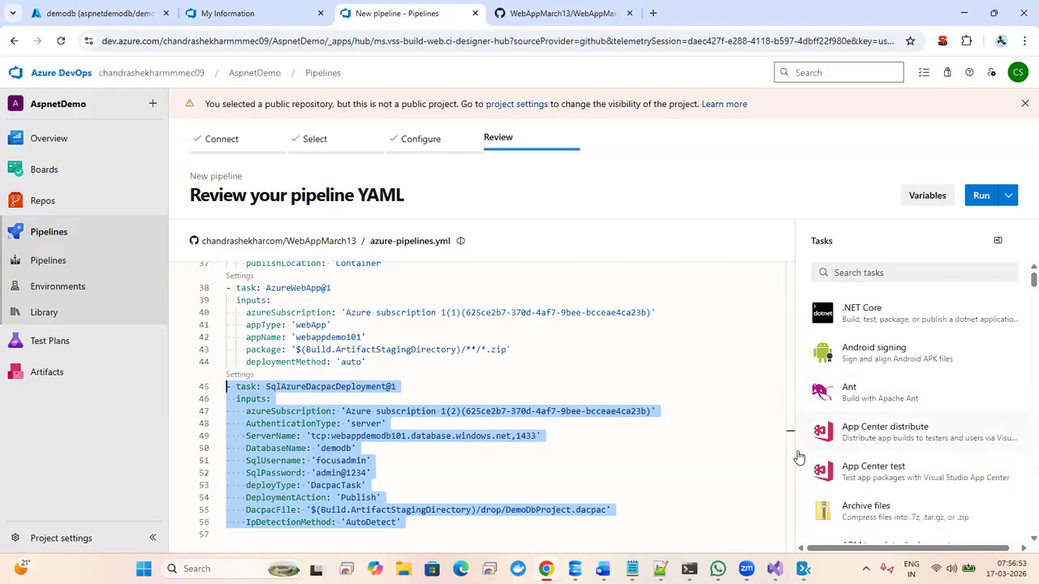
- Delete the SqlAzureDacpacDeployment task block from the pipeline YAML
left_click_drag(791, 452, 795, 347)
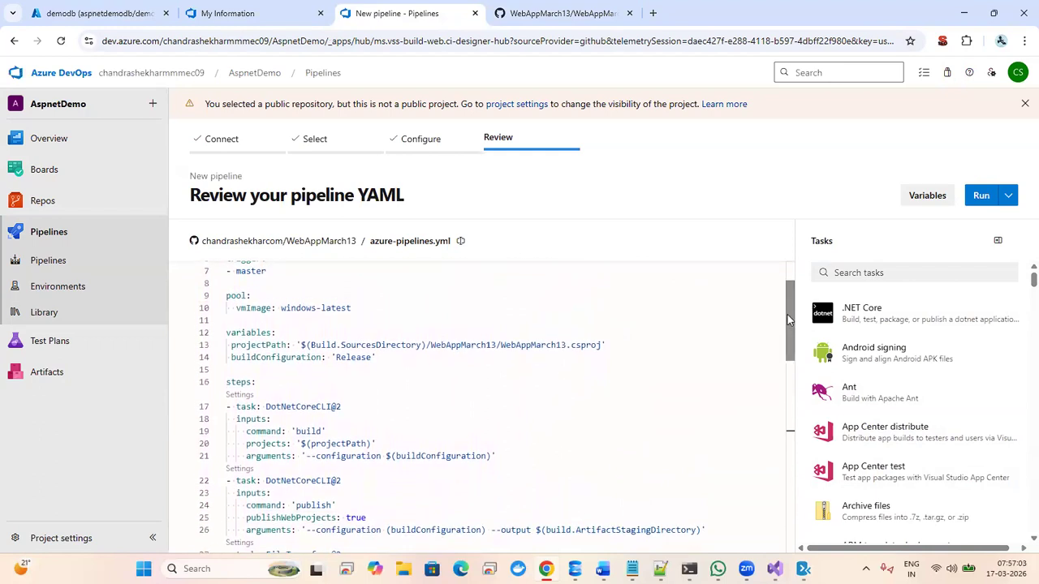
left_click_drag(793, 319, 792, 418)
key("Delete")
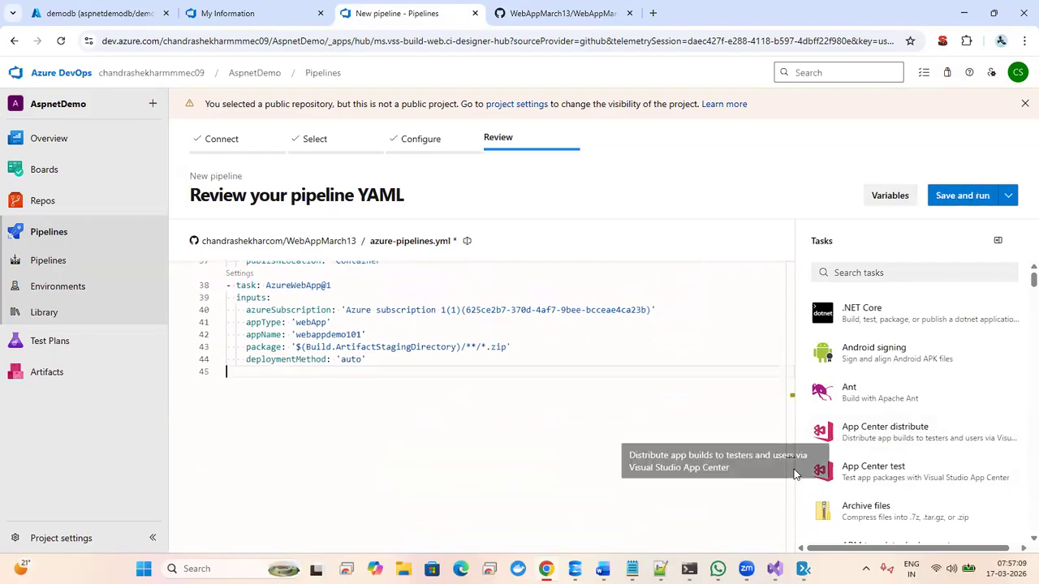
- Delete the FileTransform@2 through AzureWebApp@1 tasks so the YAML ends at the publish step
left_click_drag(788, 509, 789, 452)
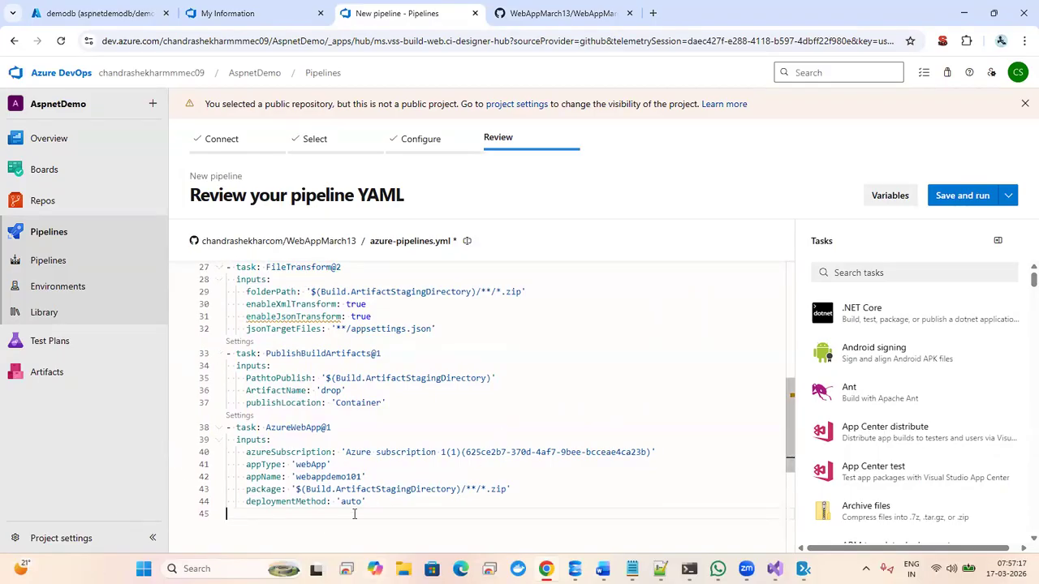
left_click(375, 489)
left_click_drag(375, 496, 215, 293)
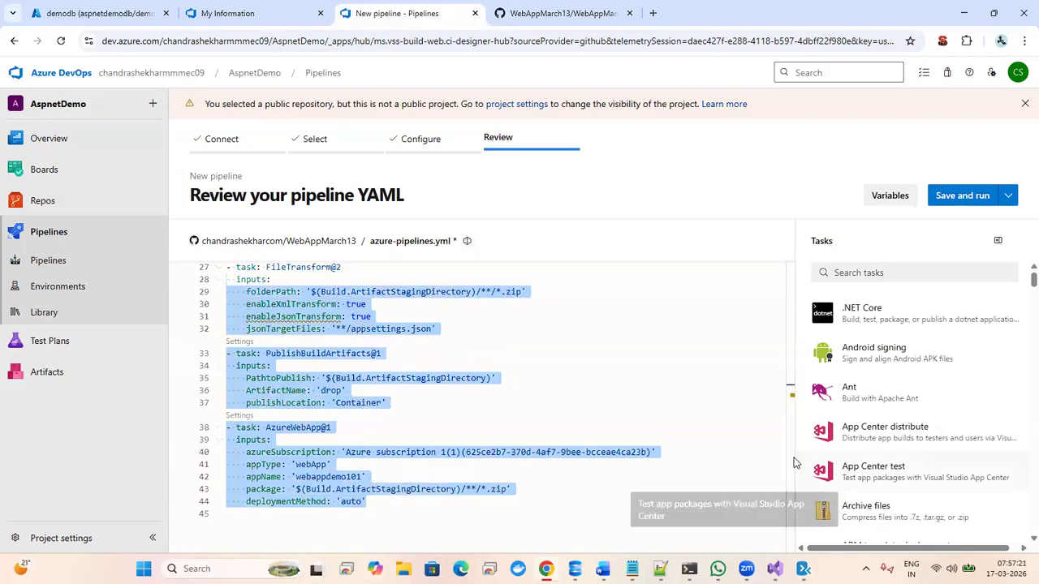
scroll(791, 426, "up", 1)
scroll(791, 423, "up", 1)
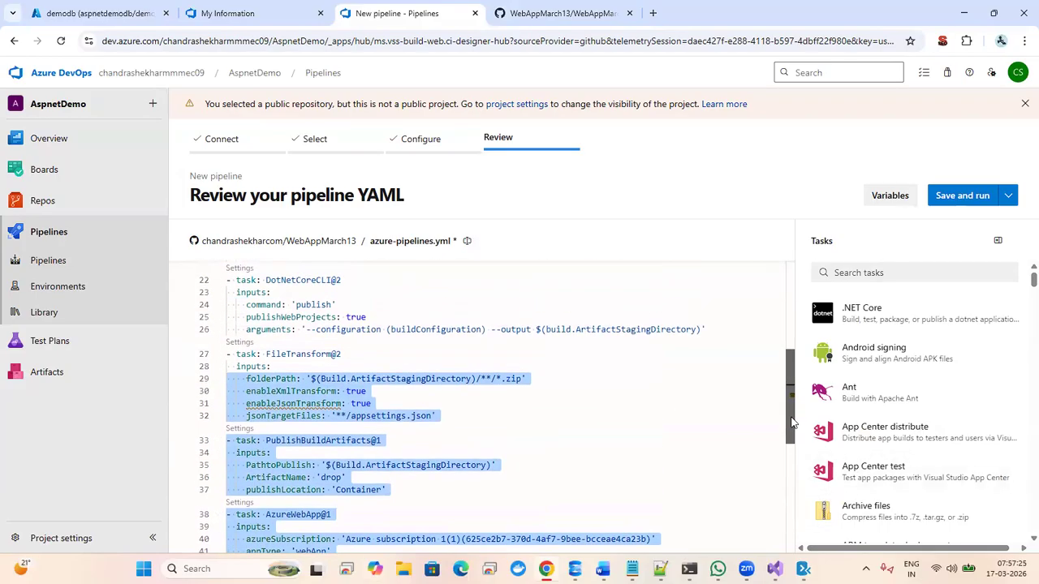
left_click_drag(791, 422, 786, 381)
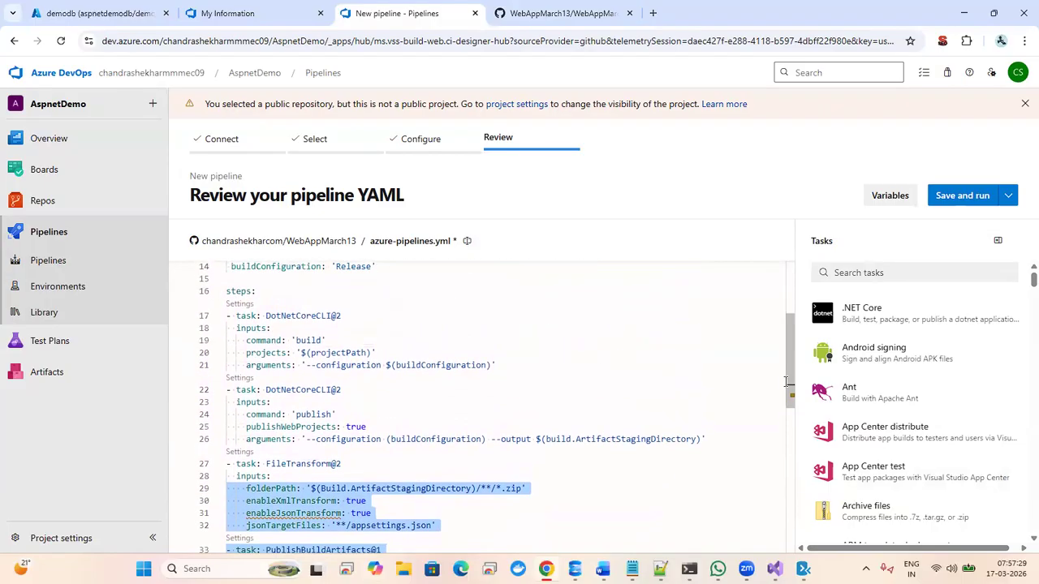
left_click(236, 463, "shift")
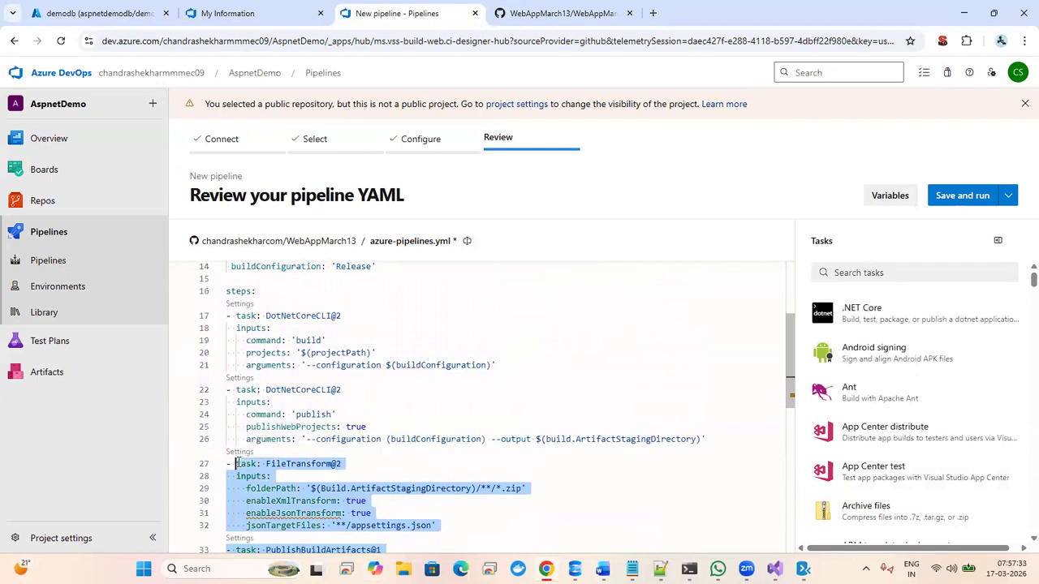
key("Delete")
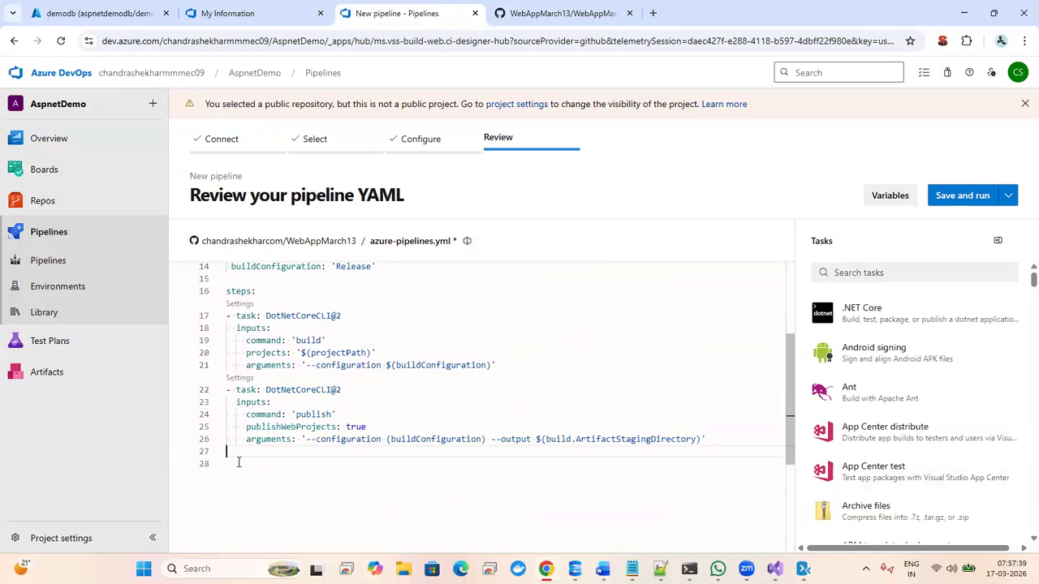
key("Up")
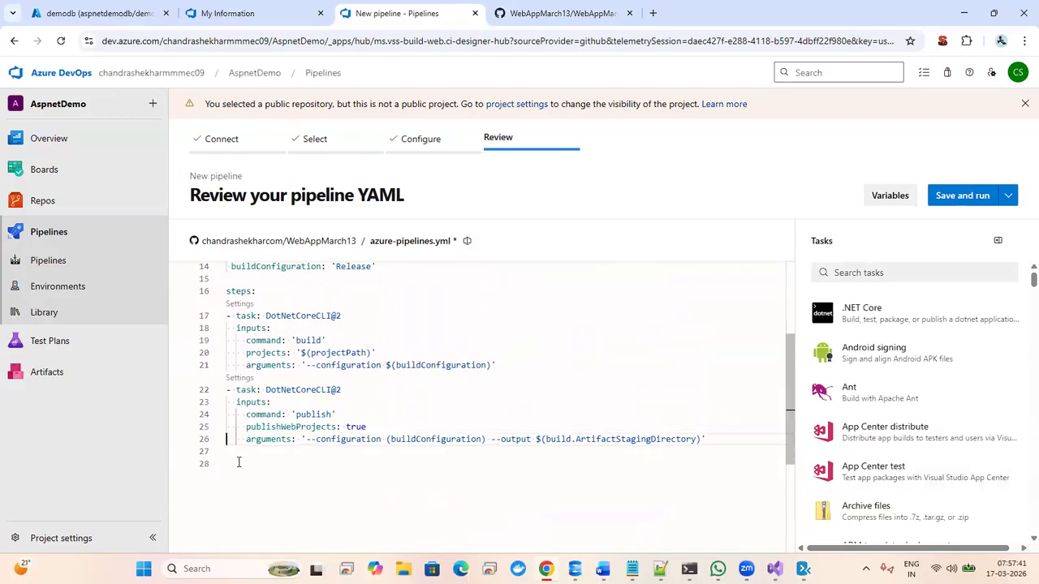
scroll(239, 462, "up", 3)
key("Down")
key("Down")
key("Down")
key("Down")
key("Down")
key("Down")
key("Down")
key("Down")
key("Down")
key("Down")
key("Down")
key("Down")
key("Down")
key("Down")
key("Down")
key("Down")
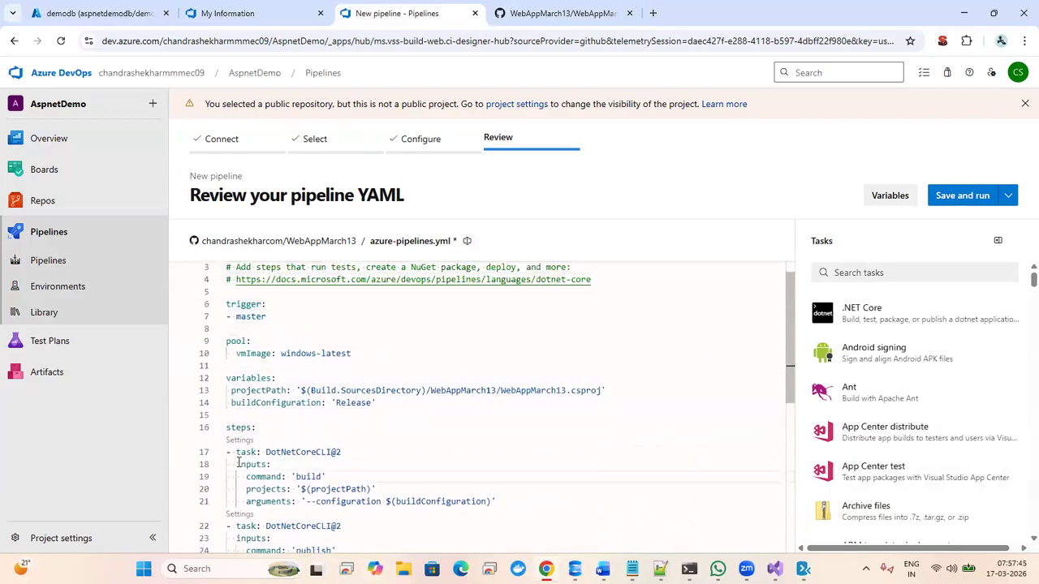
- Start a new pipeline from the WebAppMarch13 GitHub repo and review its YAML to the SQL deployment task
mouse_move(65, 189)
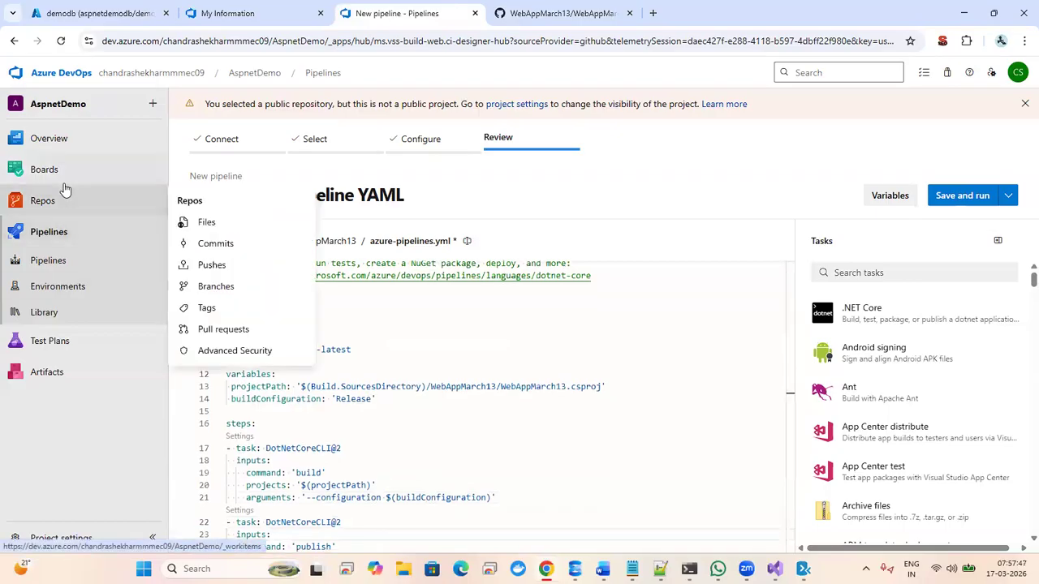
left_click(58, 233)
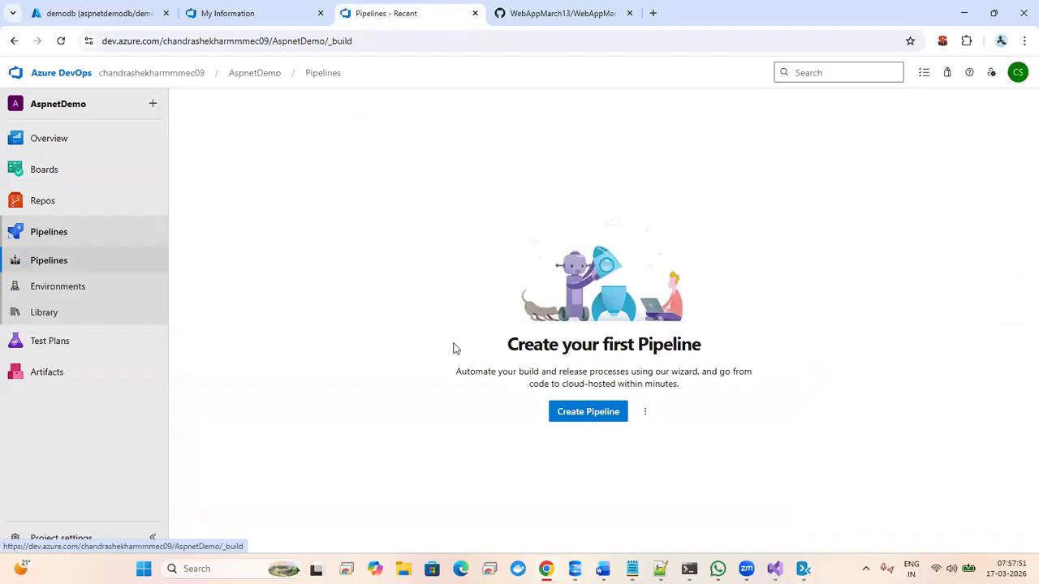
left_click(579, 414)
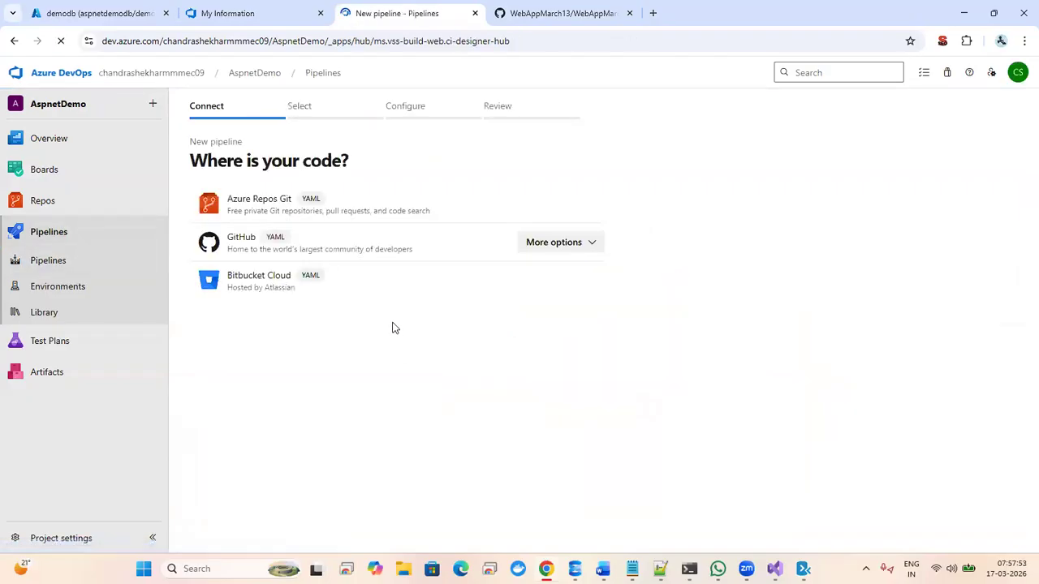
left_click(331, 241)
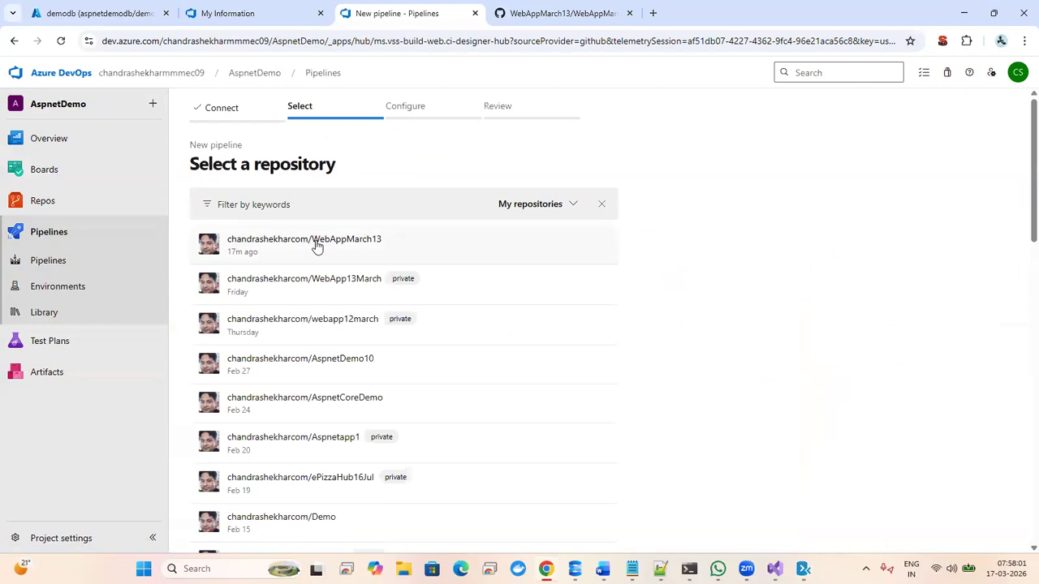
left_click(315, 243)
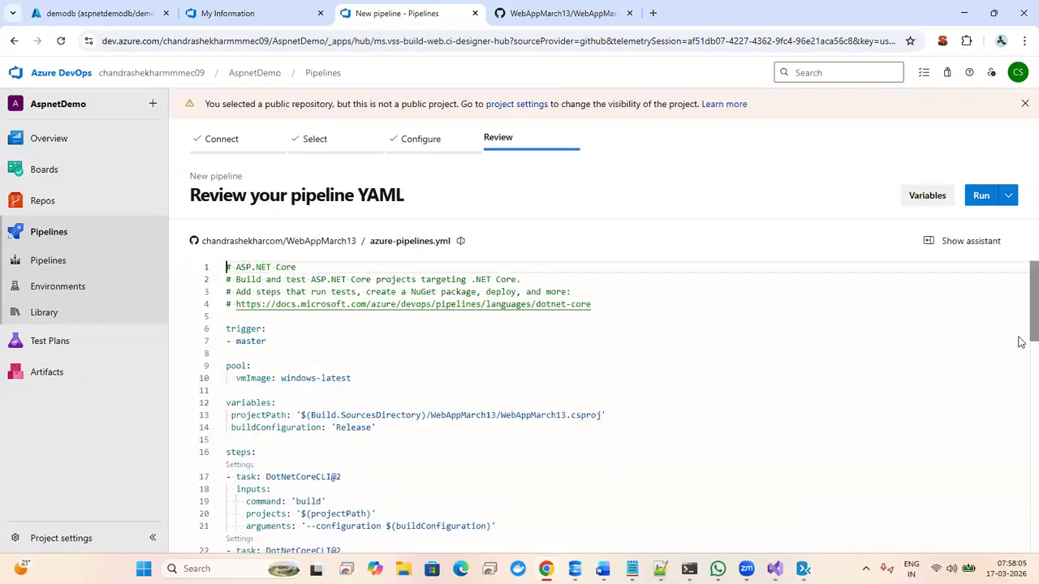
left_click(728, 449)
key("Down")
key("Down")
key("Down")
key("Down")
key("Down")
key("Down")
key("Down")
key("Down")
key("Down")
key("Down")
key("Down")
key("Down")
key("Down")
key("Down")
key("Down")
key("Down")
key("Down")
key("Down")
key("Down")
key("Down")
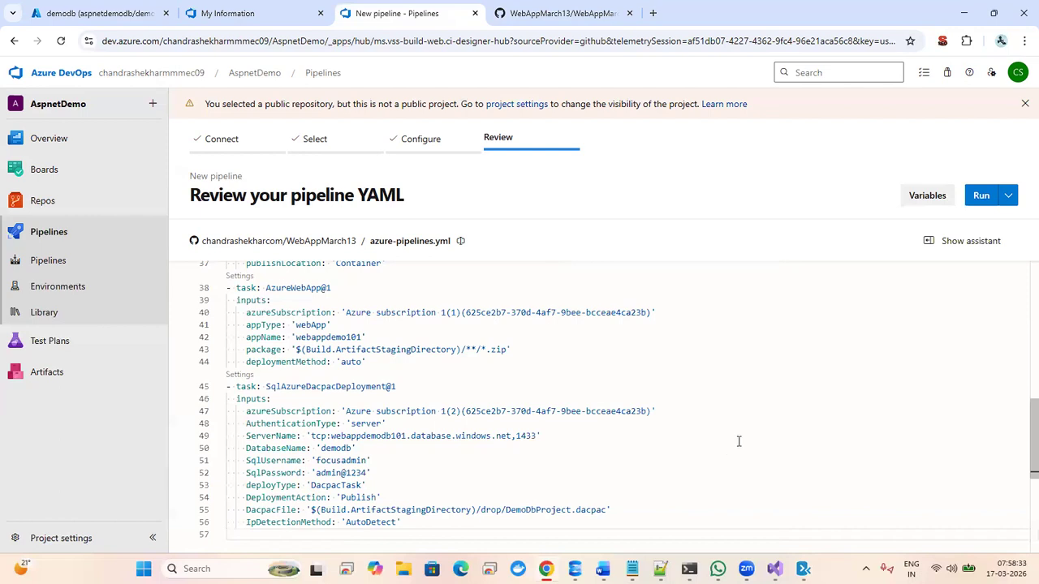
left_click(739, 416)
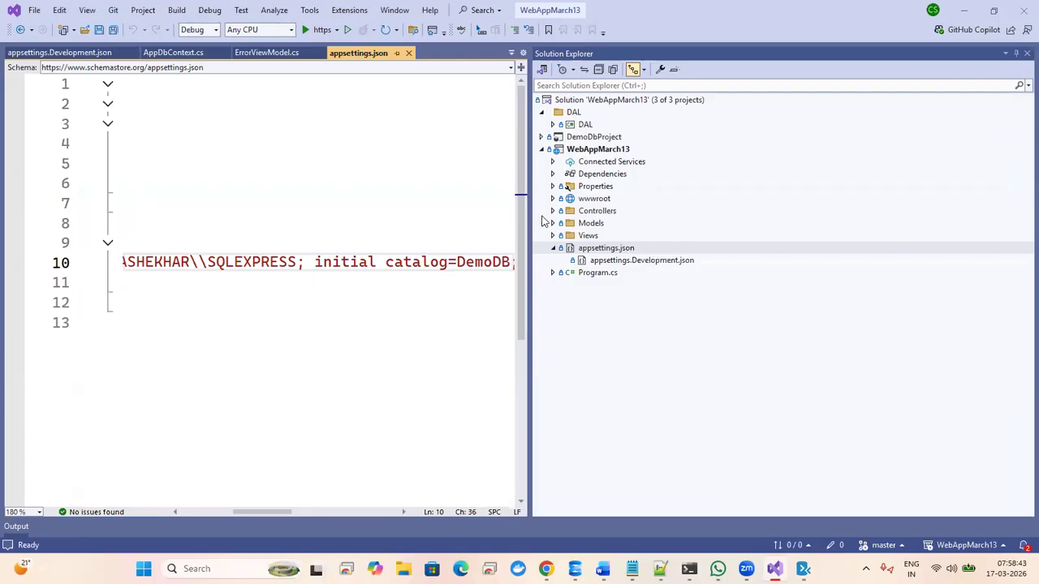
- Review the WebAppMarch13 project's Properties, Views, Models and Controllers folders and the DAL project
left_click(577, 162)
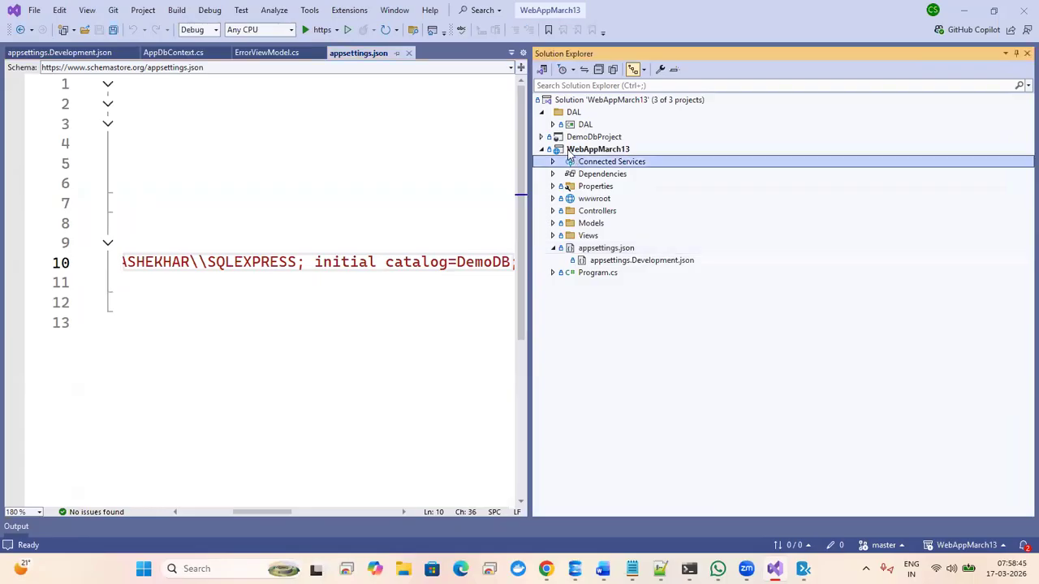
left_click(571, 152)
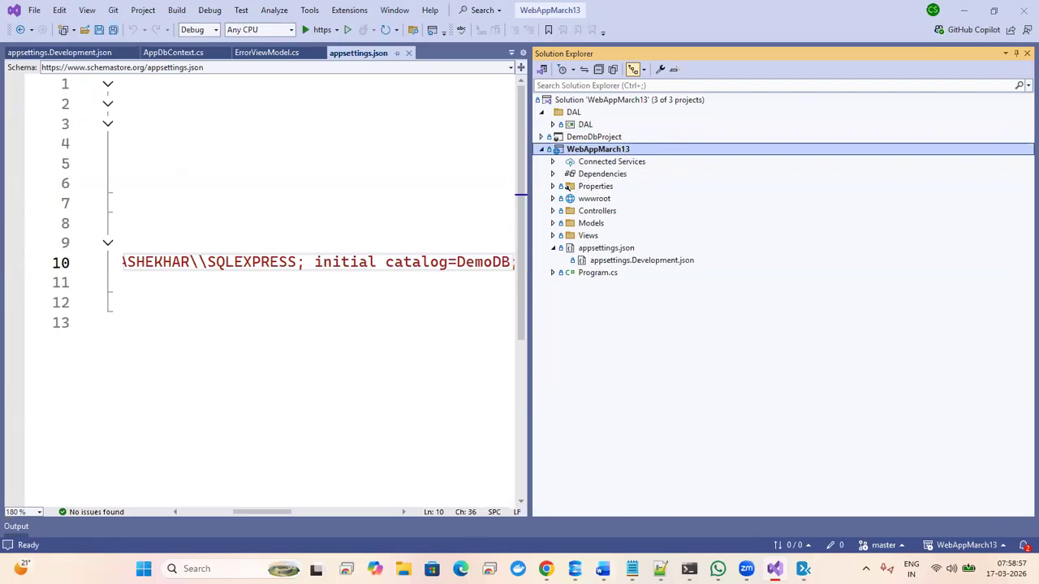
left_click(541, 149)
left_click(544, 124)
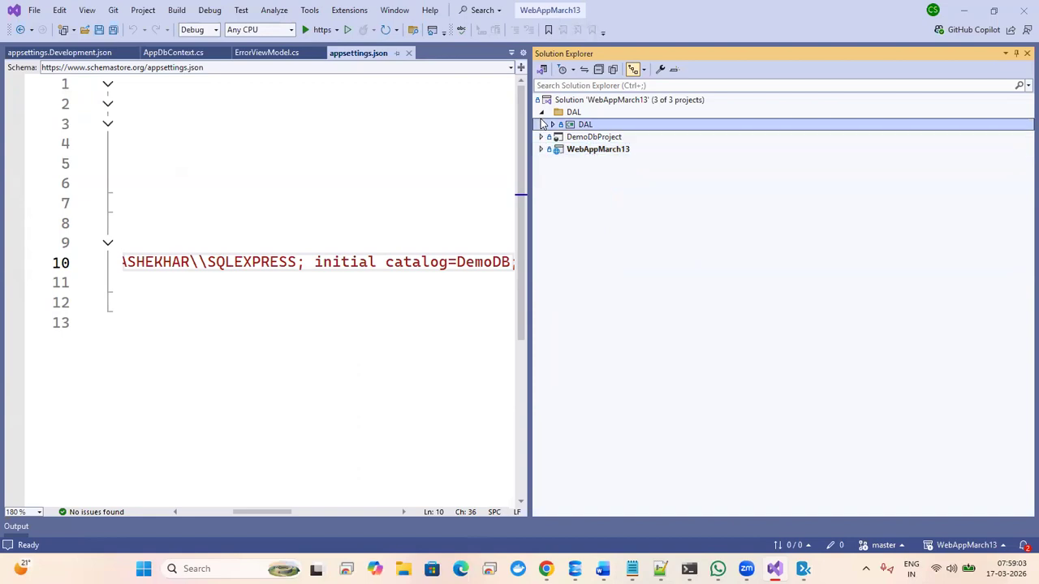
left_click(541, 150)
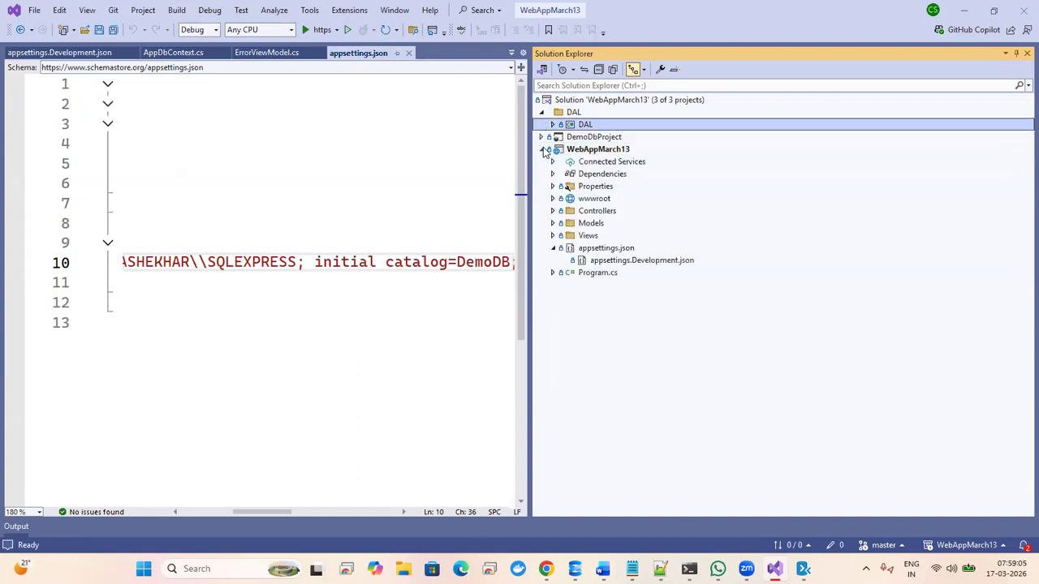
left_click(577, 188)
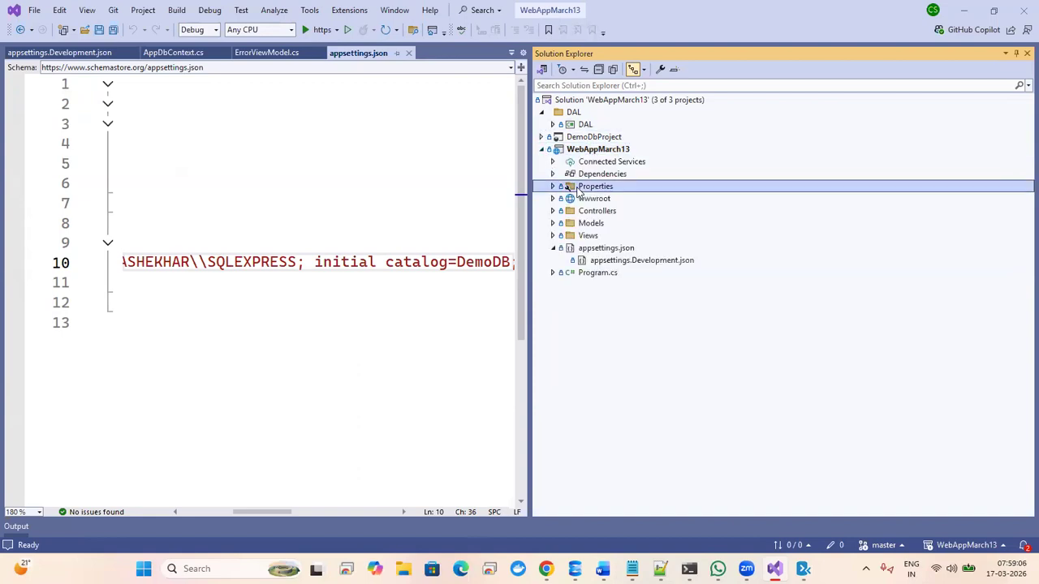
left_click(552, 236)
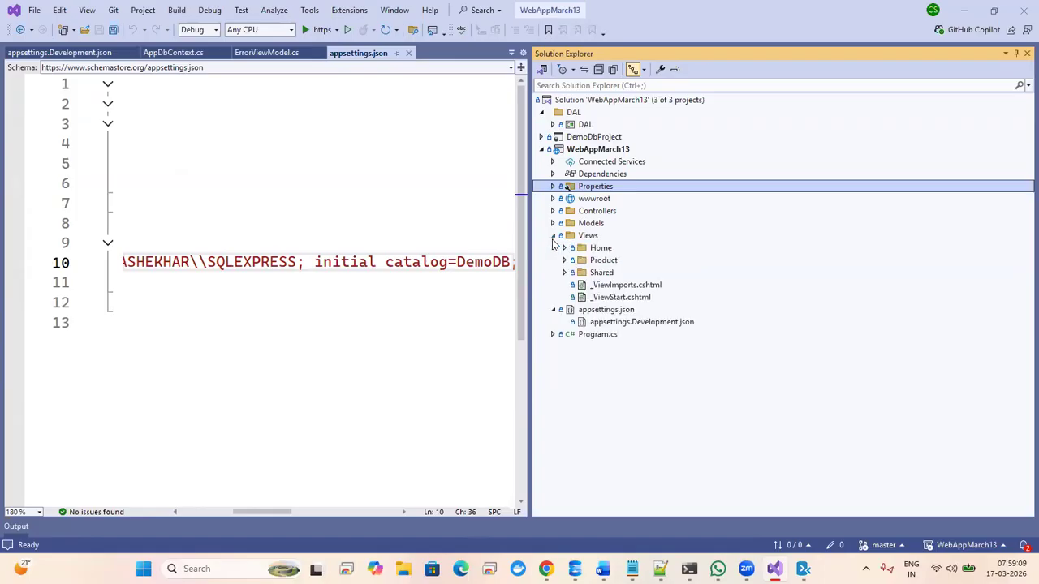
left_click(553, 223)
left_click(552, 223)
left_click(552, 211)
left_click(552, 212)
left_click(552, 187)
left_click(552, 186)
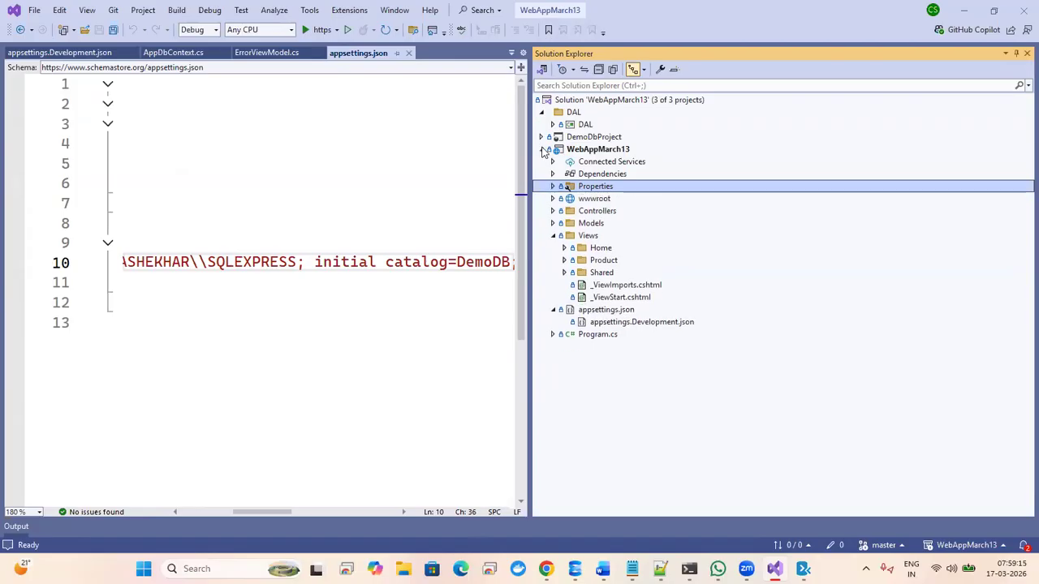
left_click(541, 113)
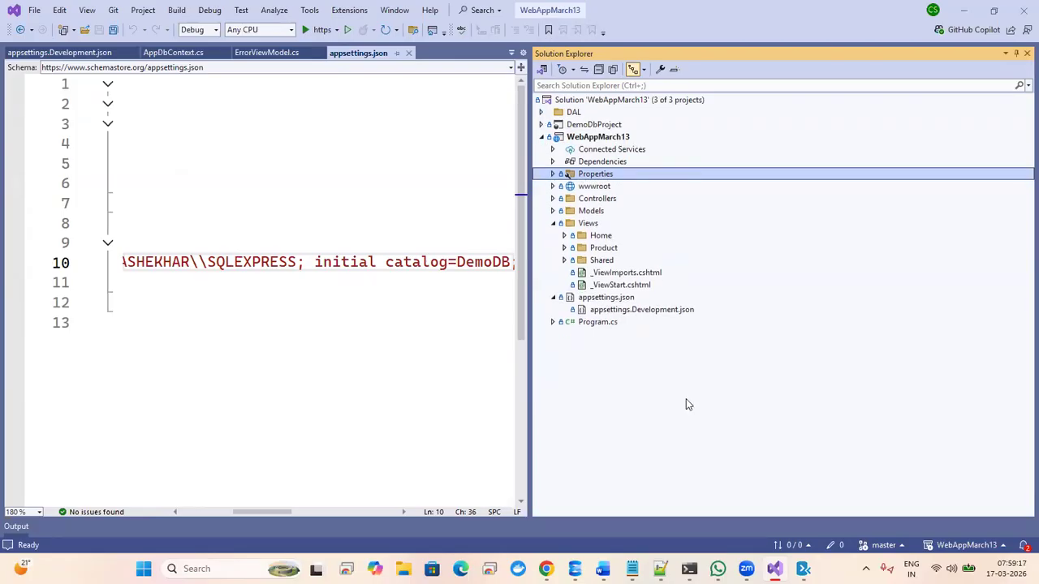
- Inspect DemoDbProject's Security and dbo folders, then go back to the browser's pipeline review
left_click(540, 125)
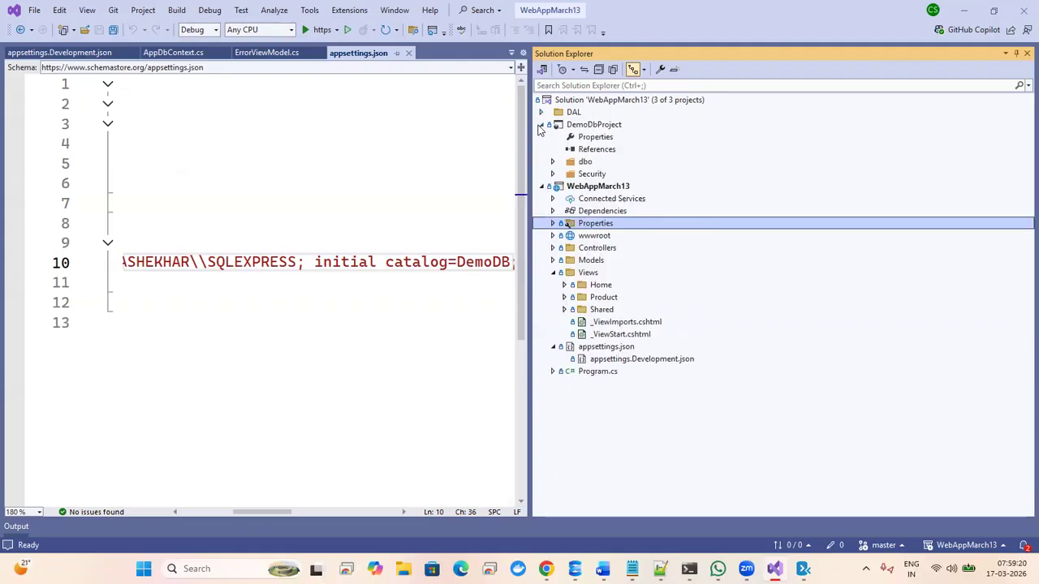
left_click(552, 175)
left_click(552, 174)
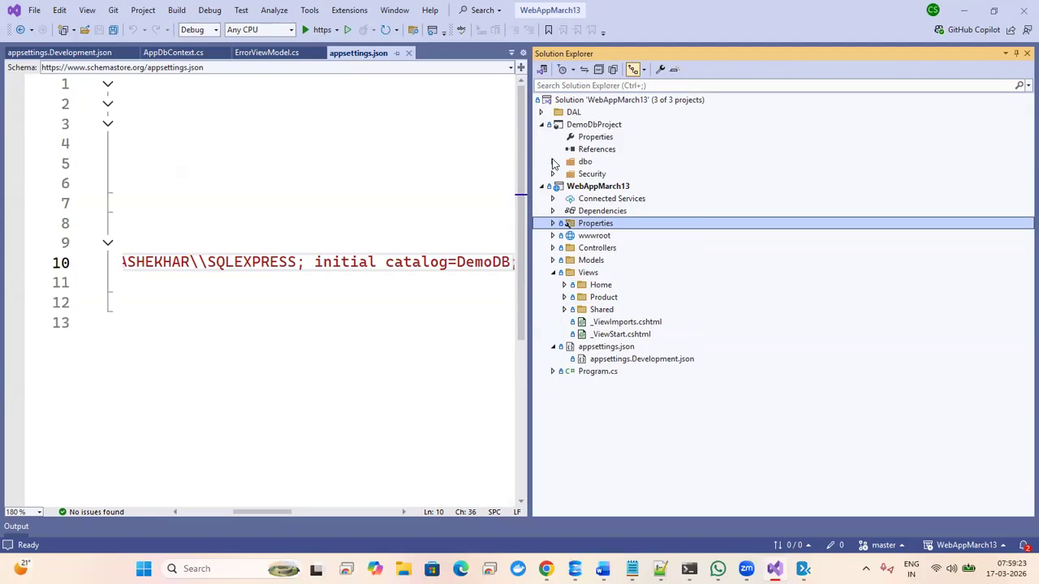
left_click(553, 161)
left_click(552, 161)
left_click(541, 124)
left_click(403, 258)
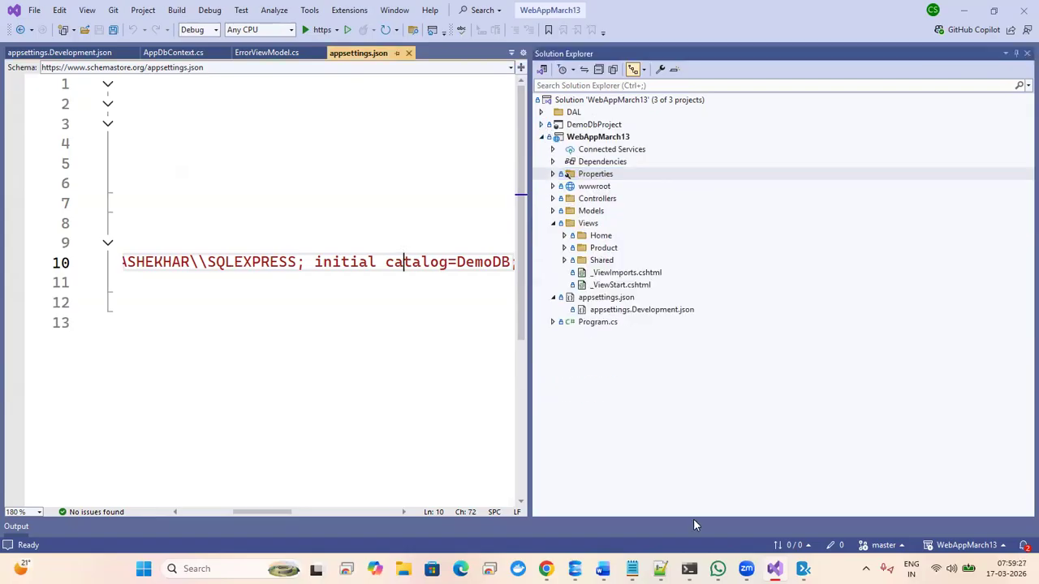
key("alt+Tab")
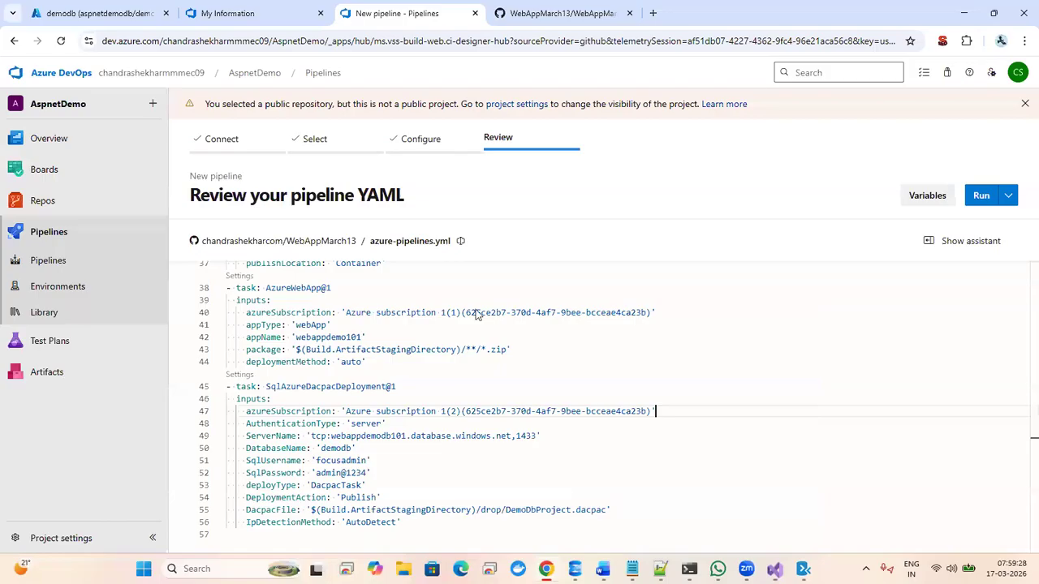
- In WebAppMarch13's GitHub settings, choose Change to private and acknowledge the effects
left_click(542, 12)
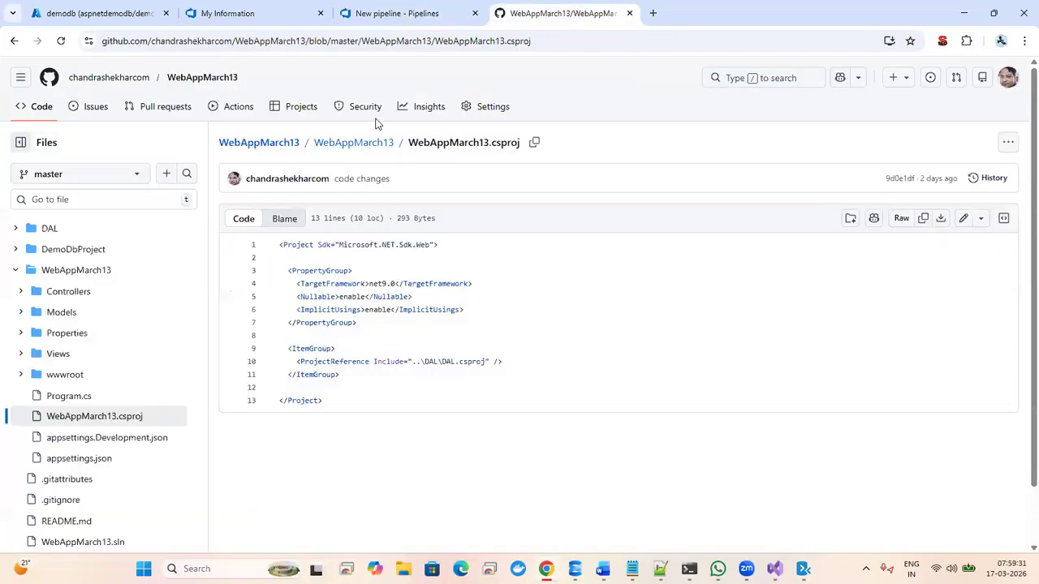
left_click(490, 113)
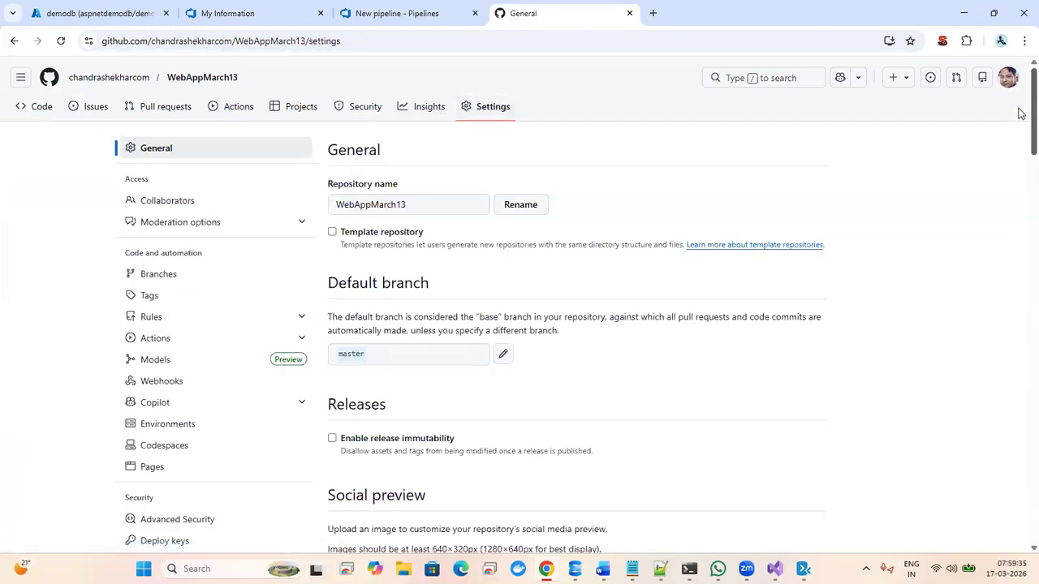
left_click_drag(1021, 113, 1019, 482)
left_click(774, 292)
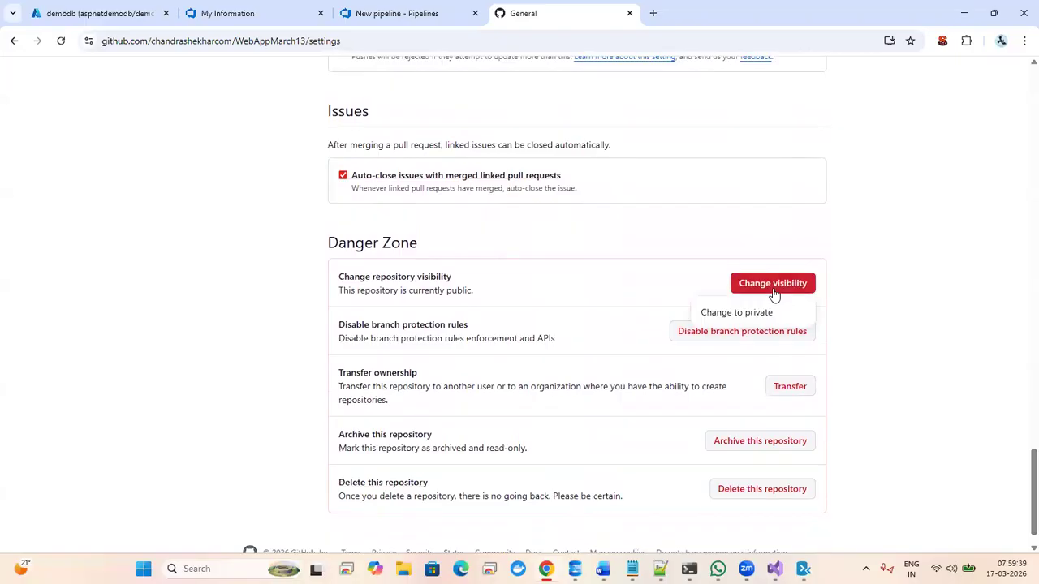
left_click(728, 313)
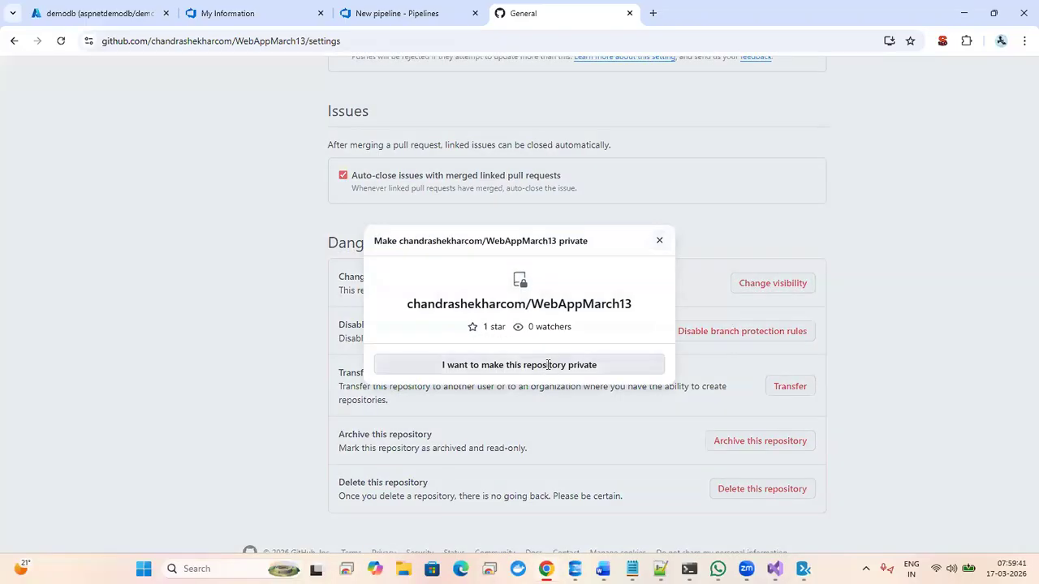
left_click(547, 366)
left_click(474, 462)
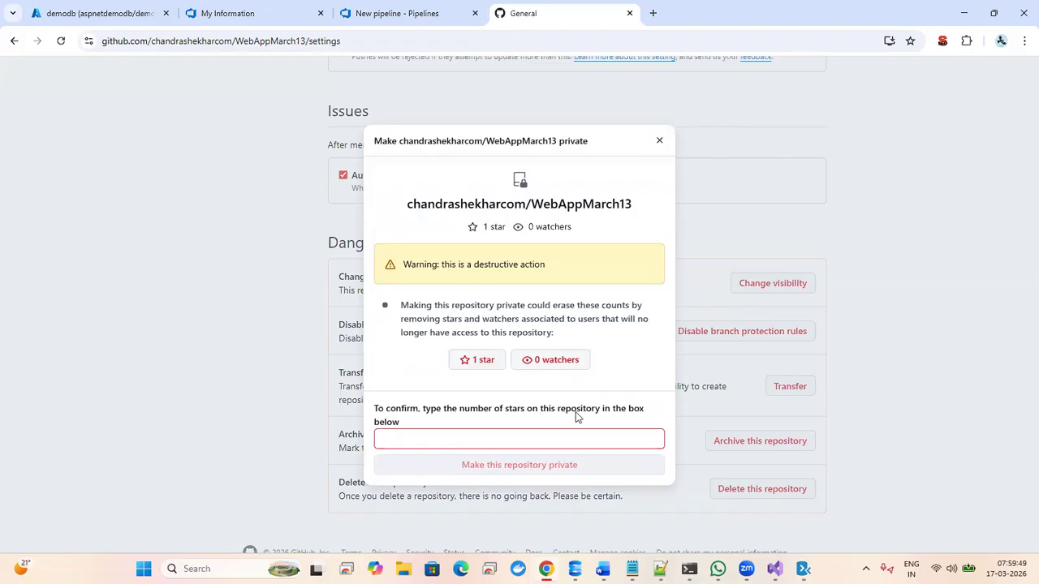
- Confirm by entering the star count 1 to make WebAppMarch13 private
left_click(444, 437)
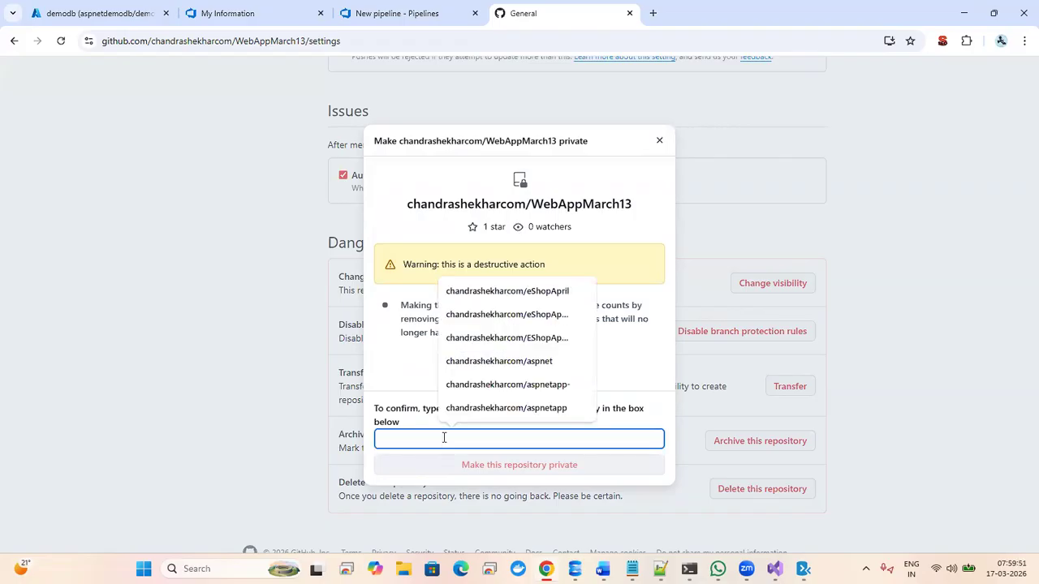
left_click(392, 394)
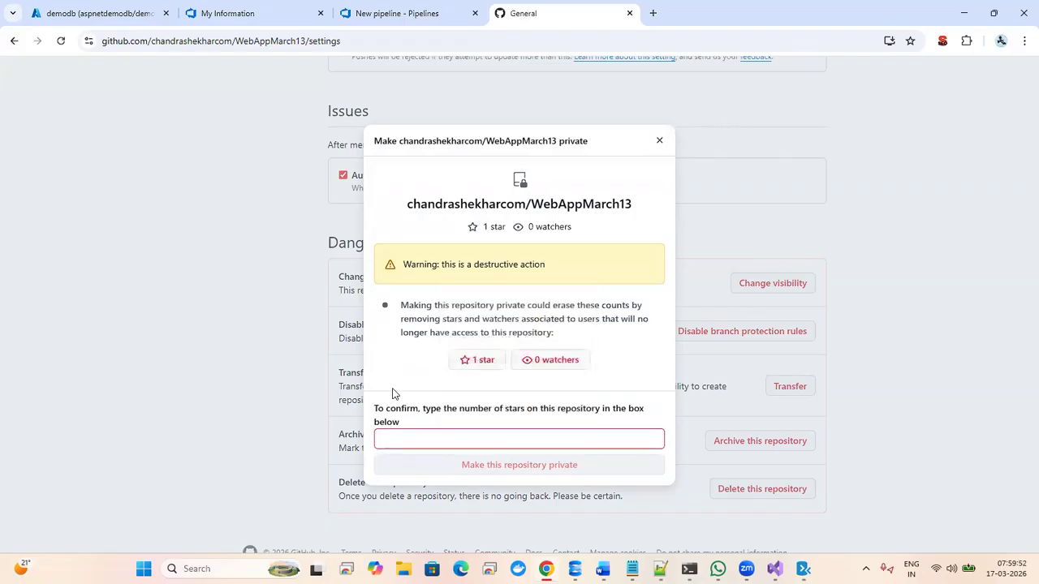
left_click(405, 435)
type("1")
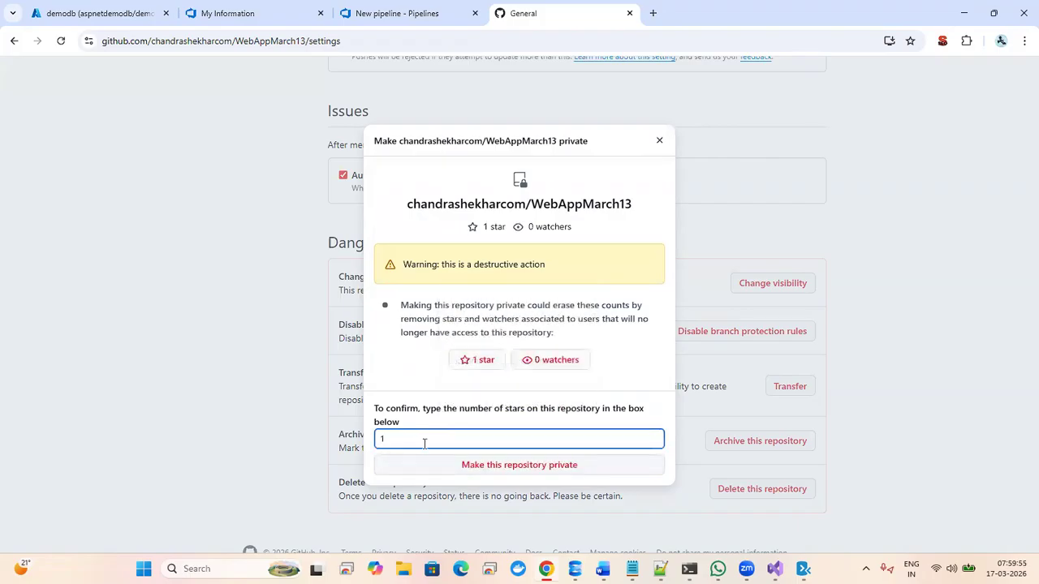
left_click(466, 468)
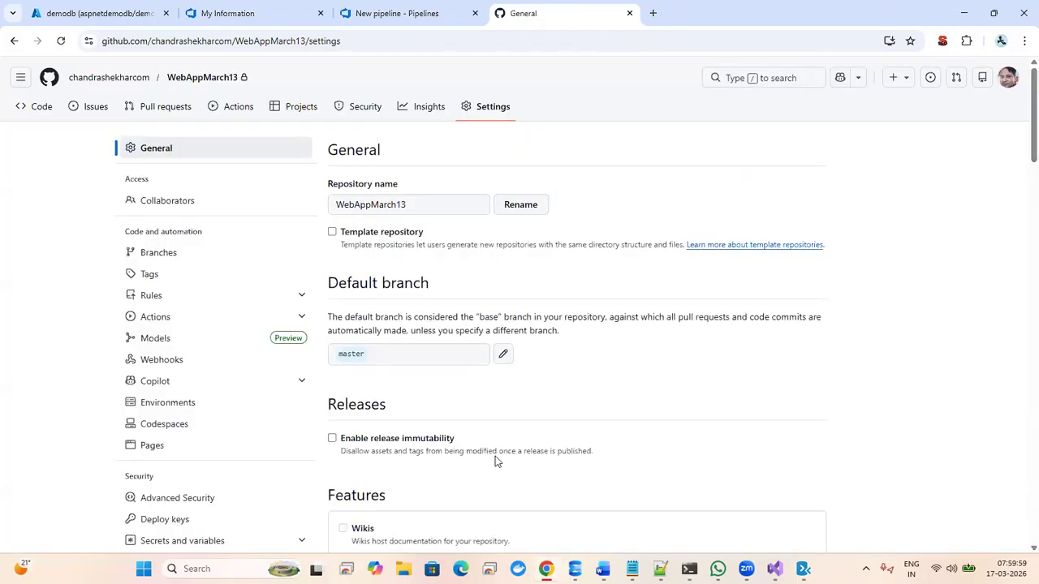
left_click(412, 13)
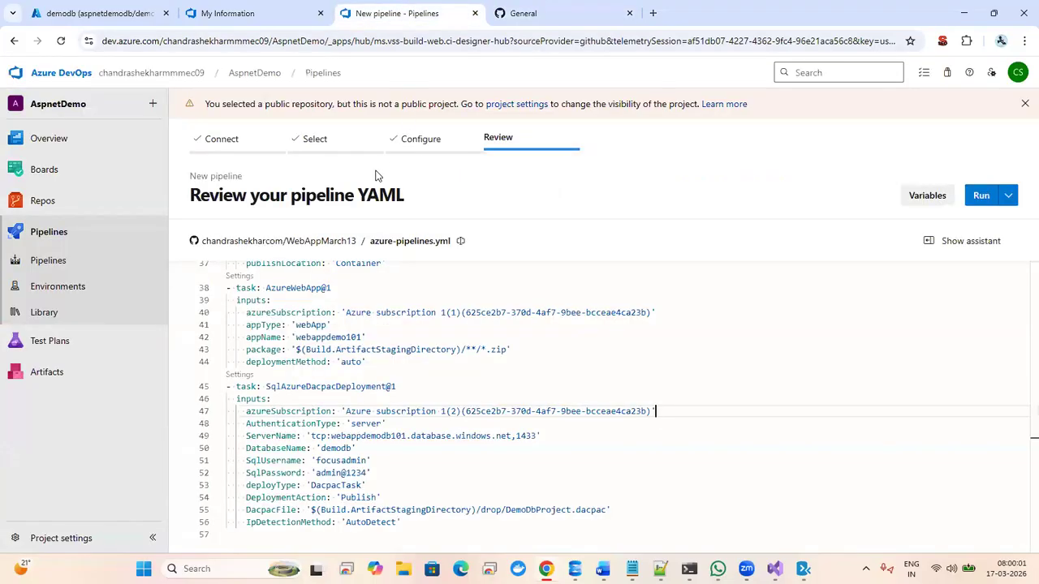
- Create a new pipeline using the GitHub WebAppMarch13 repository as the source
left_click(37, 235)
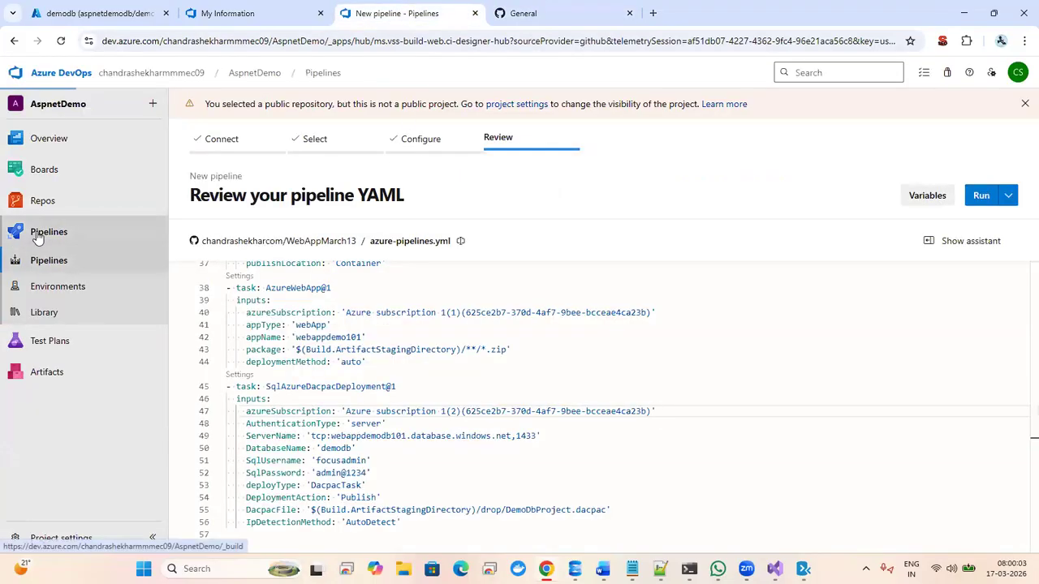
left_click(567, 414)
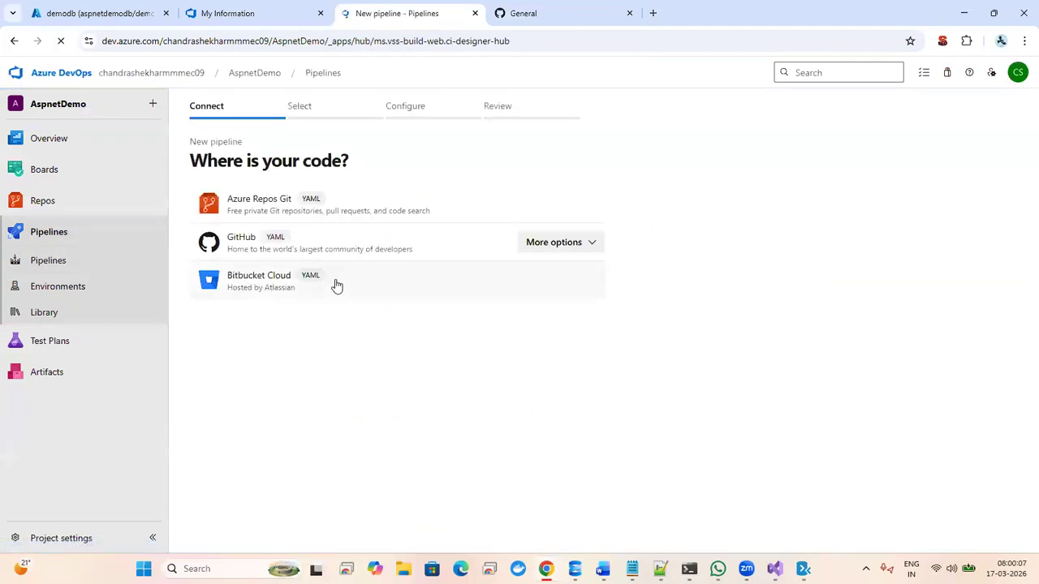
left_click(348, 246)
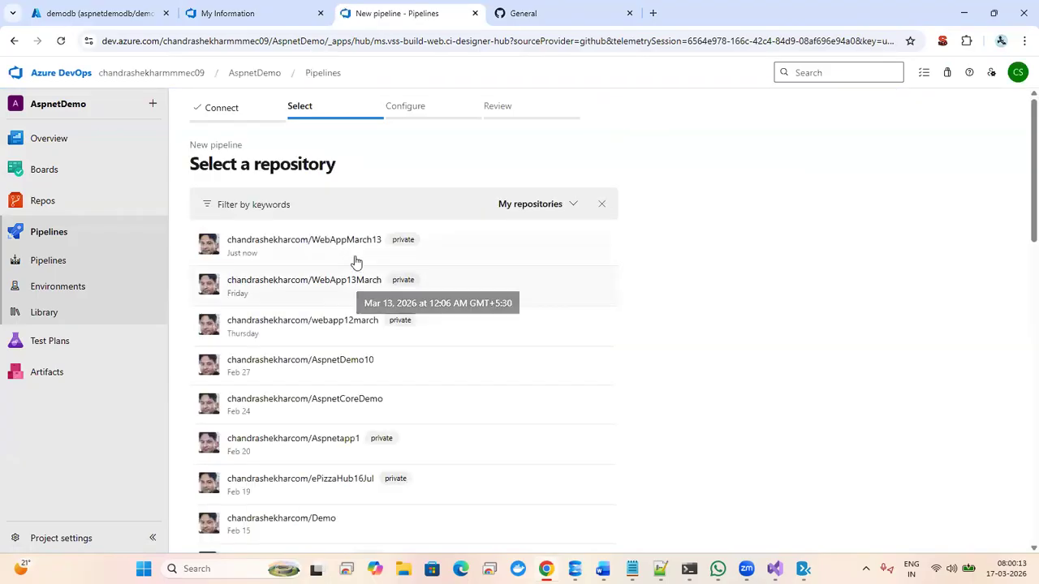
left_click(336, 241)
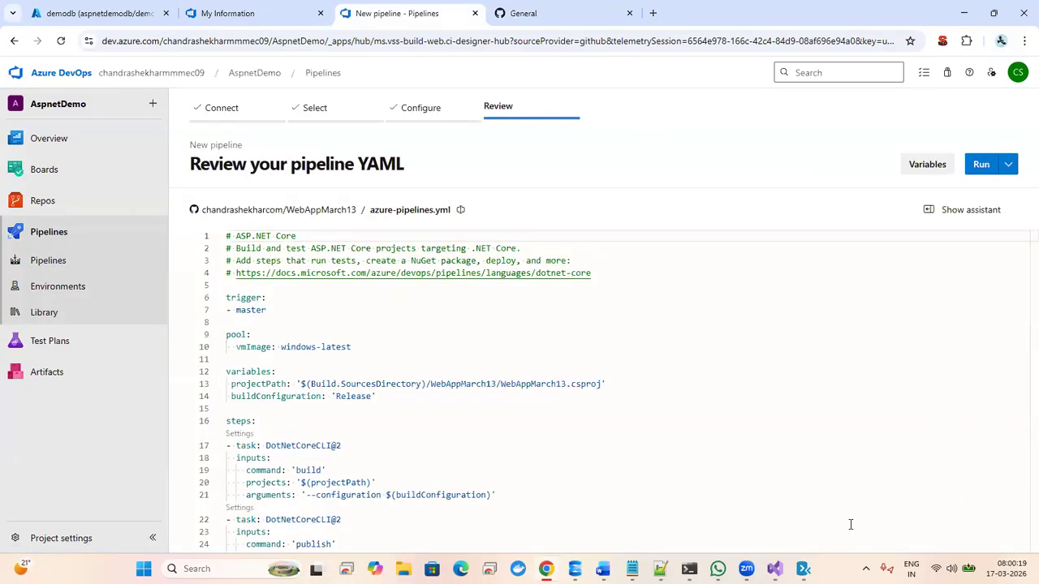
- Review the generated azure-pipelines.yml from trigger down to the SqlAzureDacpacDeployment@1 task
left_click(846, 423)
key("Down")
key("Down")
key("Down")
key("Down")
key("Down")
key("Down")
key("Down")
key("Down")
key("Down")
key("Down")
key("Down")
key("Down")
key("Down")
key("Down")
key("Down")
key("Down")
key("Down")
key("Down")
key("Down")
key("Down")
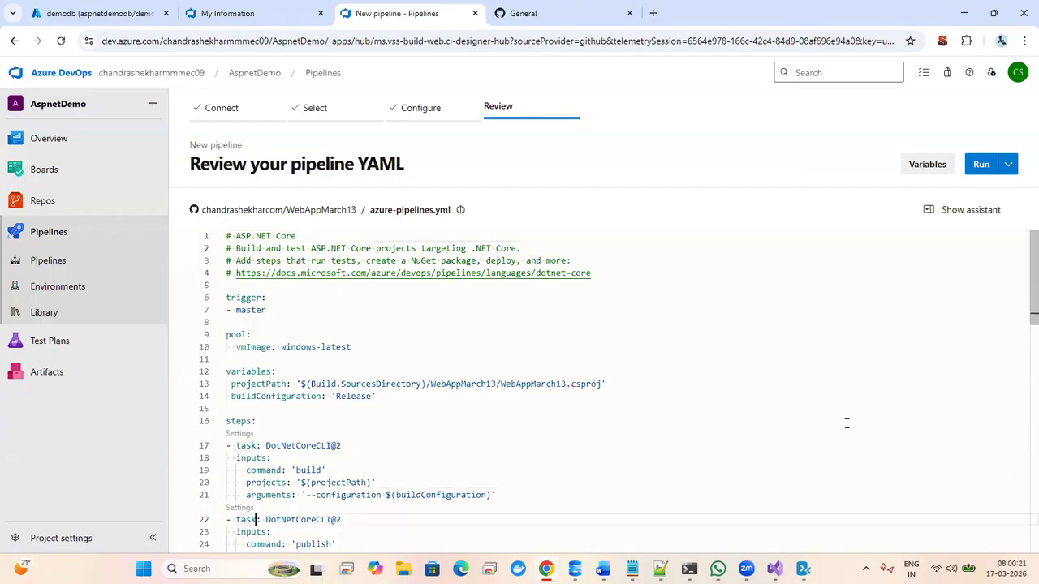
key("Down")
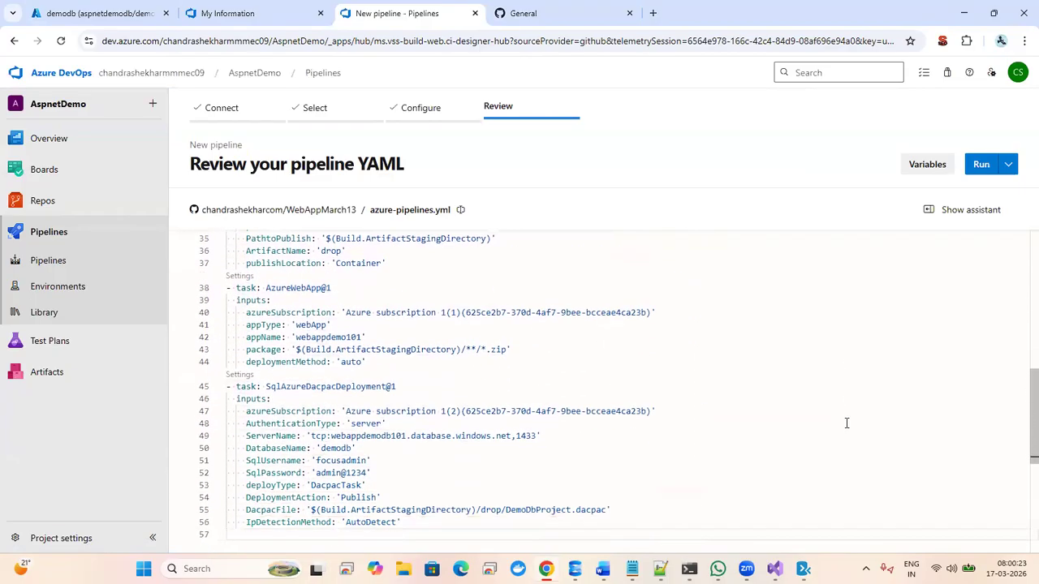
key("Up")
key("Up")
key("Up")
key("Up")
key("Up")
key("Up")
key("Up")
key("Up")
key("Up")
key("Up")
key("Up")
key("Up")
key("Up")
key("Up")
key("Up")
key("Up")
key("Up")
key("Up")
key("Up")
key("Up")
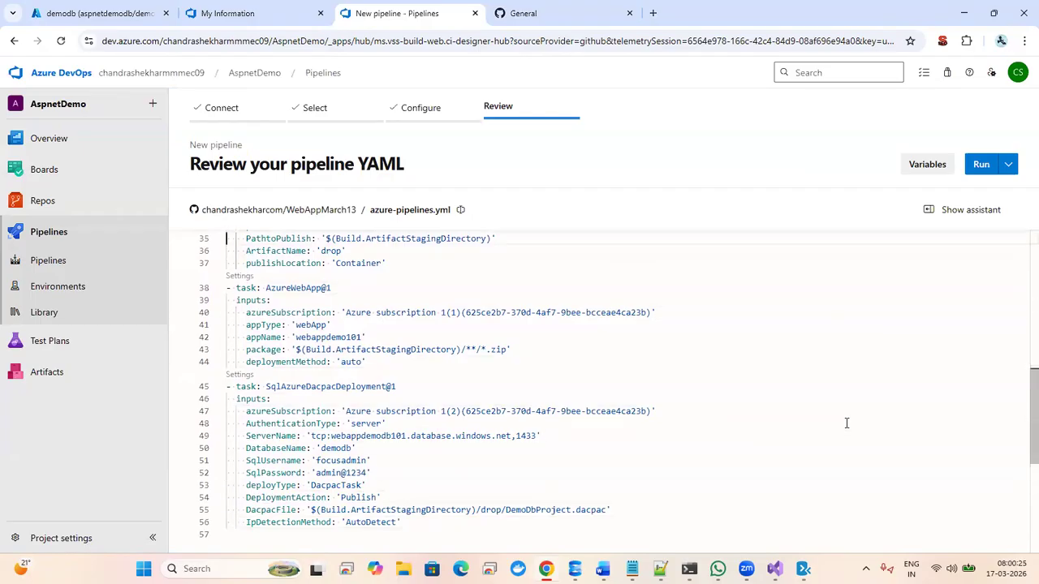
key("Up")
key("Up")
key("Up")
key("Up")
key("Up")
key("Up")
key("Up")
key("Up")
key("Up")
key("Up")
key("Up")
key("Up")
key("Up")
key("Up")
key("Up")
key("Up")
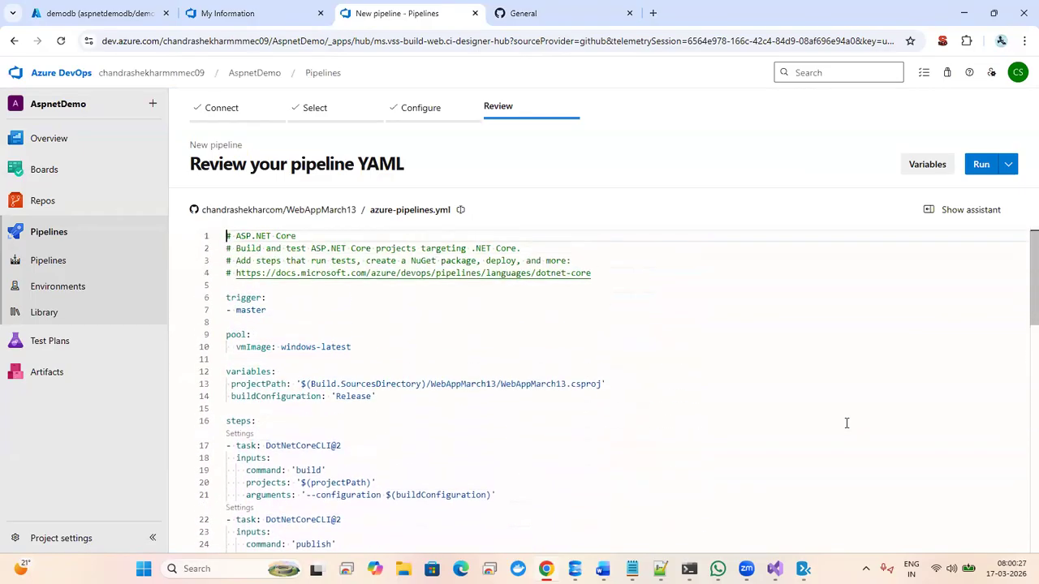
key("Down")
key("Down")
key("Down")
key("Down")
key("Down")
key("Down")
key("Down")
key("Down")
key("Down")
key("Down")
key("Down")
key("Down")
key("Down")
key("Down")
key("Down")
key("Down")
key("Down")
key("Down")
key("Down")
key("Down")
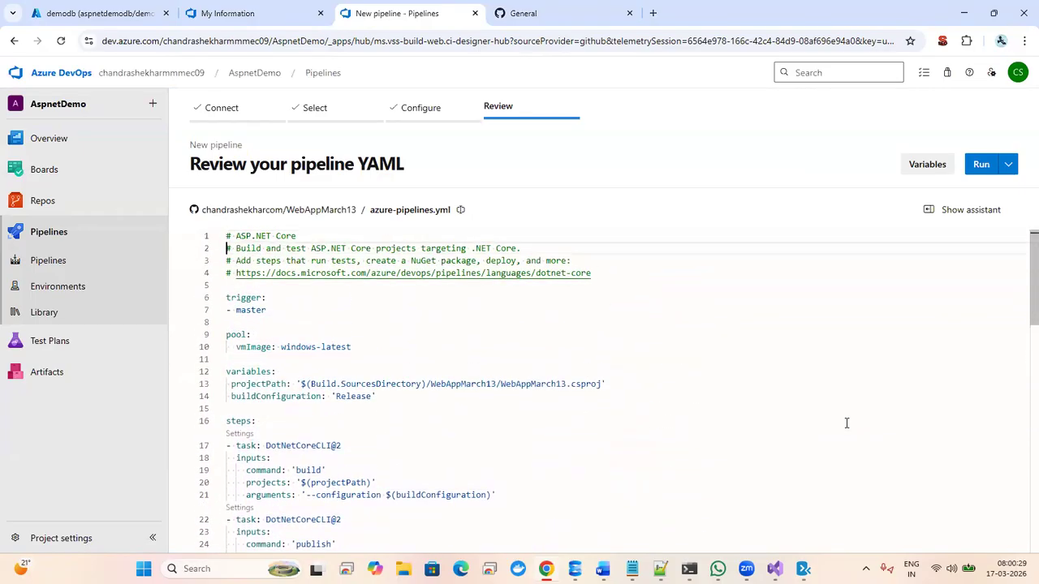
key("Down")
key("Down")
key("Down")
key("Down")
key("Down")
key("Down")
key("Down")
key("Down")
key("Down")
key("Down")
key("Down")
key("Down")
key("Down")
key("Down")
key("Down")
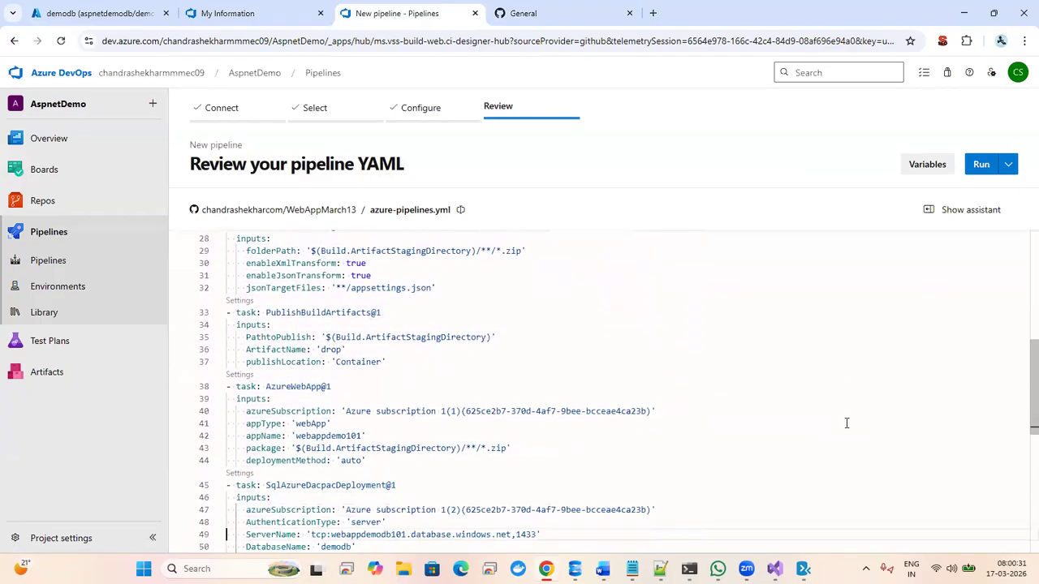
key("Down")
key("Down")
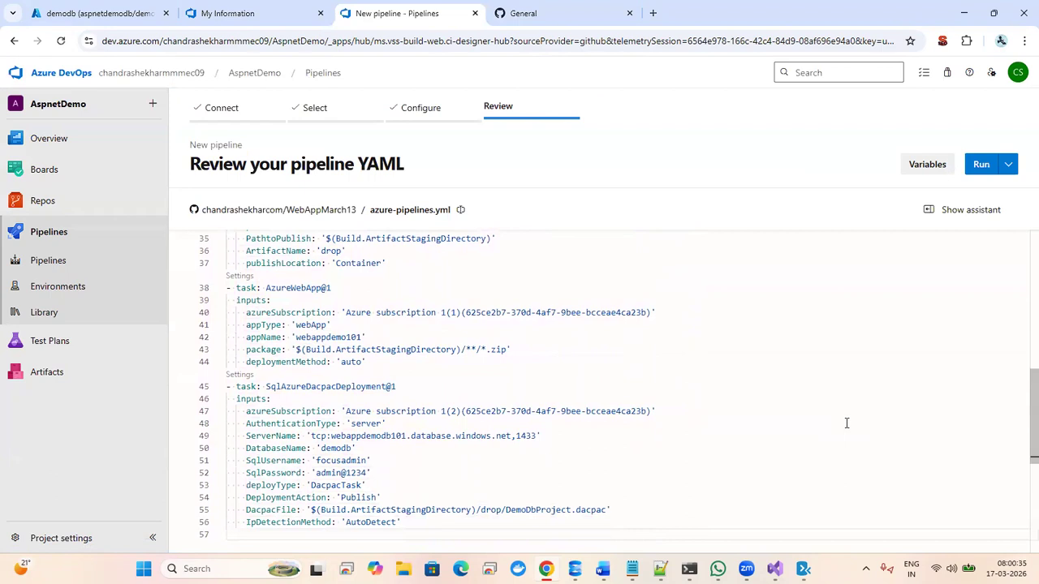
key("shift+Up")
key("shift+Down")
key("Up")
key("Up")
key("Up")
key("Up")
key("Up")
key("Up")
key("Up")
key("Up")
key("Up")
key("Up")
key("Up")
key("Up")
key("Up")
key("Up")
key("Up")
key("Up")
key("Up")
key("Up")
key("Up")
key("Up")
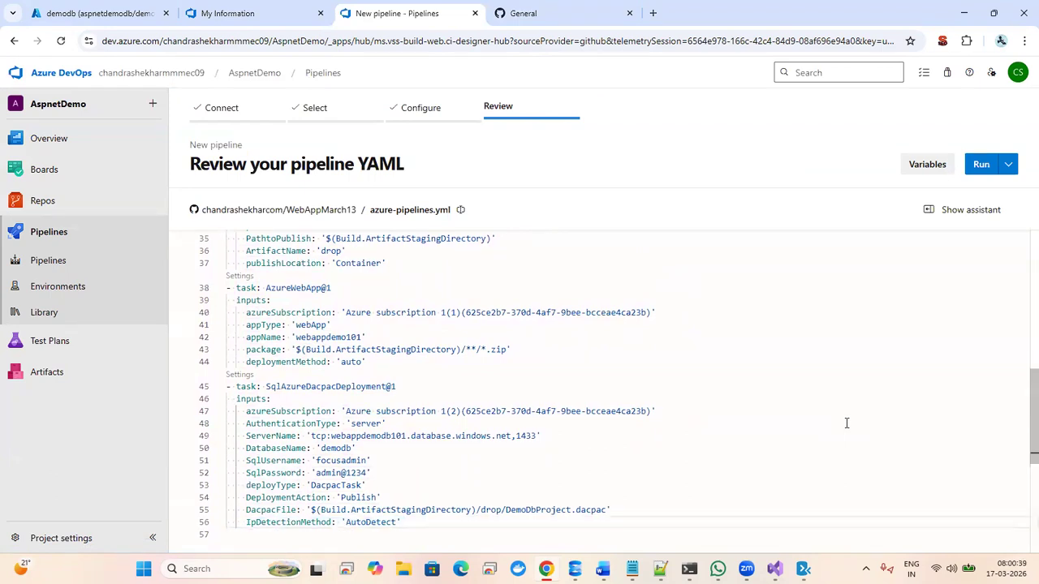
- Start a .NET Core task in the assistant and select and authorize Azure subscription 1
key("Up")
key("Up")
key("Up")
key("Up")
key("Up")
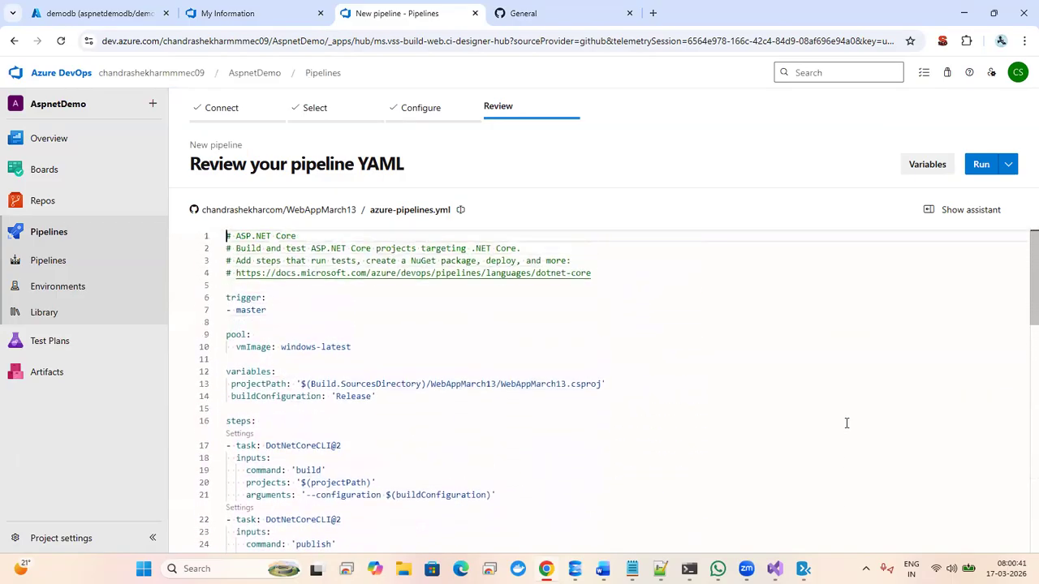
left_click(964, 210)
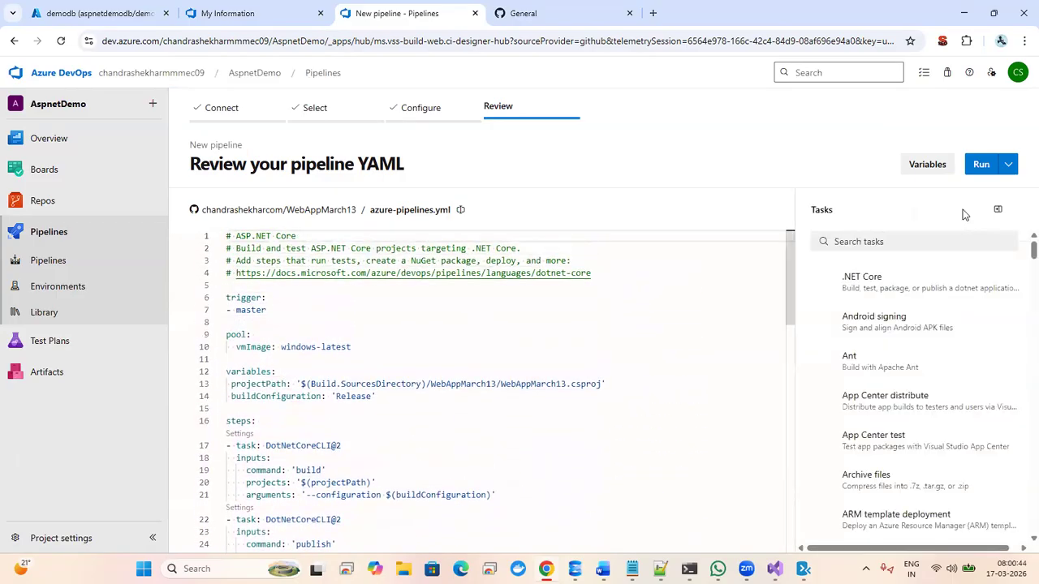
left_click(894, 240)
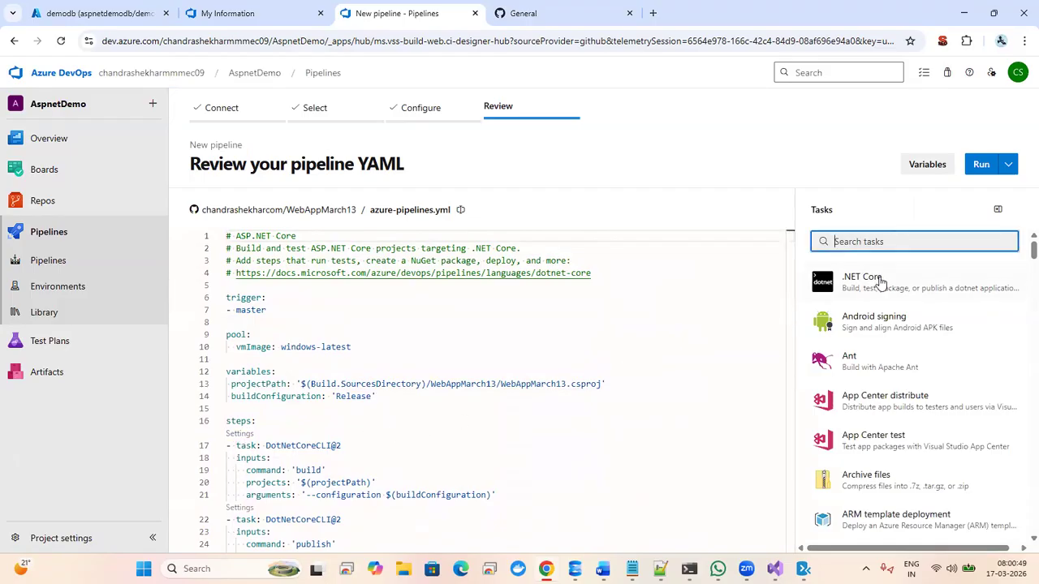
left_click(877, 282)
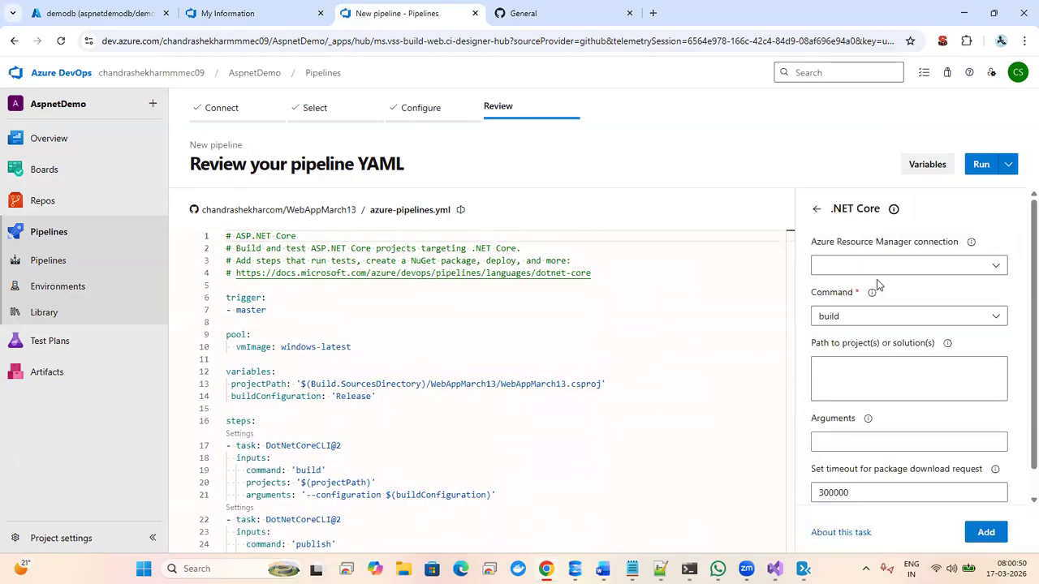
left_click(997, 269)
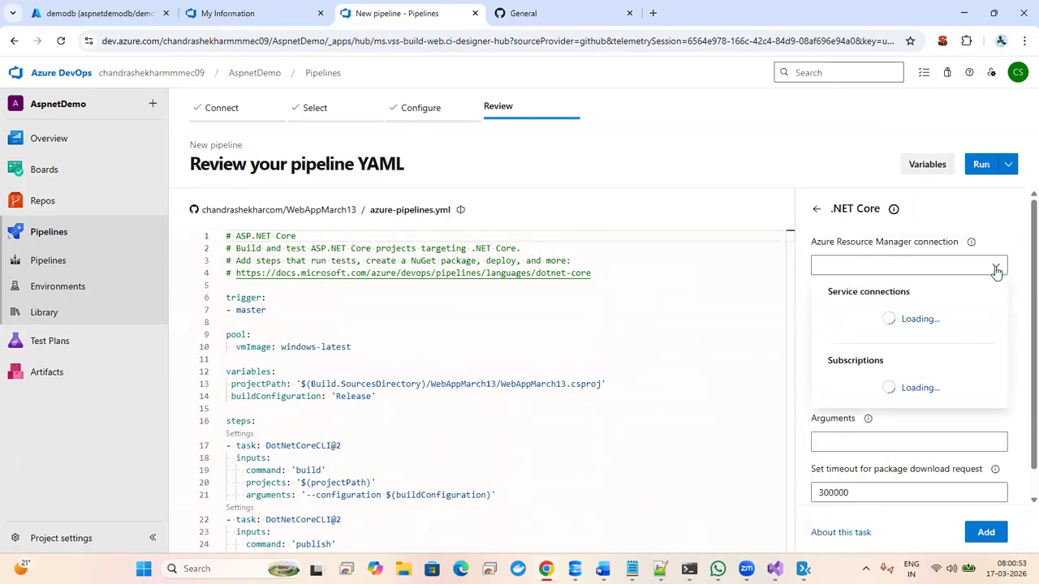
left_click(921, 319)
left_click(850, 316)
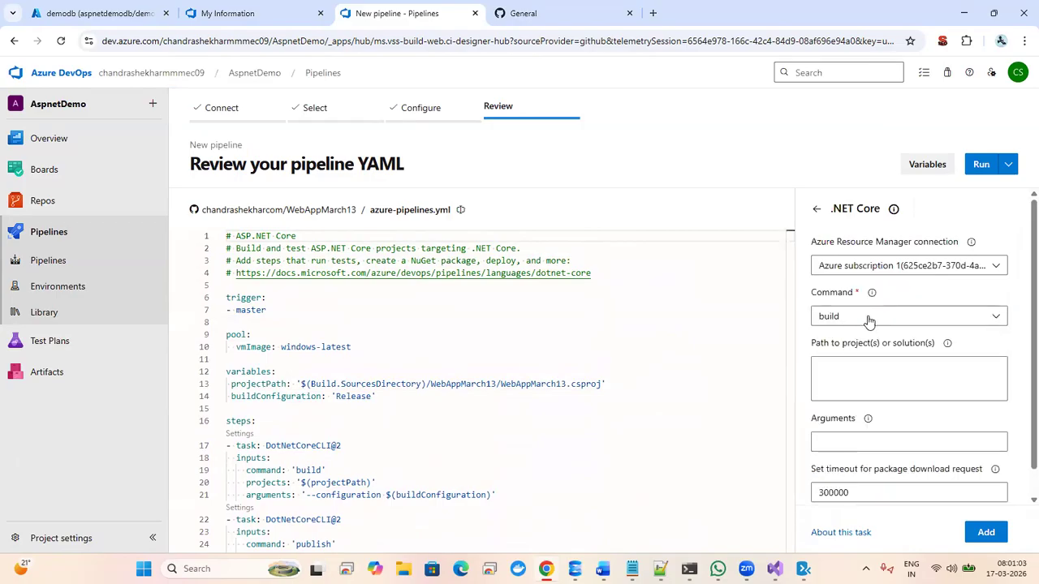
- Copy $(projectPath) from line 20 into the task's project path
left_click(907, 370)
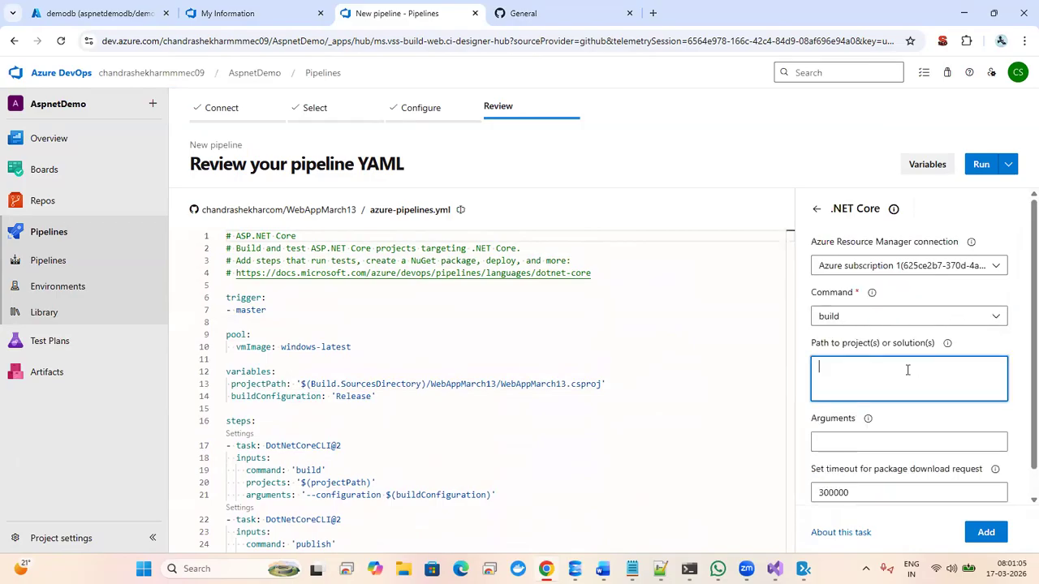
left_click(330, 483)
double_click(330, 483)
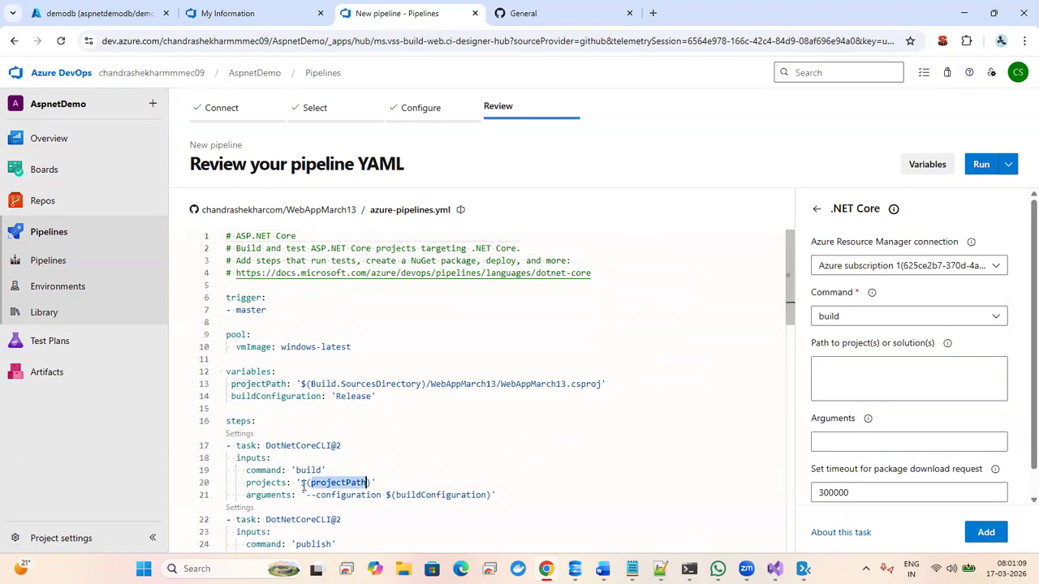
left_click(305, 483)
left_click(372, 483, "shift")
key("ctrl+c")
left_click(862, 363)
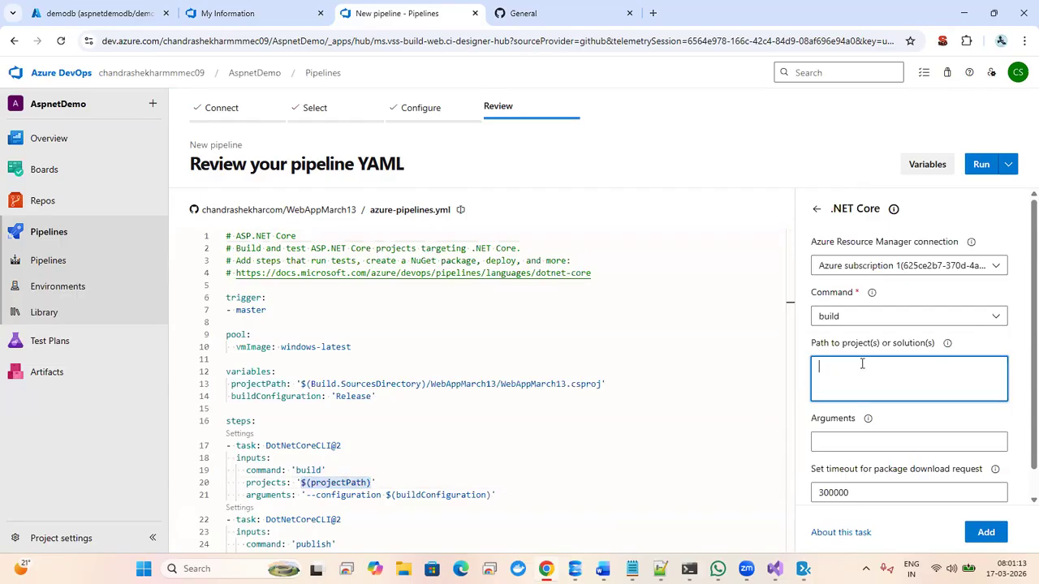
key("ctrl+v")
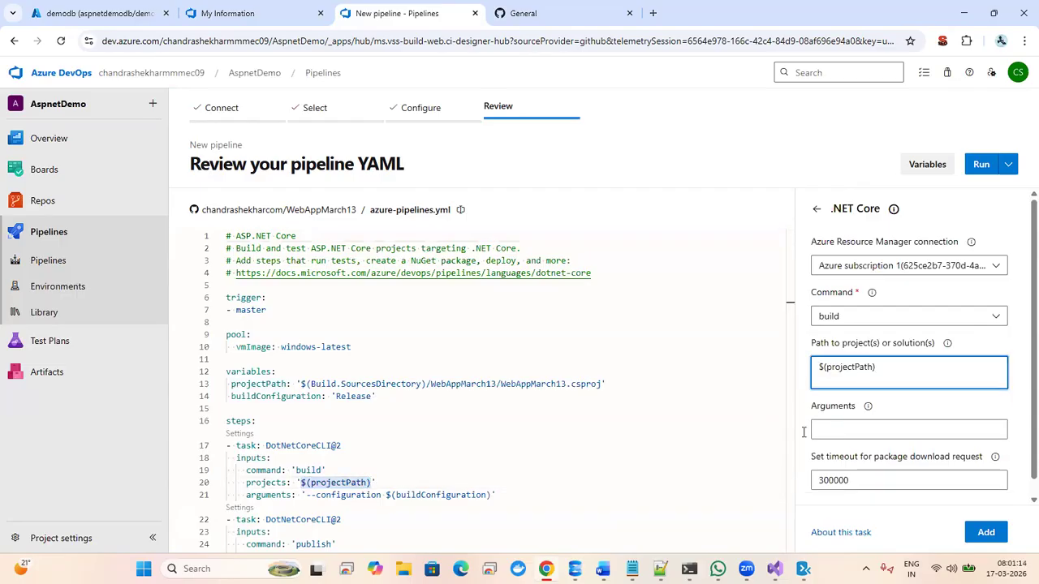
- Copy --configuration $(buildConfiguration) from line 21 into the task's arguments
left_click(306, 495)
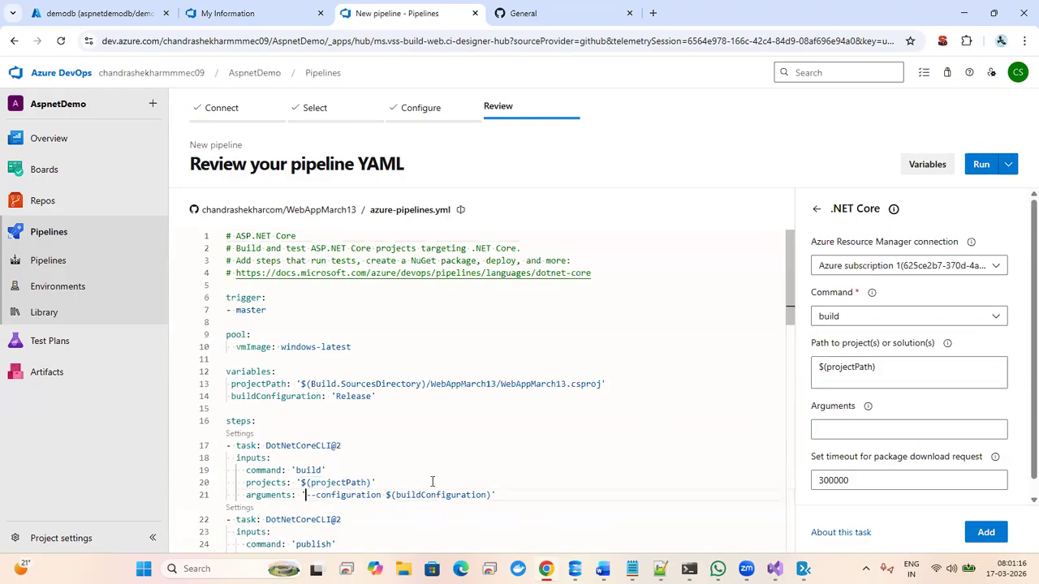
left_click(570, 474, "shift")
left_click(568, 480, "shift")
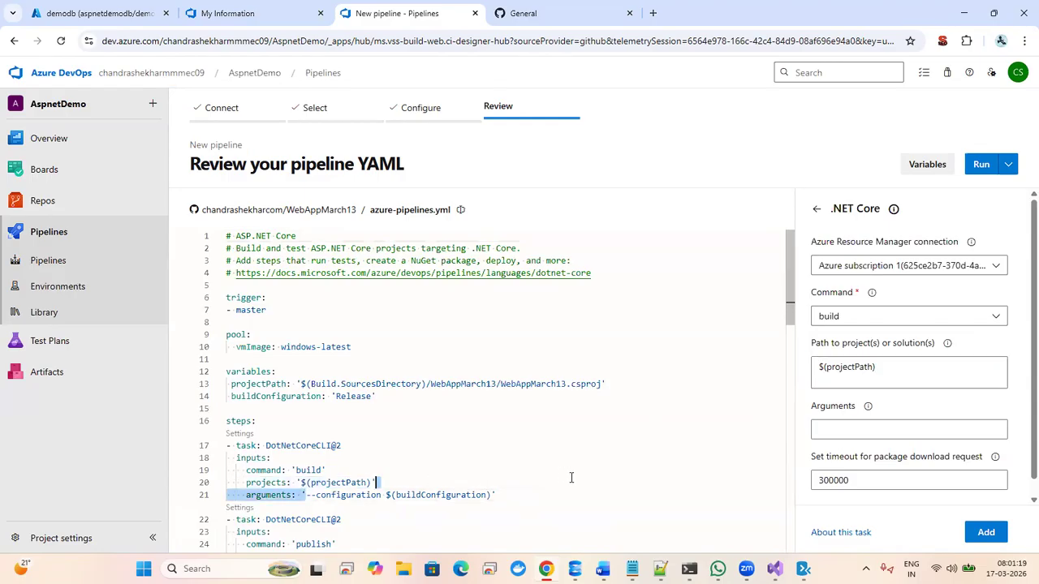
key("shift+Down")
key("shift+Right")
key("shift+Right")
key("shift+Right")
key("shift+Right")
key("shift+Right")
key("shift+Right")
key("shift+Right")
key("shift+Right")
key("shift+Right")
key("shift+Right")
key("shift+Right")
key("shift+Right")
key("shift+Right")
key("shift+Right")
key("shift+Right")
key("shift+Right")
key("shift+Right")
key("shift+Right")
key("shift+Right")
key("shift+Right")
key("shift+Right")
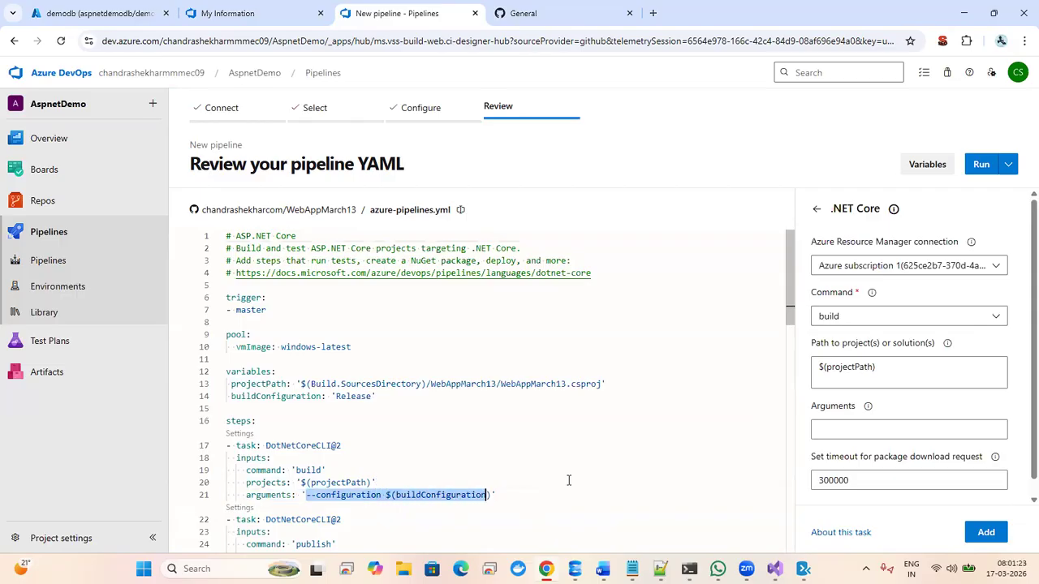
key("ctrl+c")
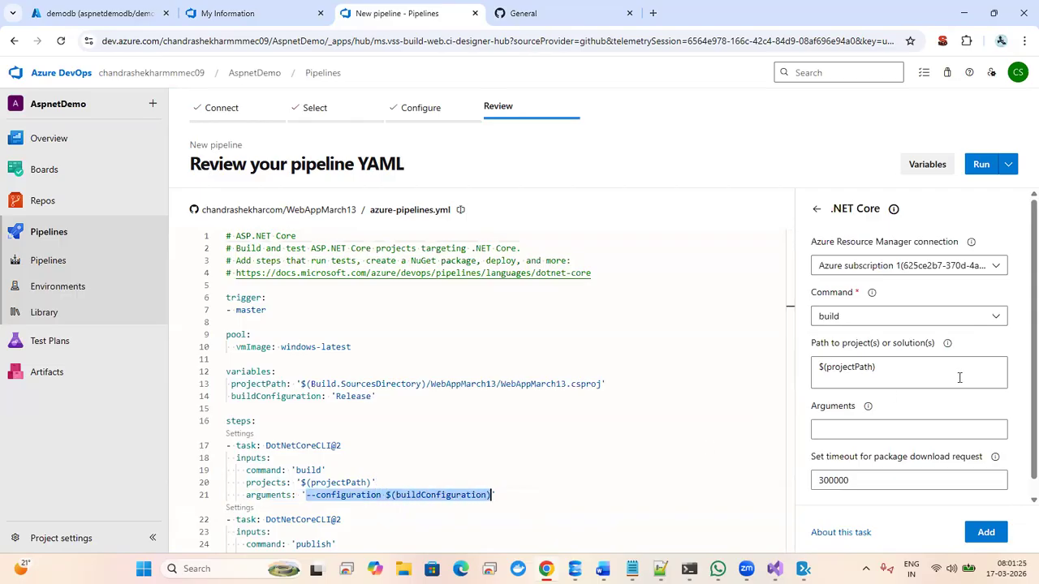
left_click(898, 426)
key("ctrl+v")
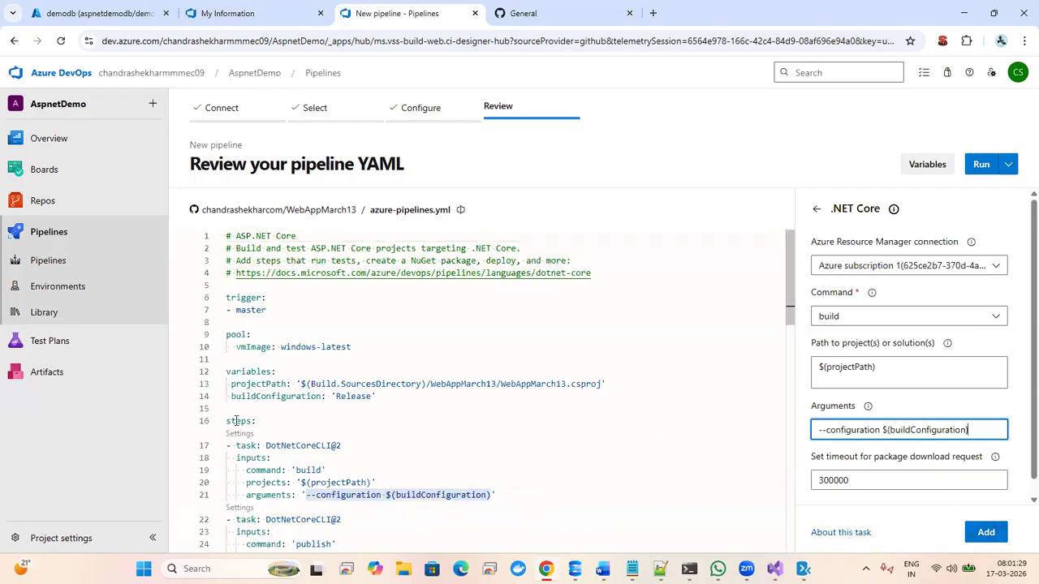
- Delete the original build task on lines 17–21 and insert the configured .NET Core task
left_click(495, 494)
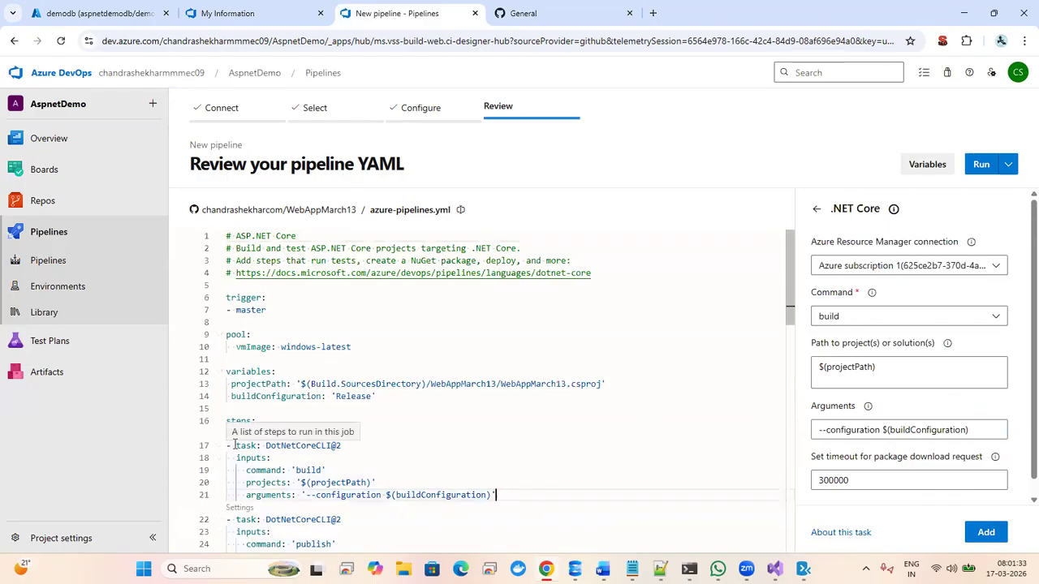
left_click(235, 445, "shift")
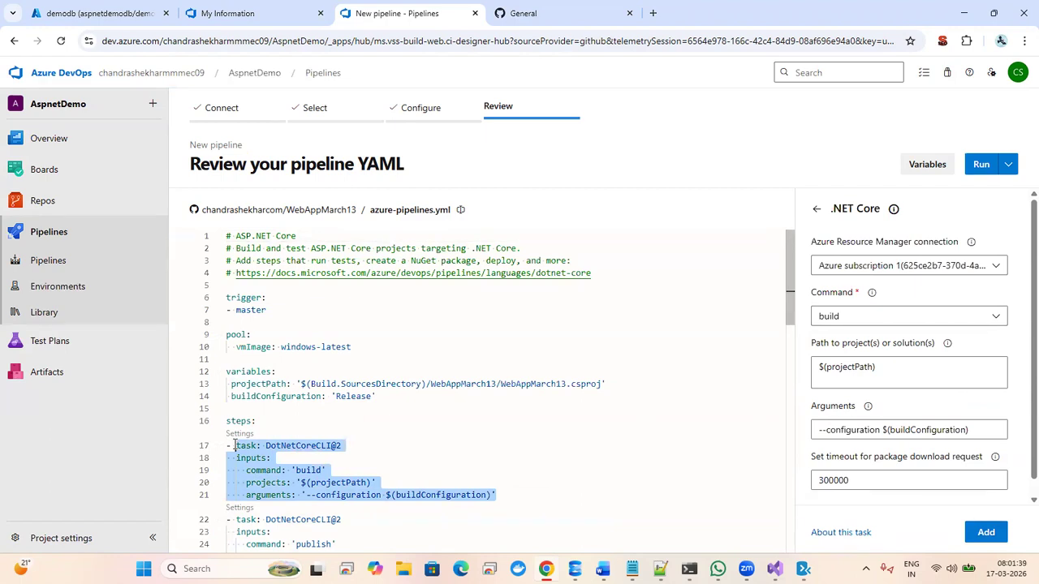
key("Delete")
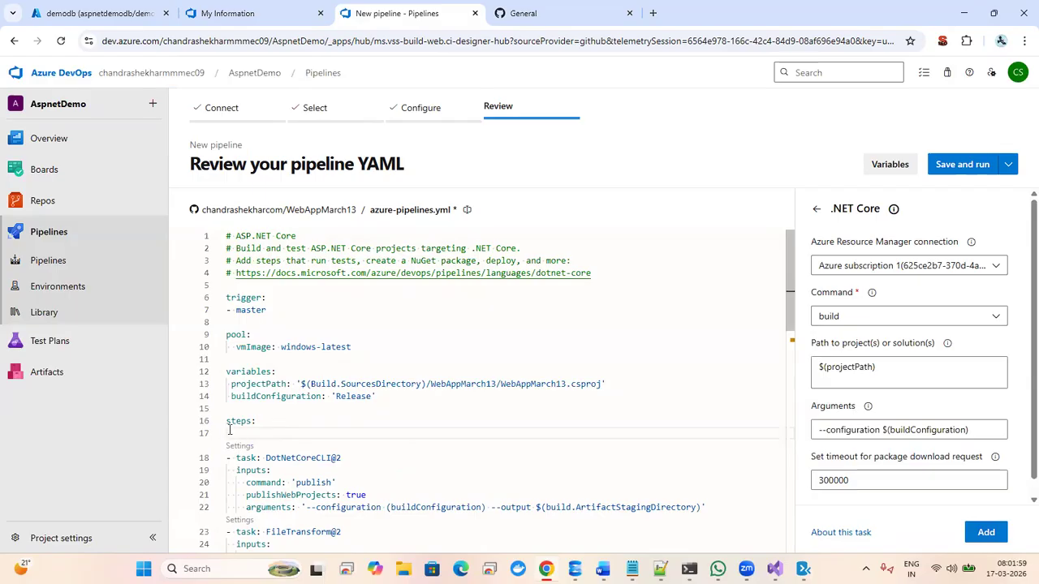
left_click(985, 531)
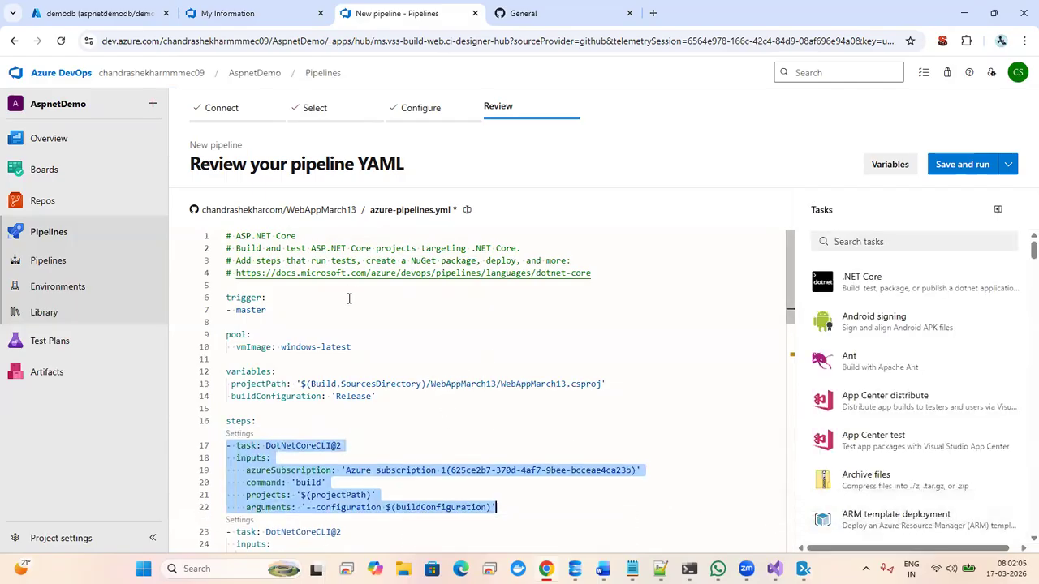
- Review the inserted task's azureSubscription, command, projects and arguments lines
key("Down")
key("Down")
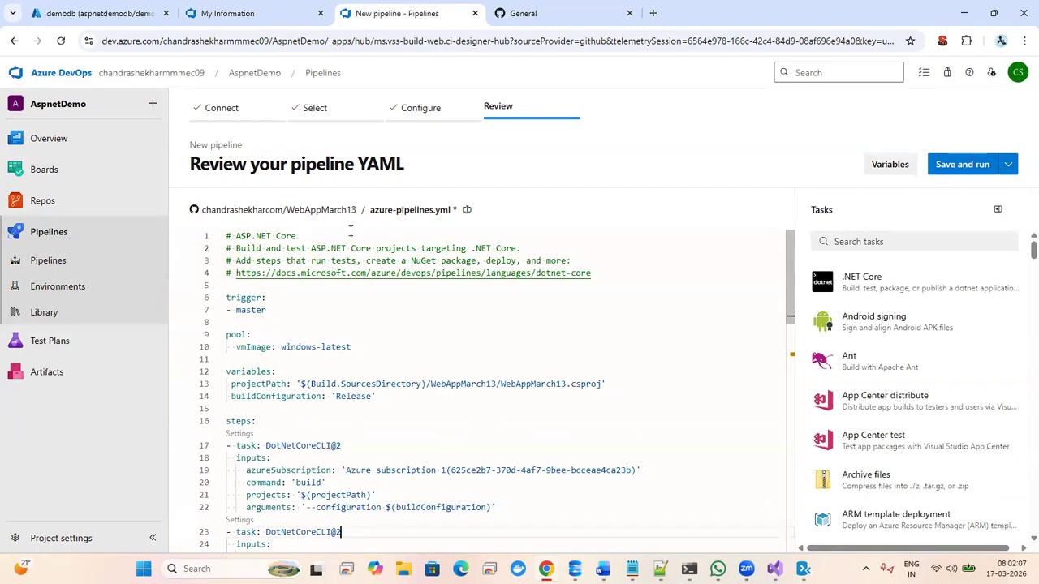
key("Up")
key("Up")
key("Up")
key("Up")
key("Up")
key("Up")
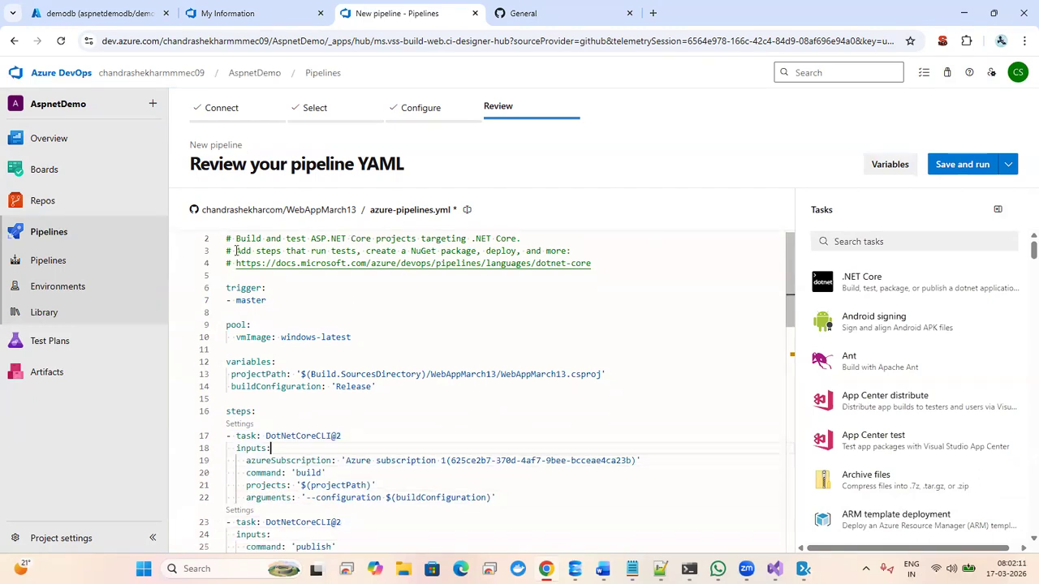
left_click(309, 460)
left_click(267, 472)
left_click(322, 486)
left_click(341, 497)
left_click(426, 489)
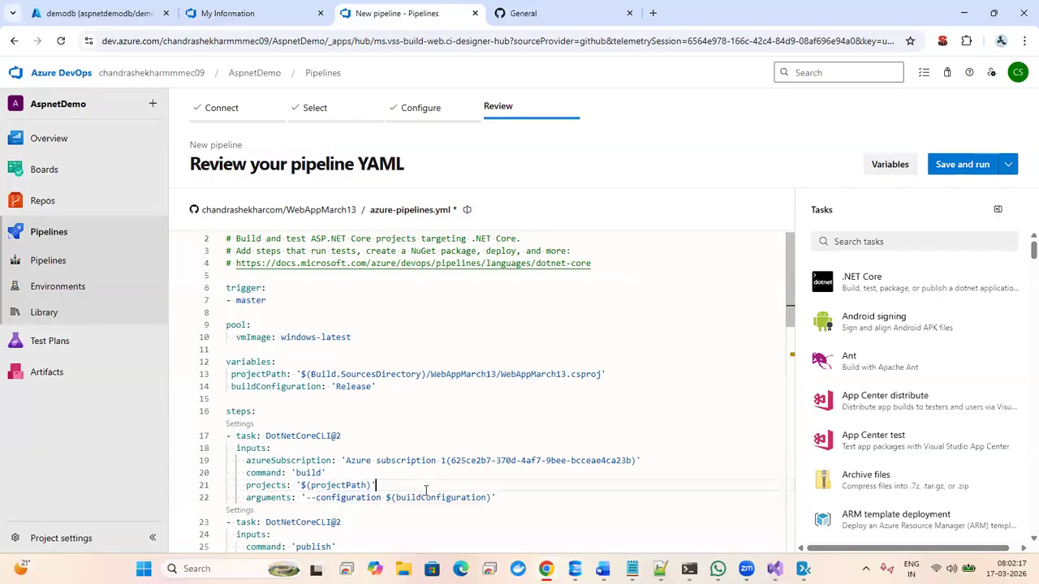
left_click(430, 496)
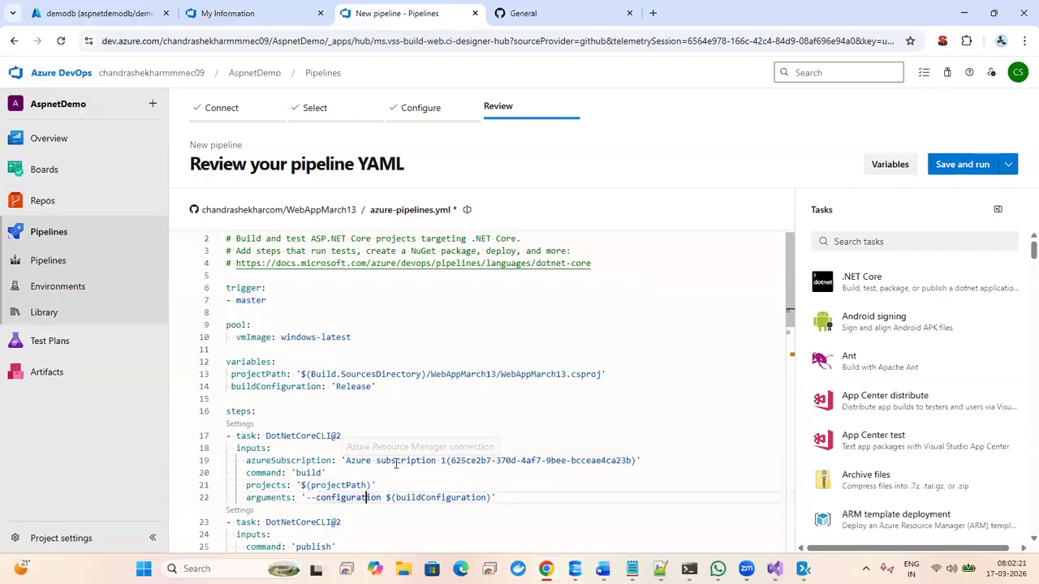
- Undo the inserted task to bring back the original build step
key("Down")
key("Down")
scroll(396, 463, "down", 3)
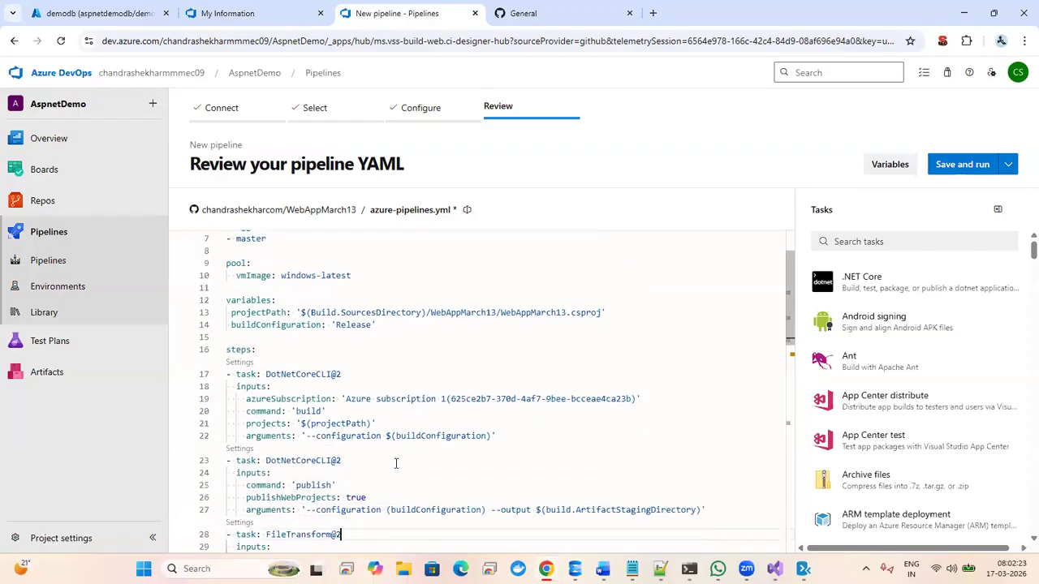
left_click(403, 440)
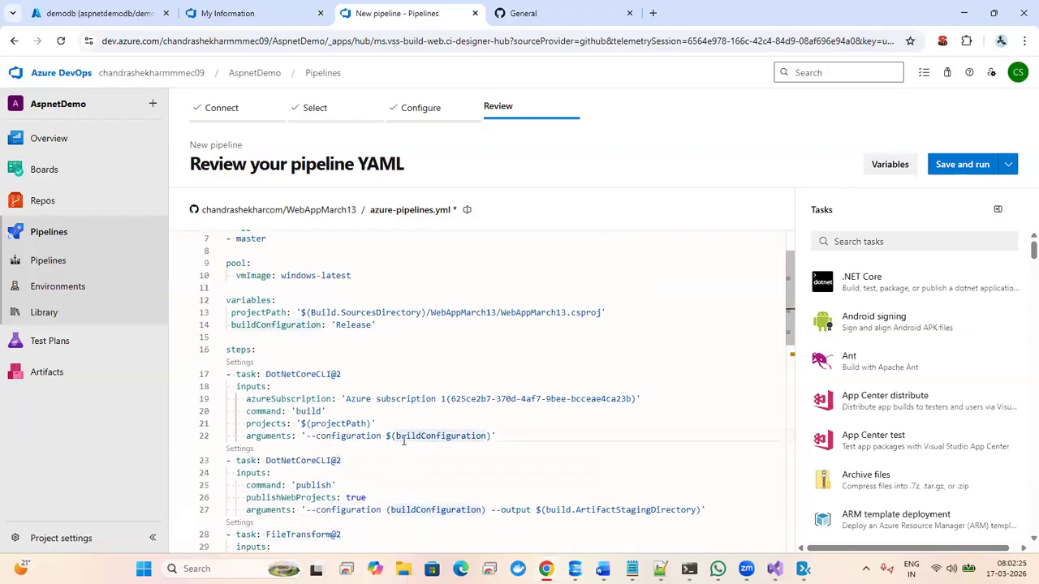
key("ctrl+z")
key("ctrl+z")
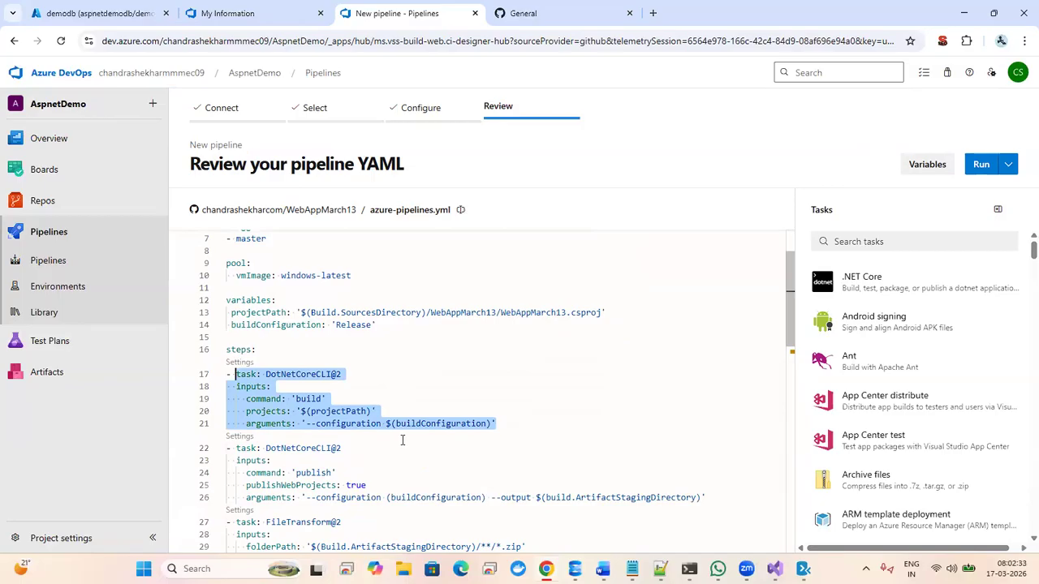
key("Down")
key("Down")
key("Down")
key("Down")
key("Down")
key("Down")
key("Down")
key("Down")
key("Down")
key("Down")
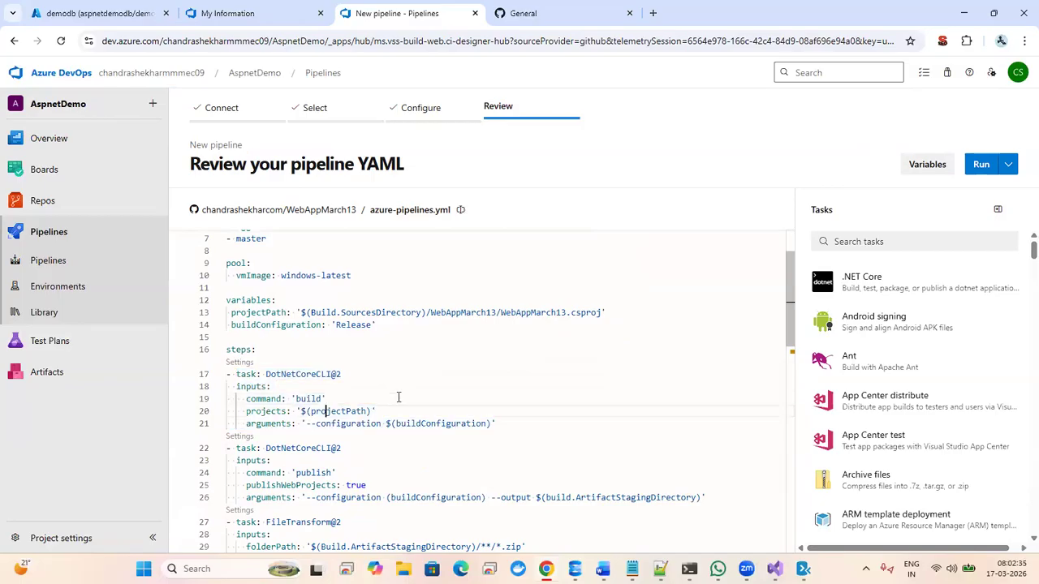
key("Down")
key("Down")
key("Down")
key("Down")
key("Down")
key("Down")
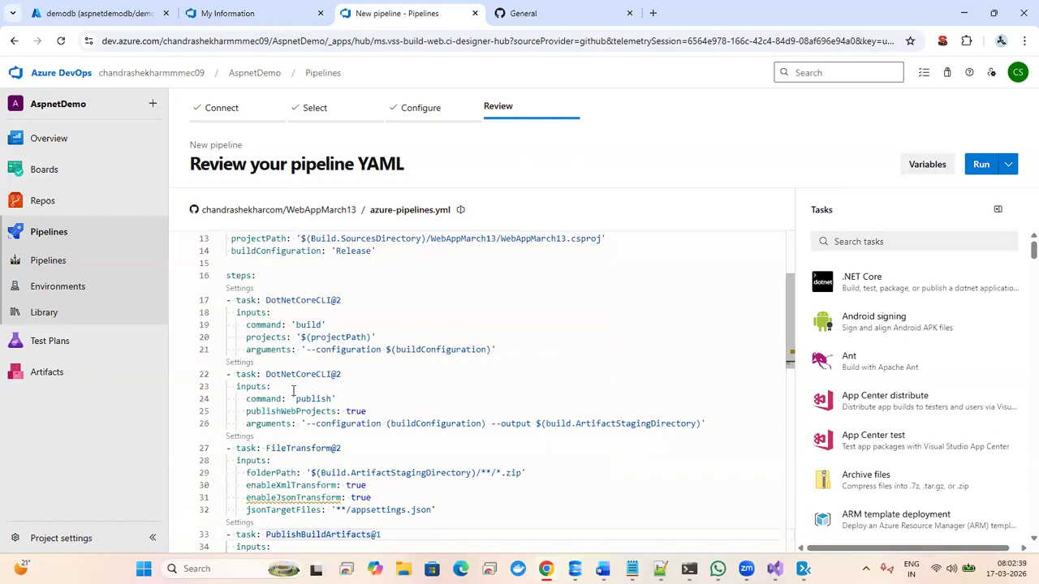
- Replace the old publish block (lines 22–26) with a DotNetCoreCLI@2 publish task from the assistant
left_click(237, 363)
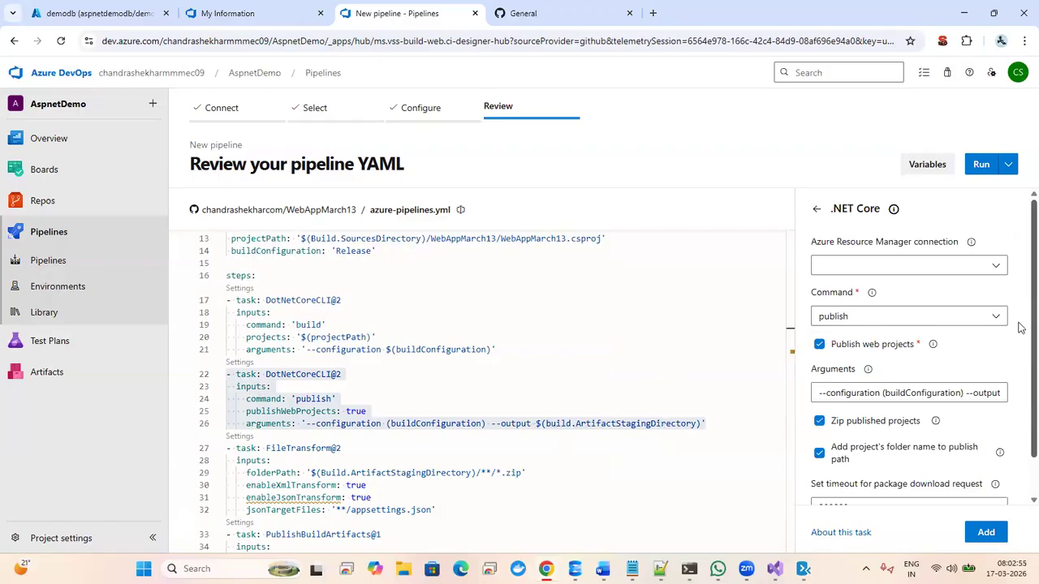
scroll(1021, 327, "down", 1)
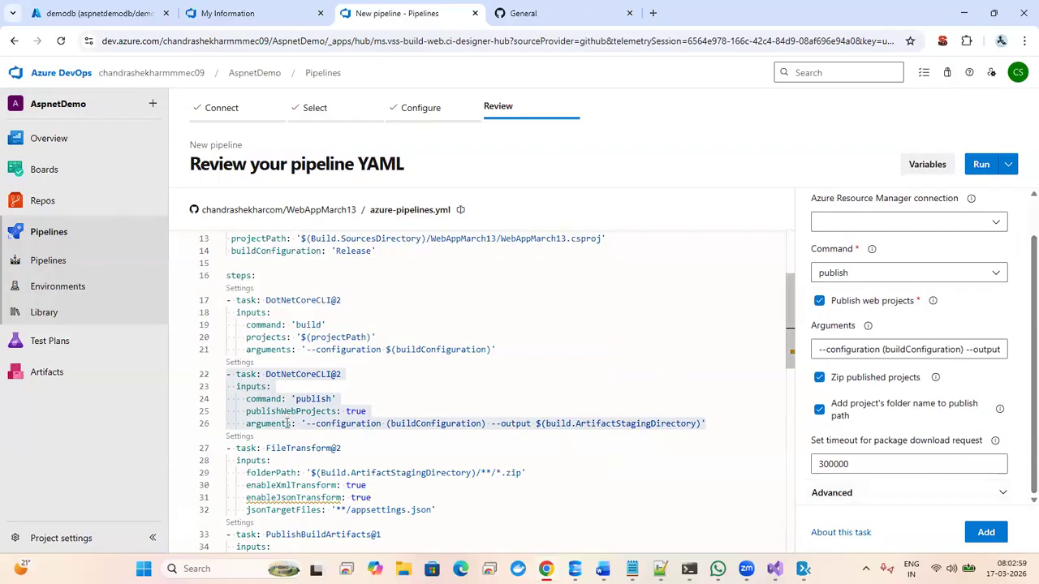
left_click(717, 422)
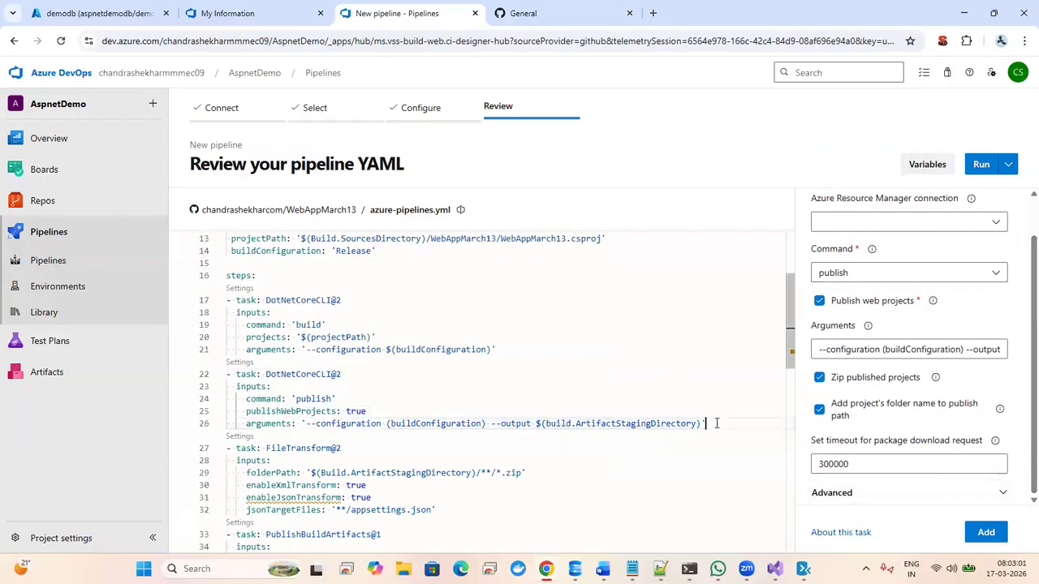
left_click_drag(716, 423, 227, 379)
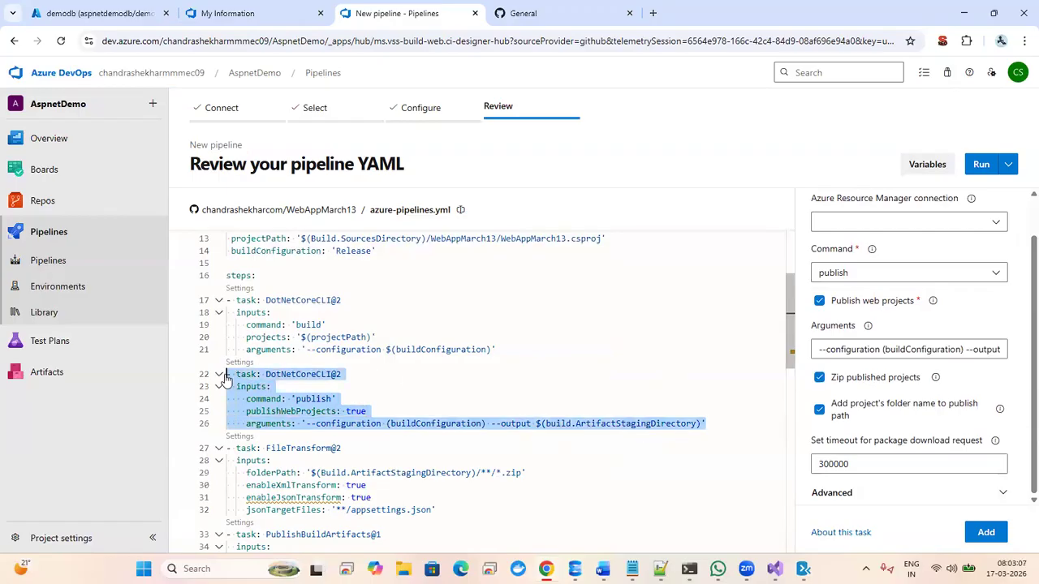
key("Delete")
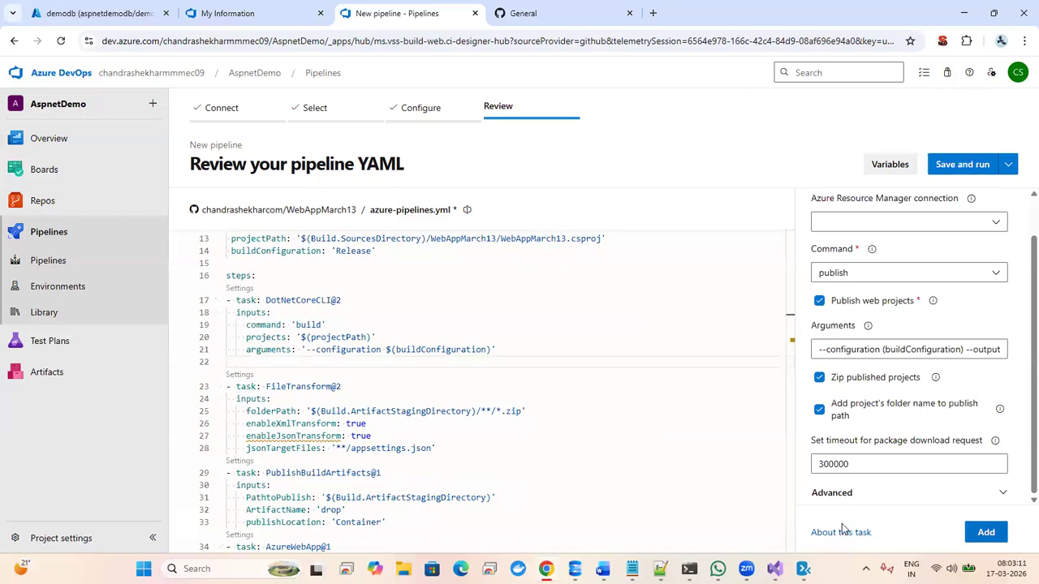
left_click(985, 532)
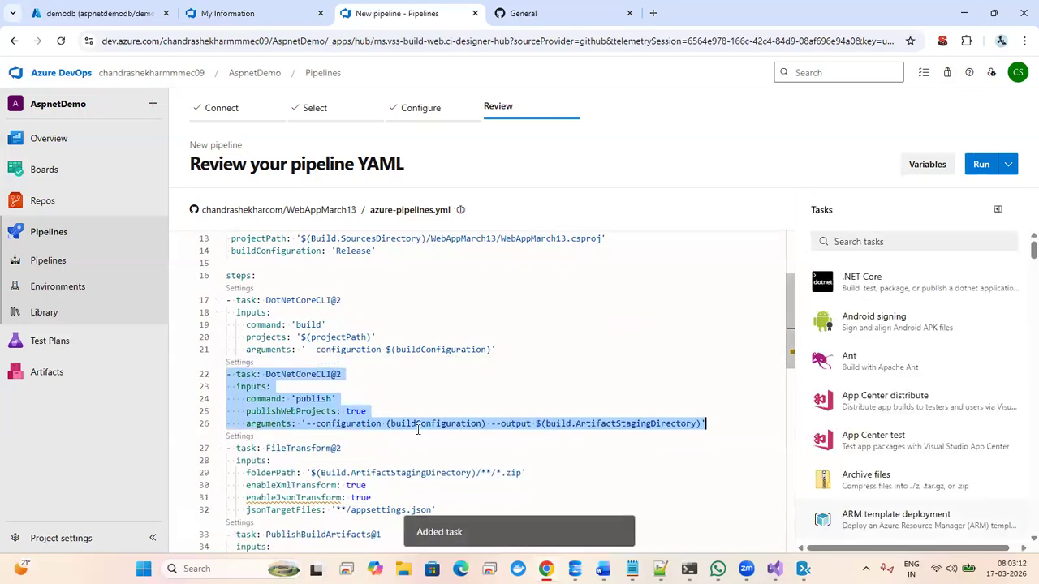
left_click(373, 366)
key("Down")
key("Down")
key("Down")
key("Down")
key("Down")
key("Down")
key("Down")
key("Down")
key("Down")
key("Down")
key("Down")
key("Down")
key("Down")
key("Down")
key("Down")
key("Down")
key("Down")
key("Down")
key("Down")
key("Down")
key("Up")
key("Up")
key("Up")
key("Up")
key("Up")
key("Up")
key("Up")
key("Up")
key("Up")
key("Up")
key("Up")
key("Up")
key("Up")
key("Up")
key("Up")
key("Up")
key("Up")
key("Up")
key("Up")
key("Up")
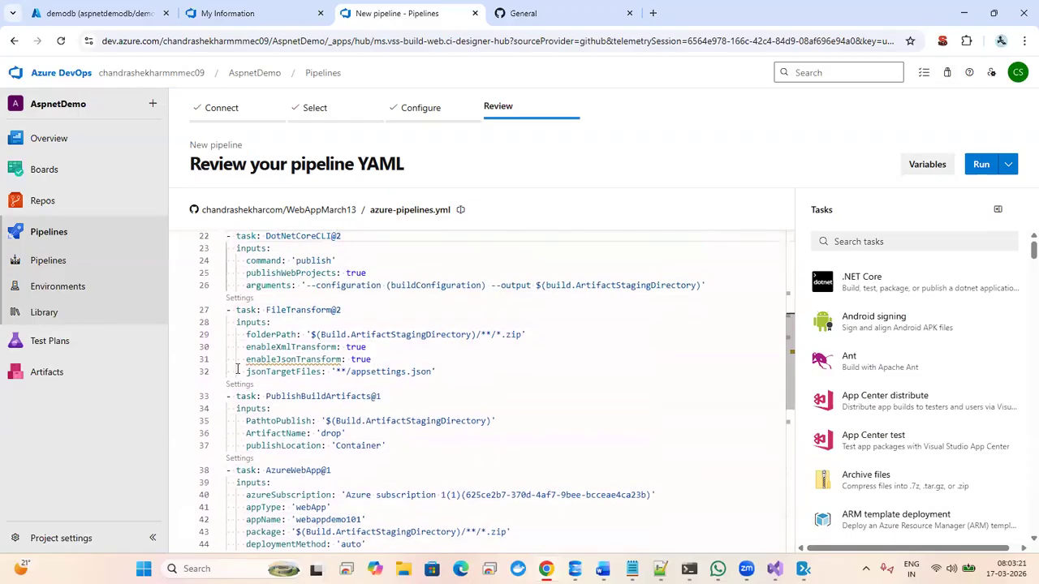
- Try setting enableXmlTransform to false directly in the YAML, then undo back to true
left_click(237, 298)
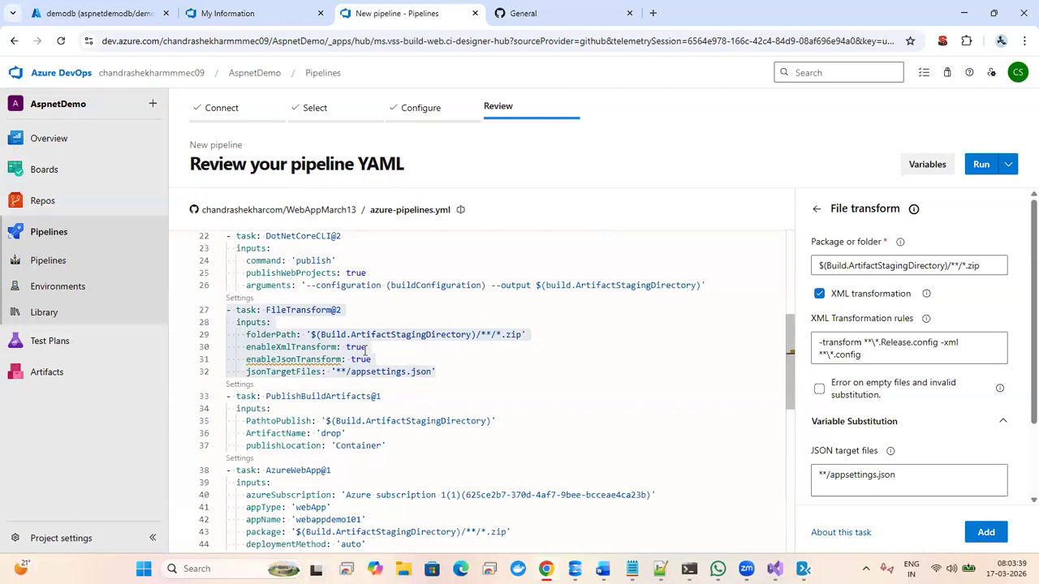
left_click(266, 348)
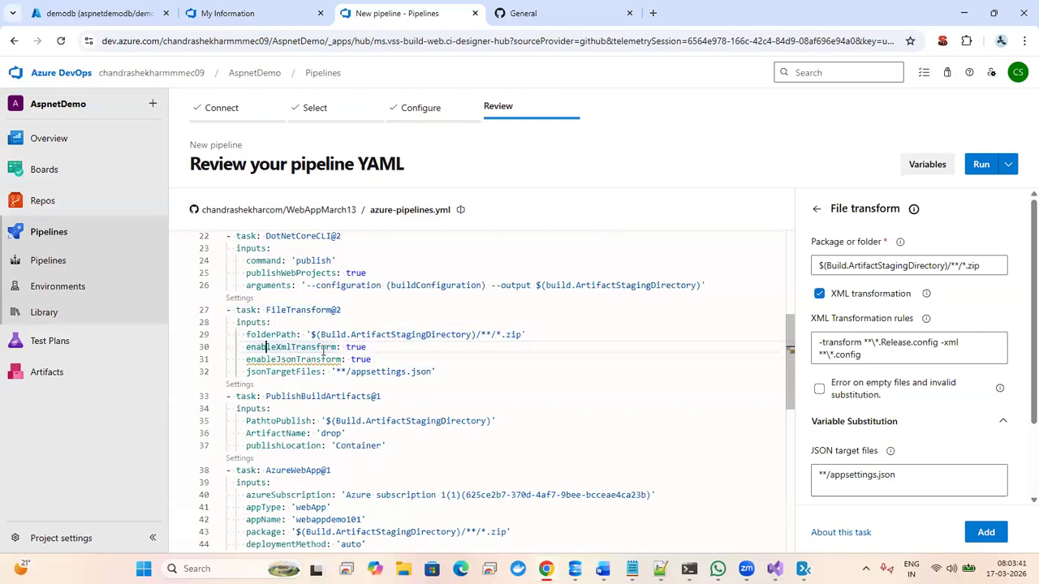
double_click(350, 348)
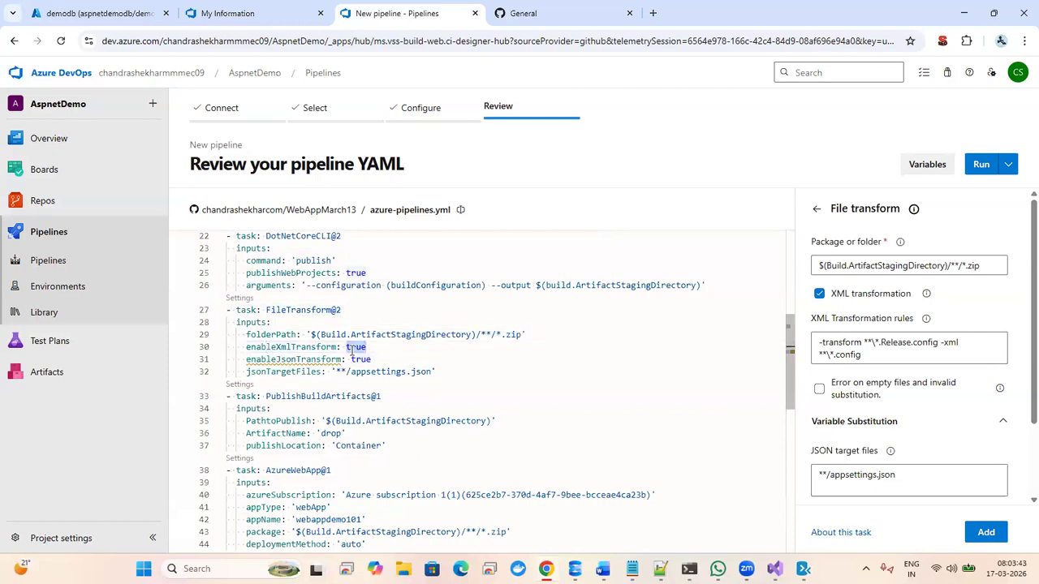
type("false")
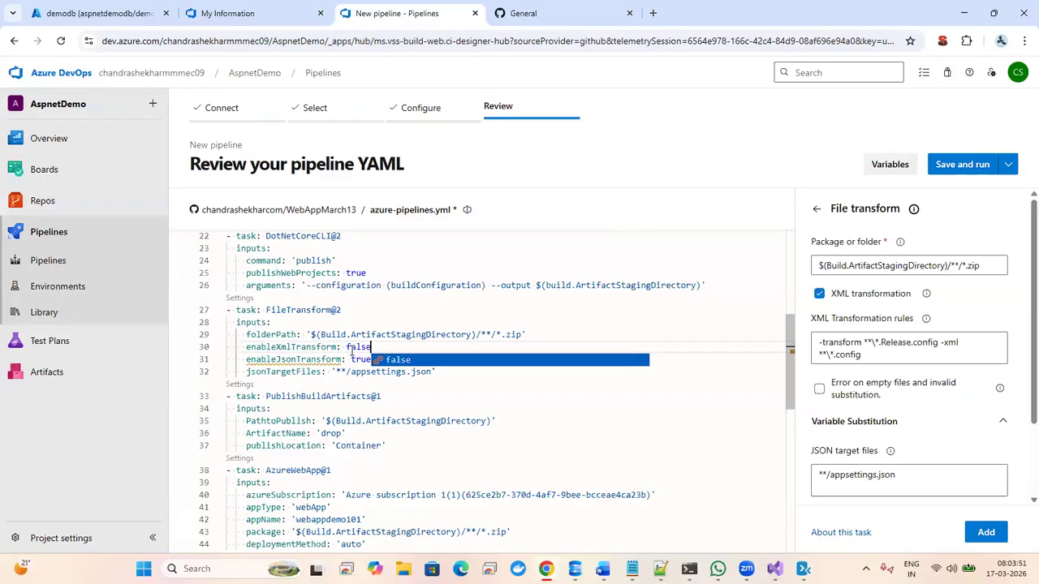
left_click(350, 347)
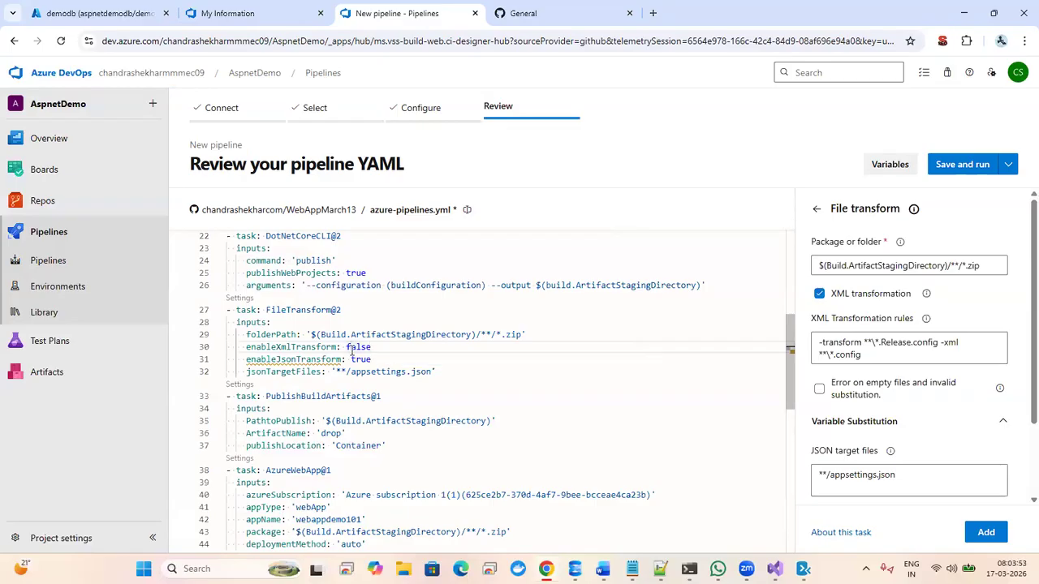
key("ctrl+z")
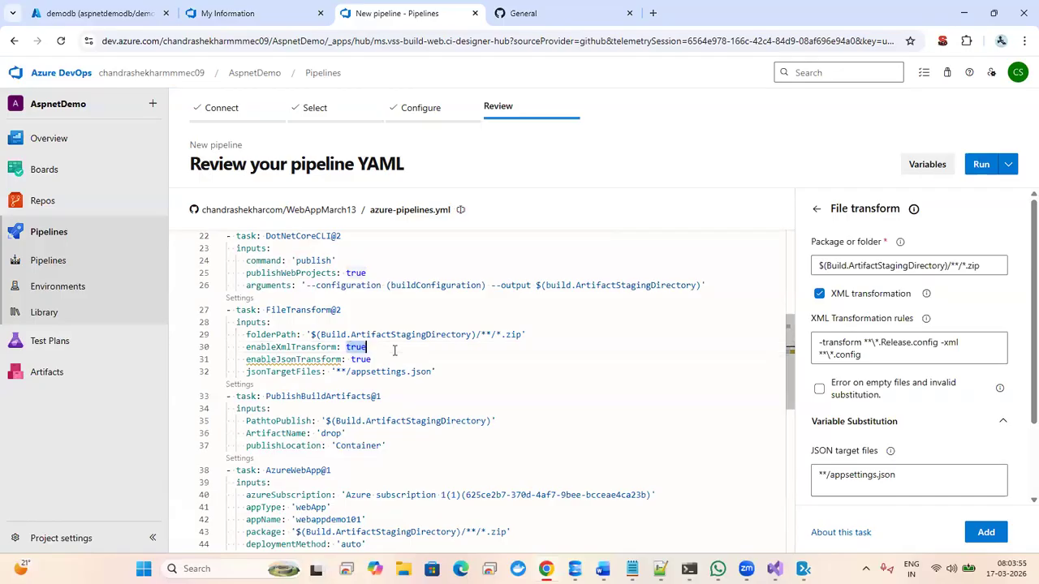
- Uncheck XML transformation in the File transform settings and delete the old FileTransform@2 block
left_click(240, 298)
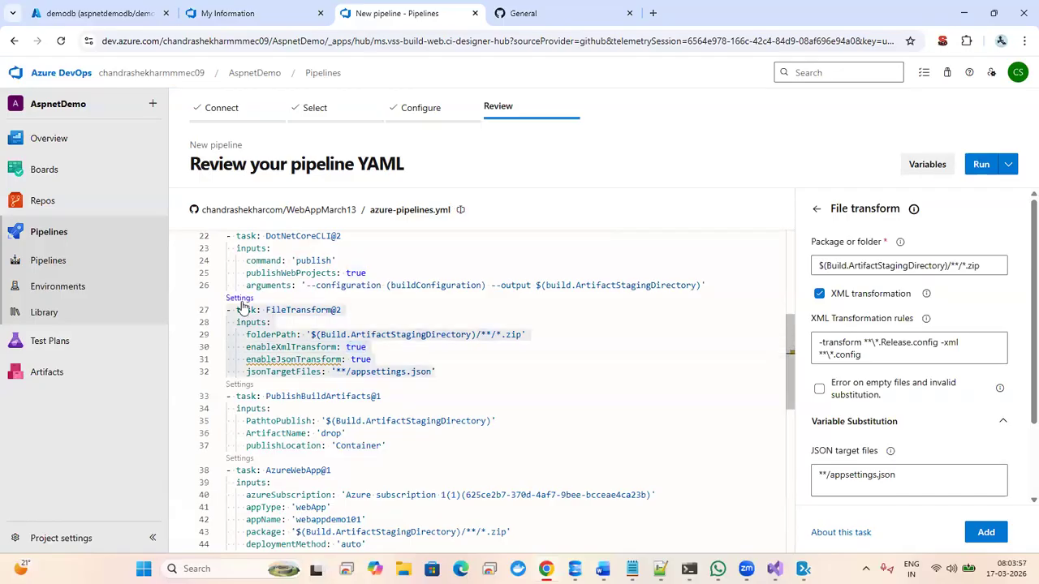
left_click(818, 296)
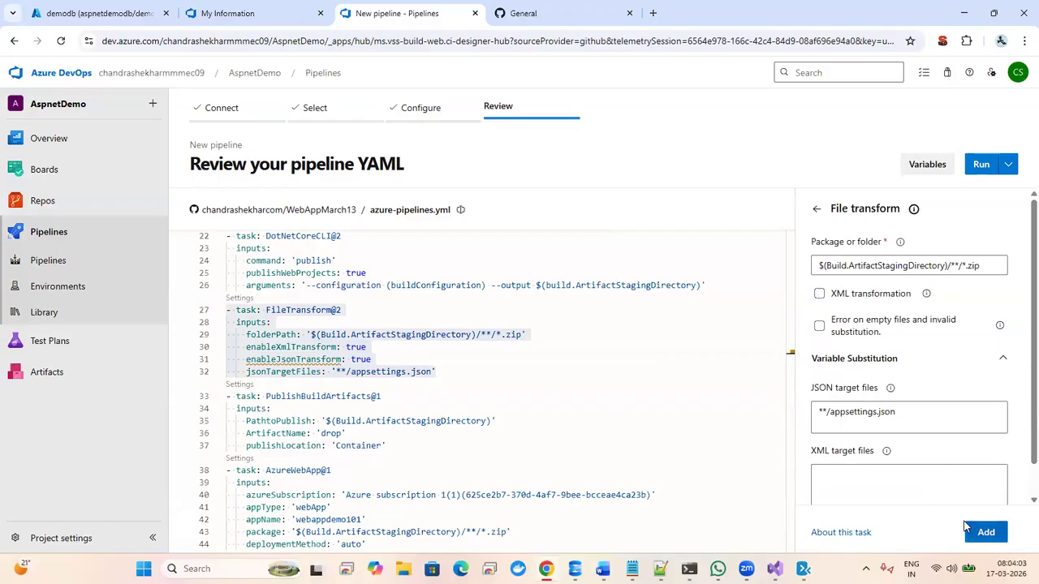
left_click(455, 373)
left_click_drag(456, 371, 227, 309)
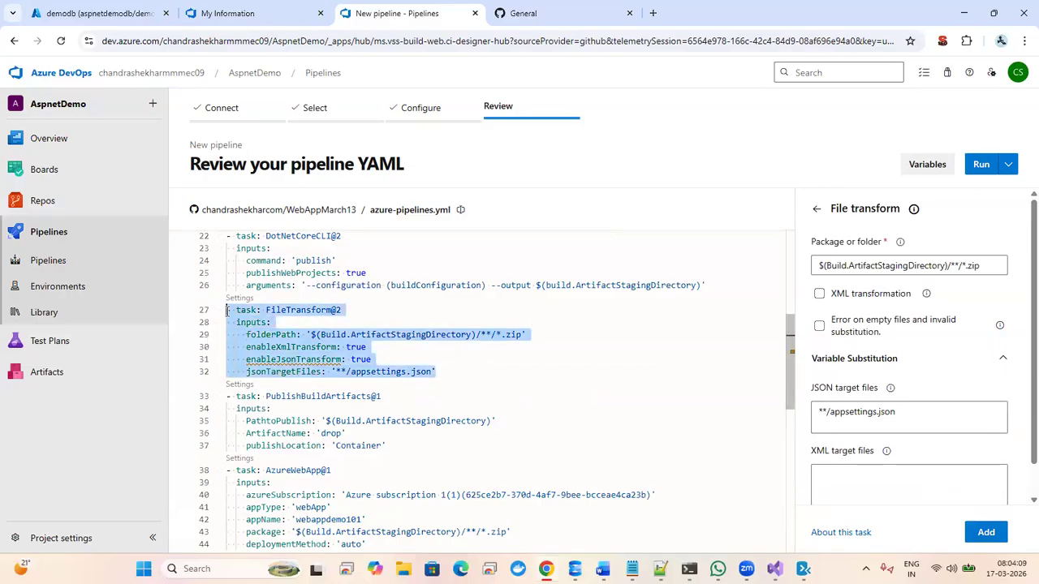
key("Delete")
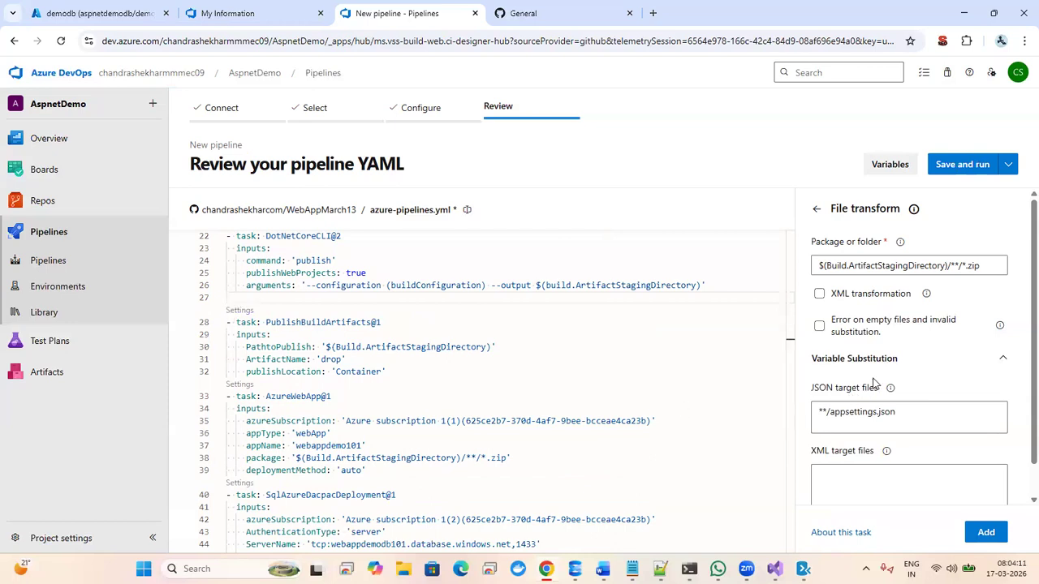
left_click(819, 295)
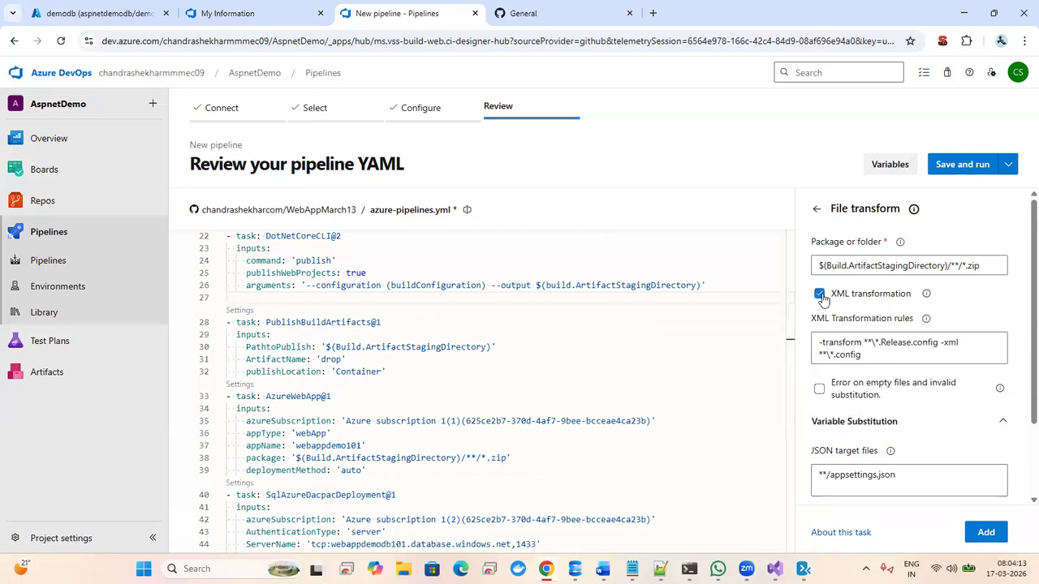
left_click(820, 295)
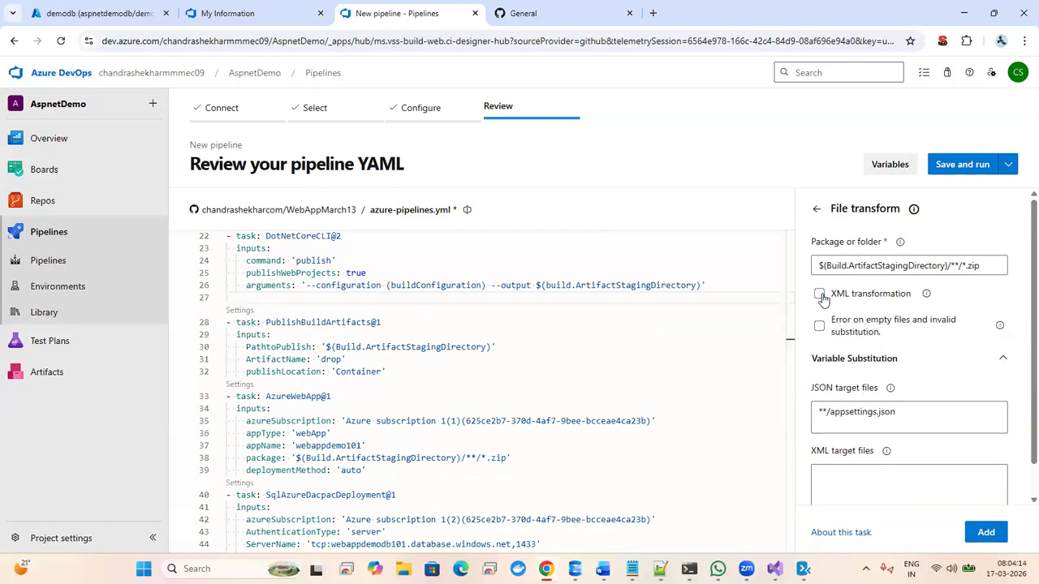
- Insert the reconfigured FileTransform task, then undo to restore the original block
left_click(974, 532)
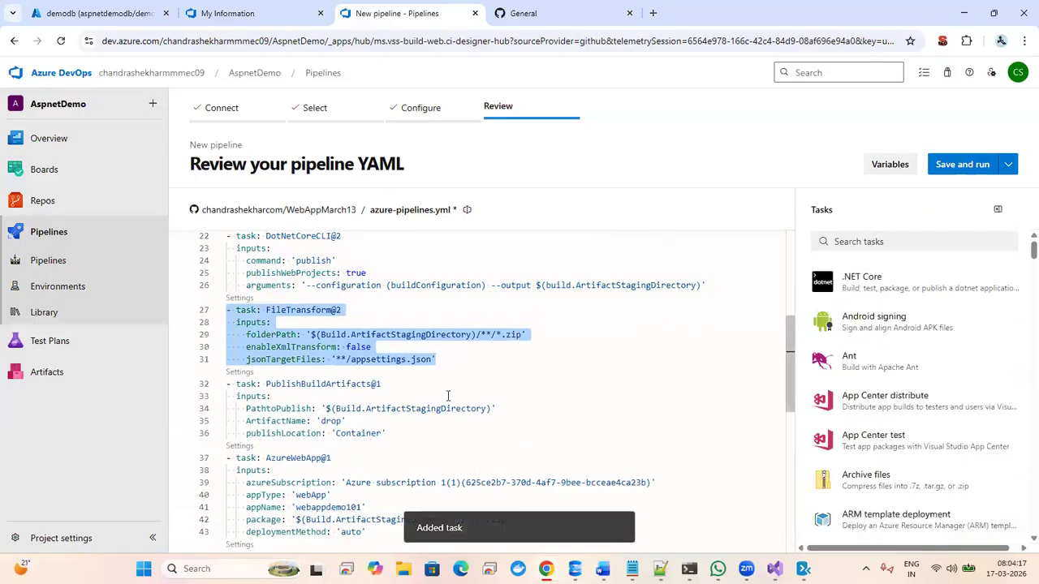
left_click(300, 346)
left_click(395, 344)
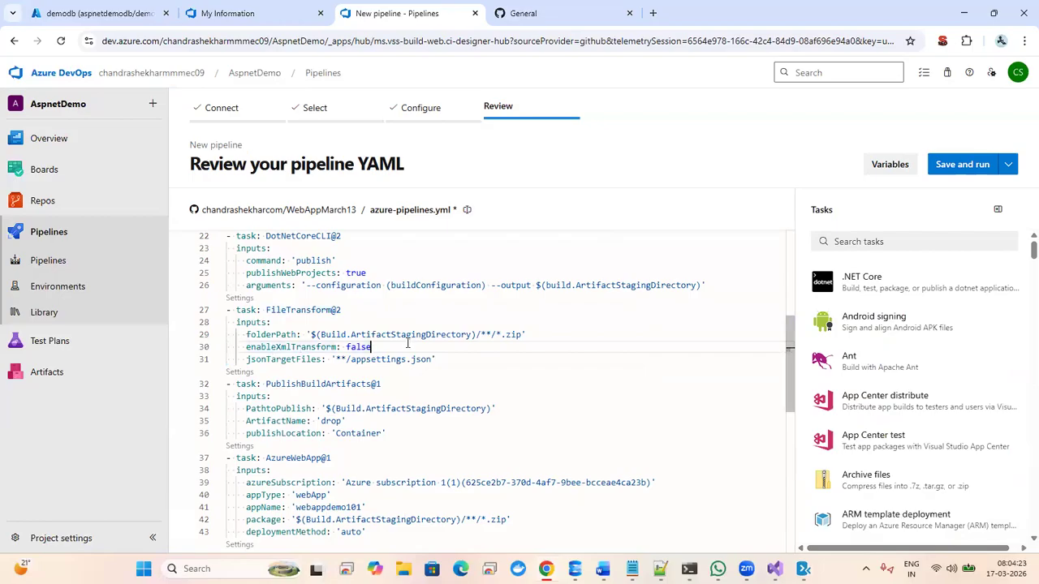
key("ctrl+z")
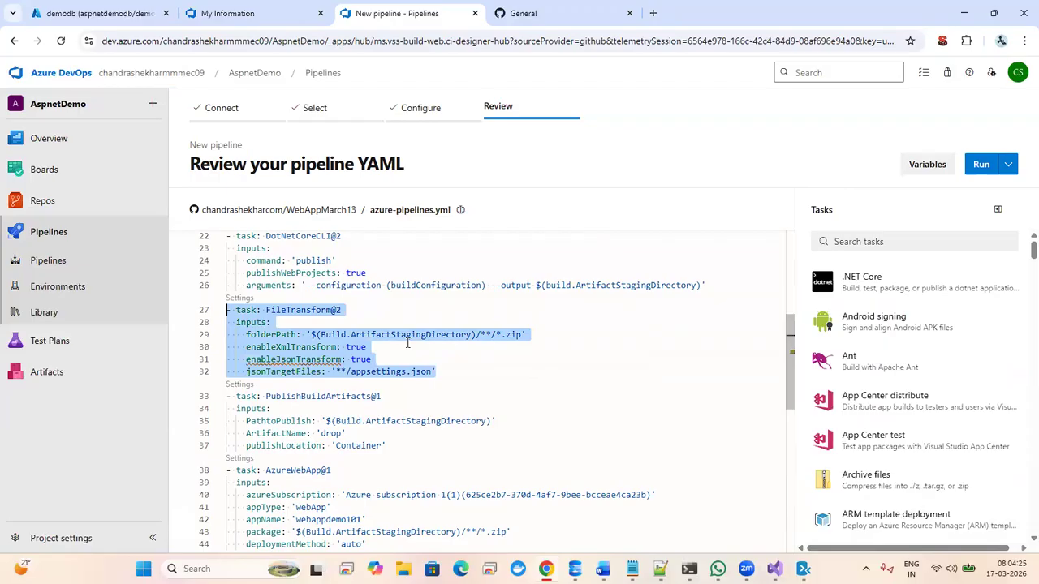
left_click(378, 349)
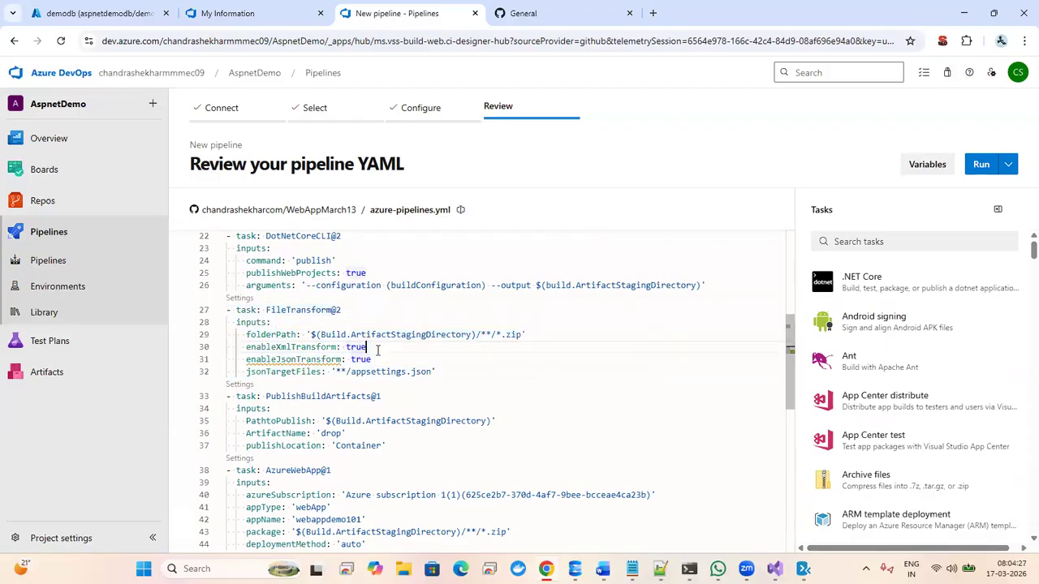
- Change enableXmlTransform on line 30 from true to false, leaving enableJsonTransform true
mouse_move(283, 363)
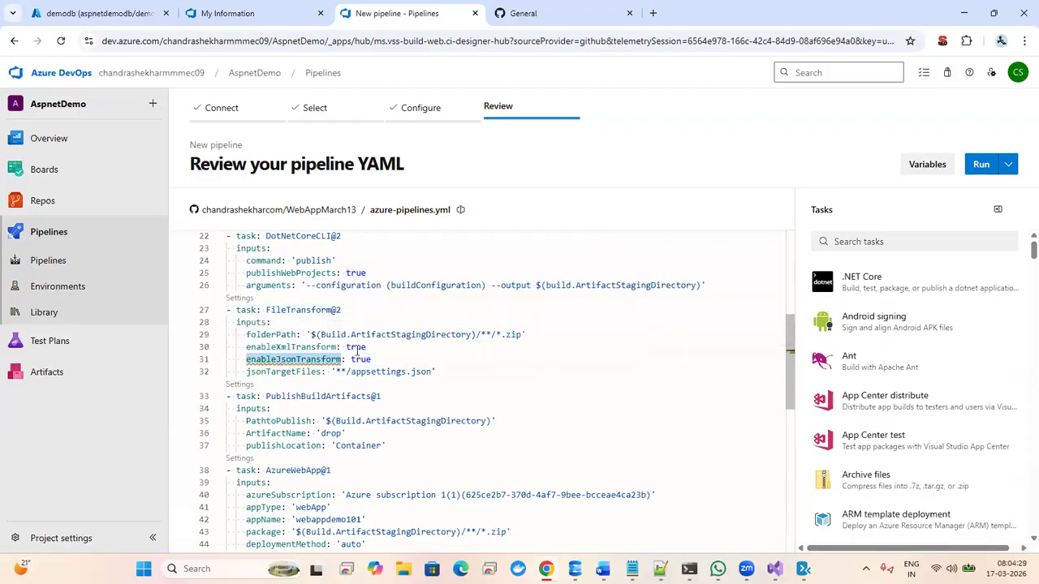
double_click(360, 347)
type("false")
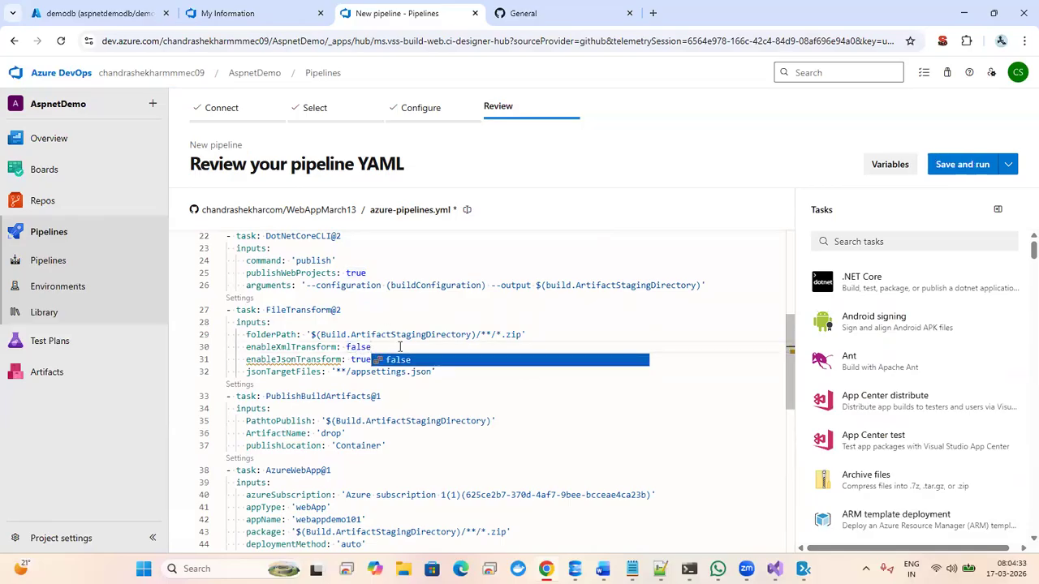
left_click(385, 325)
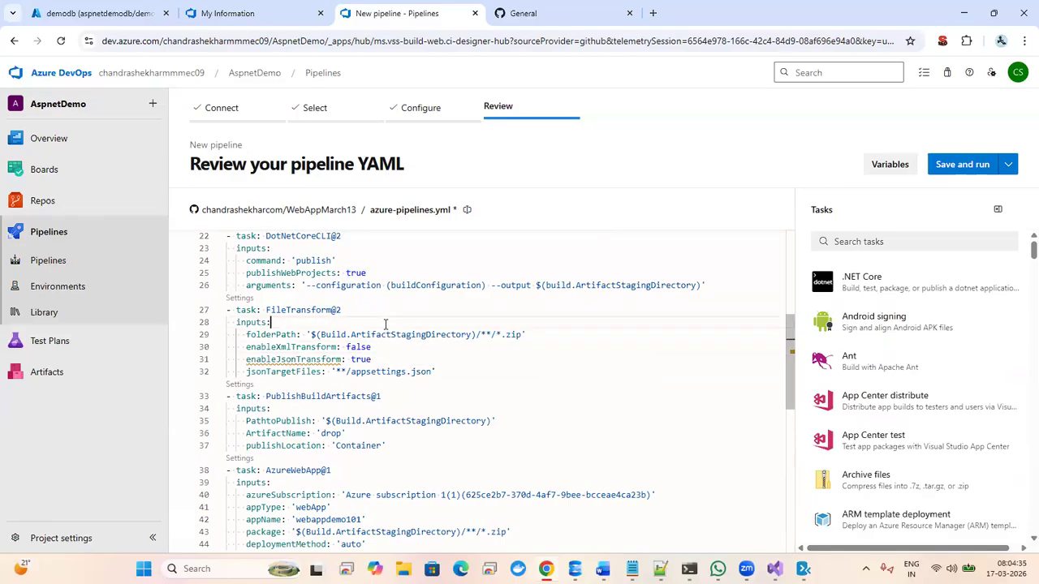
left_click(379, 357)
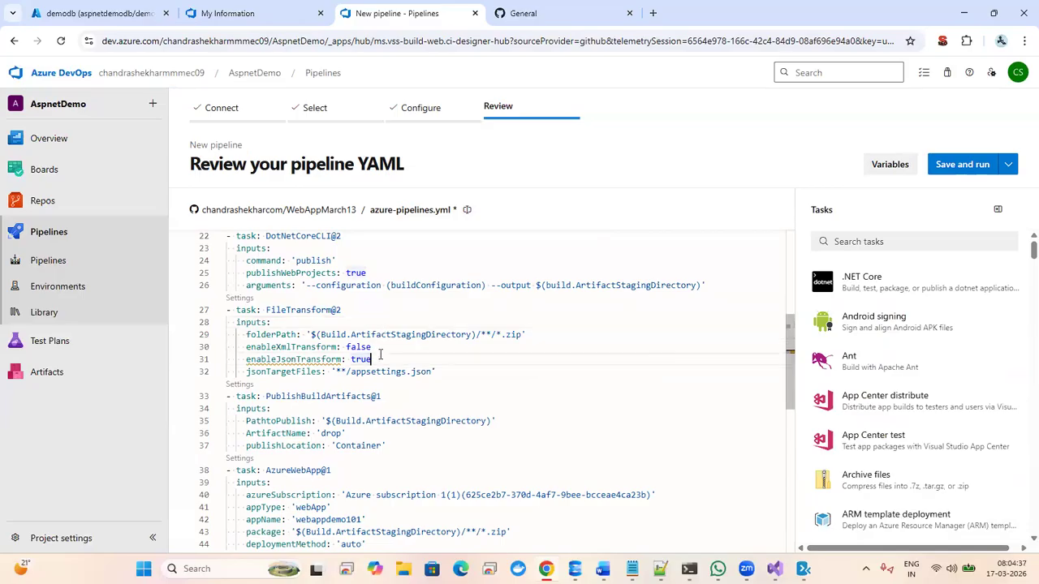
key("Down")
key("Down")
key("Down")
key("Down")
key("Down")
key("Down")
key("Down")
key("Down")
key("Down")
key("Down")
key("Down")
key("Down")
key("Down")
key("Down")
key("Down")
key("Down")
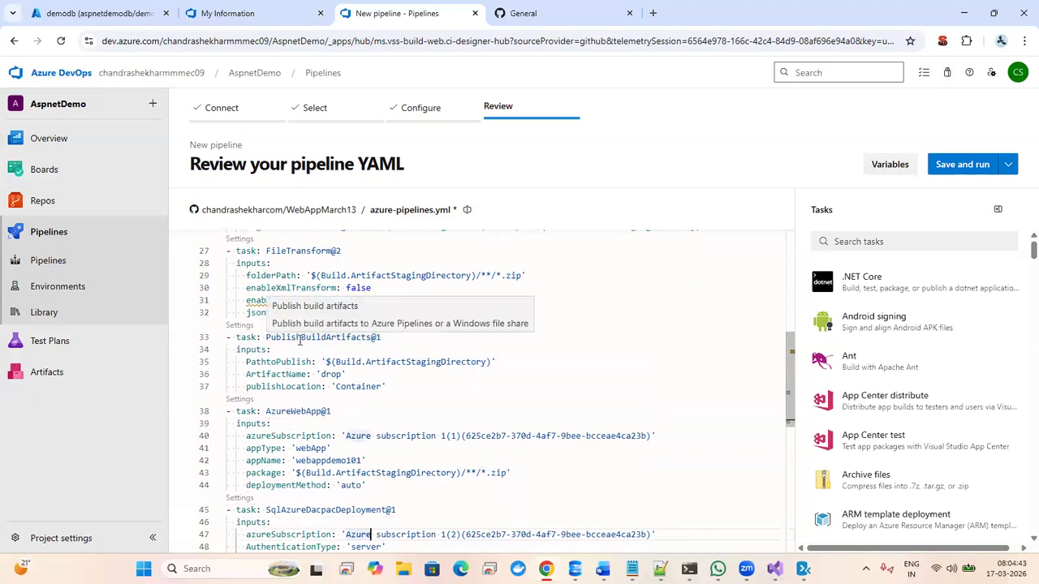
- Check the Publish build artifacts settings (artifact 'drop'), then bring the demodb portal tab forward
left_click(239, 326)
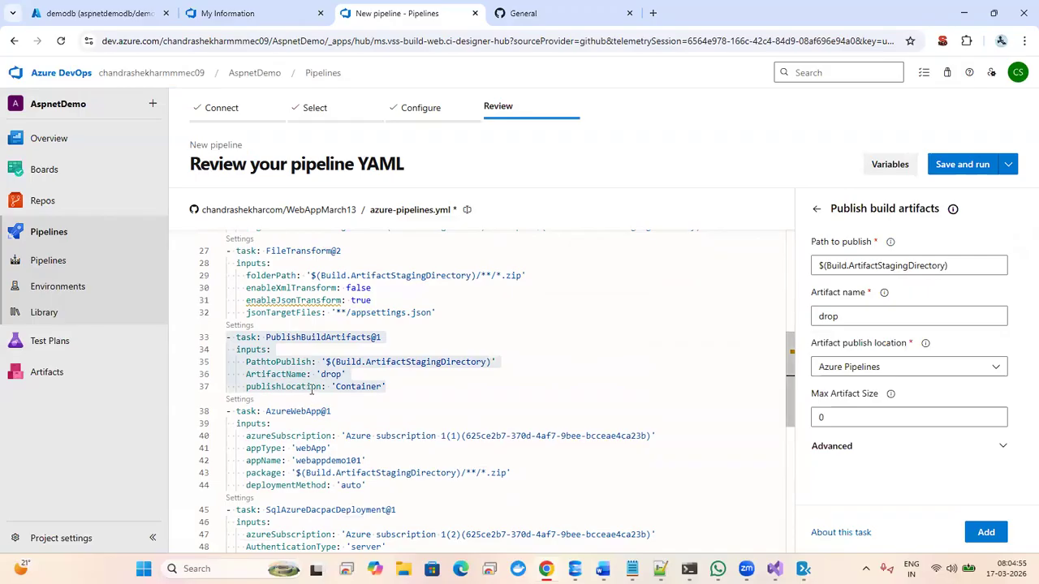
left_click(415, 383)
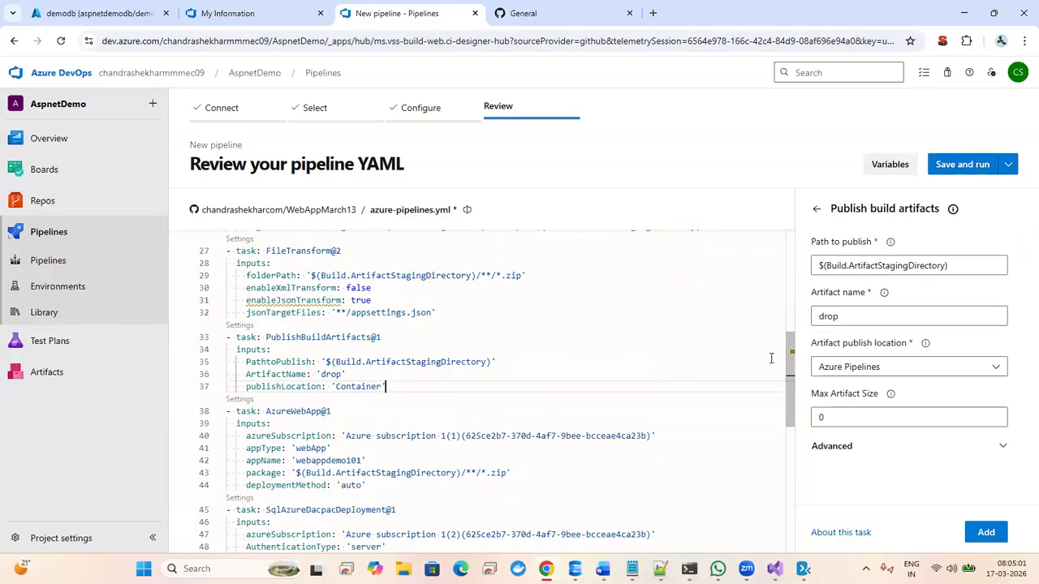
left_click_drag(789, 351, 788, 383)
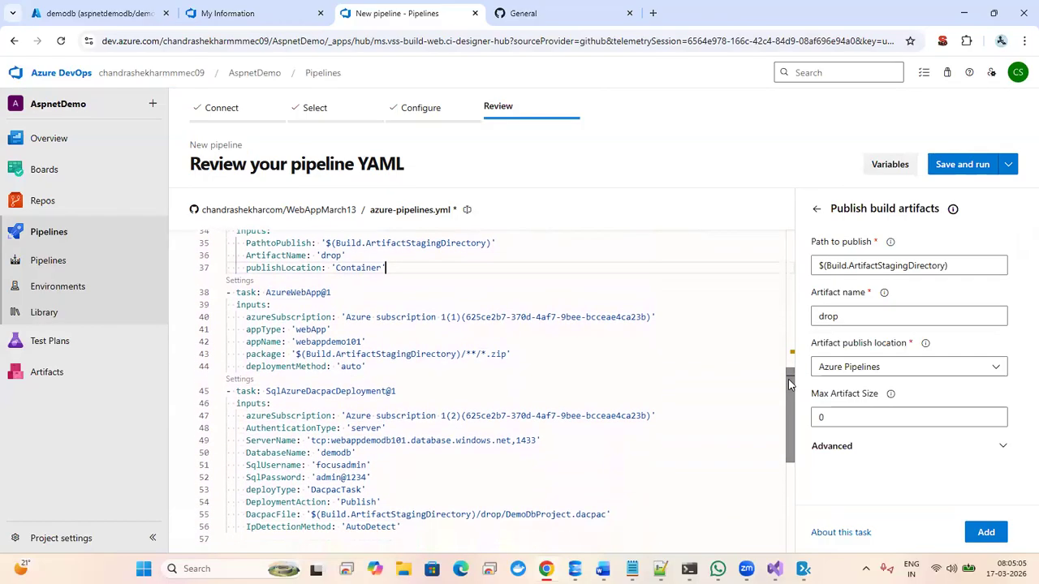
left_click(427, 322)
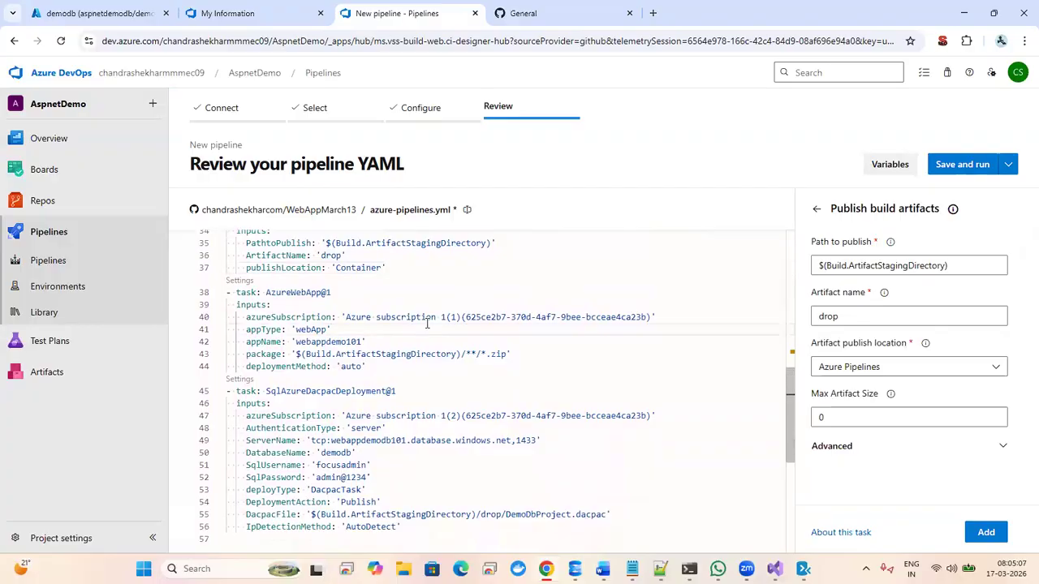
left_click(77, 14)
- Go to All resources from the portal menu and open the Aspnetdemo App Service
left_click(28, 95)
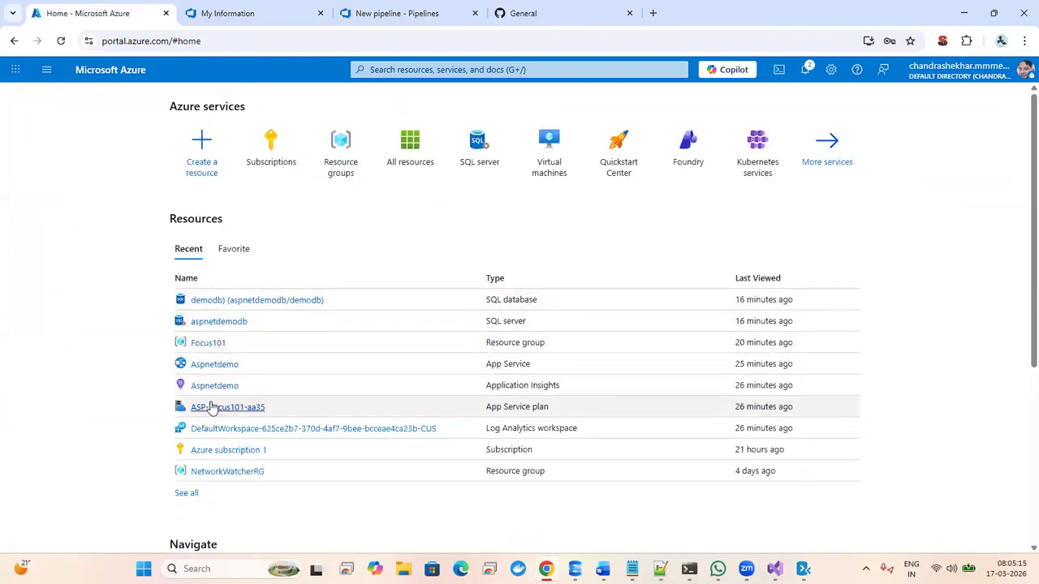
mouse_move(232, 329)
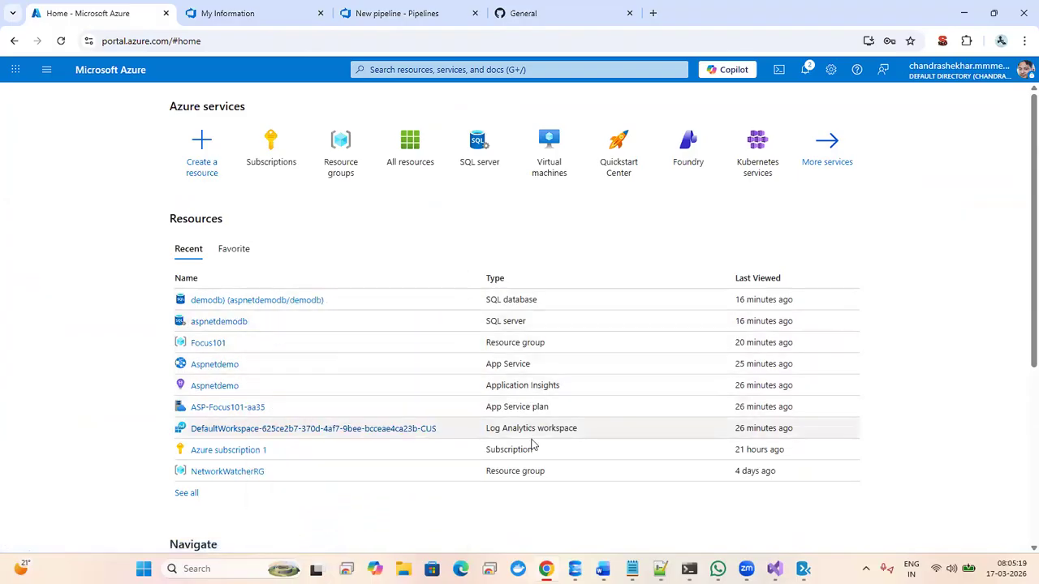
left_click(47, 70)
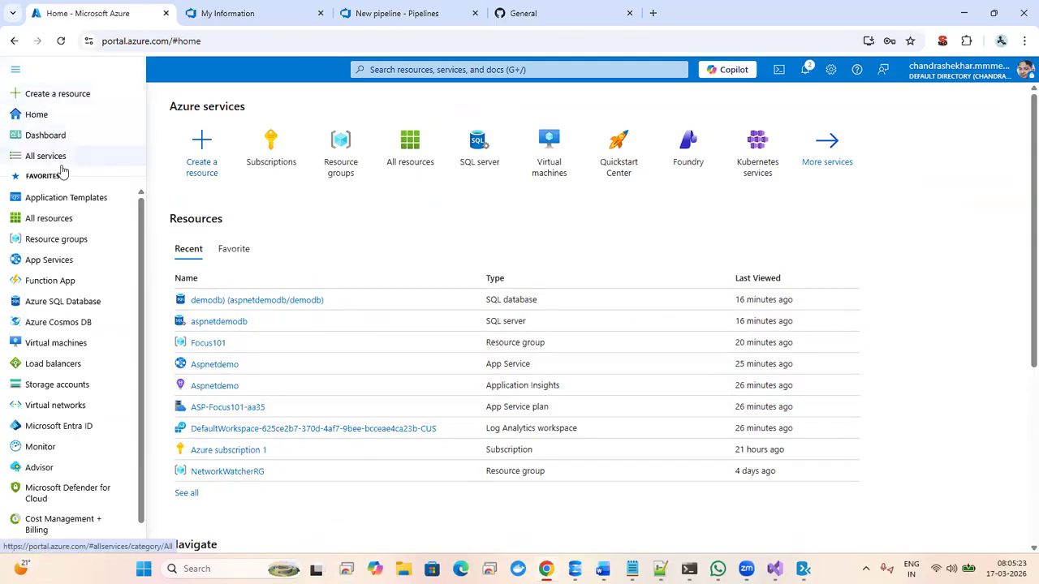
left_click(65, 225)
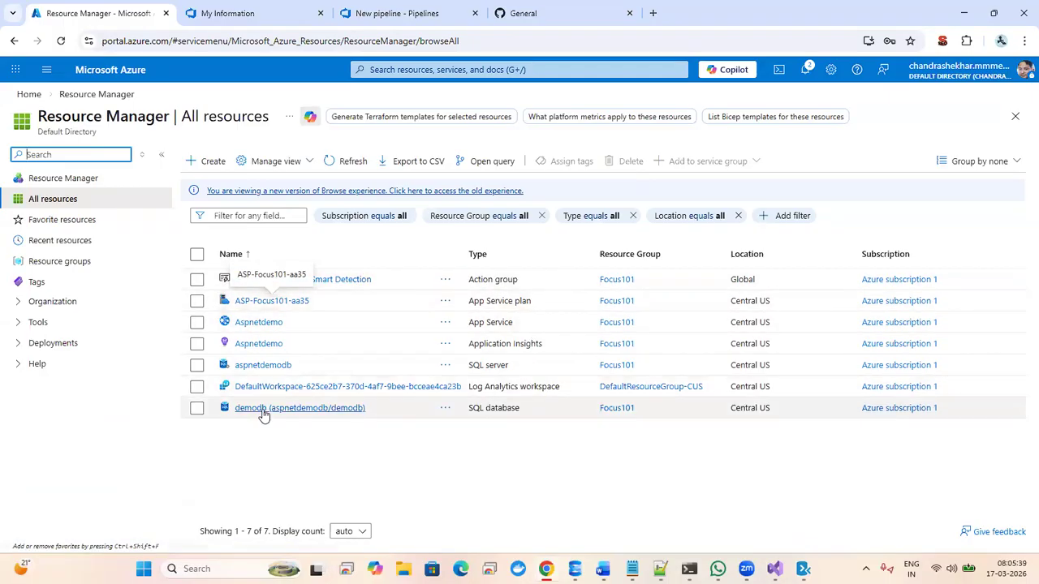
left_click(55, 182)
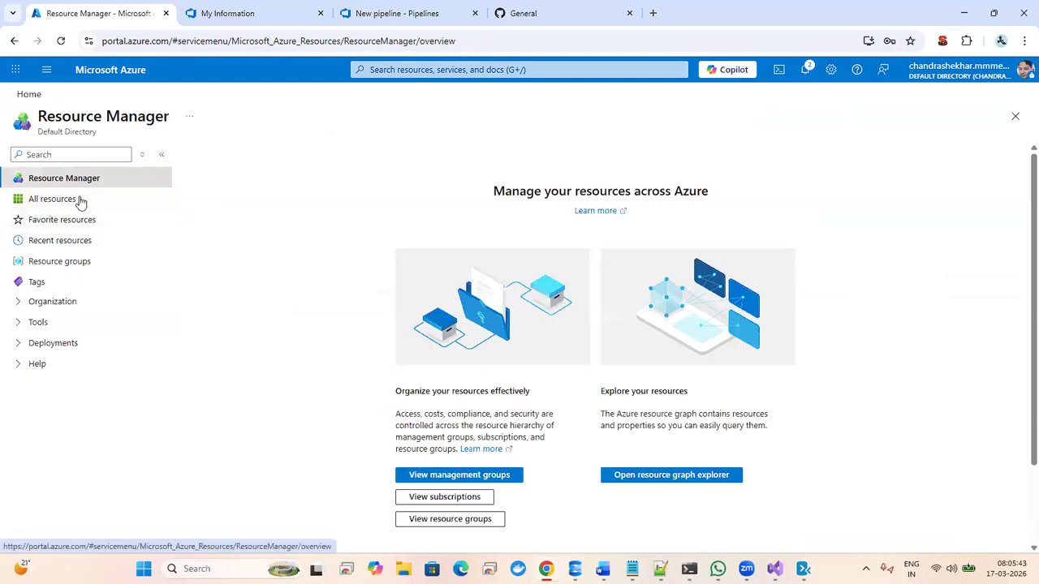
left_click(79, 201)
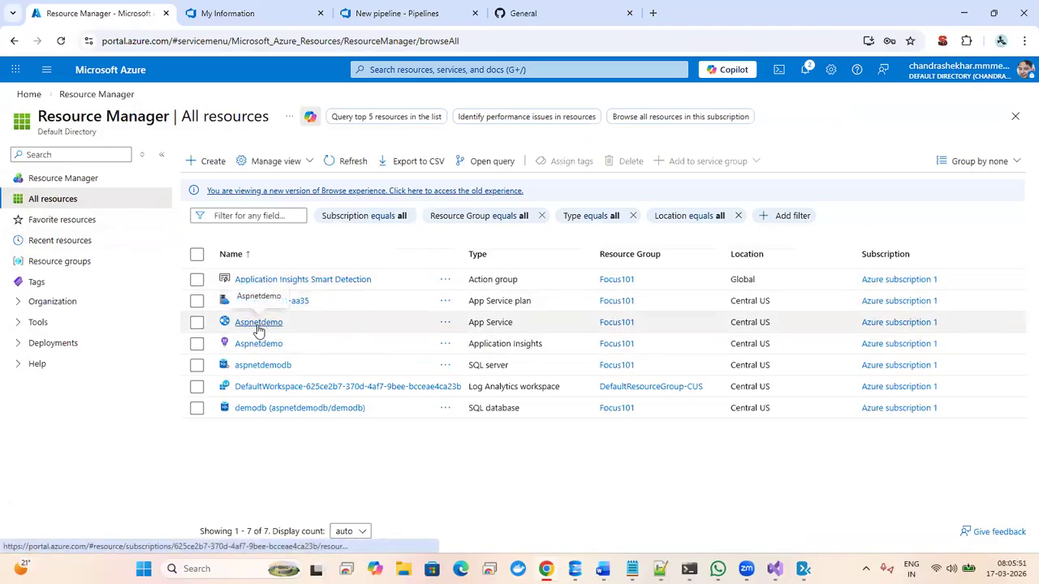
left_click(258, 323)
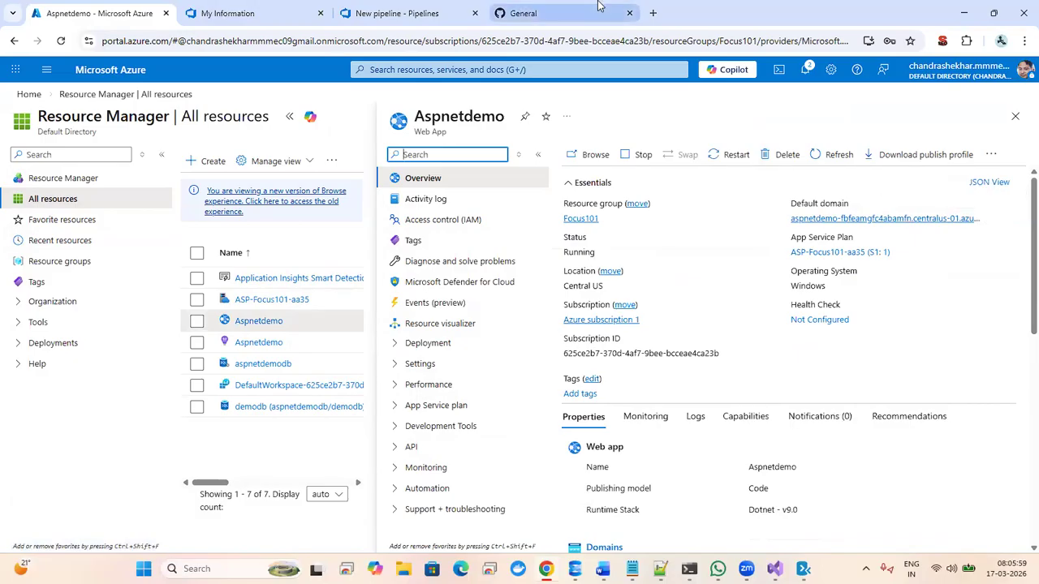
- Remove the SqlAzureDacpacDeployment@1 task (lines 45–56) so the YAML ends at AzureWebApp@1
left_click(438, 10)
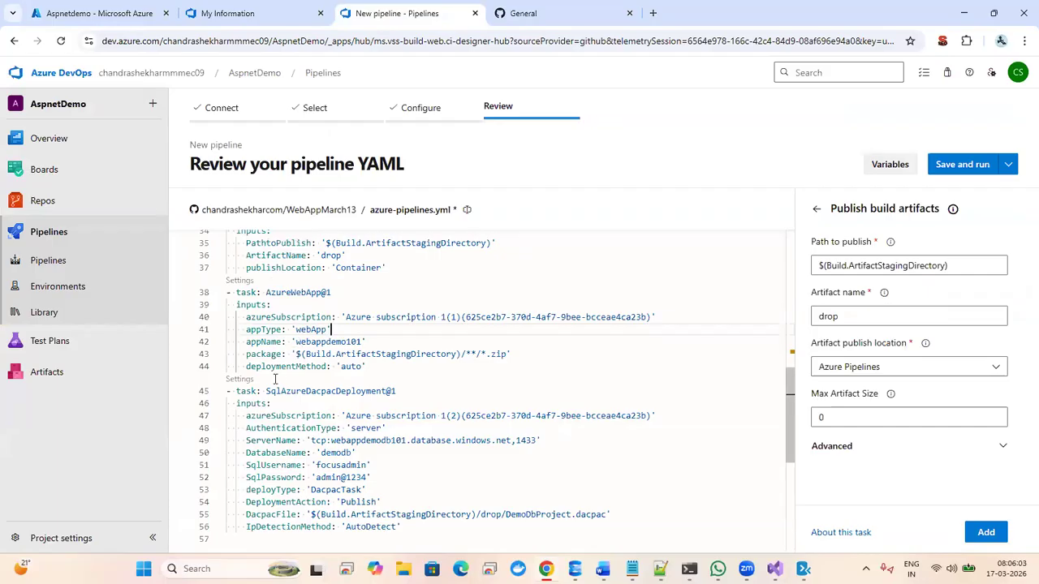
left_click(330, 403)
key("Down")
key("Down")
key("Down")
key("Down")
key("Down")
key("Down")
key("Down")
key("Down")
key("Down")
key("Down")
key("Down")
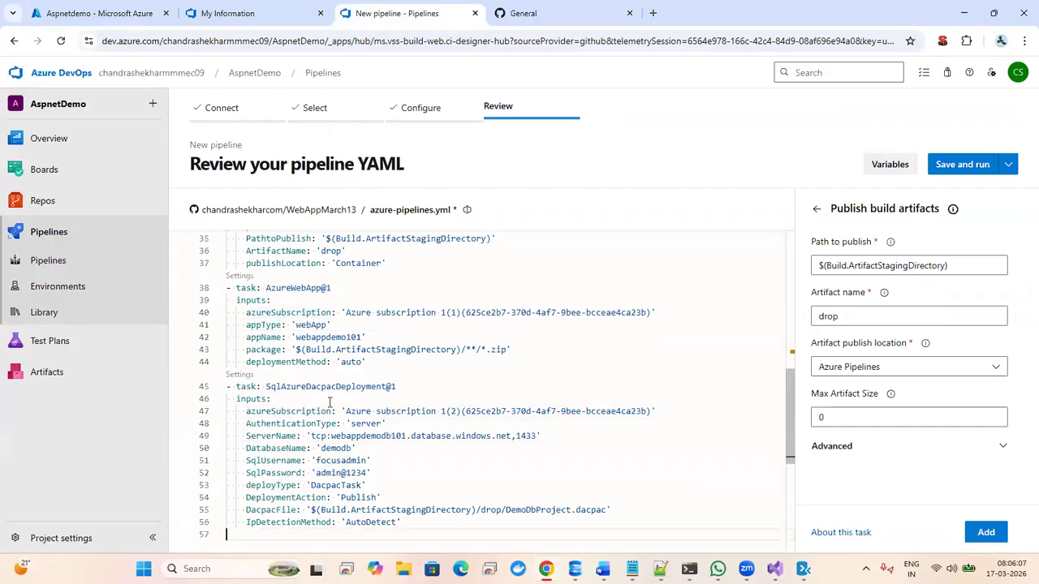
key("shift+Up")
key("shift+Up")
key("shift+Up")
key("shift+Up")
key("shift+Up")
key("shift+Up")
key("shift+Up")
key("shift+Up")
key("shift+Up")
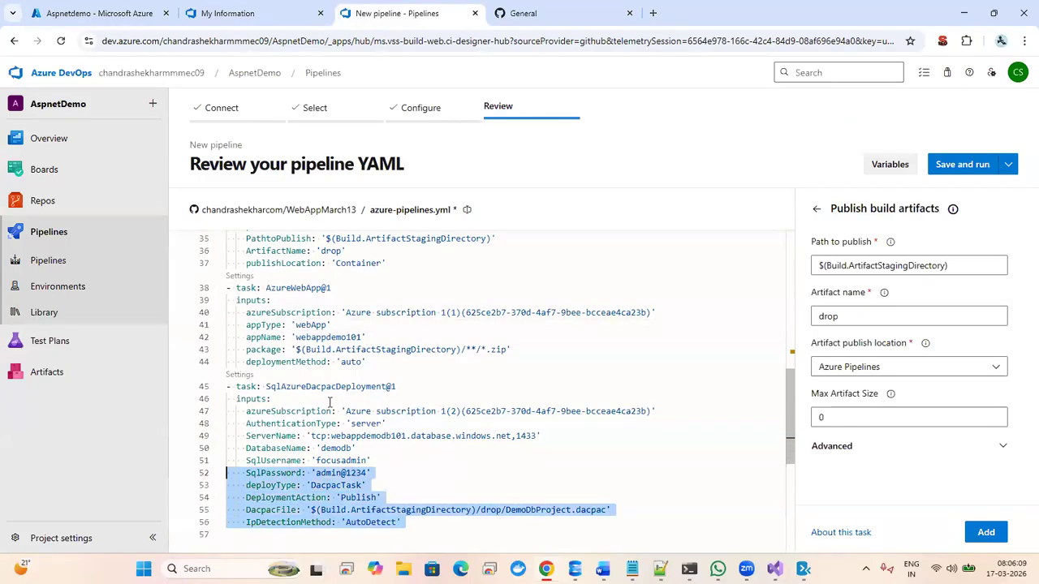
key("shift+Up")
key("shift+Up")
key("shift+Up")
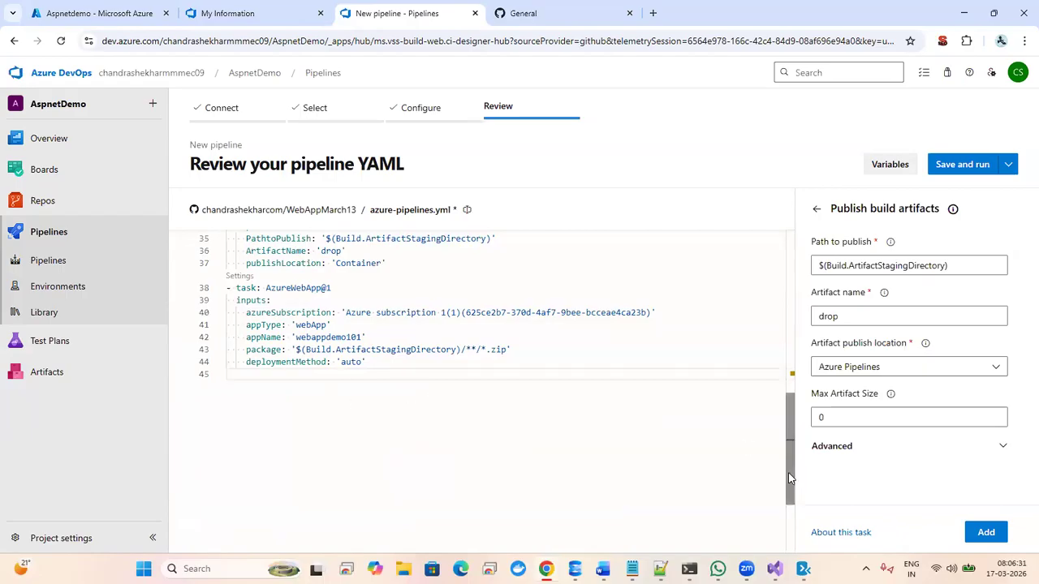
left_click_drag(788, 476, 769, 292)
left_click_drag(773, 336, 682, 427)
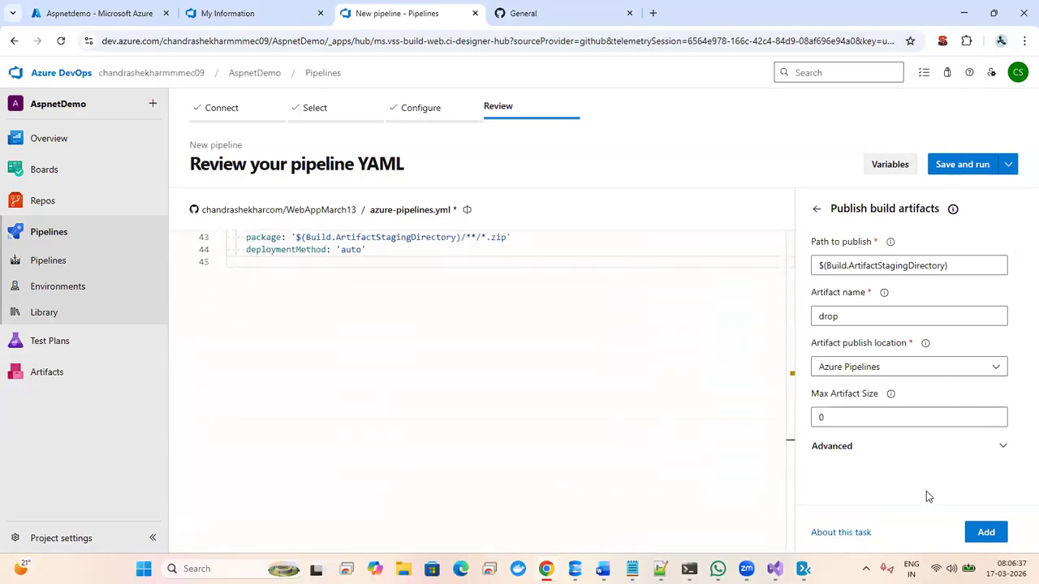
- Save and run the pipeline with commit message 'Set up CI with Azure Pipelines'
left_click(960, 164)
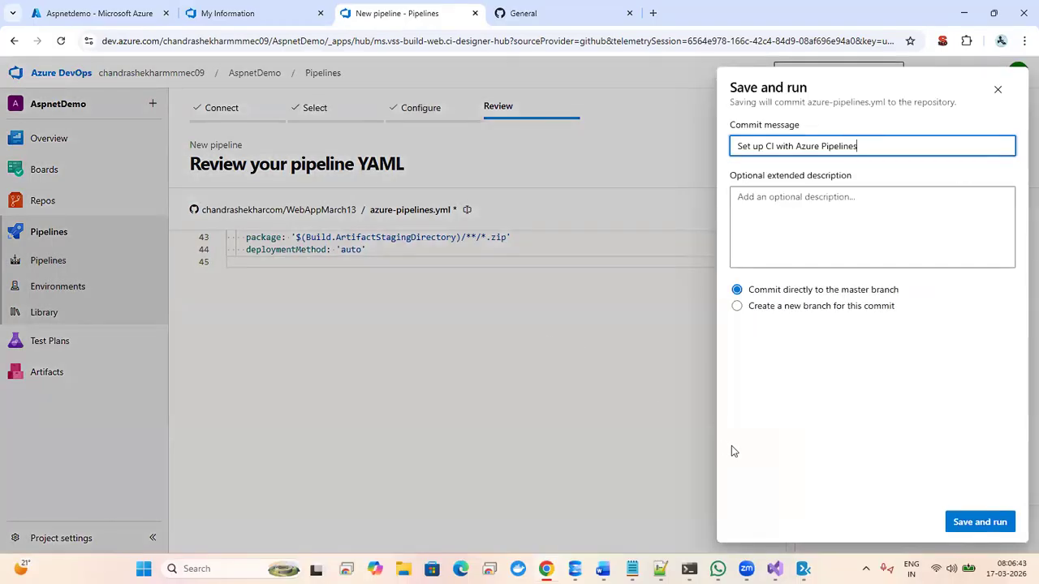
left_click(979, 523)
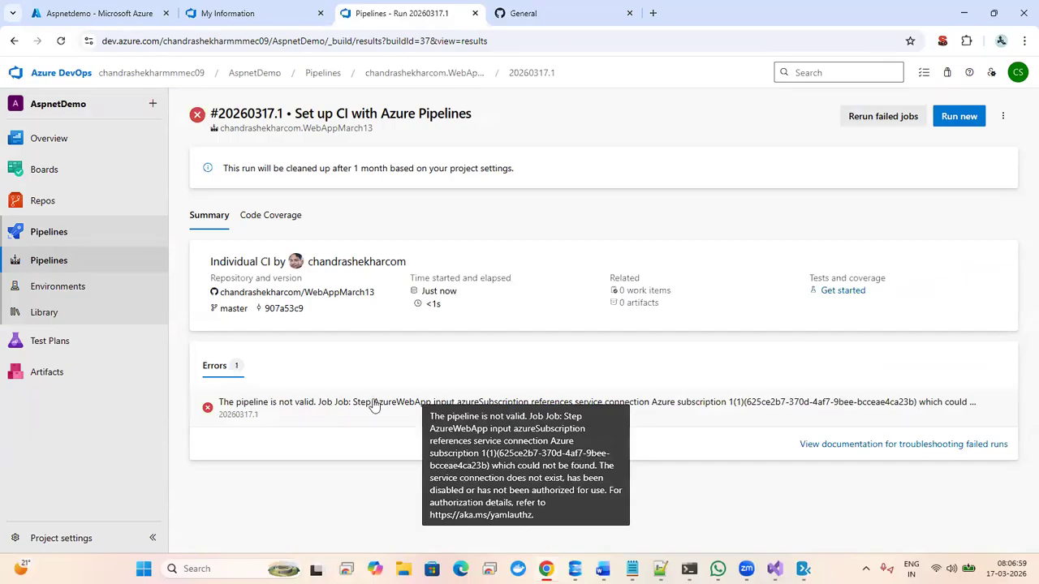
- Read the failed run's logs showing the Azure subscription 1 service connection was not found
left_click(313, 411)
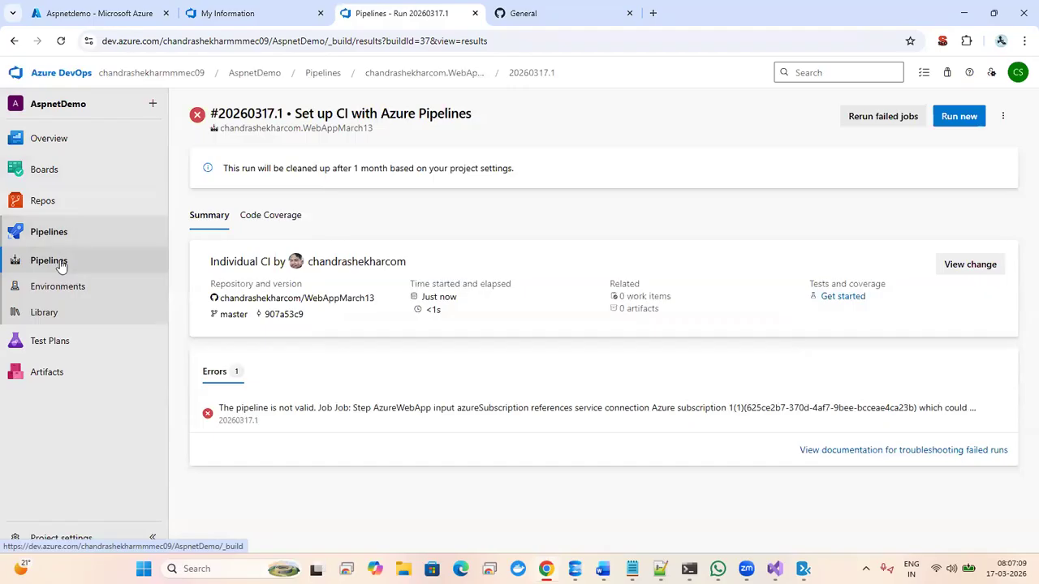
left_click(67, 232)
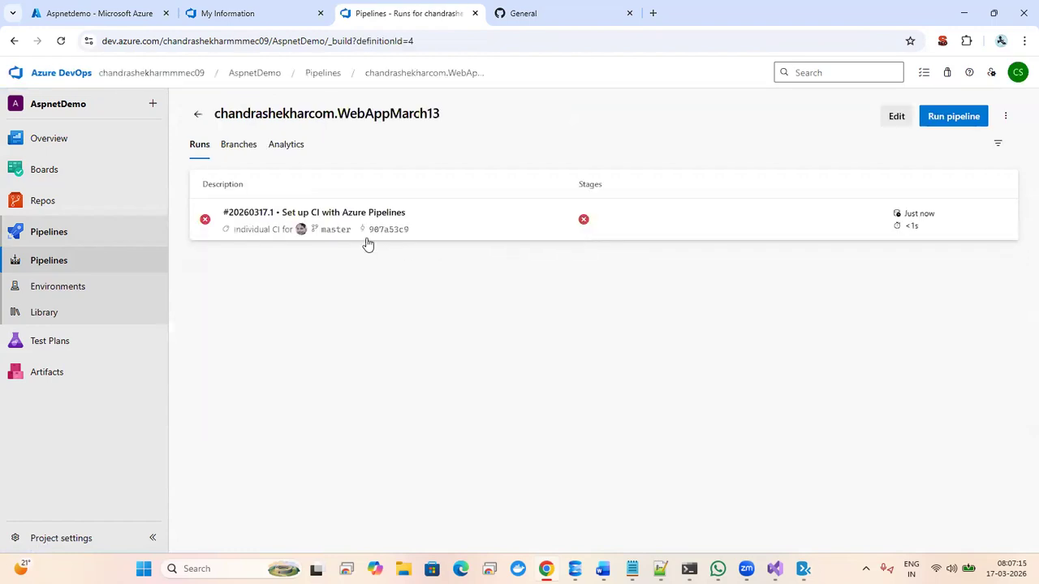
left_click(478, 219)
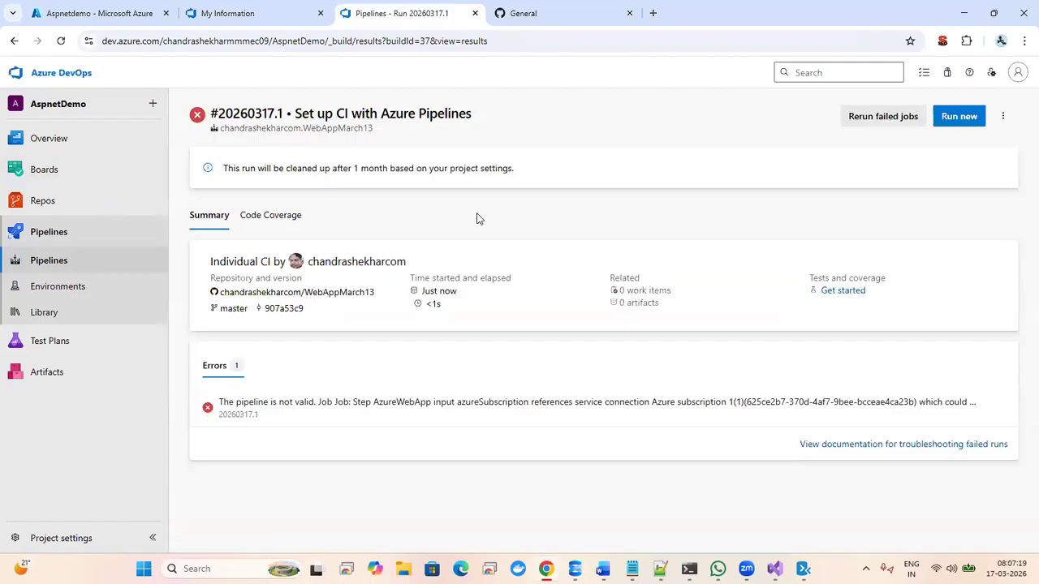
double_click(286, 402)
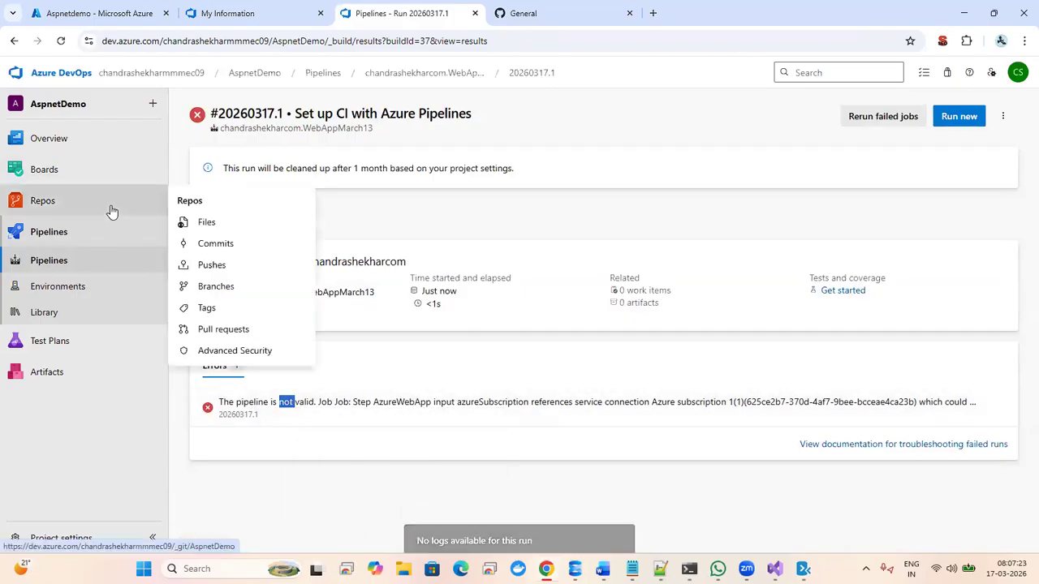
left_click(65, 237)
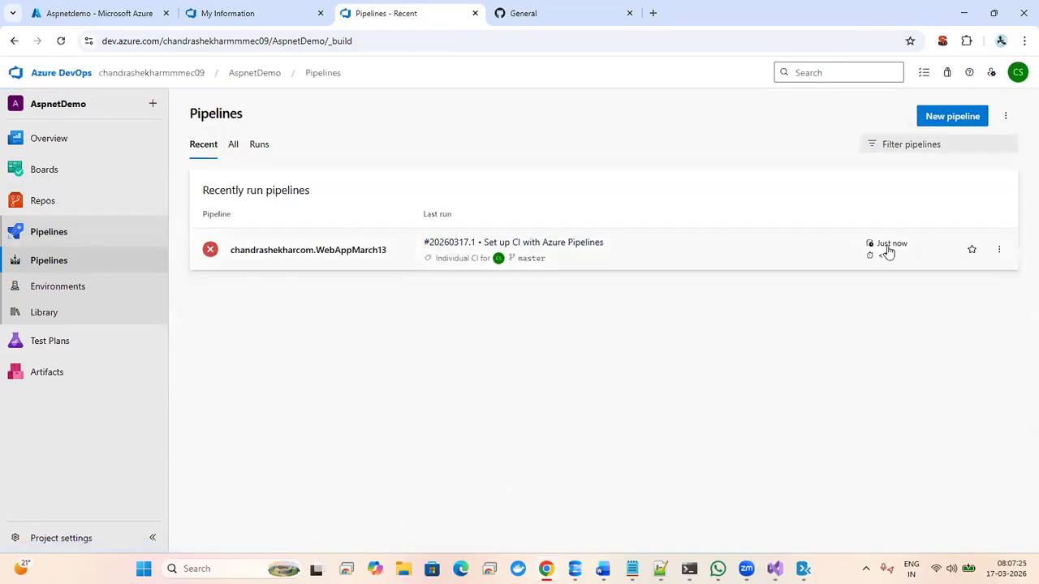
left_click(690, 262)
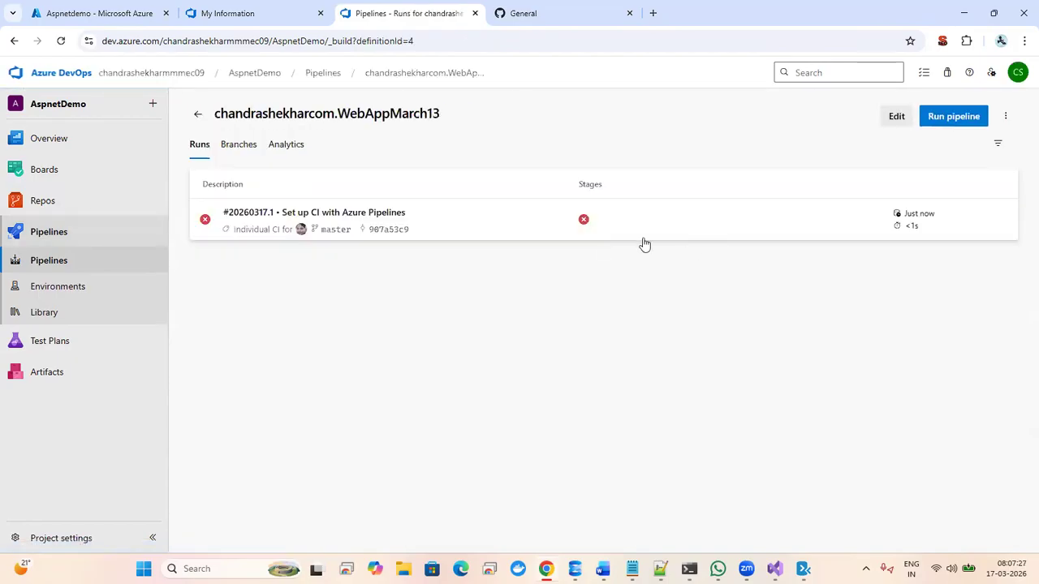
left_click(998, 222)
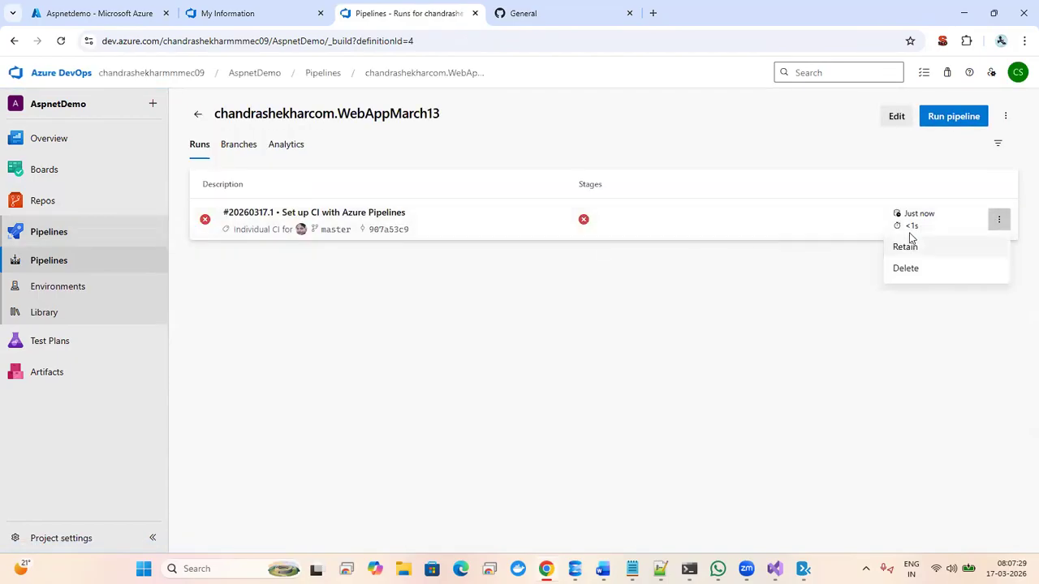
left_click(322, 213)
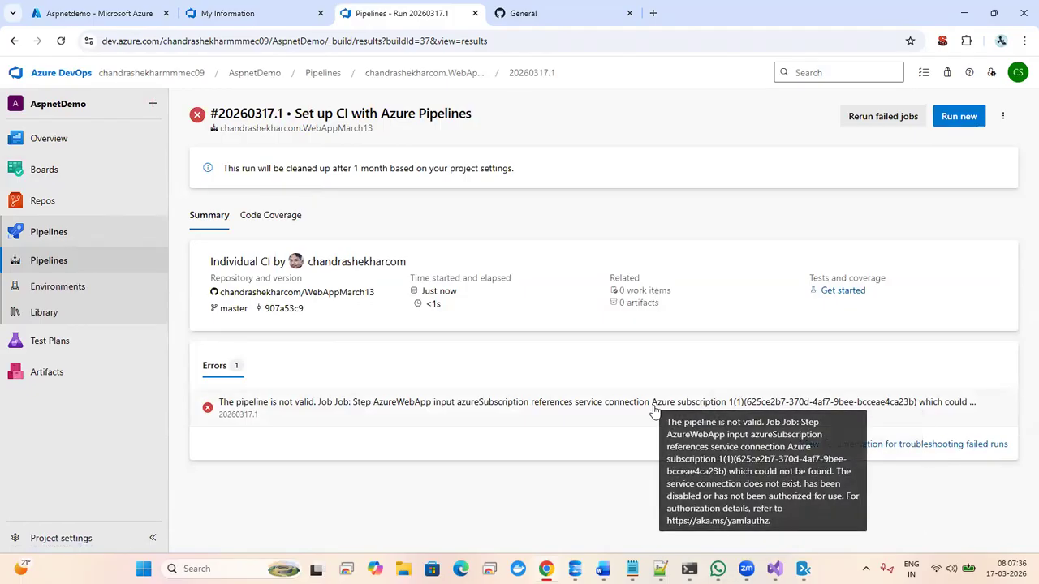
left_click(532, 416)
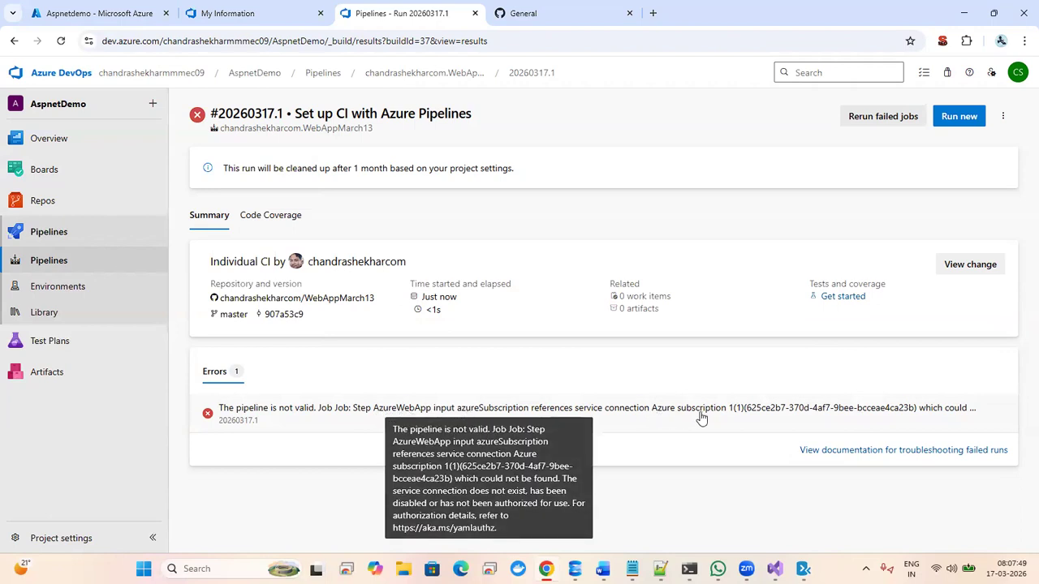
double_click(766, 413)
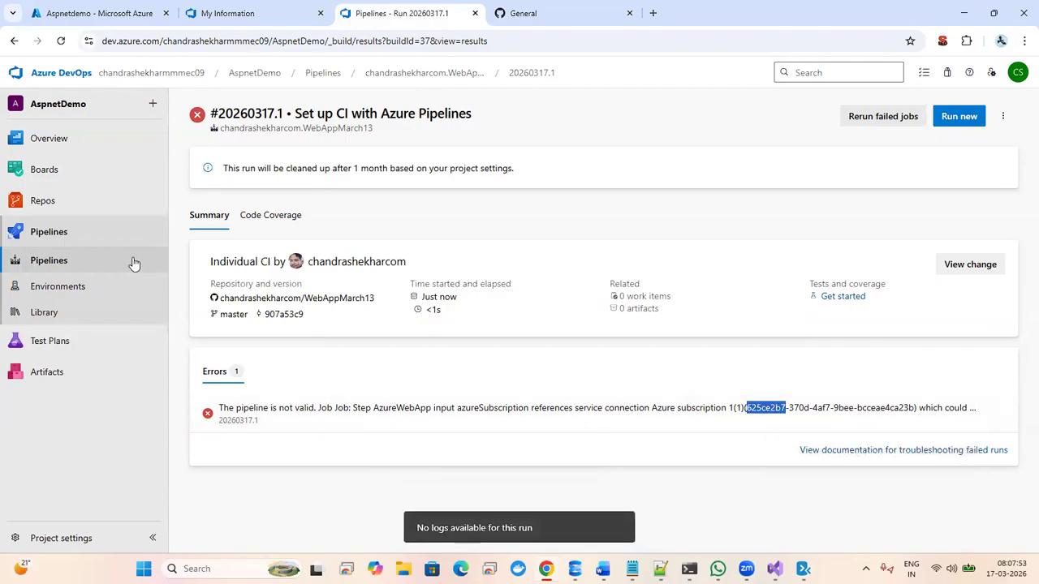
- Open WebAppMarch13's azure-pipelines.yml for editing from the Pipelines list
left_click(81, 230)
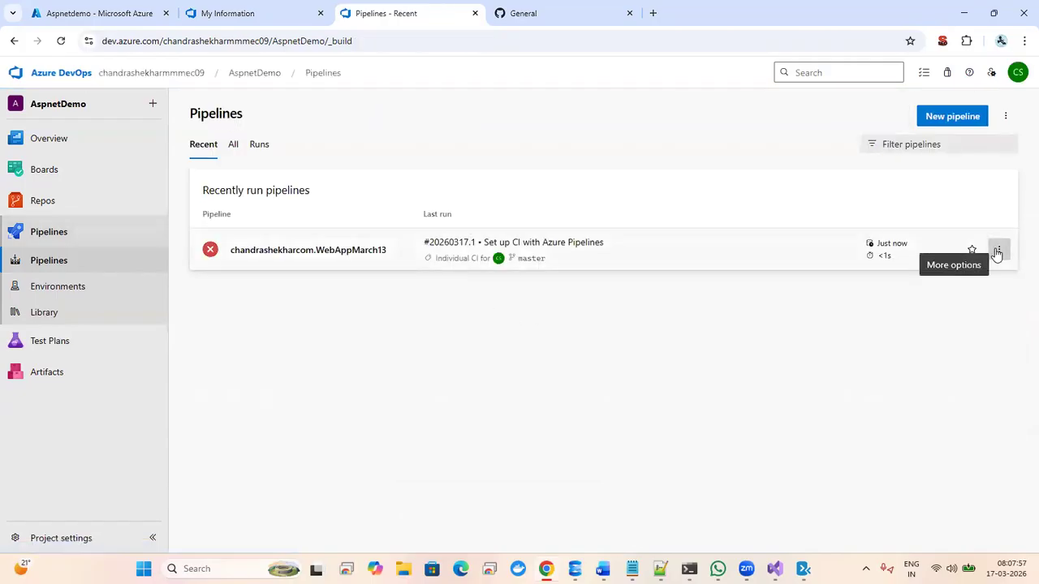
left_click(997, 253)
left_click(901, 277)
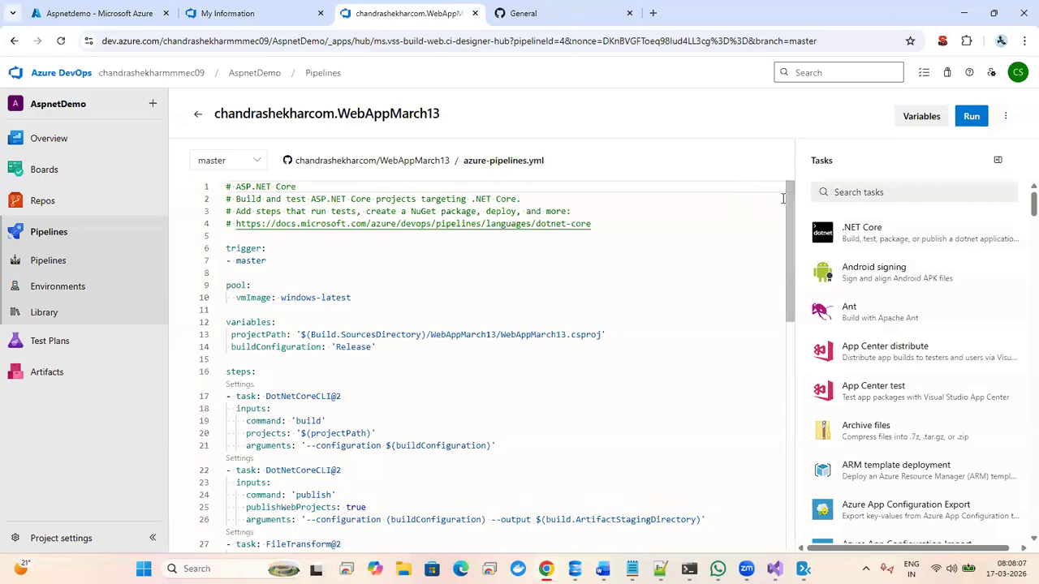
- Switch the AzureWebApp task's azureSubscription from Azure subscription 1(1) to the newly authorized 1(2)
left_click_drag(791, 201, 792, 329)
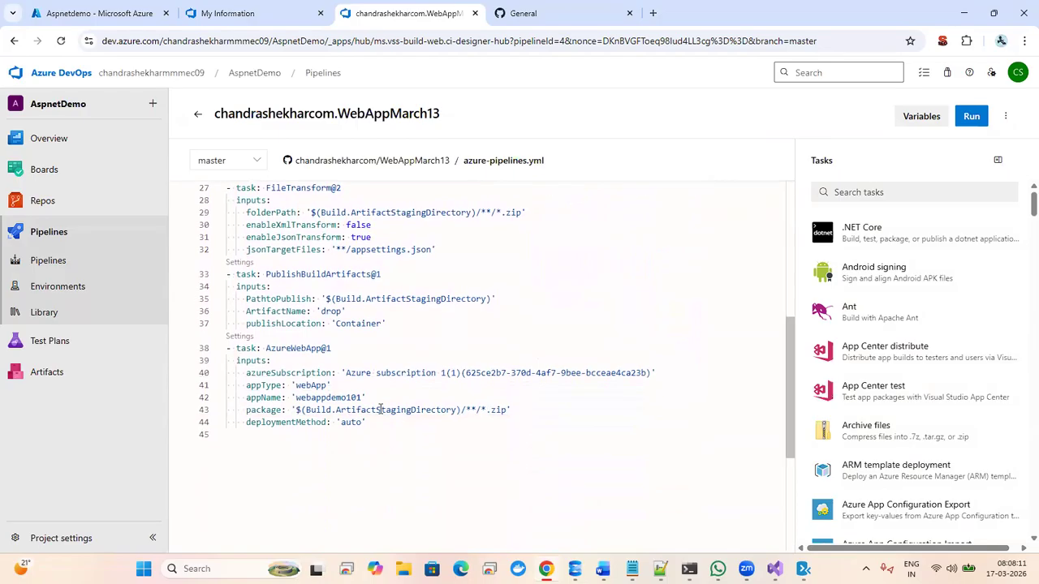
left_click(233, 347)
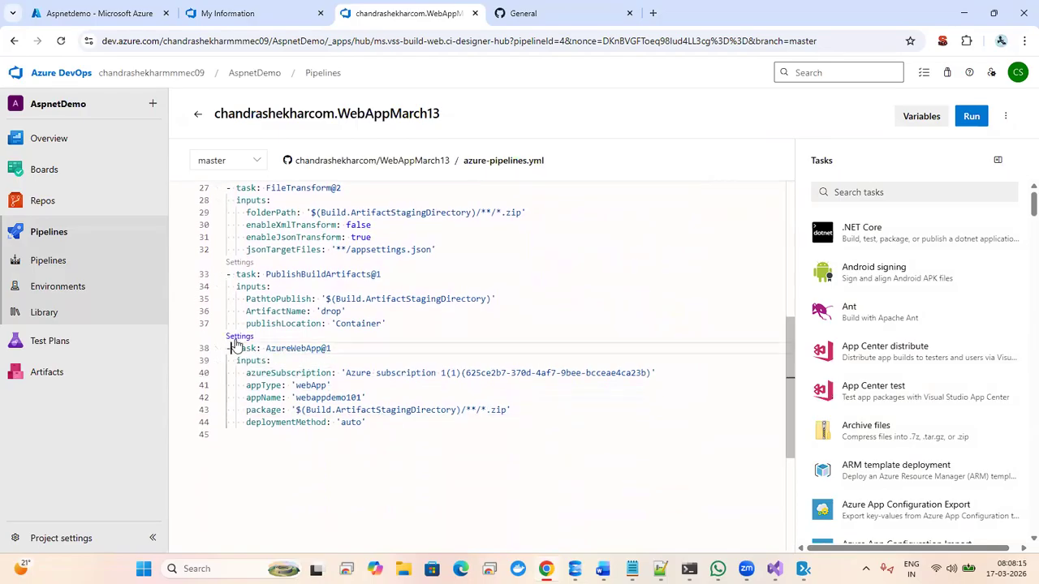
left_click(238, 337)
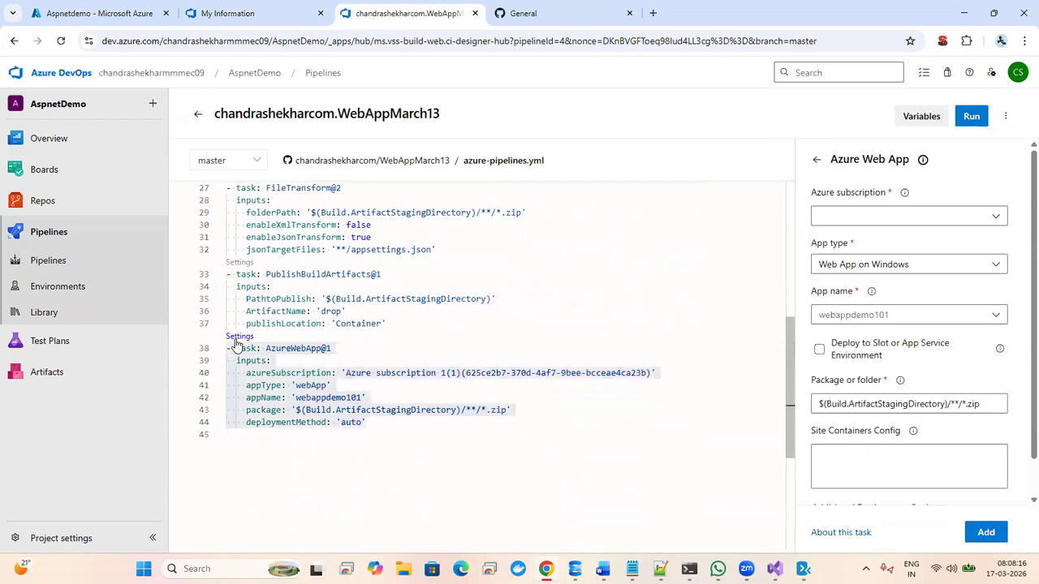
left_click(863, 216)
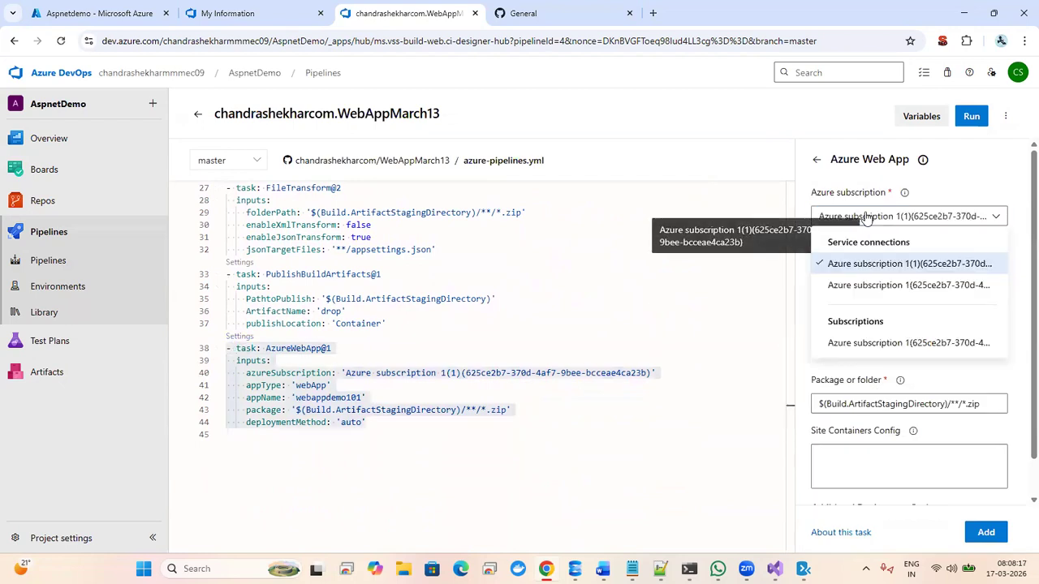
left_click(873, 344)
left_click(845, 266)
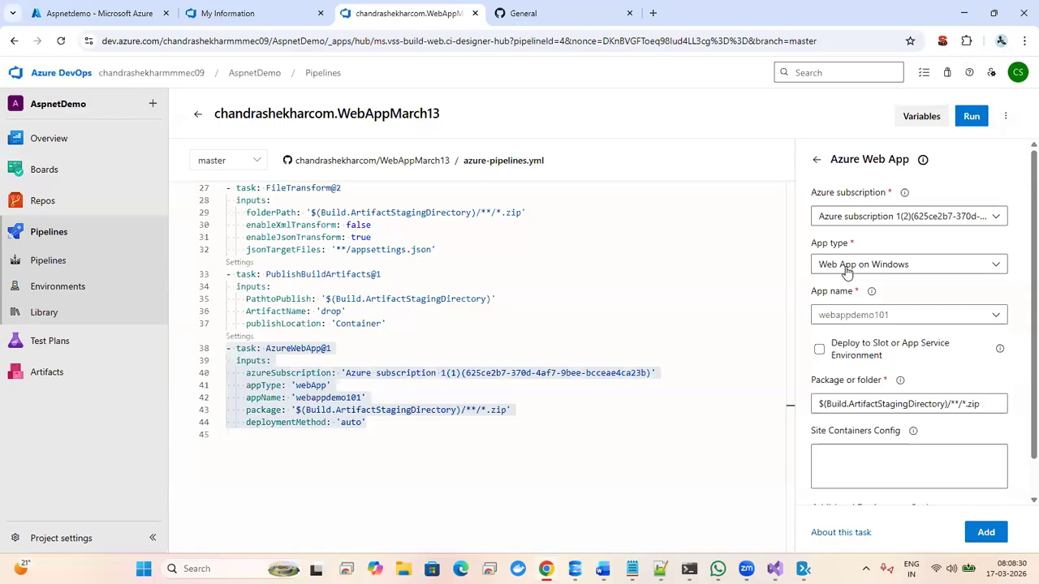
left_click(997, 550)
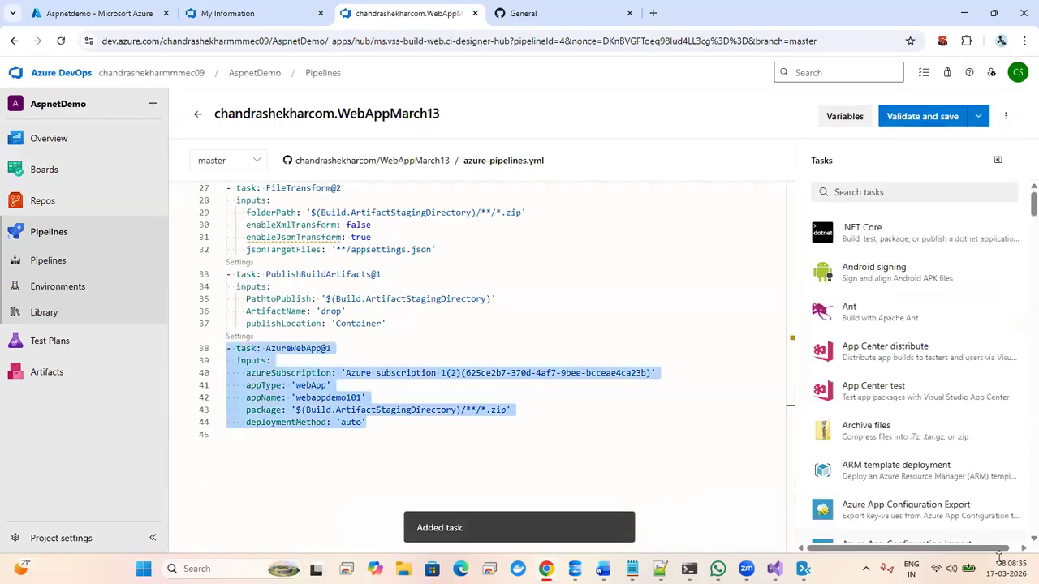
- Validate and commit the updated azure-pipelines.yml
left_click(494, 381)
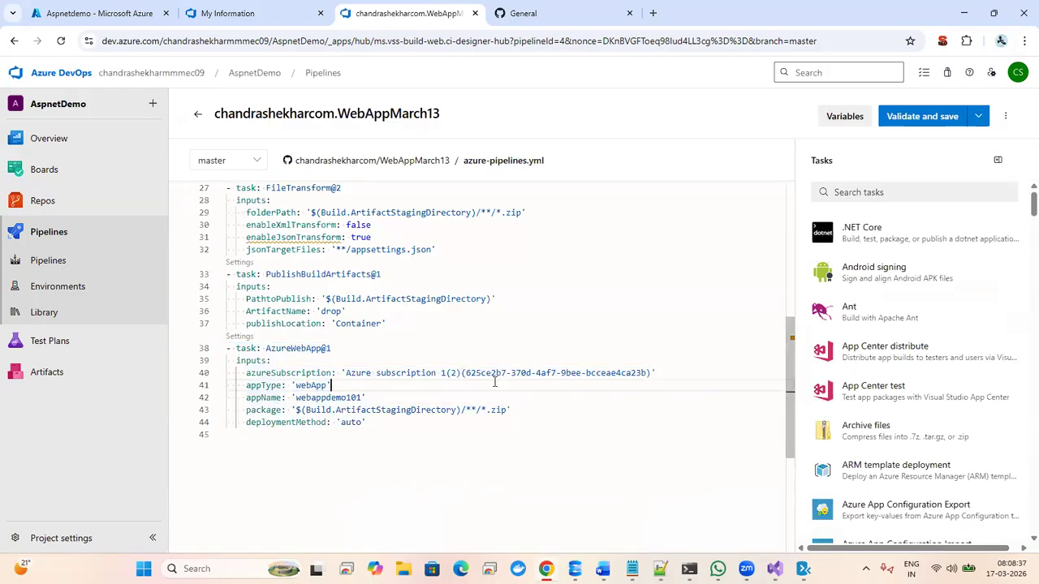
left_click(921, 116)
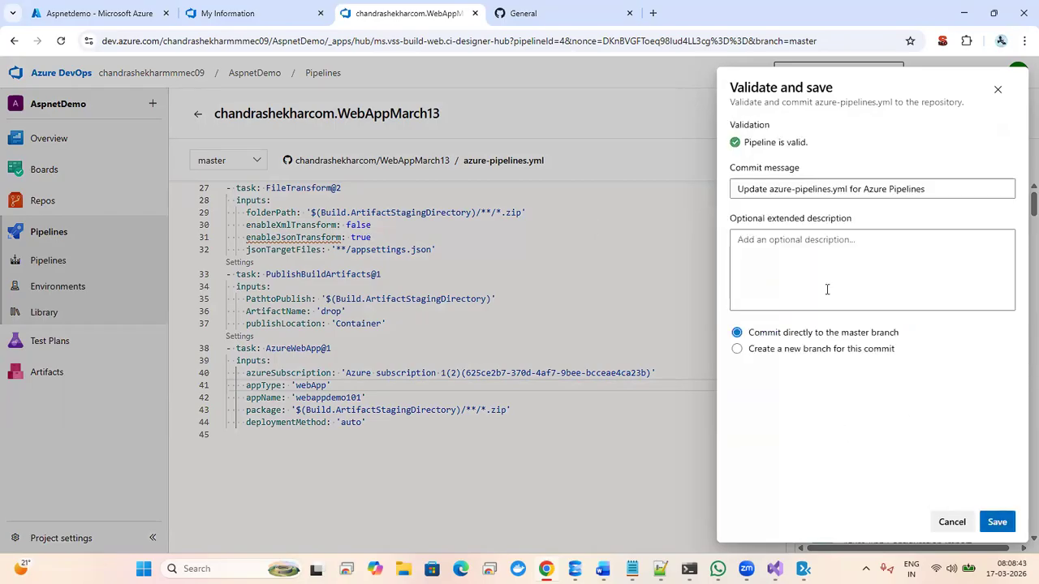
left_click(996, 522)
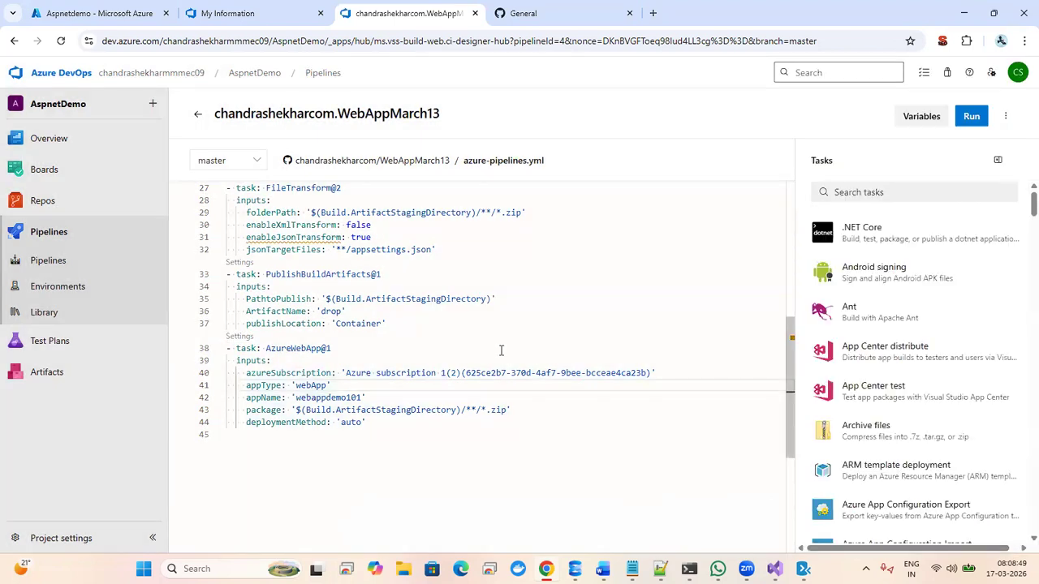
- Review the AzureWebApp, FileTransform and App Center tasks, then open the pipeline's empty Variables panel
left_click(500, 350)
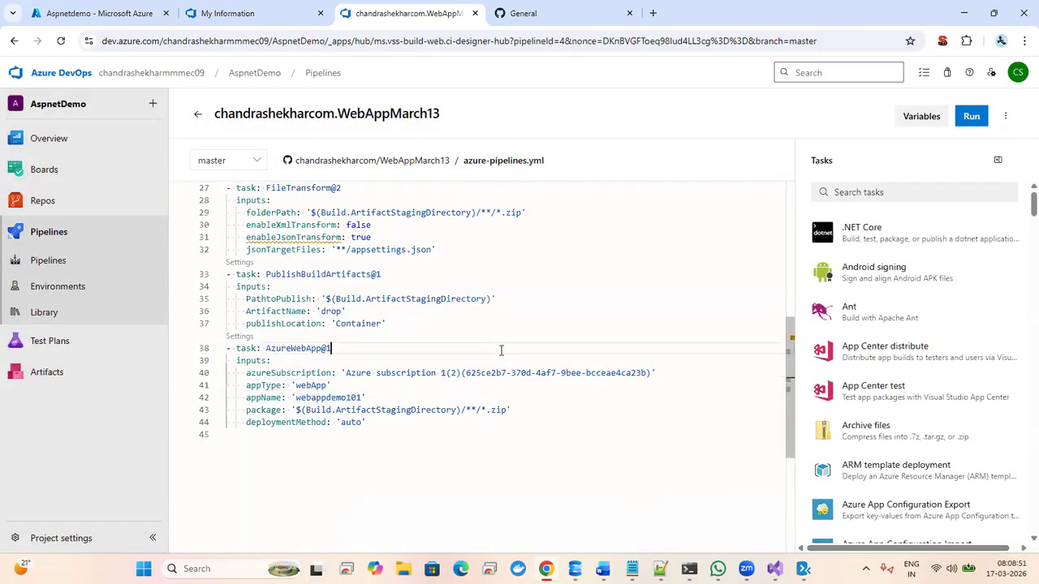
left_click(520, 259)
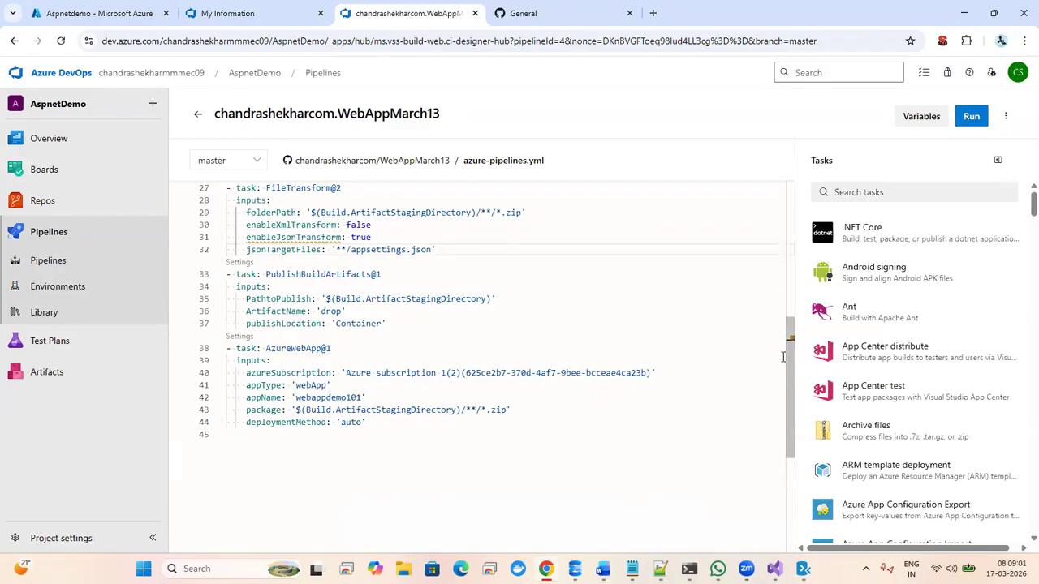
left_click_drag(787, 371, 793, 343)
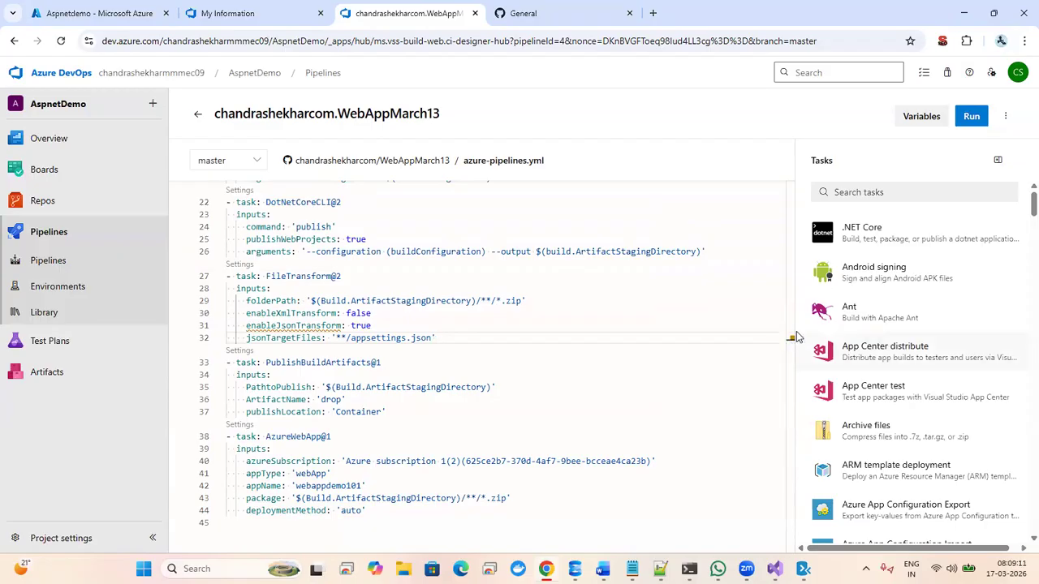
left_click(797, 335)
left_click(576, 314)
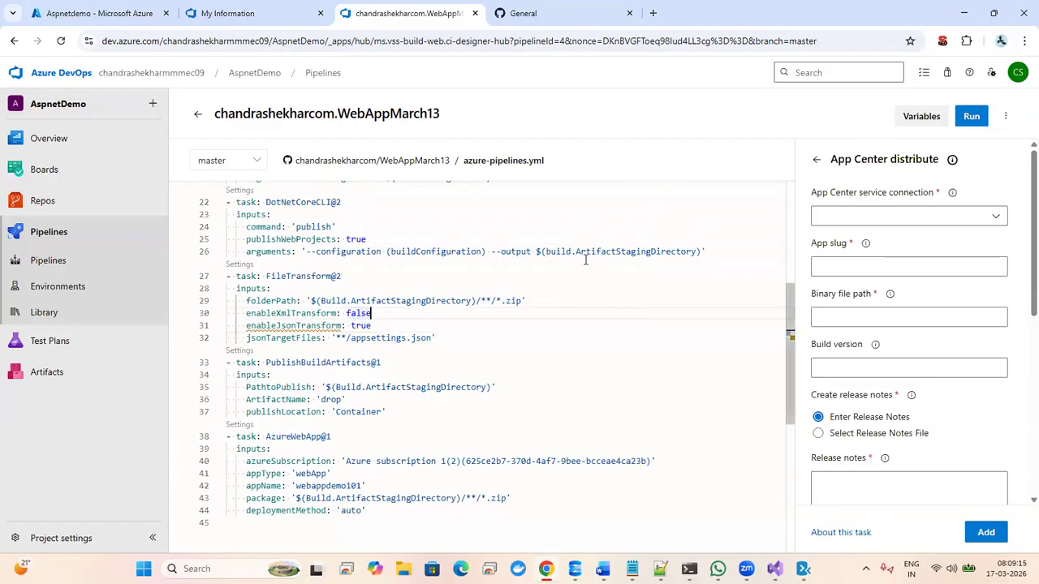
left_click(914, 117)
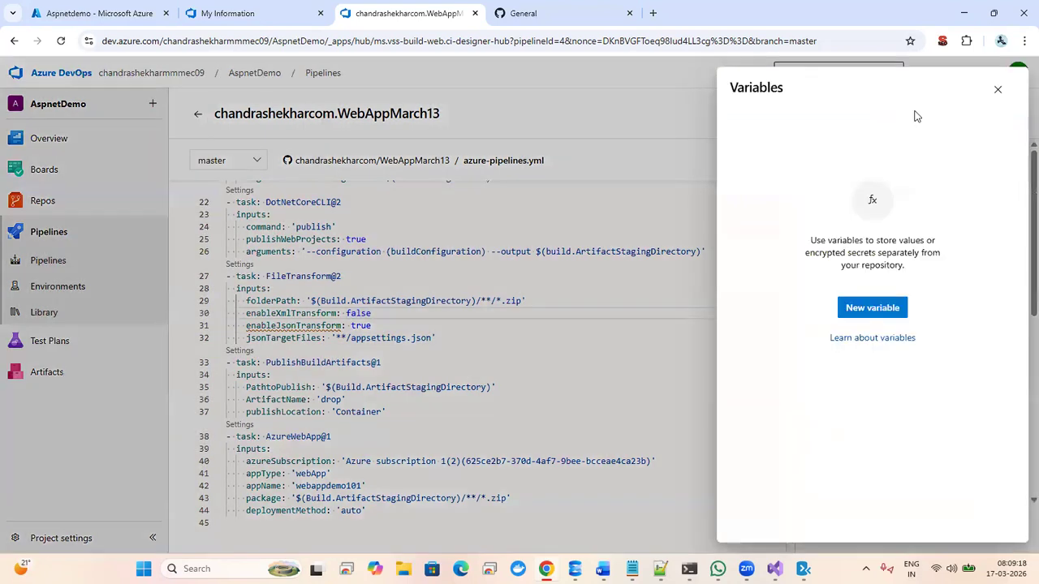
- Start a new pipeline variable and bring WebAppMarch13's appsettings.json up in Visual Studio
left_click(855, 308)
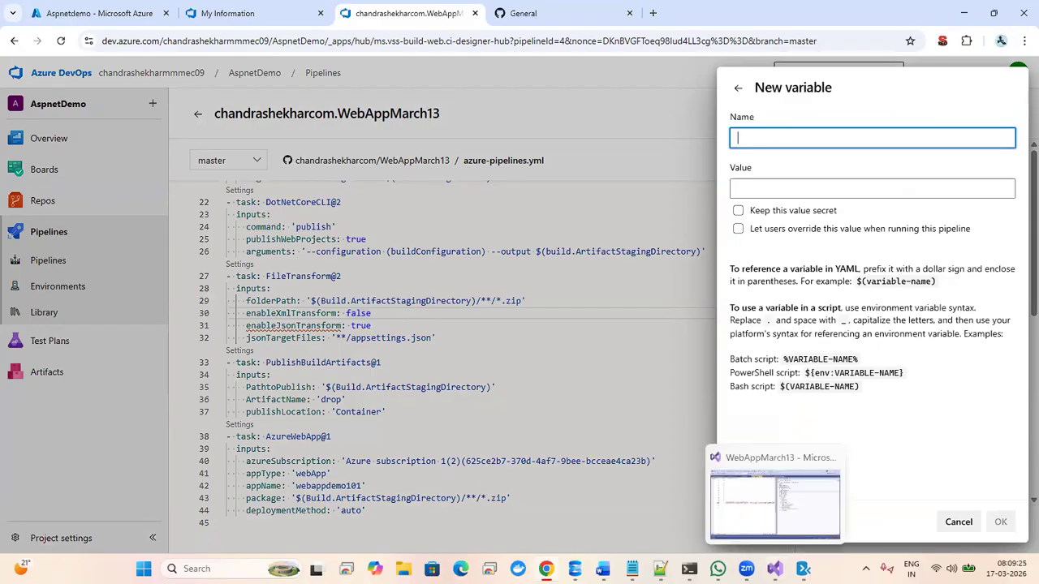
left_click(775, 568)
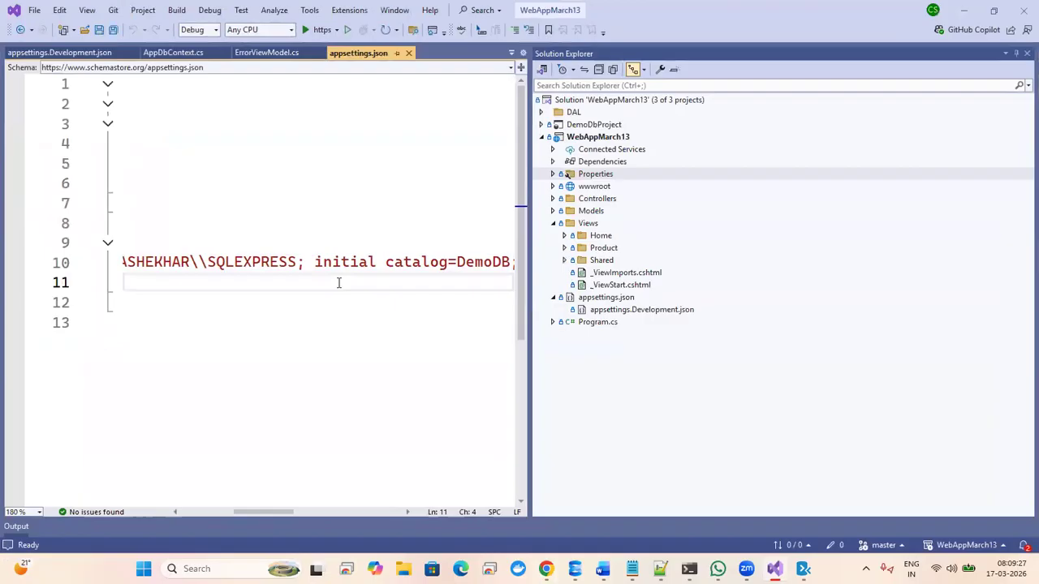
- Select the ConnectionStrings key in appsettings.json and name the variable ConnectionStrings.DbConnection
scroll(195, 265, "left", 5)
double_click(211, 242)
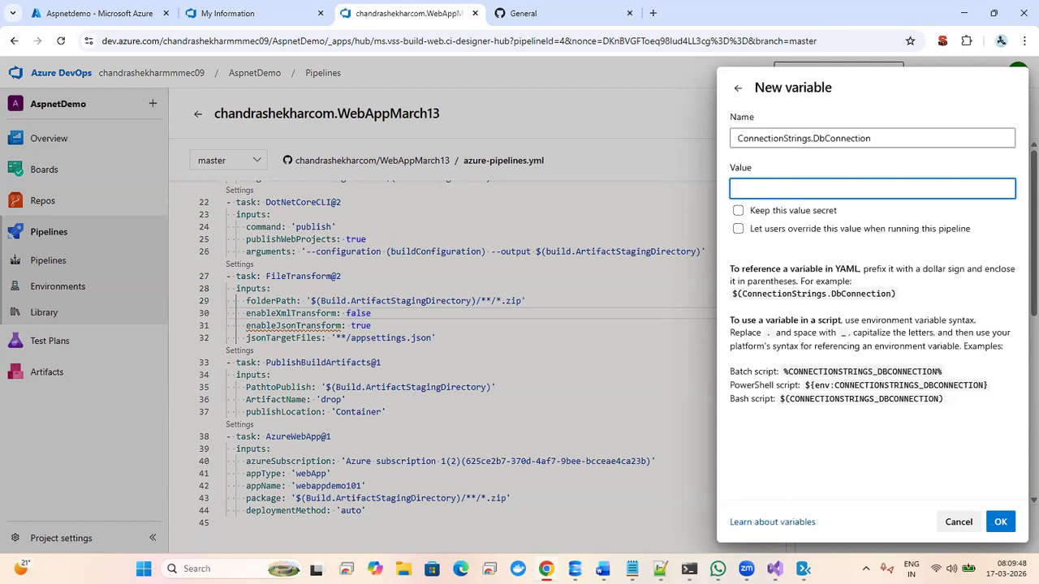
- Check the local SQLEXPRESS connection string, then move to the Azure portal's Aspnetdemo web app tab
key("alt+Tab")
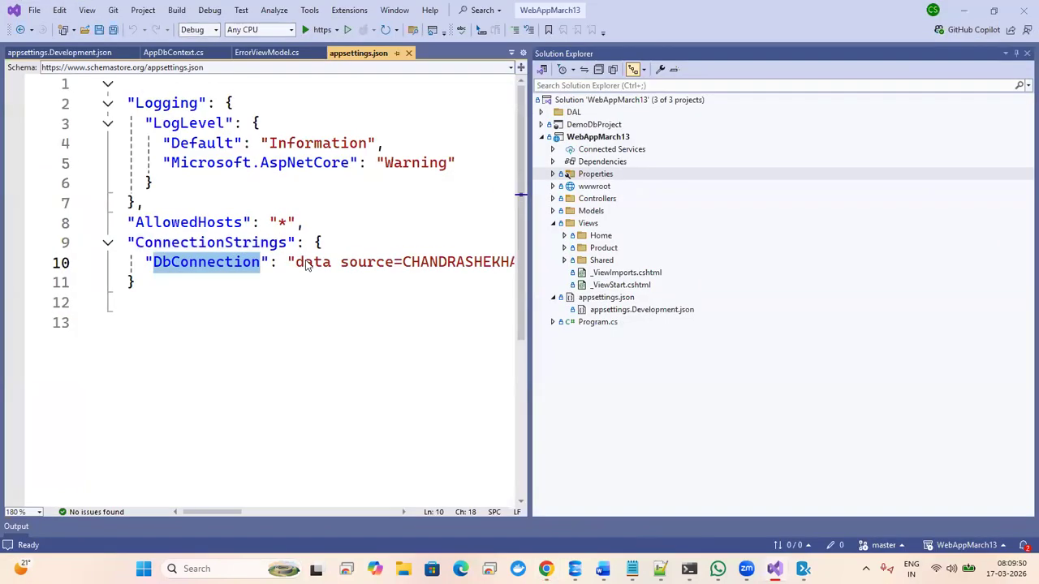
double_click(314, 262)
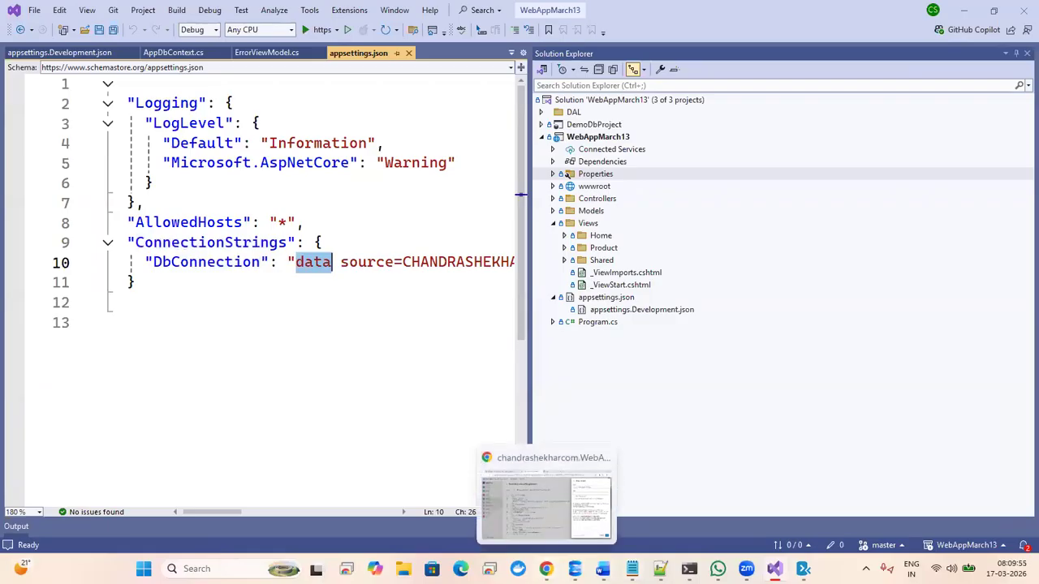
left_click(546, 568)
left_click(86, 13)
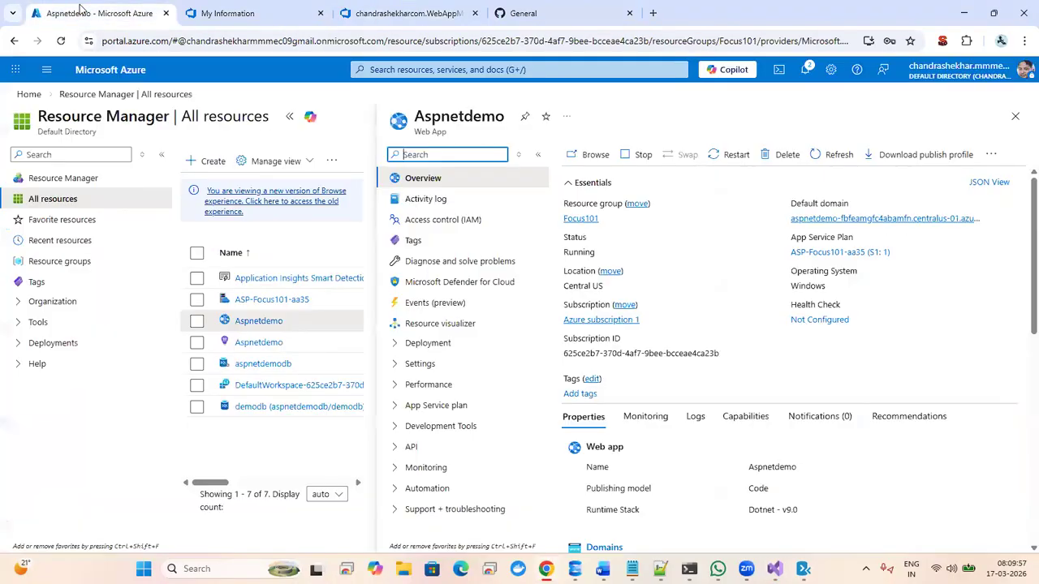
left_click(274, 16)
left_click(407, 16)
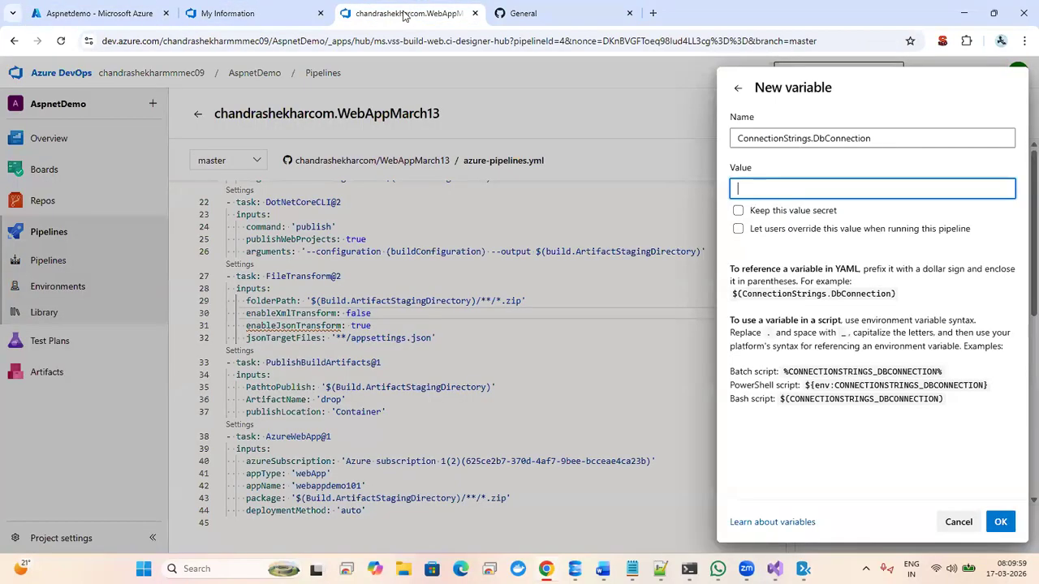
left_click(83, 11)
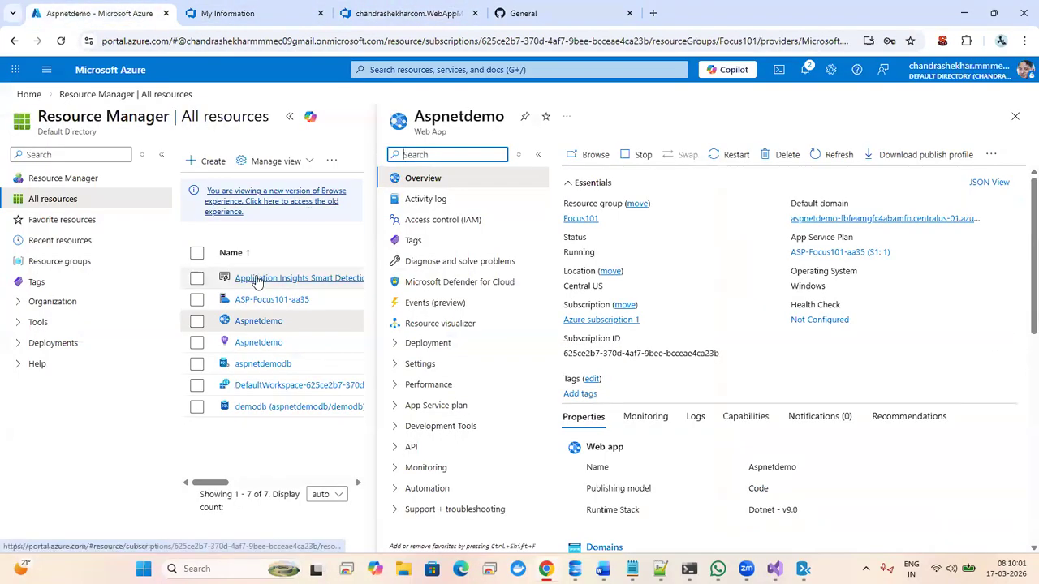
- Close the Aspnetdemo blade, open the aspnetdemodb SQL server and browse its menu groups
left_click(1015, 116)
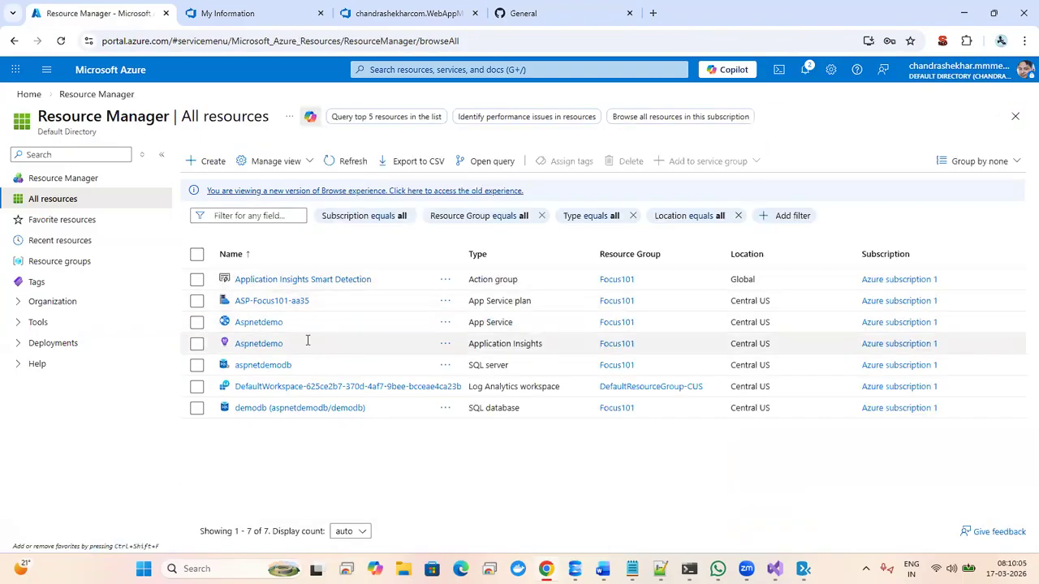
left_click(258, 366)
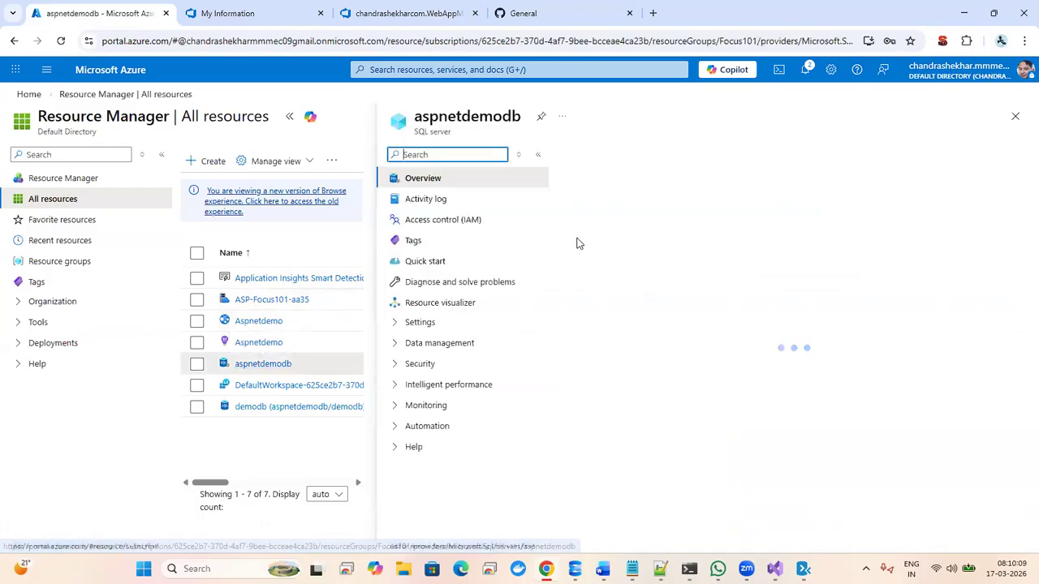
left_click(396, 324)
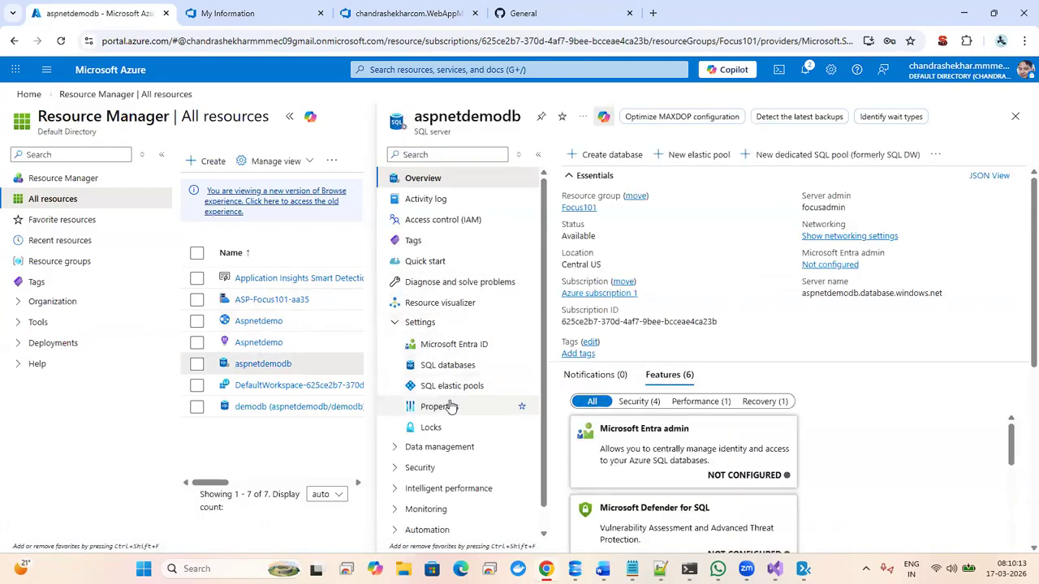
left_click(395, 322)
left_click(393, 343)
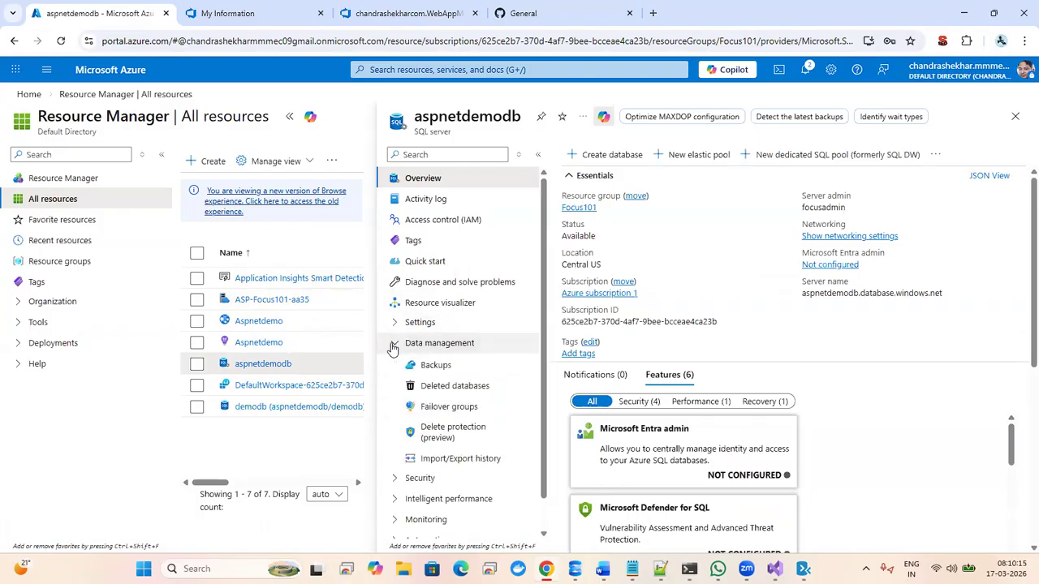
left_click(393, 344)
left_click(395, 365)
left_click(395, 364)
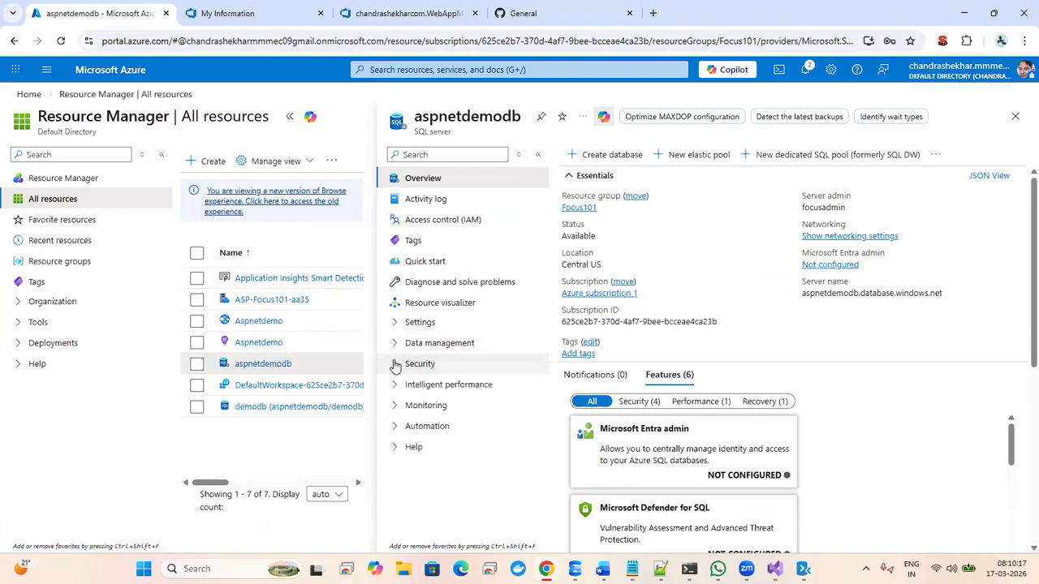
left_click(395, 385)
left_click(395, 385)
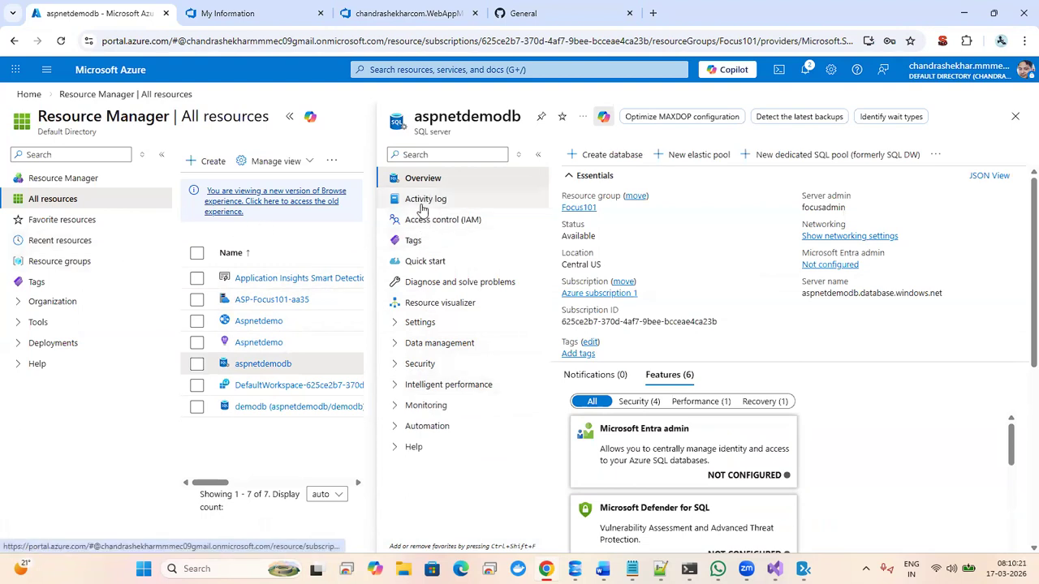
- Look through the server's SQL databases, elastic pools and Properties, then return to All resources
left_click(419, 323)
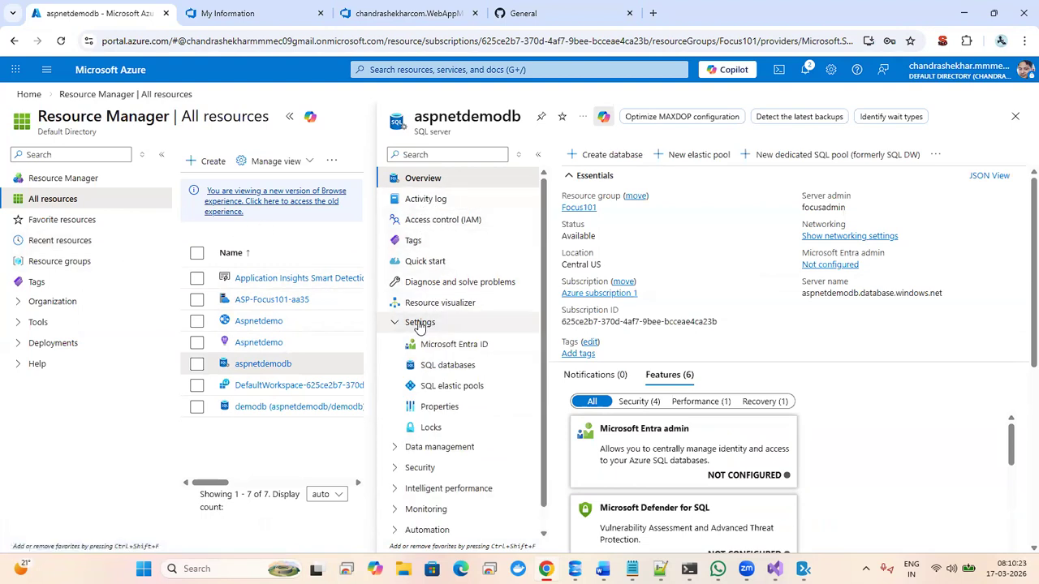
left_click(468, 369)
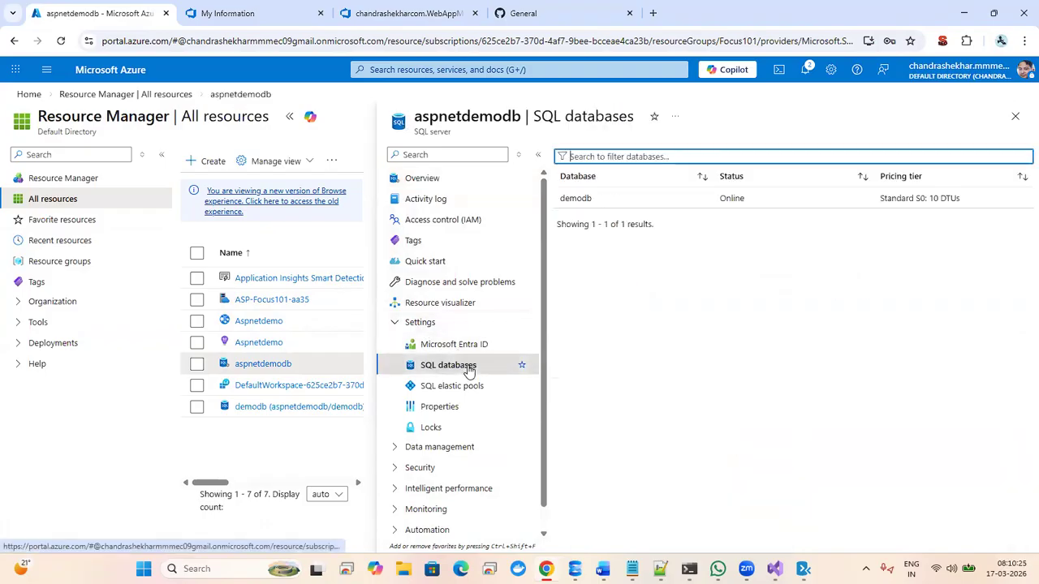
left_click(458, 395)
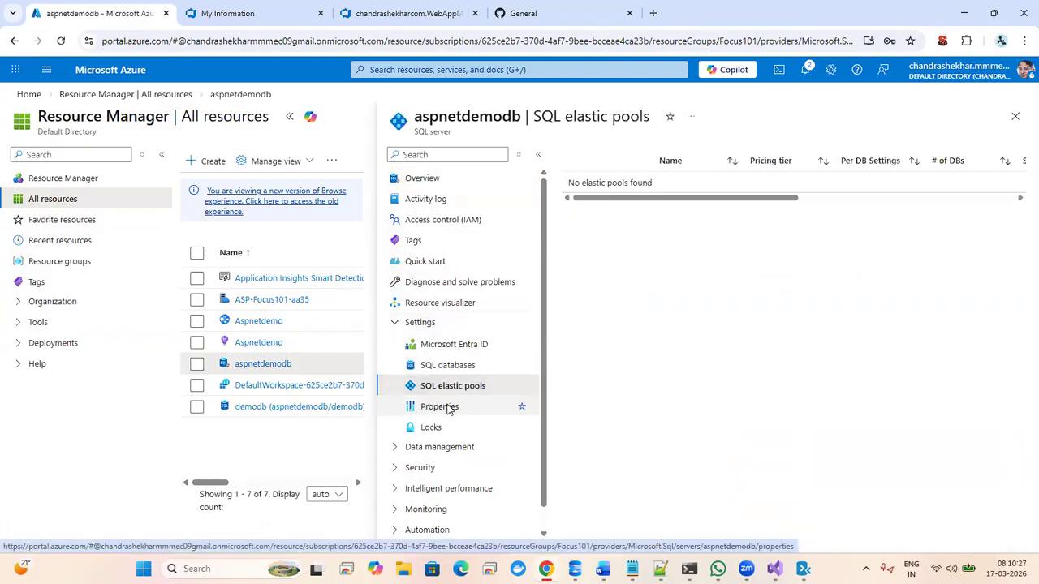
left_click(449, 408)
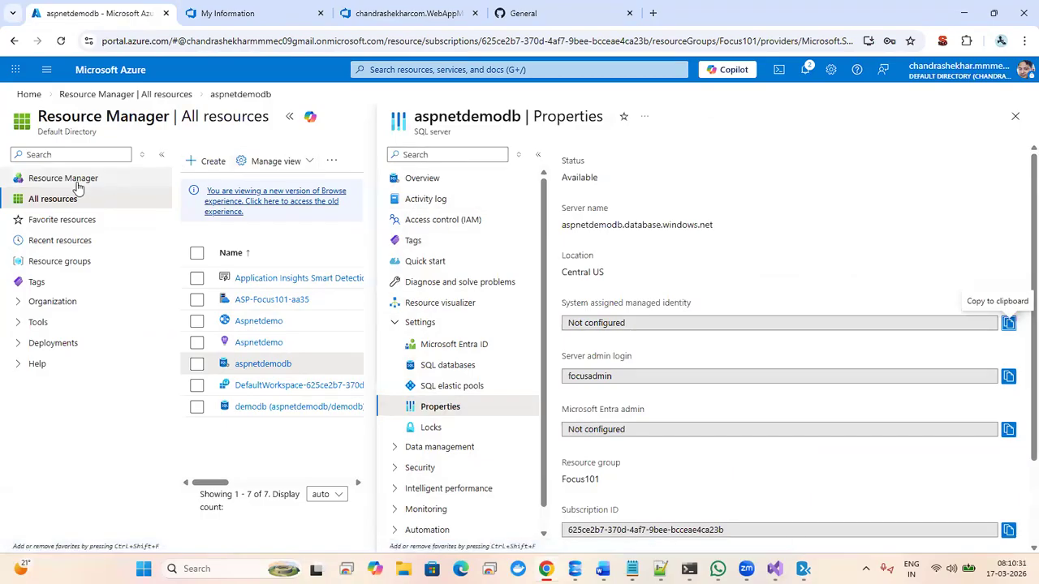
left_click(97, 95)
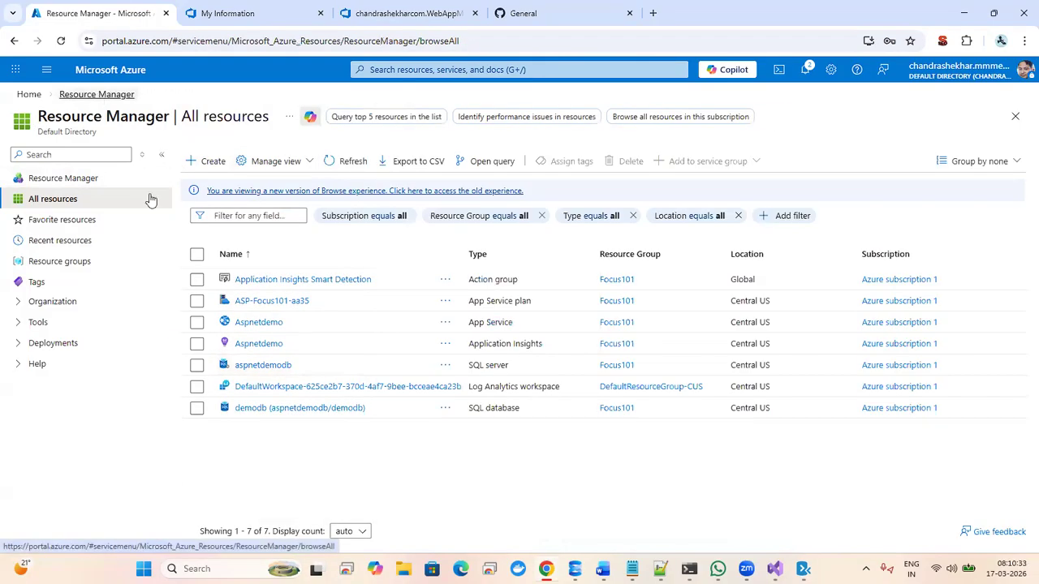
- Reopen the aspnetdemodb server full-width and browse its settings, security and performance groups
left_click(258, 365)
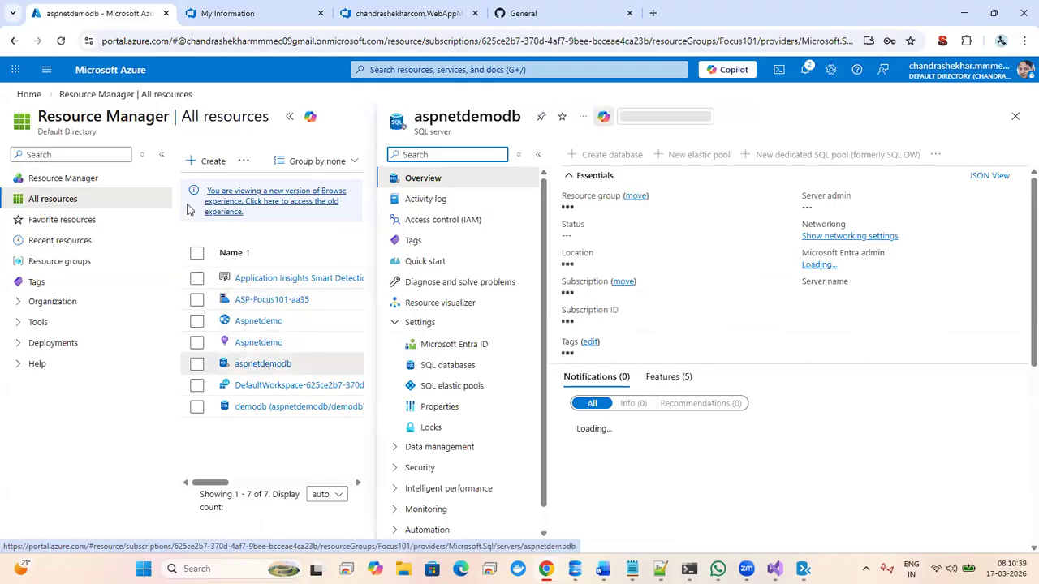
left_click(289, 117)
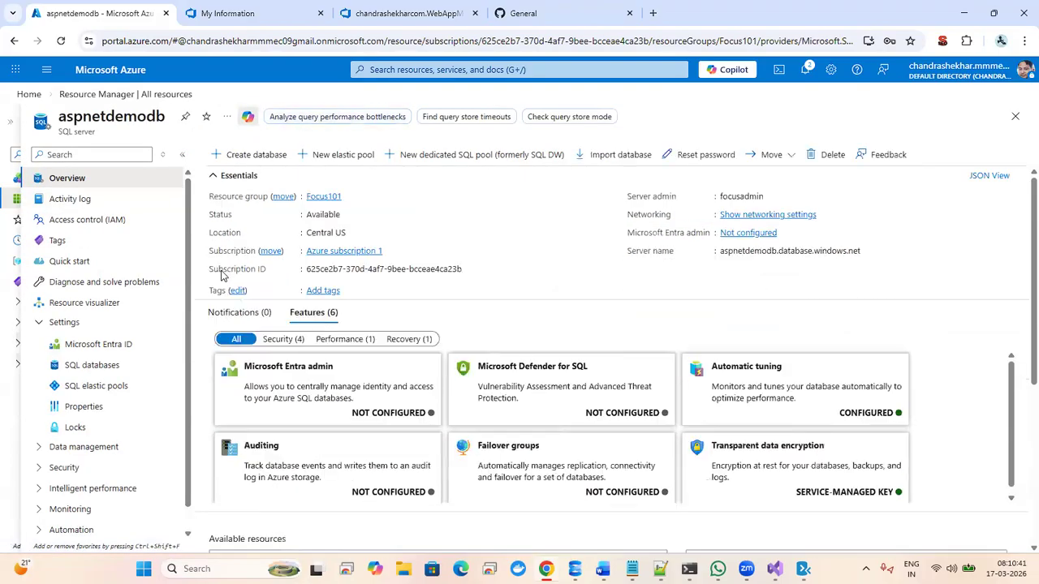
left_click(40, 471)
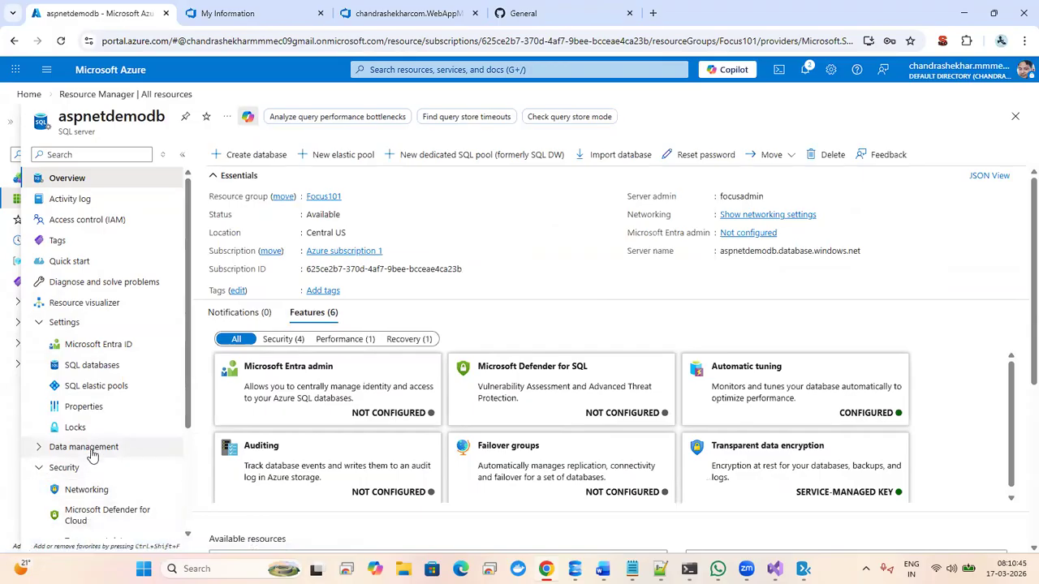
left_click(40, 449)
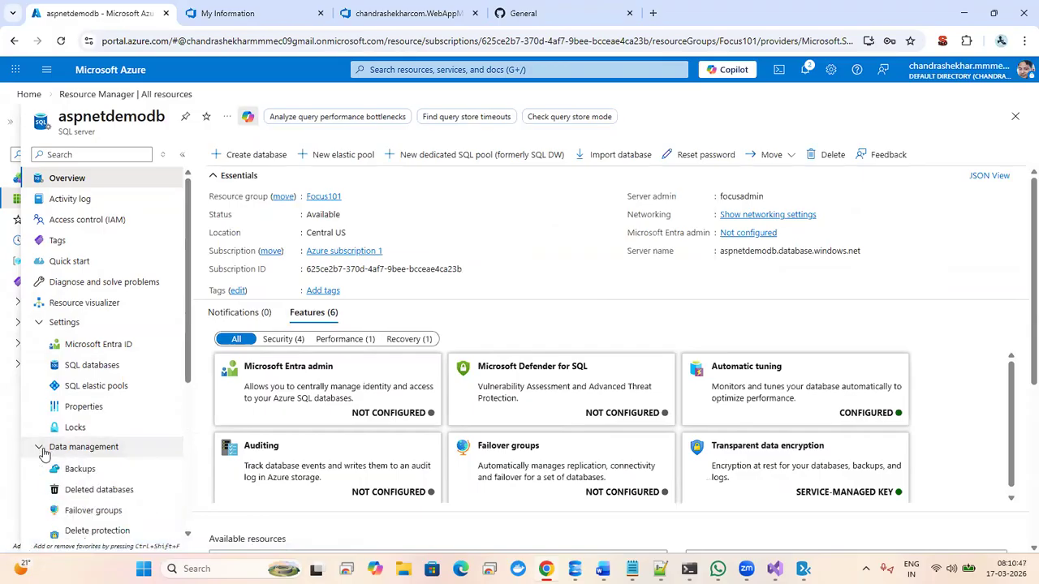
left_click(43, 449)
left_click(39, 323)
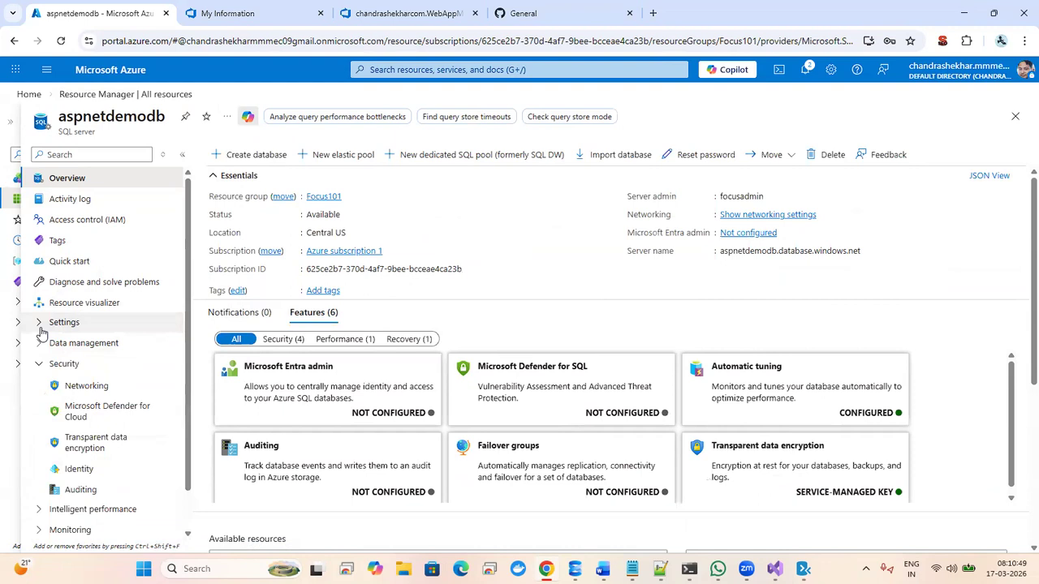
left_click(36, 365)
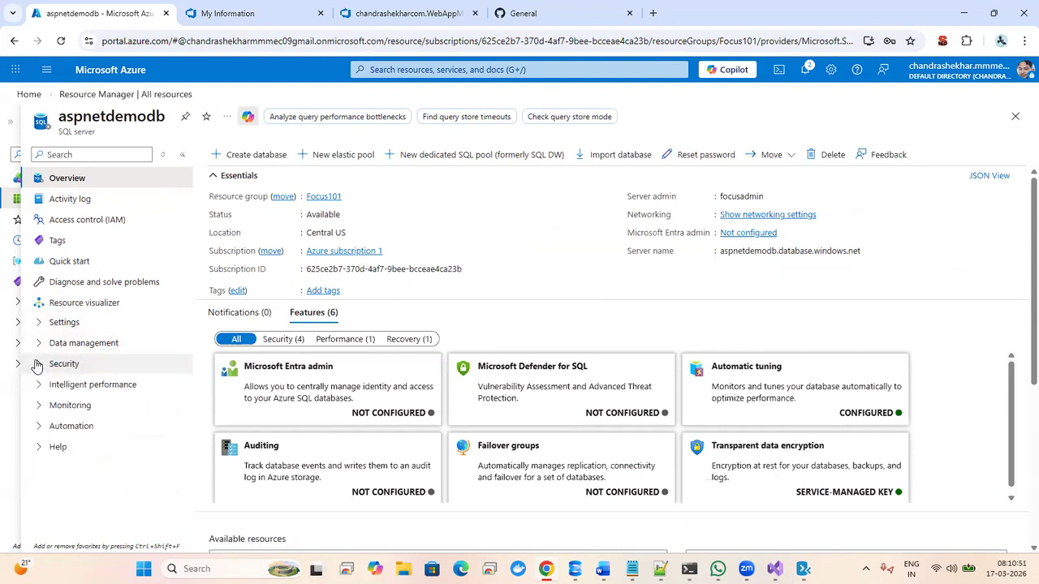
left_click(38, 387)
left_click(37, 386)
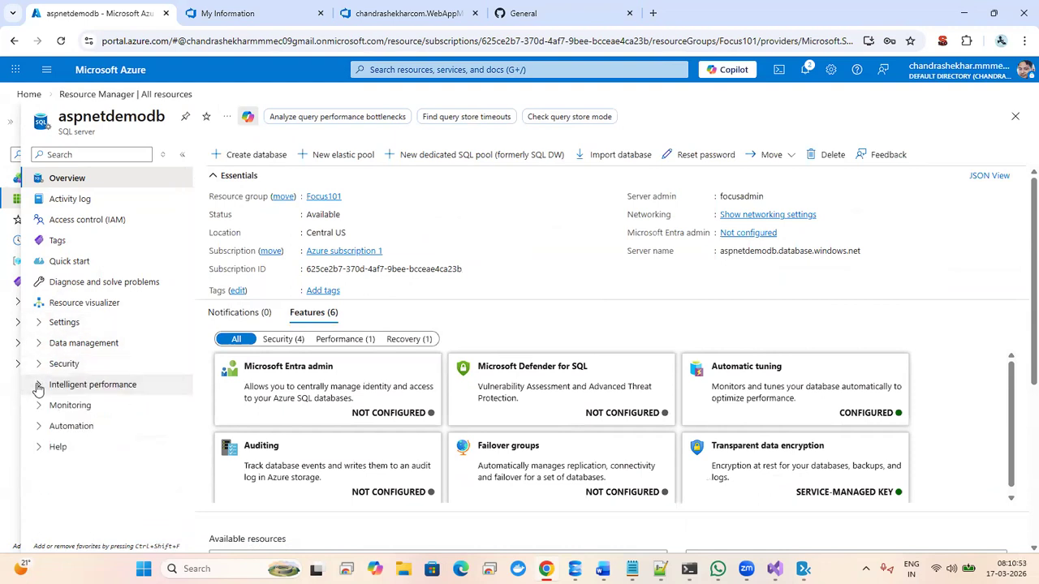
- Search 'connection', review Networking's Connectivity and Private access tabs, then go back to All resources
left_click(103, 155)
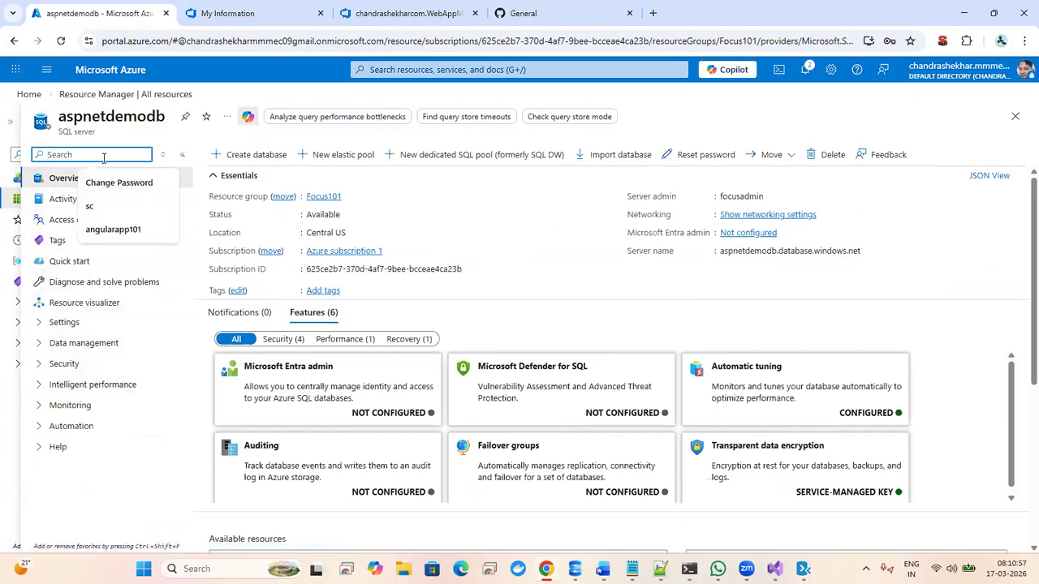
type("conn")
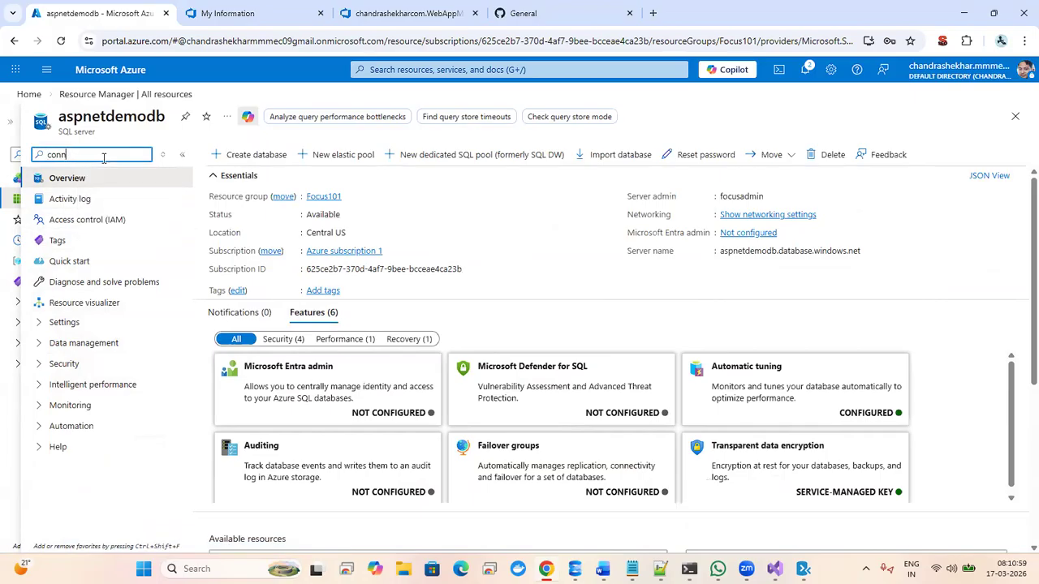
type("ection")
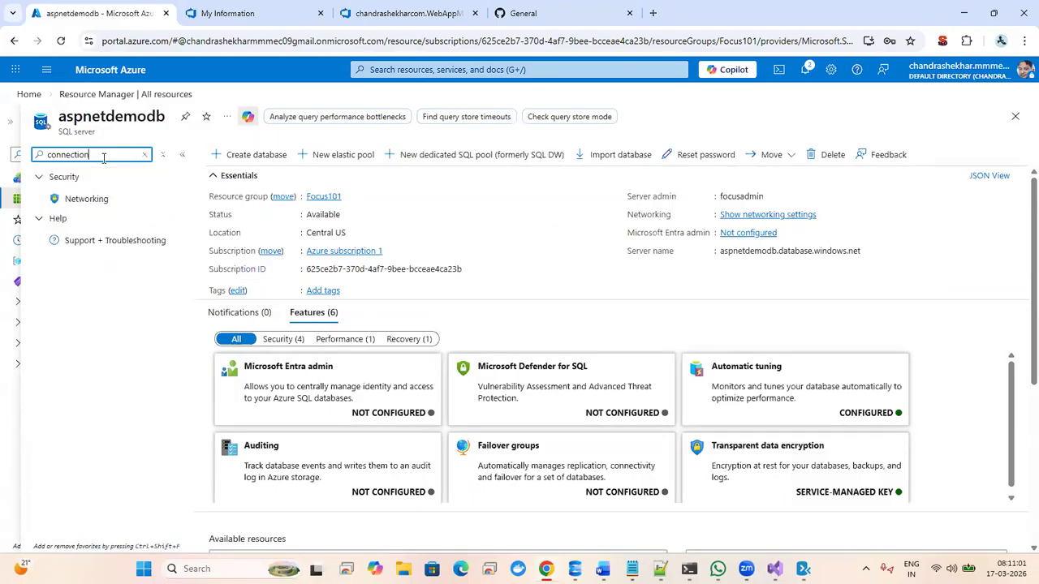
left_click(80, 203)
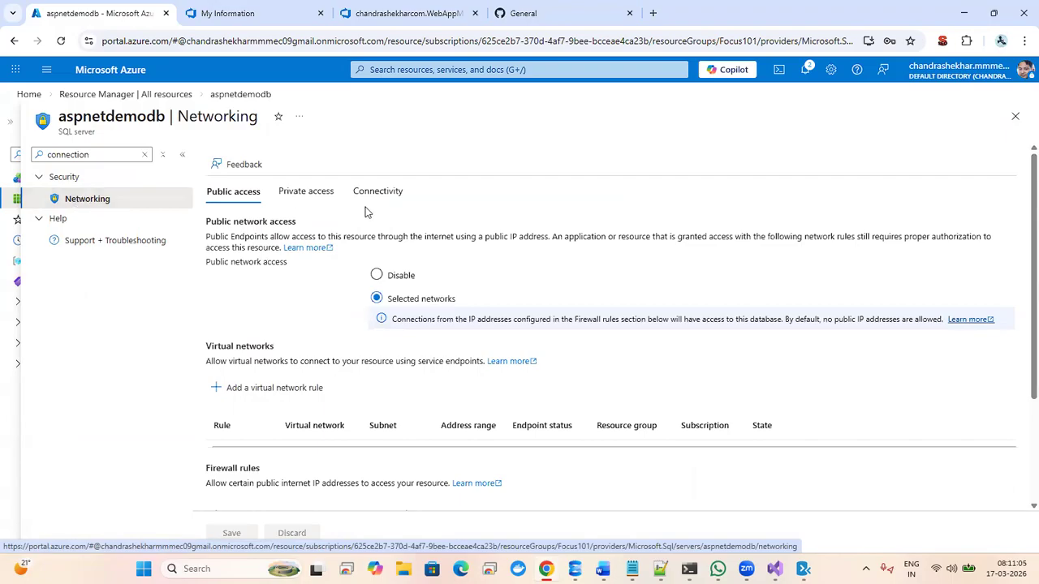
left_click(387, 199)
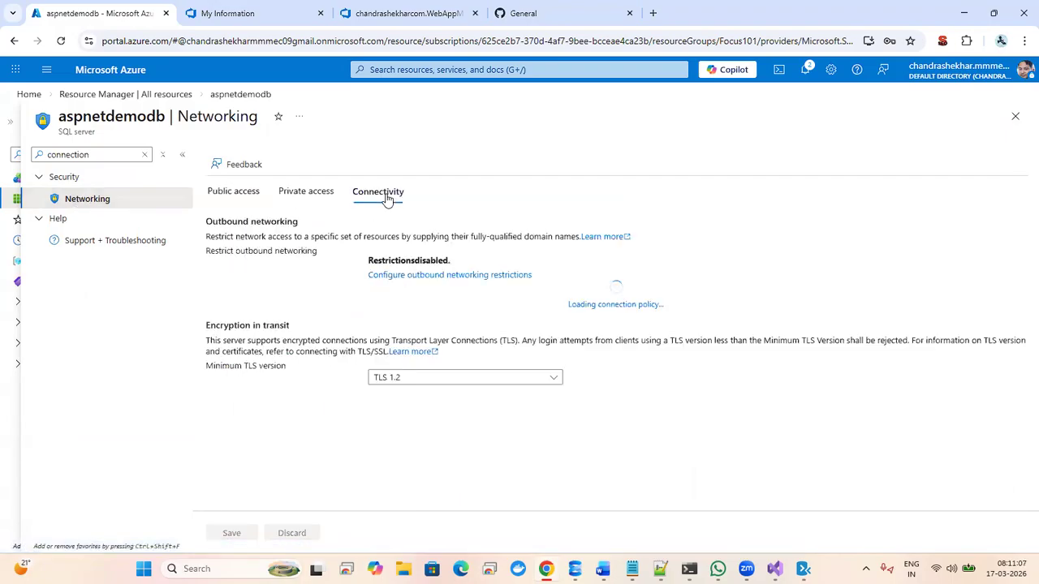
left_click(304, 203)
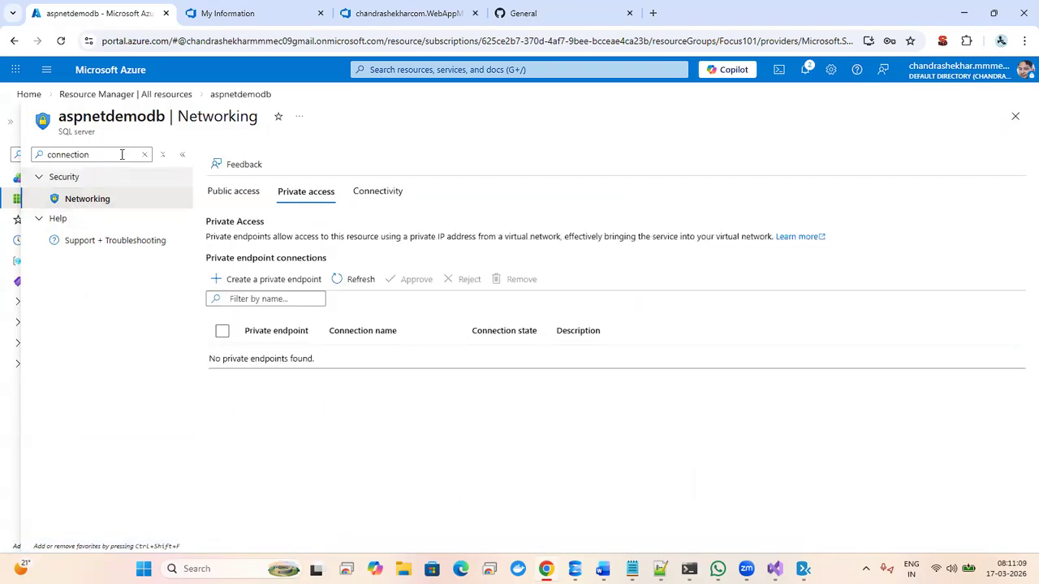
left_click(160, 95)
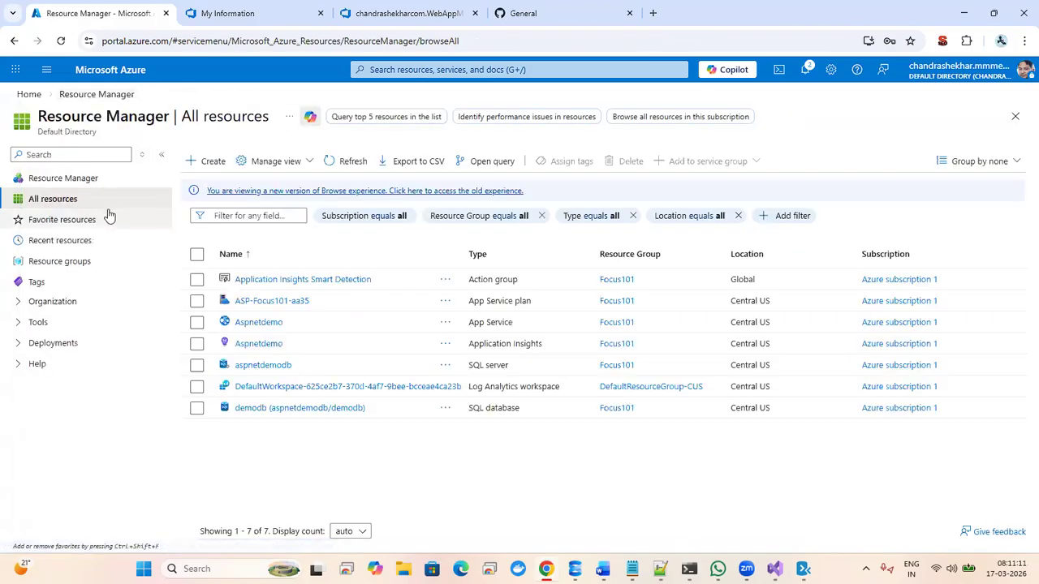
left_click(247, 367)
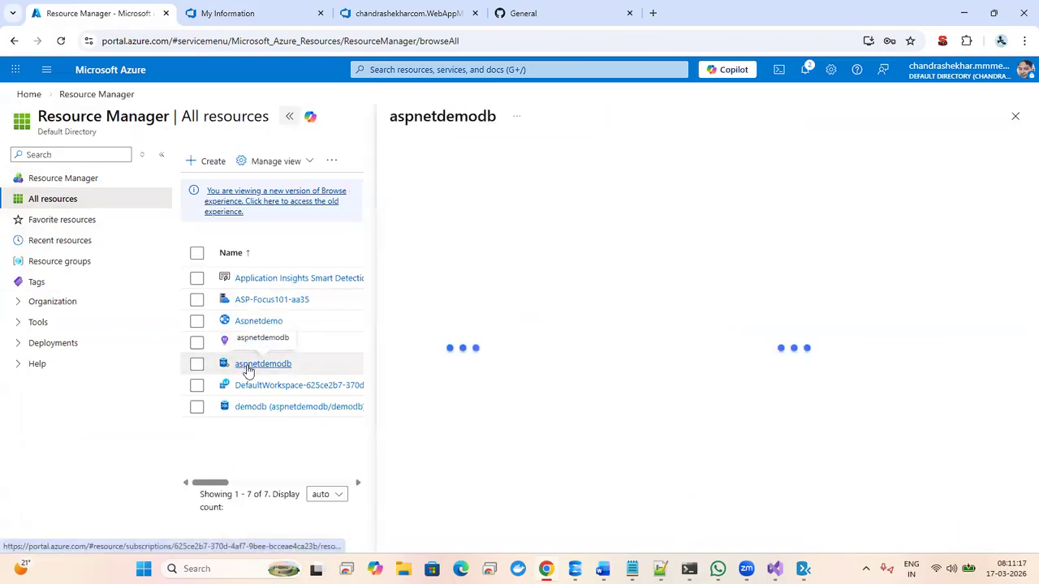
left_click(288, 120)
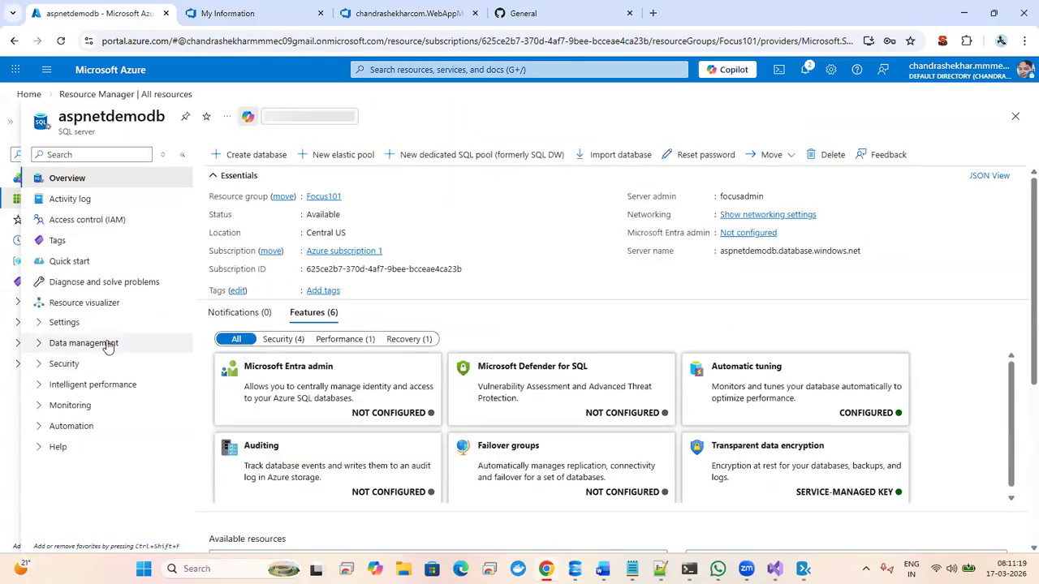
left_click(39, 325)
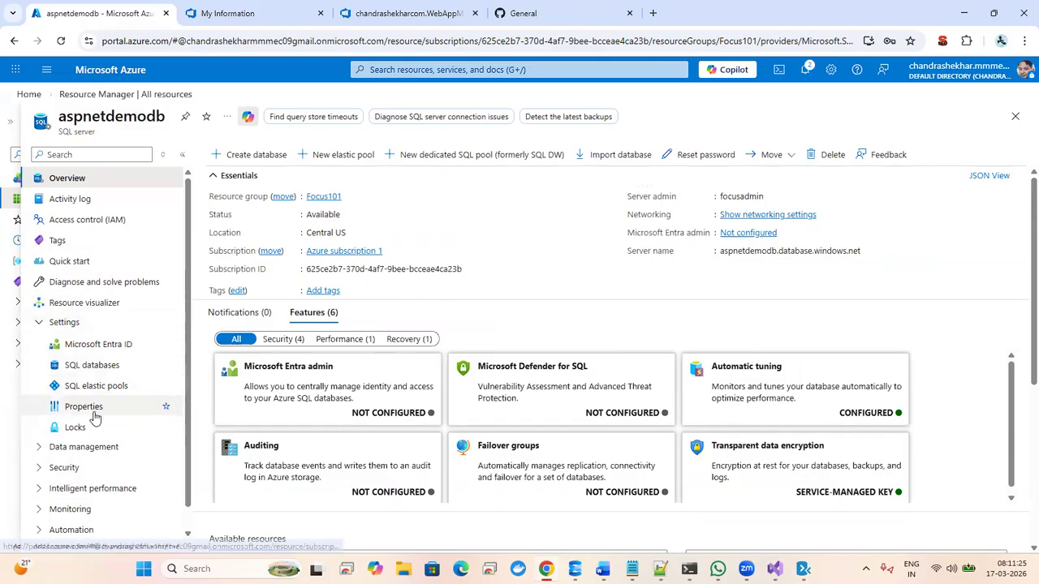
left_click(39, 469)
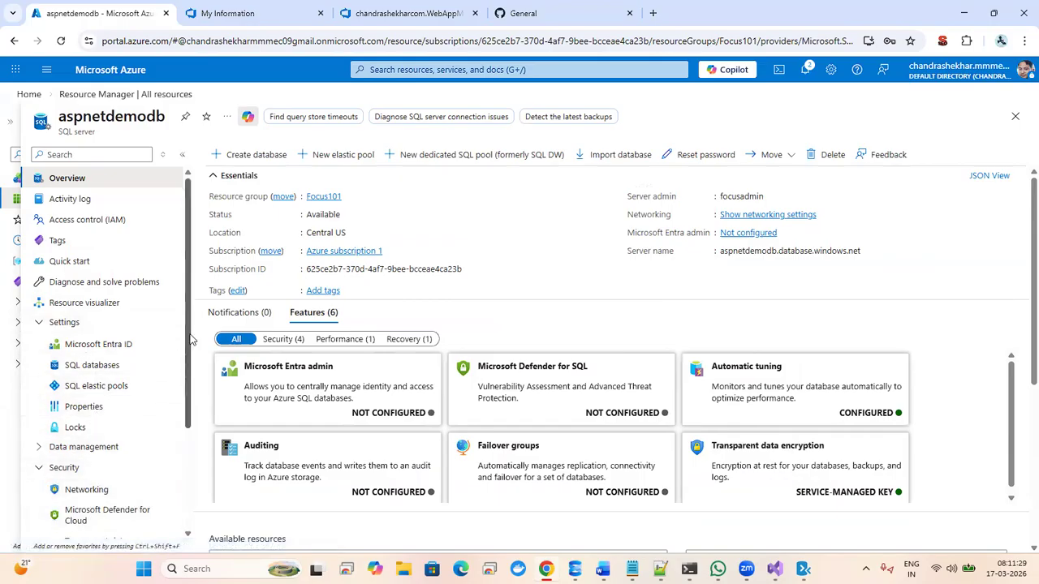
left_click_drag(188, 347, 176, 469)
left_click(38, 466)
scroll(183, 436, "down", 1)
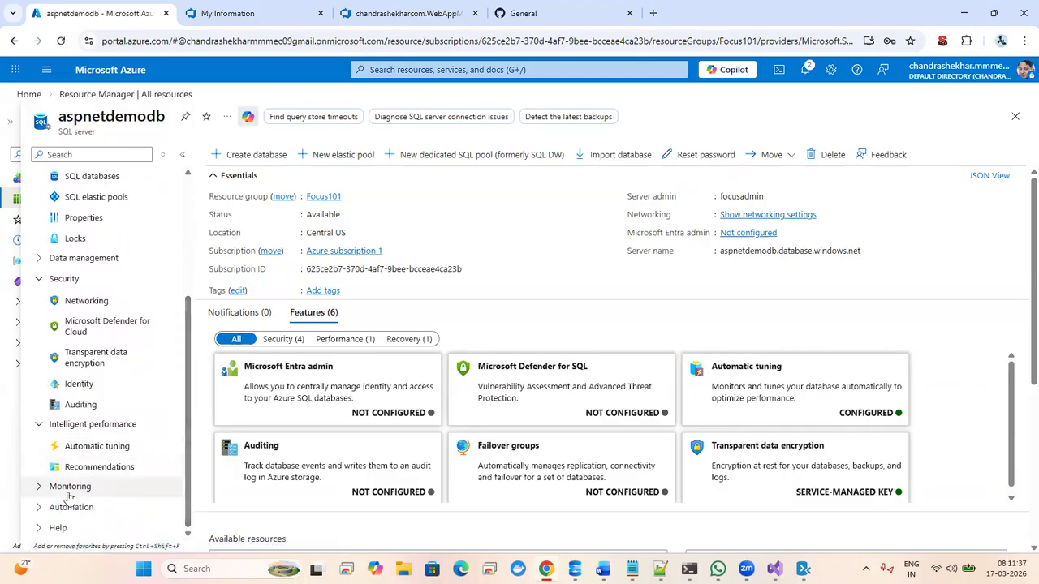
scroll(185, 420, "up", 3)
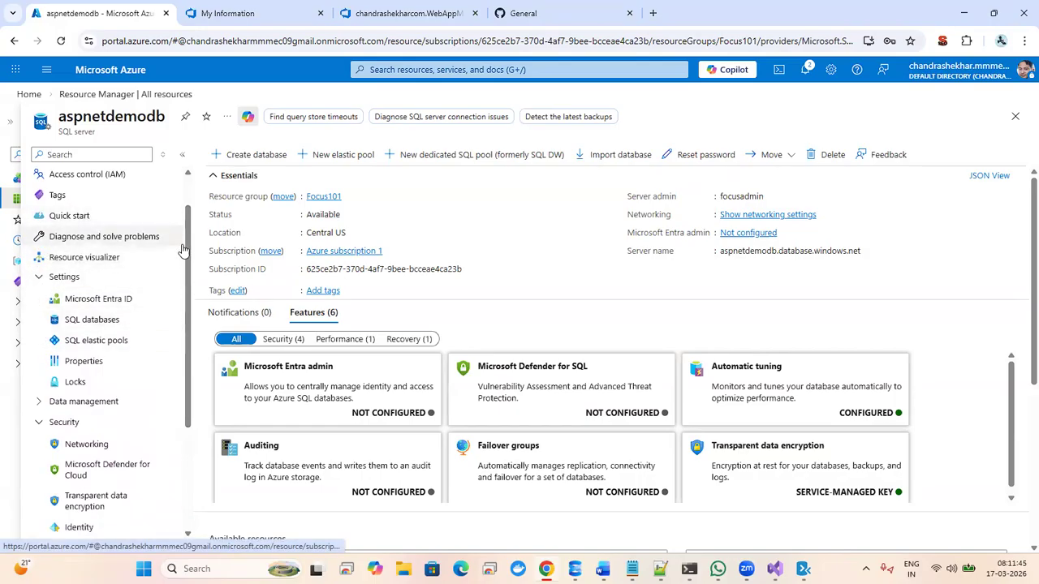
scroll(187, 258, "up", 1)
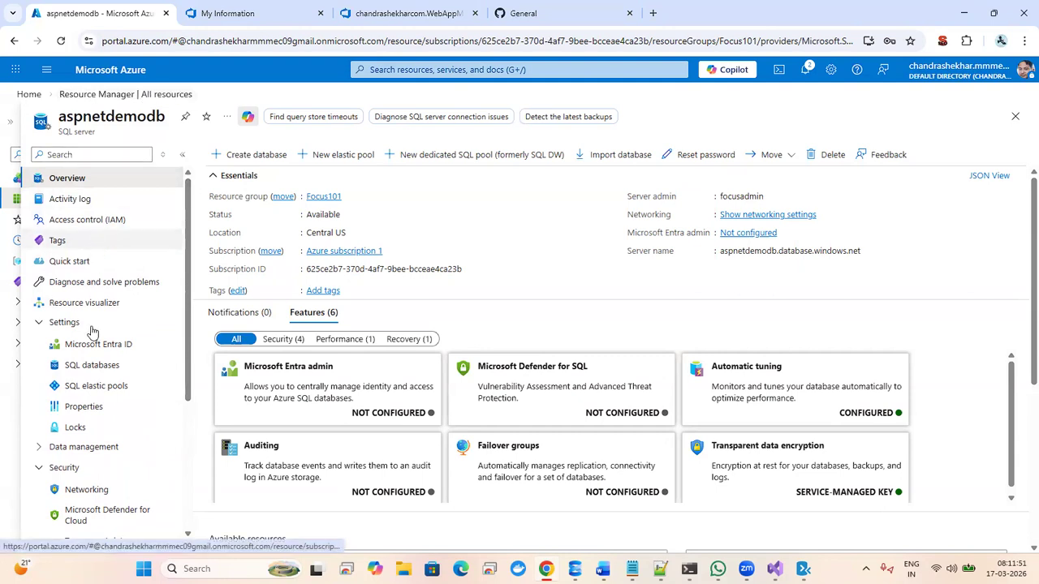
left_click(41, 448)
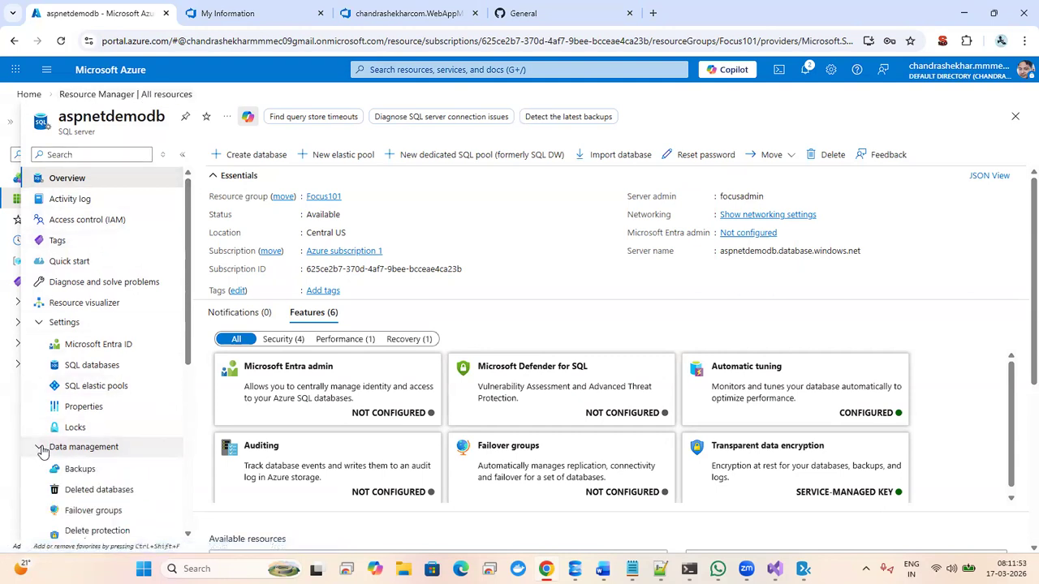
left_click(91, 366)
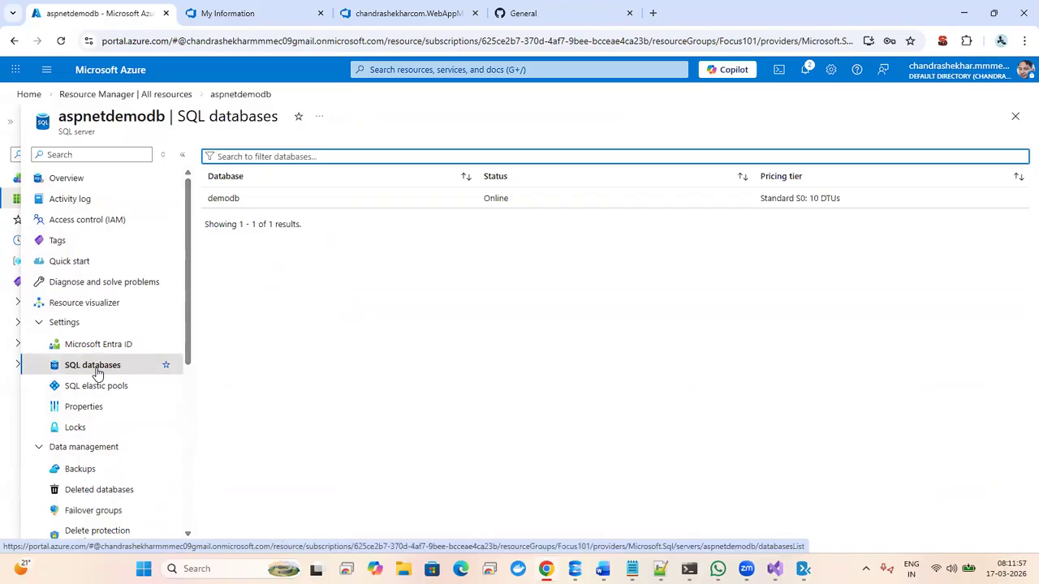
left_click_drag(190, 215, 173, 388)
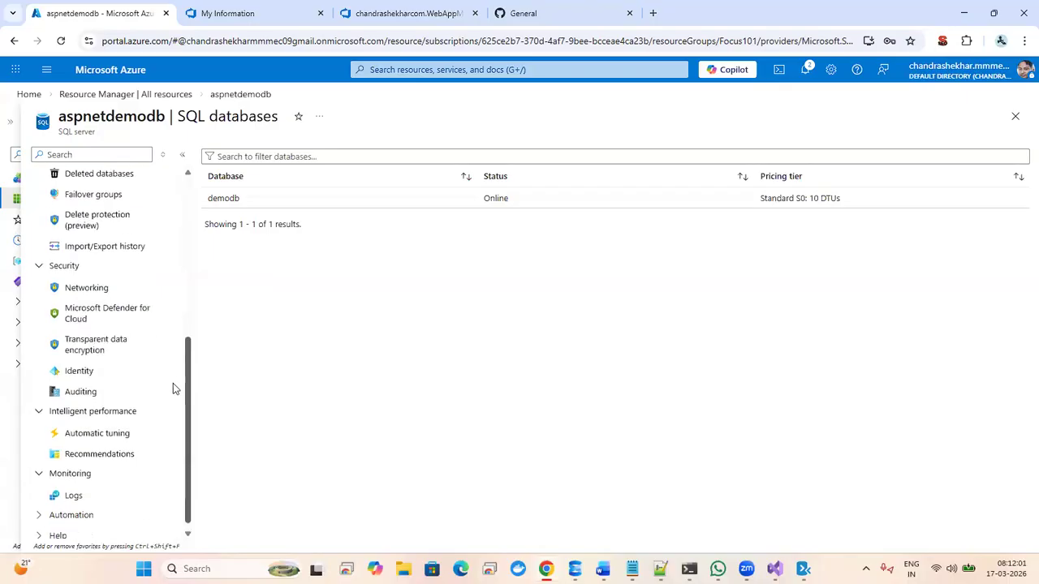
left_click(143, 95)
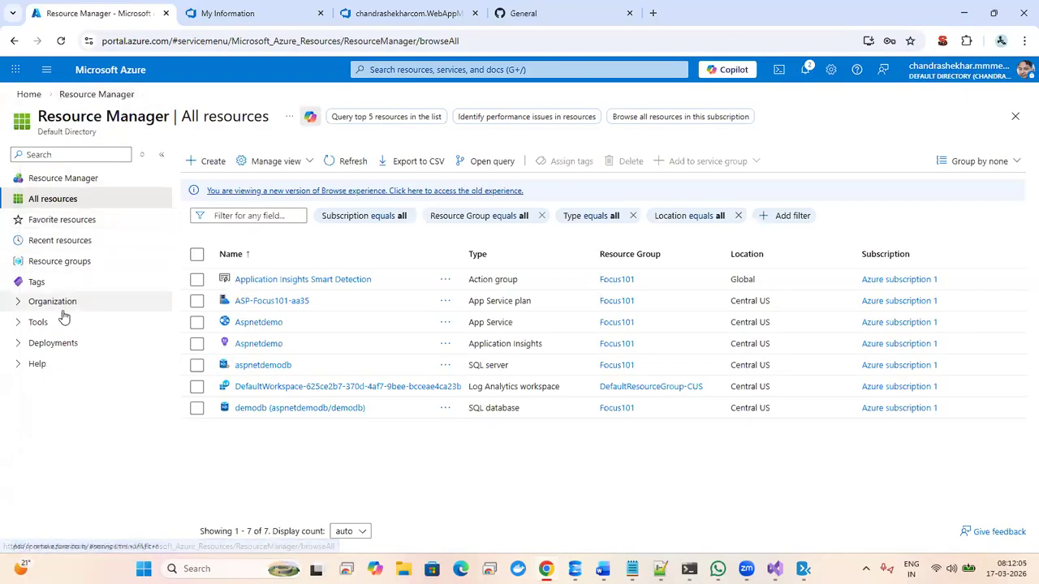
left_click(18, 325)
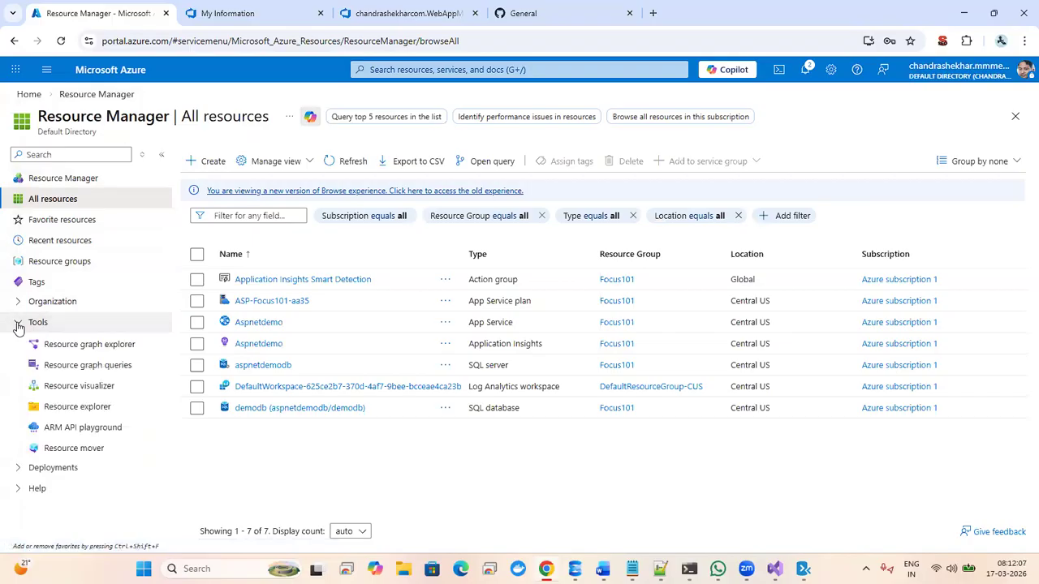
left_click(18, 326)
left_click(20, 302)
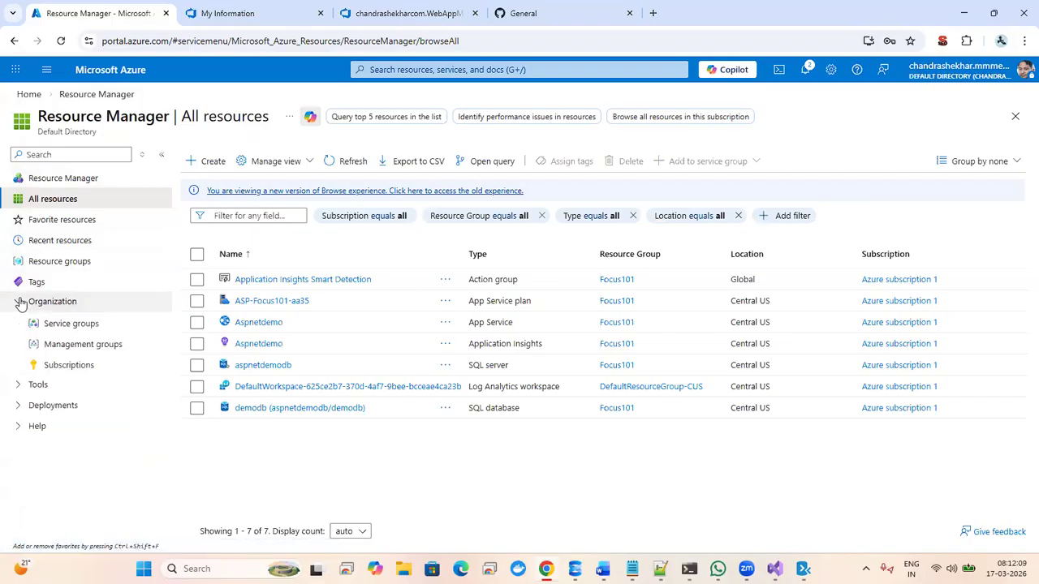
left_click(20, 302)
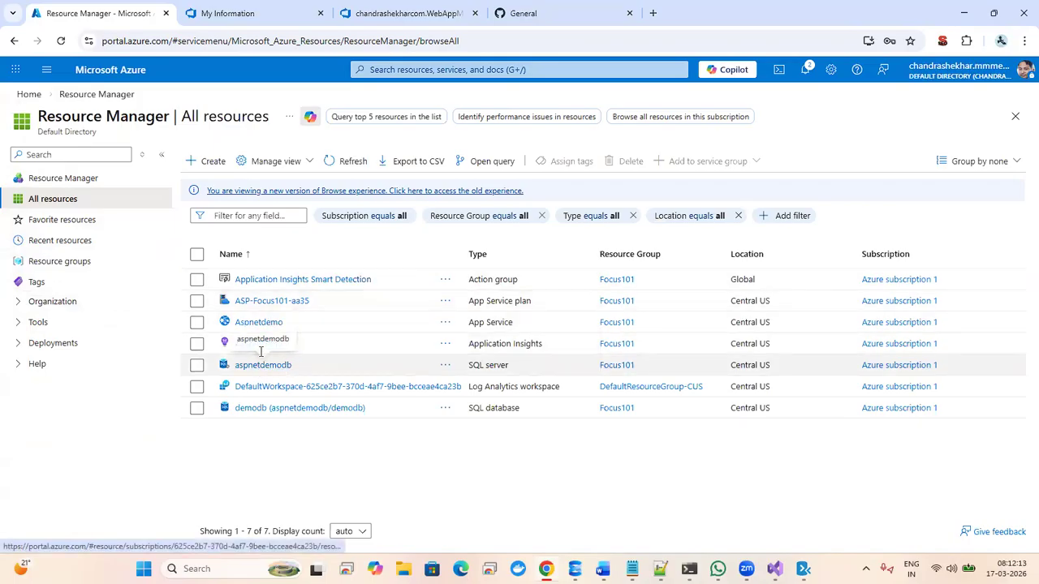
left_click(258, 343)
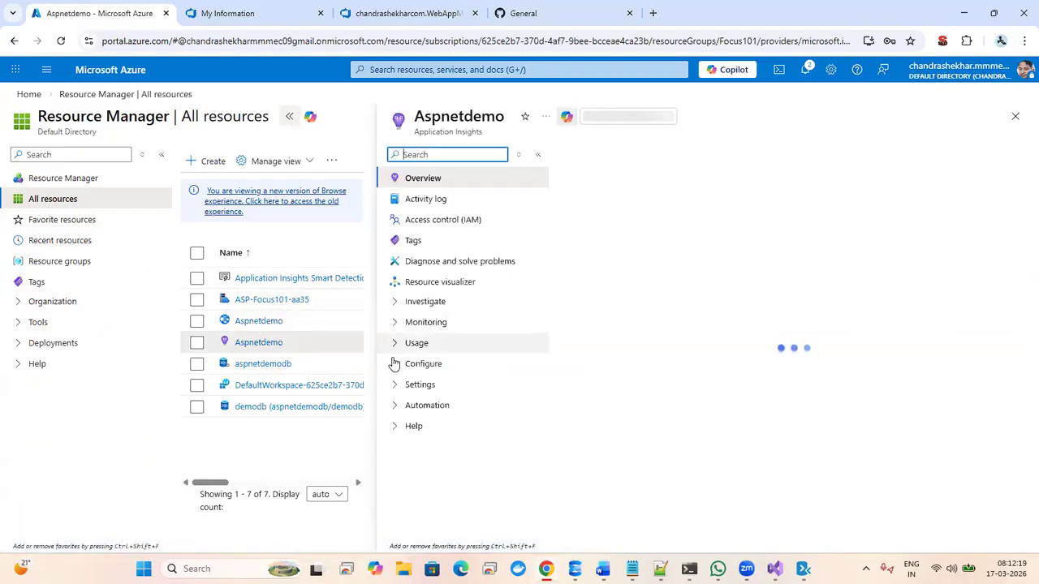
left_click(398, 387)
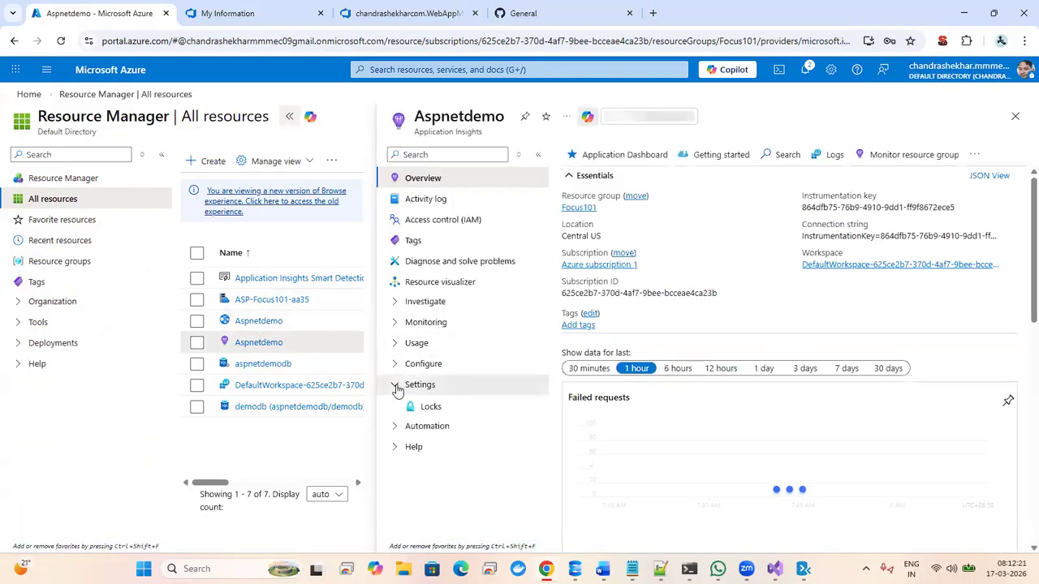
left_click(397, 387)
left_click(397, 366)
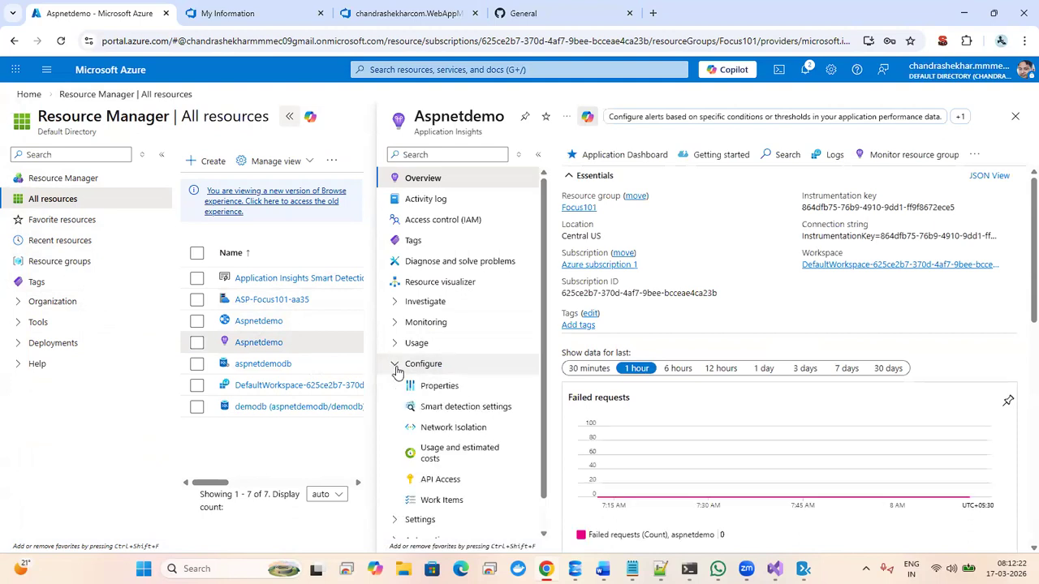
left_click(397, 366)
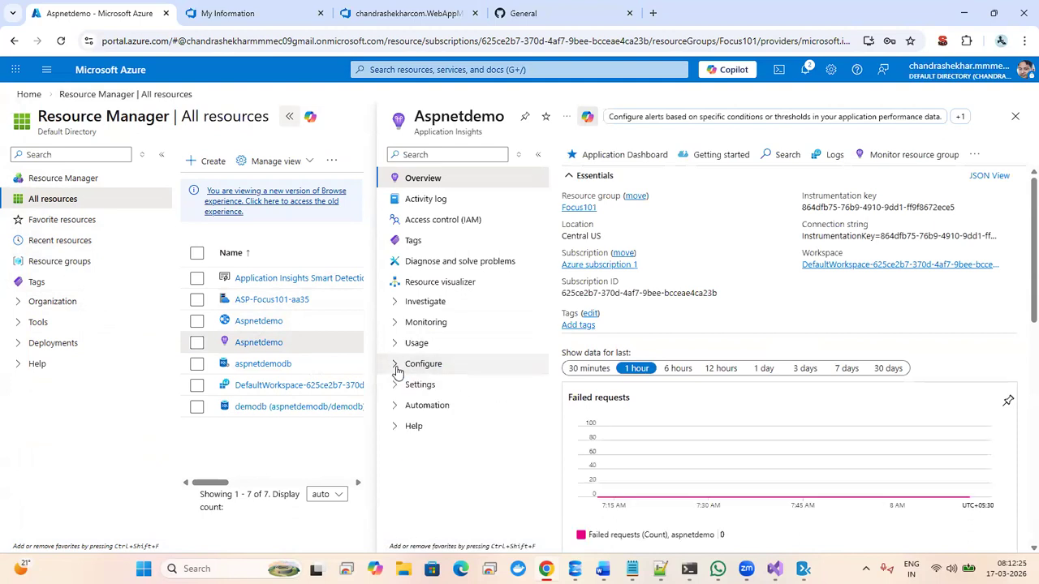
left_click(394, 324)
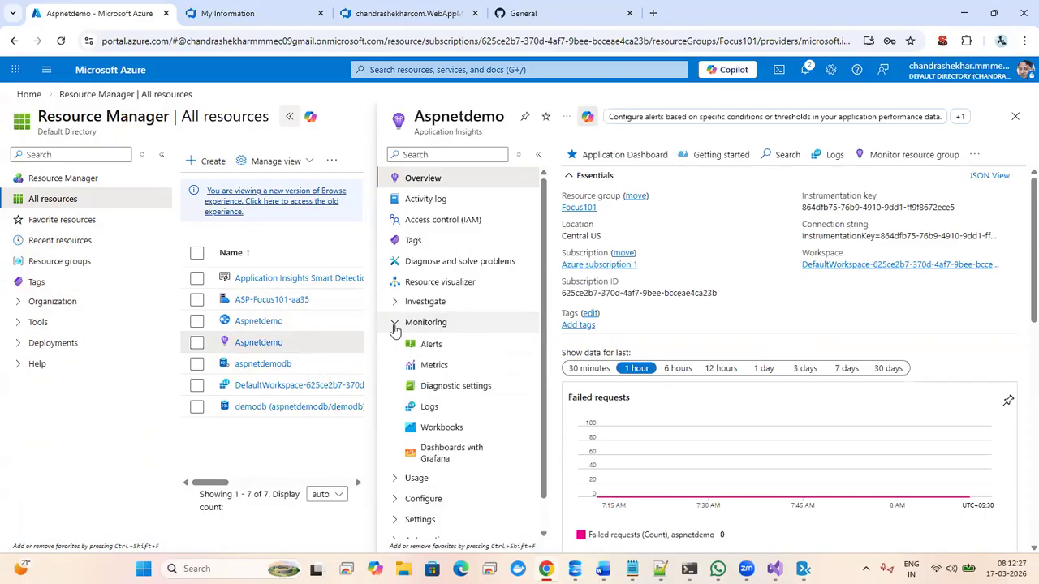
left_click(394, 326)
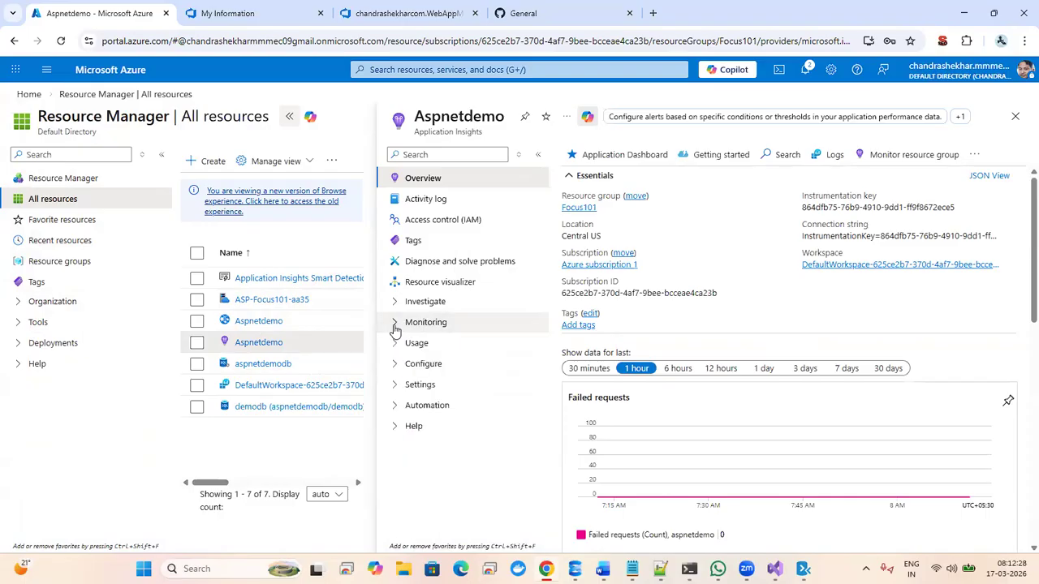
left_click(1015, 118)
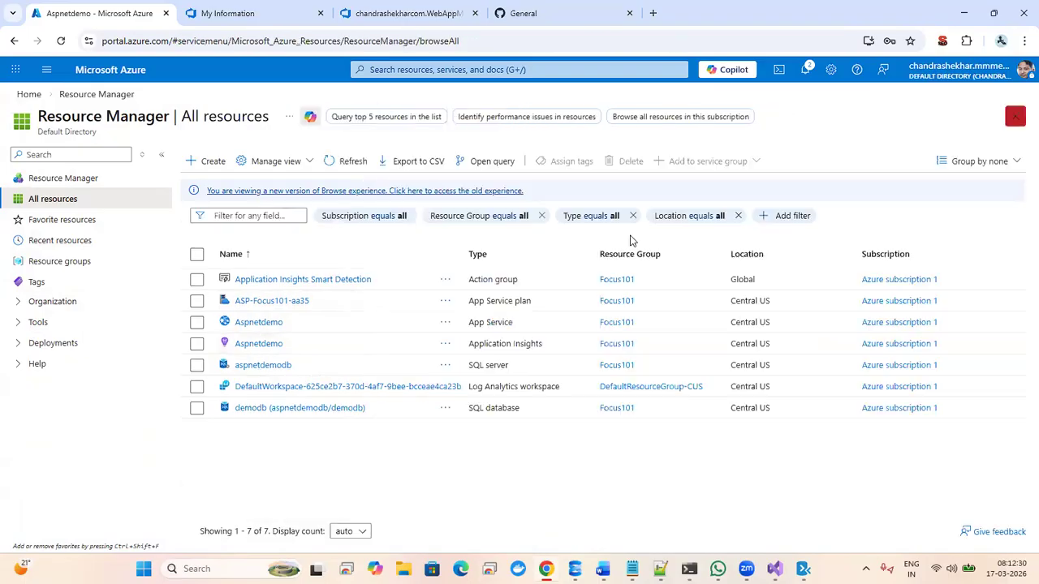
- Open the demodb database's Connection strings page
left_click(253, 412)
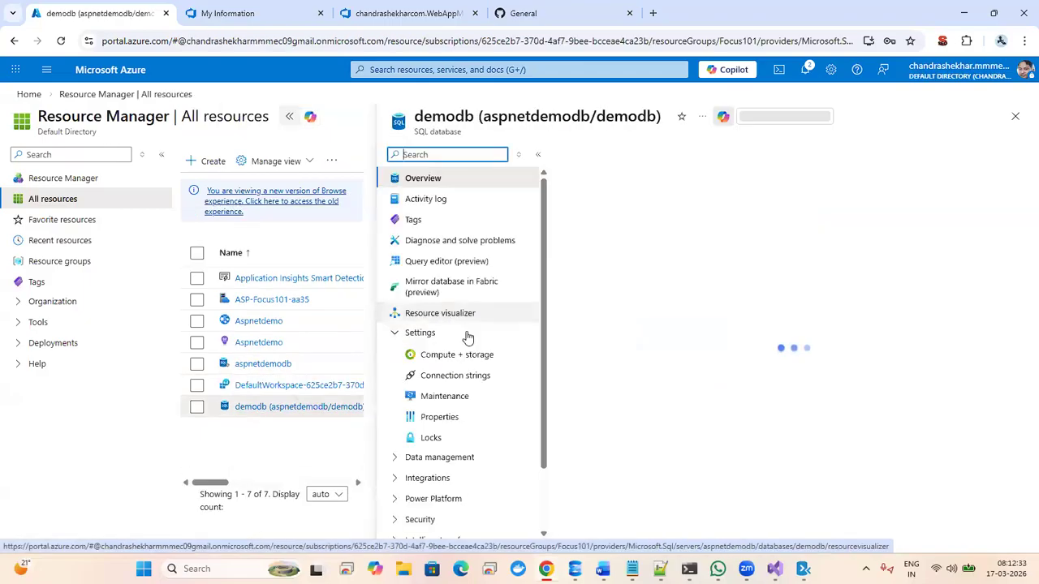
left_click(479, 375)
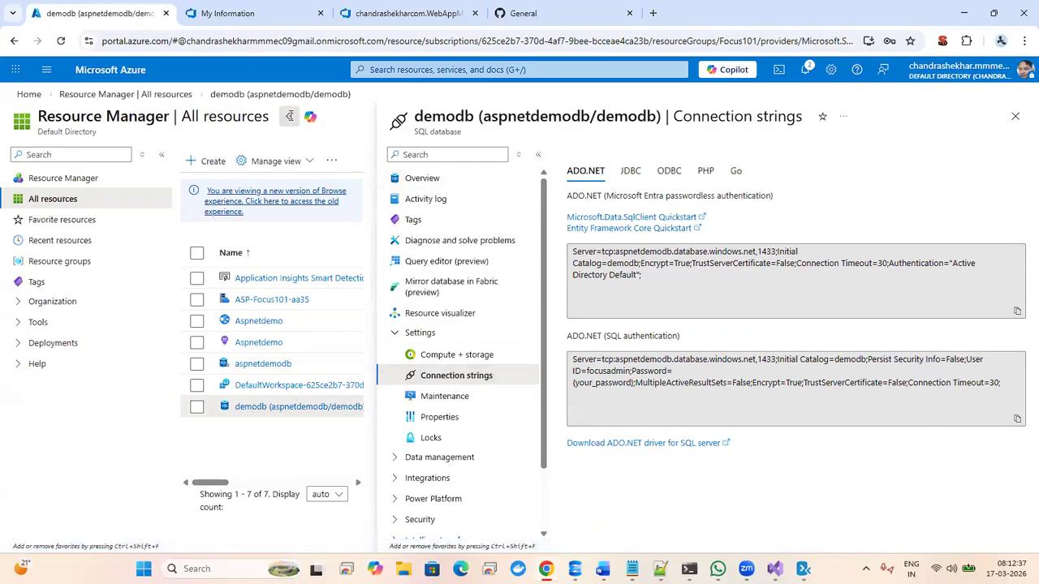
left_click(240, 365)
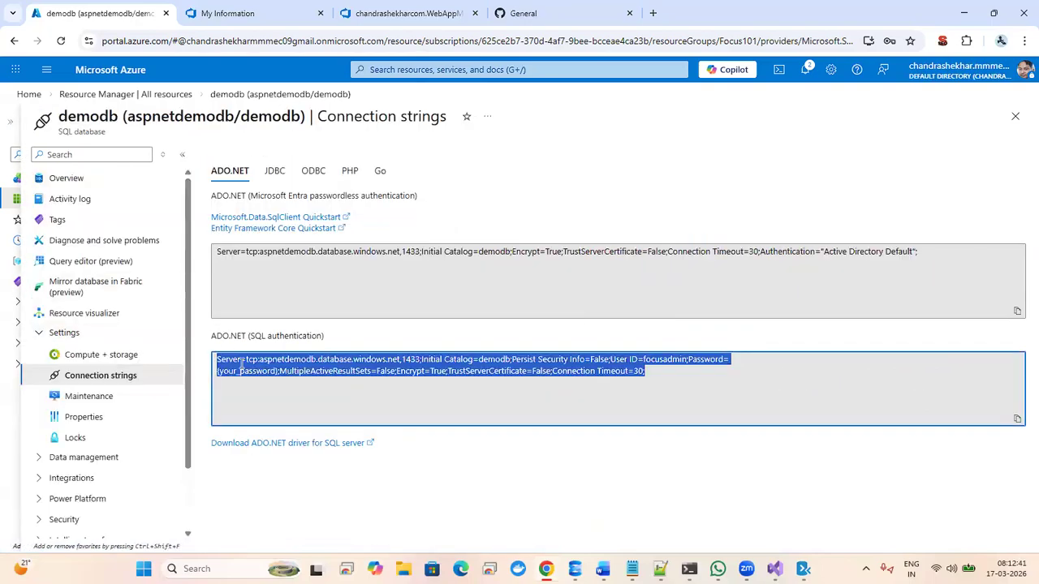
left_click(268, 374)
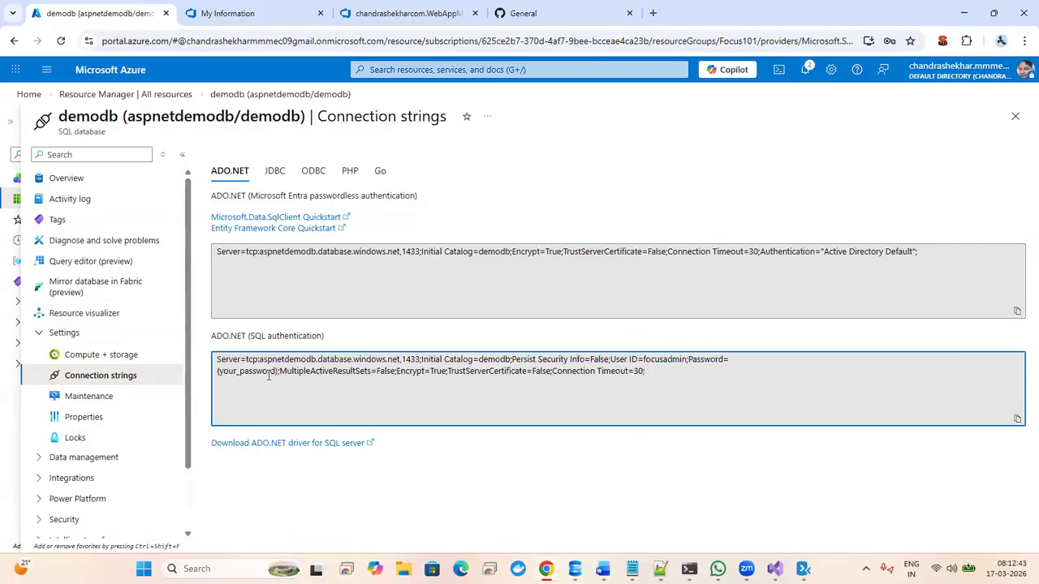
- Copy the ADO.NET SQL-authentication connection string and return to the pipeline's New variable form
key("ctrl+a")
left_click(268, 375)
triple_click(268, 374)
left_click(453, 391)
left_click(1016, 419)
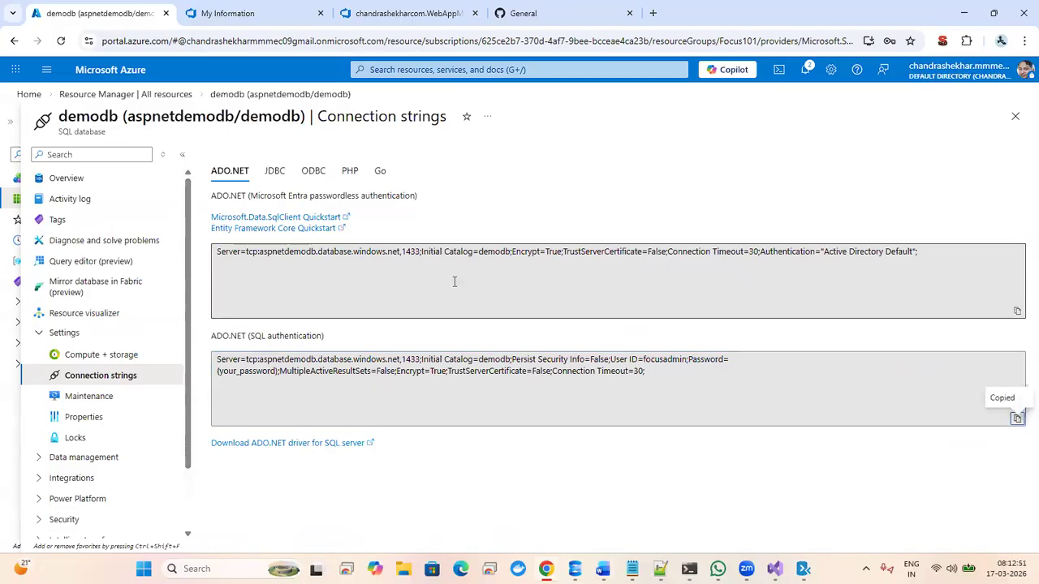
left_click(372, 18)
- Paste the connection string as the value and replace {your_password} with the database password
key("ctrl+v")
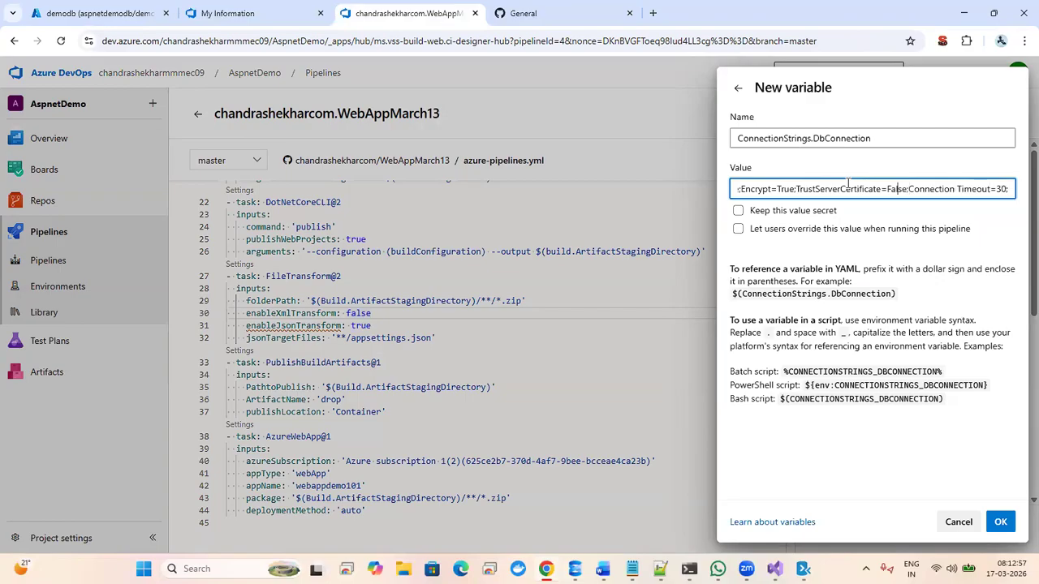
key("Left")
key("Left")
key("Left")
key("Left")
key("Left")
key("Left")
key("Left")
key("Left")
key("Left")
key("Left")
key("Left")
key("Left")
key("Left")
key("Left")
key("Left")
key("Left")
key("Left")
key("Left")
key("Left")
key("Left")
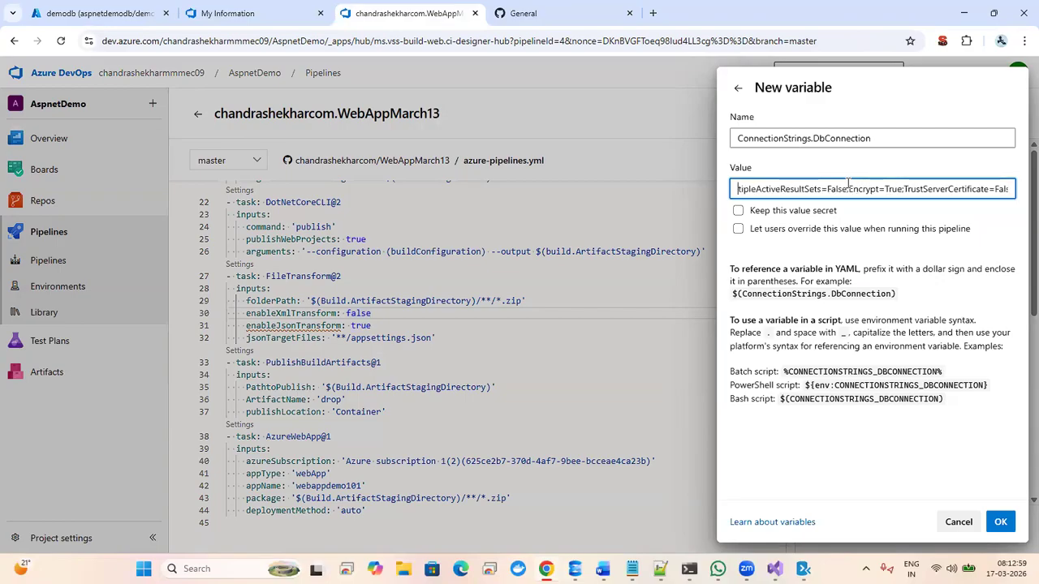
key("Left")
key("Left")
key("Left")
key("Left")
key("Left")
key("Left")
key("Left")
key("Left")
key("Left")
key("Left")
key("Left")
key("Left")
key("Left")
key("Left")
key("Left")
key("Left")
key("Left")
key("Left")
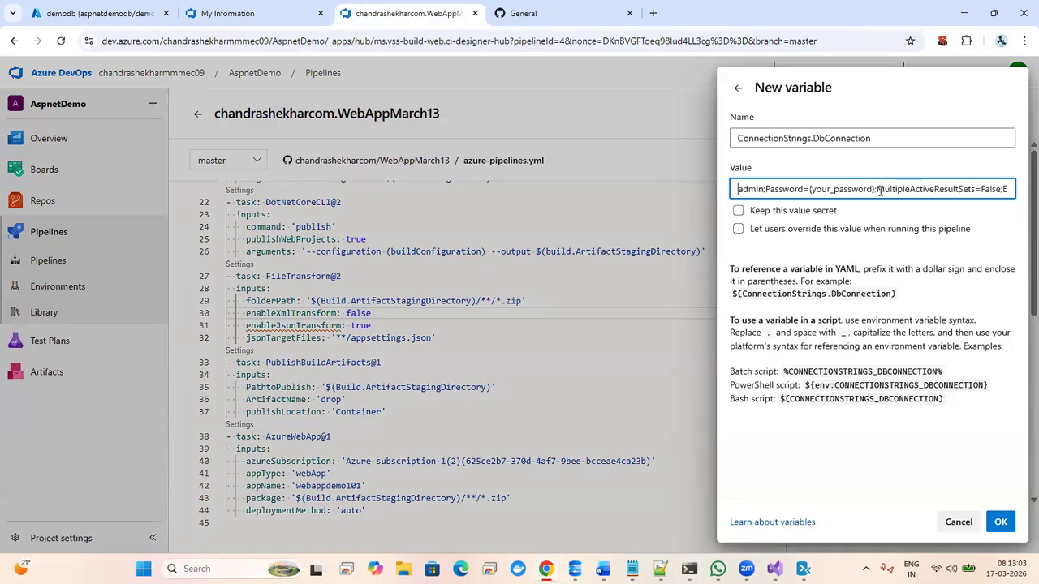
key("BackSpace")
key("BackSpace")
key("BackSpace")
key("BackSpace")
key("BackSpace")
key("BackSpace")
key("BackSpace")
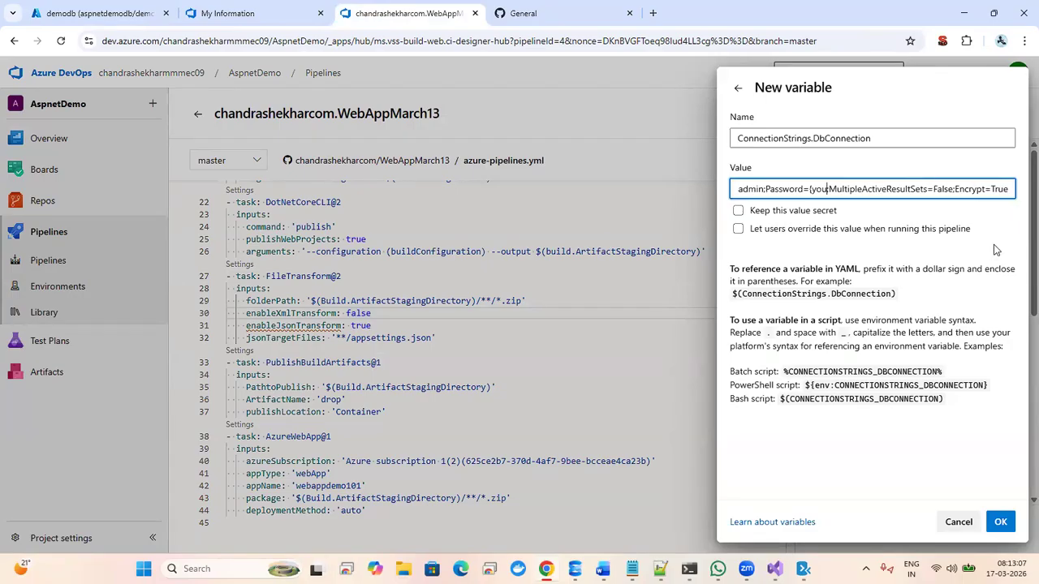
key("BackSpace")
key("BackSpace")
key("BackSpace")
key("BackSpace")
key("BackSpace")
key("BackSpace")
key("BackSpace")
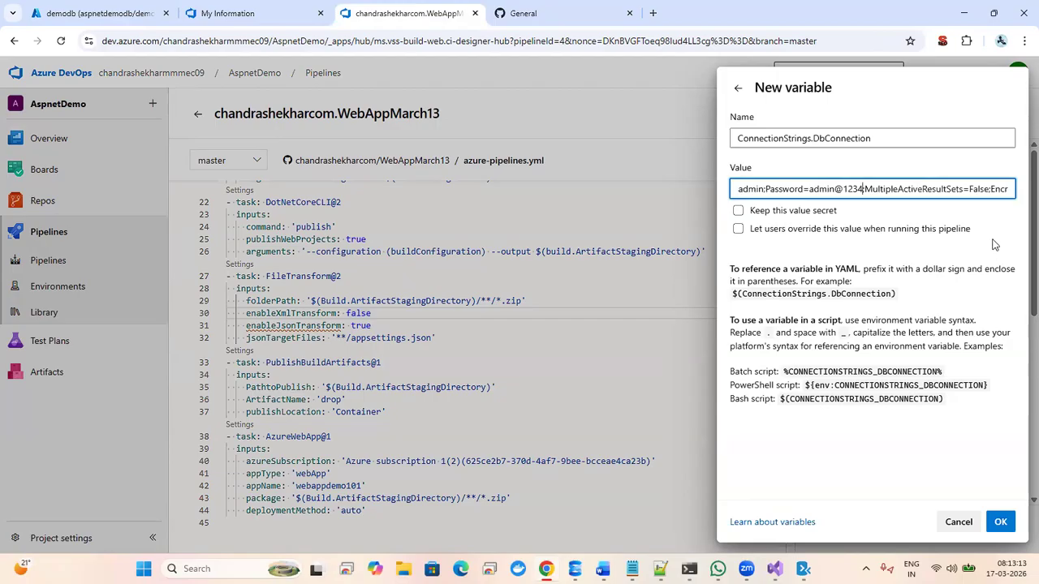
key("Left")
key("Left")
key("Left")
key("Left")
key("Left")
key("Left")
key("Left")
key("Left")
key("Left")
key("Left")
key("Left")
key("Left")
key("Left")
key("Left")
key("Left")
key("Left")
key("Left")
key("Left")
key("Left")
key("Left")
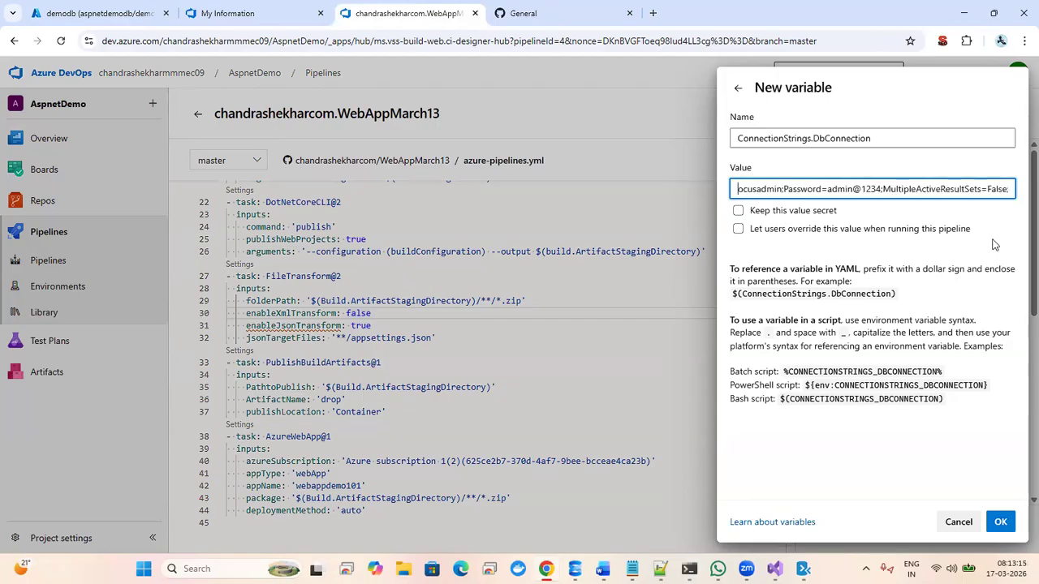
key("Left")
key("Left")
key("Left")
key("Left")
key("Left")
key("Left")
key("Left")
key("Left")
key("Left")
key("Left")
key("Left")
key("Left")
key("Left")
key("Left")
key("Left")
key("Left")
key("Left")
key("Left")
key("Left")
key("Left")
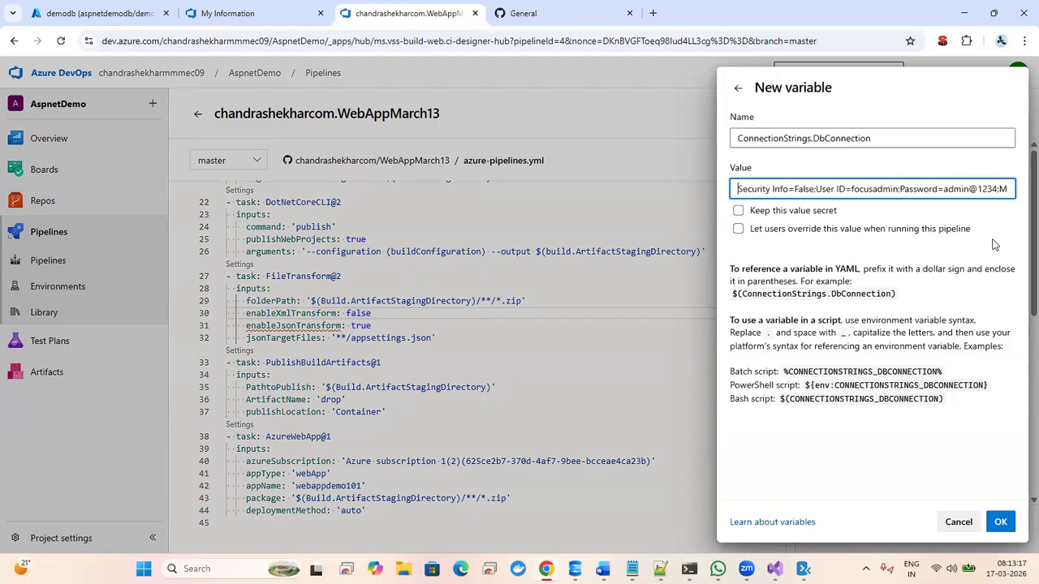
key("Left")
key("Left")
key("Left")
key("Left")
key("Left")
key("Left")
key("Left")
key("Left")
key("Left")
key("Left")
key("Left")
key("Left")
key("Left")
key("Left")
key("Left")
key("Left")
key("Left")
key("Left")
key("Left")
key("Left")
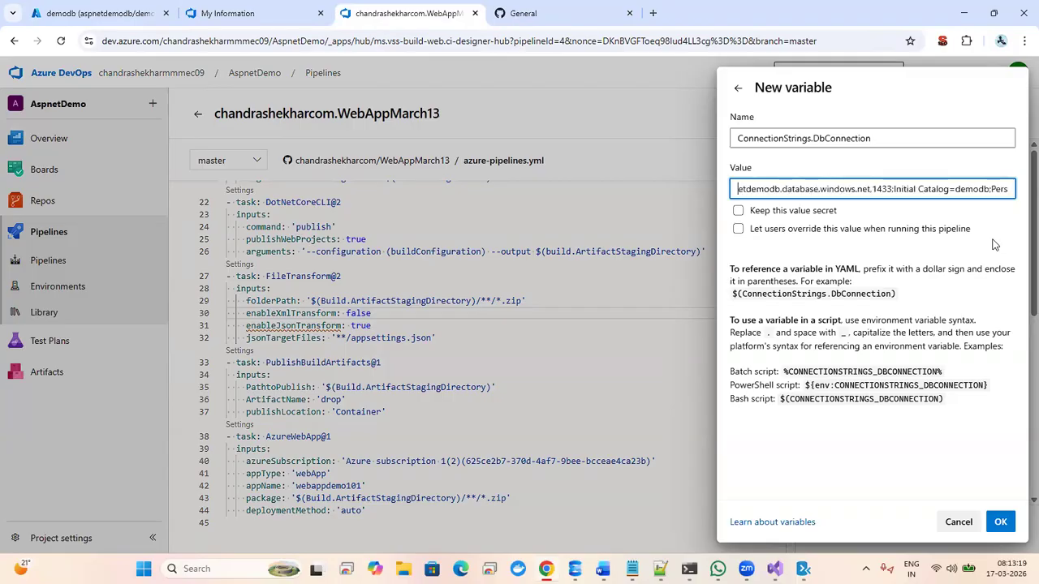
- Confirm the ConnectionStrings.DbConnection variable and save the pipeline variables
left_click(1000, 523)
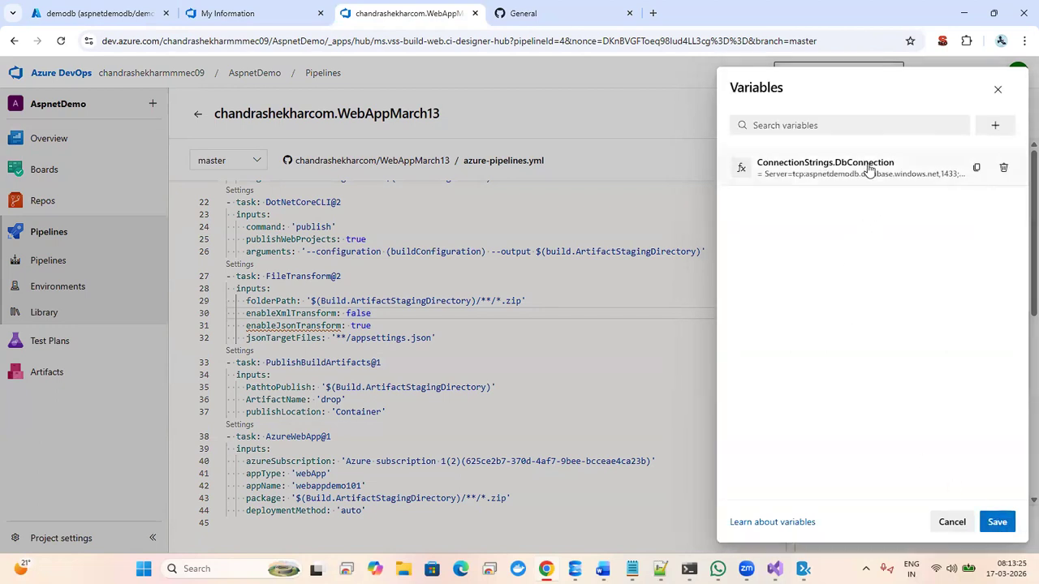
left_click(993, 523)
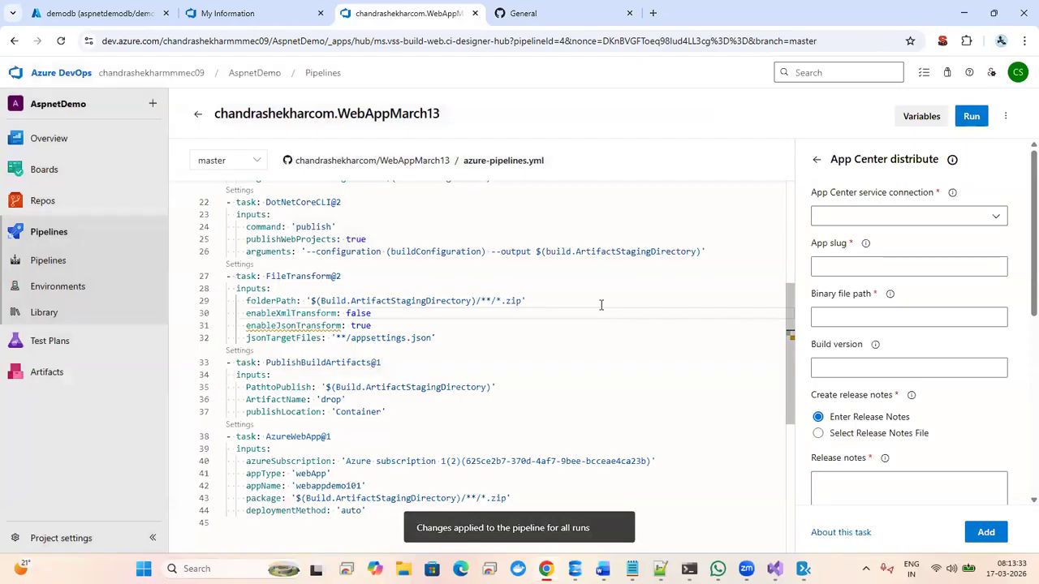
left_click(493, 343)
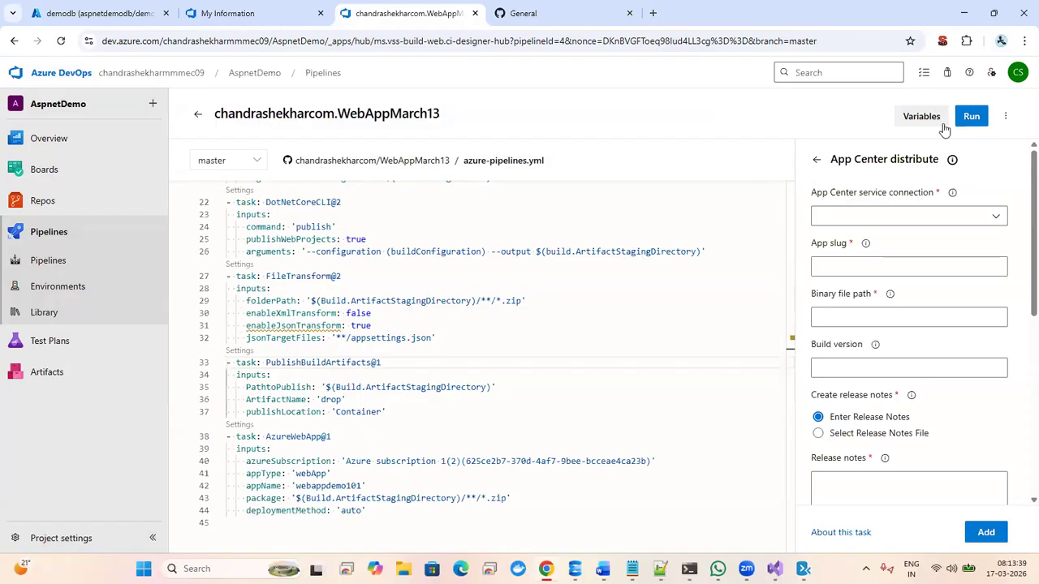
- Open WebAppMarch13 run #20260317.2 and permit its access to the Azure subscription service connection
left_click(49, 233)
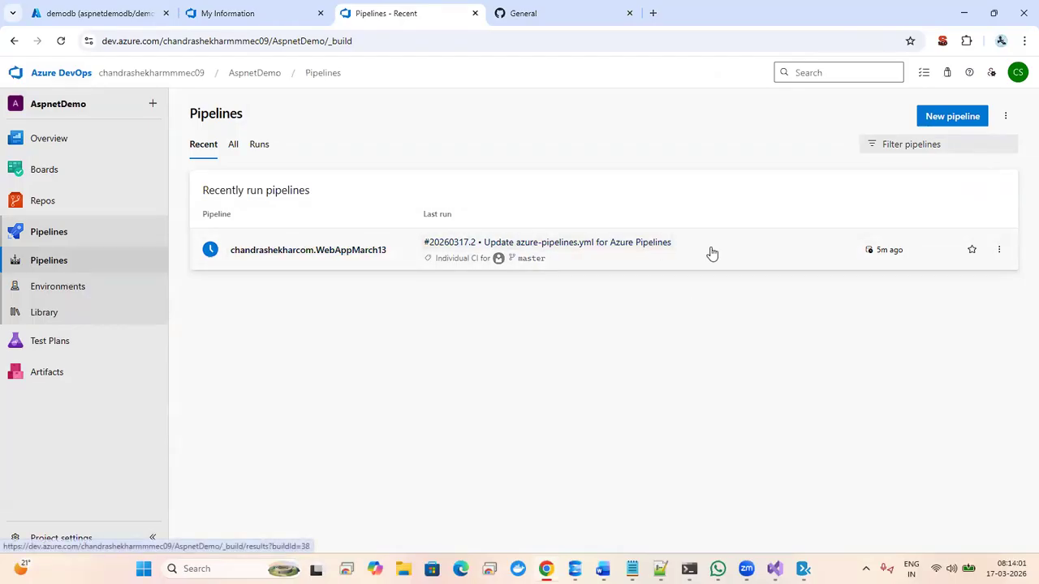
left_click(547, 252)
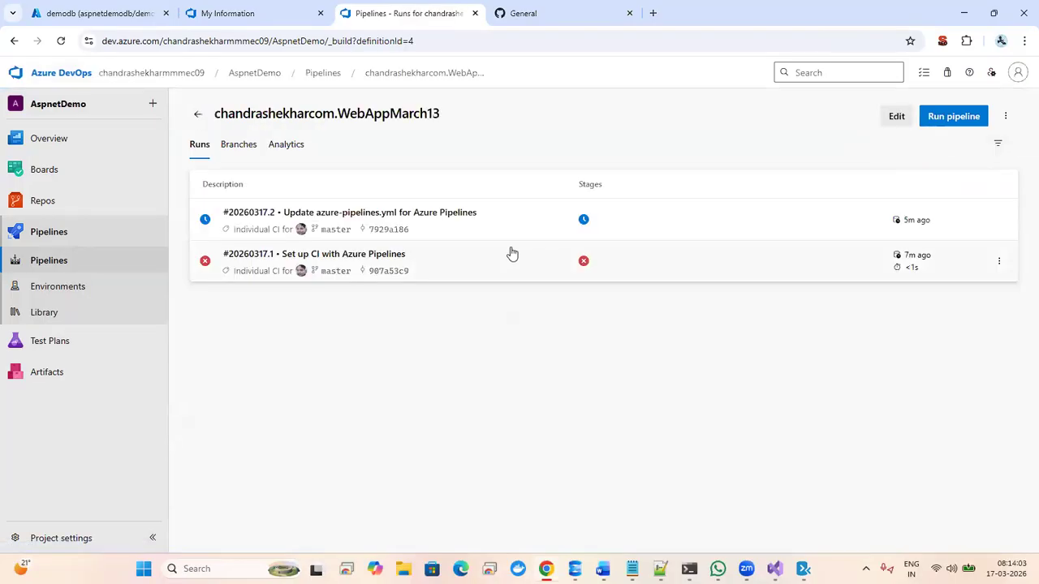
left_click(682, 226)
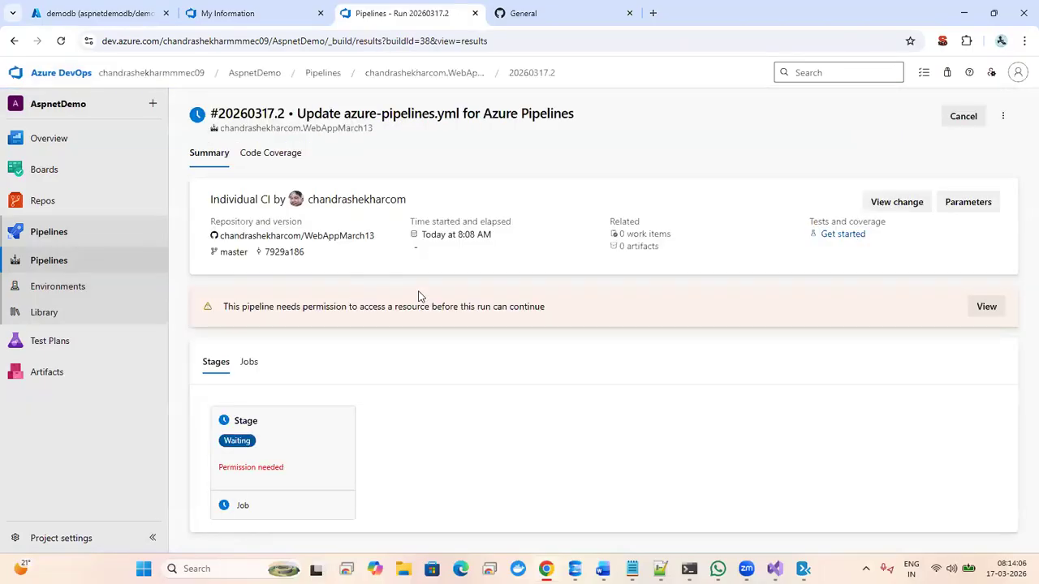
left_click(258, 469)
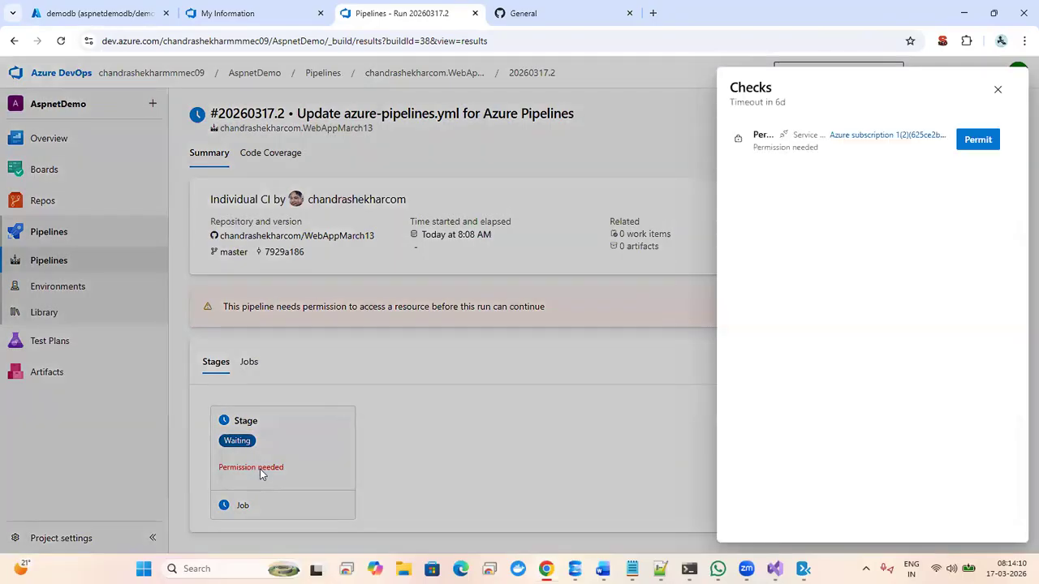
left_click(979, 140)
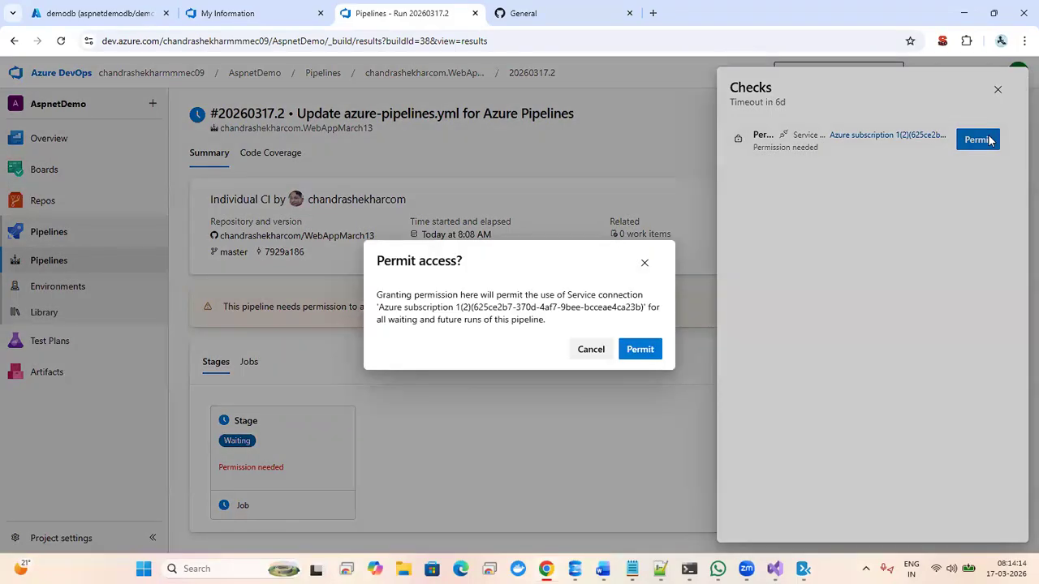
left_click(639, 349)
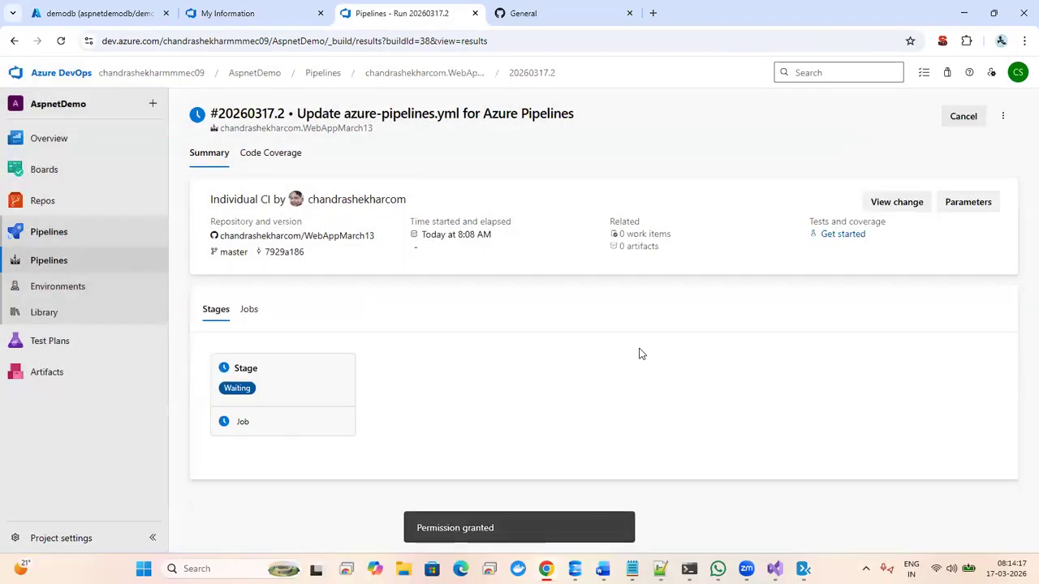
left_click(285, 385)
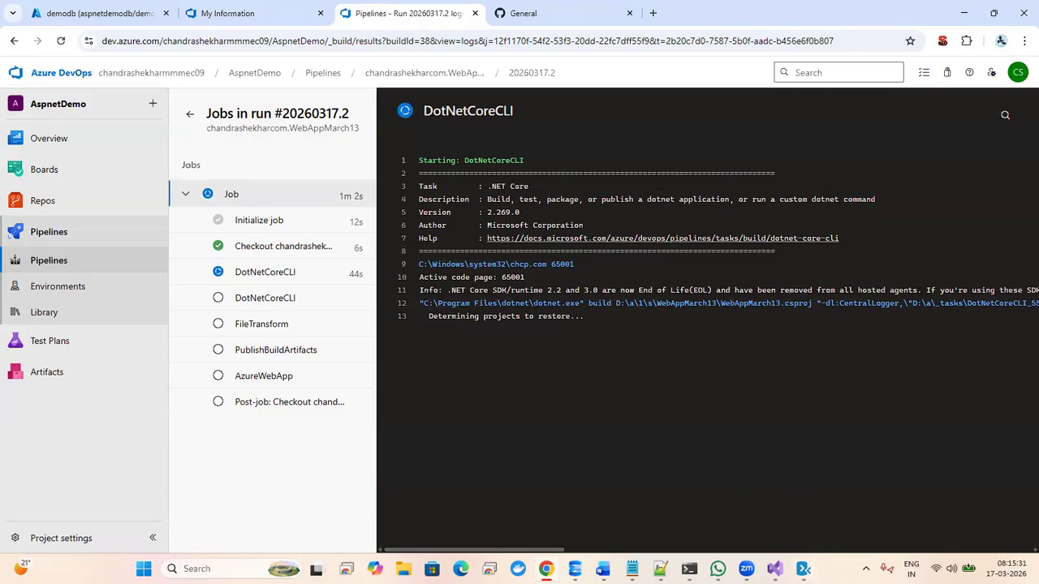
- Switch to Data Migration Assistant to view the DemoDB migration results
left_click(803, 567)
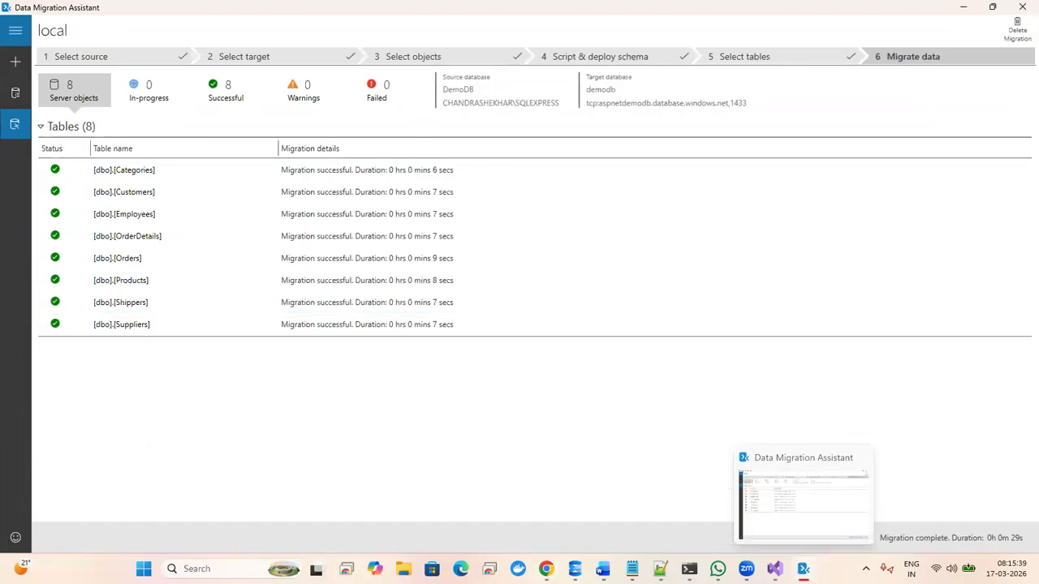
- Minimize Data Migration Assistant to return to the Azure DevOps run #20260317.2 log
left_click(803, 568)
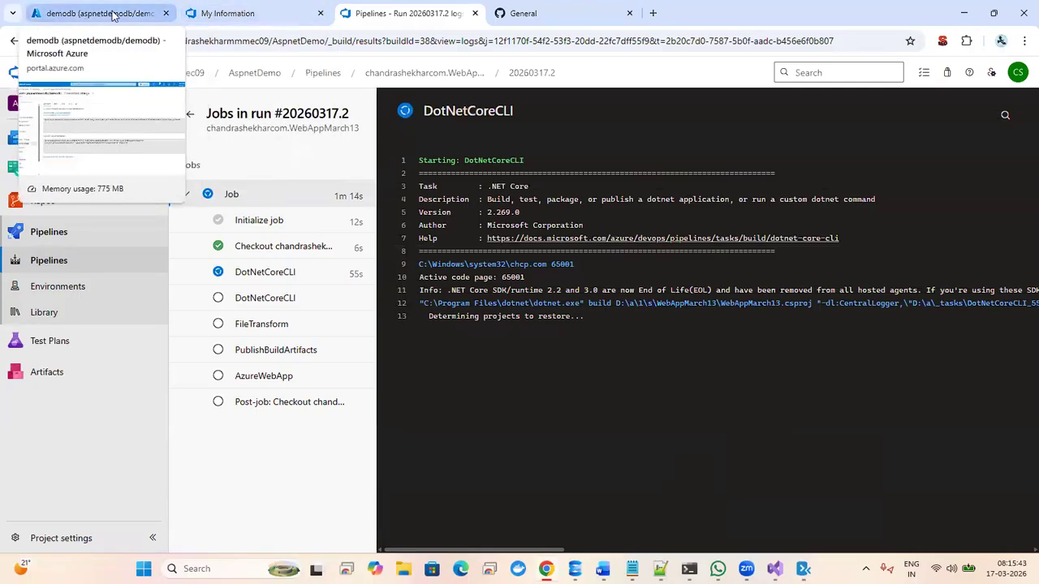
left_click(254, 13)
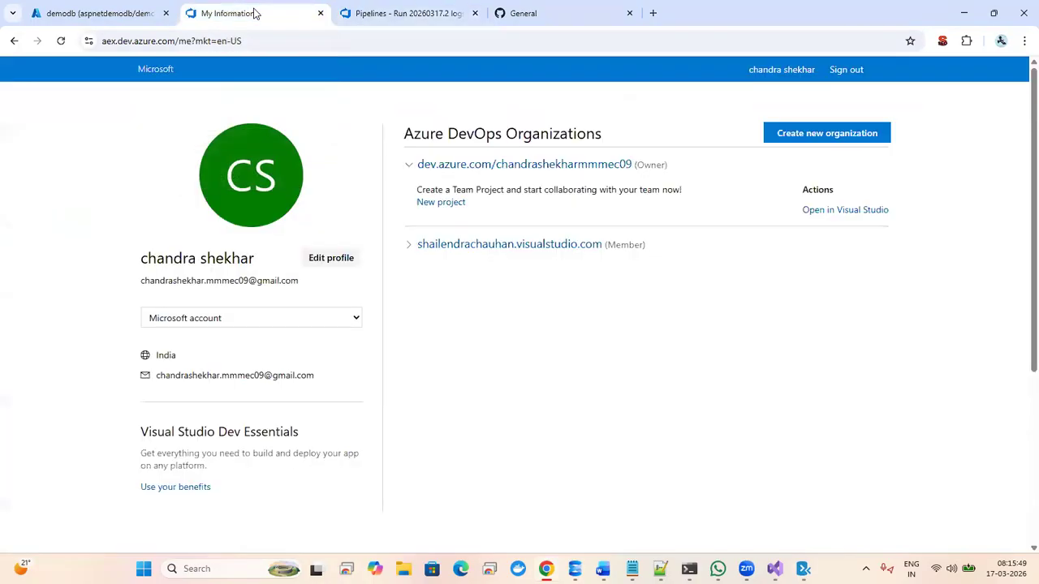
left_click(89, 12)
left_click(244, 13)
left_click(409, 12)
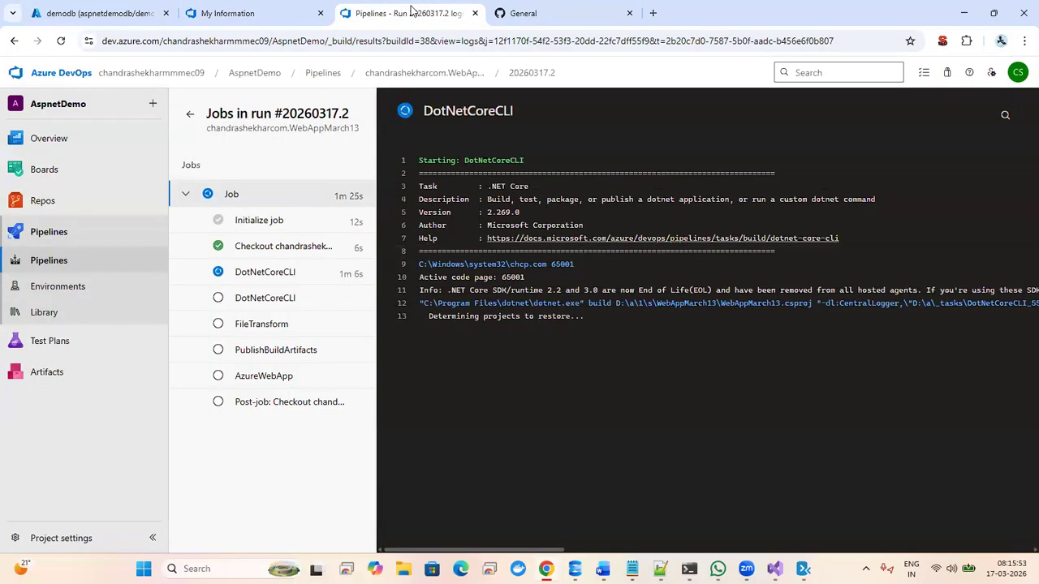
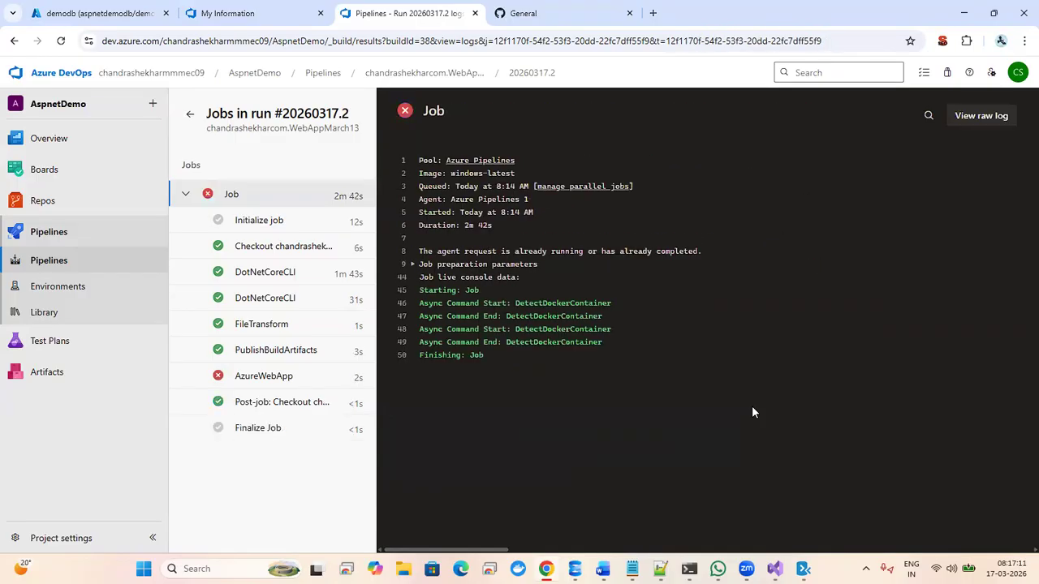
- Open the failed AzureWebApp step log and select the missing resource name webappdemo101
left_click(251, 380)
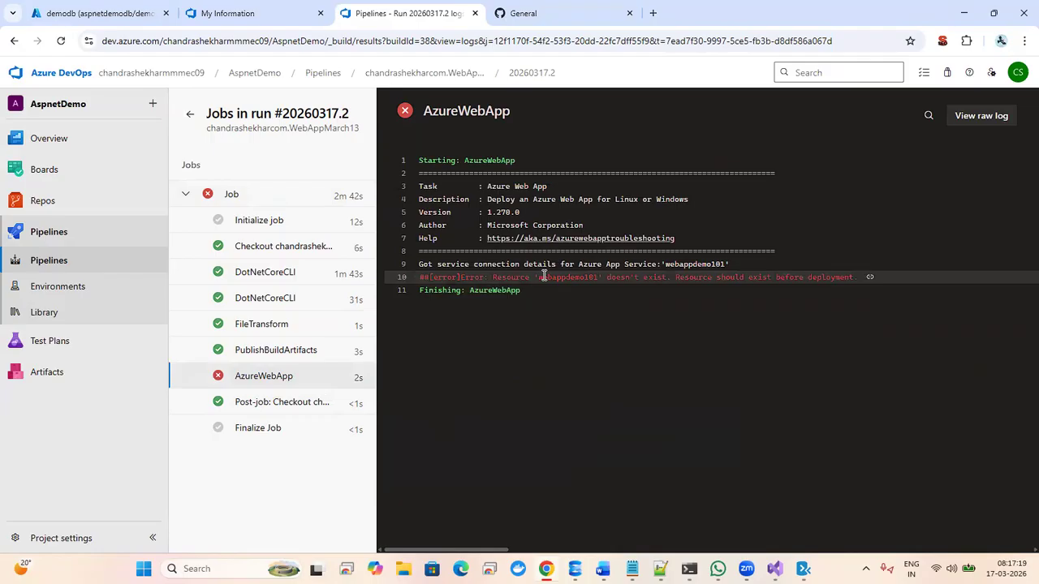
double_click(544, 276)
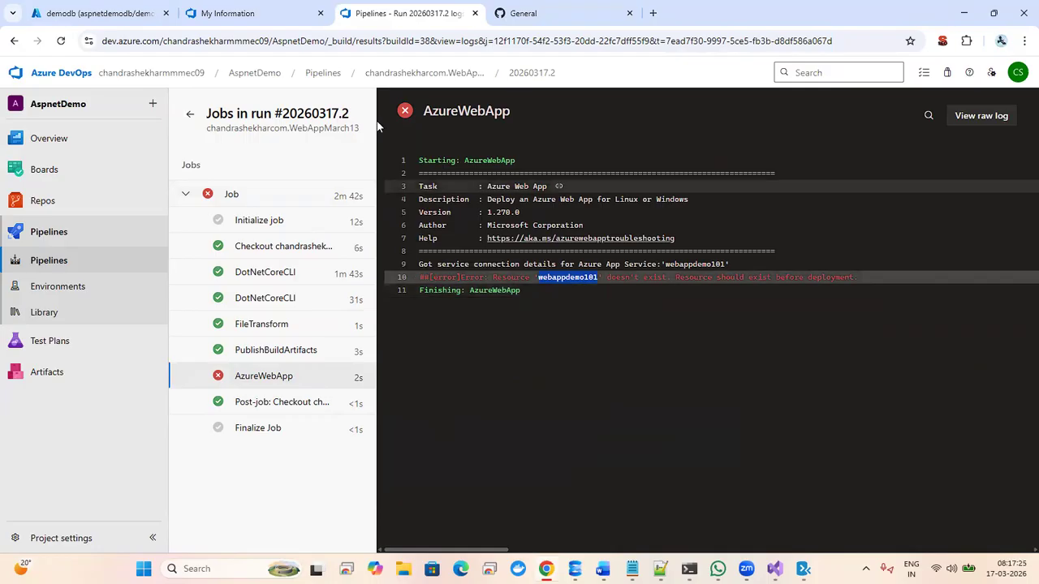
- Browse to the WebAppMarch13 pipeline's runs page and show the latest run's options
left_click(62, 233)
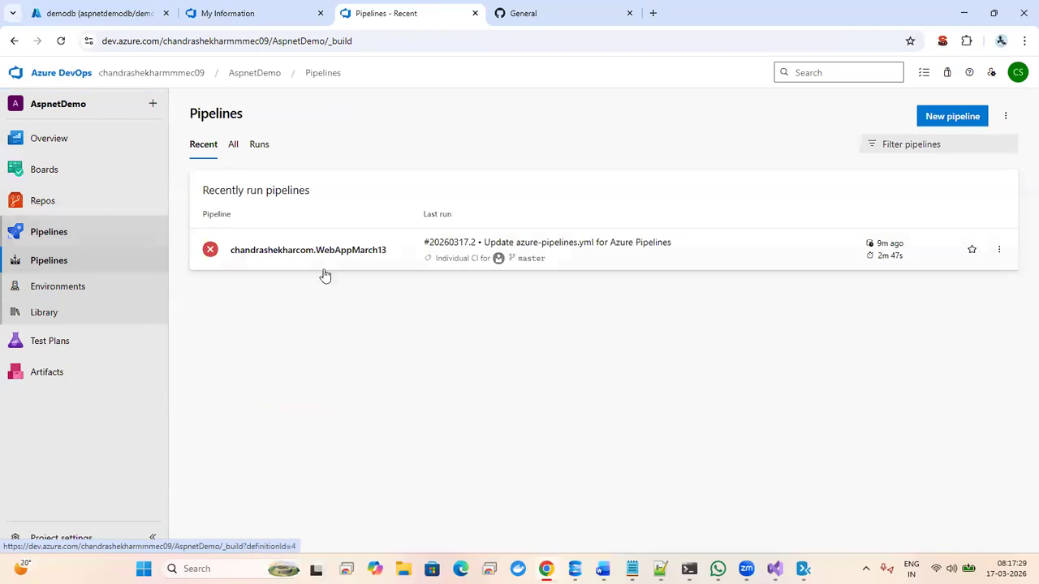
left_click(430, 243)
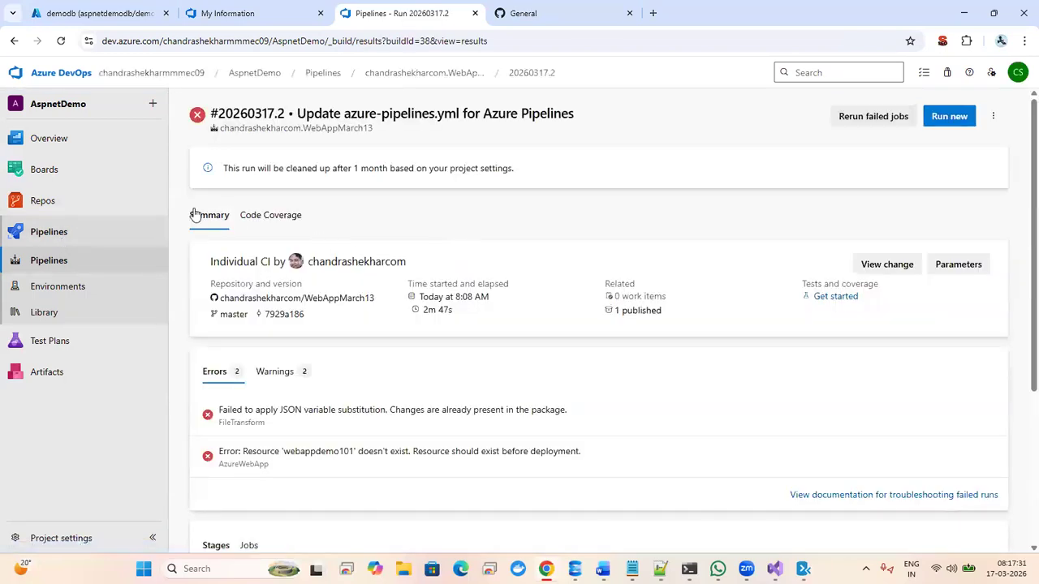
left_click(62, 234)
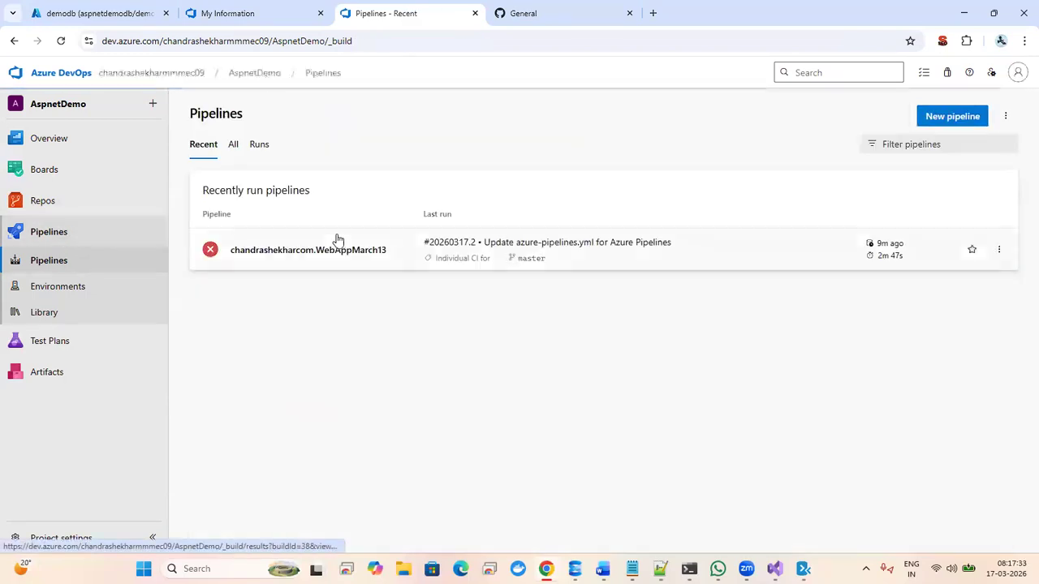
left_click(348, 244)
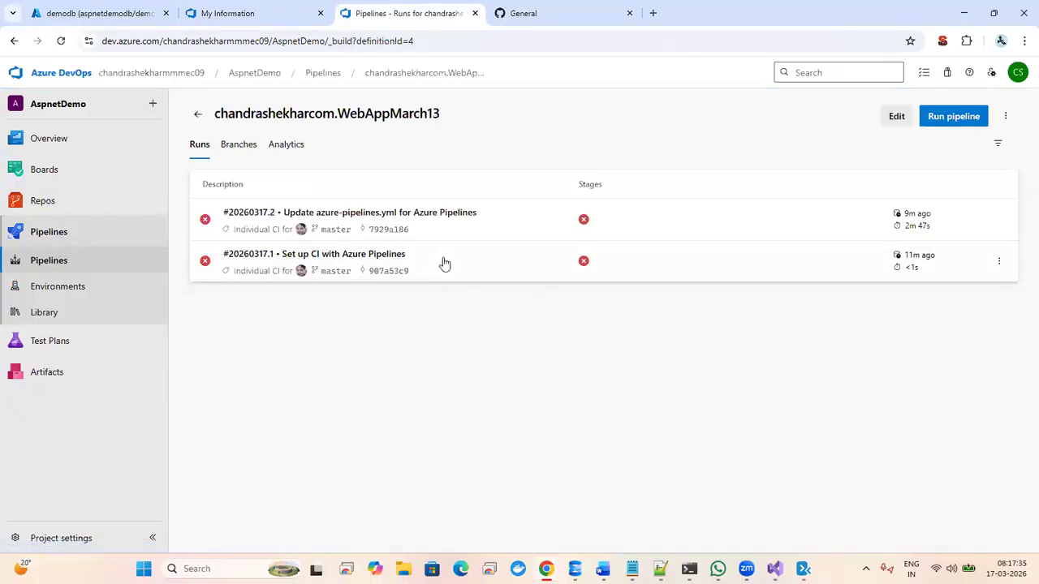
left_click(500, 213)
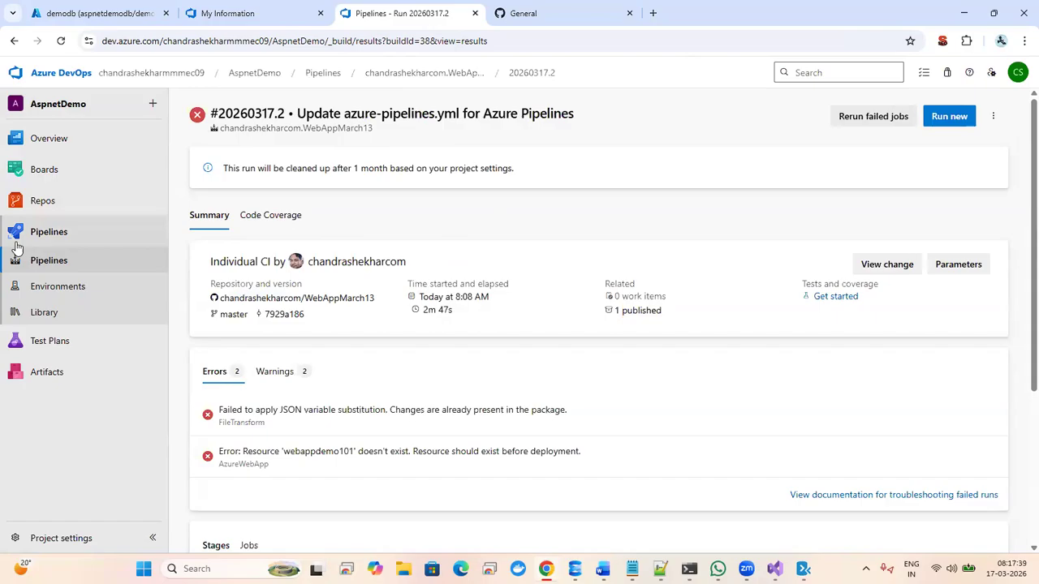
left_click(62, 227)
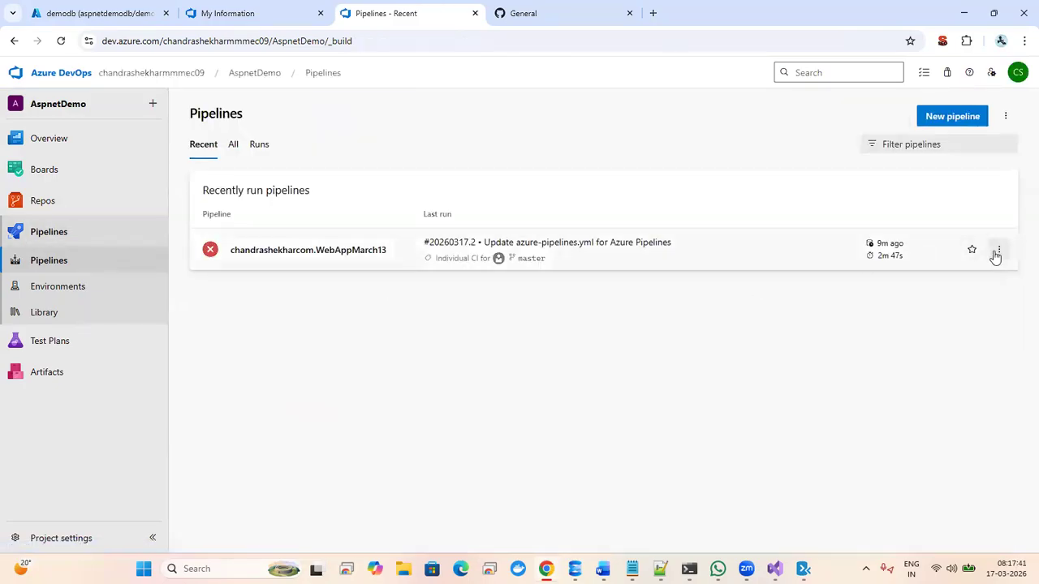
left_click(379, 242)
left_click(1000, 220)
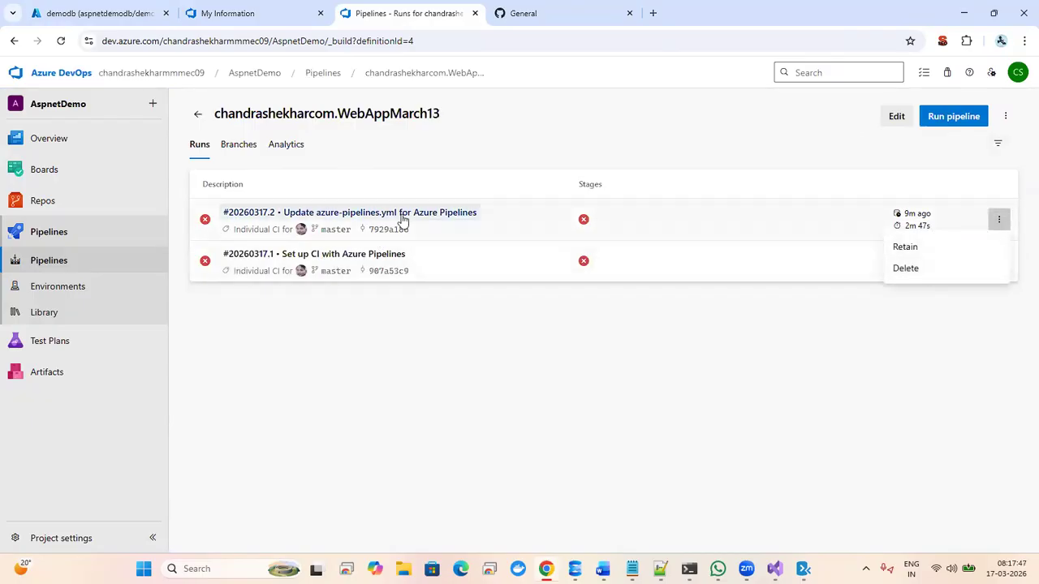
- Edit azure-pipelines.yml and change the AzureWebApp@1 task's App name from webappdemo101 to Aspnetdemo
left_click(895, 117)
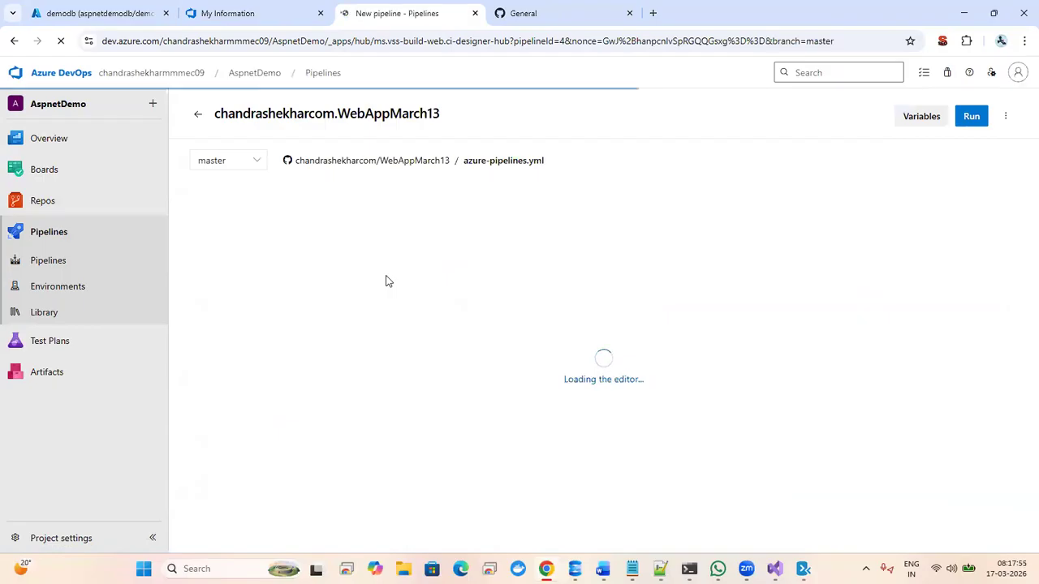
left_click(422, 335)
key("Down")
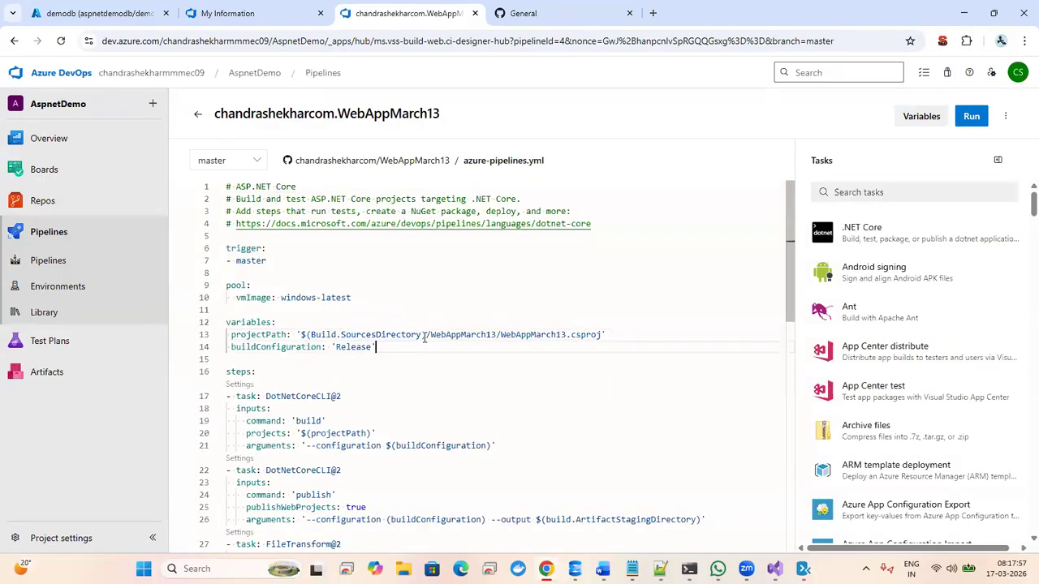
key("Down")
key("Down")
key("Down")
key("Down")
key("Down")
key("Down")
key("Down")
key("Down")
key("Down")
key("Down")
key("Down")
key("Down")
key("Down")
key("Down")
key("Down")
key("Down")
key("Down")
key("Down")
key("Down")
key("Down")
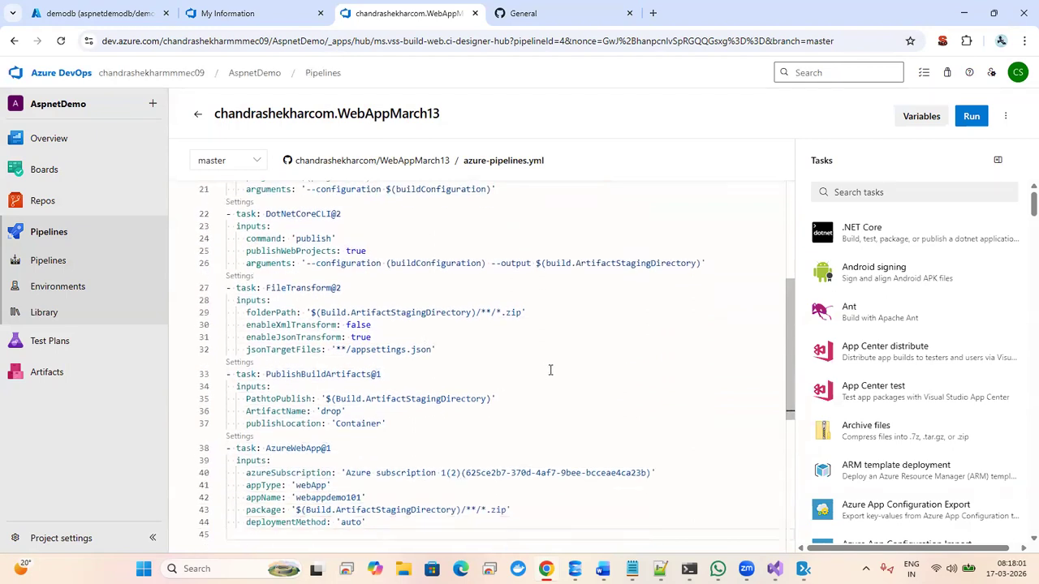
left_click(237, 437)
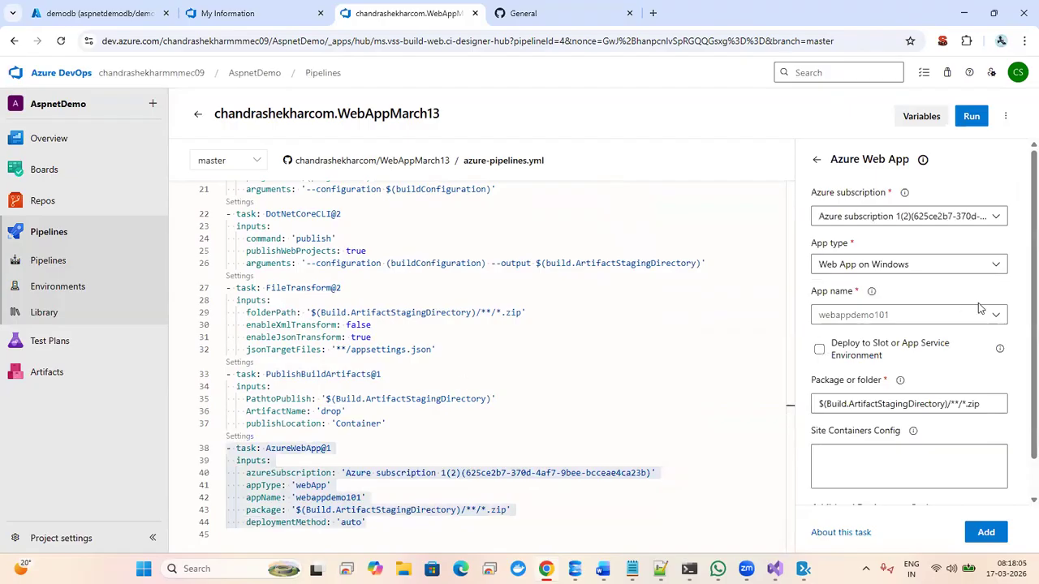
left_click(997, 315)
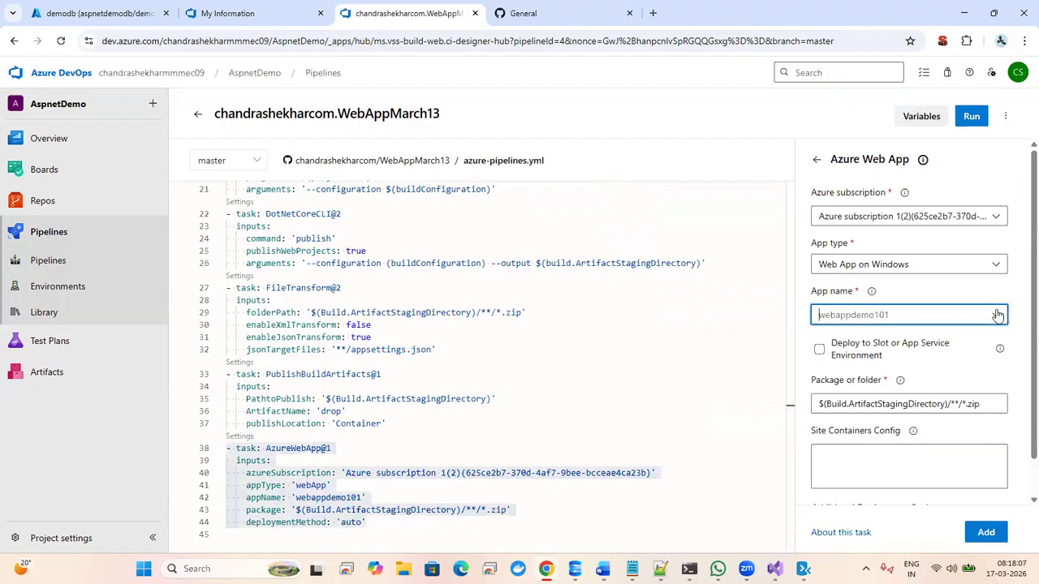
left_click(998, 317)
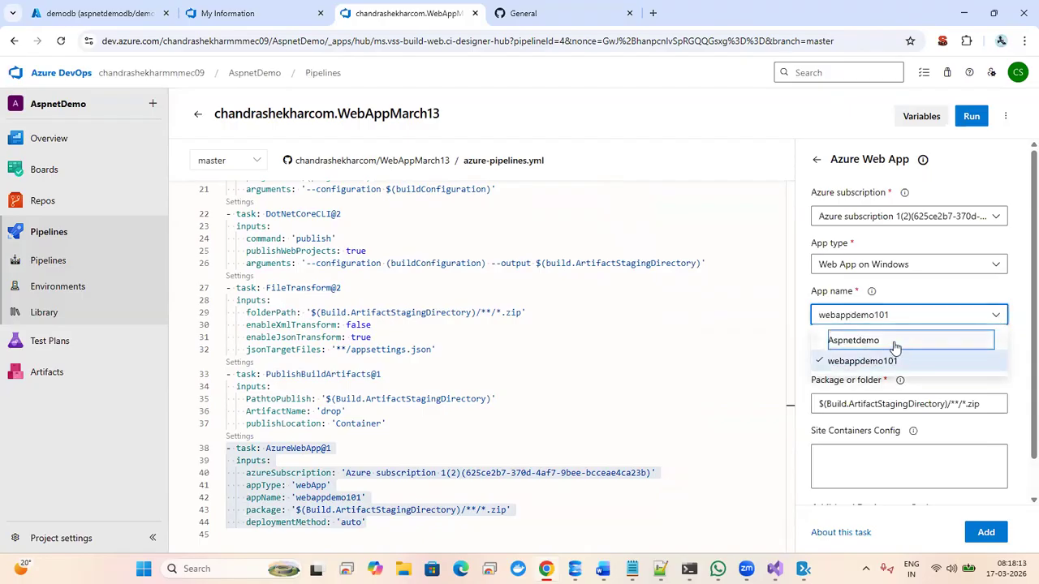
left_click(901, 345)
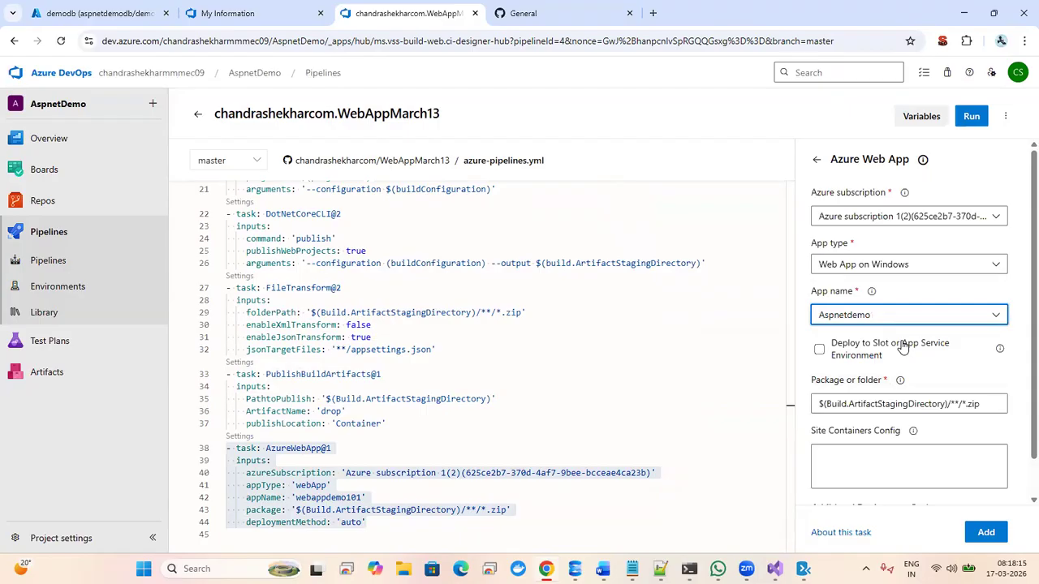
left_click(100, 8)
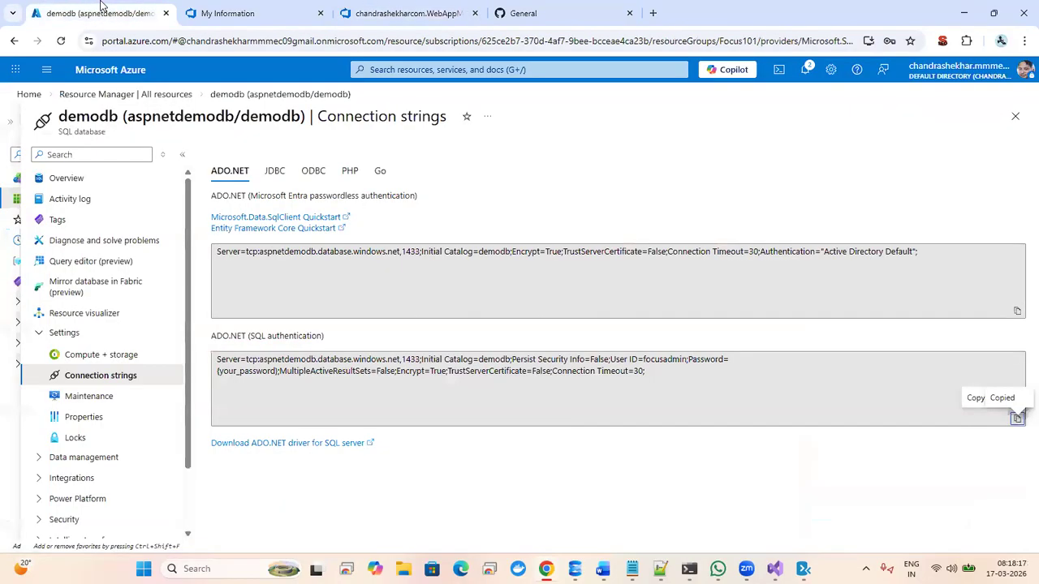
left_click(93, 96)
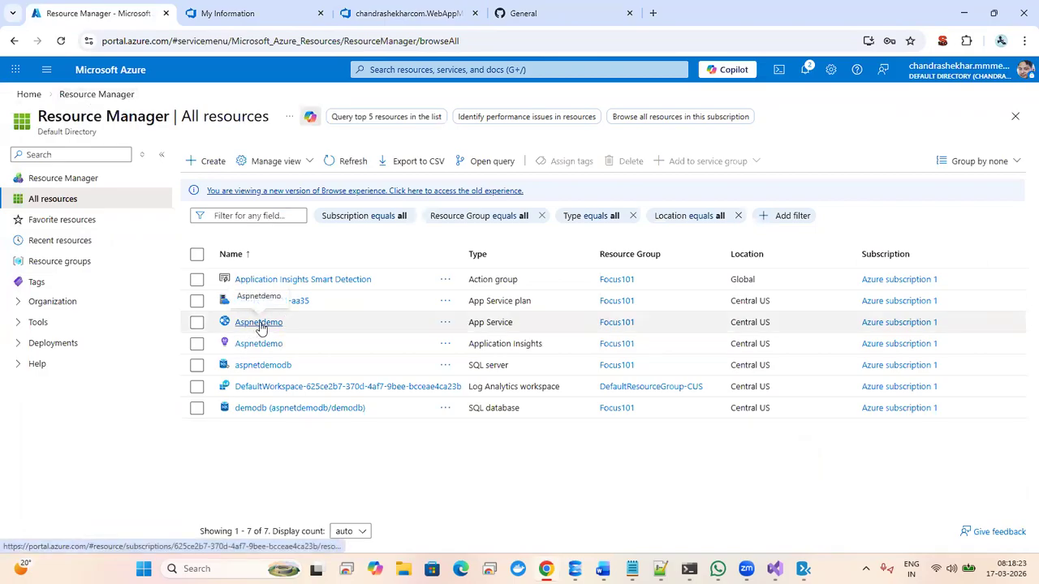
left_click(410, 13)
left_click(945, 313)
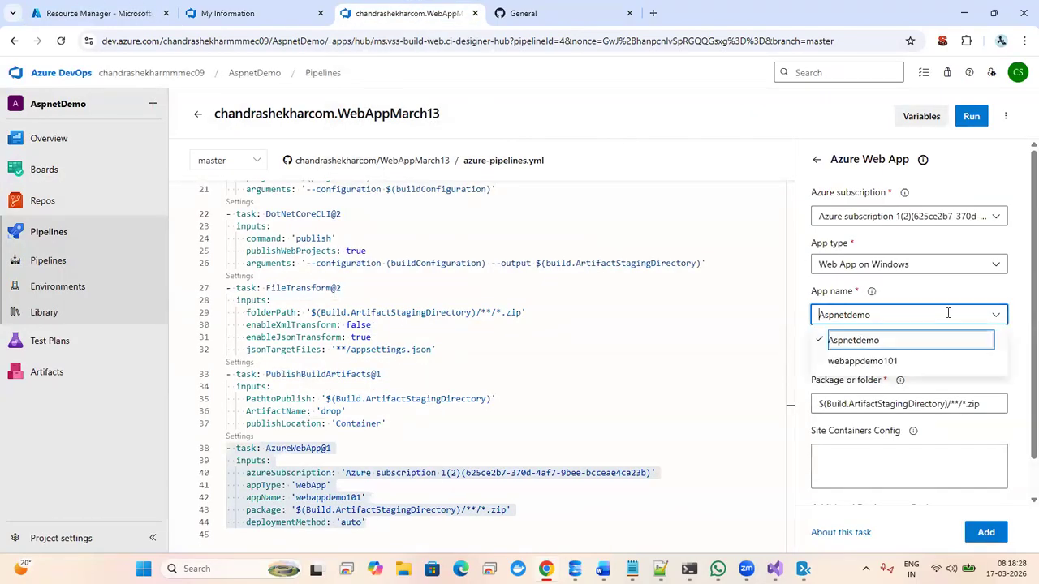
- Apply the Aspnetdemo task settings to the YAML, validate it, and commit it to master
left_click(886, 346)
left_click(983, 532)
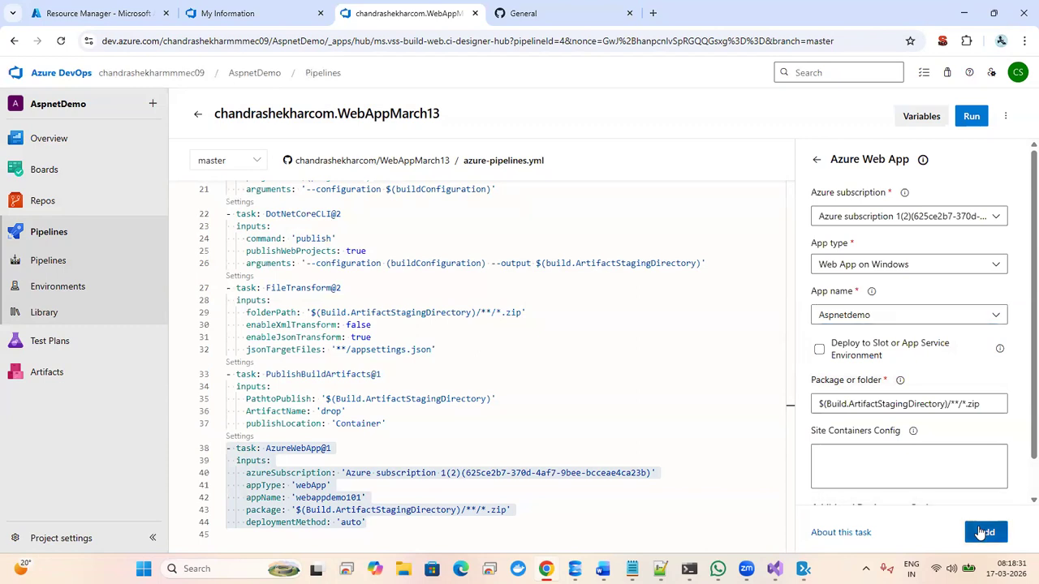
left_click(388, 489)
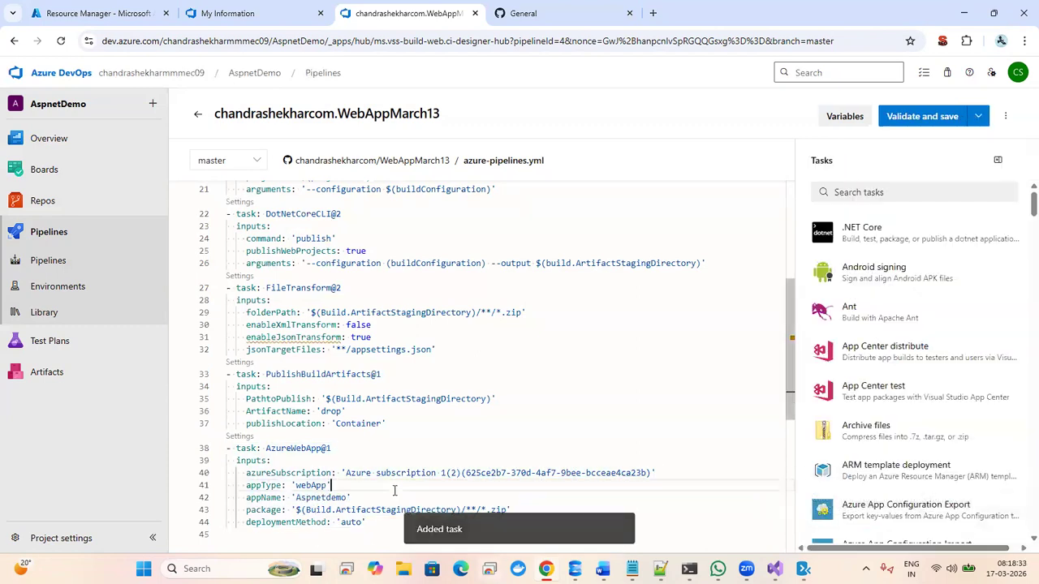
left_click(921, 120)
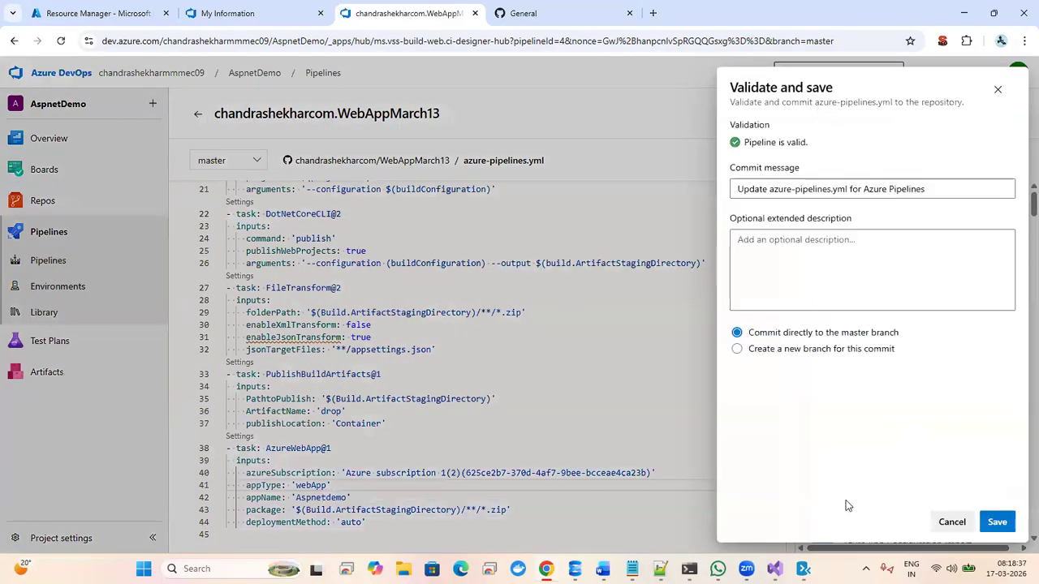
left_click(996, 522)
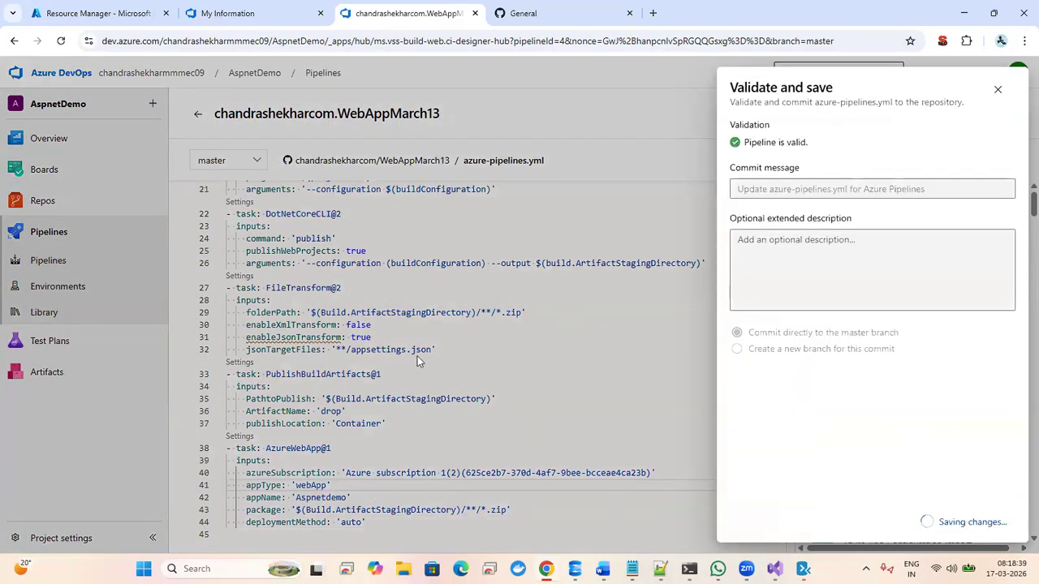
- Open the newly triggered WebAppMarch13 run #20260317.3 and its job
left_click(48, 233)
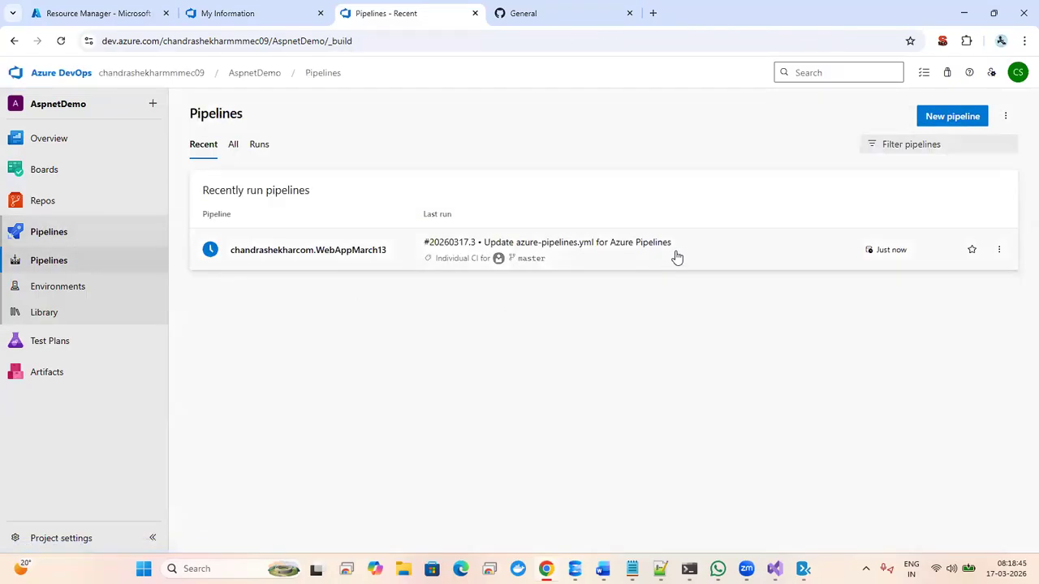
left_click(412, 242)
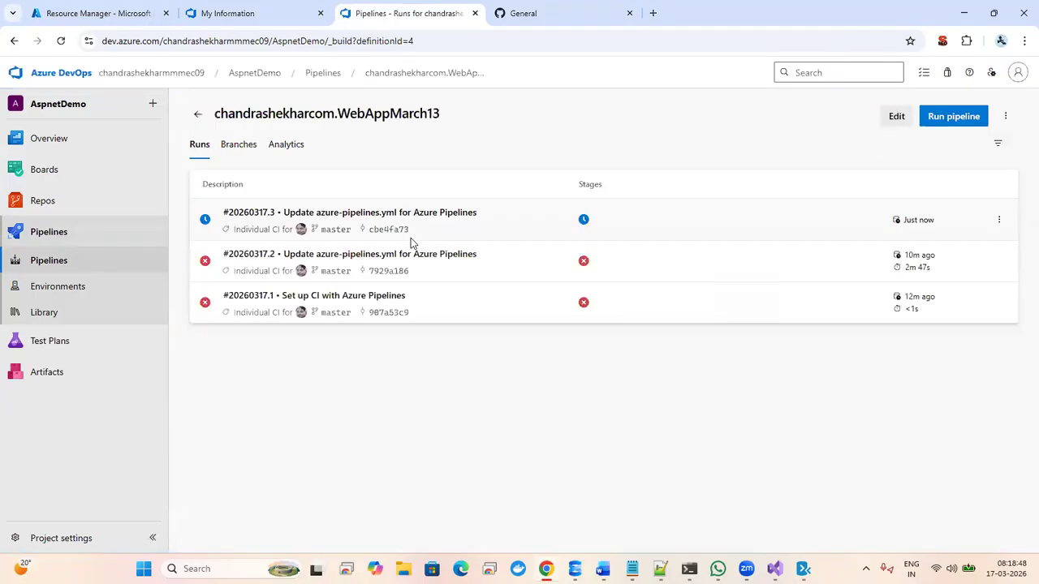
left_click(535, 220)
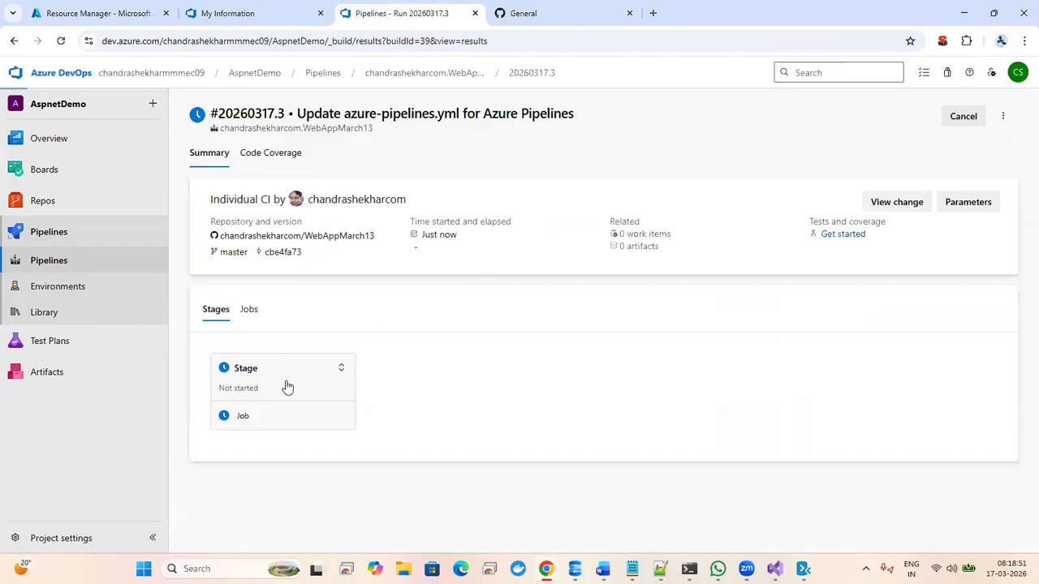
left_click(286, 386)
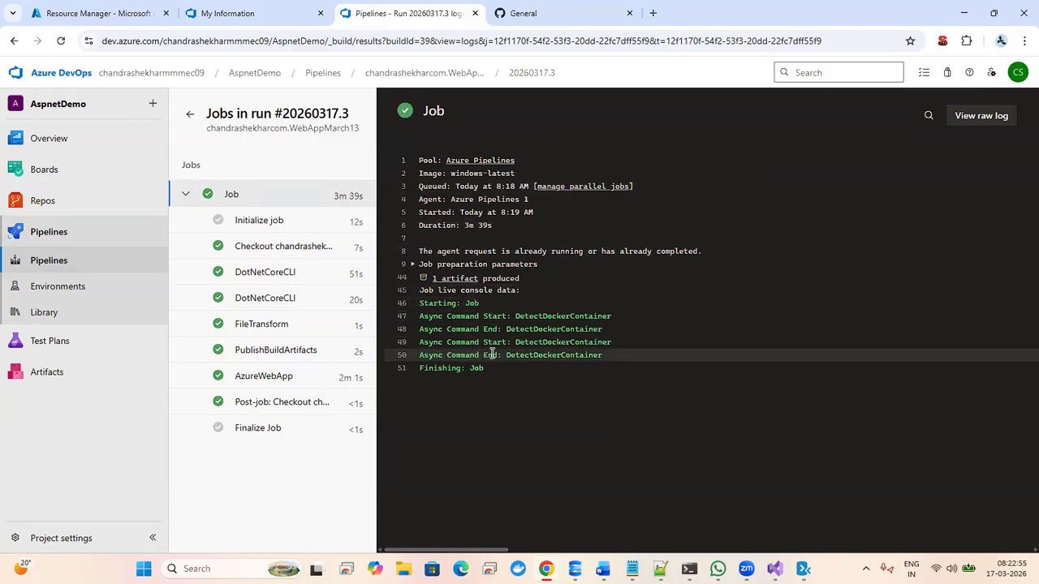
- After run #20260317.3 succeeds in 3m 39s, switch to the Azure portal resource list
left_click(93, 11)
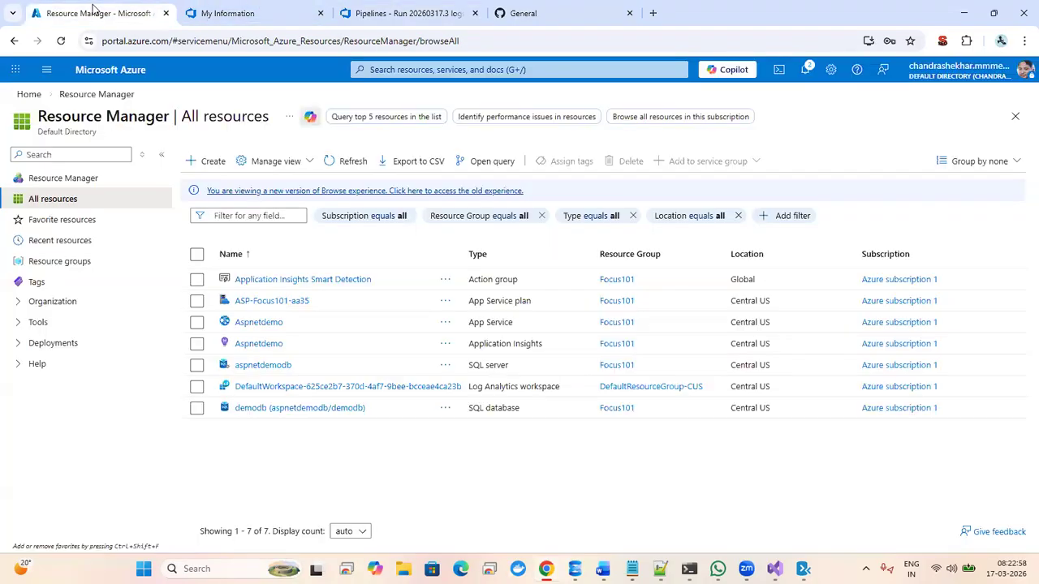
- Open the Aspnetdemo App Service resource in the Azure portal
left_click(251, 322)
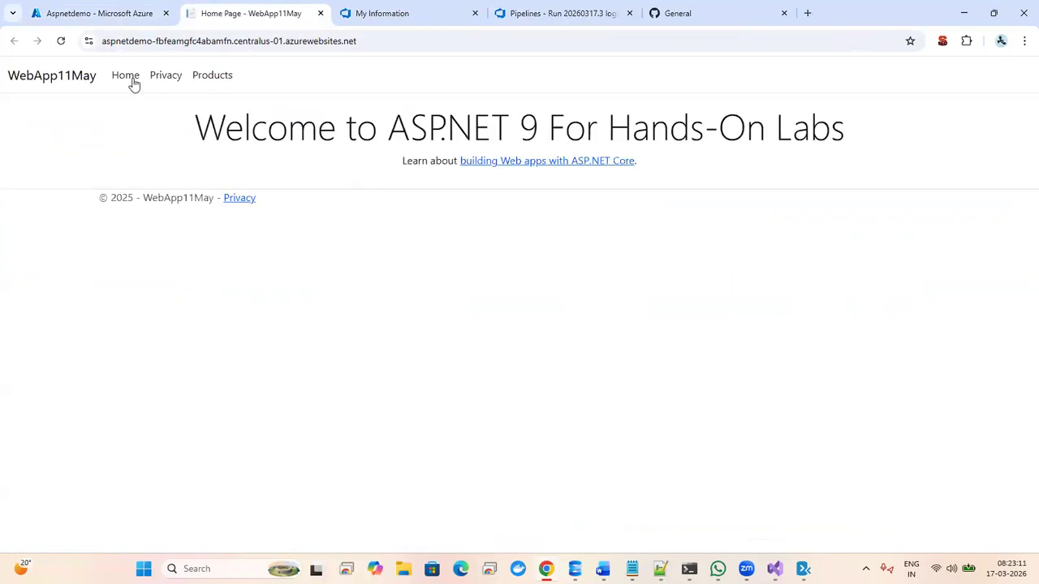
left_click(128, 80)
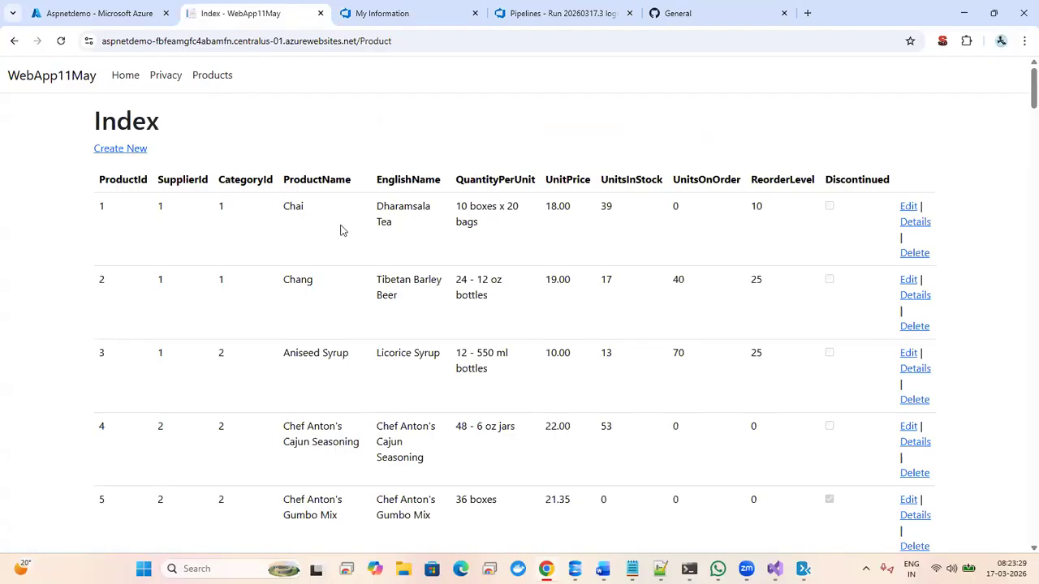
left_click(117, 77)
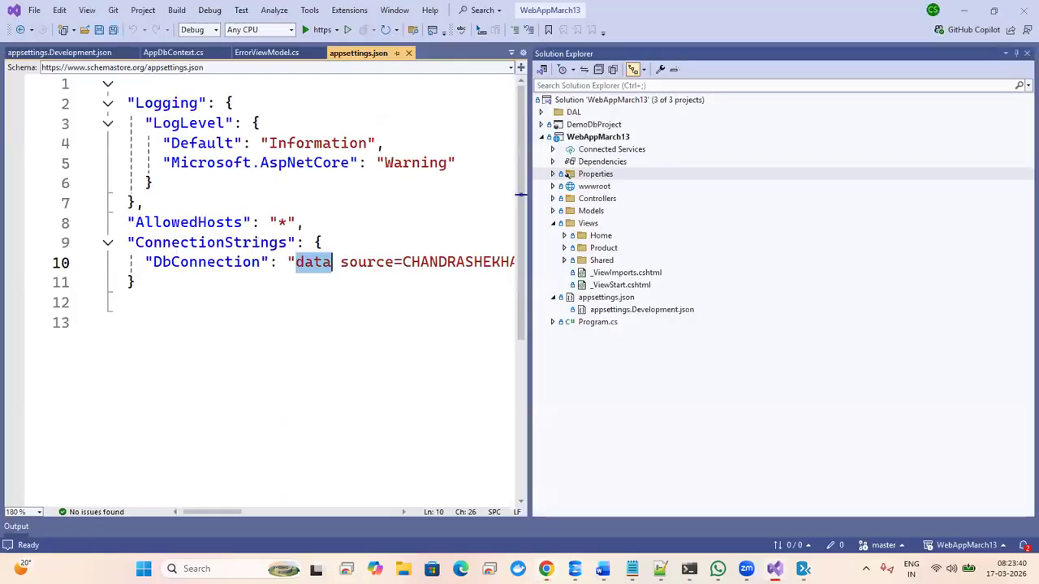
left_click(767, 567)
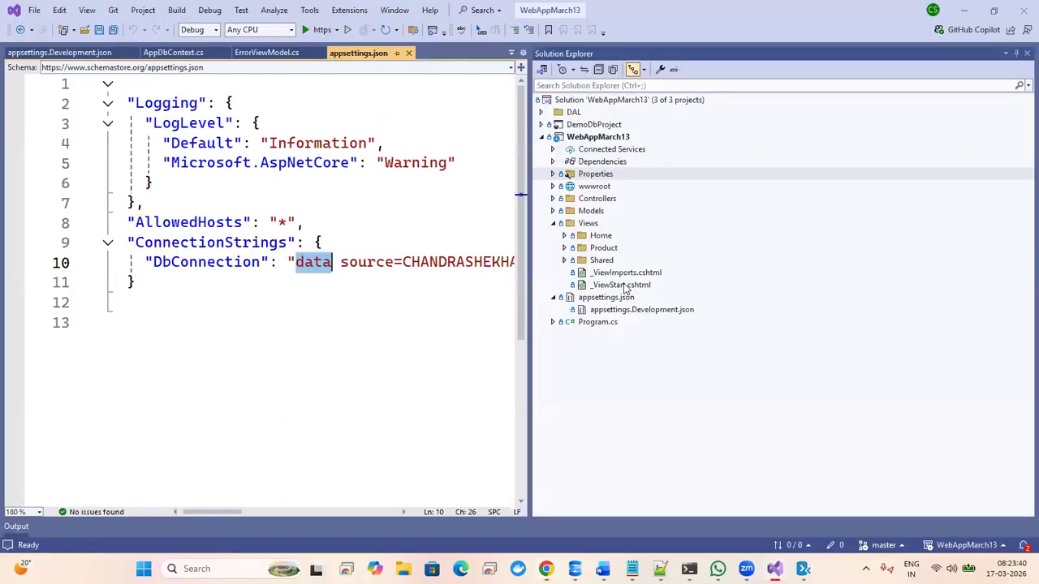
- Open Views > Shared > _Layout.cshtml and search it for 'privacy'
left_click(564, 259)
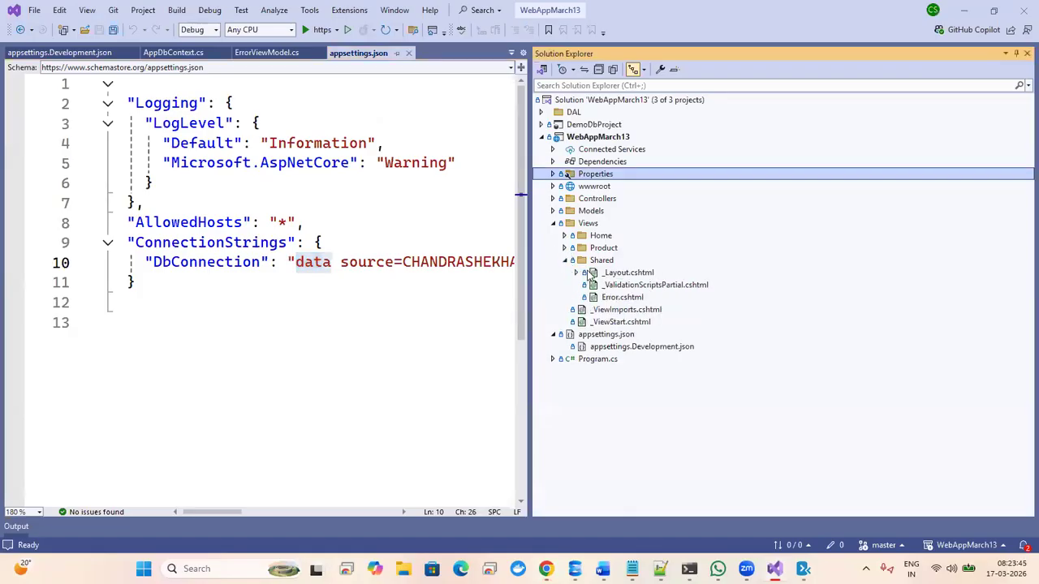
left_click(603, 274)
double_click(604, 273)
left_click(320, 333)
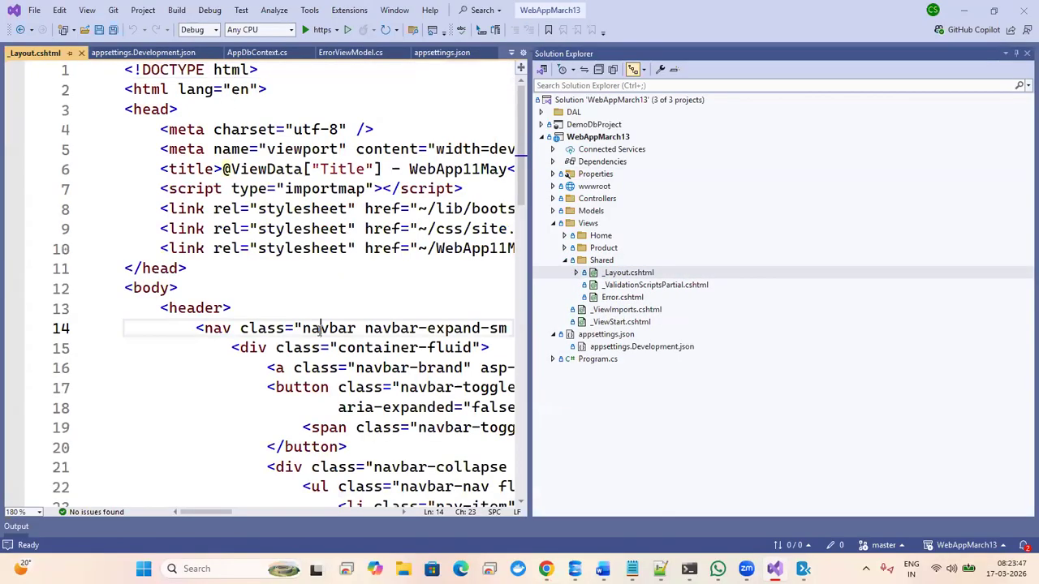
key("ctrl+f")
type("pr")
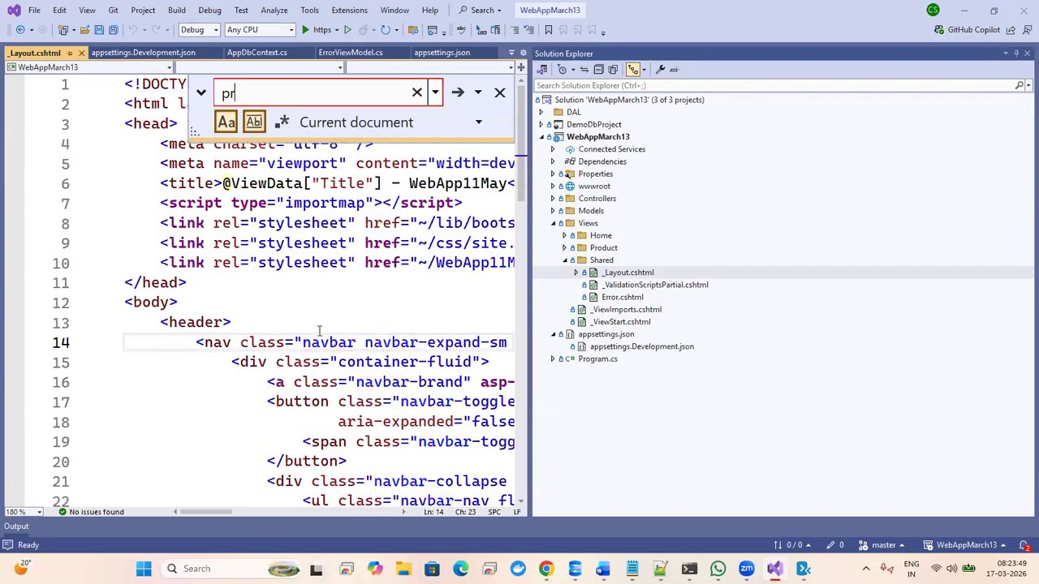
type("ivacy")
key("Return")
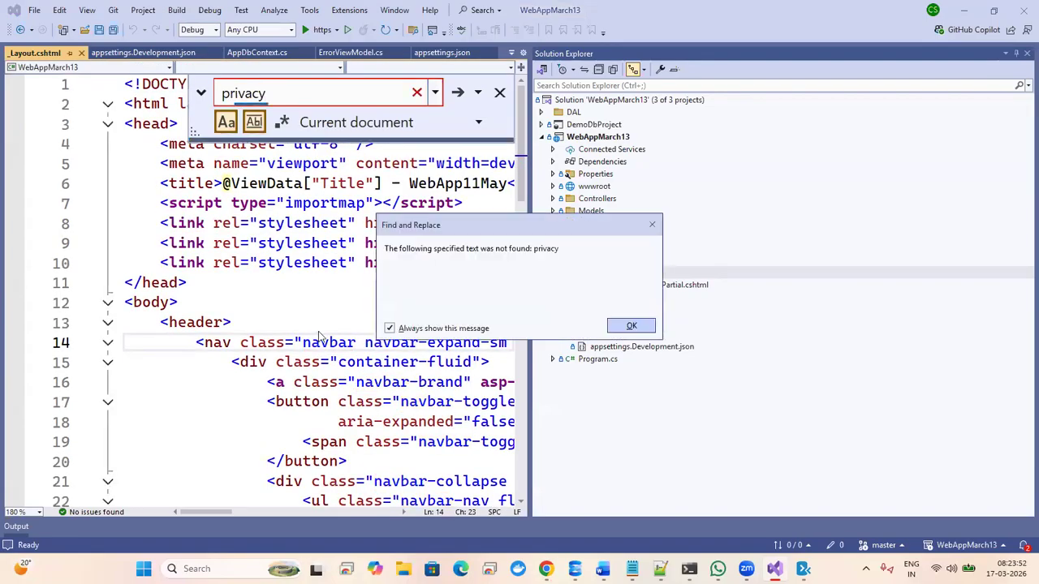
left_click(632, 326)
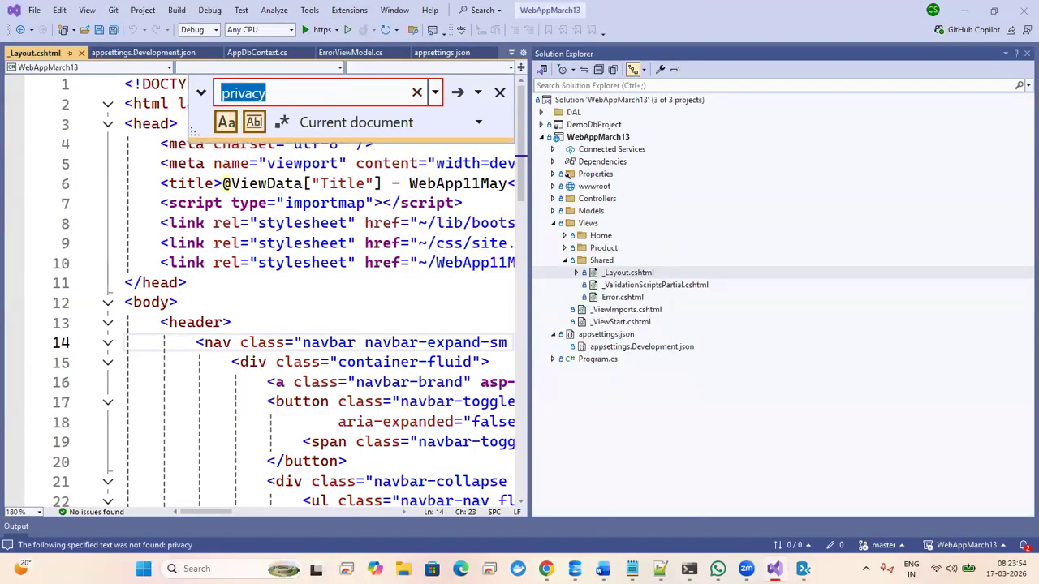
- Compare with the live site, open Views > Product > Index.cshtml, then return to _Layout.cshtml
left_click(775, 569)
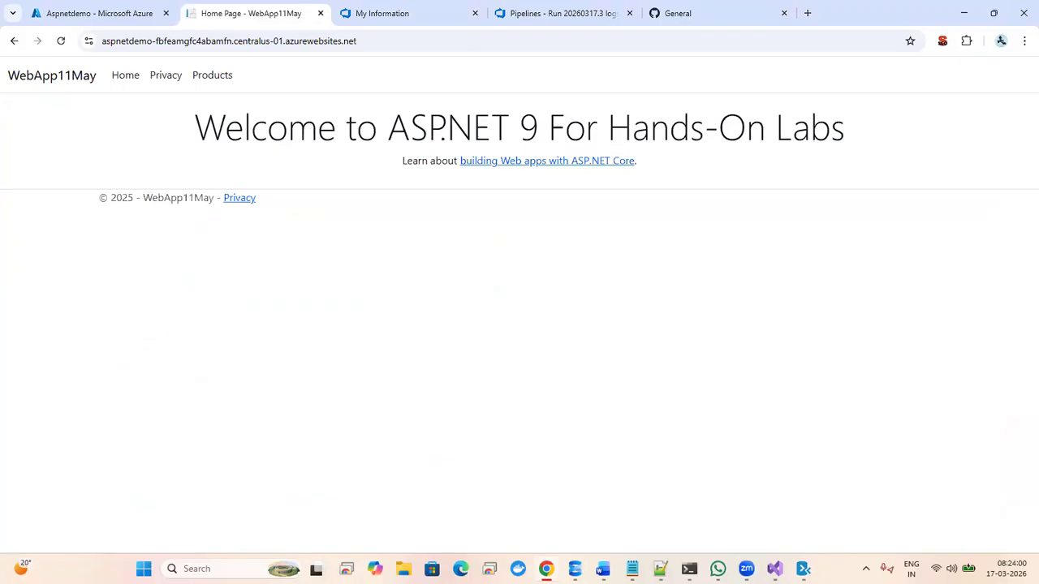
left_click(775, 569)
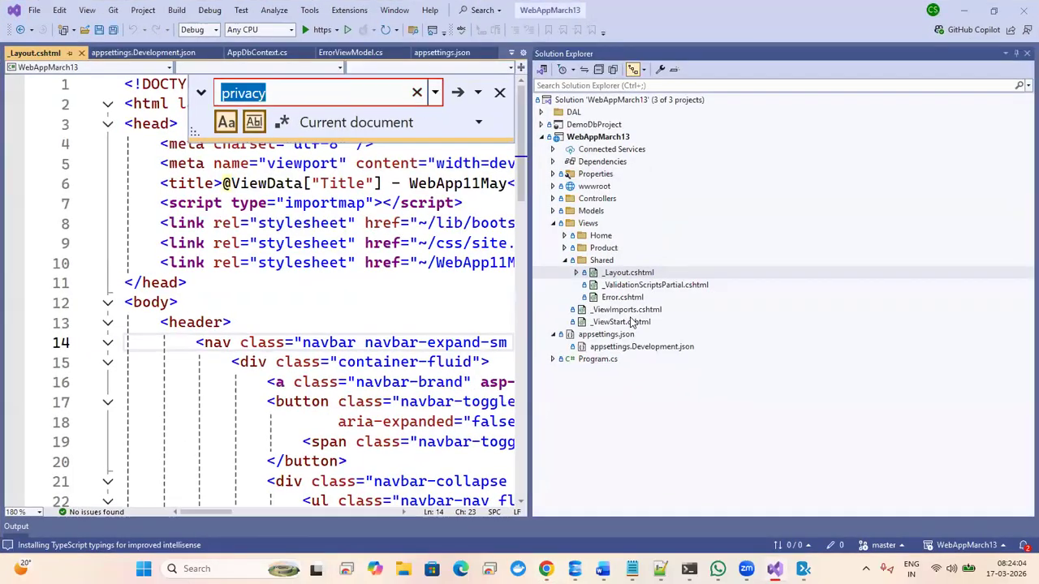
left_click(565, 247)
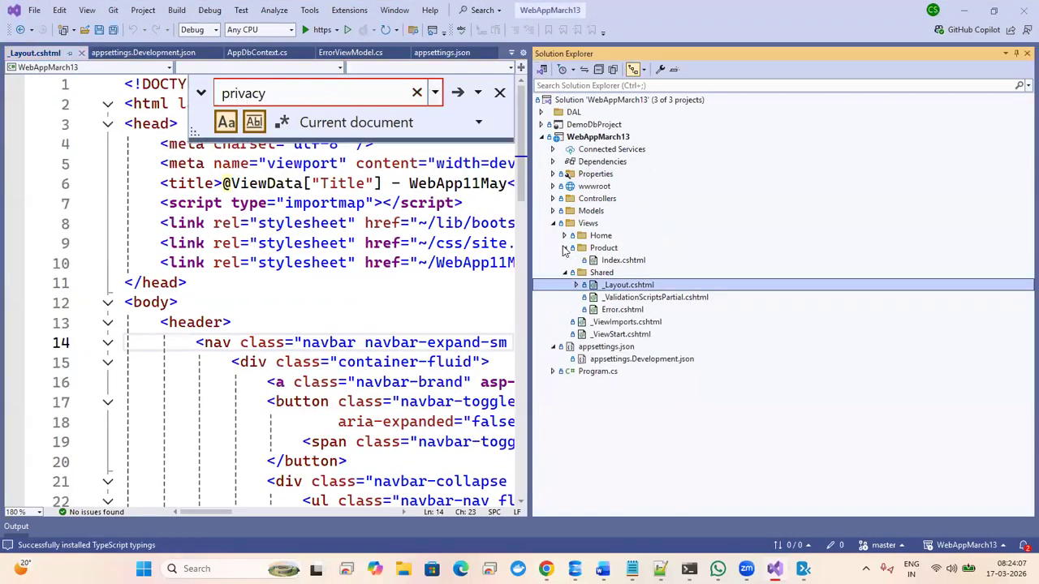
double_click(619, 261)
left_click(350, 284)
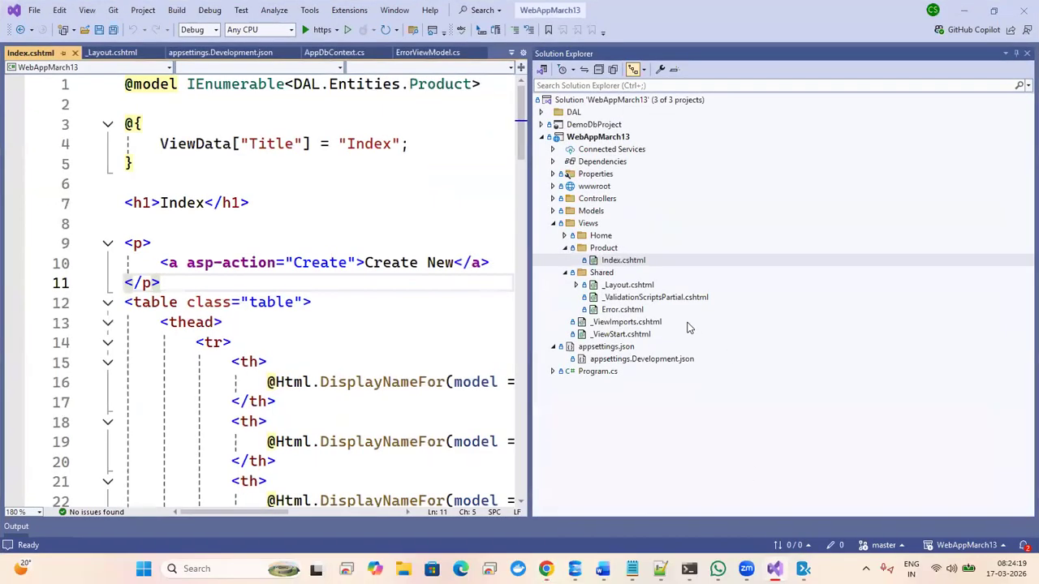
double_click(627, 285)
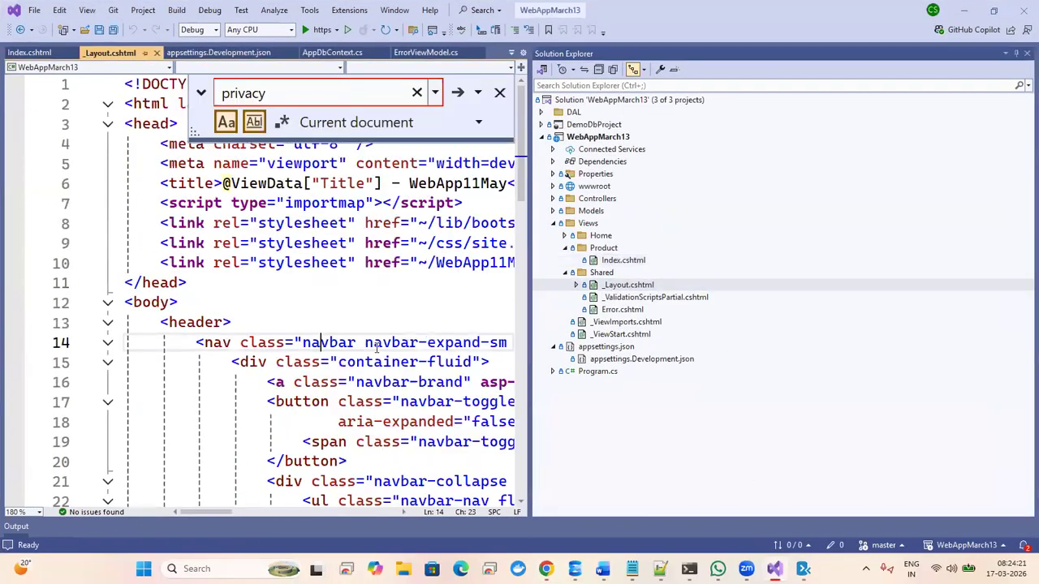
- Rename the Products nav link text to 'Product List' and save
left_click(499, 92)
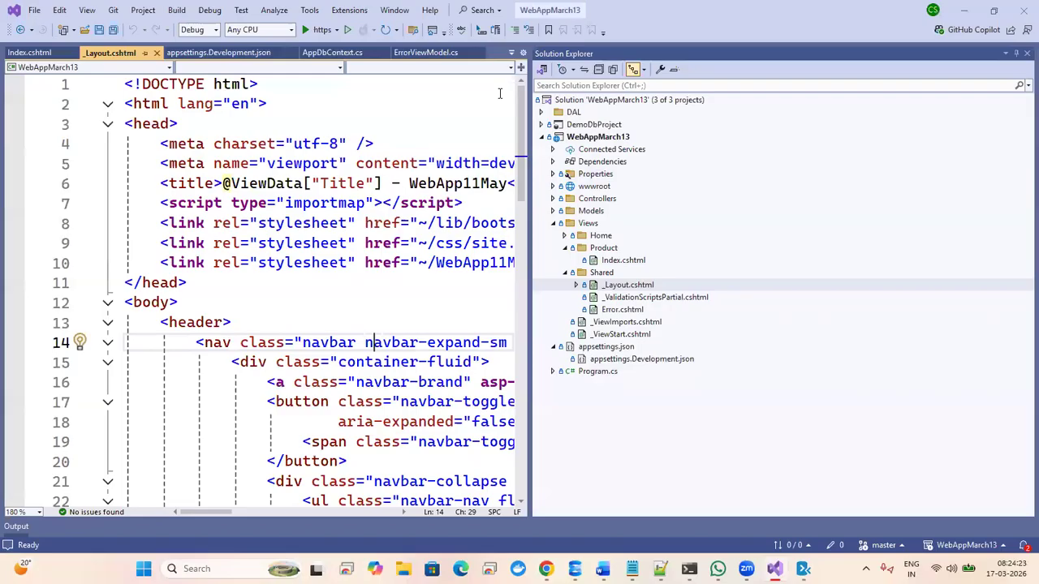
left_click_drag(528, 284, 874, 224)
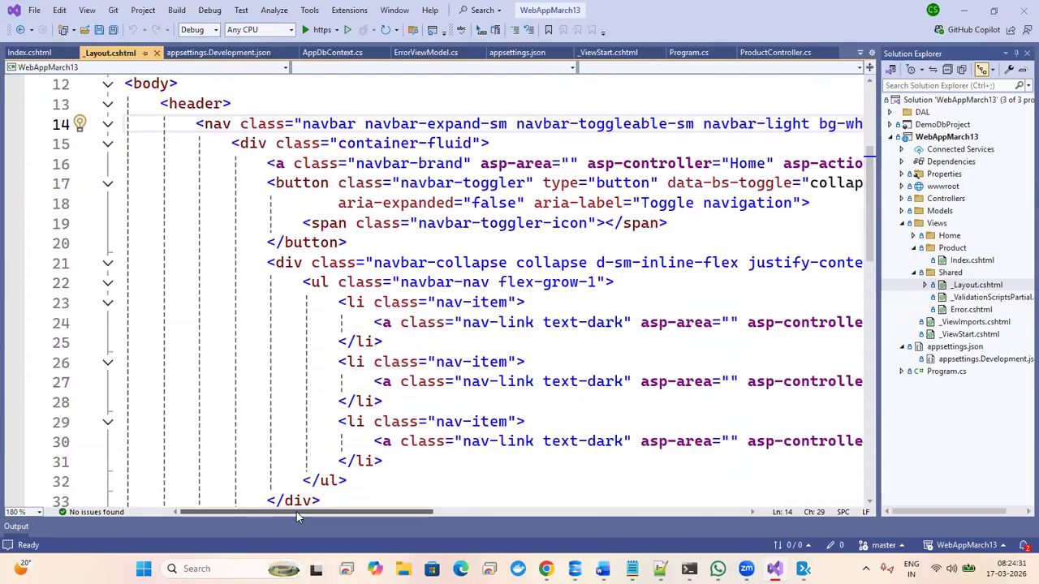
left_click_drag(296, 512, 476, 510)
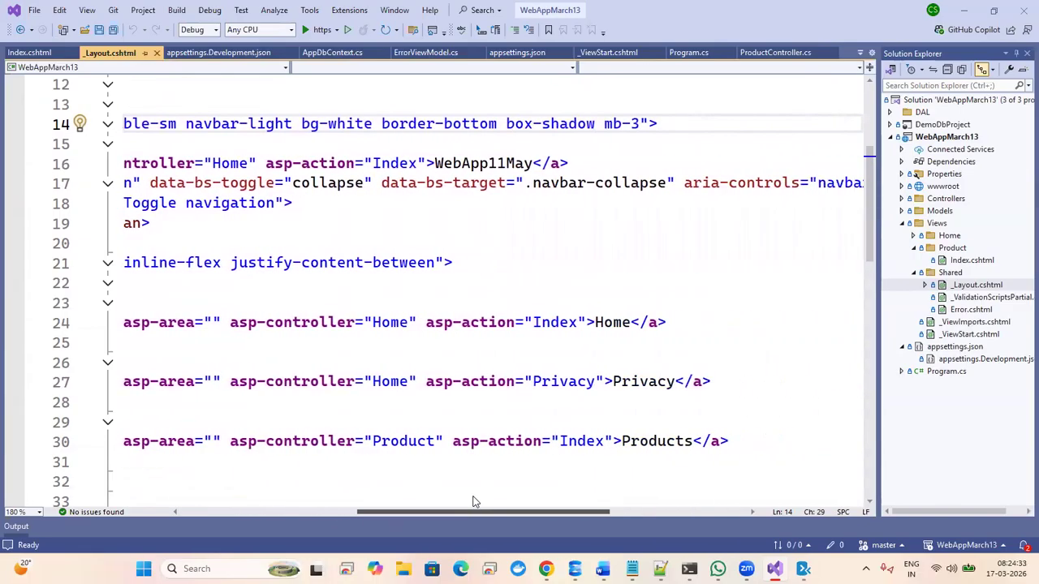
left_click(691, 441)
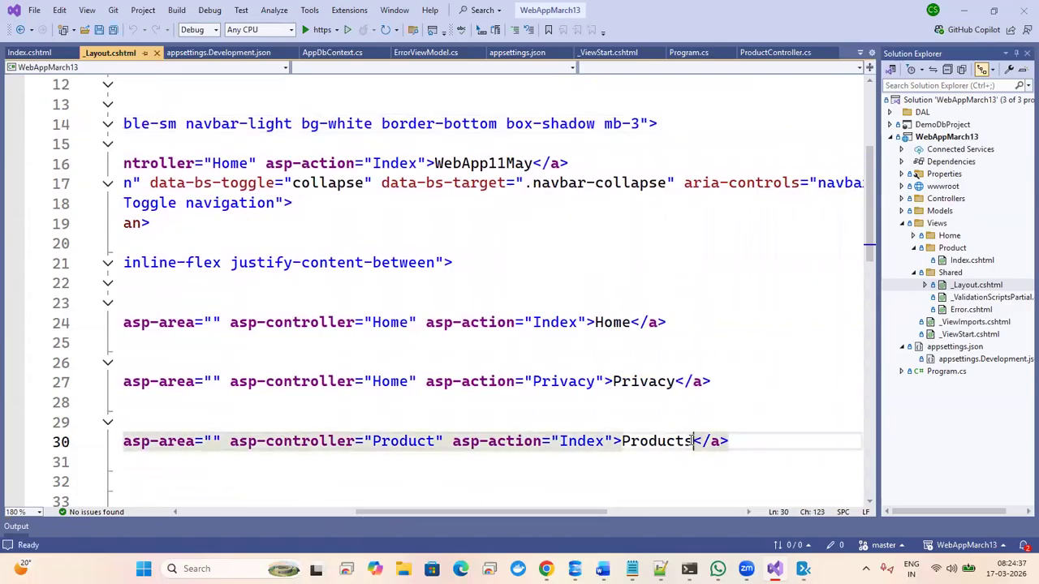
key("BackSpace")
type("List")
key("ctrl+s")
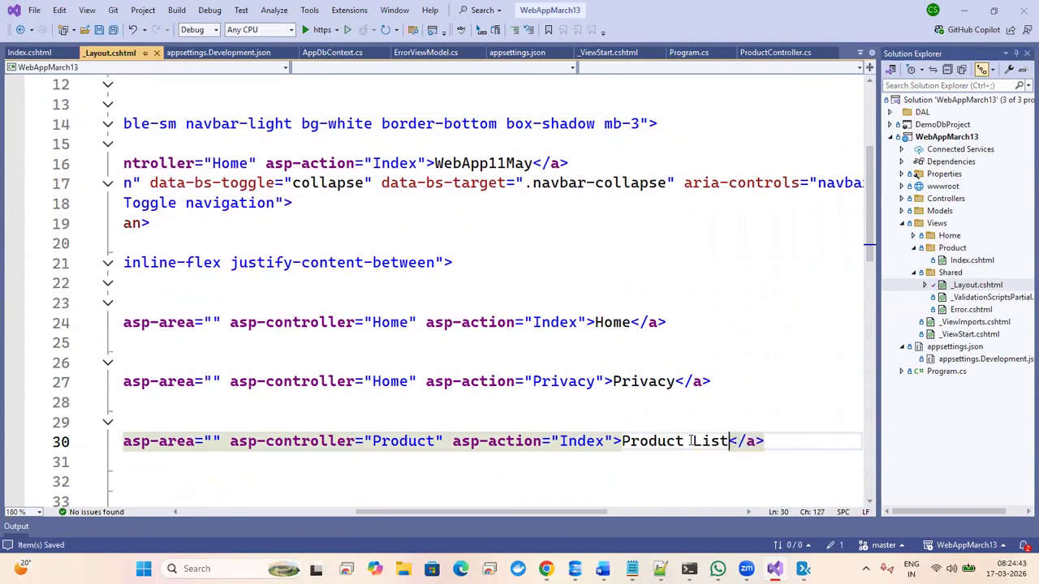
- Rename the Privacy link to 'Privacy info' and Home to 'Index', then save _Layout.cshtml
double_click(656, 442)
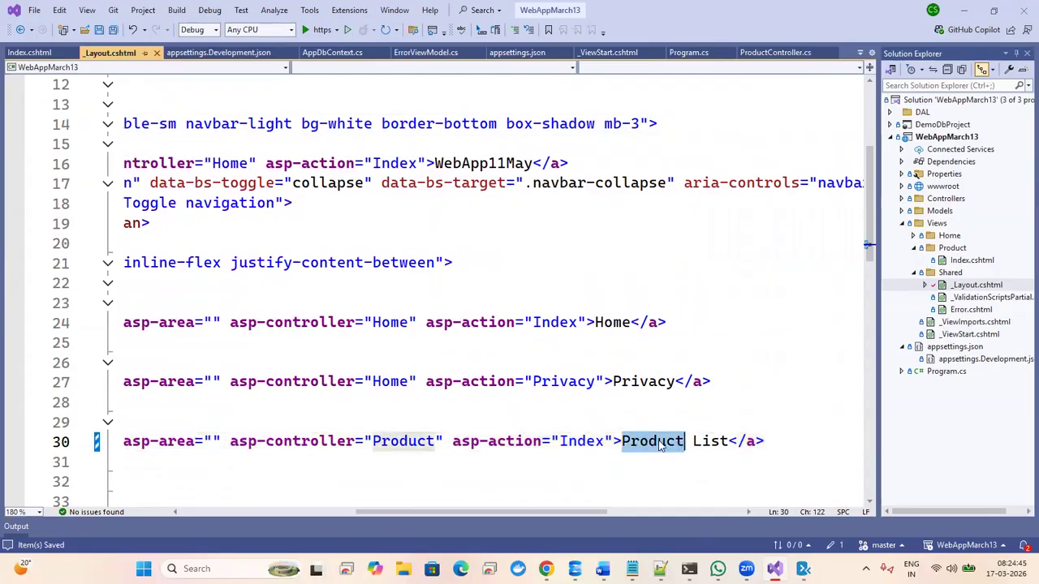
double_click(710, 442)
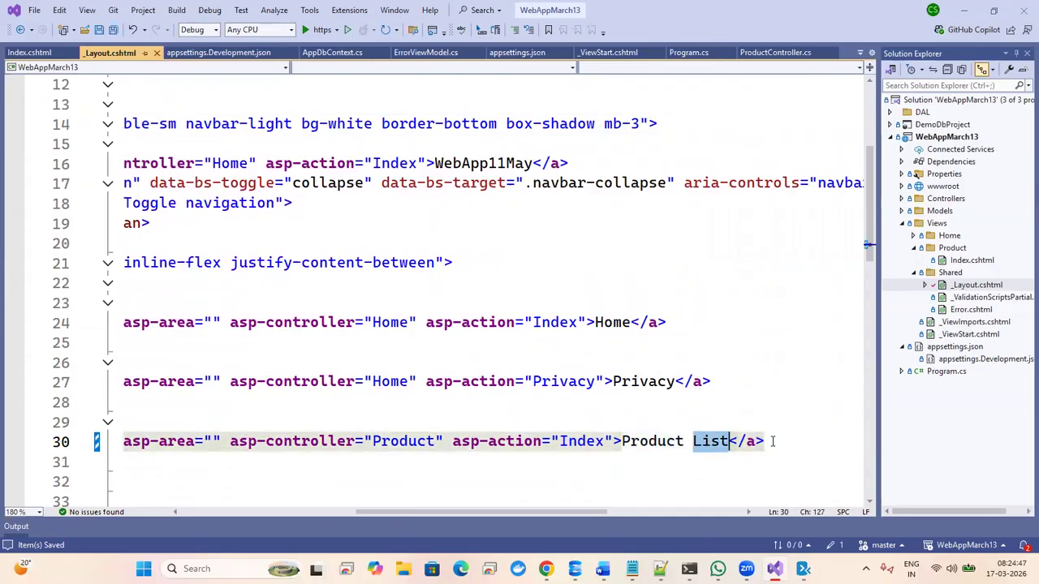
left_click(675, 382)
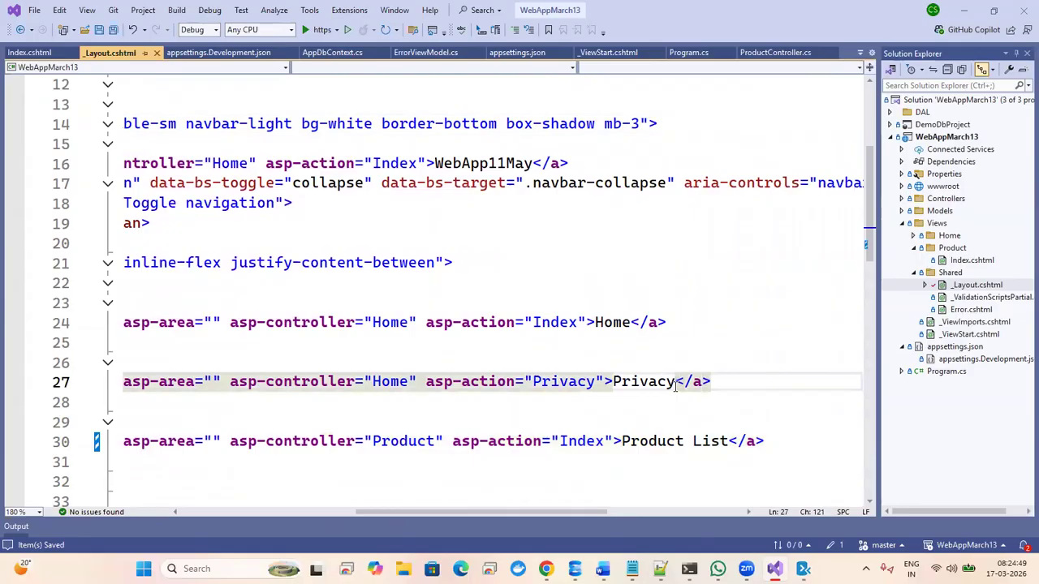
type("in")
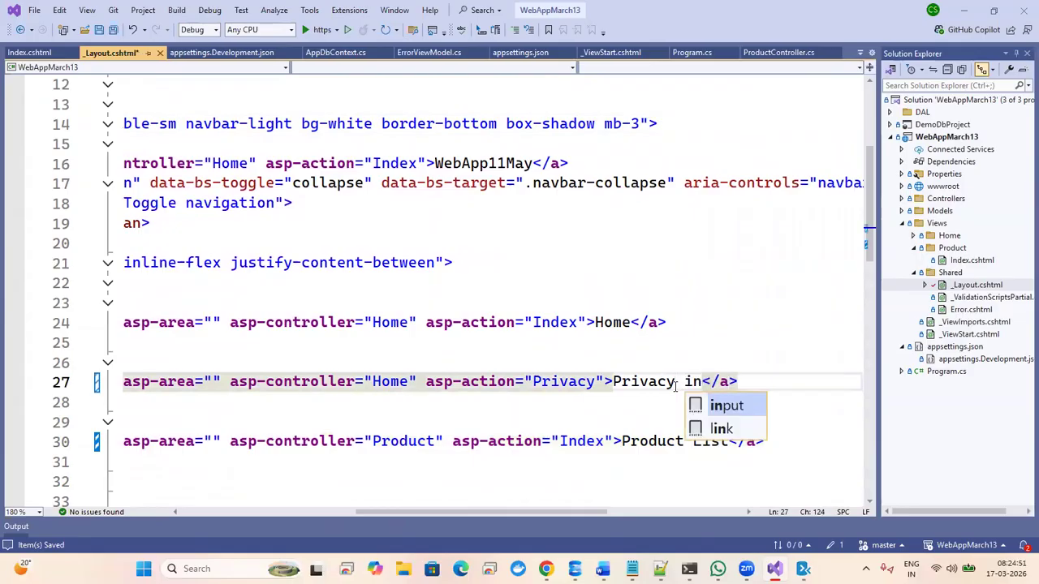
type("fo")
left_click(603, 324)
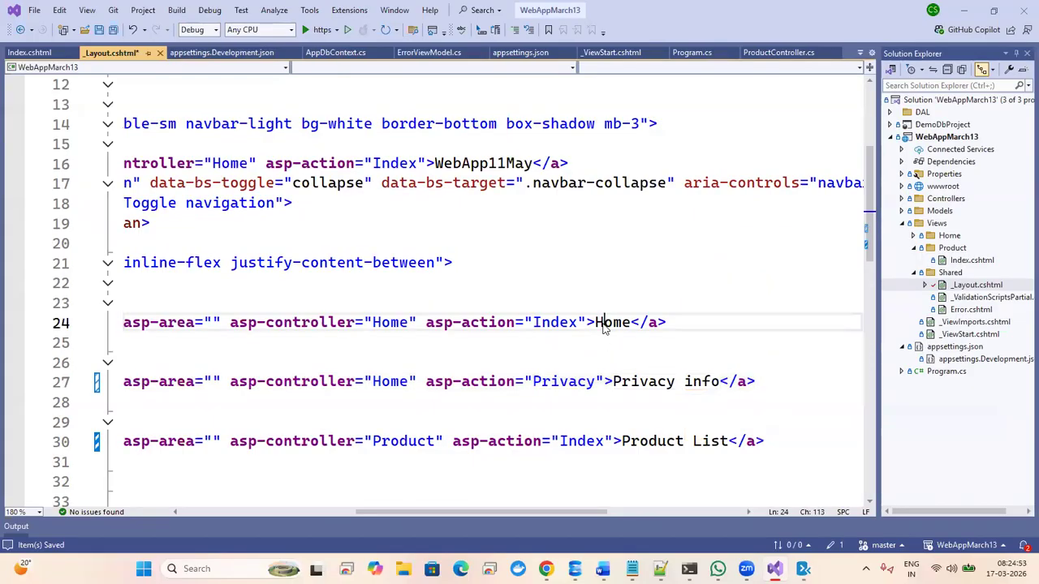
double_click(603, 324)
type("Index")
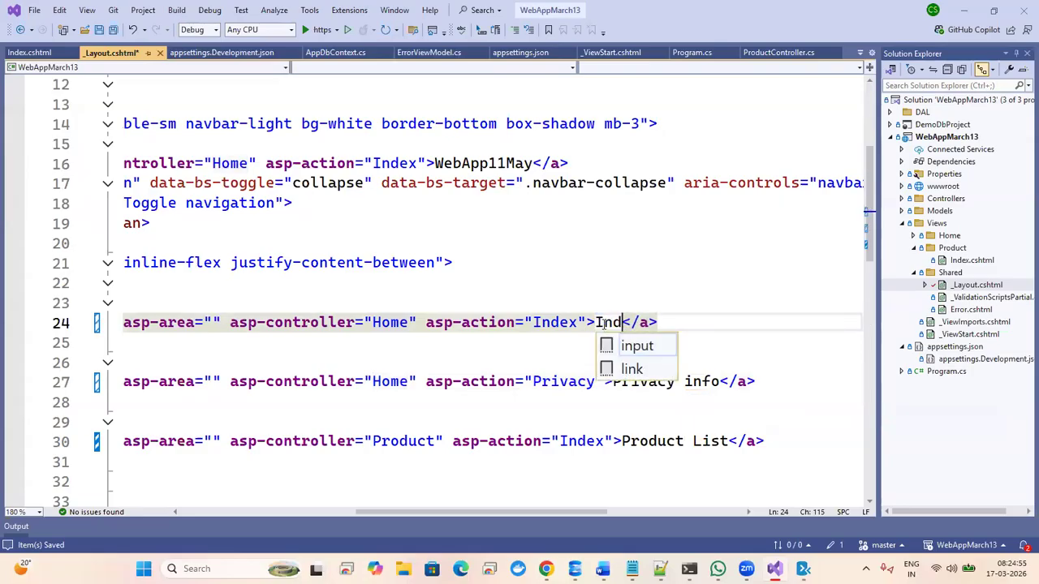
left_click(612, 308)
key("ctrl+s")
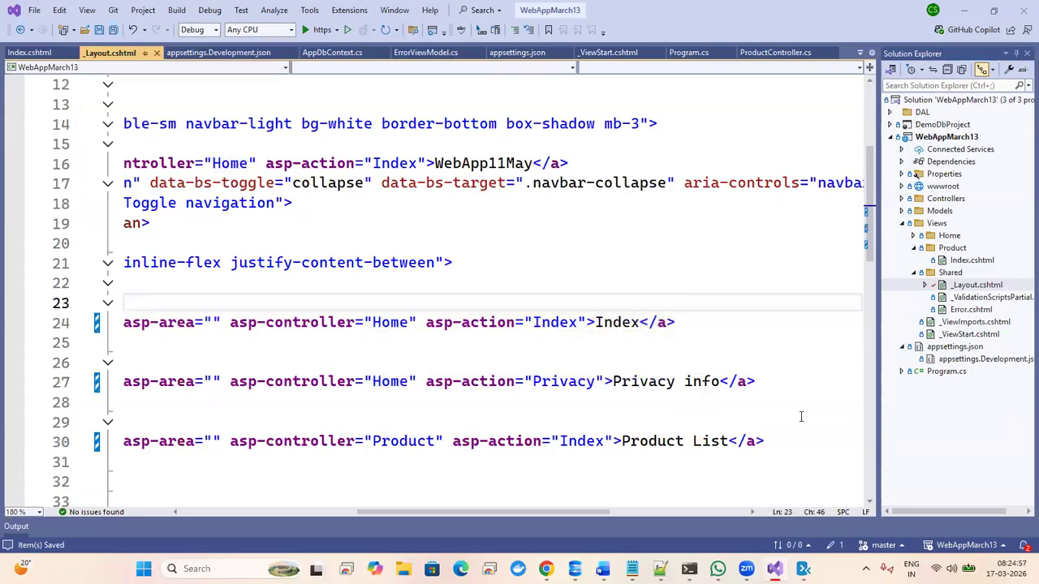
- Commit all changes as 'changes menu info' and push, pulling remote changes first
left_click(835, 545)
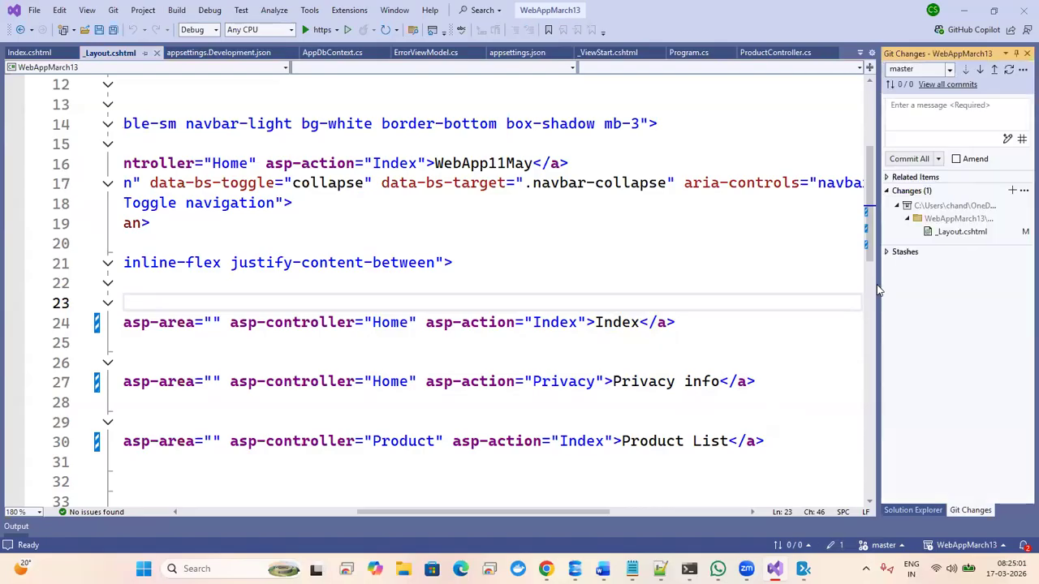
left_click_drag(874, 293, 594, 290)
left_click(654, 120)
type("changes me")
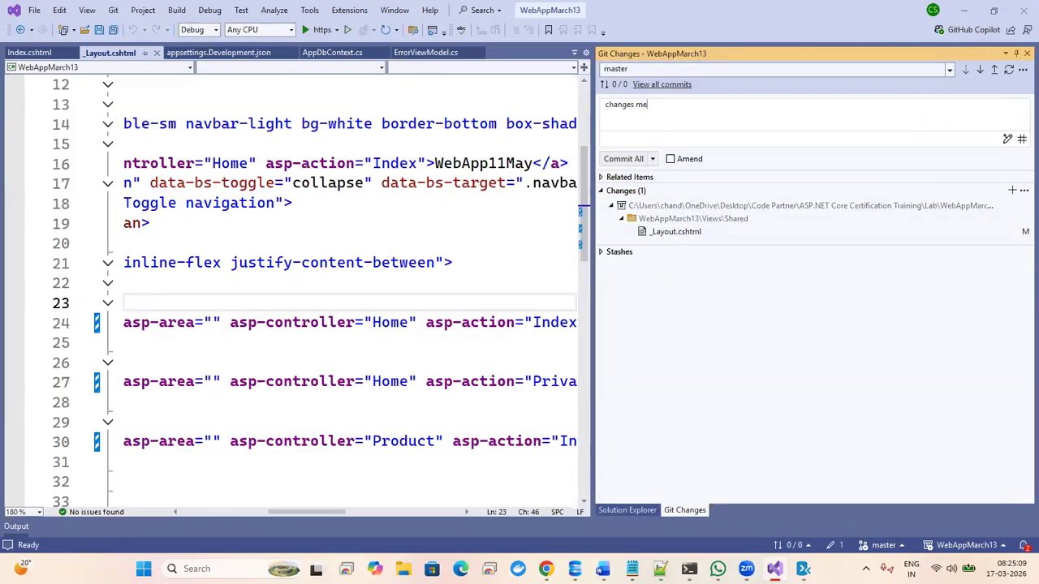
type("nu info")
left_click(652, 159)
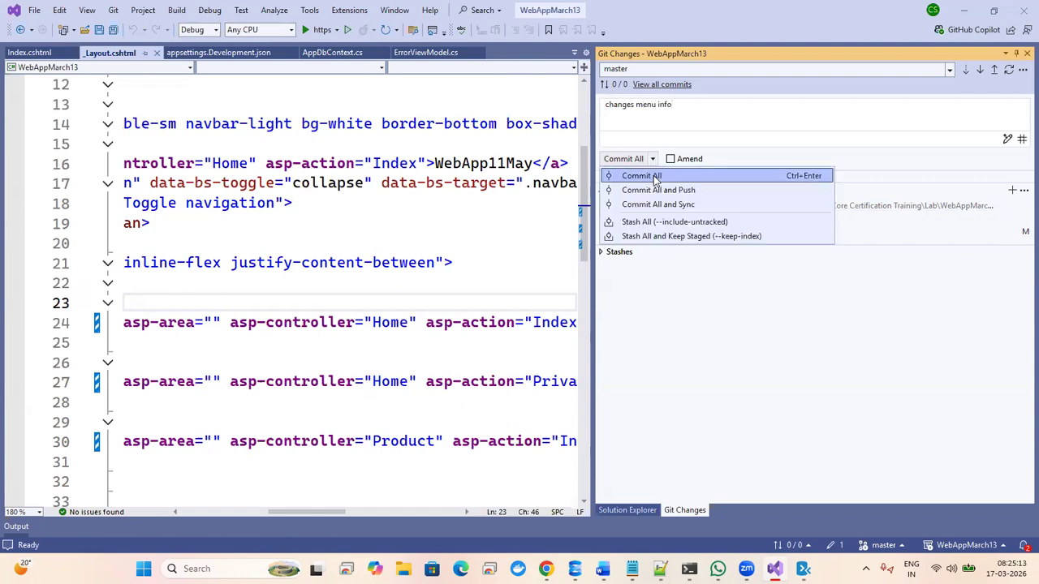
left_click(653, 190)
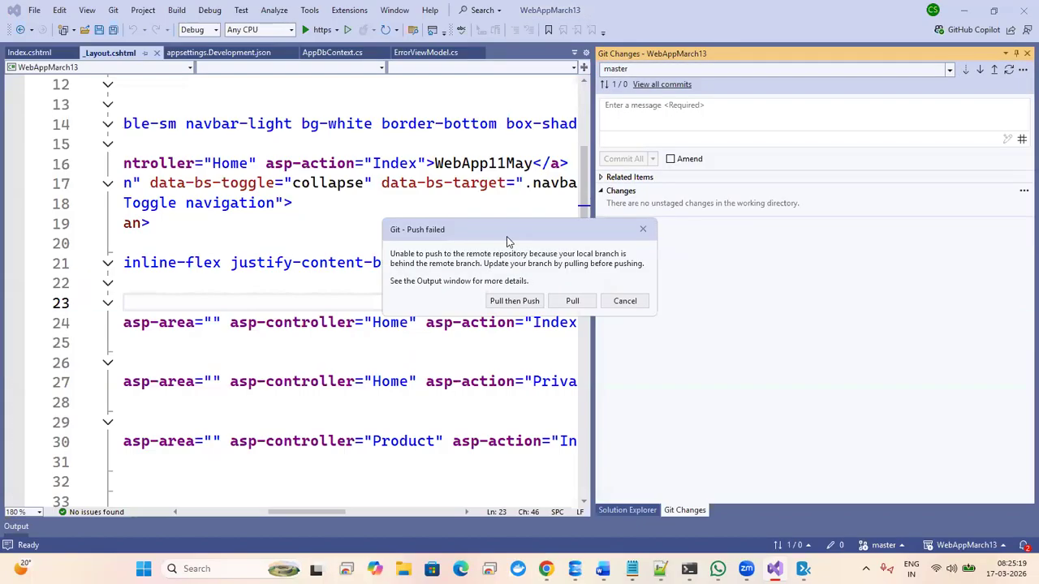
left_click(509, 302)
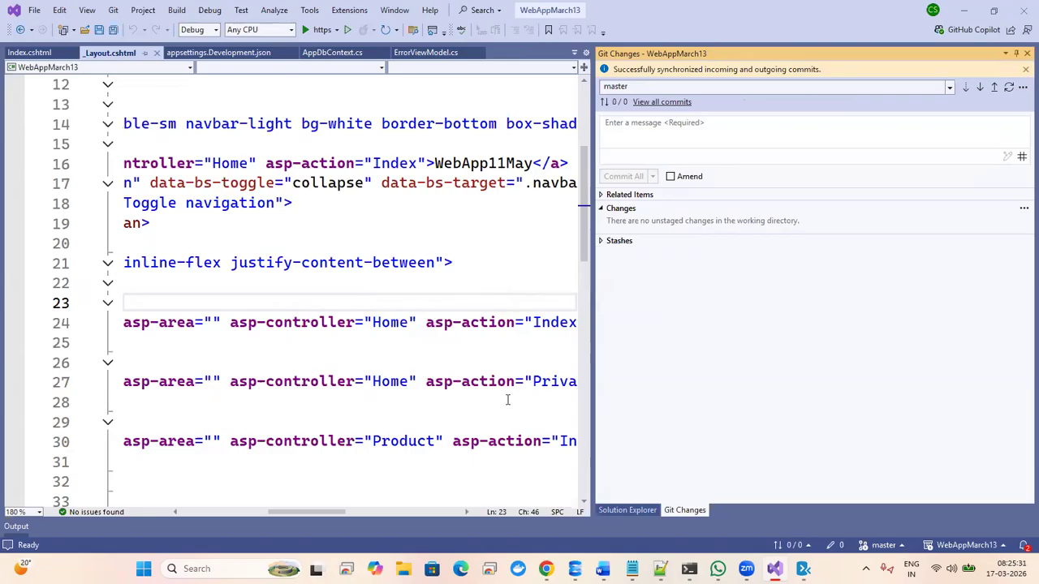
mouse_move(545, 568)
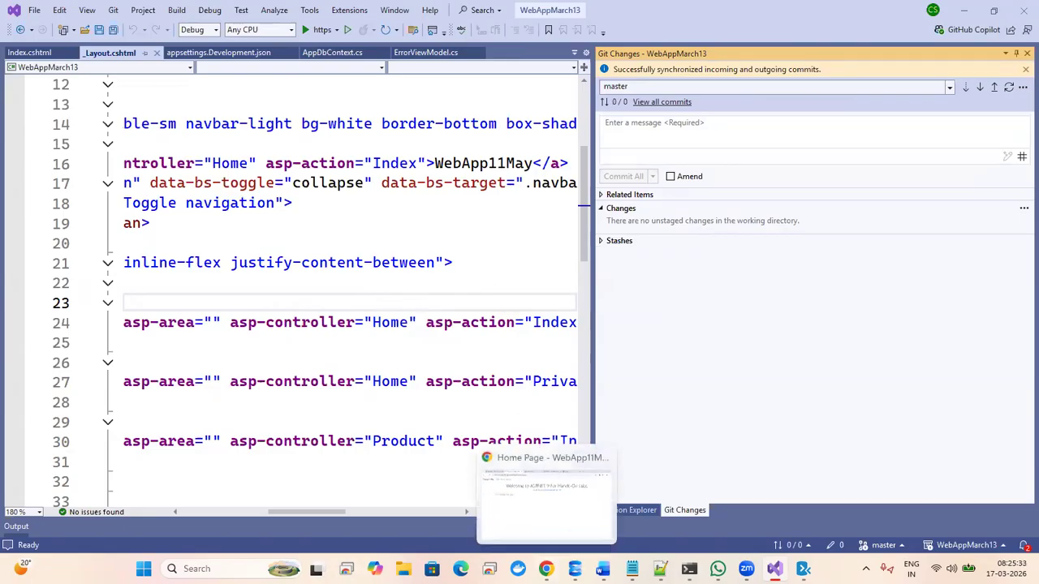
- In Chrome, open the pipeline's newly queued run #20260317.4
left_click(545, 495)
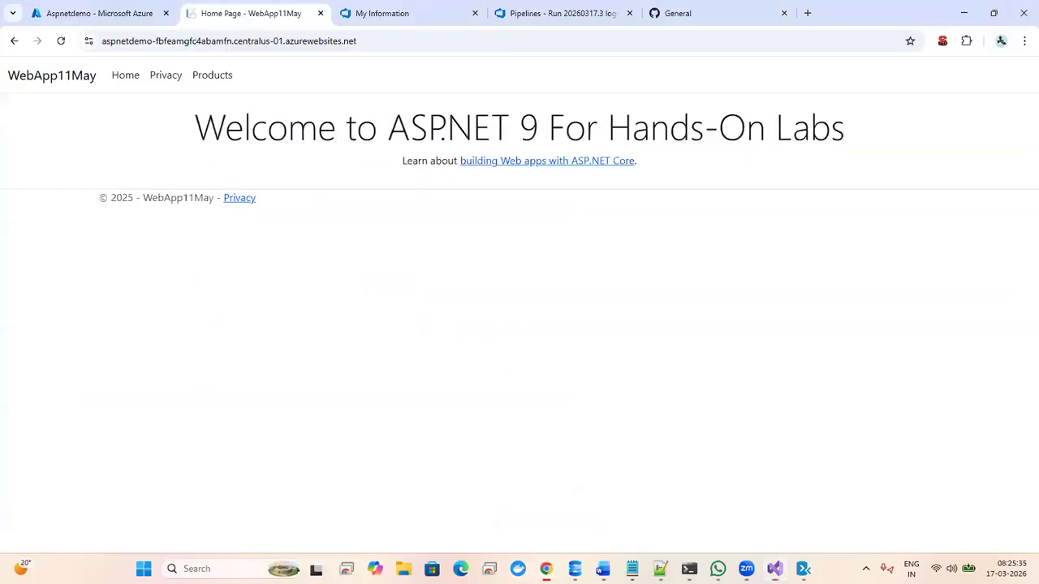
left_click(400, 15)
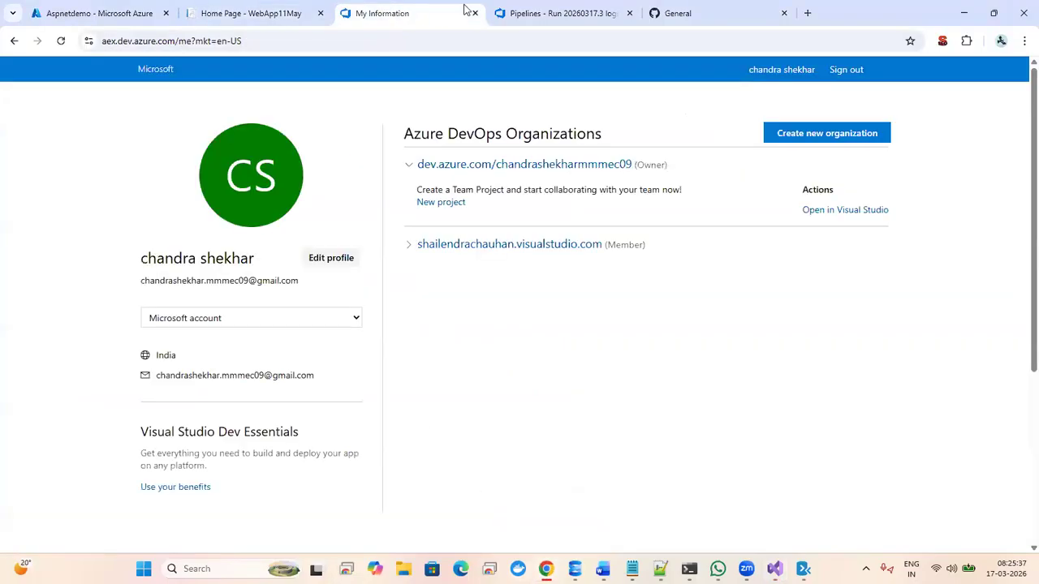
left_click(539, 12)
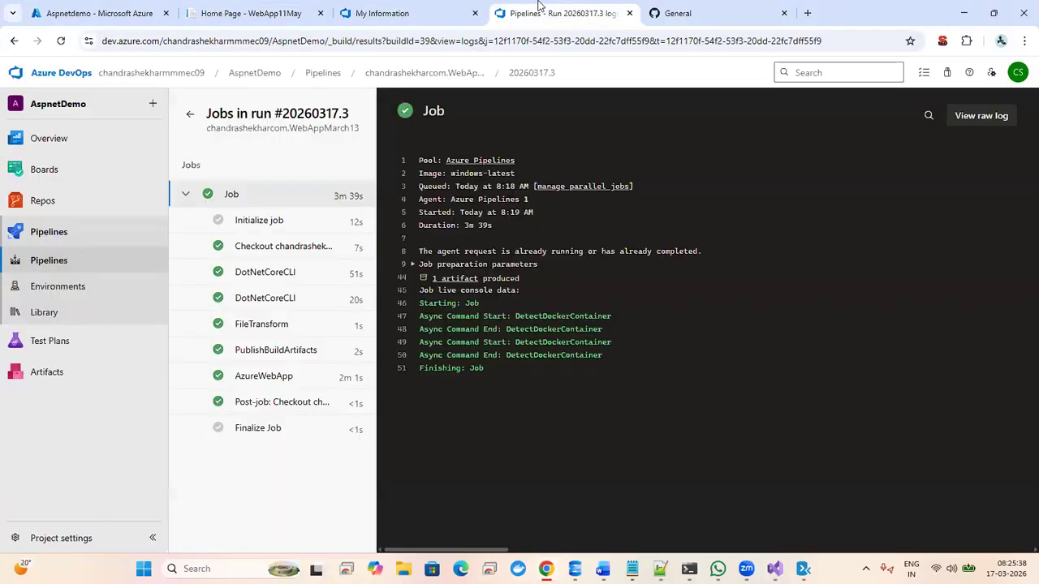
left_click(51, 260)
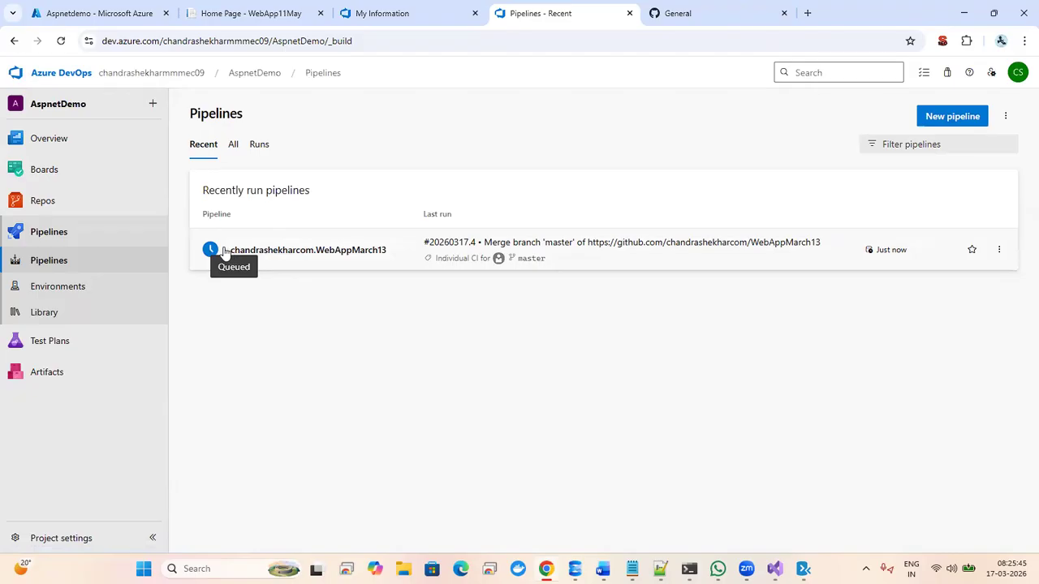
left_click(409, 239)
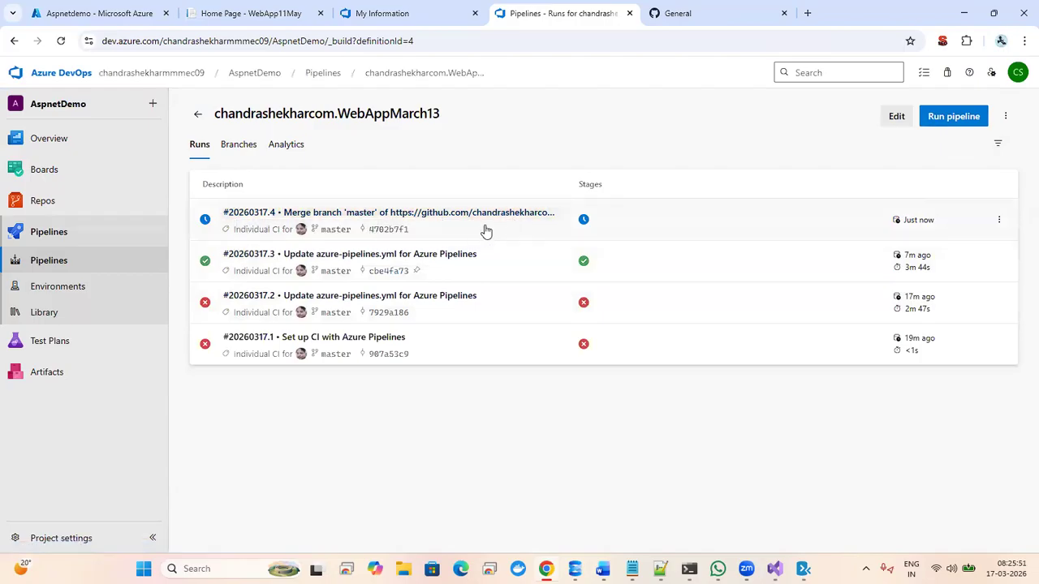
left_click(653, 219)
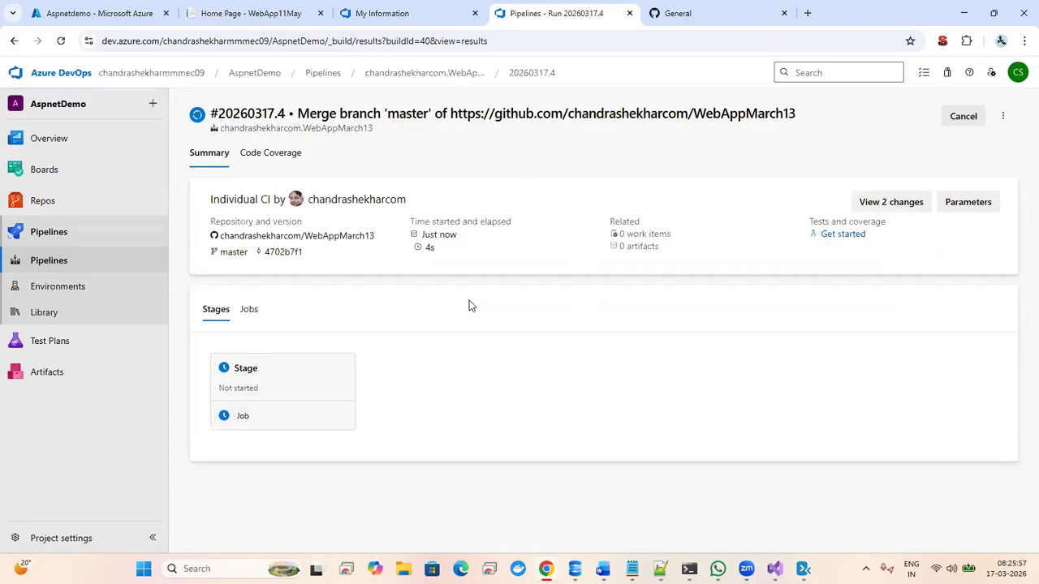
- Switch to the live site's home page and reload it to check for changes
mouse_move(382, 13)
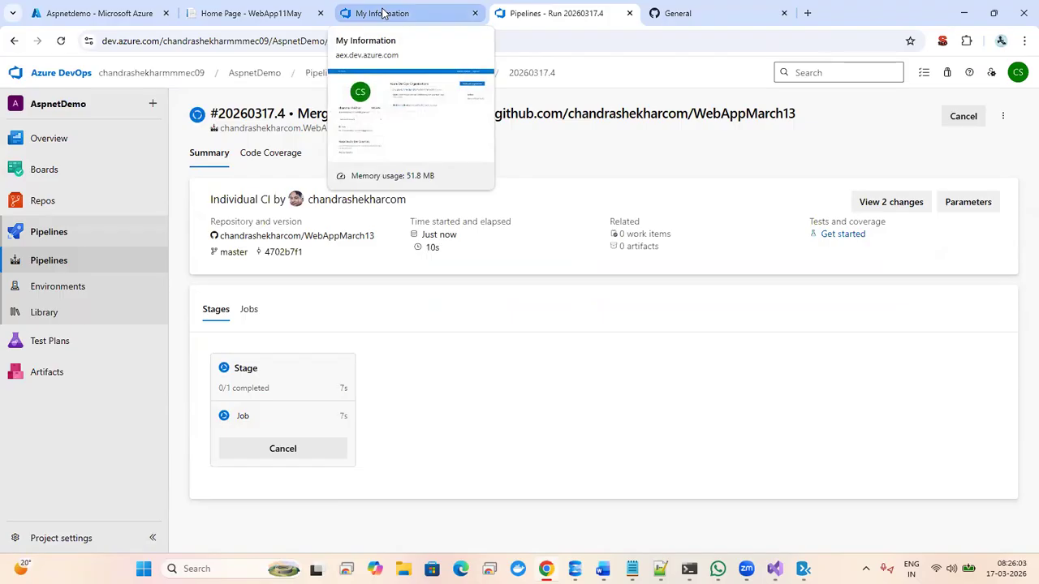
left_click(249, 15)
left_click(61, 41)
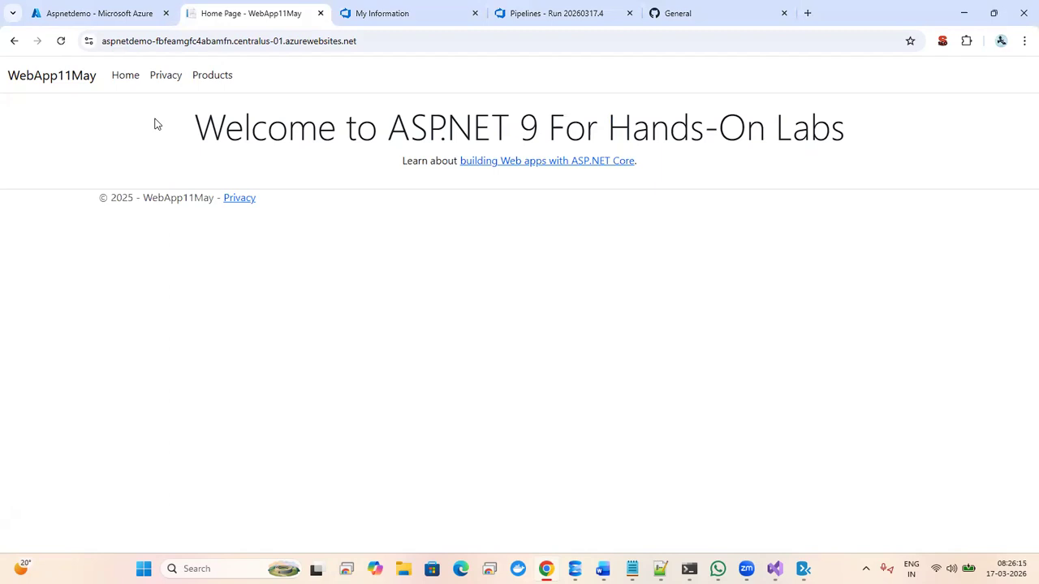
- Reload the live site twice more, then return to the running #20260317.4 summary
left_click(61, 42)
left_click(62, 41)
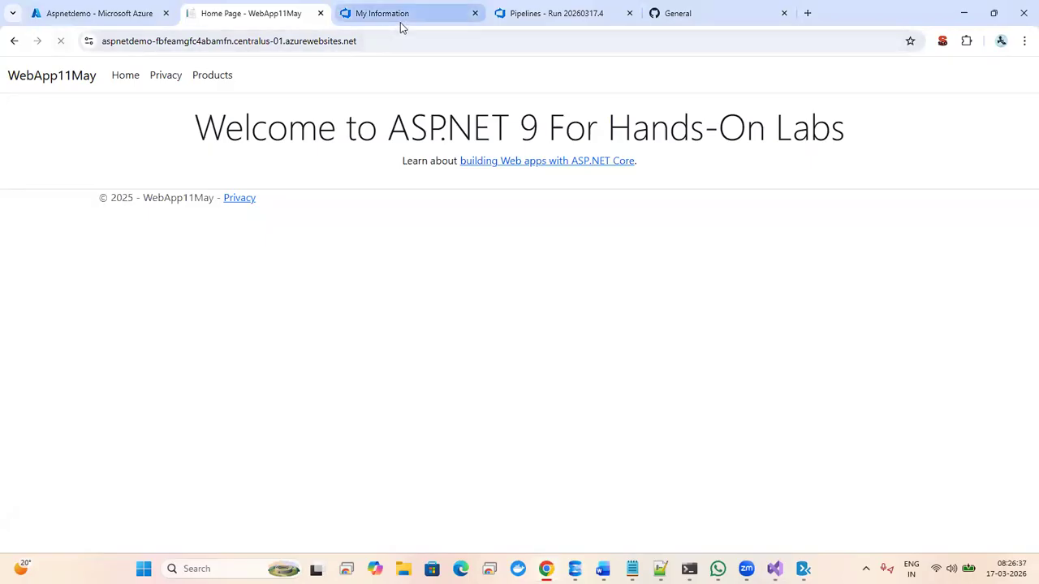
left_click(398, 23)
left_click(556, 13)
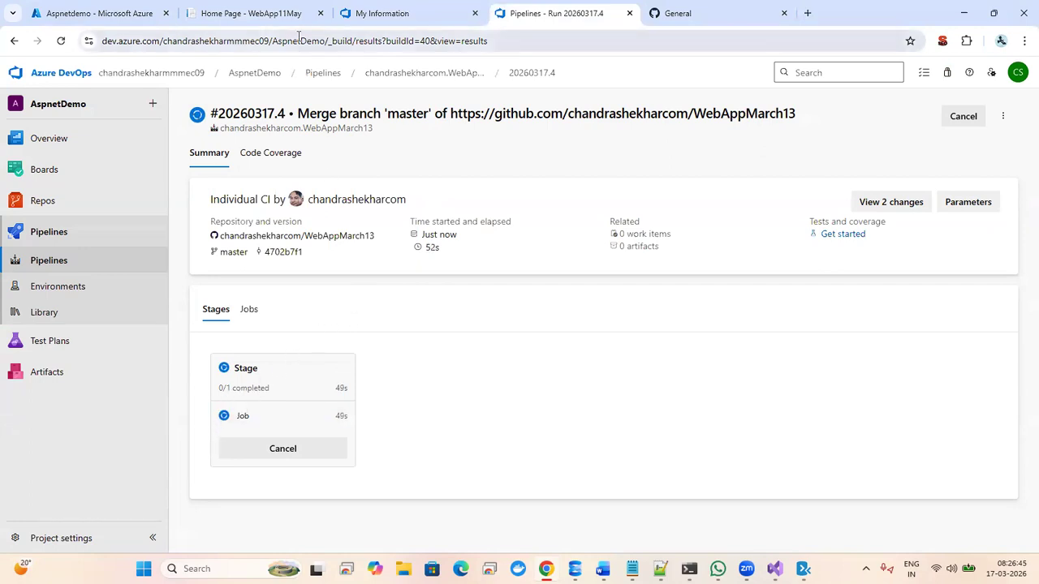
- Glance at the live home page, then follow run #20260317.4's 2 warnings and published artifact
left_click(243, 10)
left_click(545, 10)
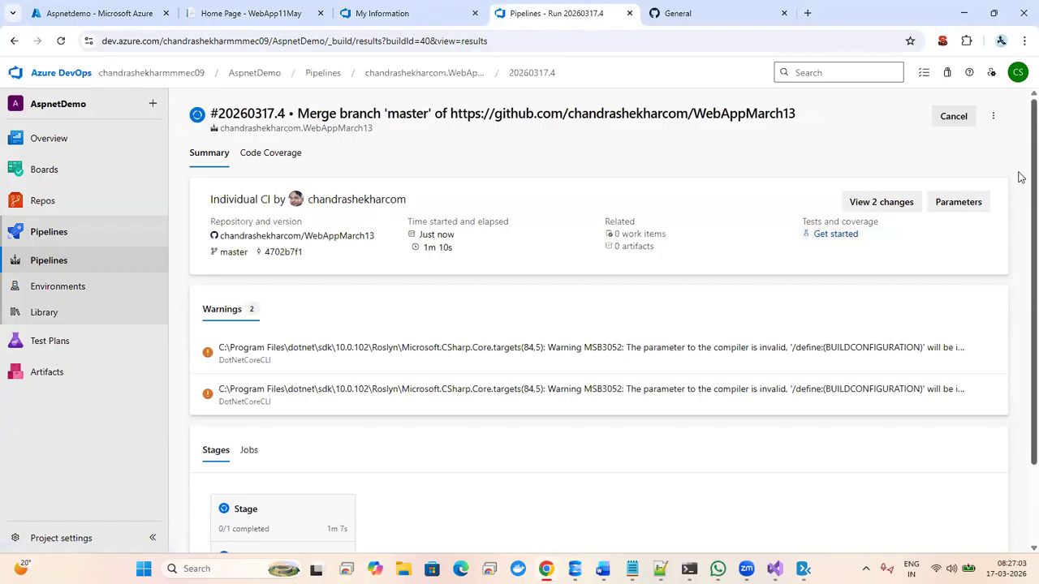
scroll(1018, 243, "down", 2)
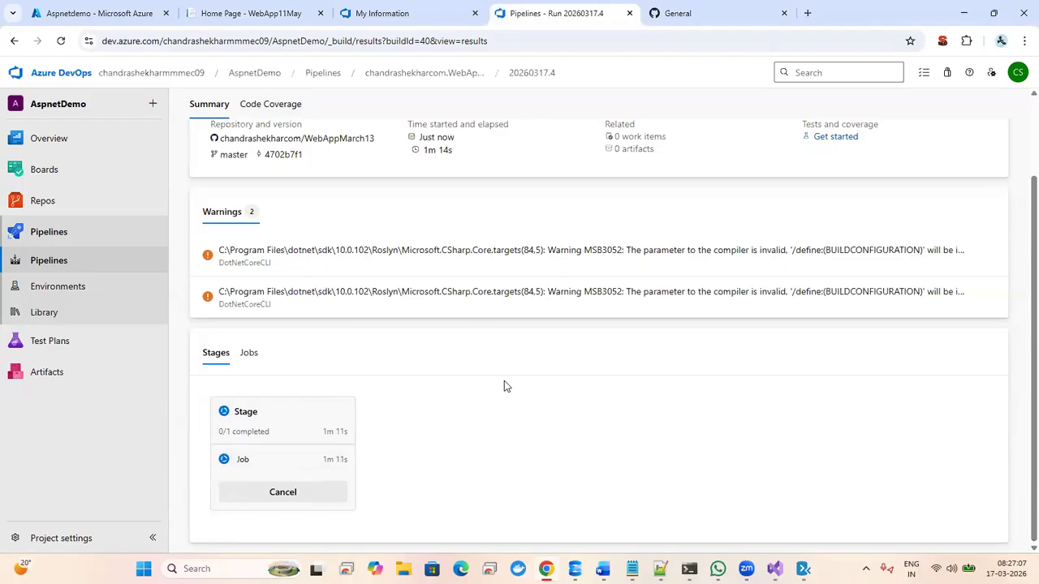
scroll(1018, 167, "up", 2)
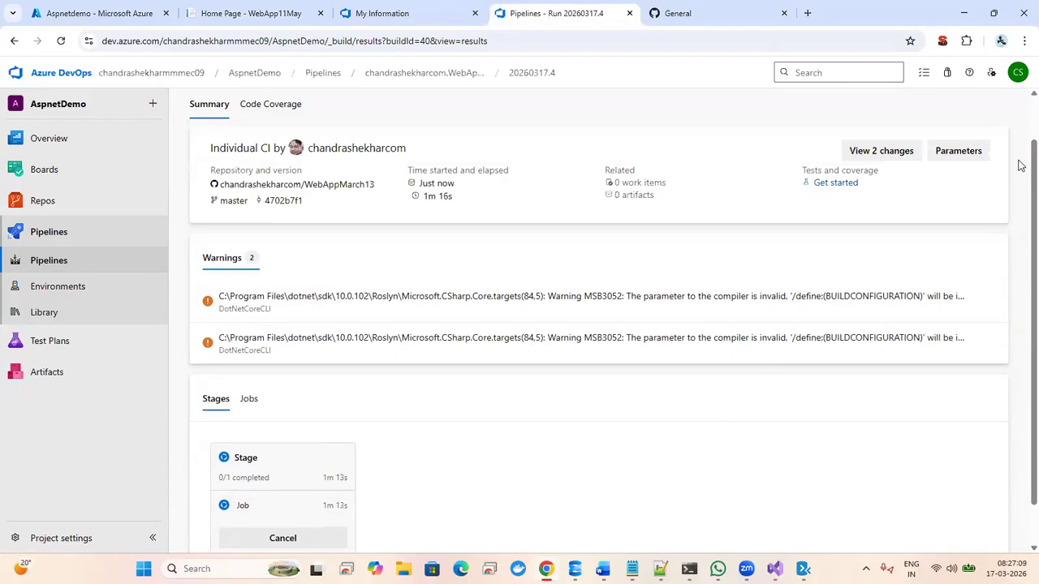
scroll(1020, 165, "down", 2)
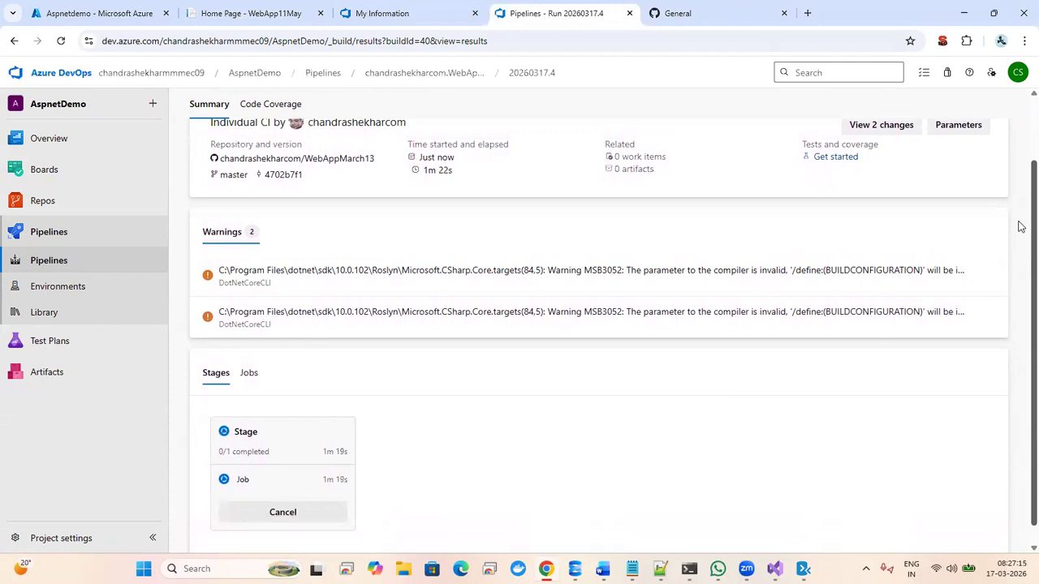
scroll(1019, 260, "down", 1)
scroll(1019, 202, "up", 2)
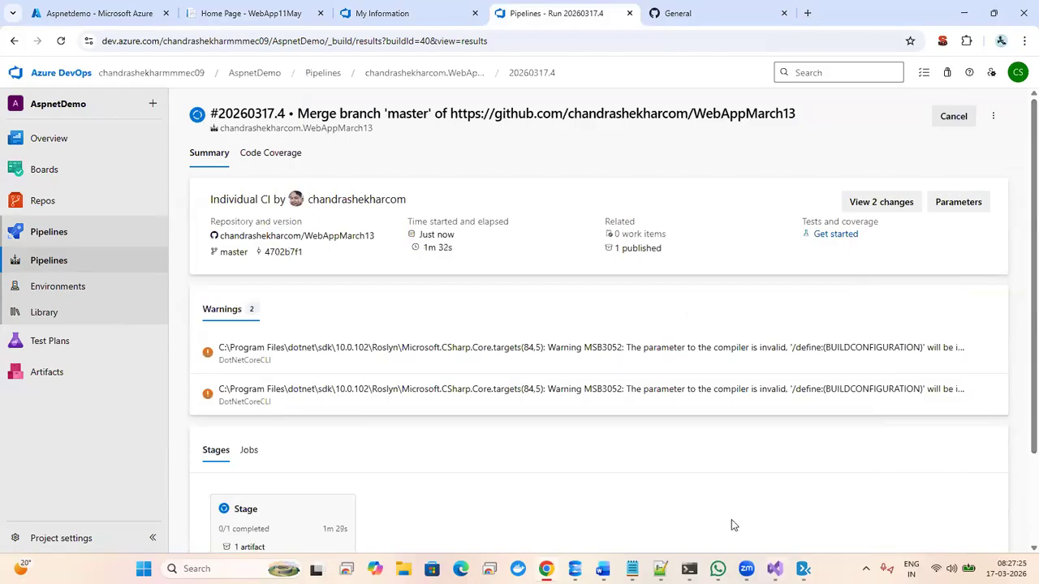
left_click(680, 15)
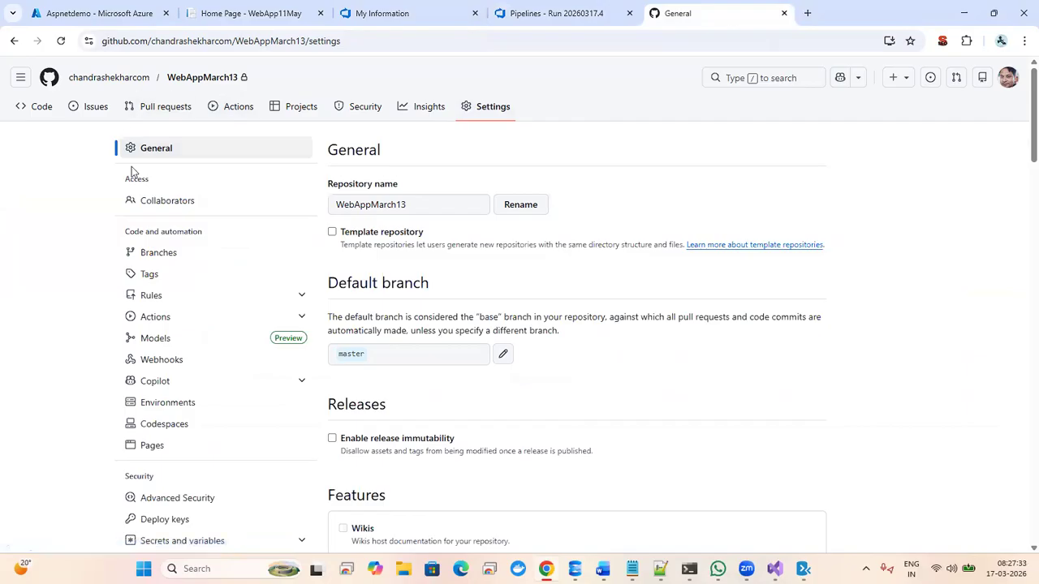
- Open the GitHub account's profile overview, briefly checking the Word notes document
left_click(98, 80)
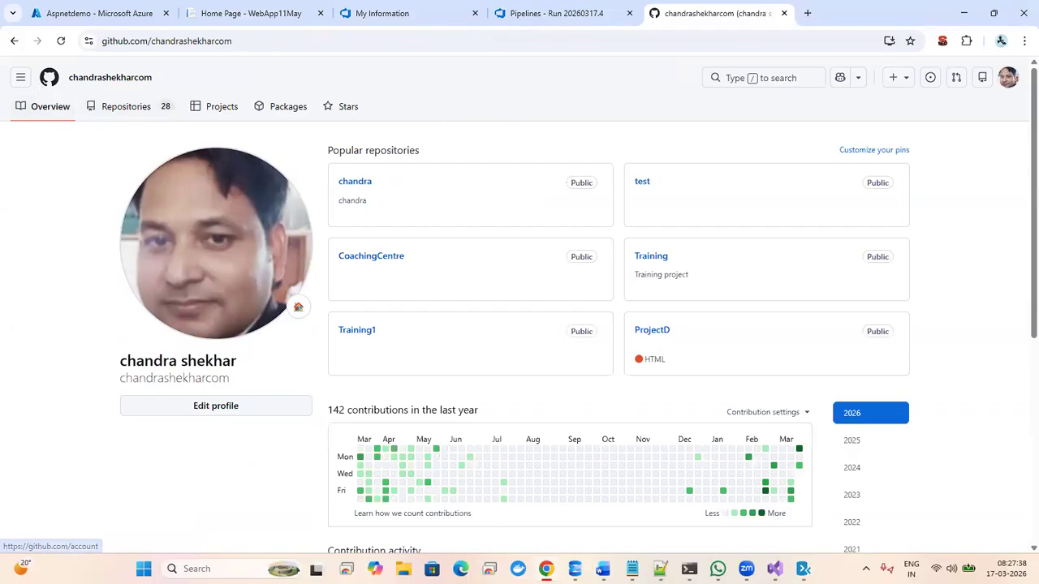
left_click(602, 568)
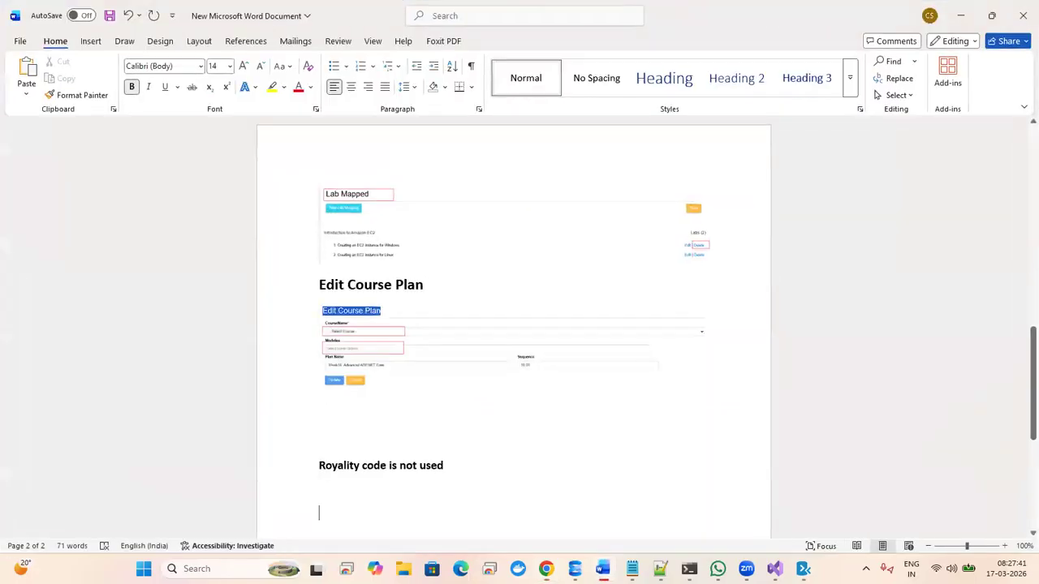
left_click(602, 568)
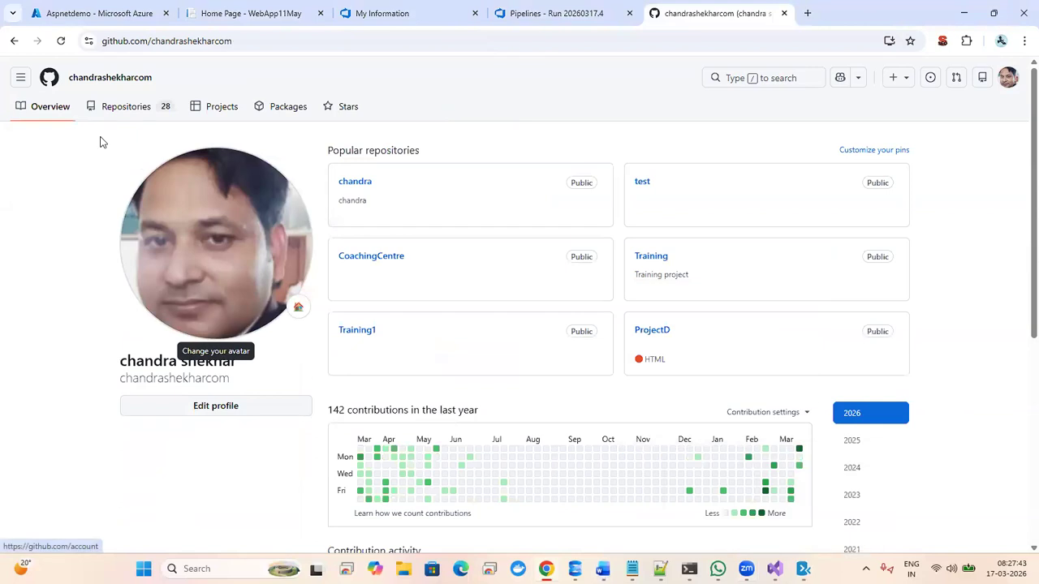
- Open WebAppMarch13/WebAppMarch13.csproj in the WebAppMarch13 repository and select its file name
left_click(24, 79)
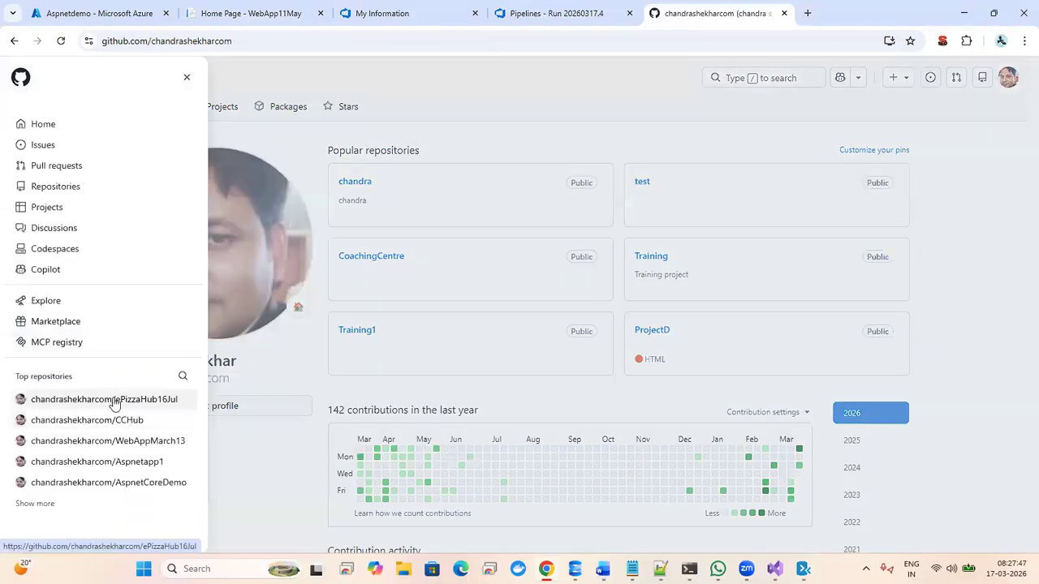
left_click(102, 445)
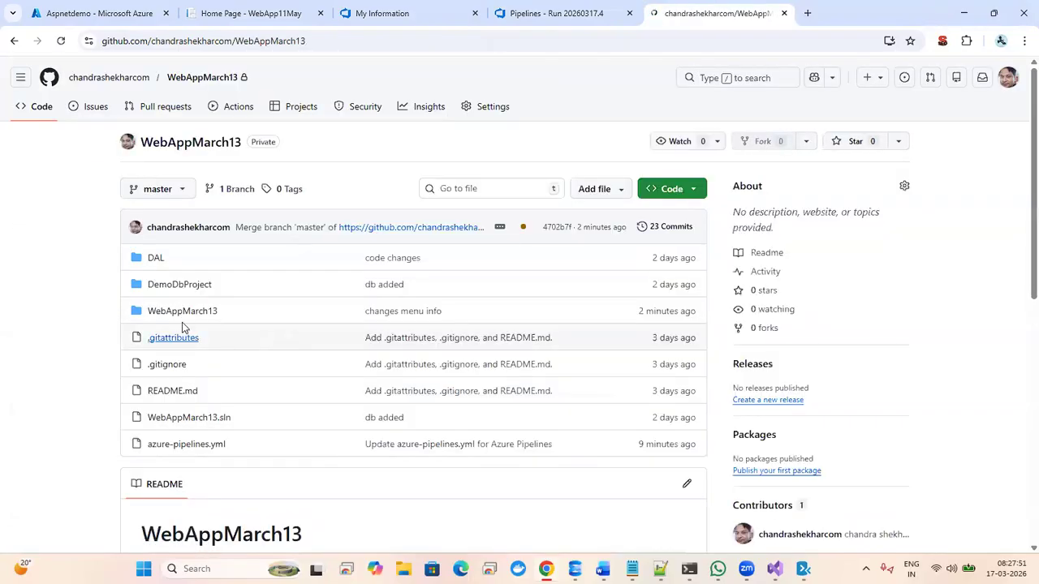
left_click(182, 314)
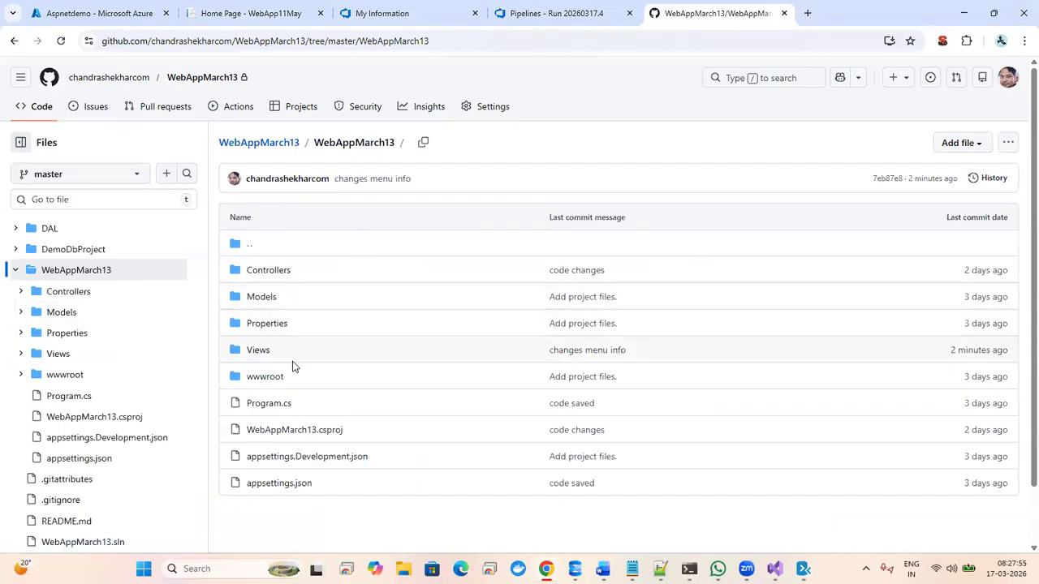
left_click(282, 430)
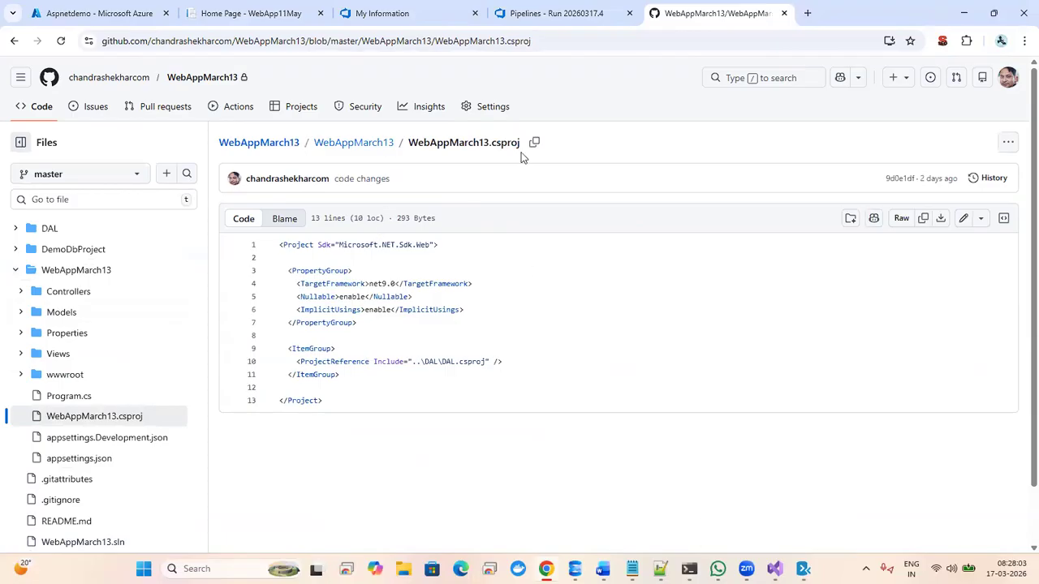
left_click_drag(520, 146, 332, 155)
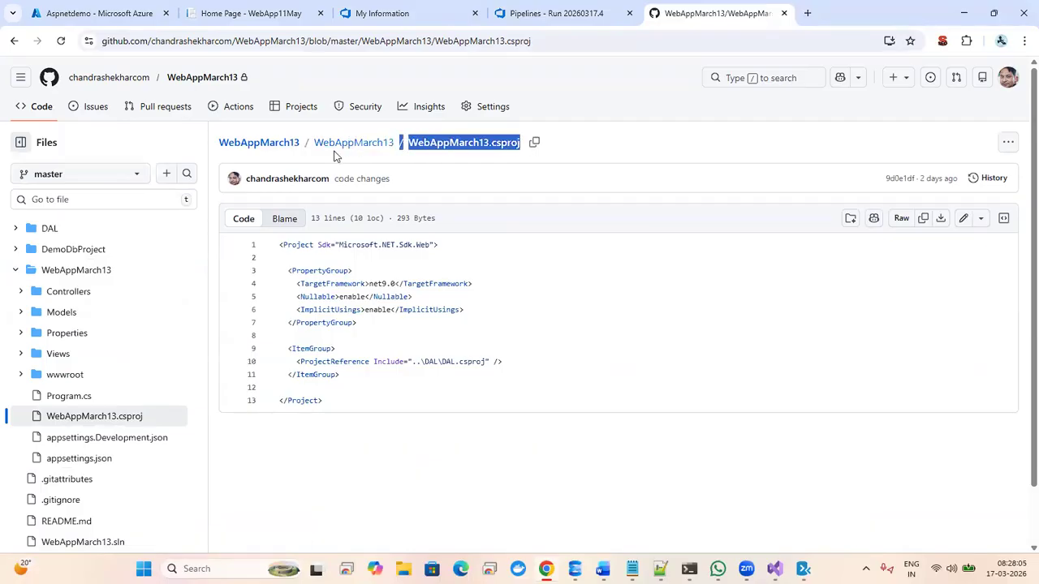
left_click(775, 569)
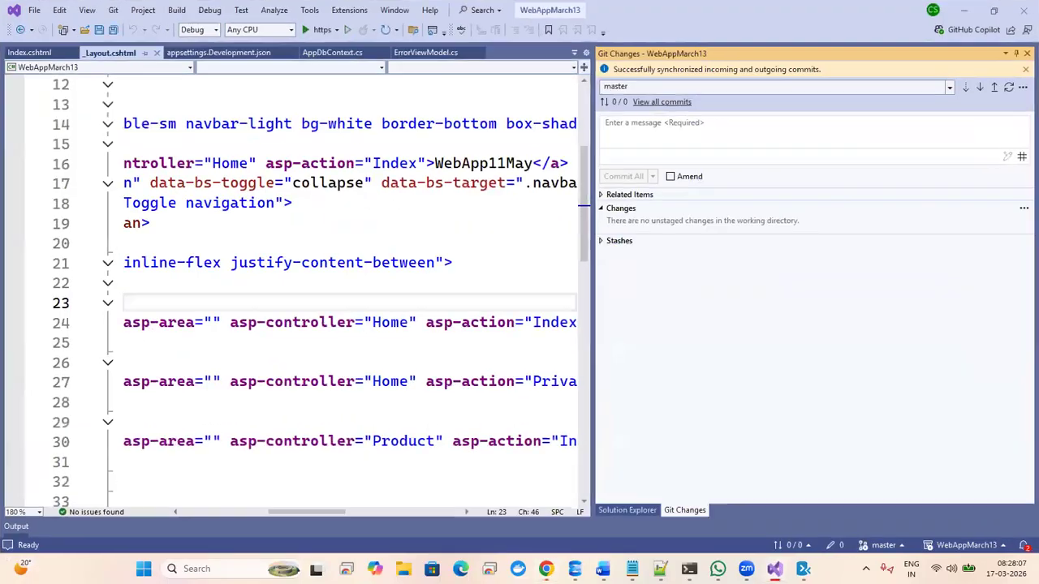
- Dismiss the sync message and Git Changes, then open the WebAppMarch13 project folder in File Explorer
left_click(1023, 70)
left_click(1026, 55)
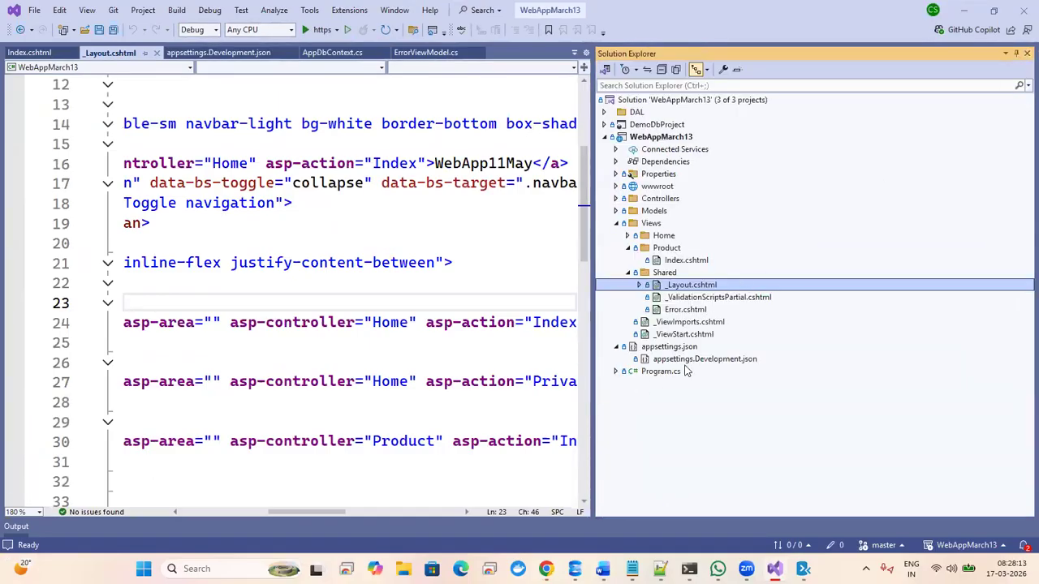
left_click(617, 223)
left_click(638, 138)
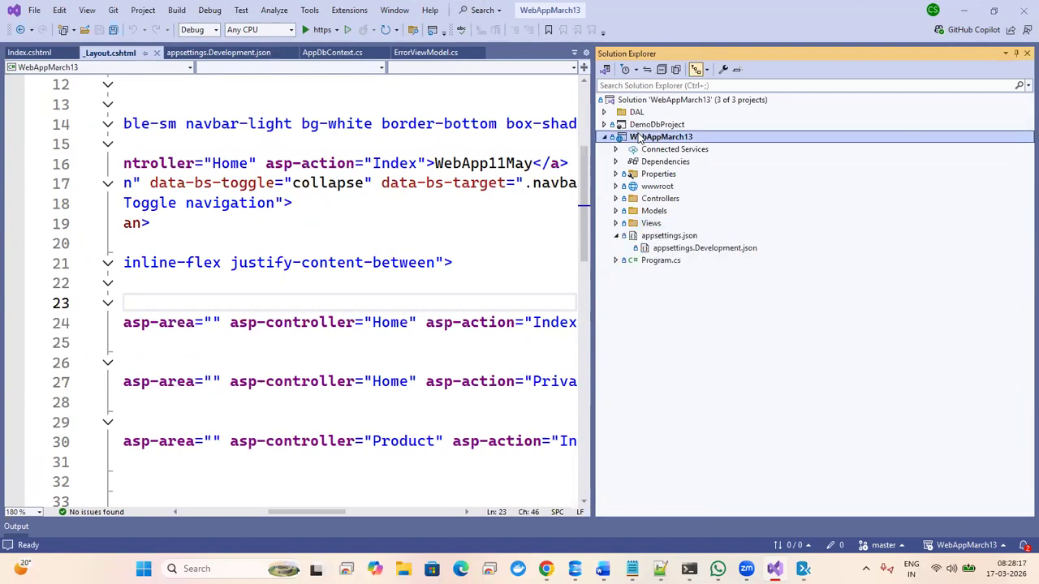
right_click(638, 138)
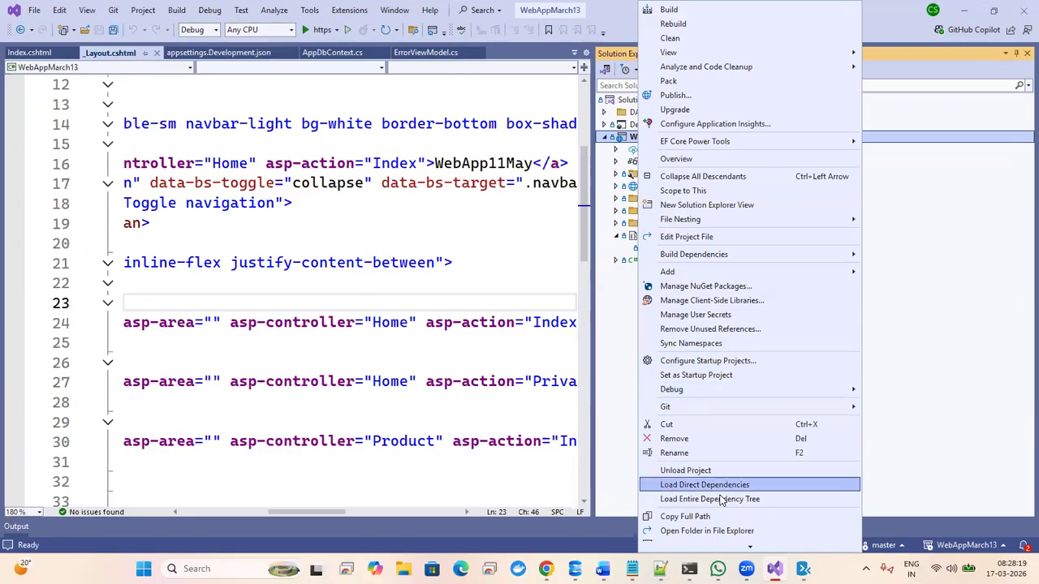
left_click(705, 530)
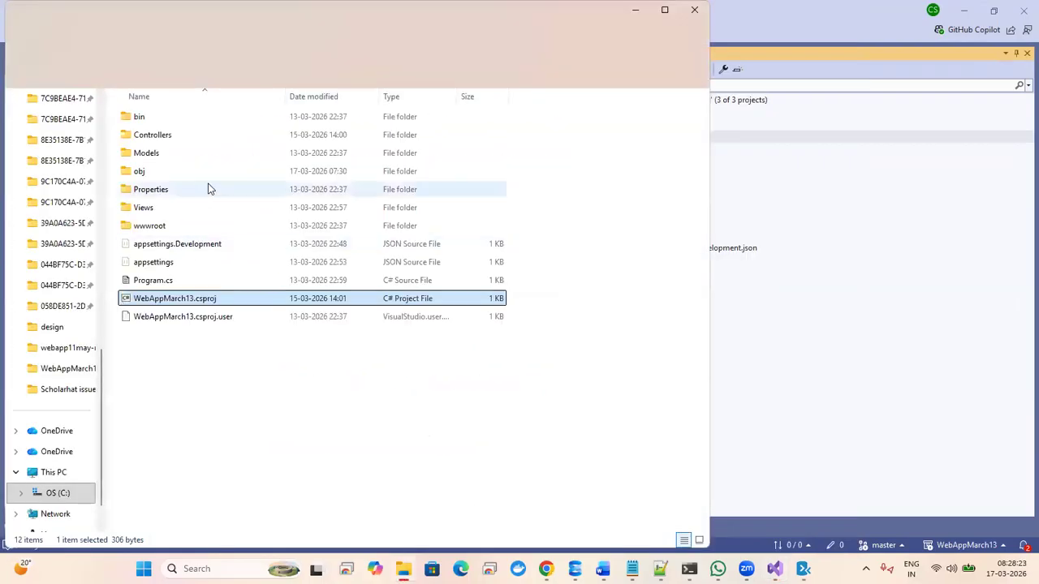
- Open WebAppMarch13.csproj with Edit with Notepad++
right_click(157, 303)
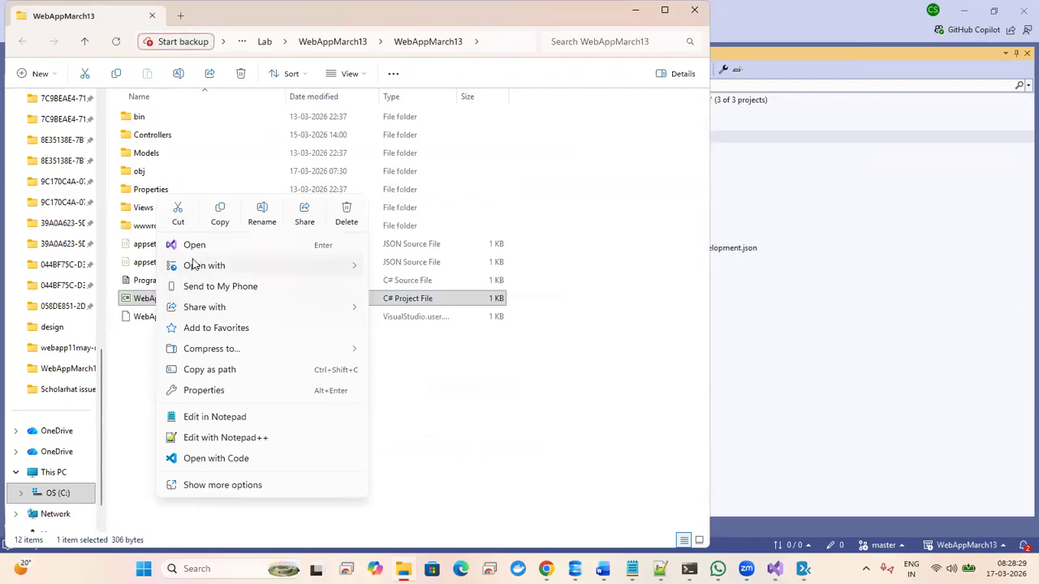
left_click(219, 436)
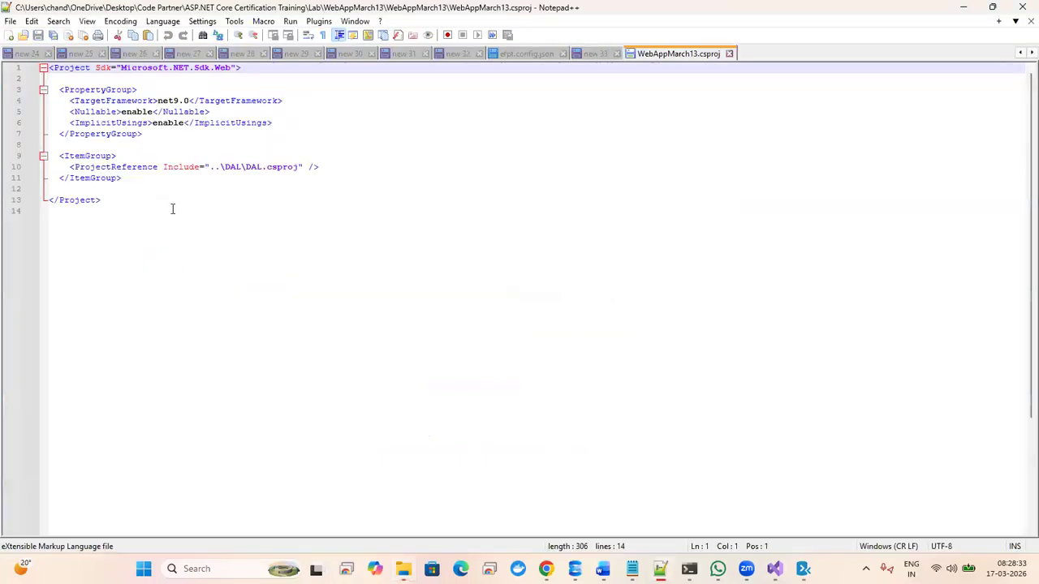
- Inspect the ..\DAL\DAL.csproj ProjectReference line and close WebAppMarch13.csproj unchanged
left_click(209, 166)
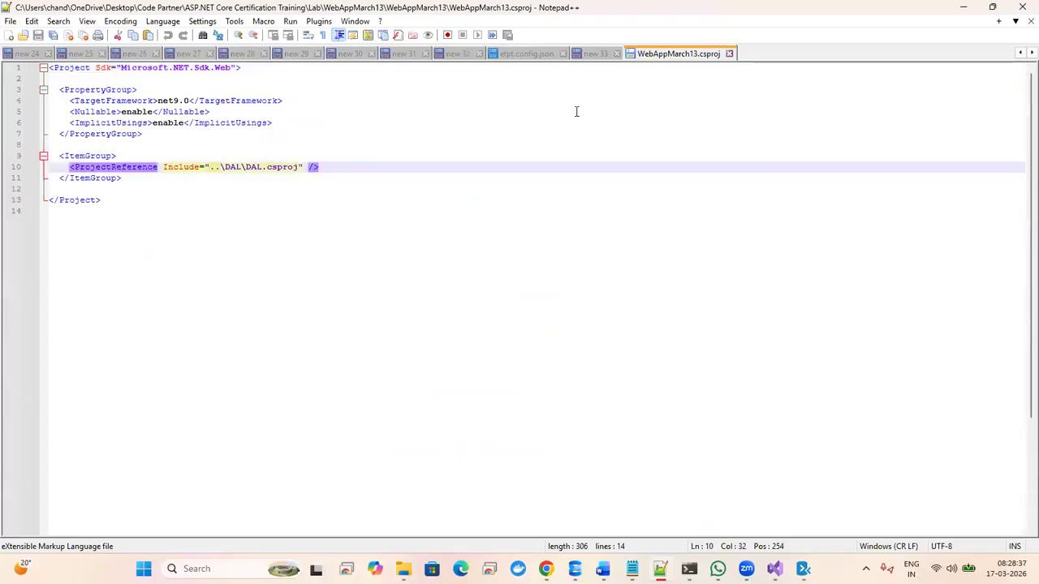
left_click(728, 53)
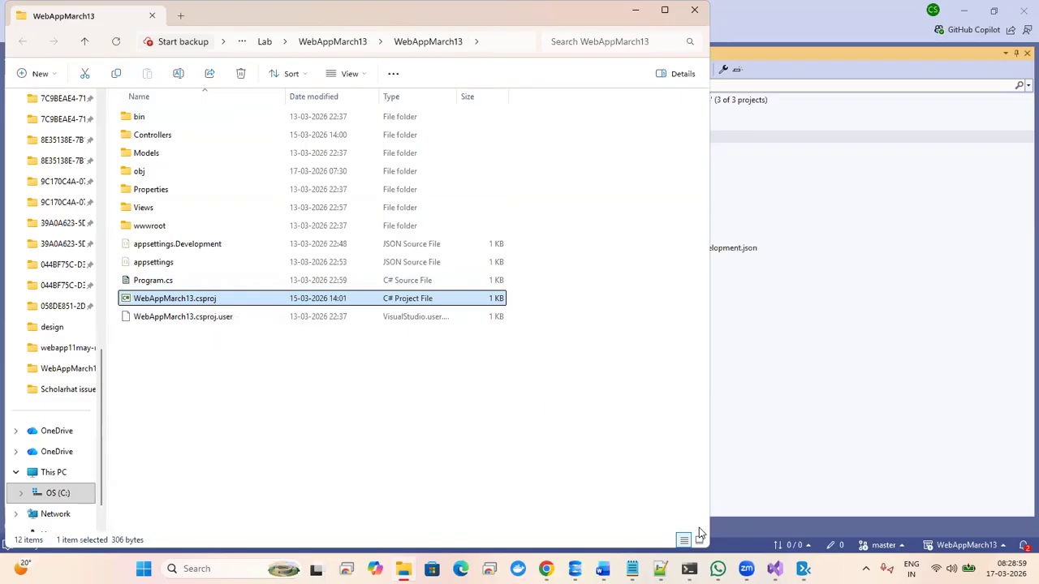
- Bring up and minimize Visual Studio, then switch Chrome to the Home Page - WebApp11May tab
mouse_move(775, 569)
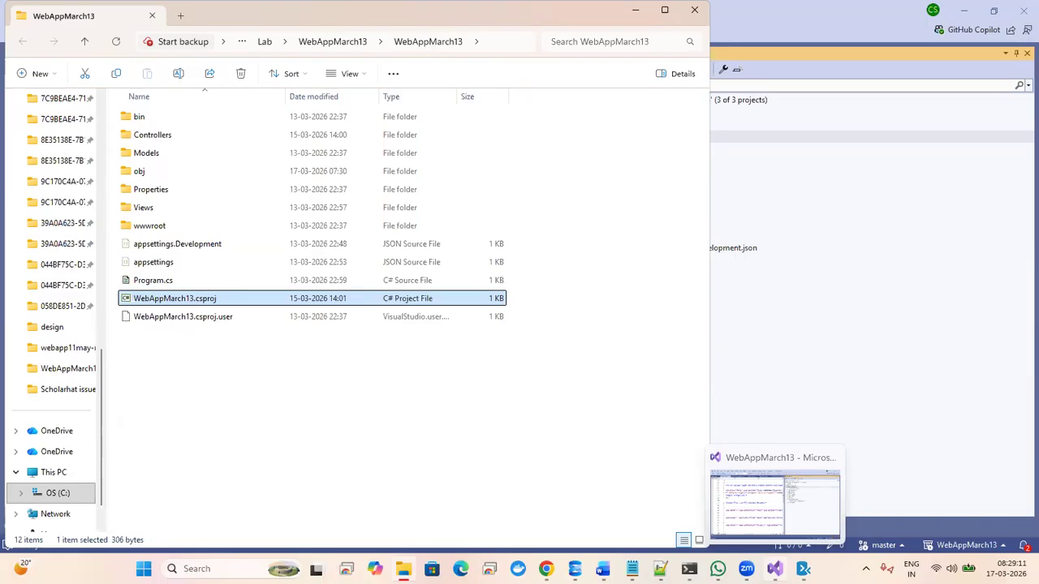
left_click(775, 569)
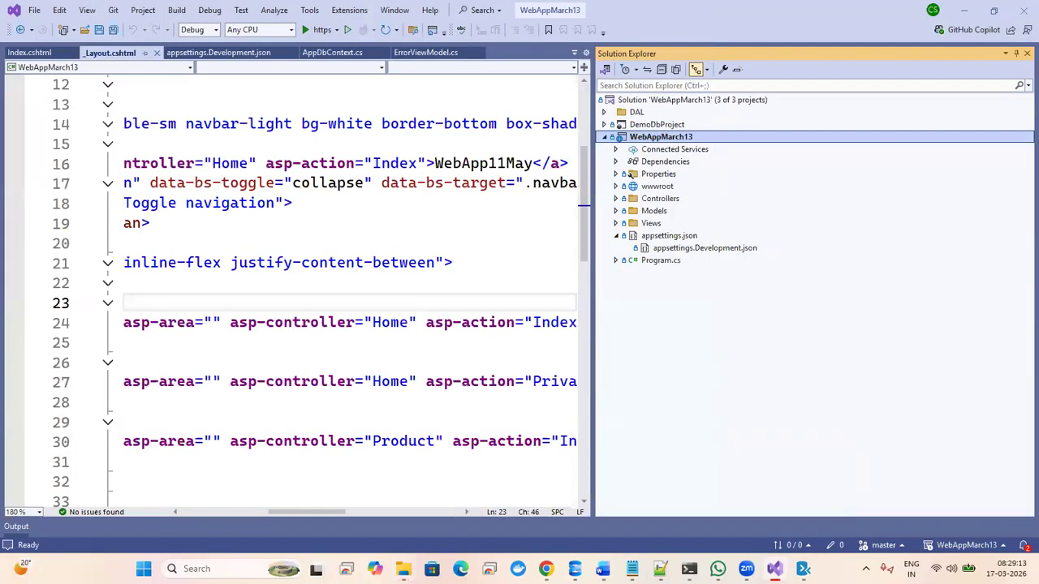
left_click(775, 569)
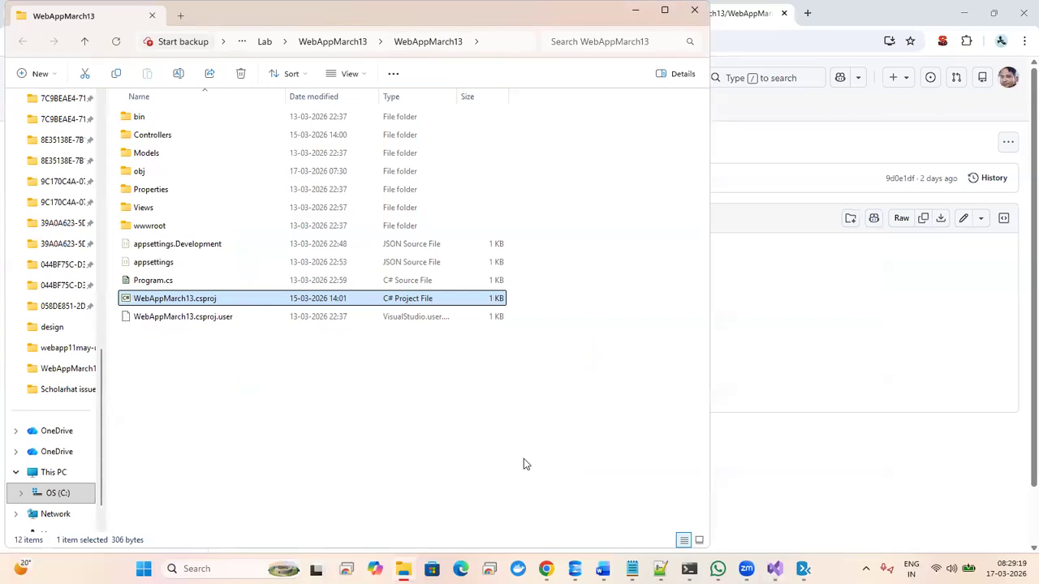
mouse_move(546, 569)
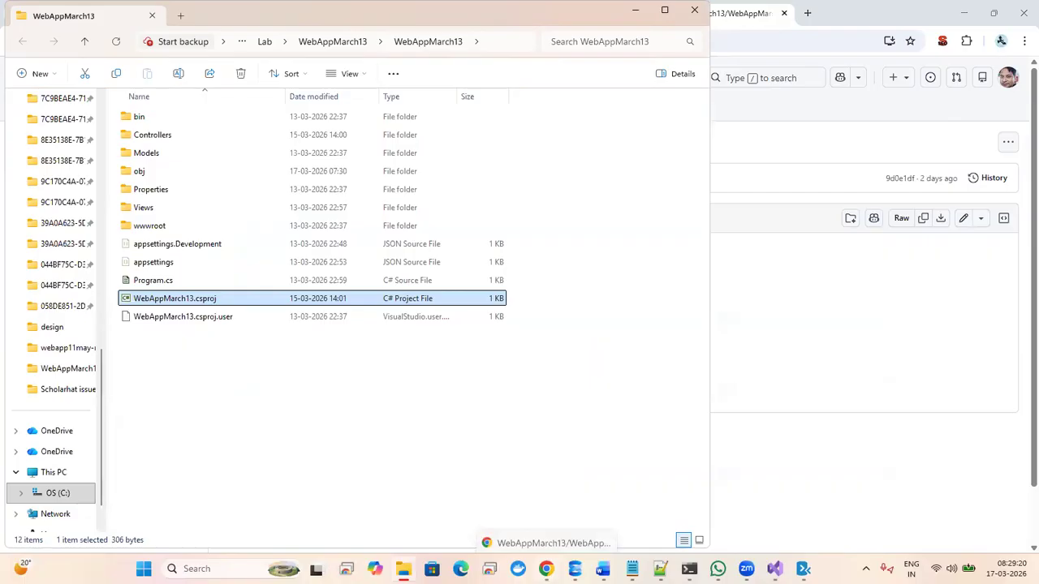
left_click(547, 516)
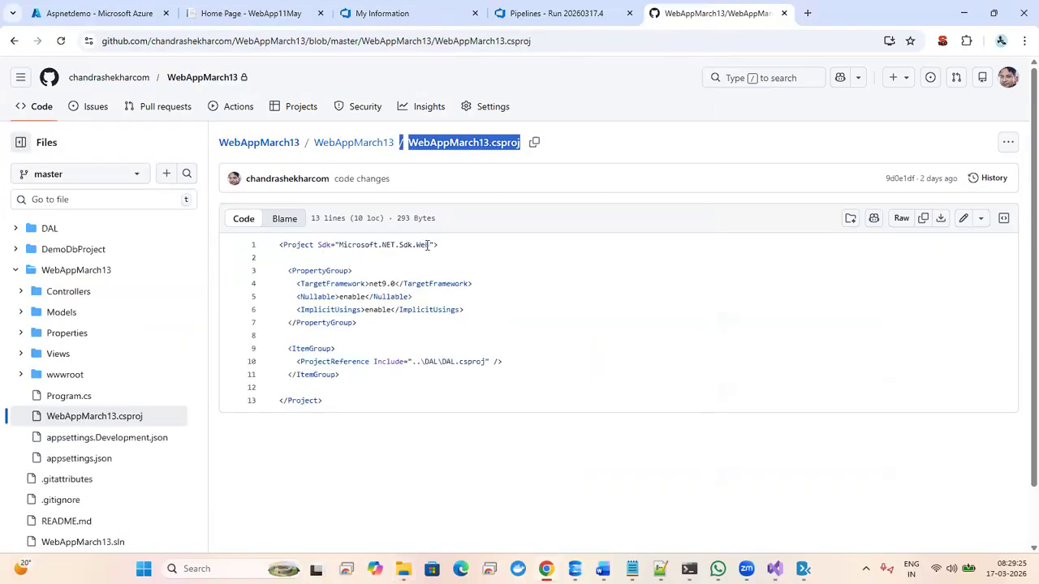
left_click(251, 11)
- Reload the live WebApp11May site and open Product List to view the product table
left_click(61, 40)
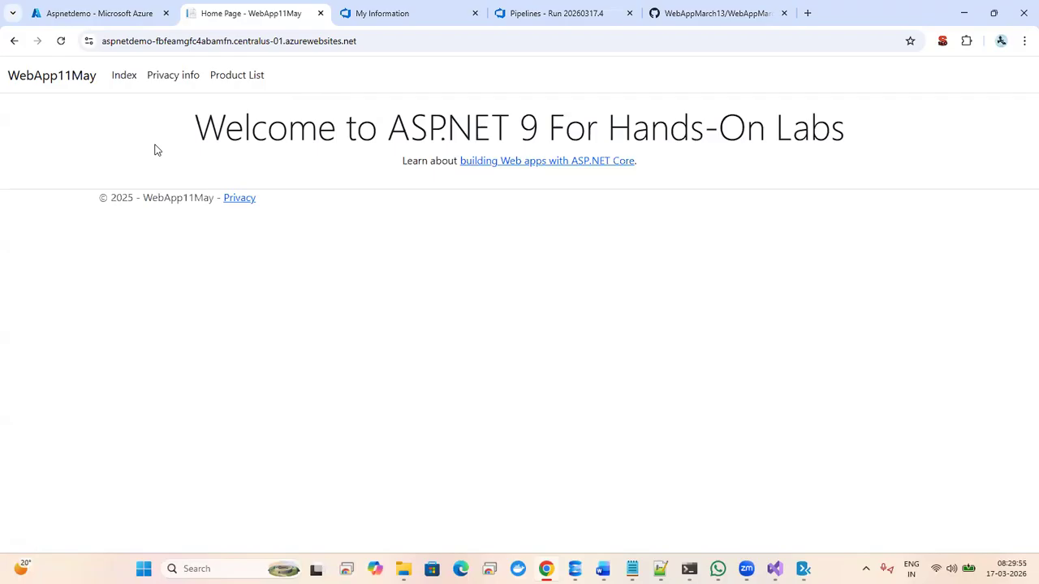
left_click(233, 75)
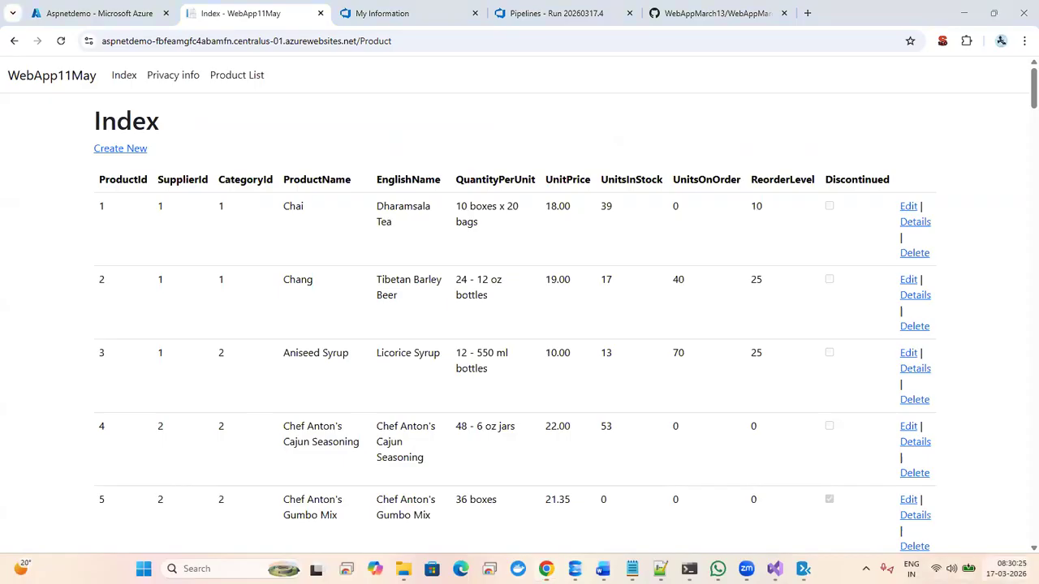
left_click(1003, 568)
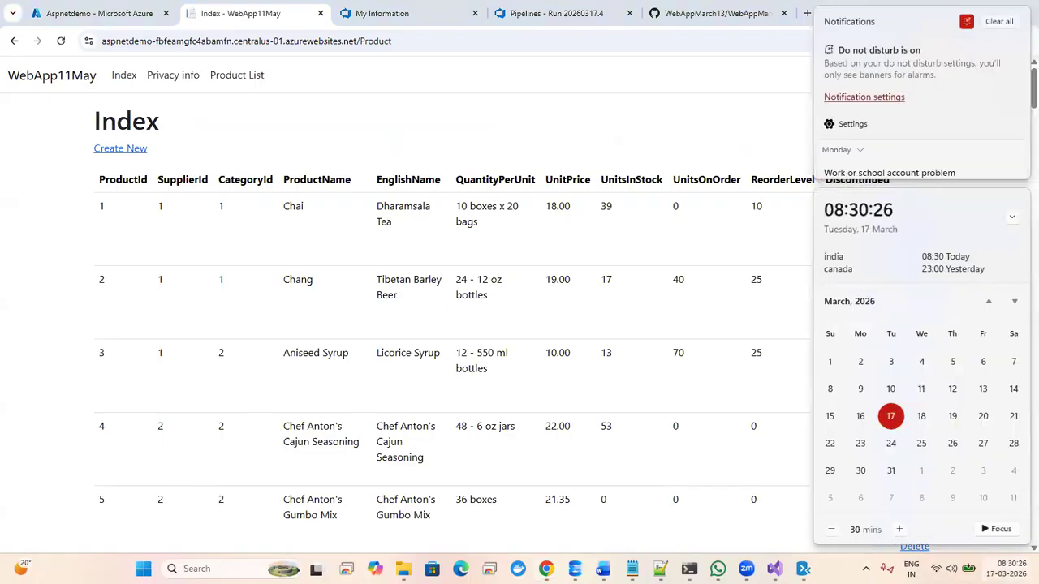
left_click(708, 135)
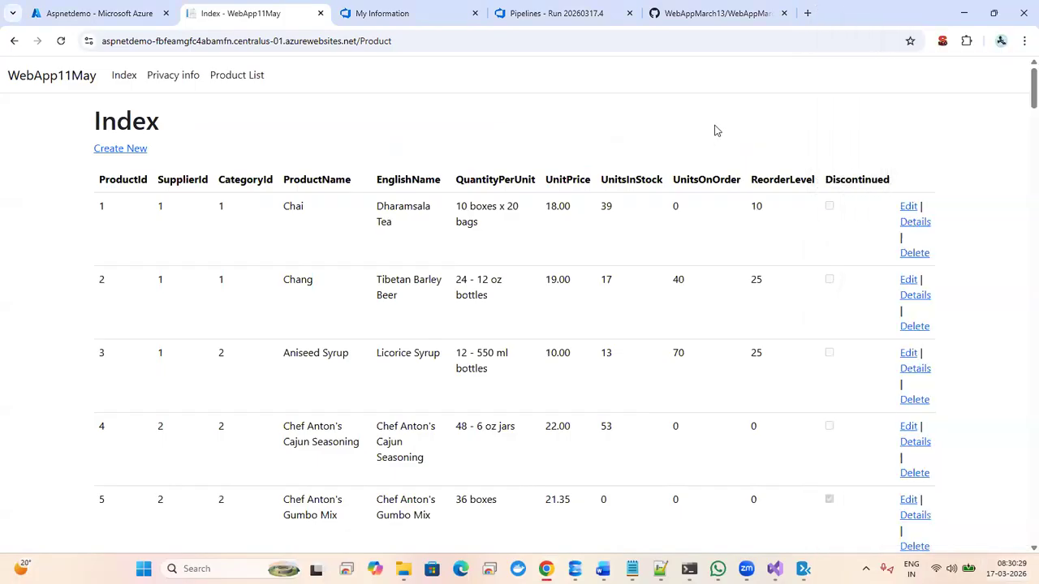